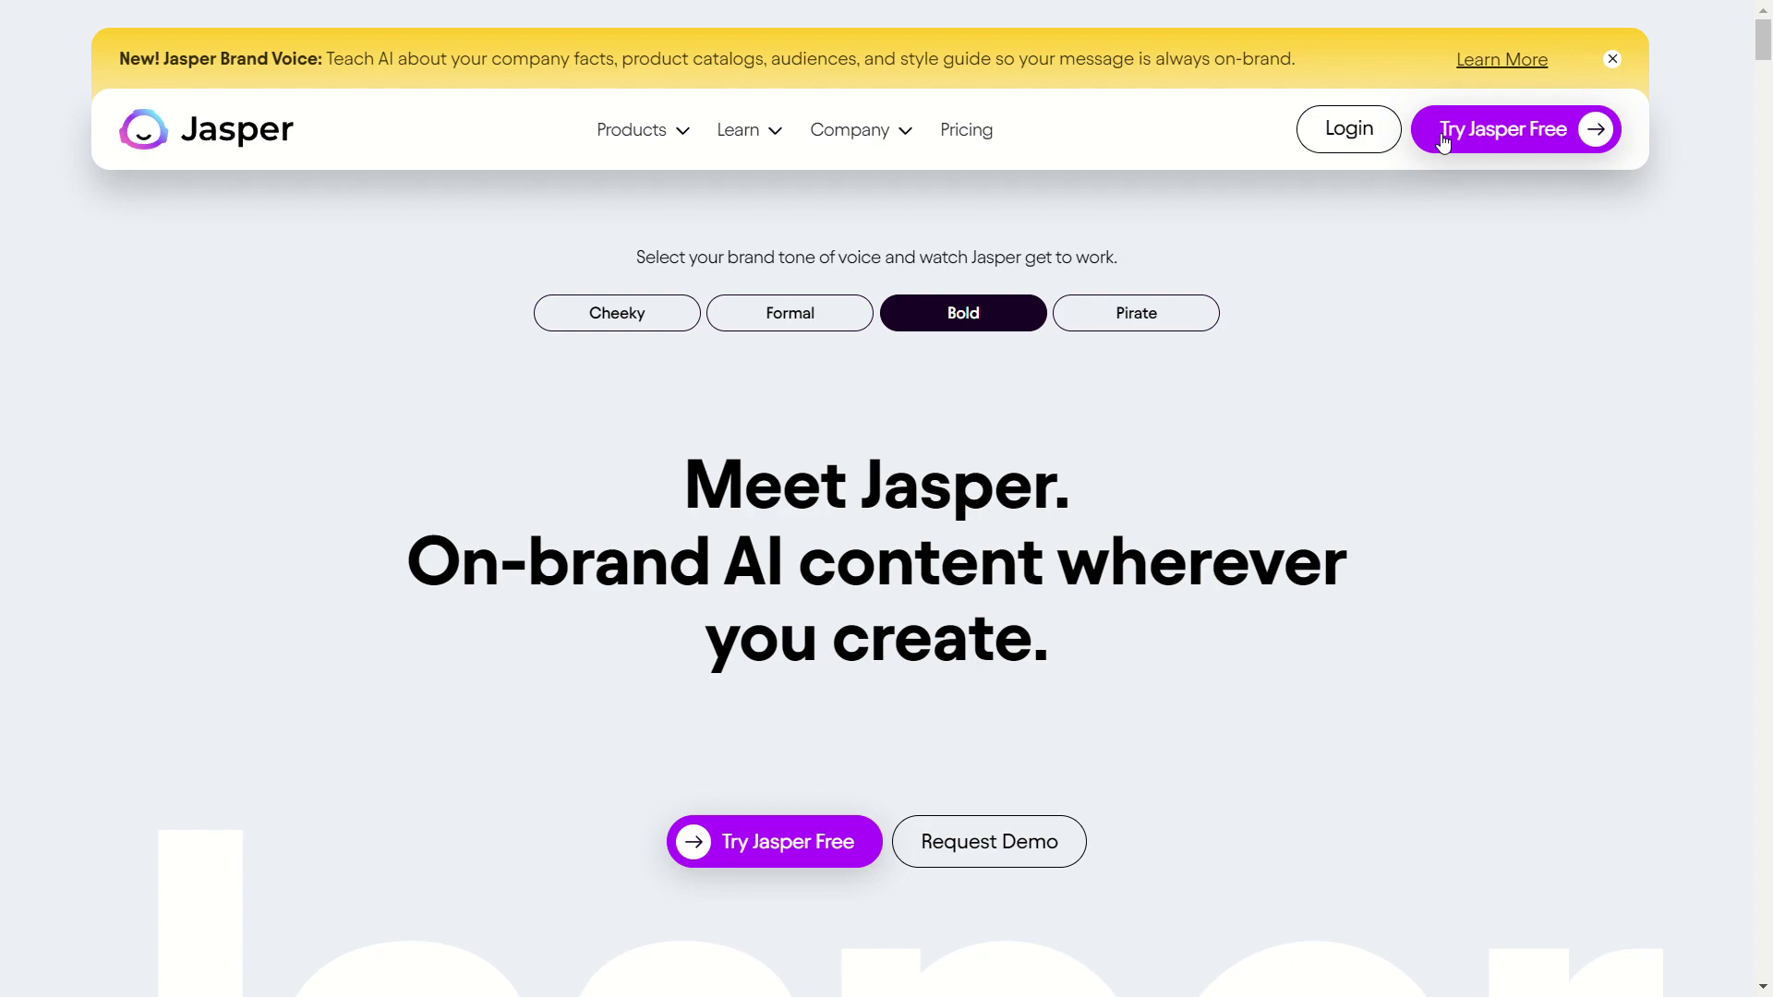
# - Start the Jasper free trial and go through Campaigns, Recent content, Your content and Brand voice to a Chat thread
pyautogui.click(1443, 135)
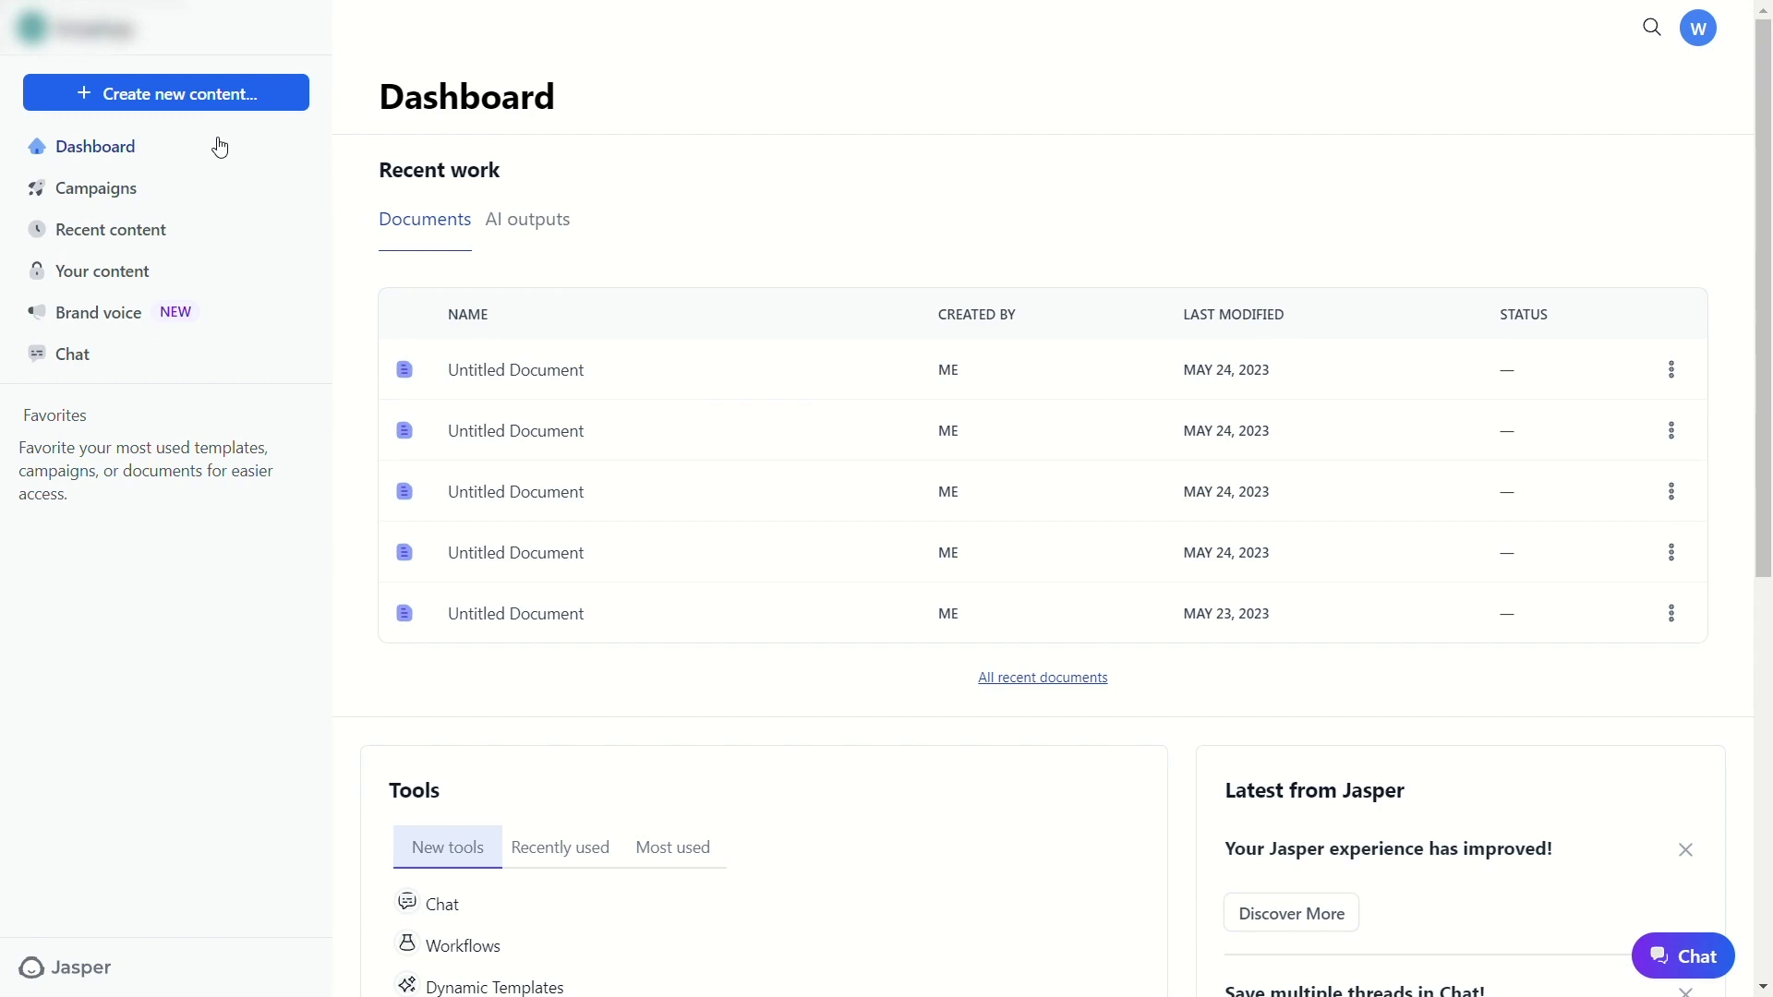
pyautogui.click(168, 189)
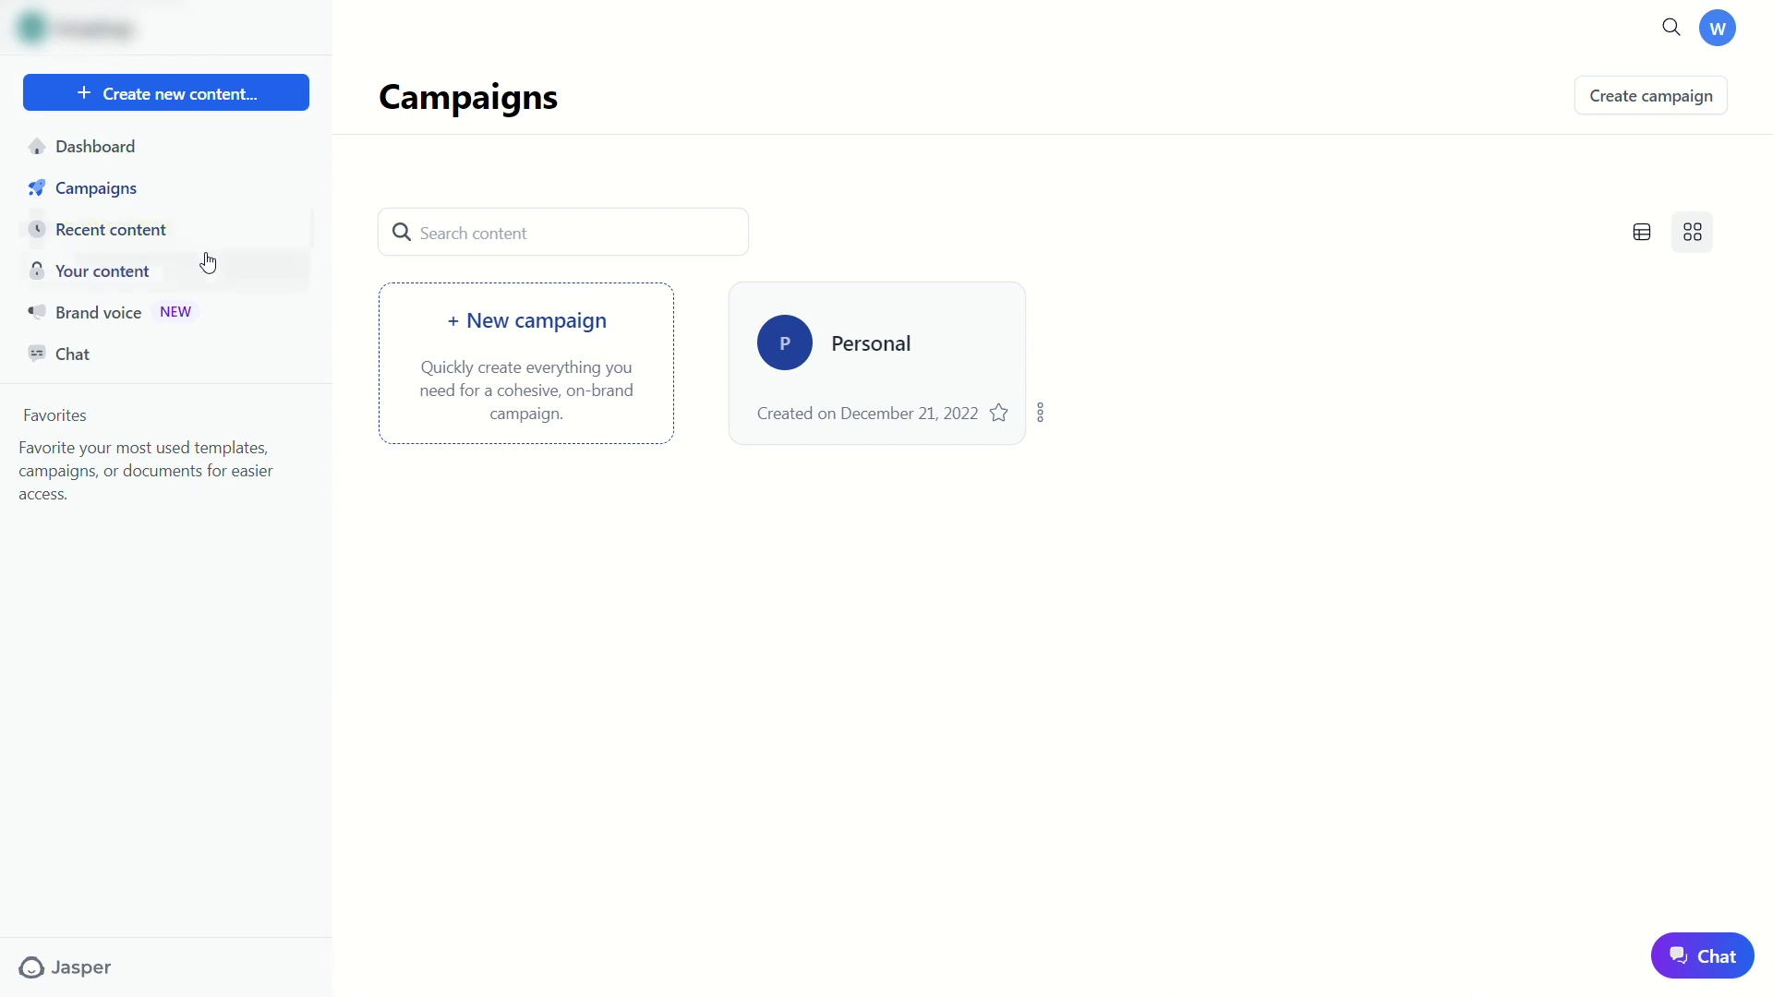
pyautogui.click(206, 238)
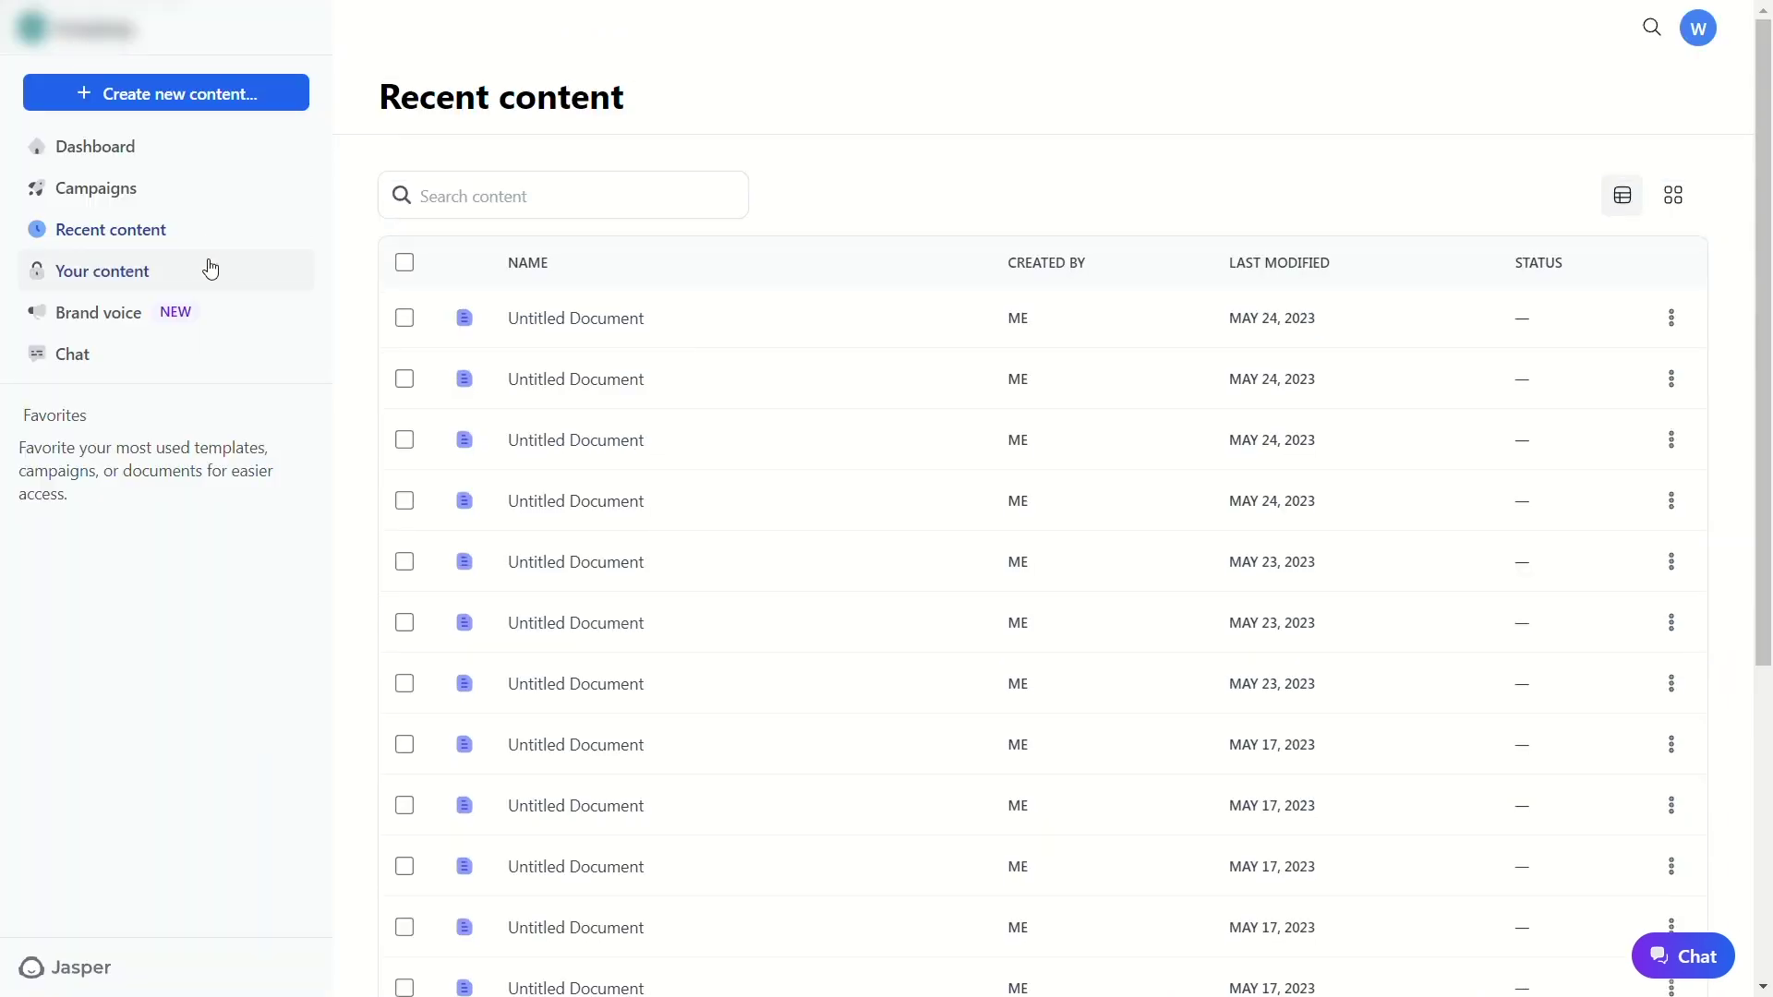
pyautogui.click(210, 269)
pyautogui.click(197, 316)
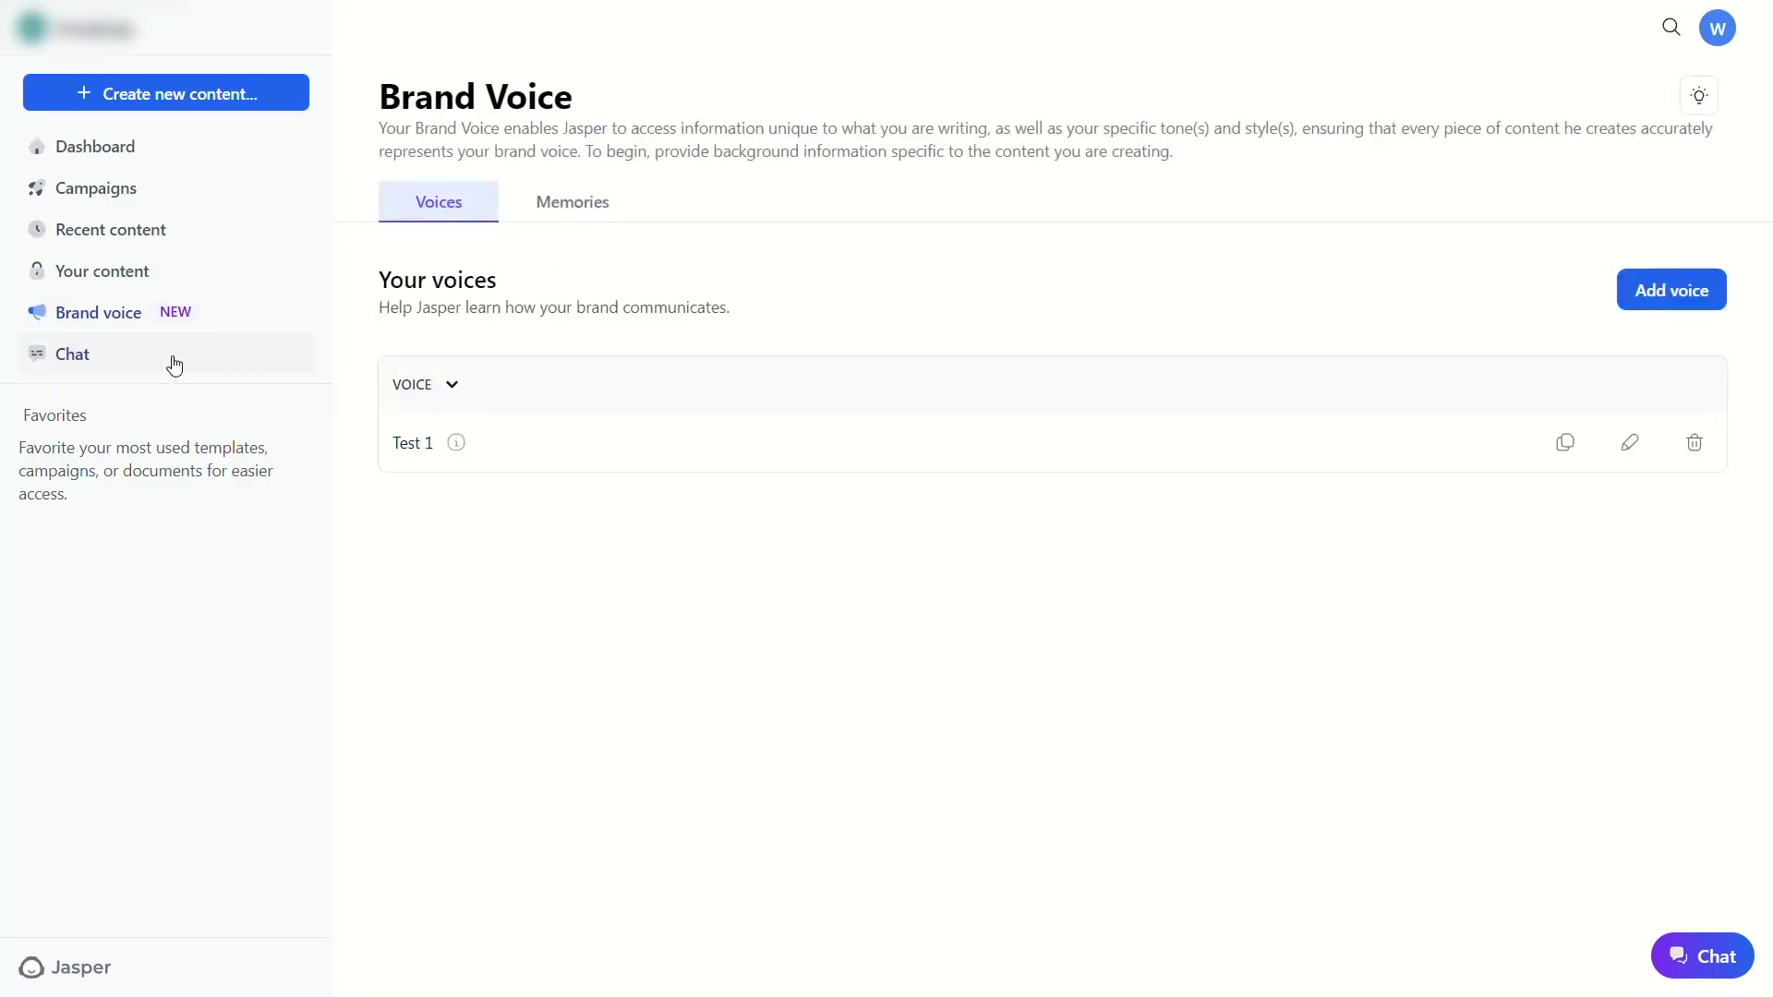
pyautogui.click(164, 366)
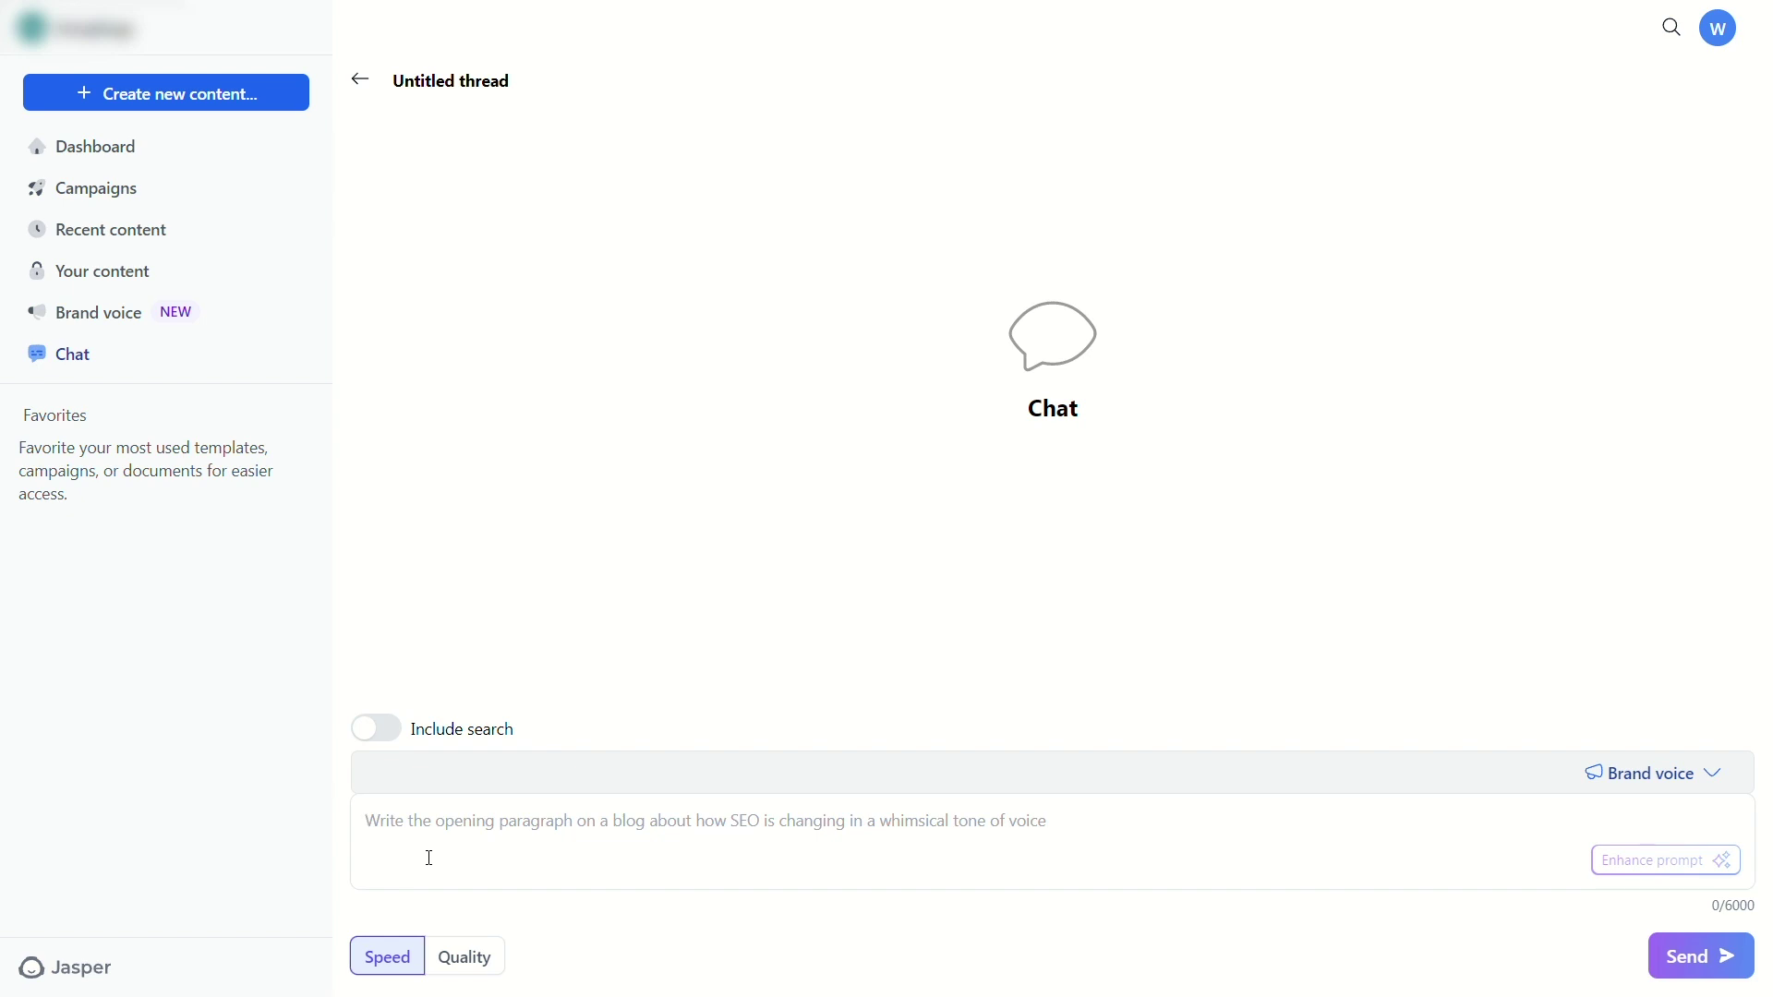
# - Include Google search data in the chat and send the prompt "Come up with 10 online business ideas"
pyautogui.click(385, 735)
pyautogui.click(386, 735)
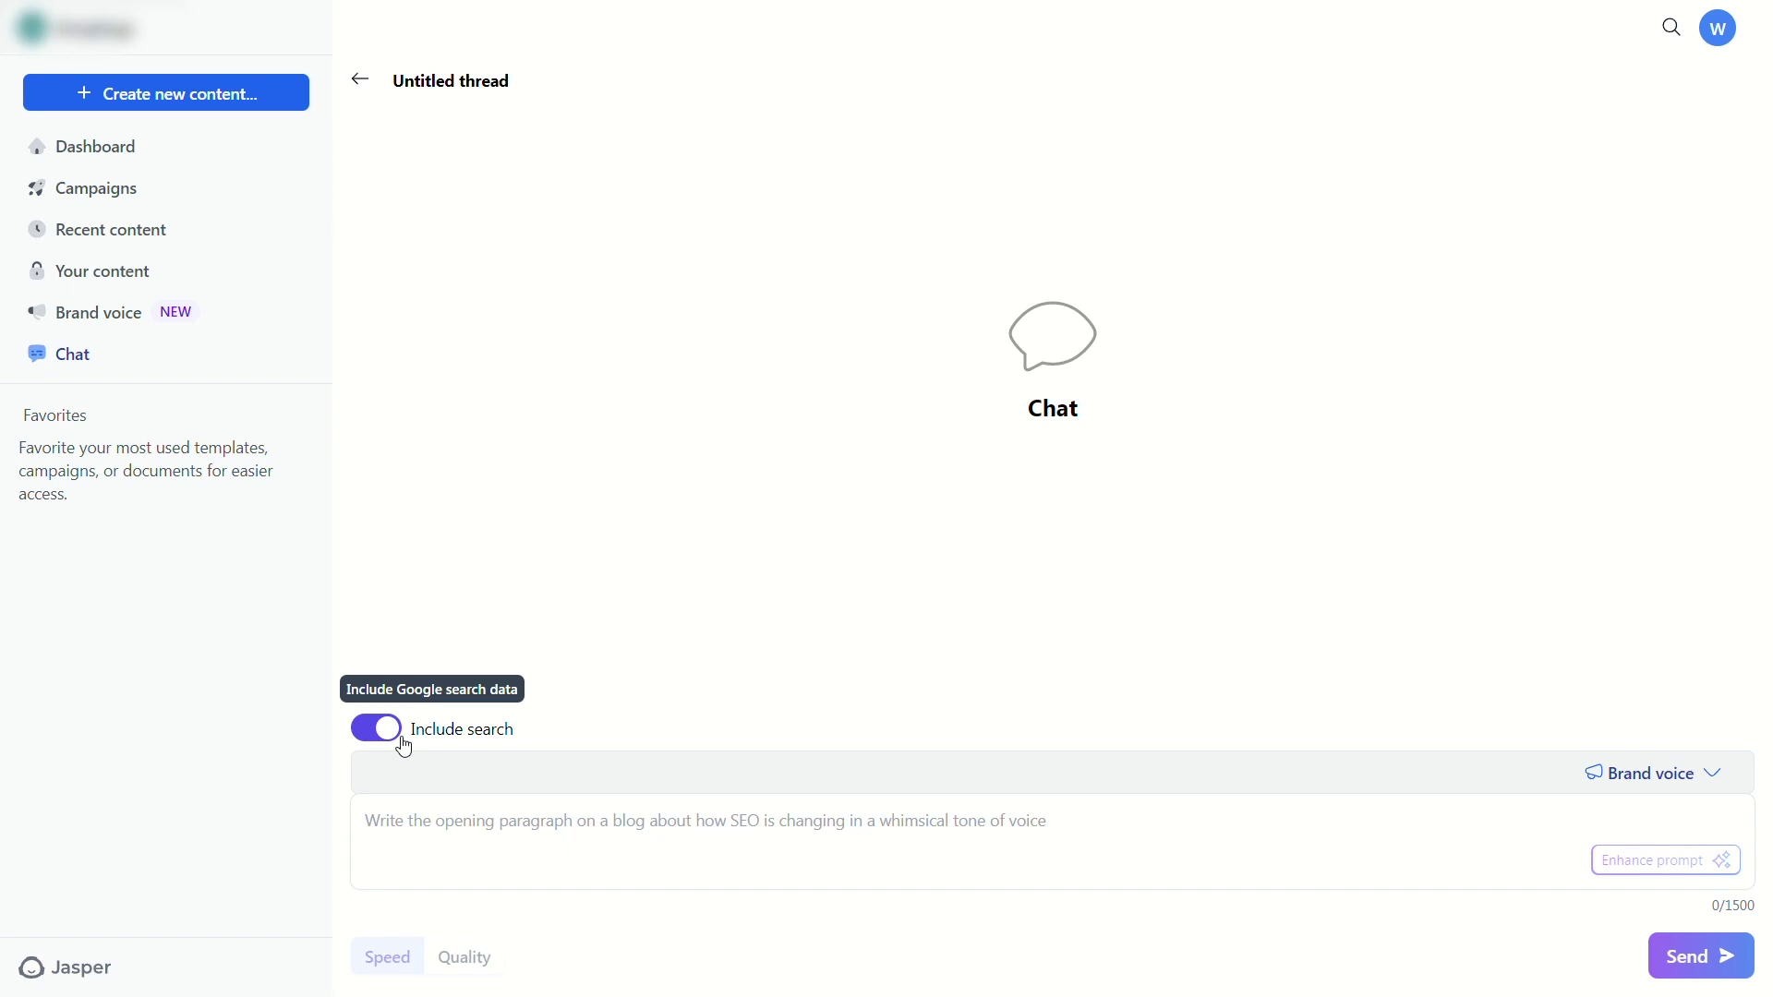
pyautogui.click(587, 833)
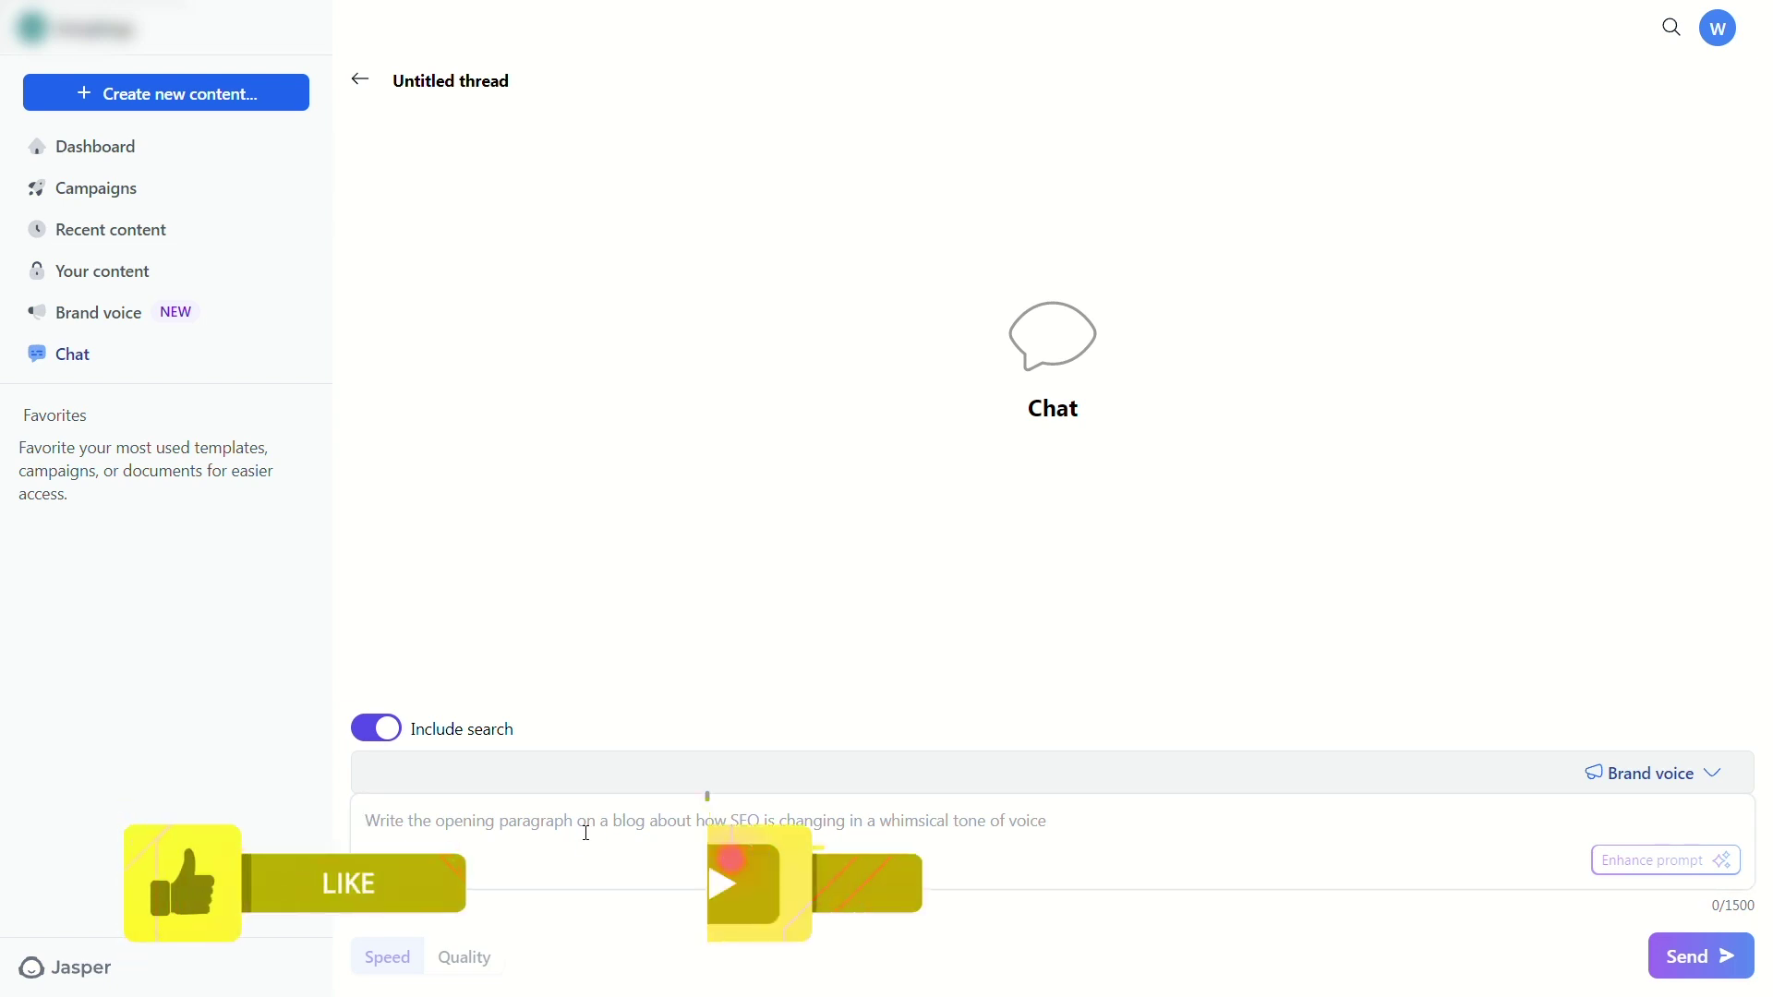
pyautogui.write('Come up with 10 online business ideas')
pyautogui.press('Return')
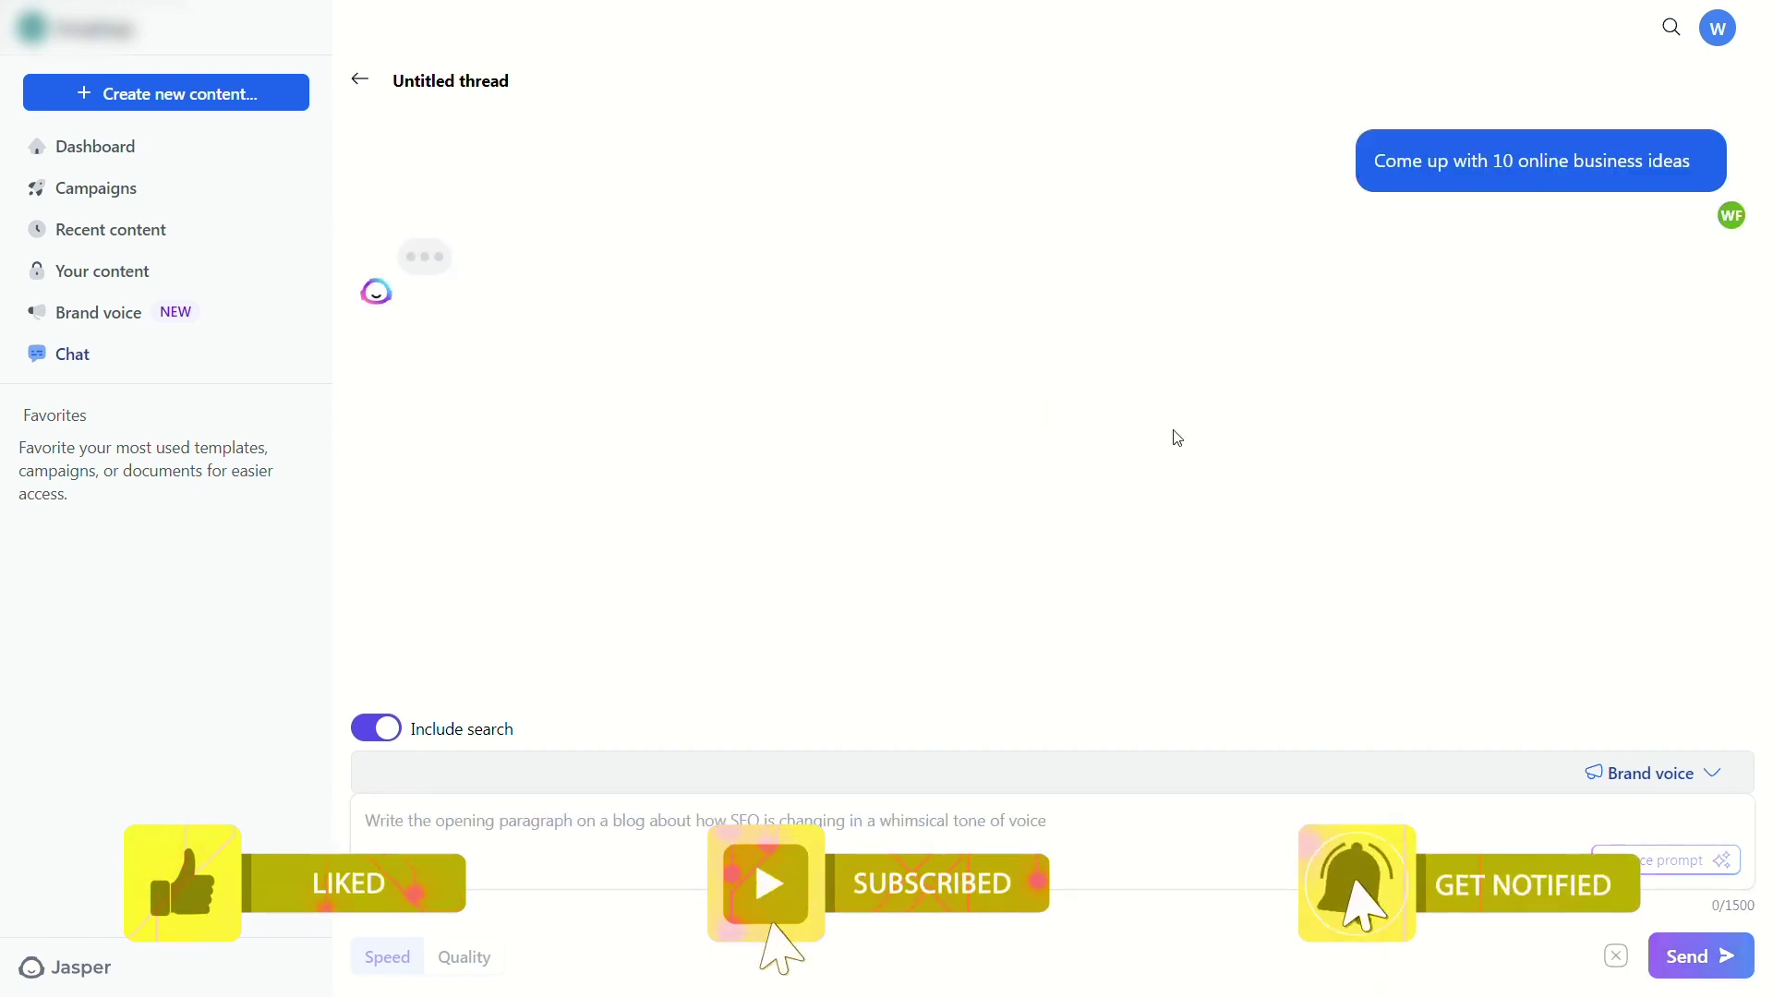
# - Examine the list of online business ideas and the sources cited beneath it
pyautogui.scroll(5, 719, 319)
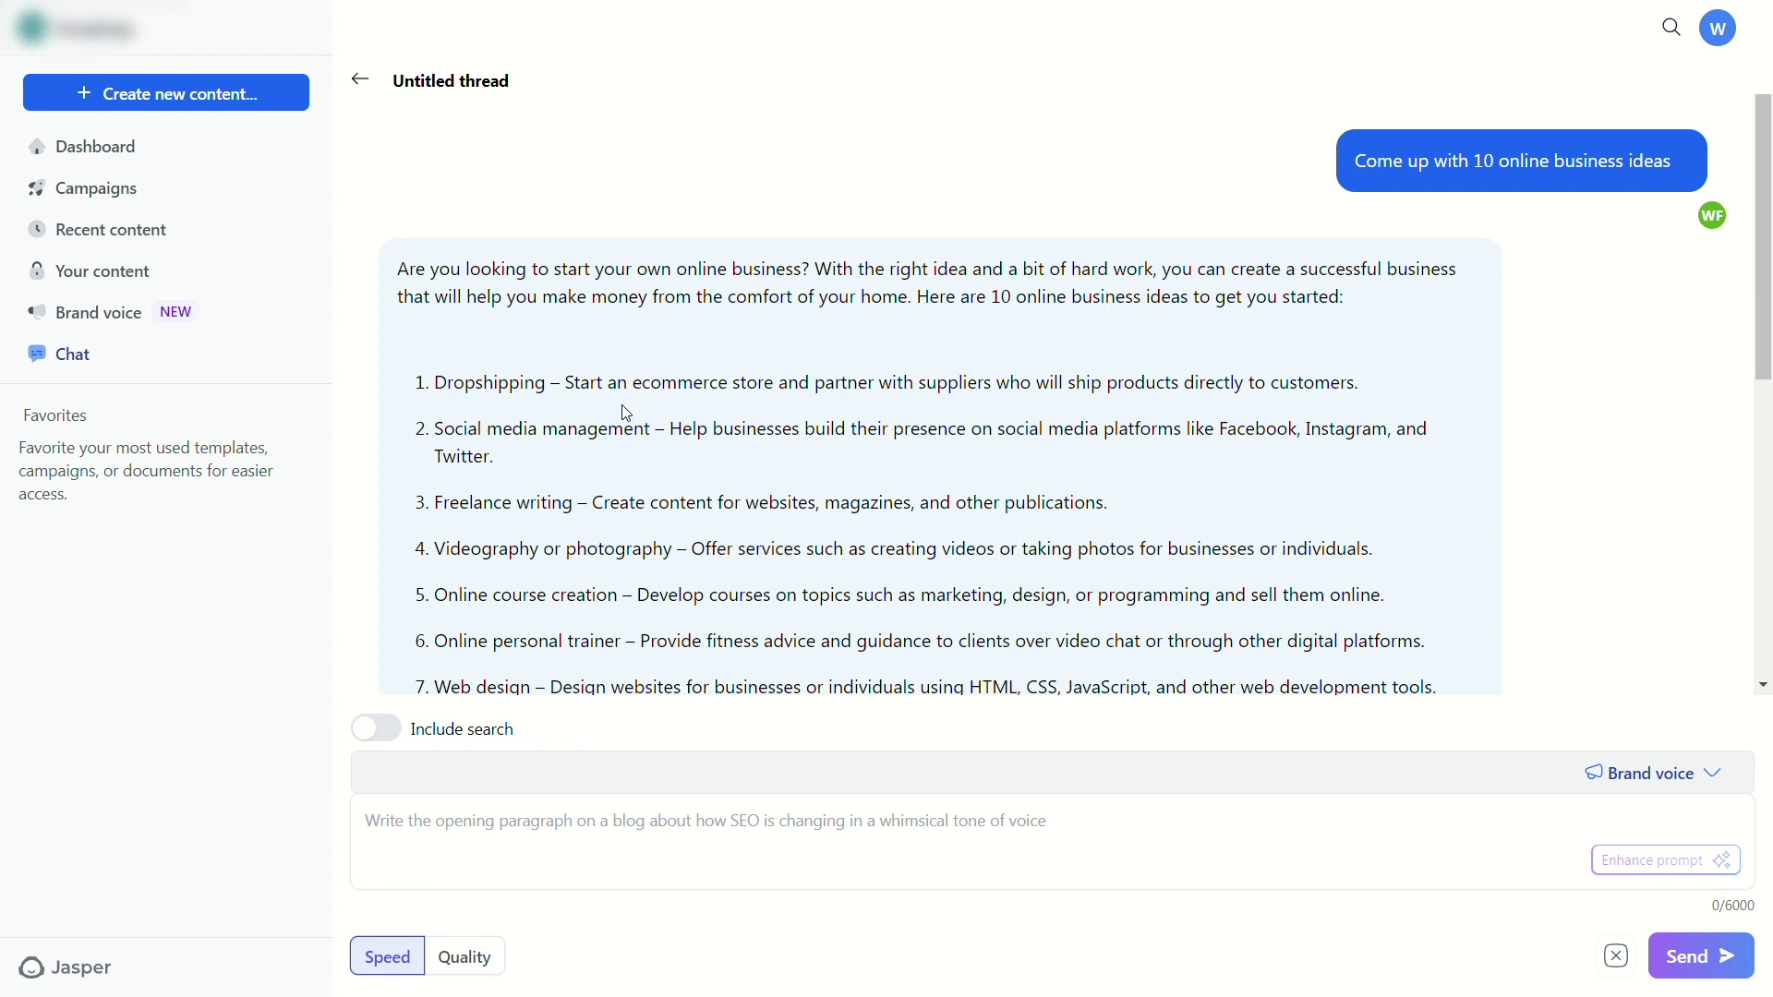
pyautogui.scroll(-1, 627, 413)
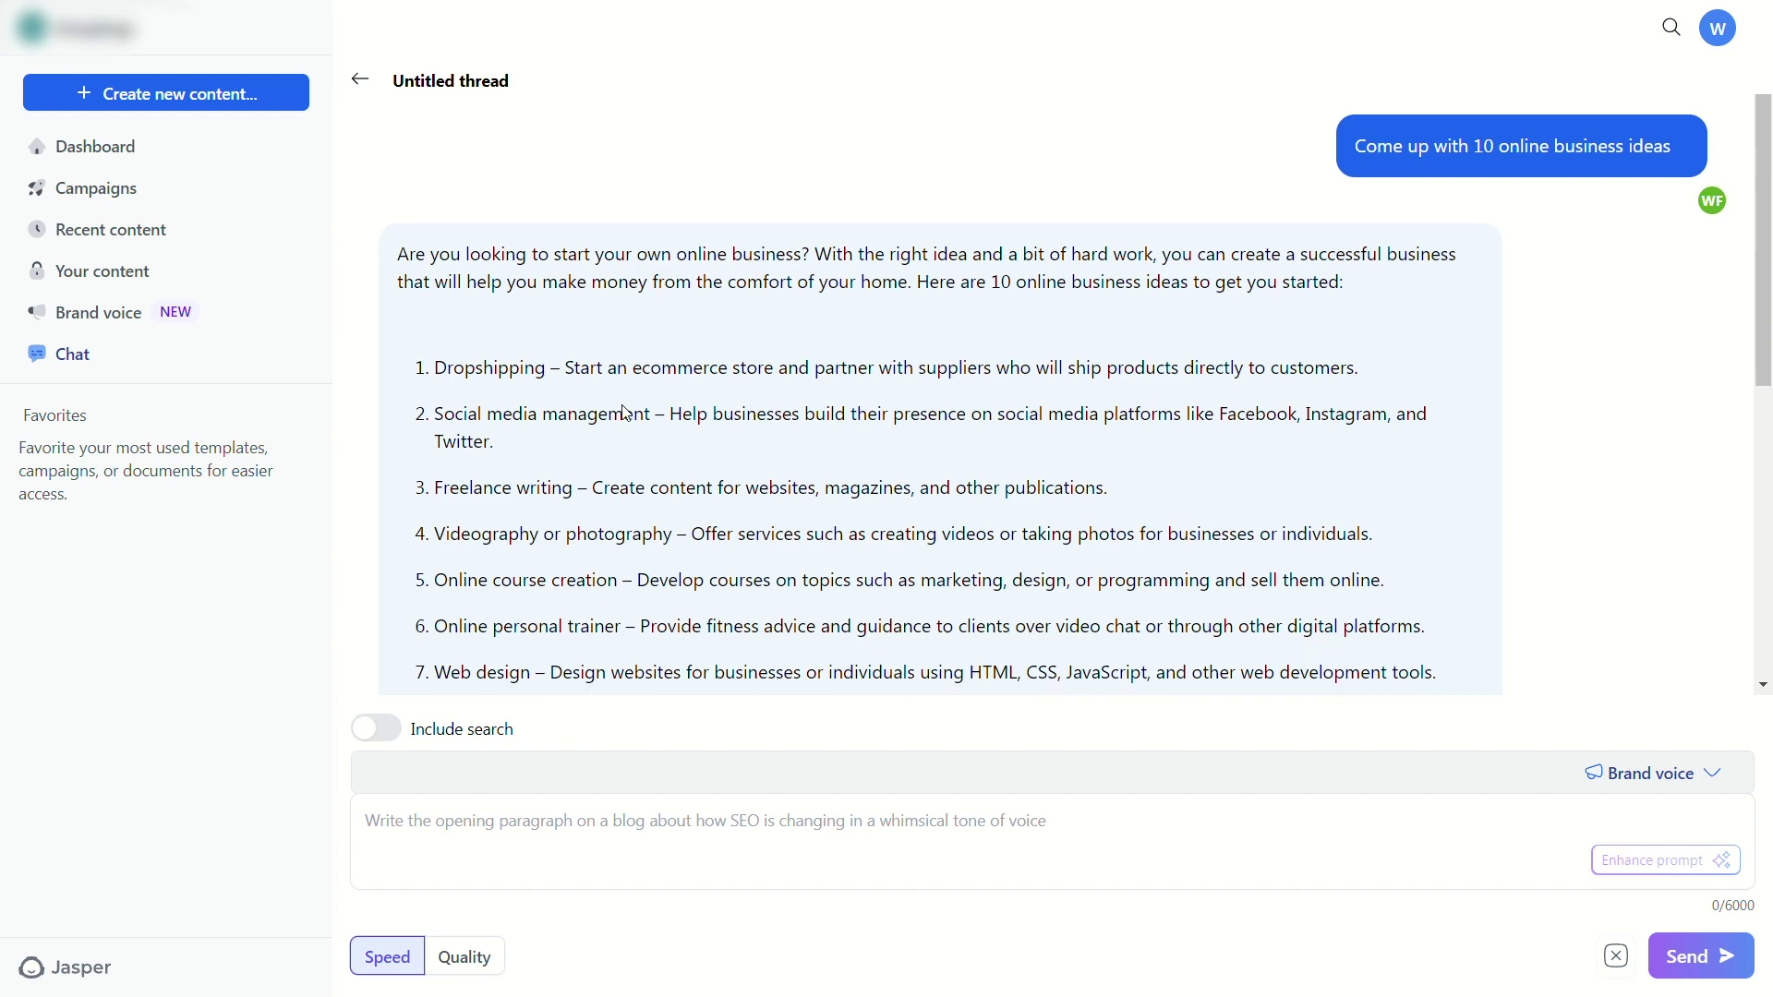
pyautogui.scroll(-1, 627, 413)
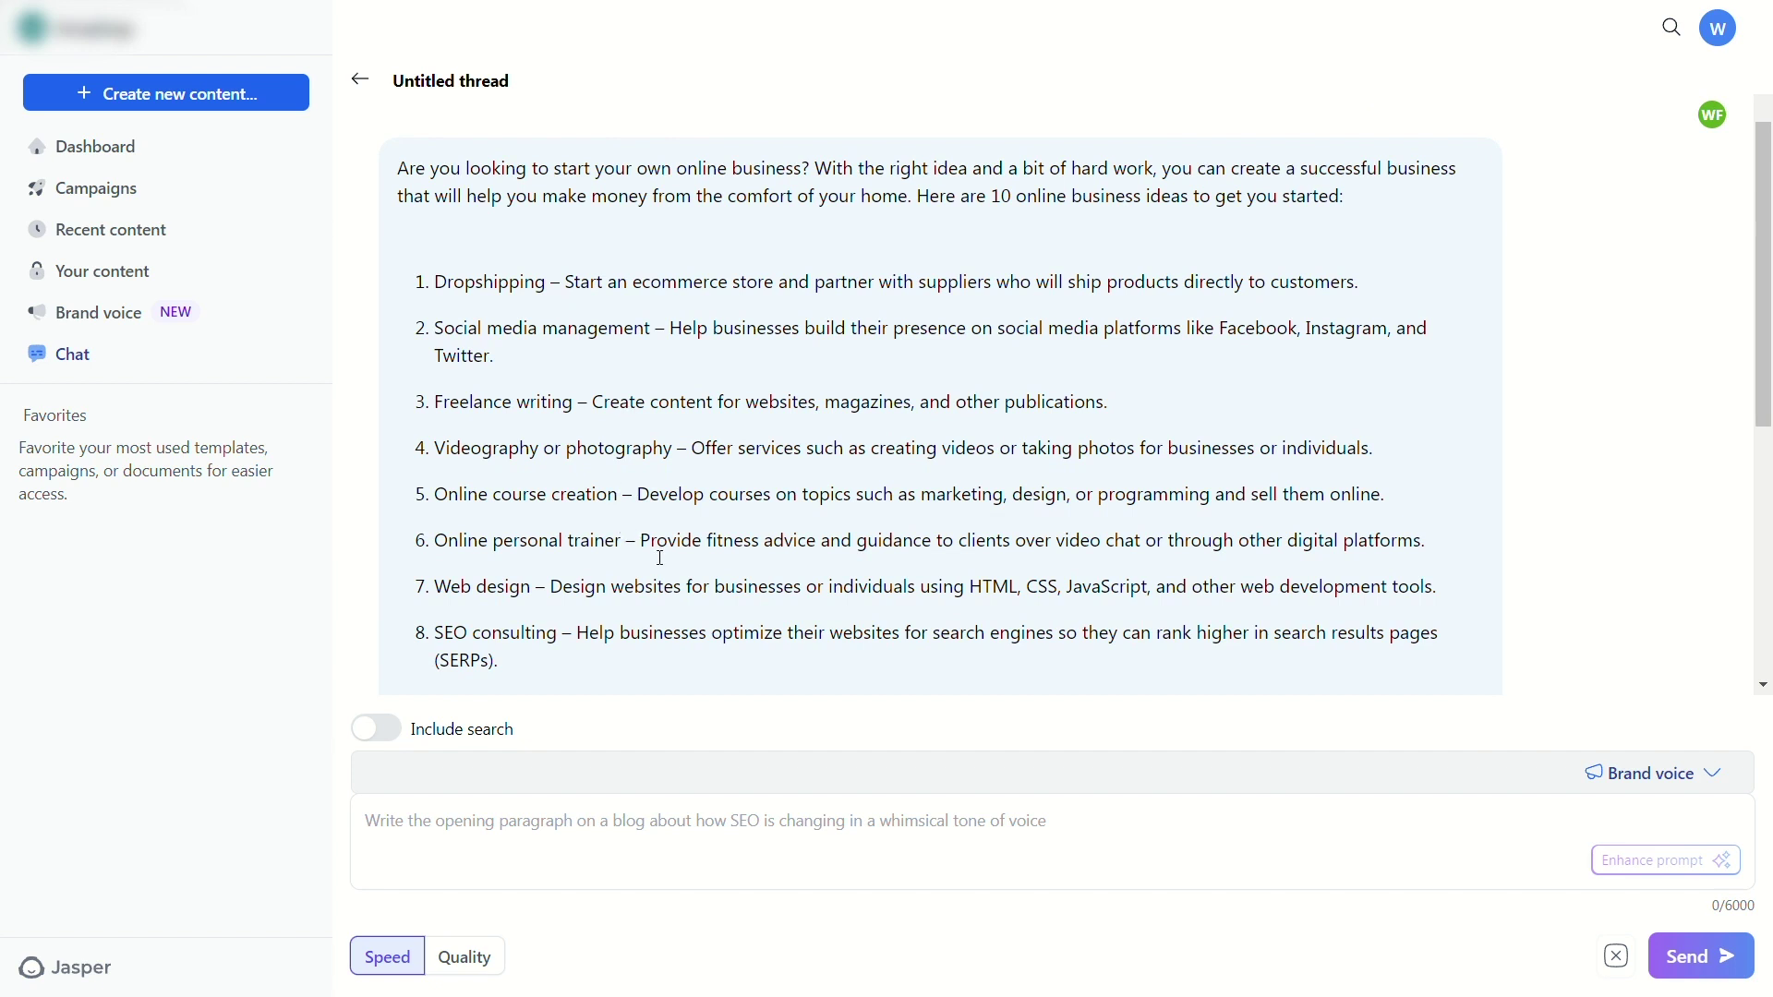
pyautogui.scroll(-1, 562, 602)
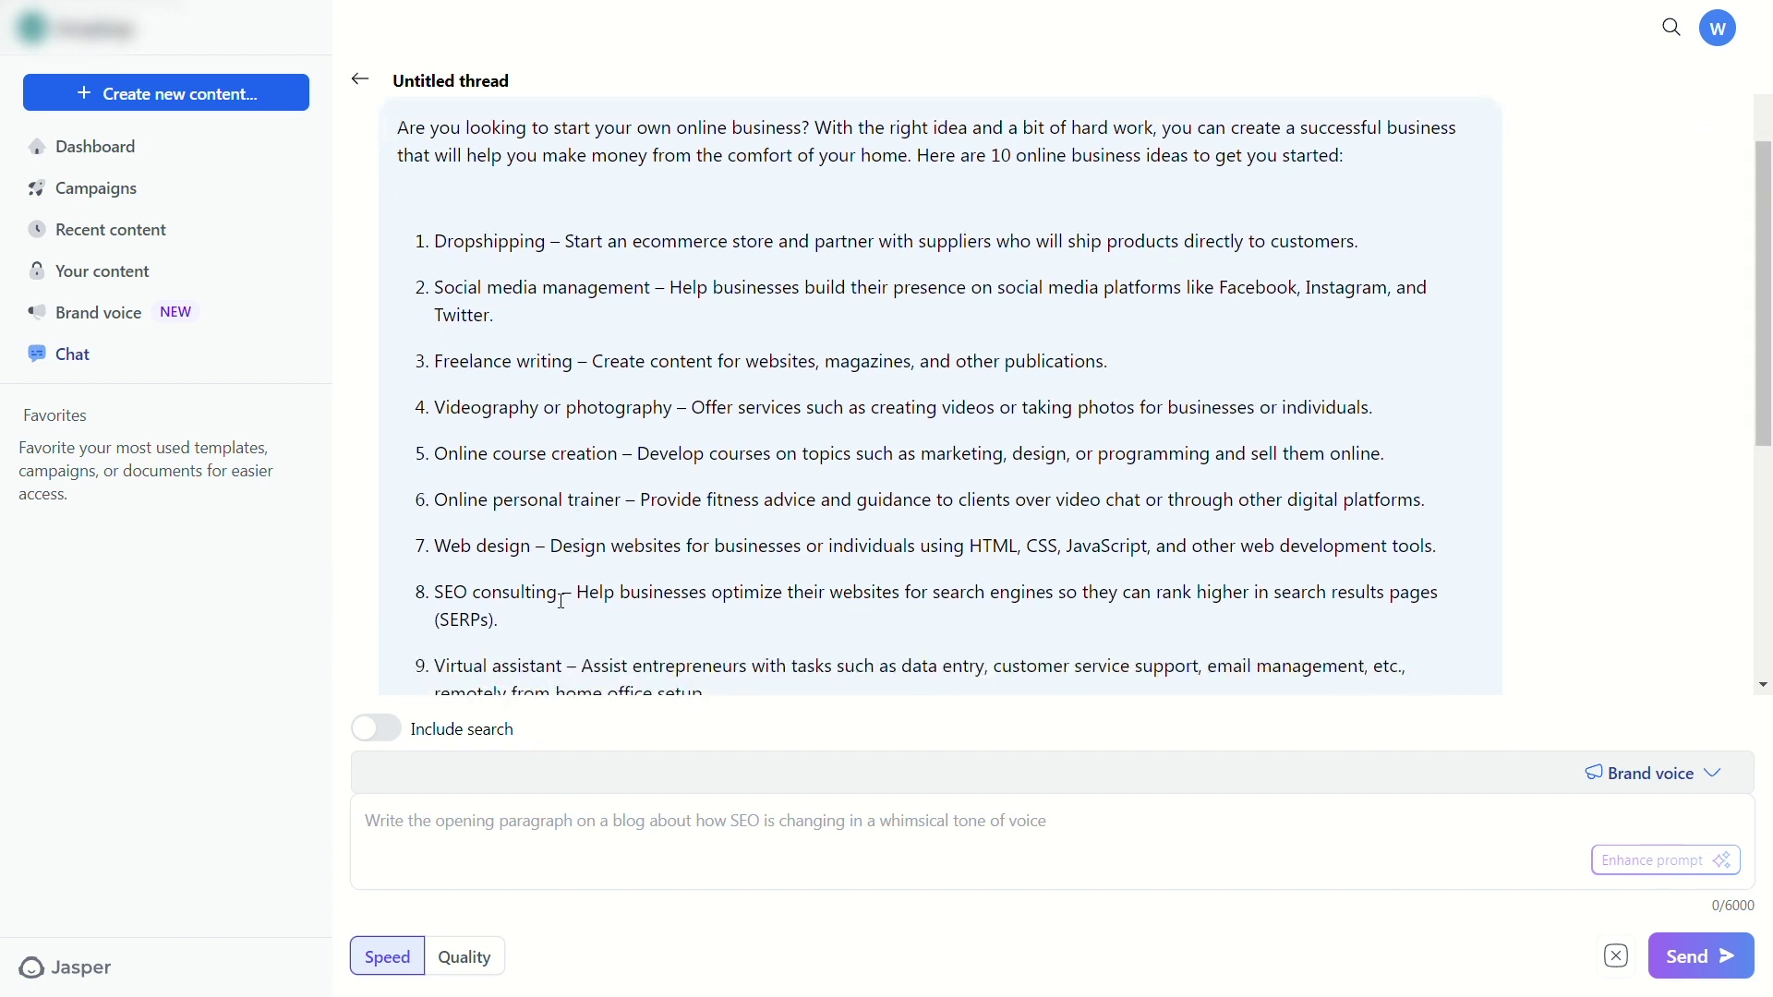
pyautogui.scroll(-1, 565, 605)
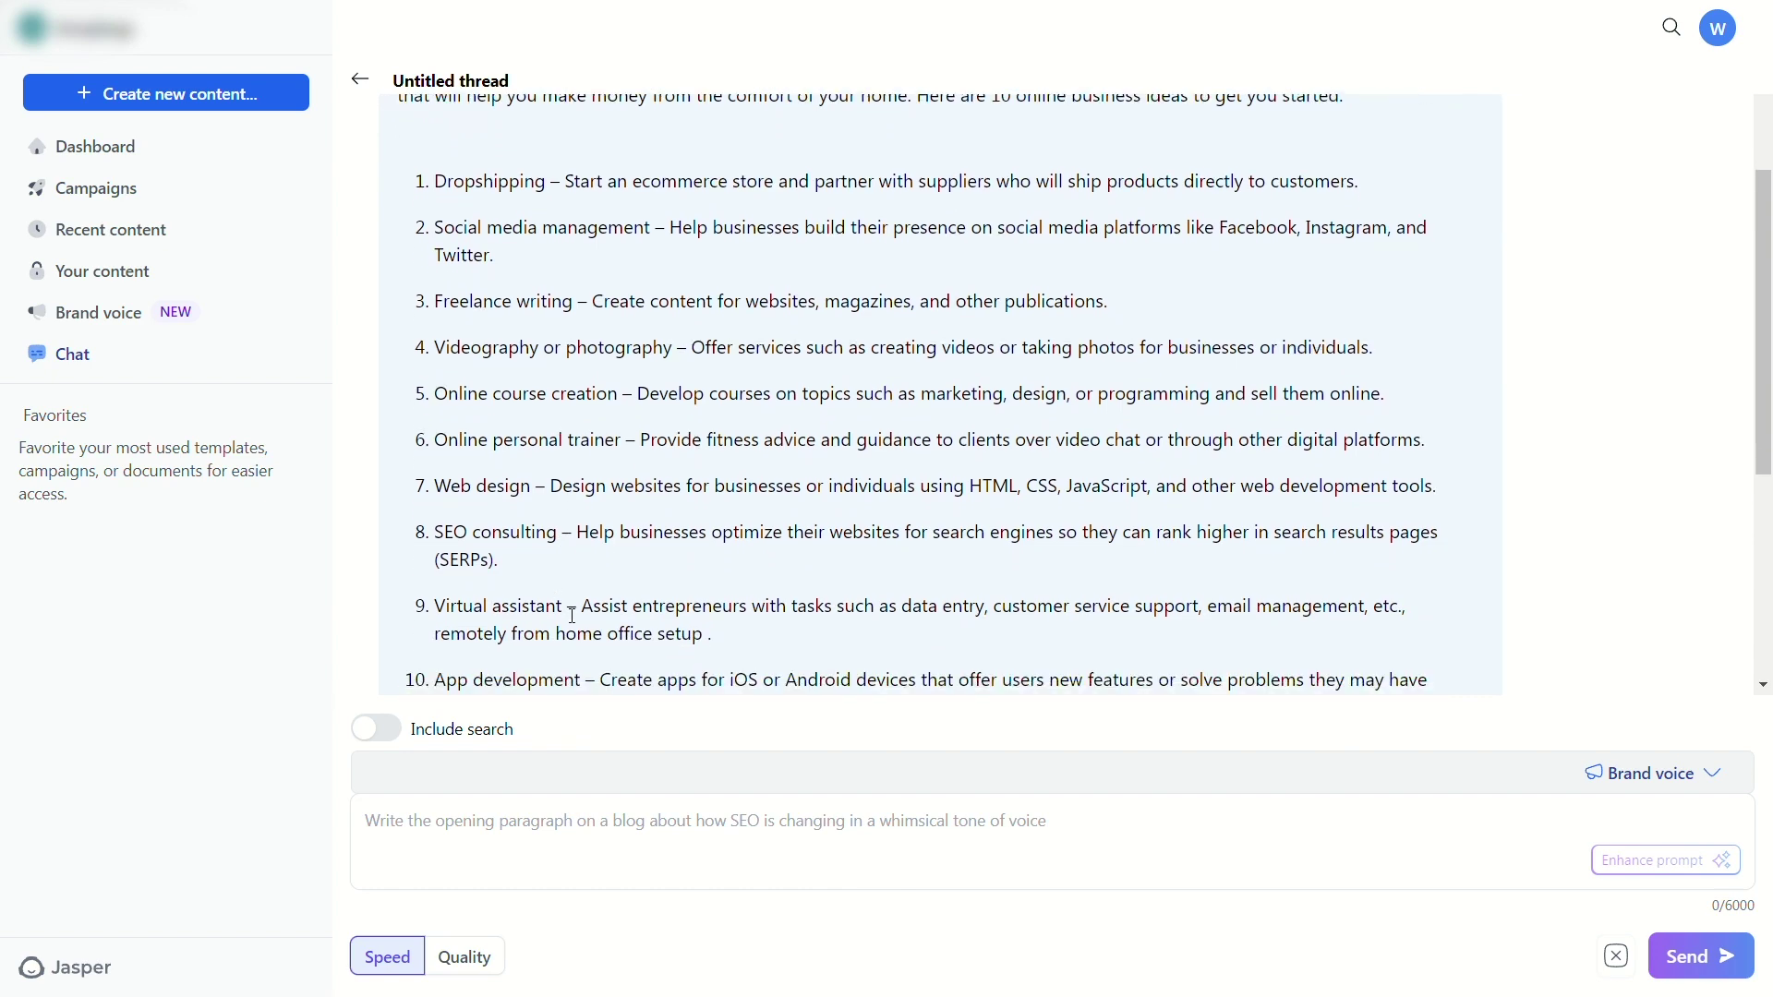
pyautogui.scroll(-4, 572, 615)
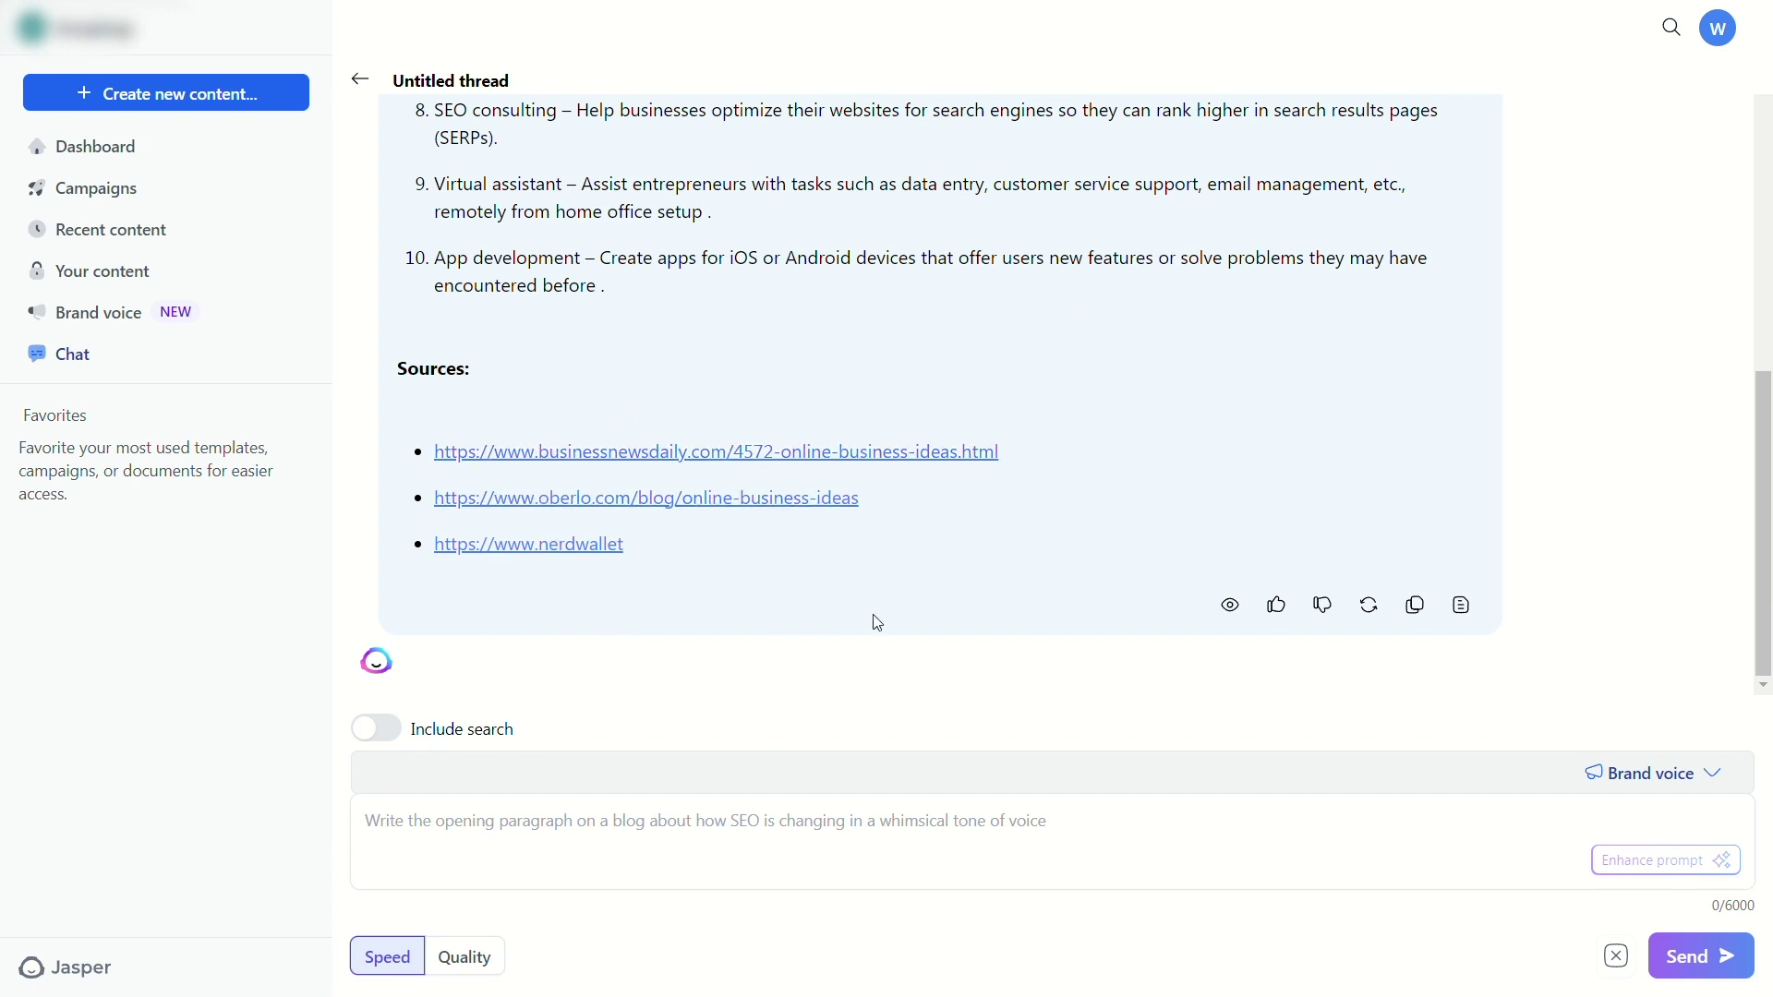
pyautogui.scroll(3, 830, 513)
pyautogui.scroll(3, 829, 512)
pyautogui.scroll(-1, 580, 492)
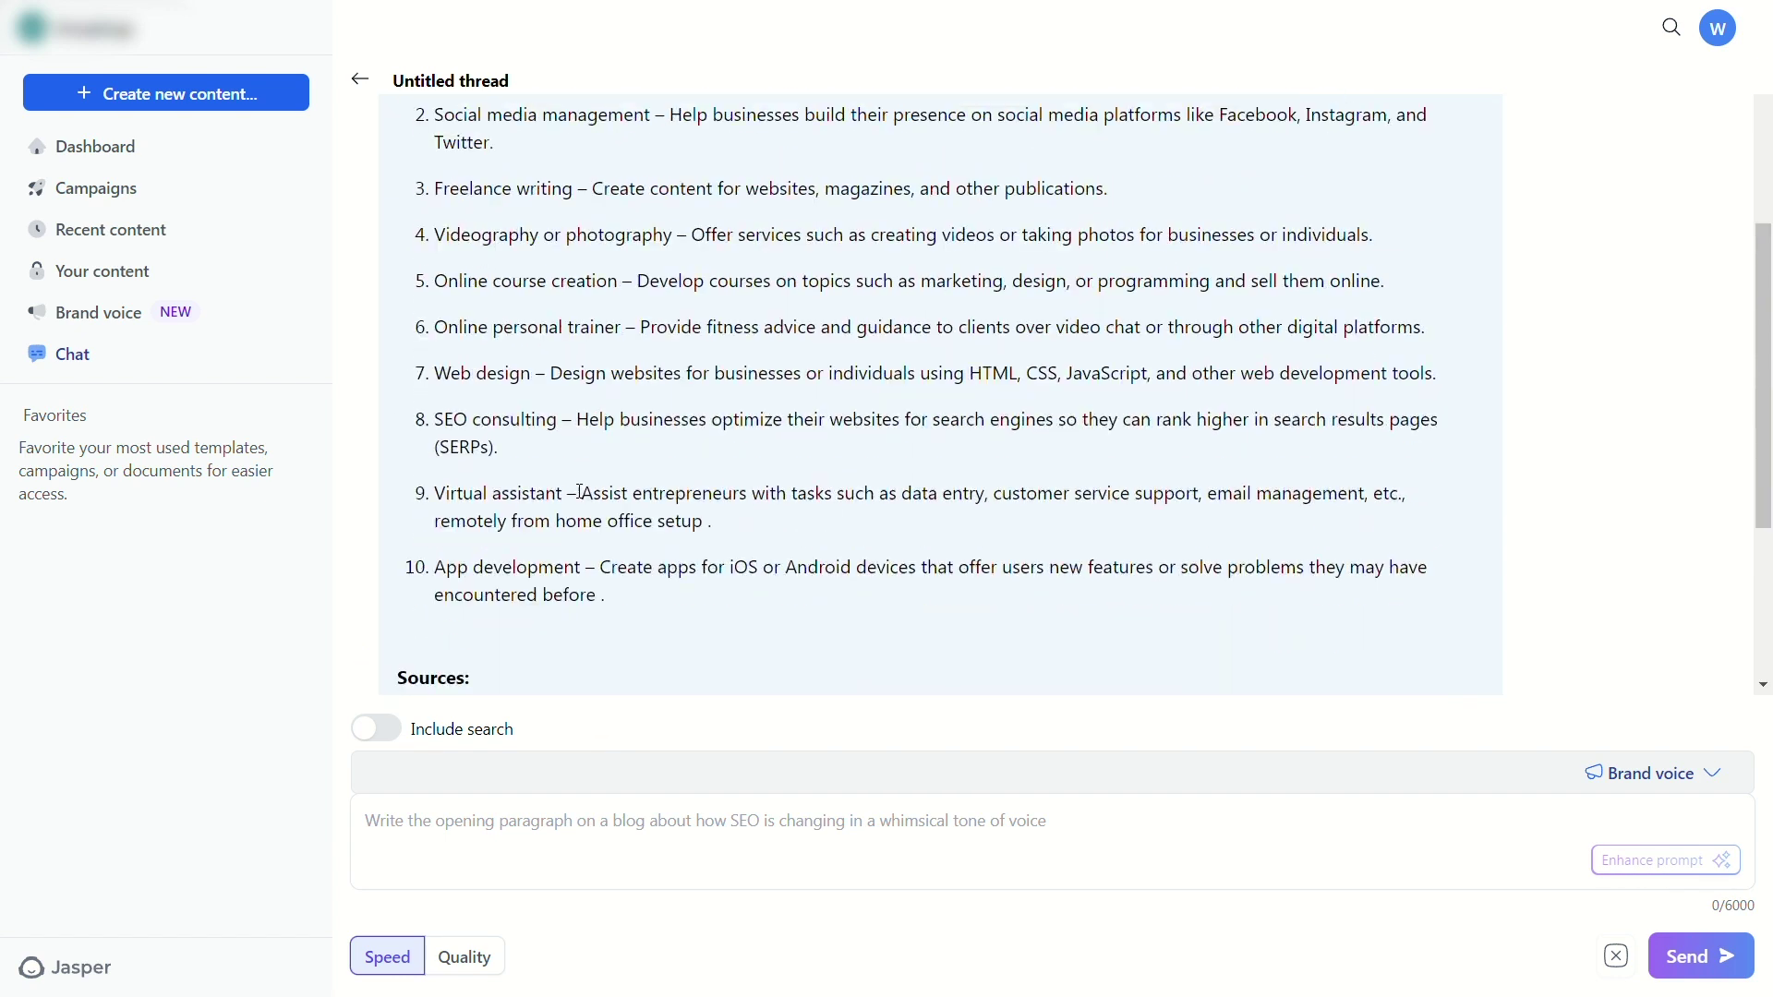
pyautogui.scroll(1, 580, 492)
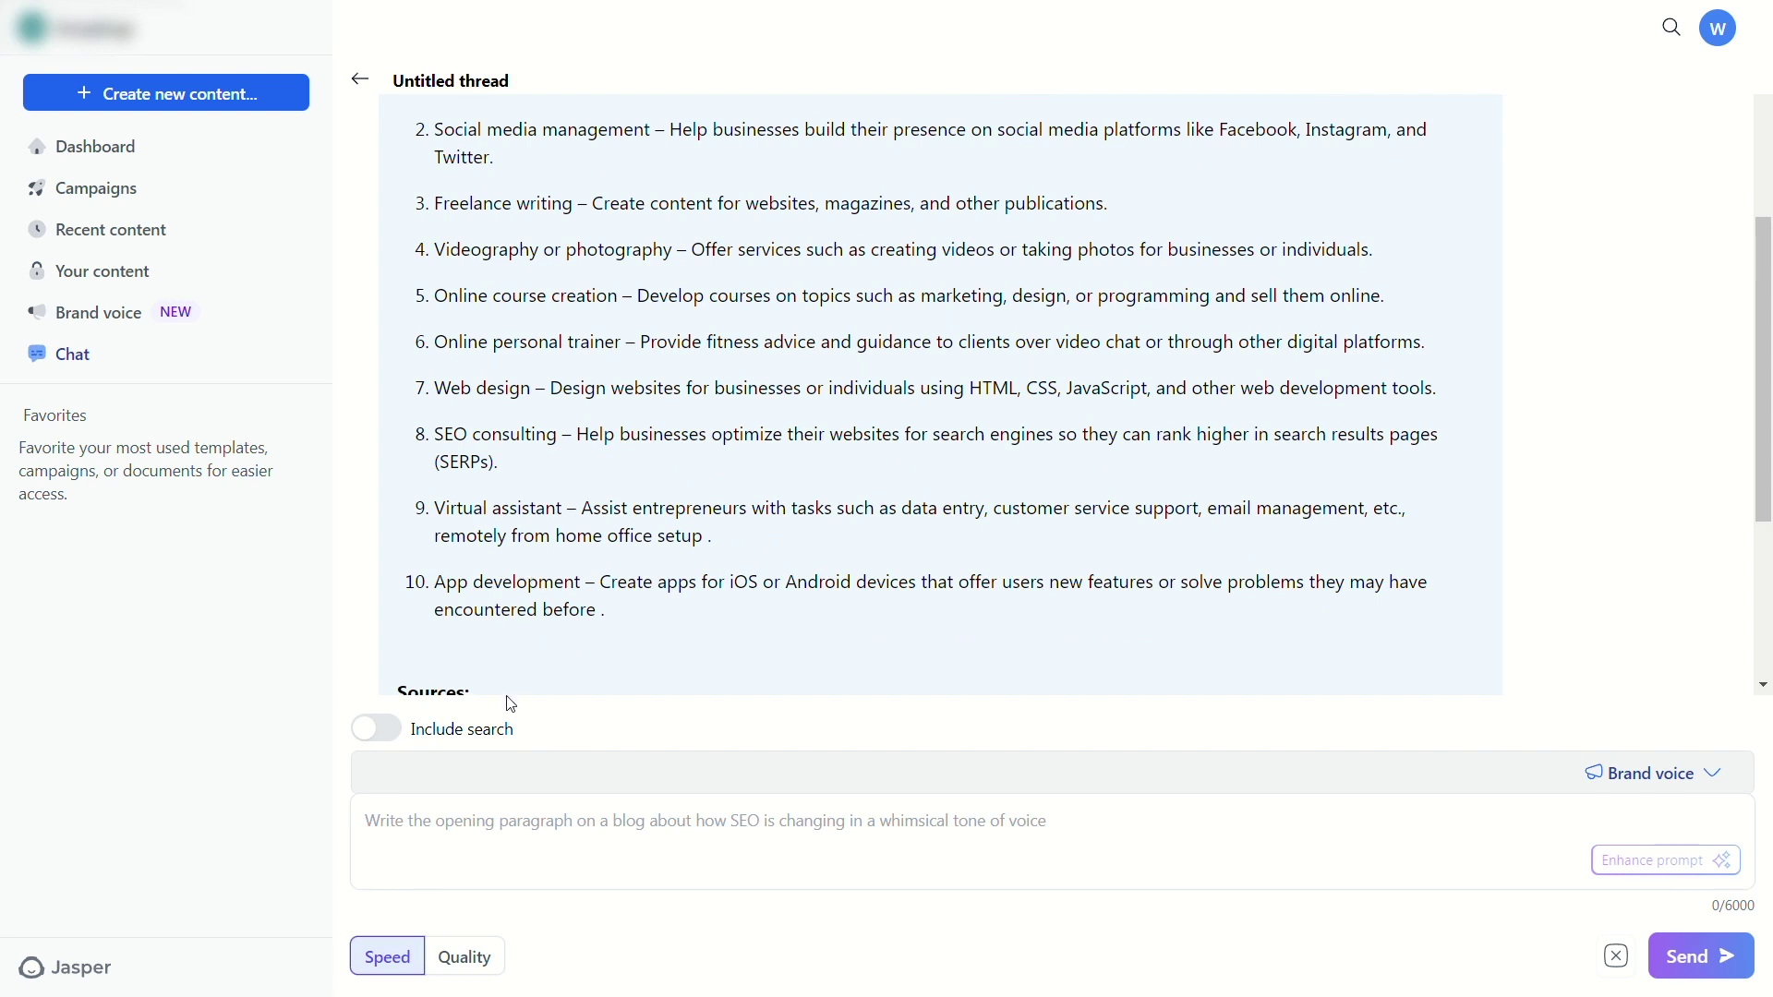
# - Send the follow-up "How about opening an ad agency?" and read through the reply
pyautogui.click(506, 836)
pyautogui.write('How about opening an ad agency?')
pyautogui.press('Return')
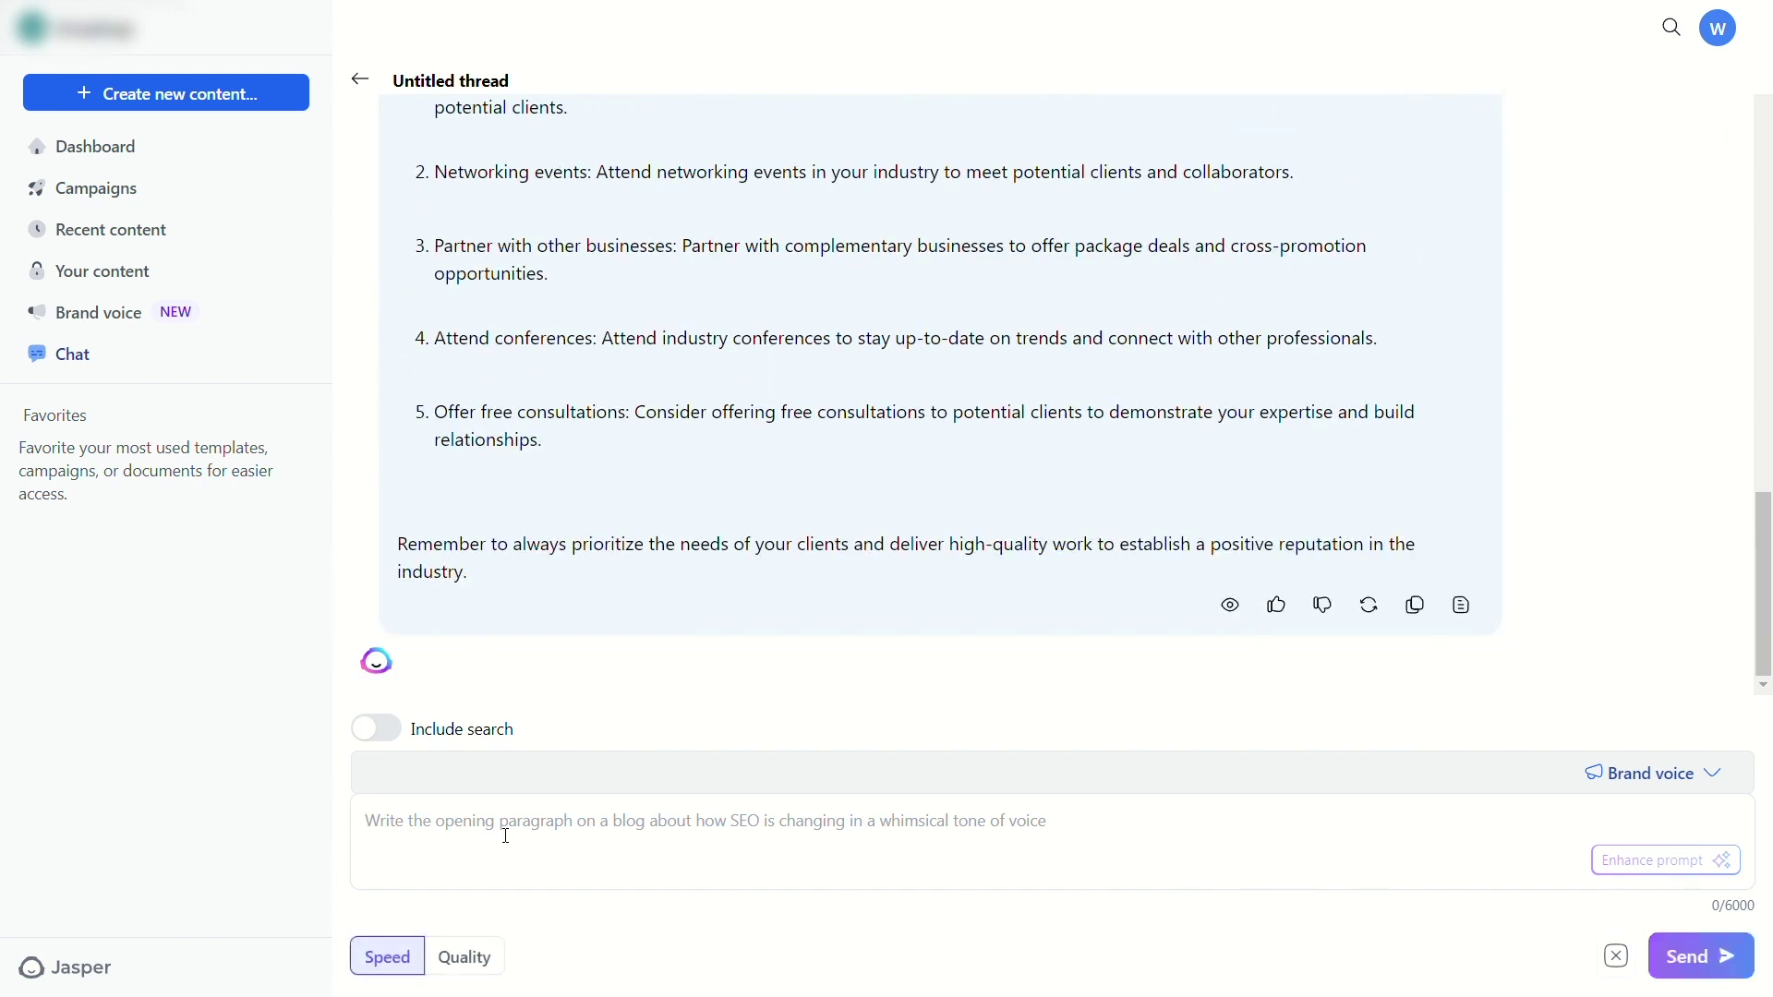
pyautogui.scroll(3, 624, 487)
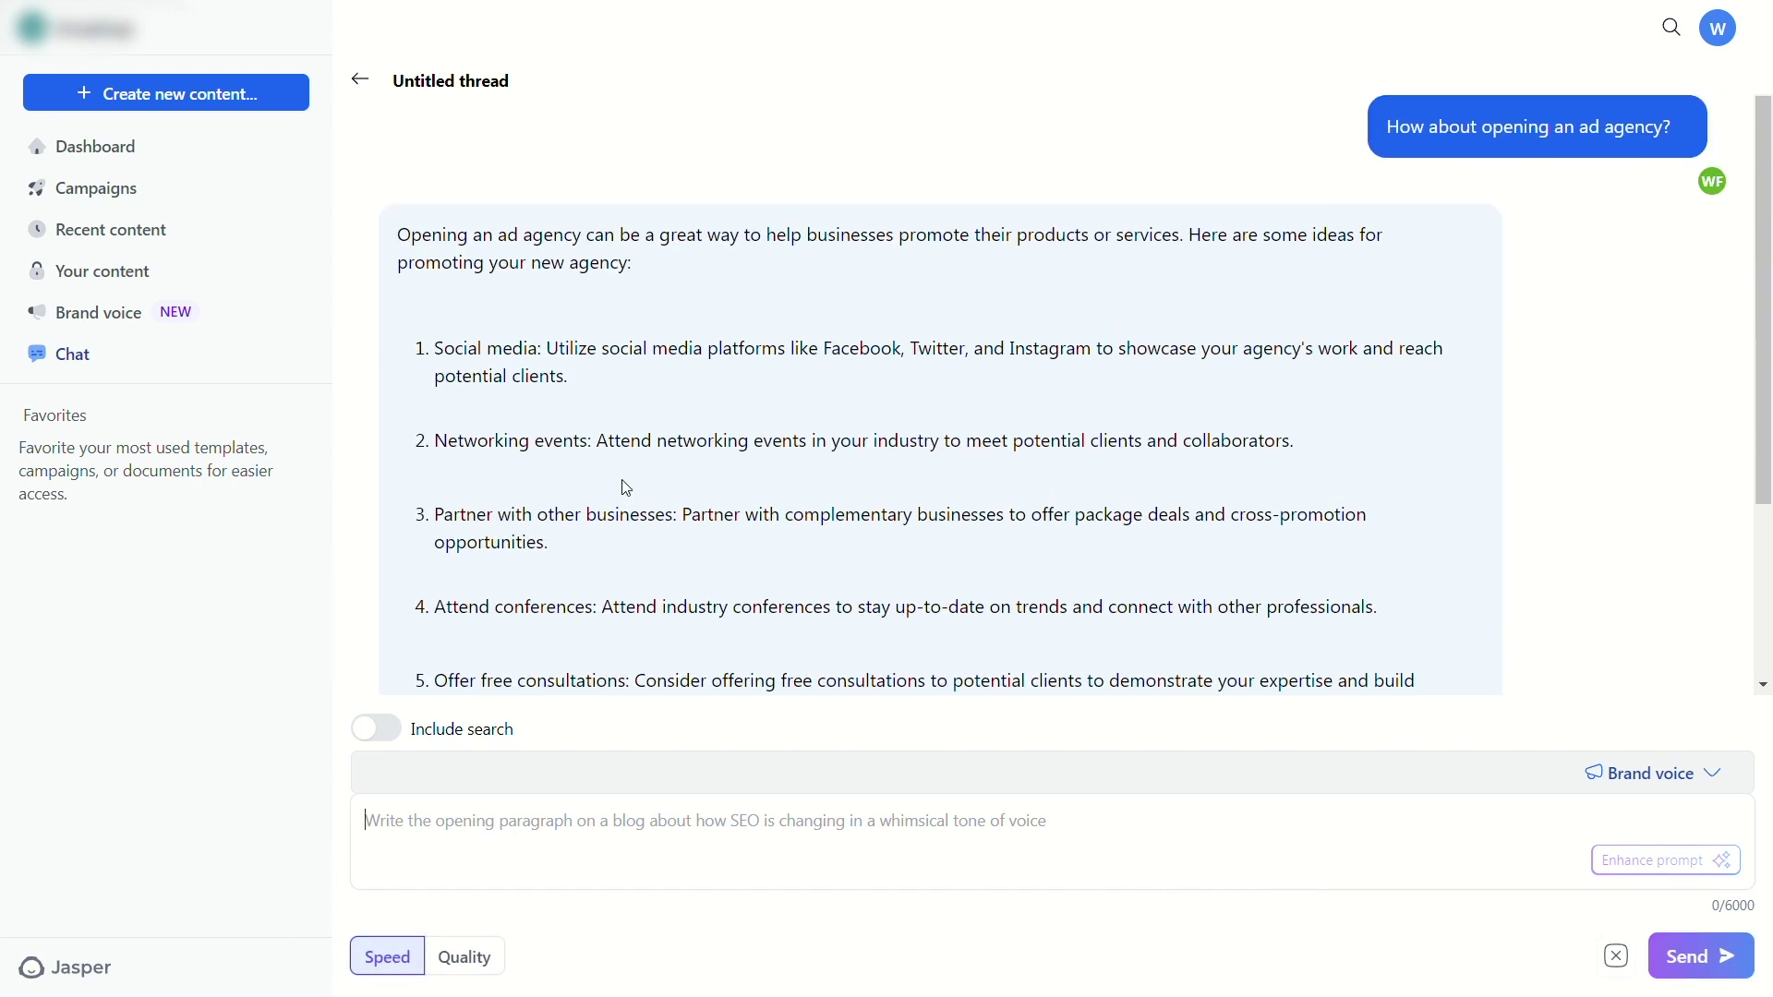
pyautogui.scroll(-1, 626, 487)
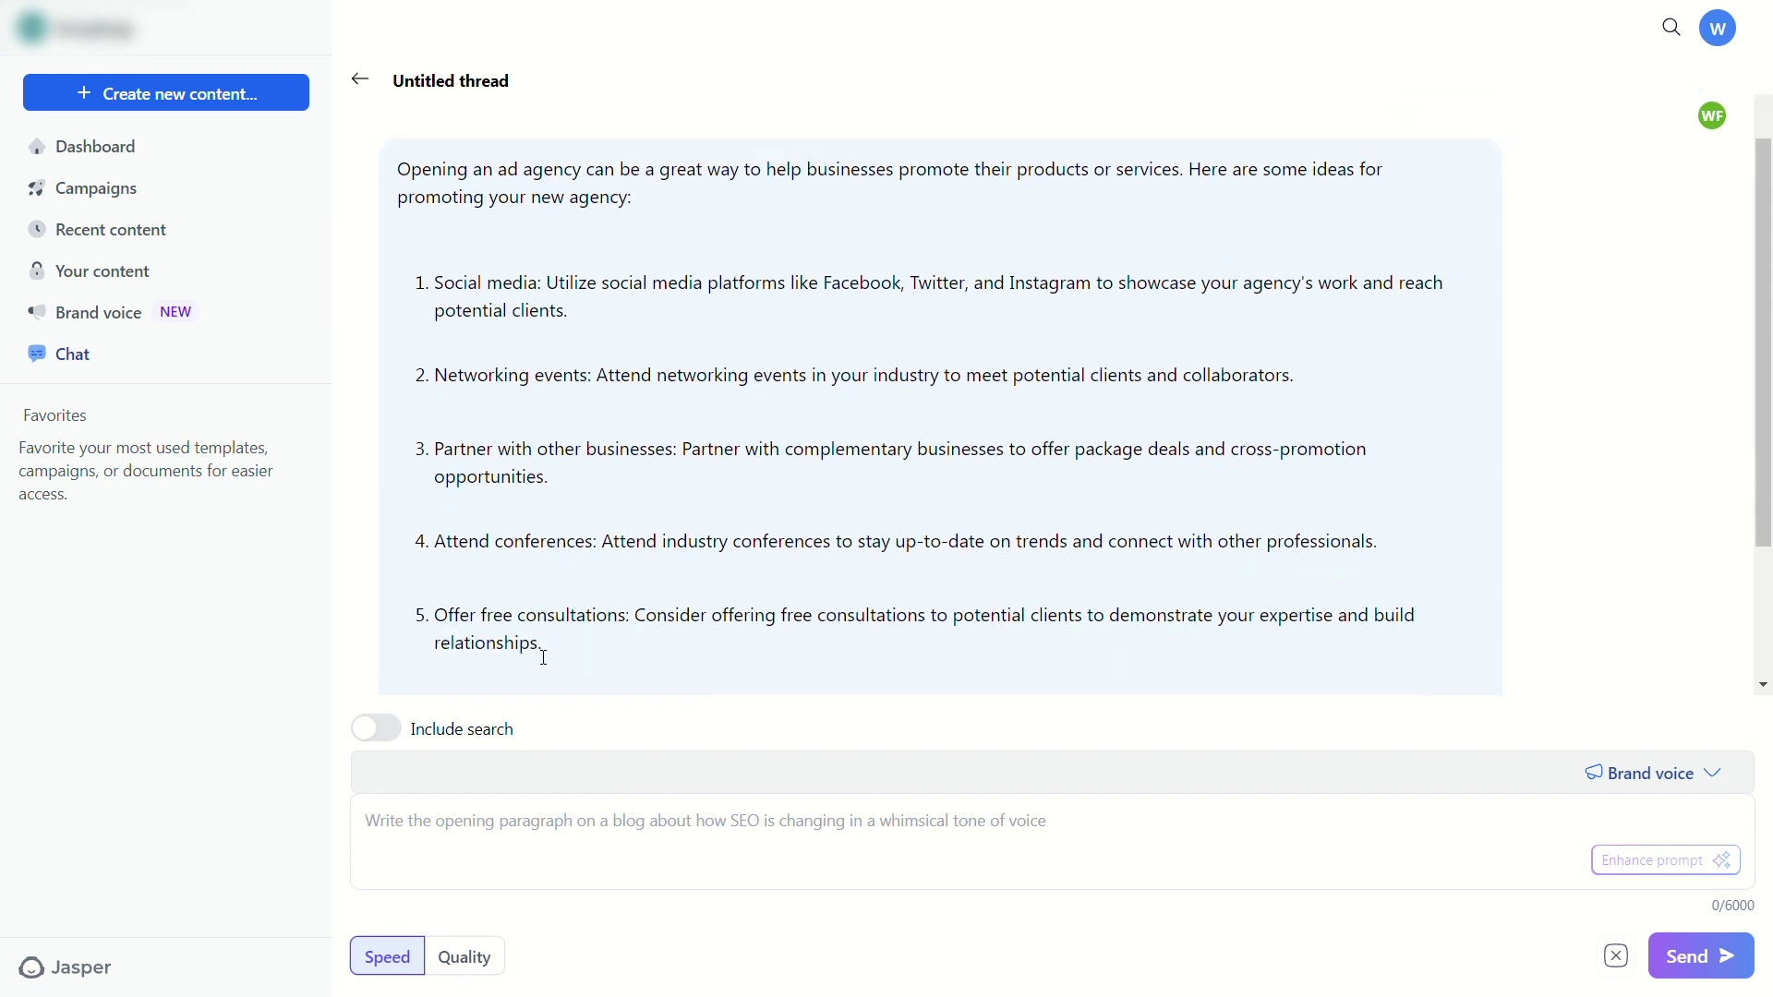
# - Draft a prompt asking Jasper as business coach to guide opening an ad agency step by step, through first client and scale up
pyautogui.write("I'd like you to be my busin")
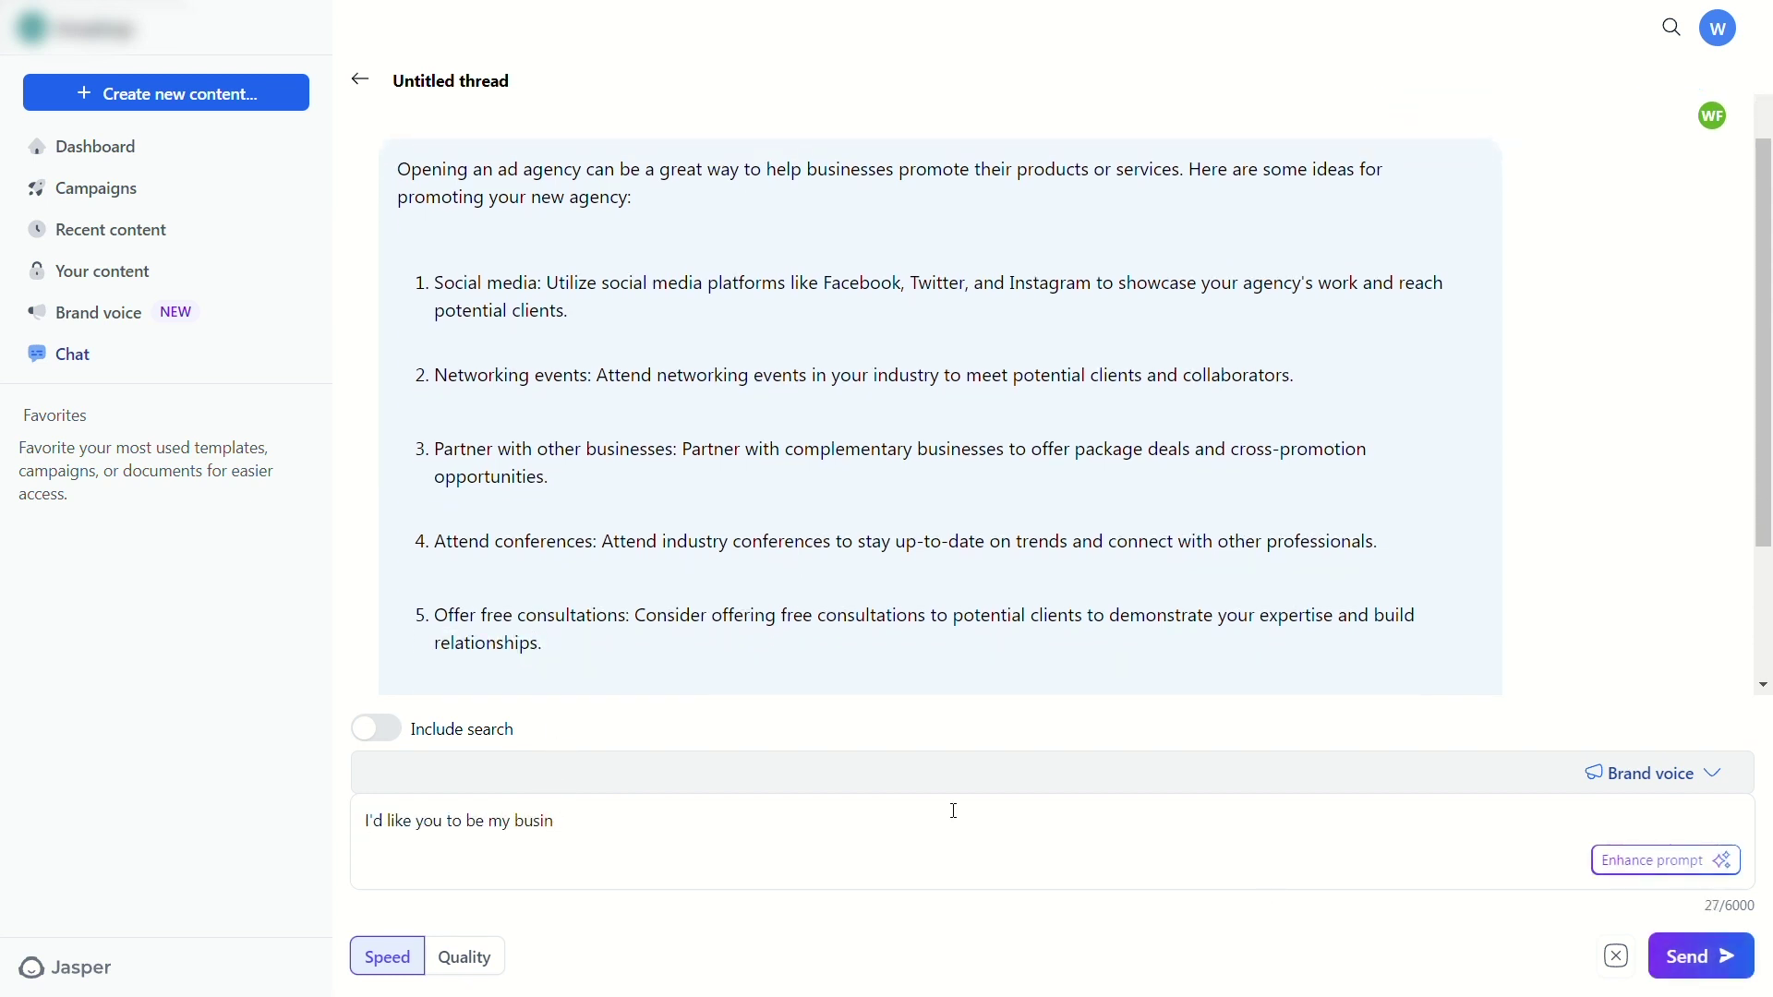
pyautogui.press('BackSpace')
pyautogui.press('BackSpace')
pyautogui.press('BackSpace')
pyautogui.press('BackSpace')
pyautogui.press('BackSpace')
pyautogui.press('BackSpace')
pyautogui.press('BackSpace')
pyautogui.write('business coach. Im opening an ad agency, and I want you to guide me step by step on how to start my business to getting my first client and scale up')
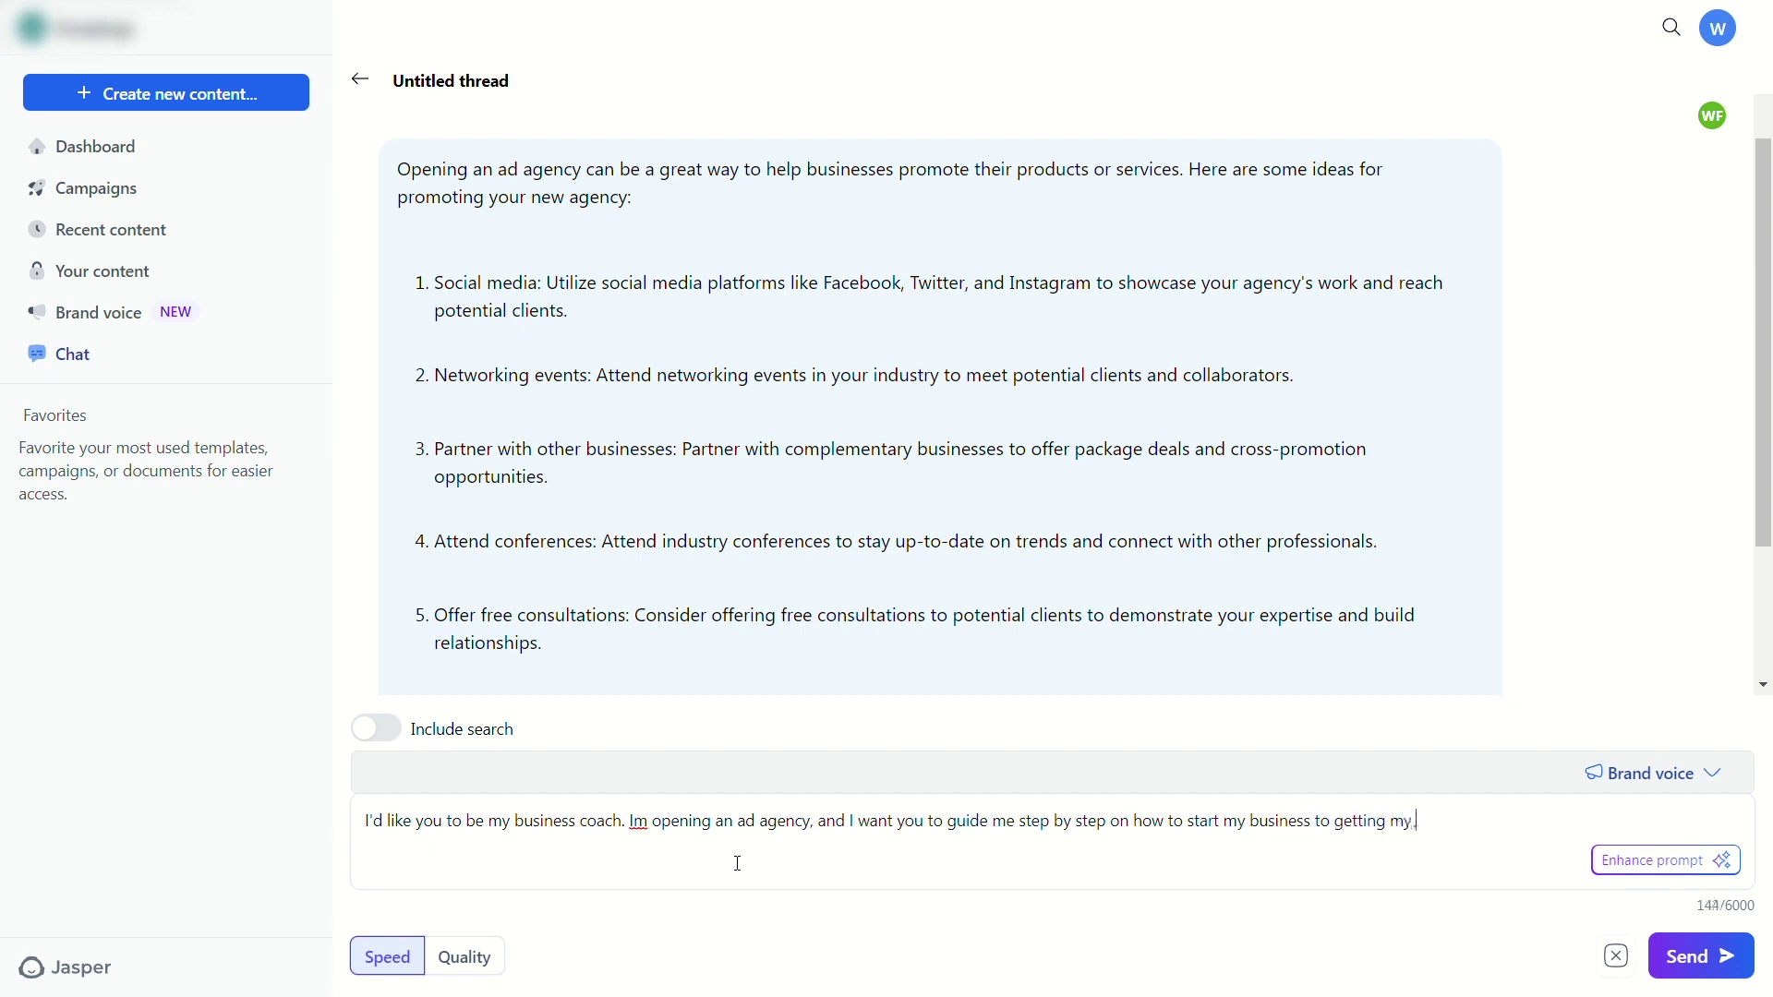
# - Enhance the drafted business coach prompt and read through the rewritten version
pyautogui.click(1638, 874)
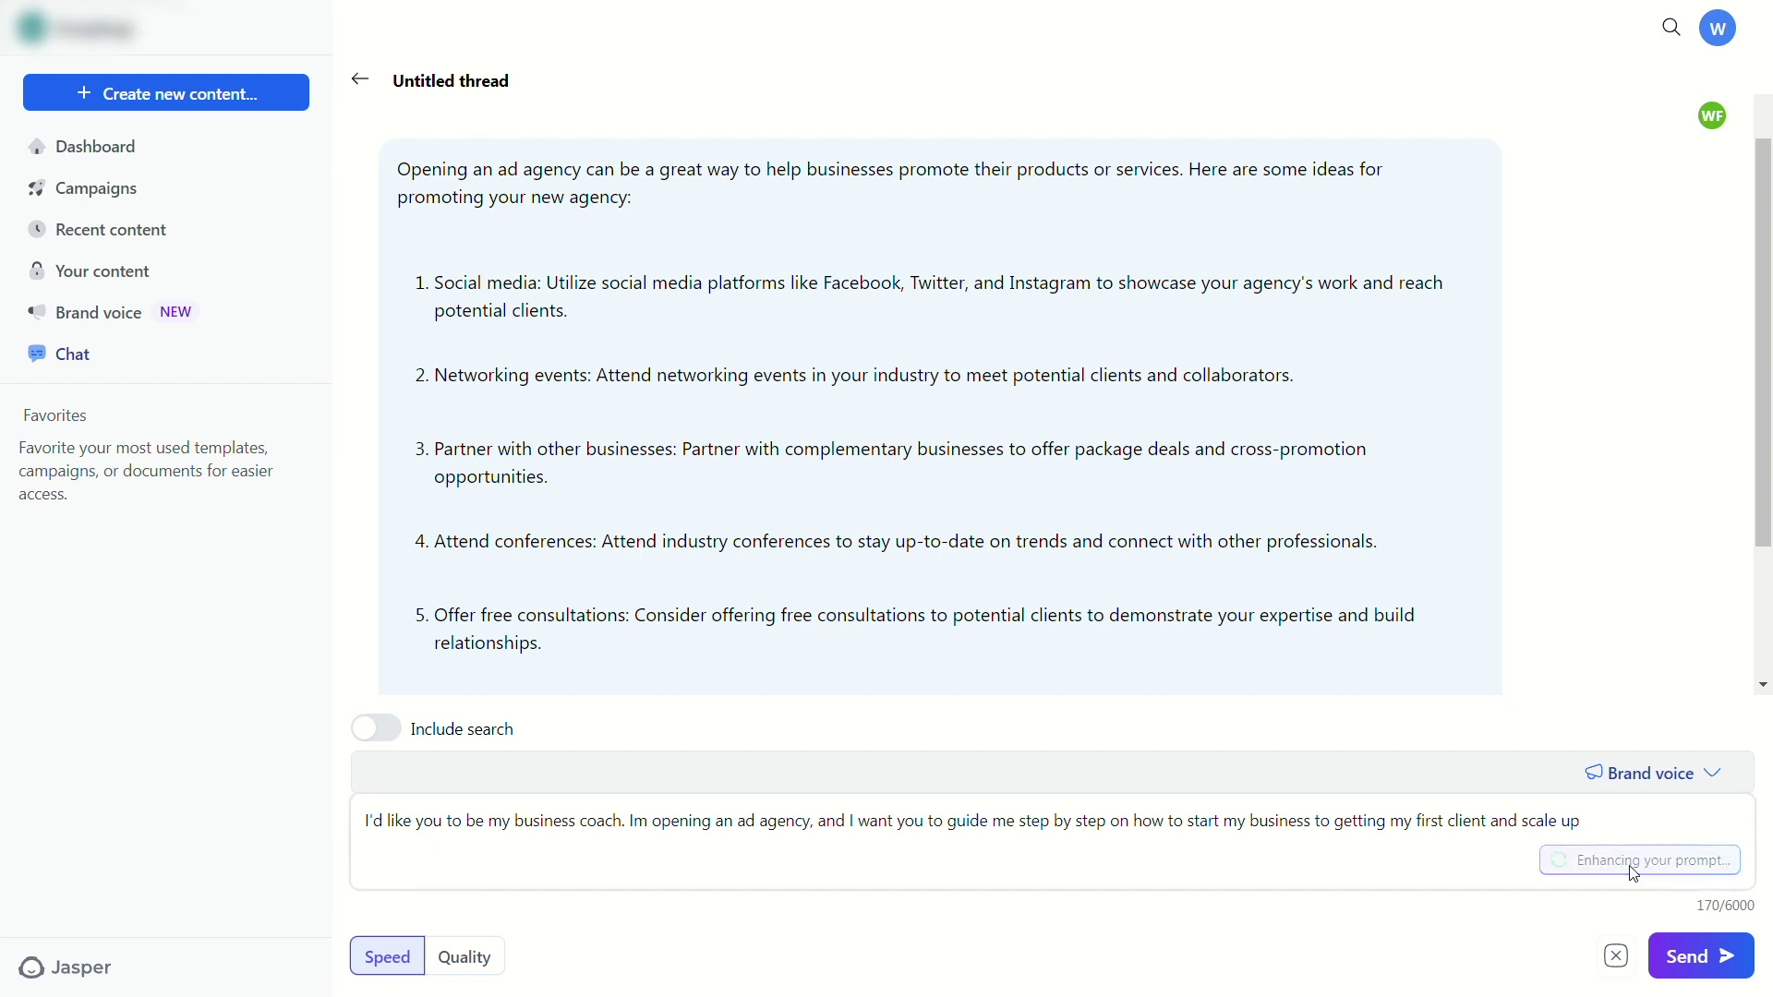
pyautogui.scroll(1, 1246, 711)
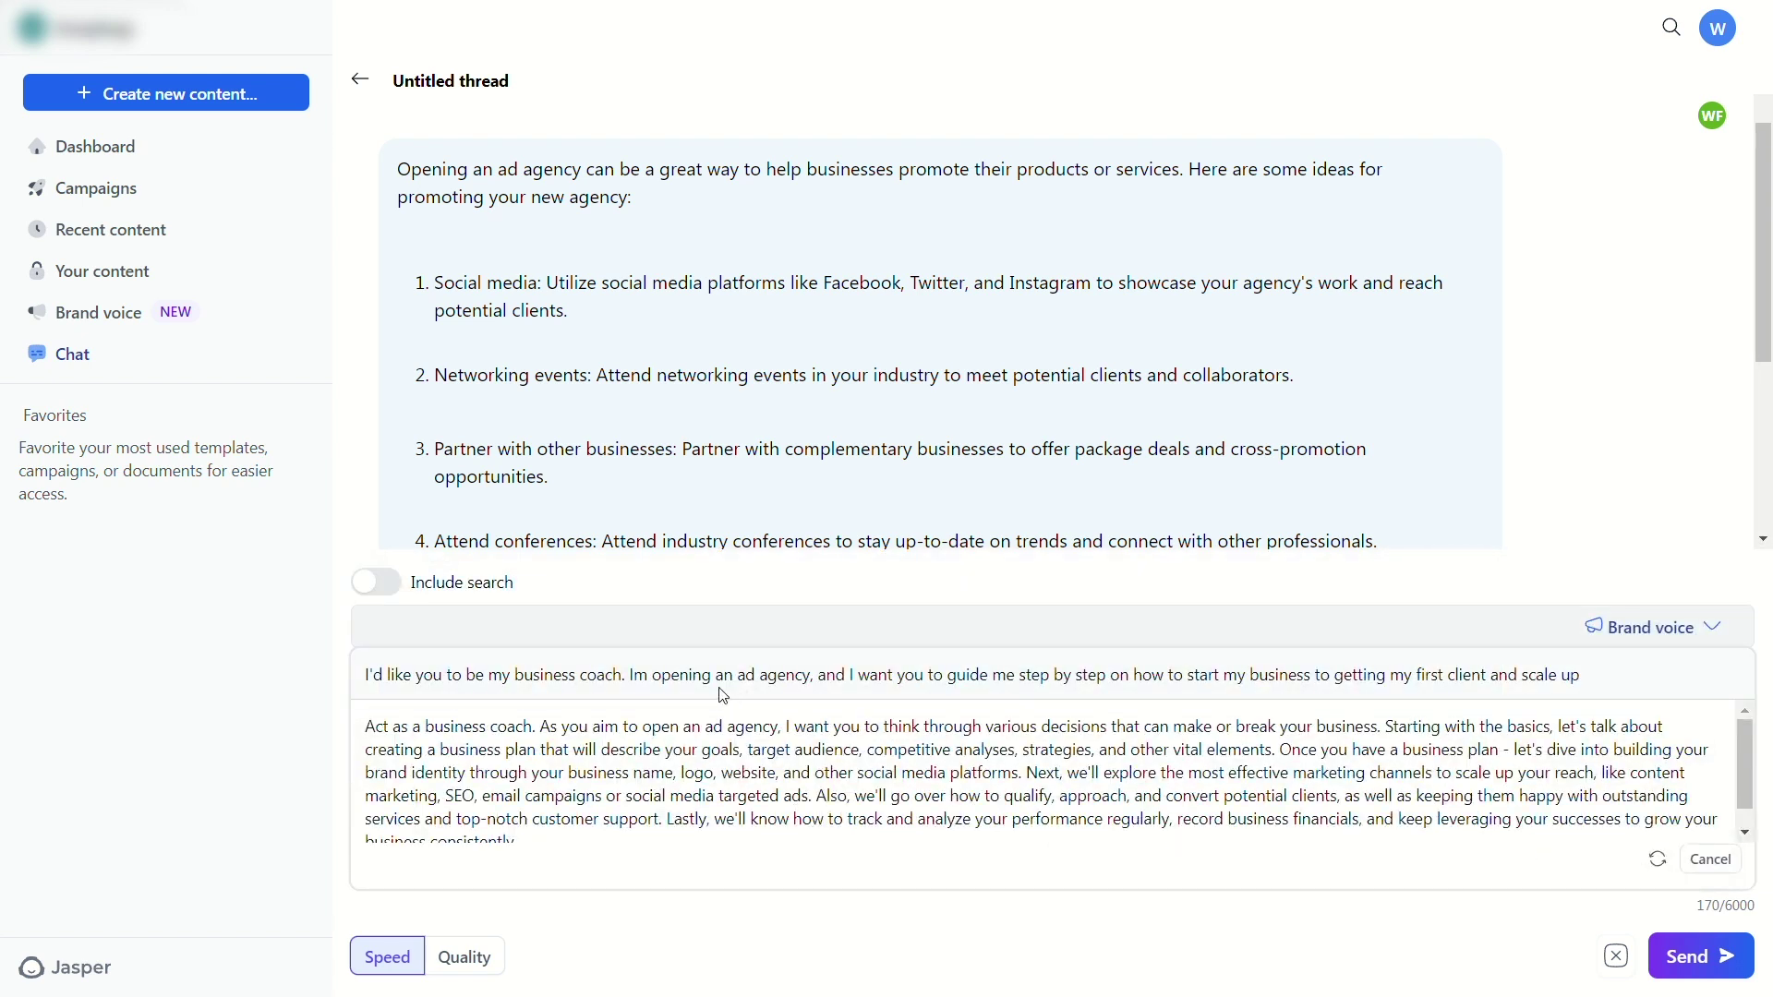
pyautogui.scroll(-1, 643, 821)
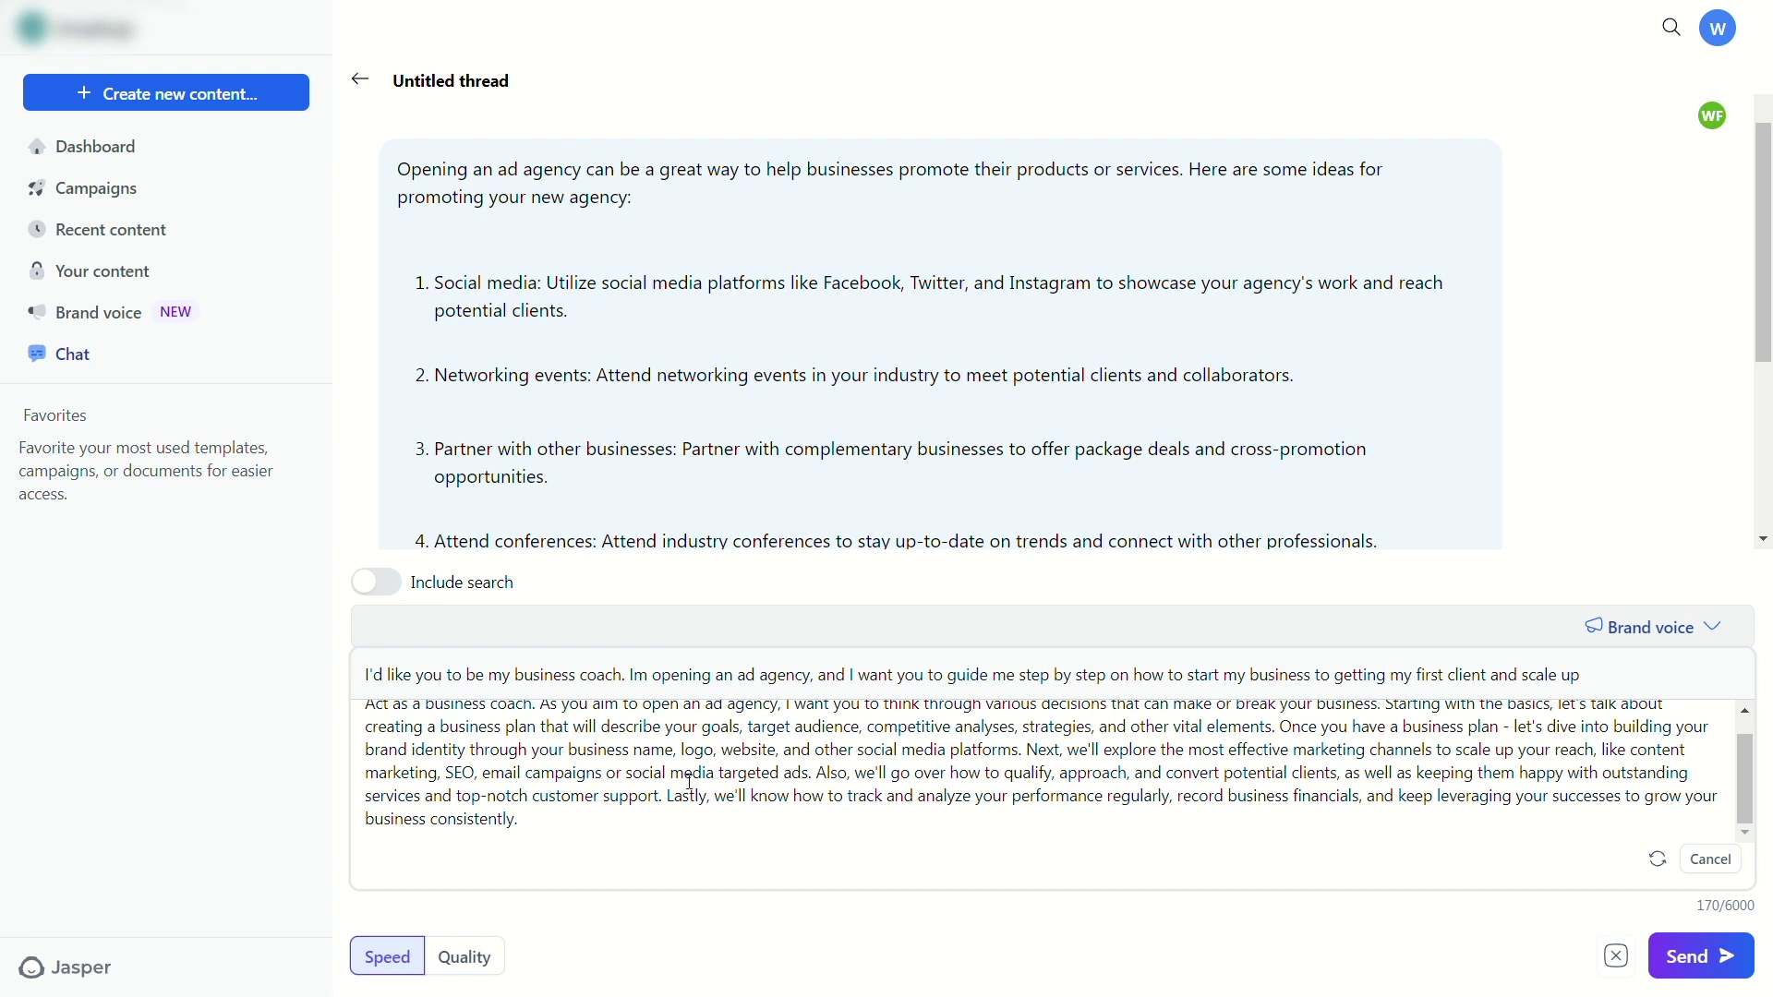
pyautogui.scroll(1, 689, 783)
pyautogui.scroll(-1, 690, 782)
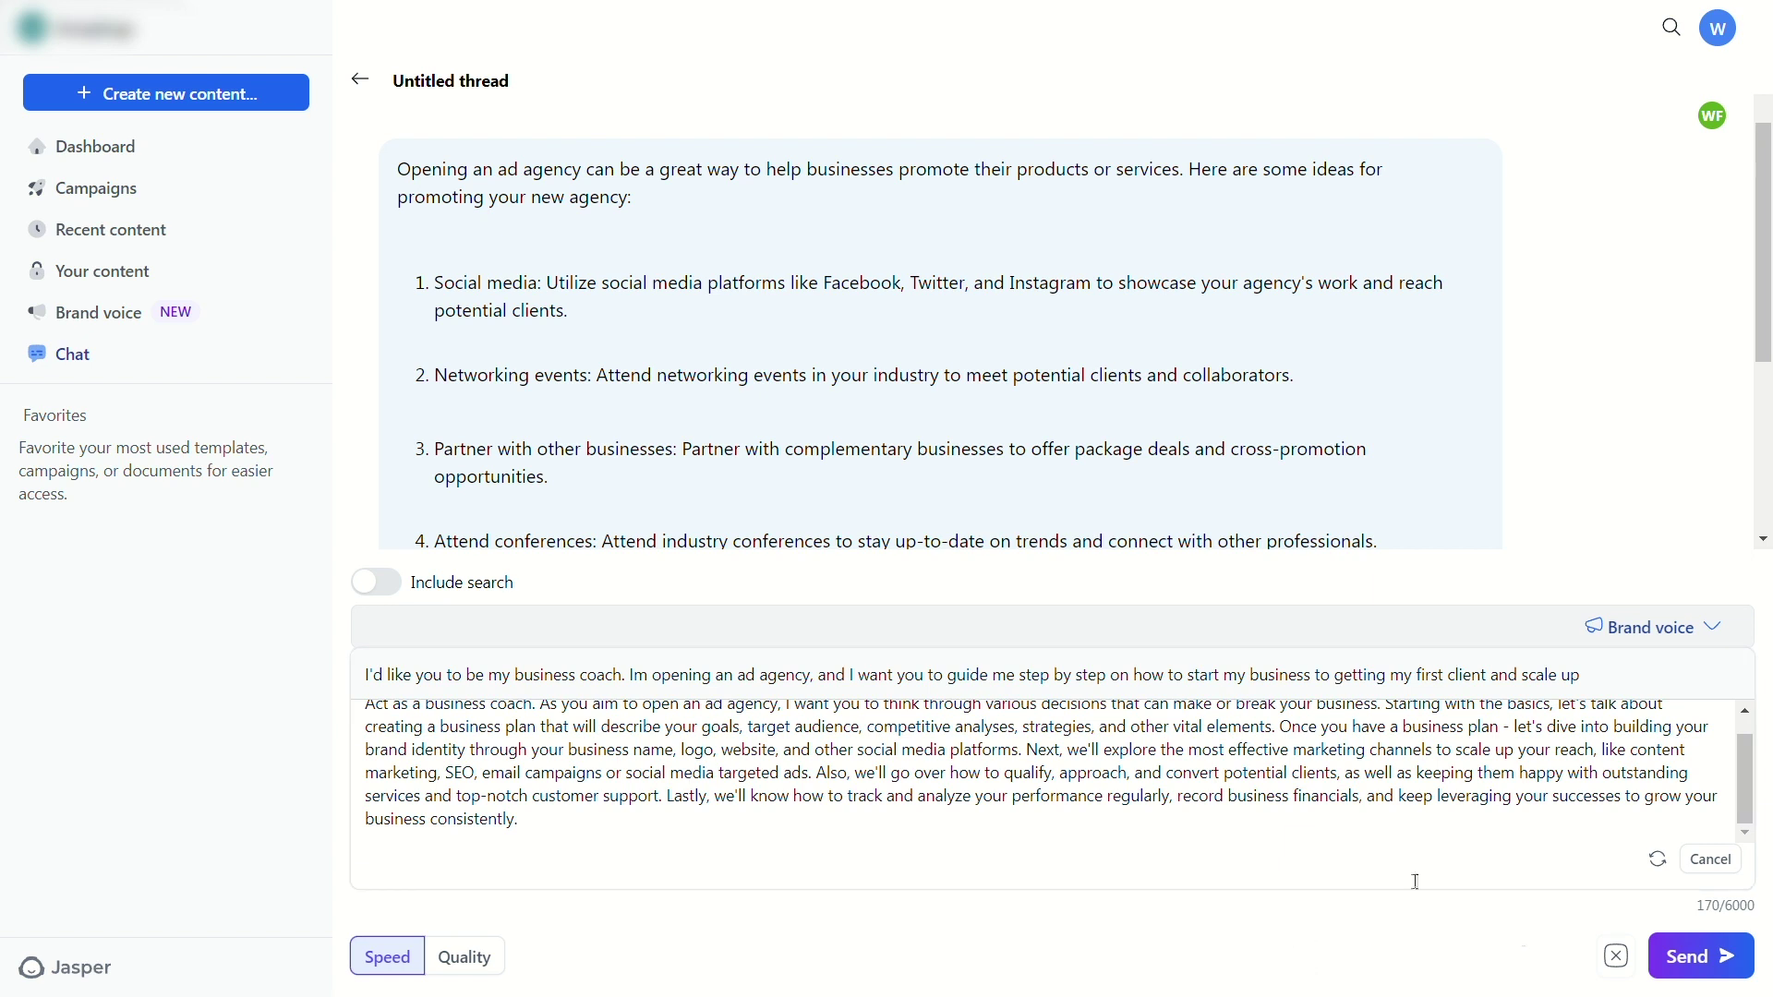
# - Send the enhanced prompt with the output mode set to Quality and review the step-by-step ad agency guide
pyautogui.click(469, 960)
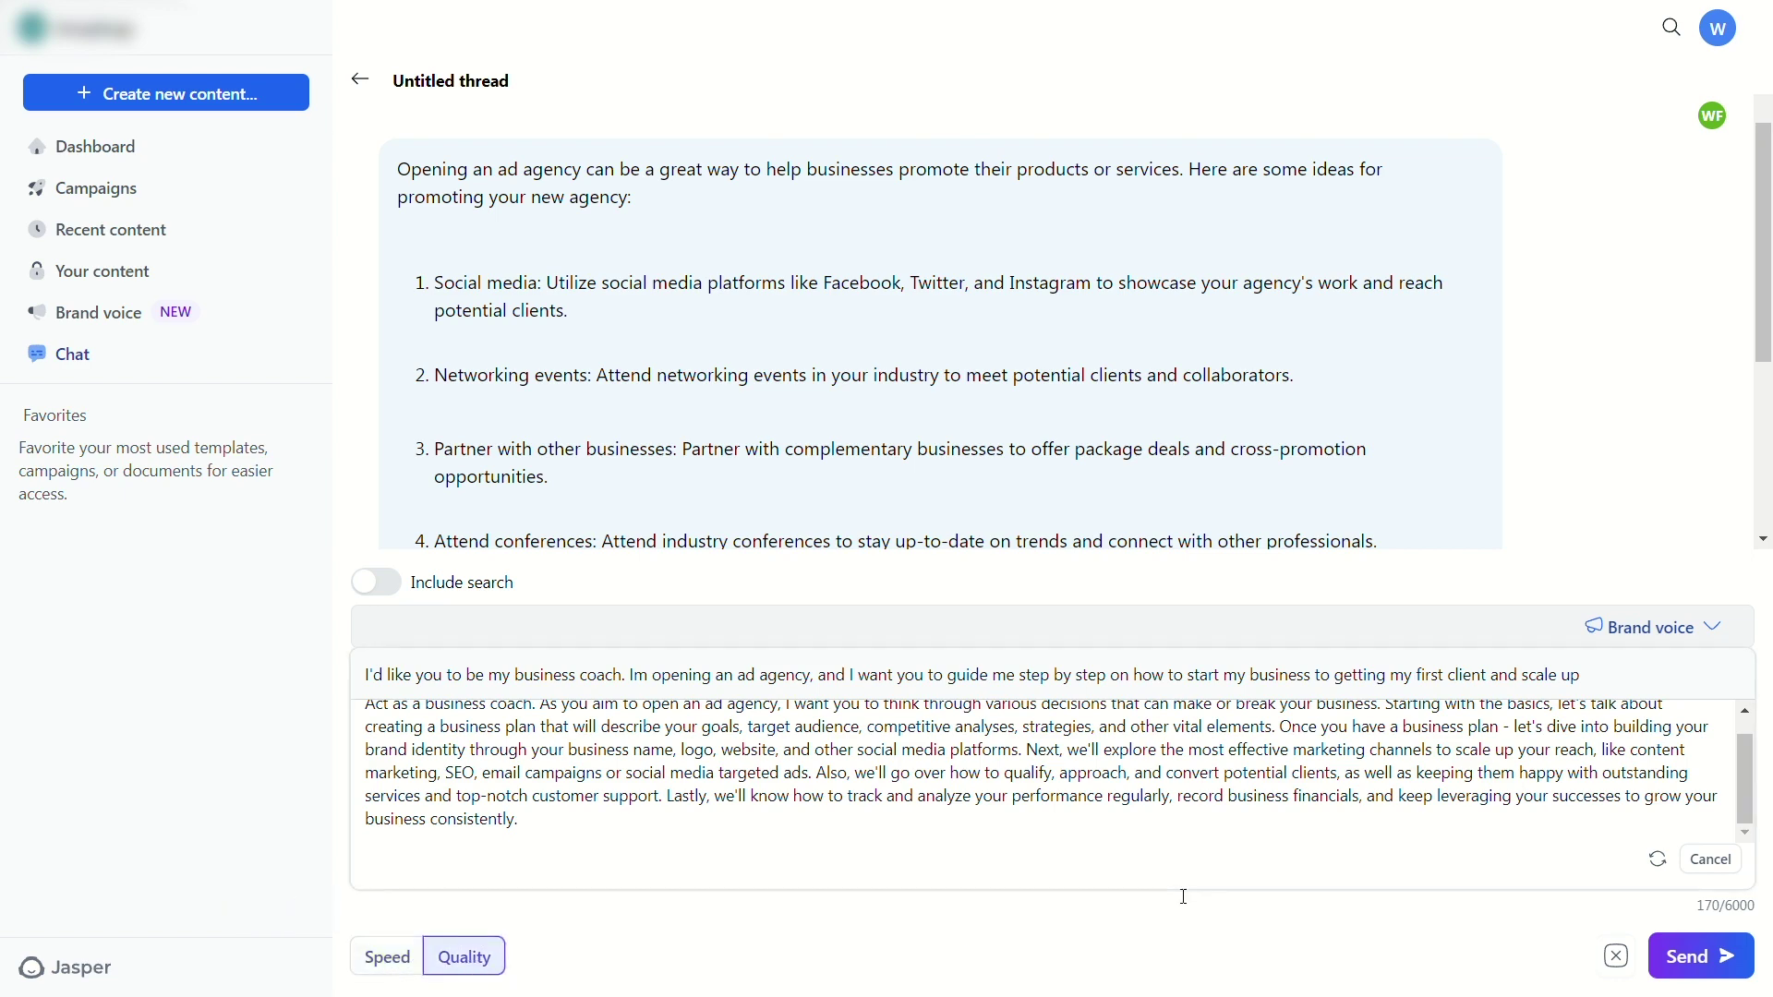
pyautogui.click(1697, 956)
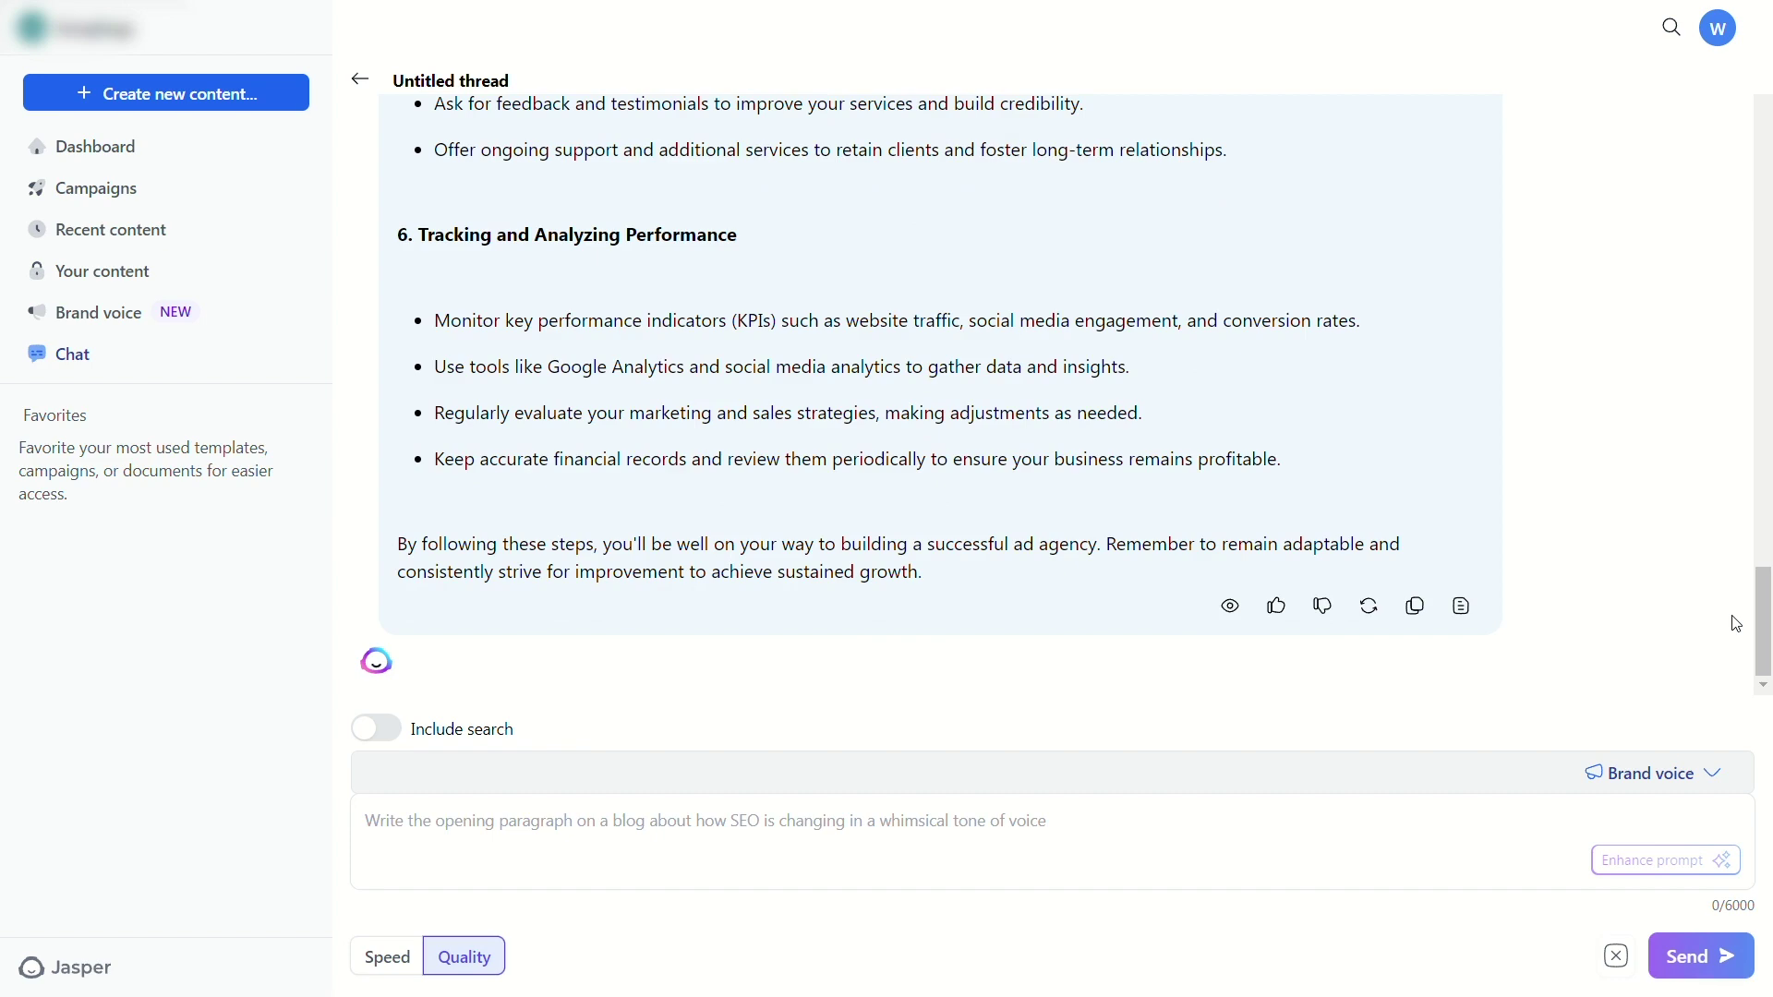
pyautogui.scroll(4, 1737, 625)
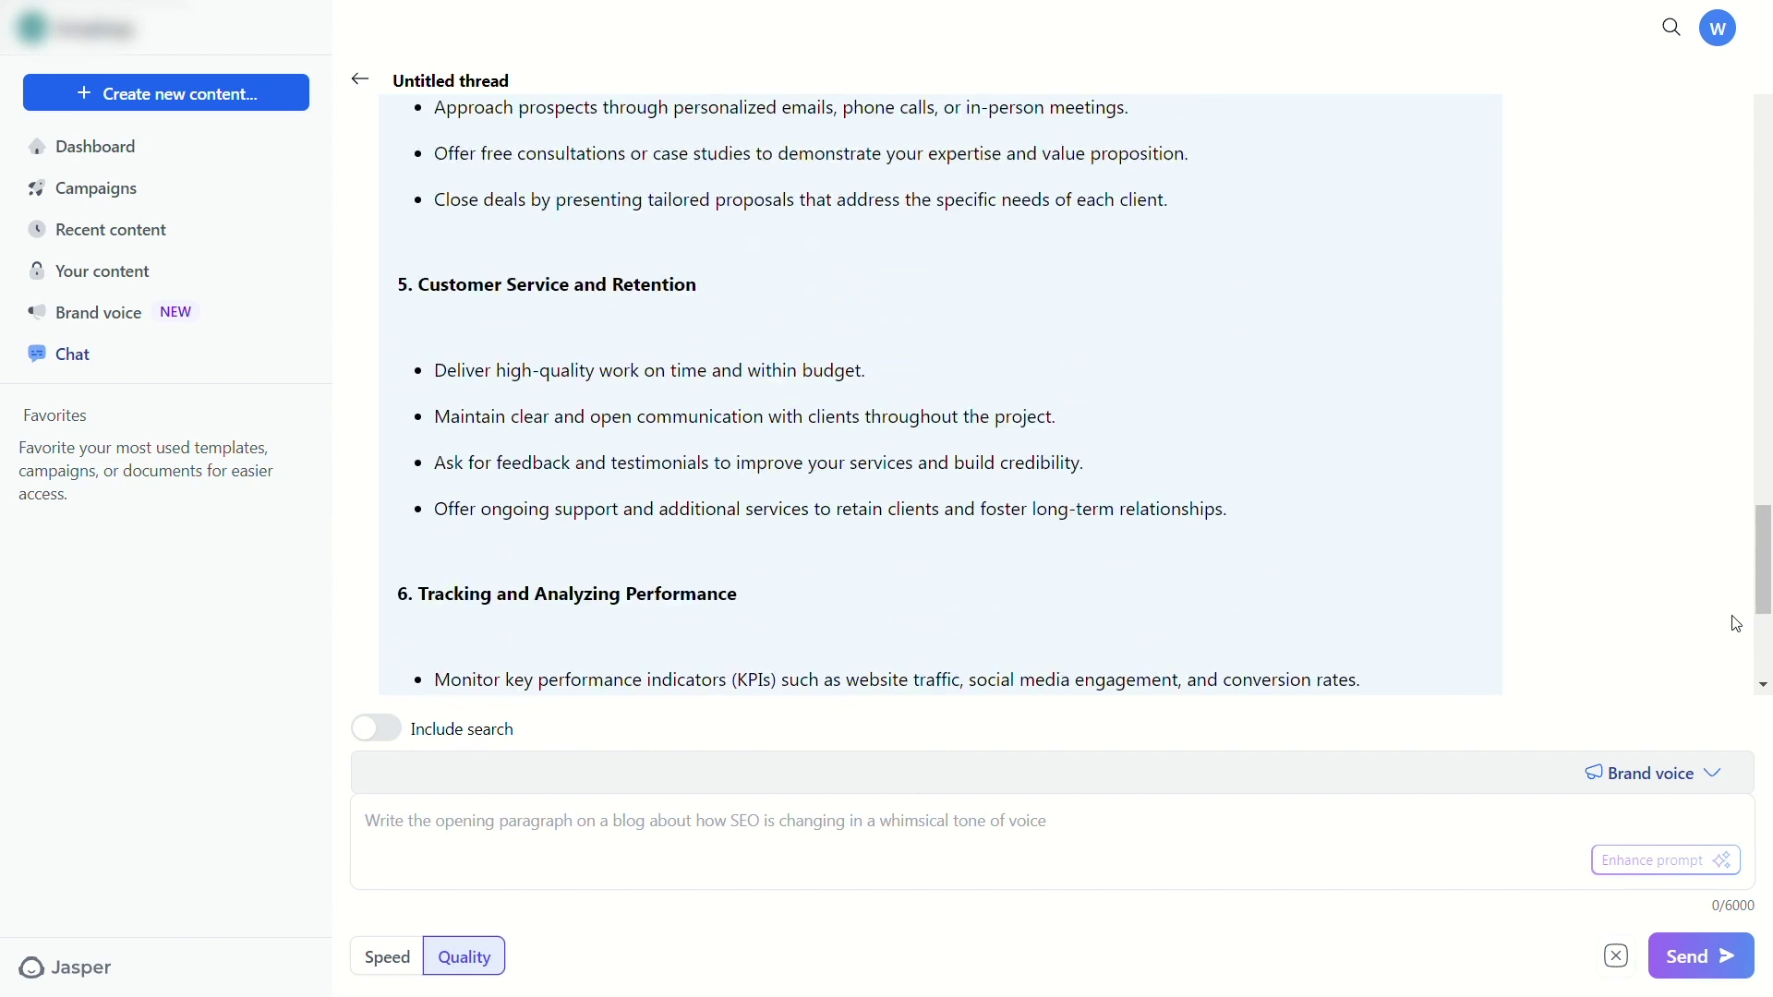
pyautogui.scroll(8, 1738, 624)
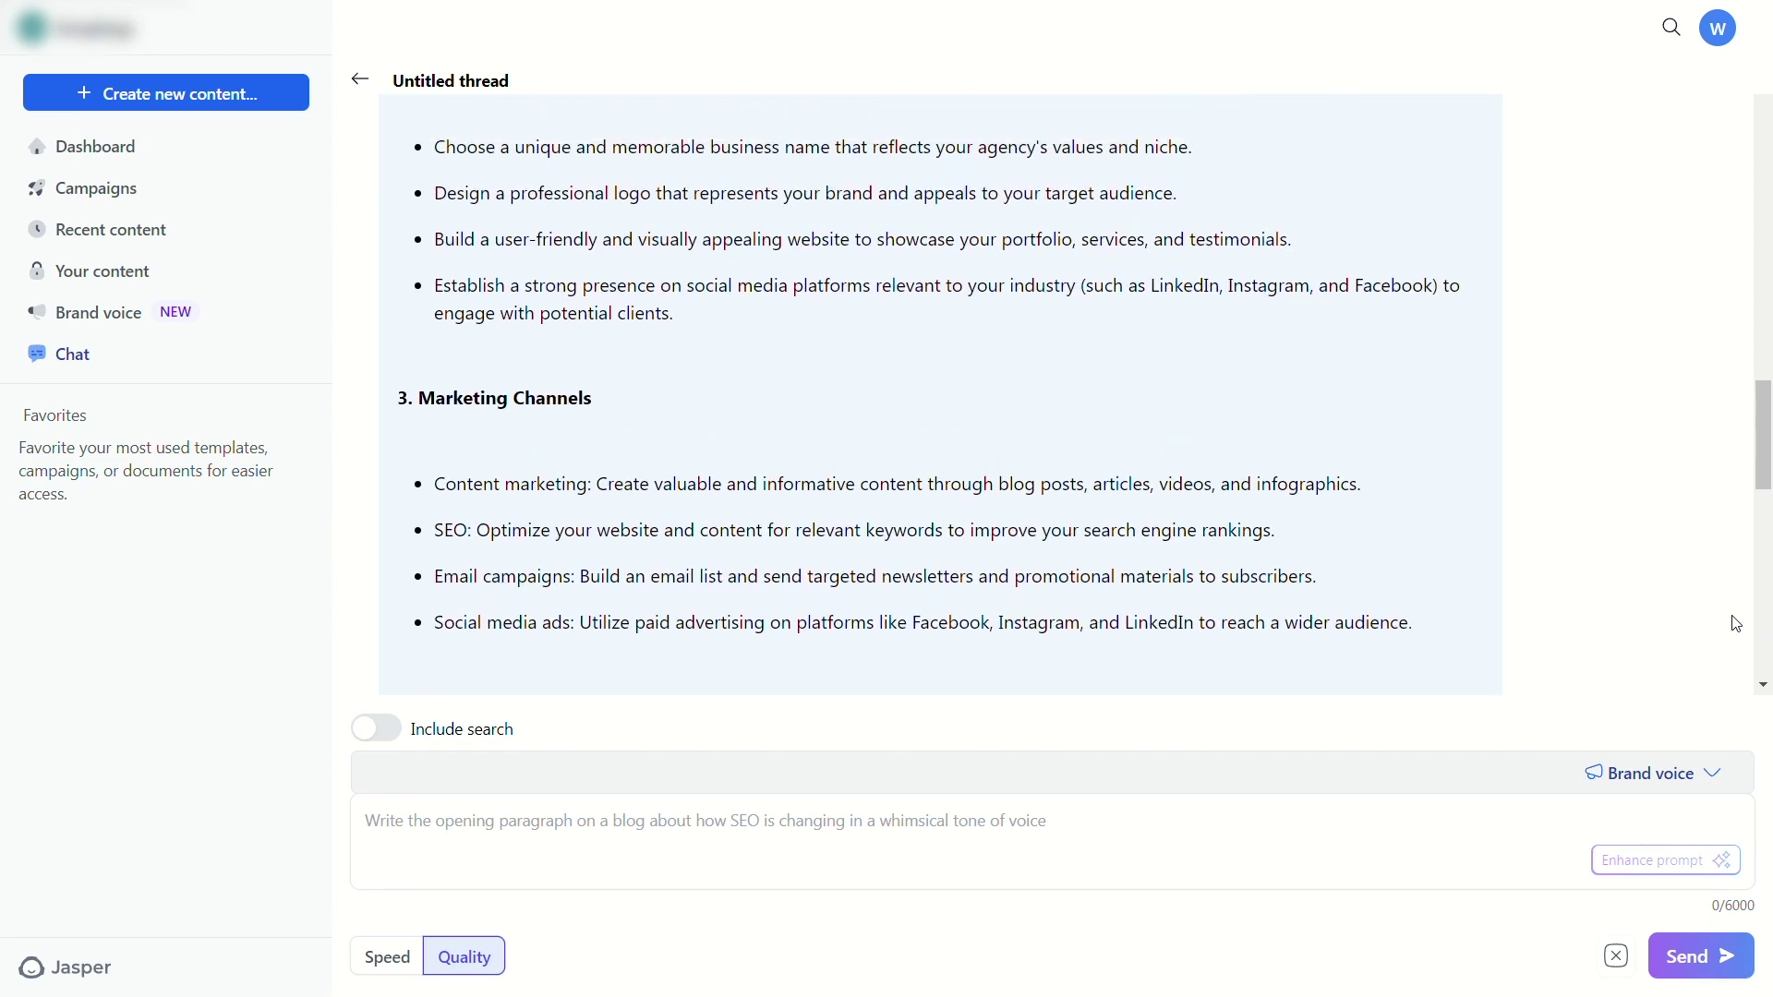
pyautogui.scroll(7, 1738, 625)
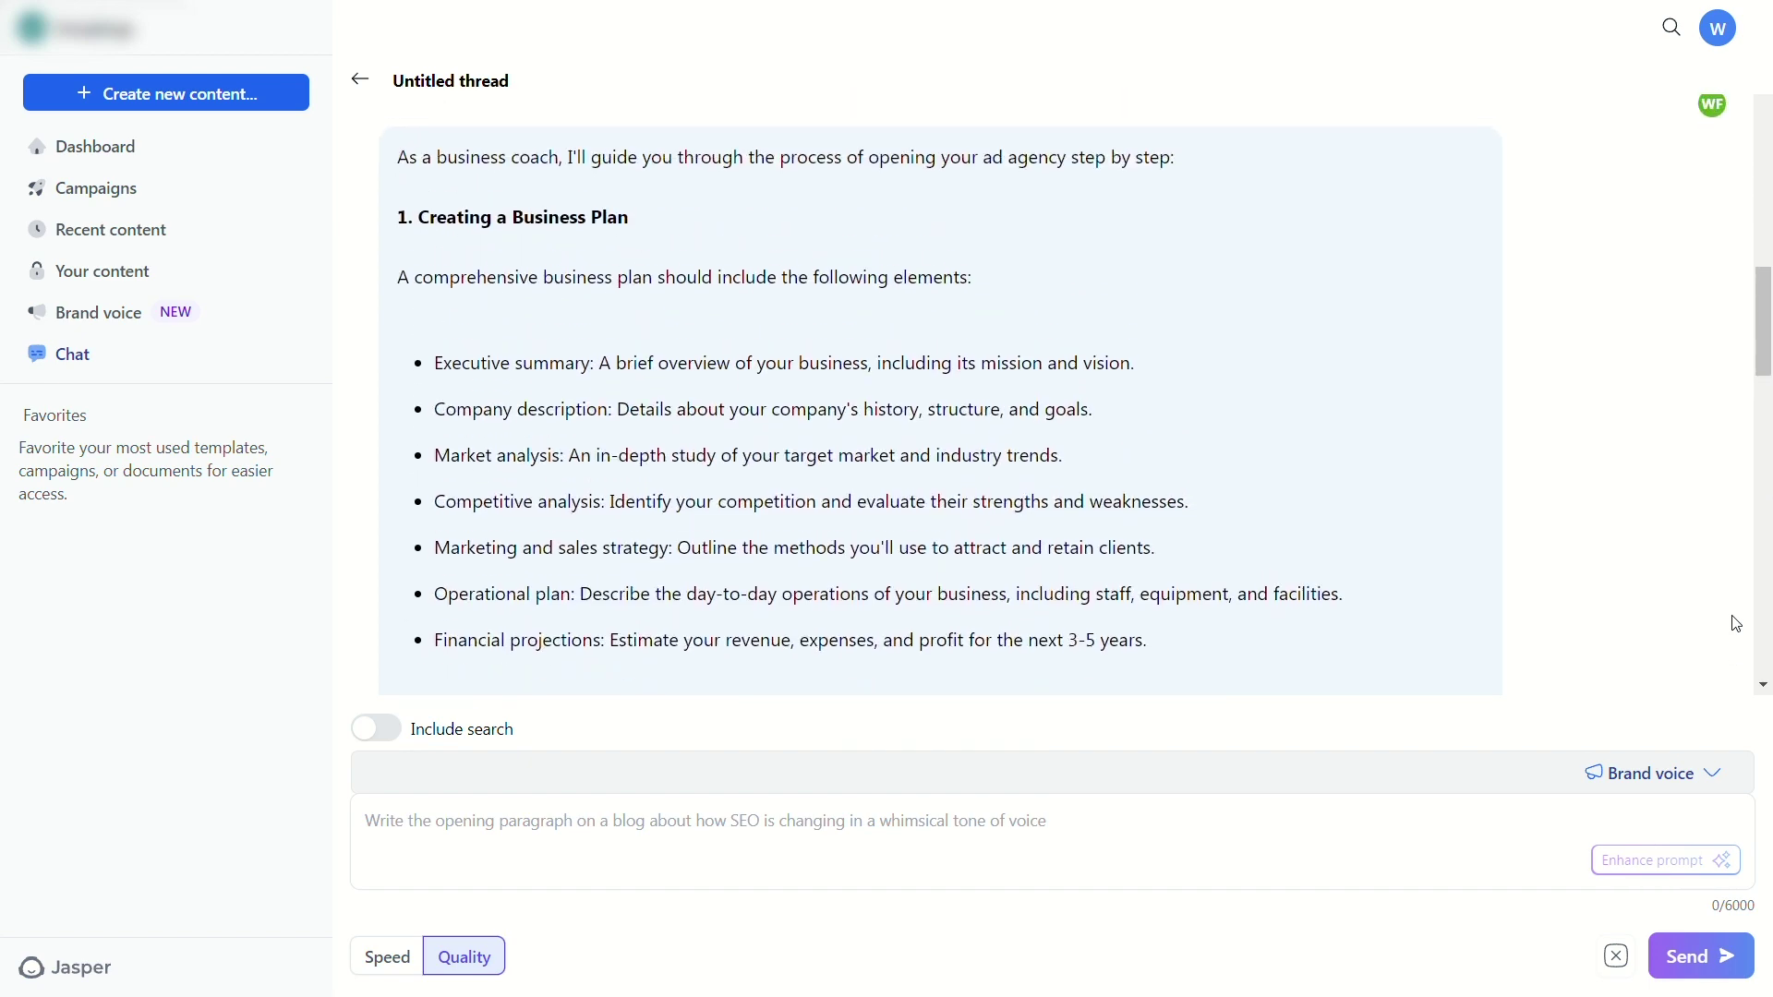
pyautogui.scroll(2, 527, 545)
pyautogui.scroll(-4, 526, 545)
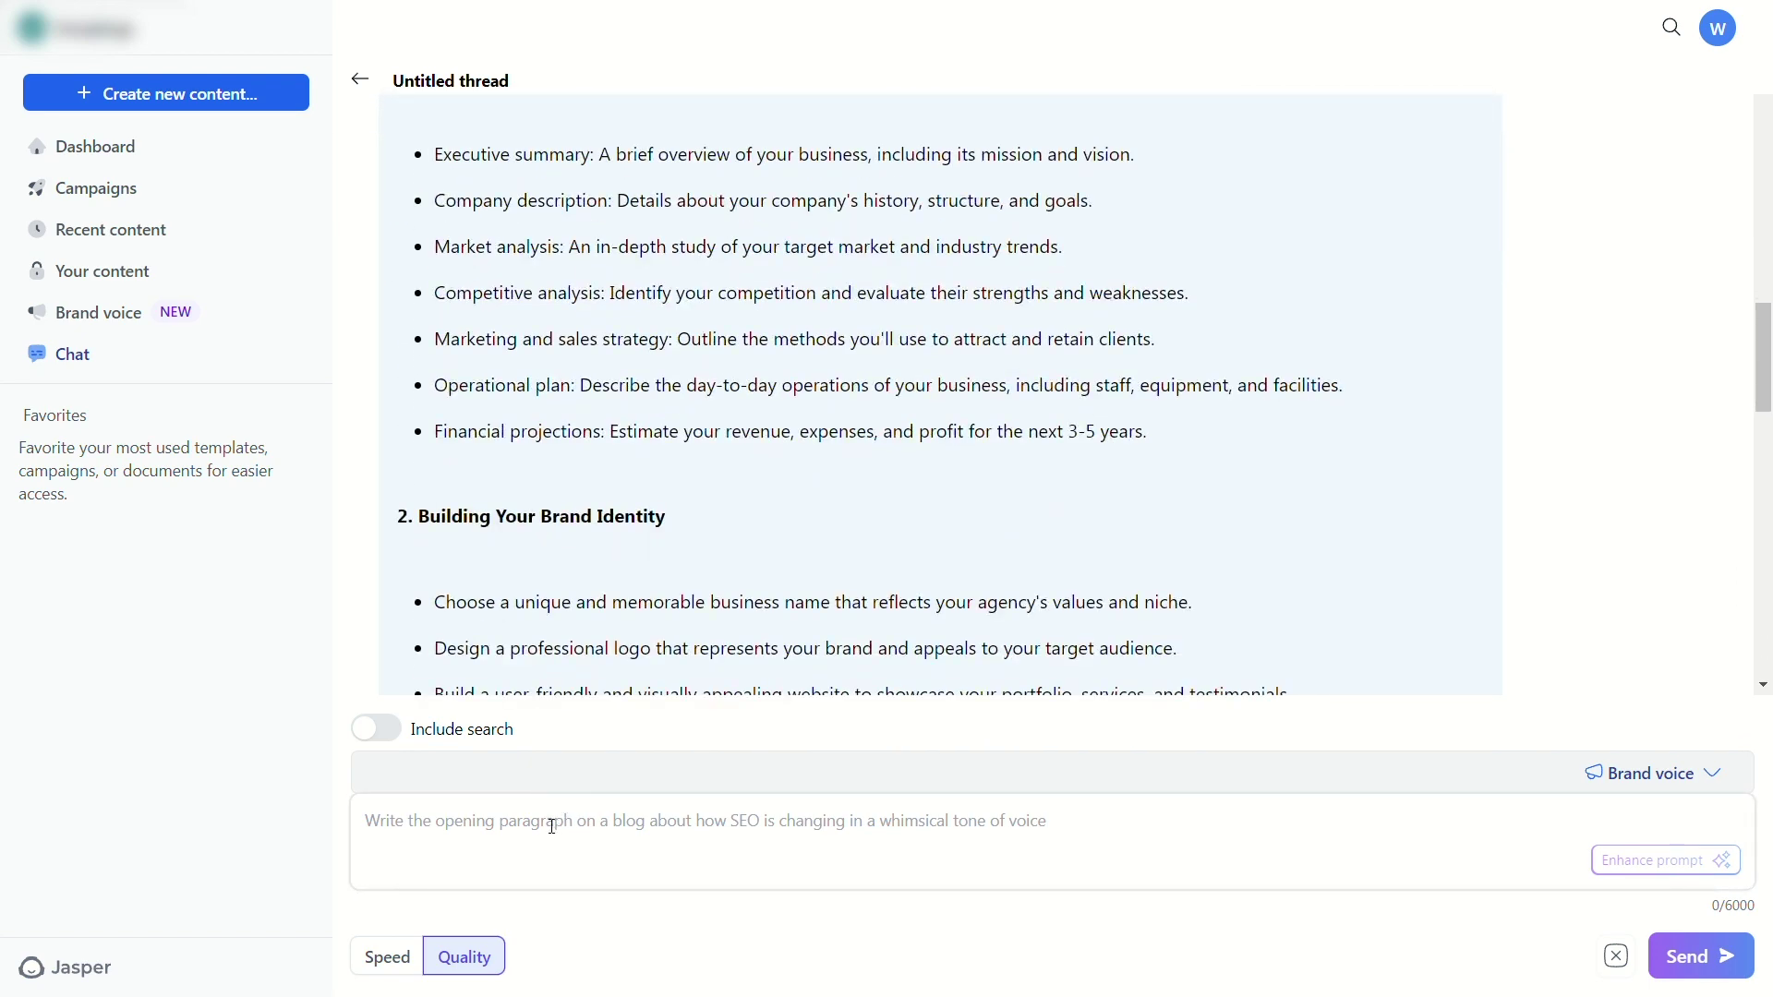
# - Send the message "Let's work on a name for this agency" in the same thread
pyautogui.click(1648, 788)
pyautogui.click(1647, 788)
pyautogui.write('Let')
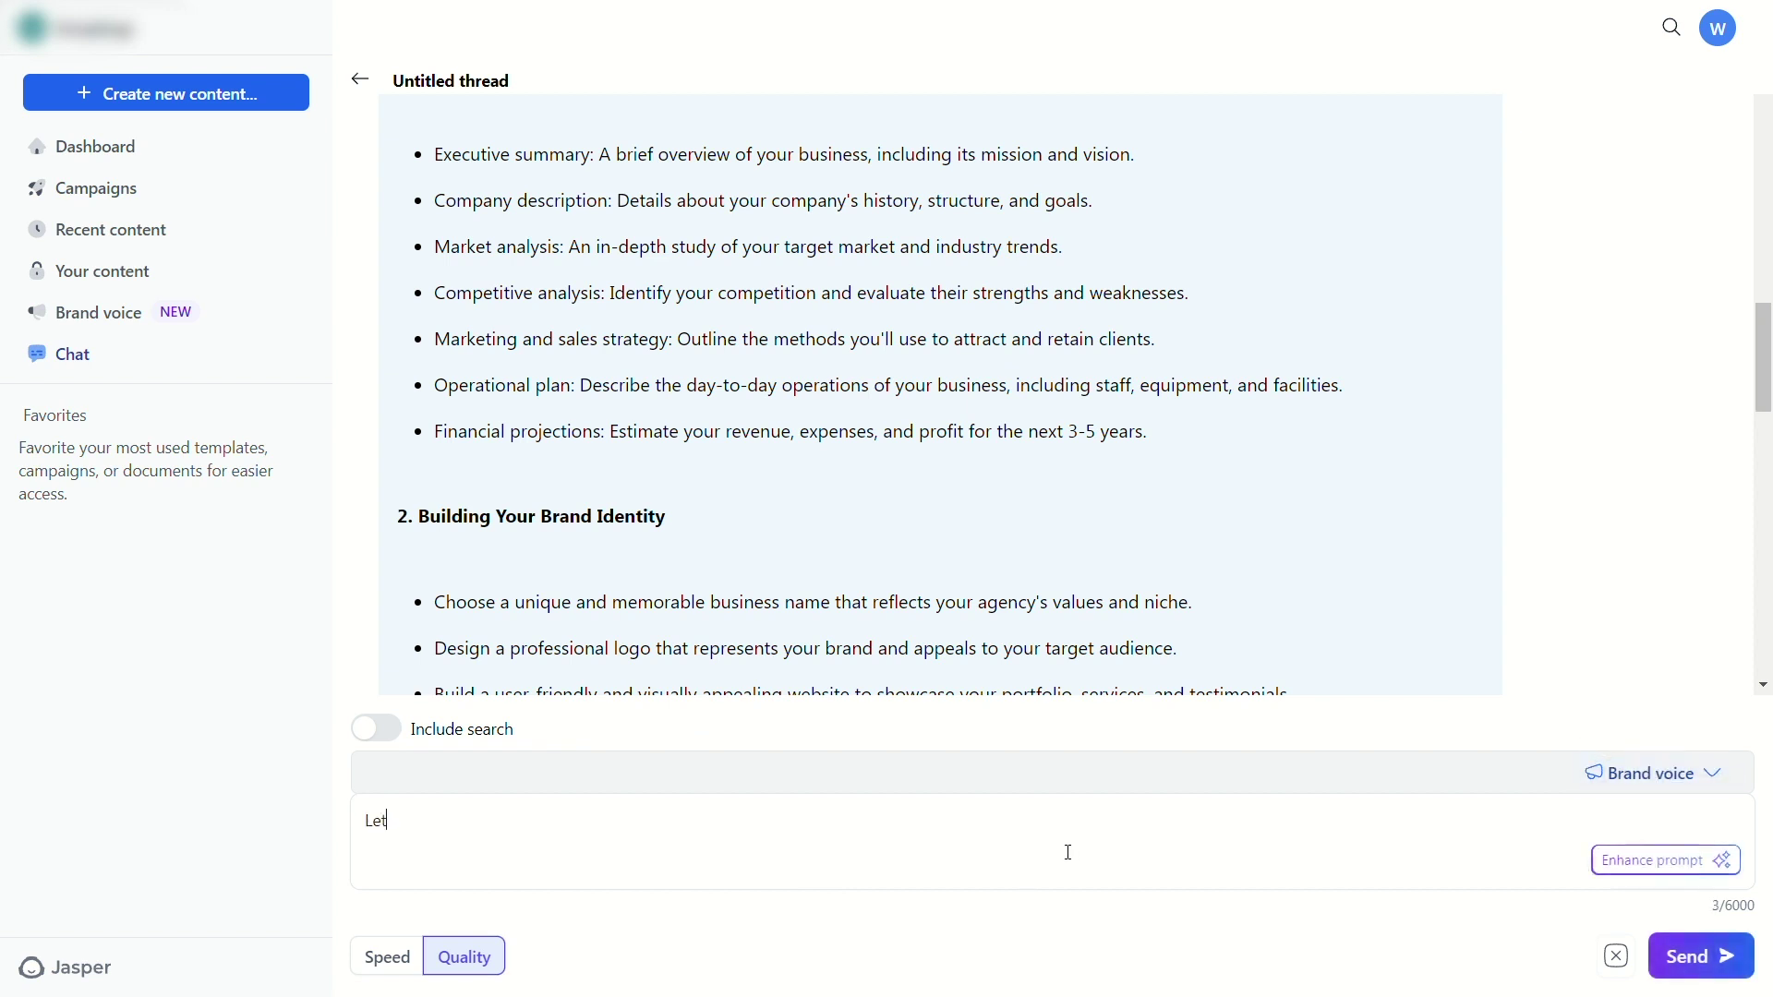
pyautogui.write("'s work on a name for this agency")
pyautogui.press('Return')
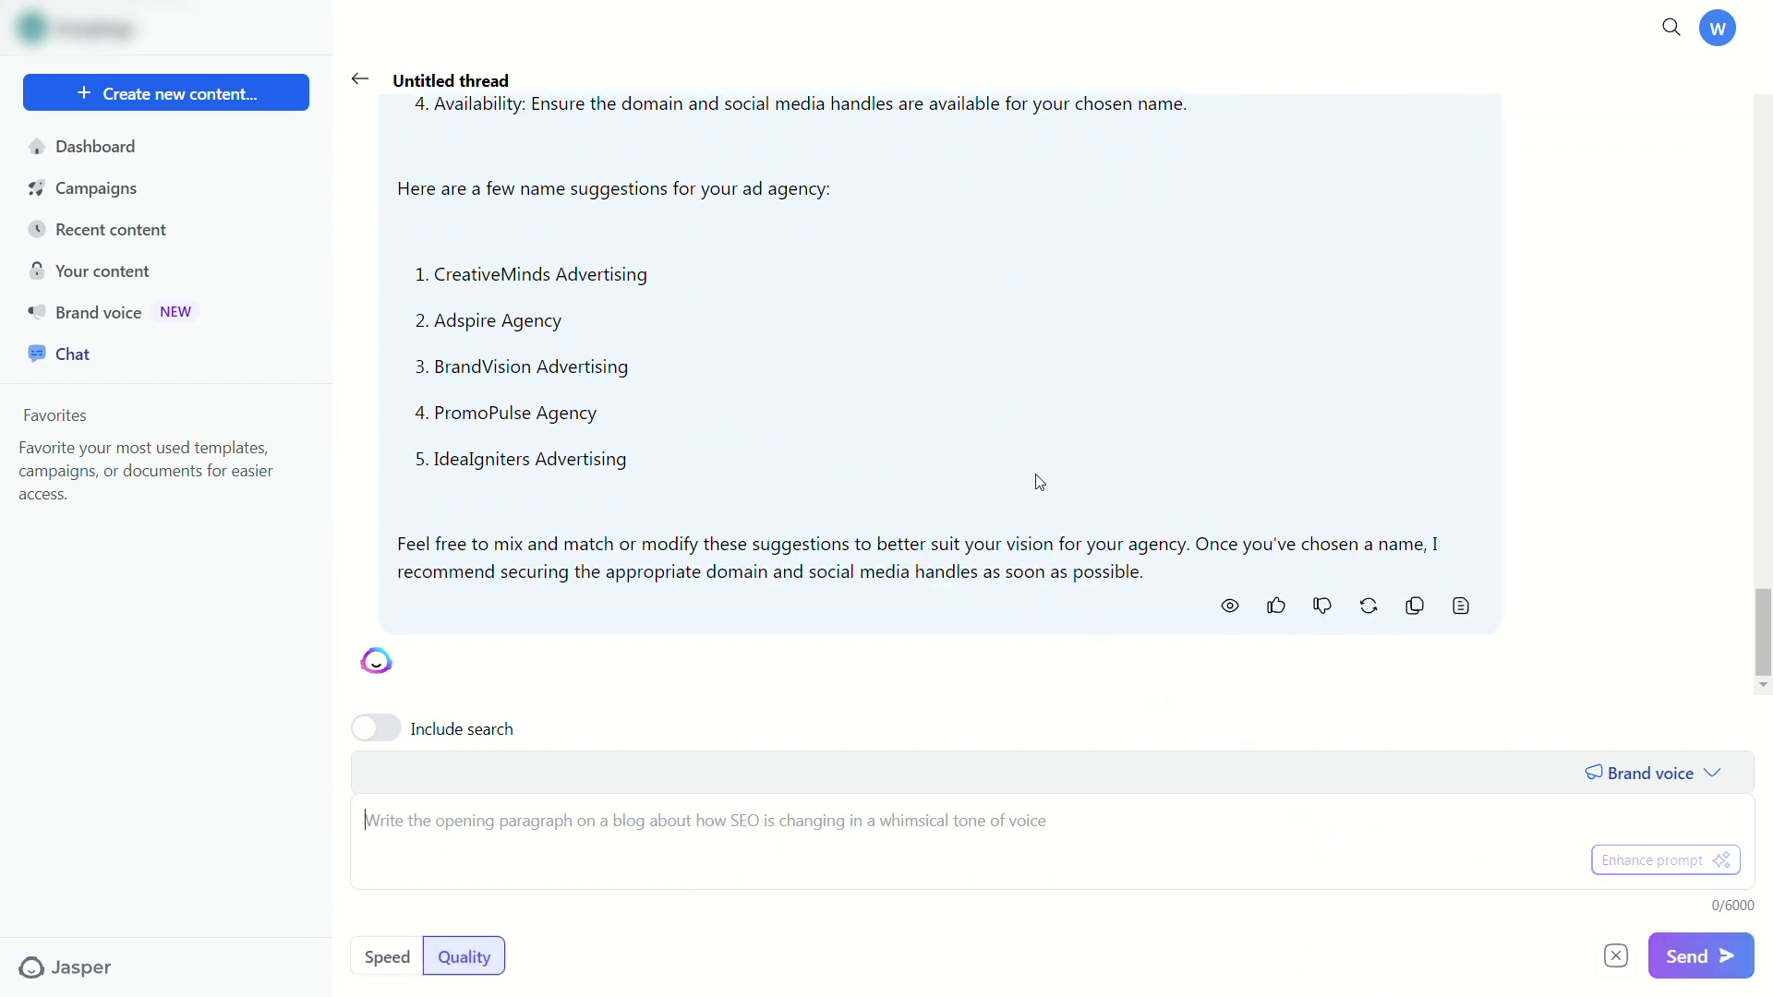
# - Review the suggested agency names and send the message "we're gonna go with adspire agency as the name" in the same thread
pyautogui.scroll(3, 1040, 481)
pyautogui.scroll(-2, 1040, 481)
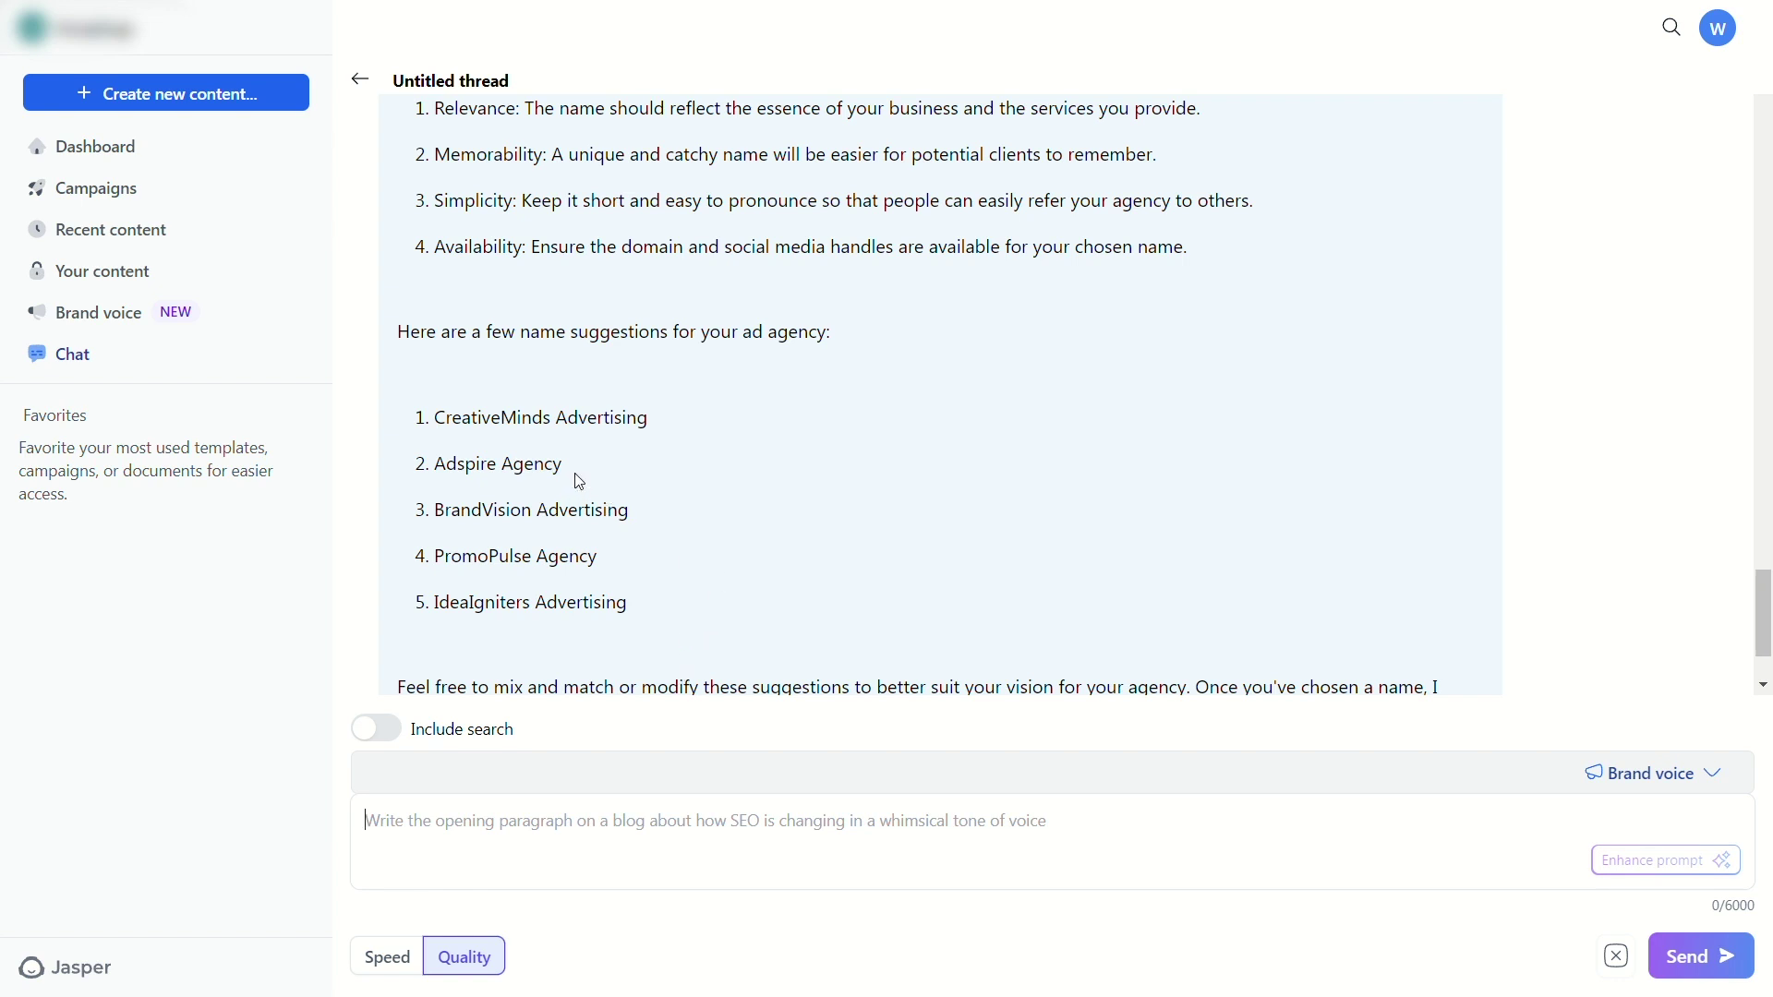
pyautogui.moveTo(569, 471); pyautogui.dragTo(434, 478)
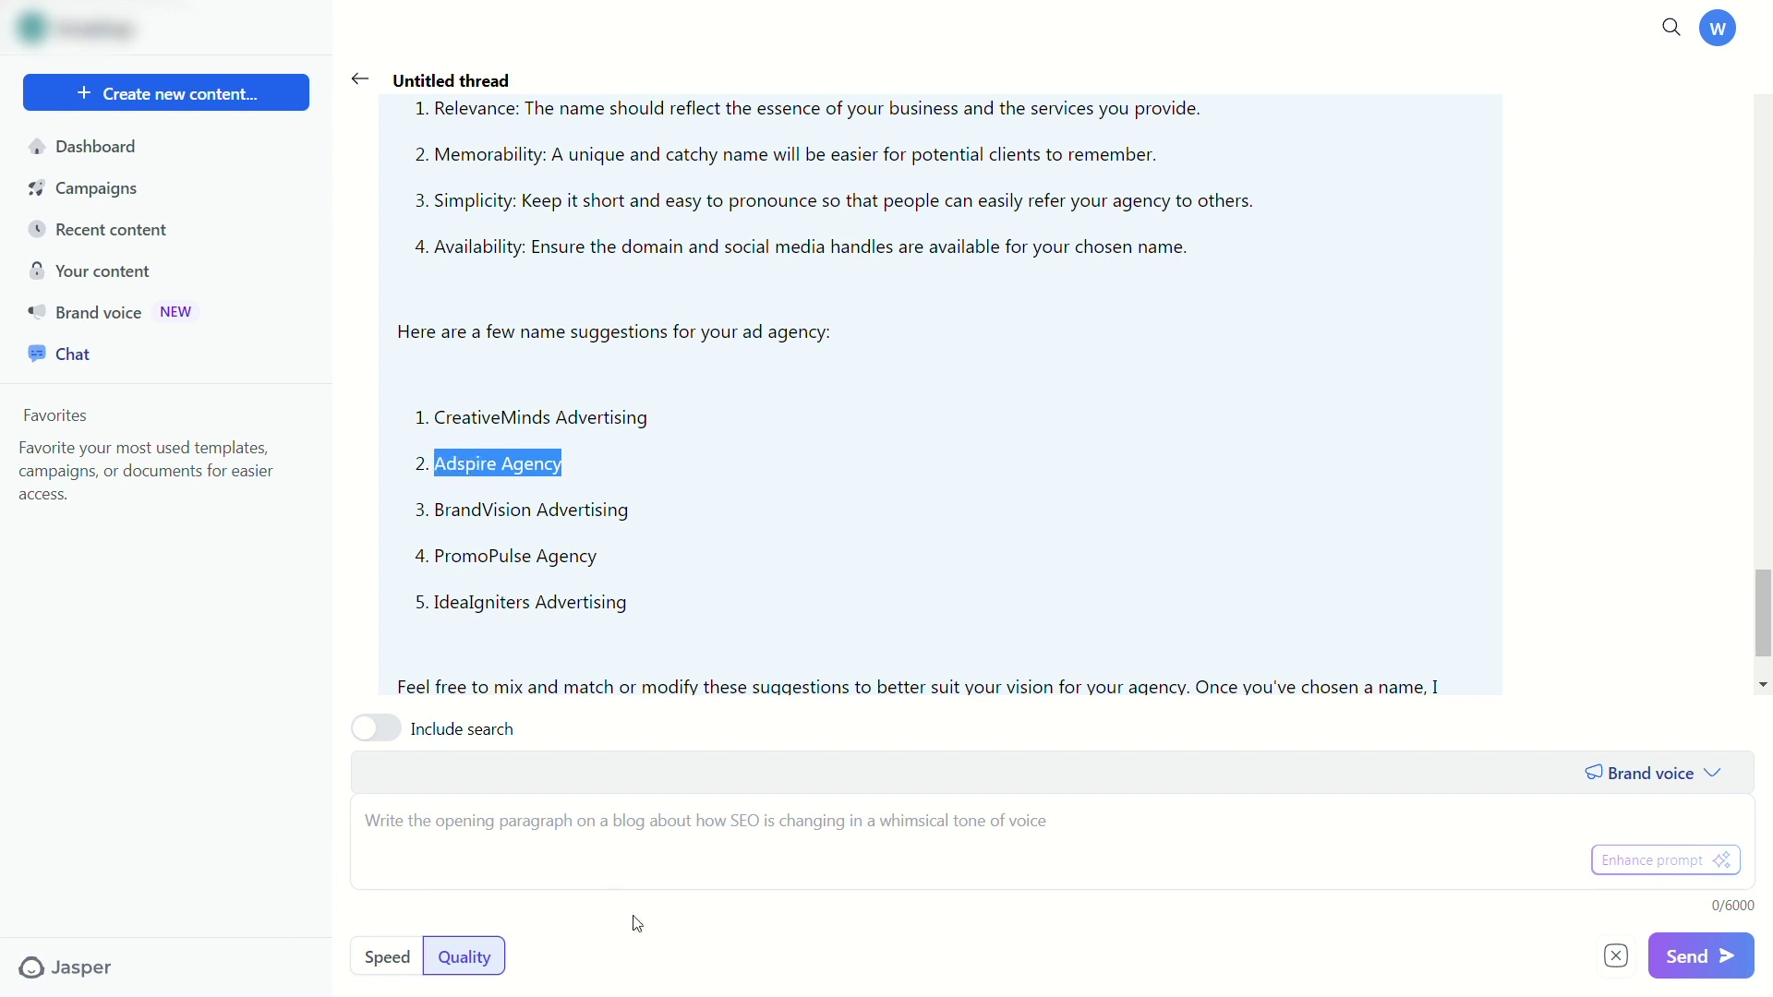
pyautogui.click(599, 843)
pyautogui.write("we're gonna")
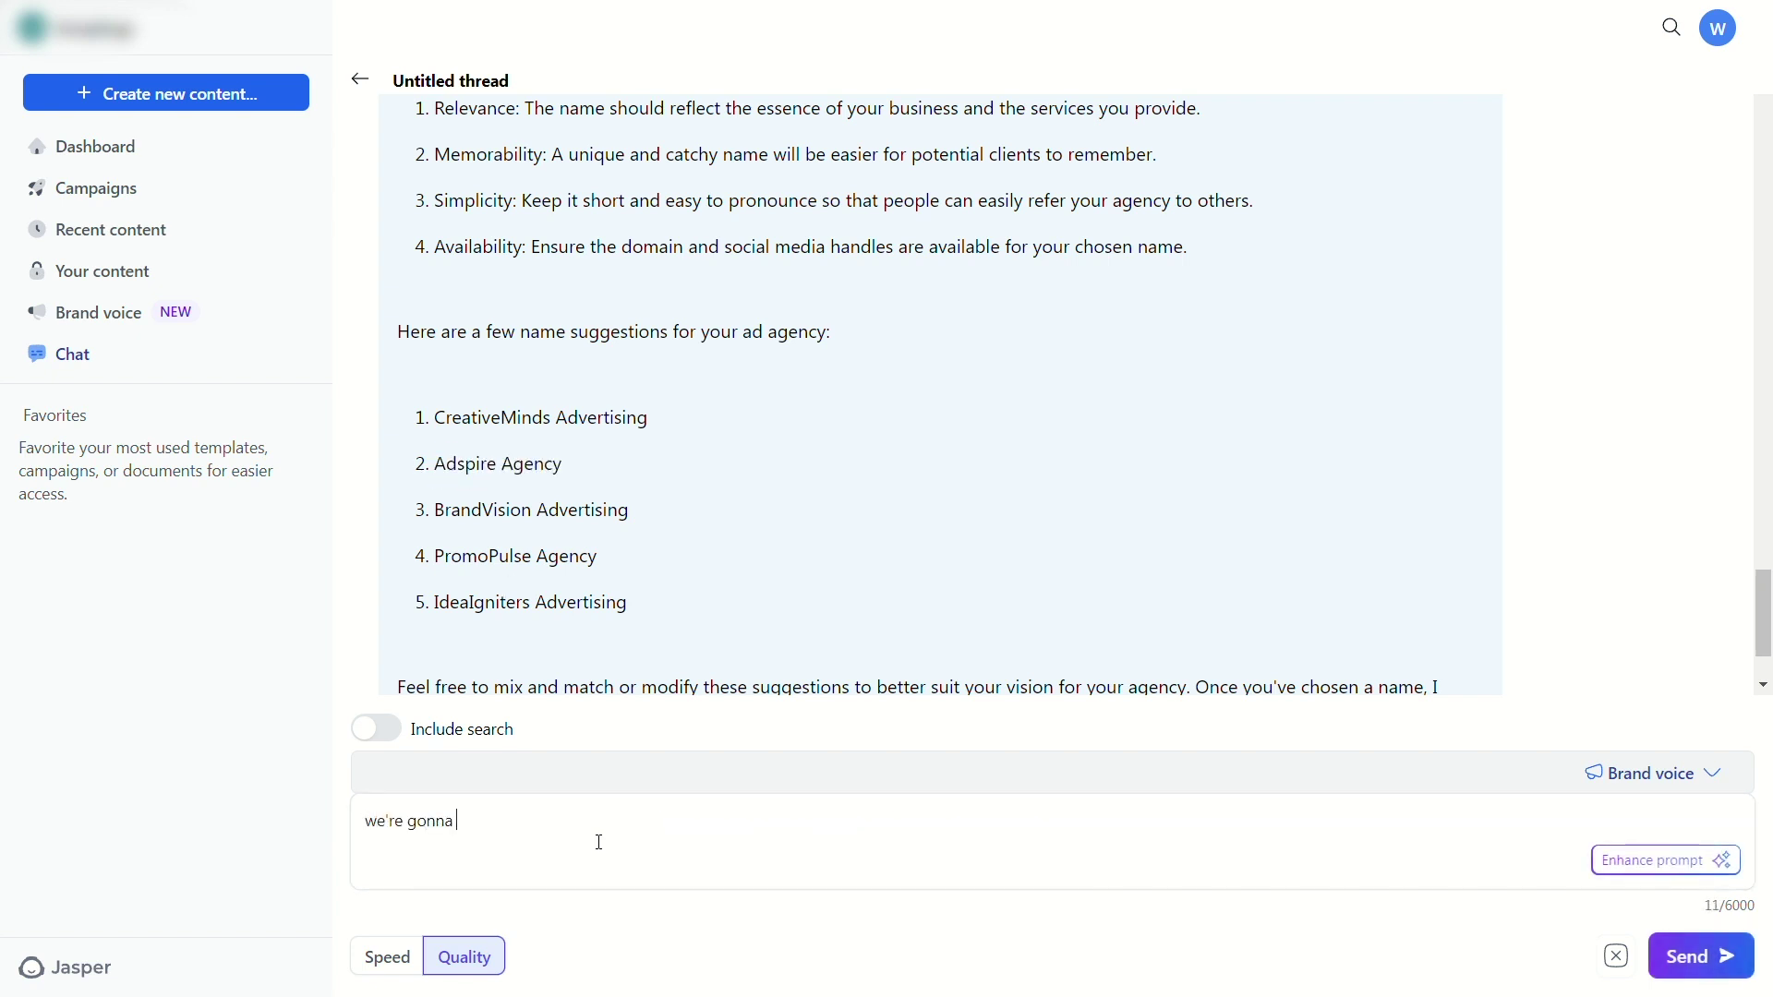
pyautogui.write(' go with adspire agency as the name')
pyautogui.press('Return')
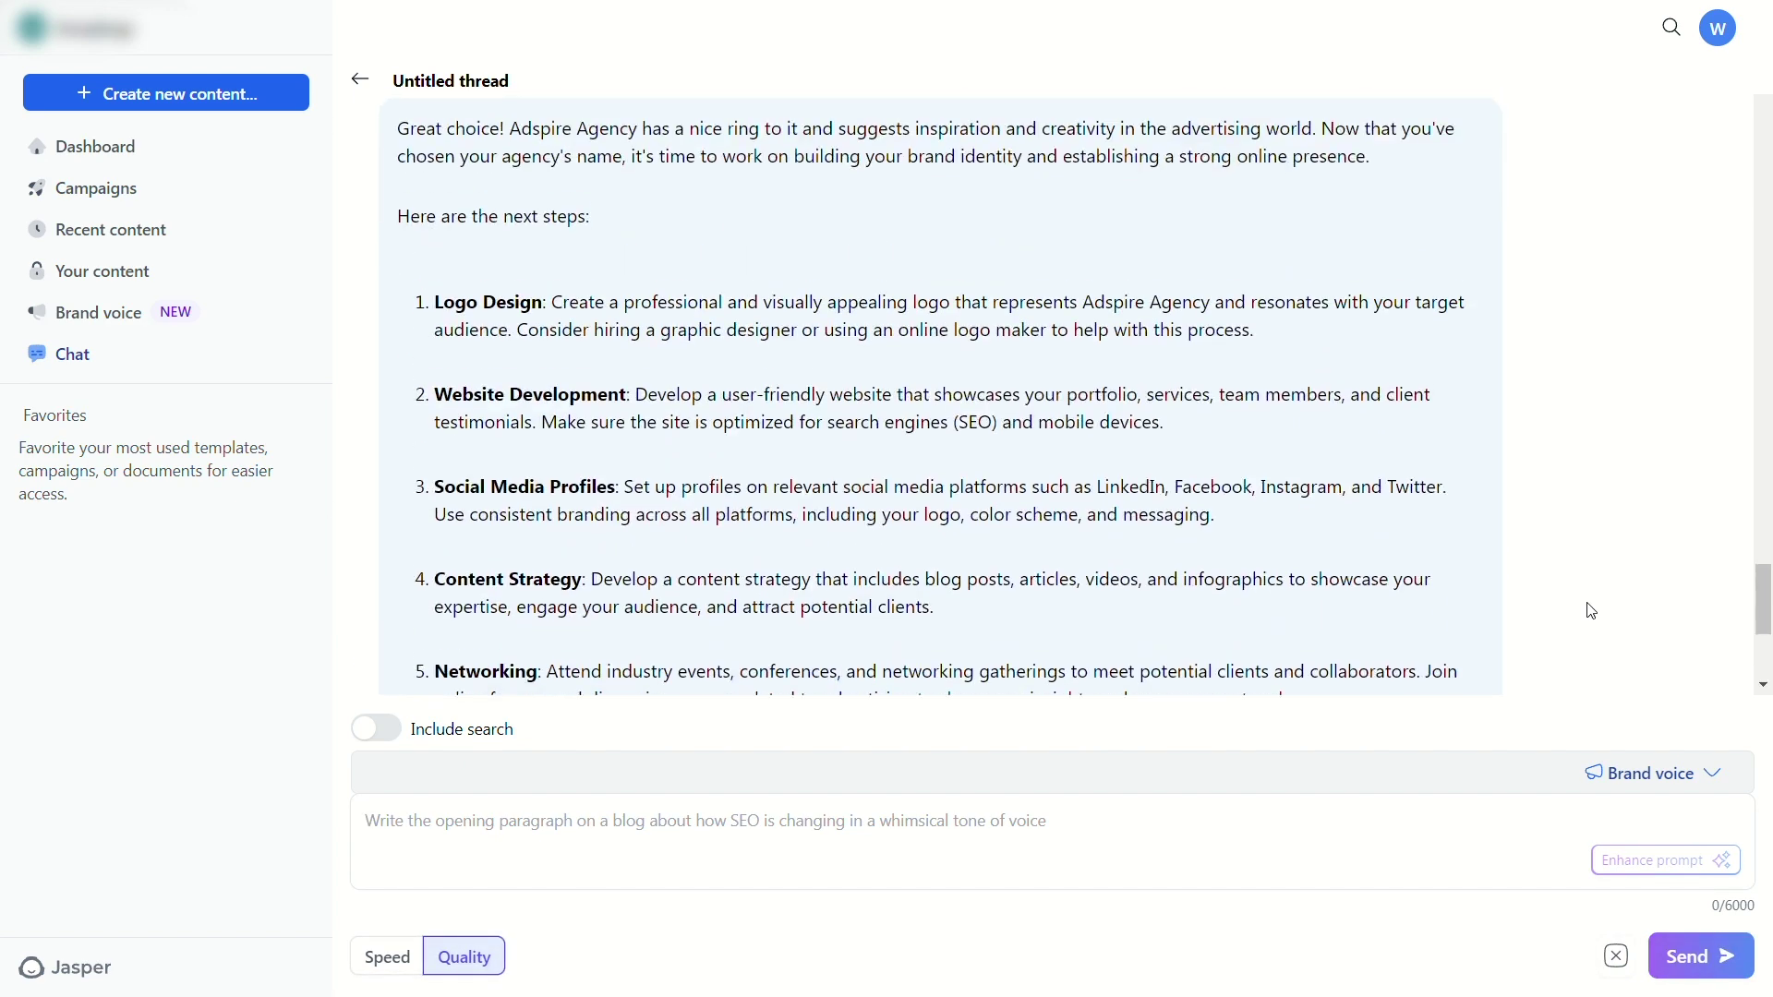
pyautogui.scroll(1, 1401, 485)
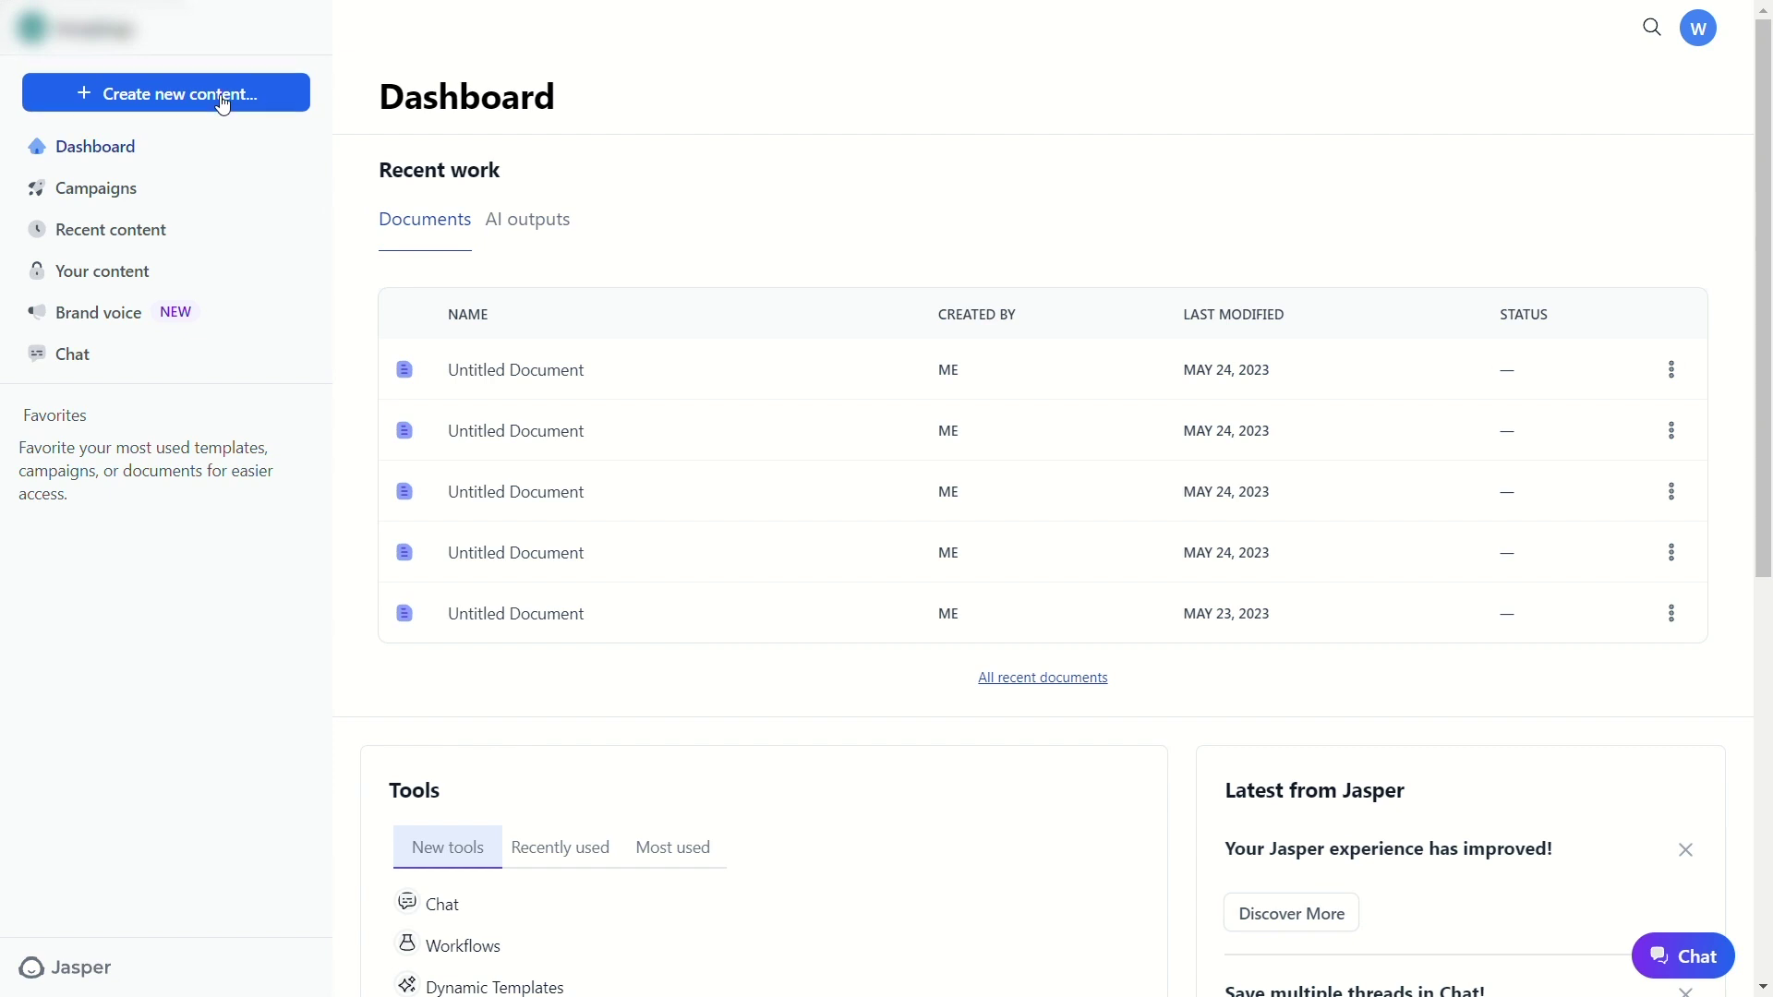
# - Start new content from a template and look through the full range of templates in the library
pyautogui.click(223, 104)
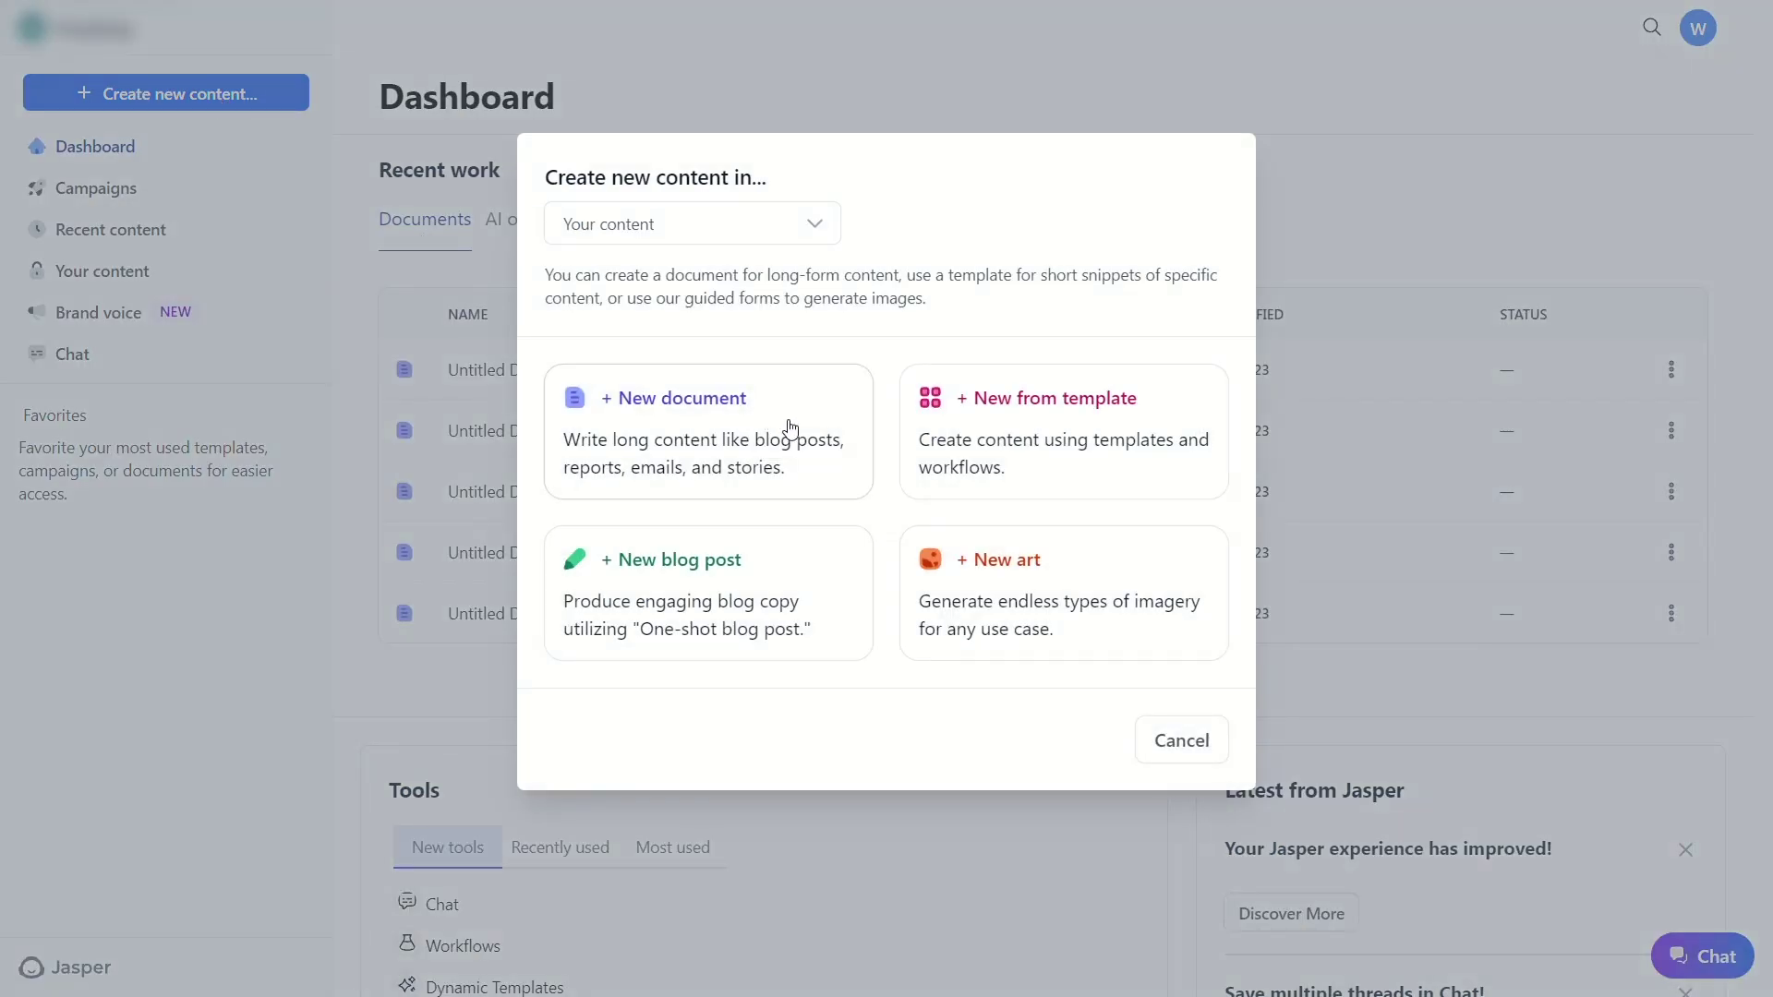
pyautogui.click(1059, 442)
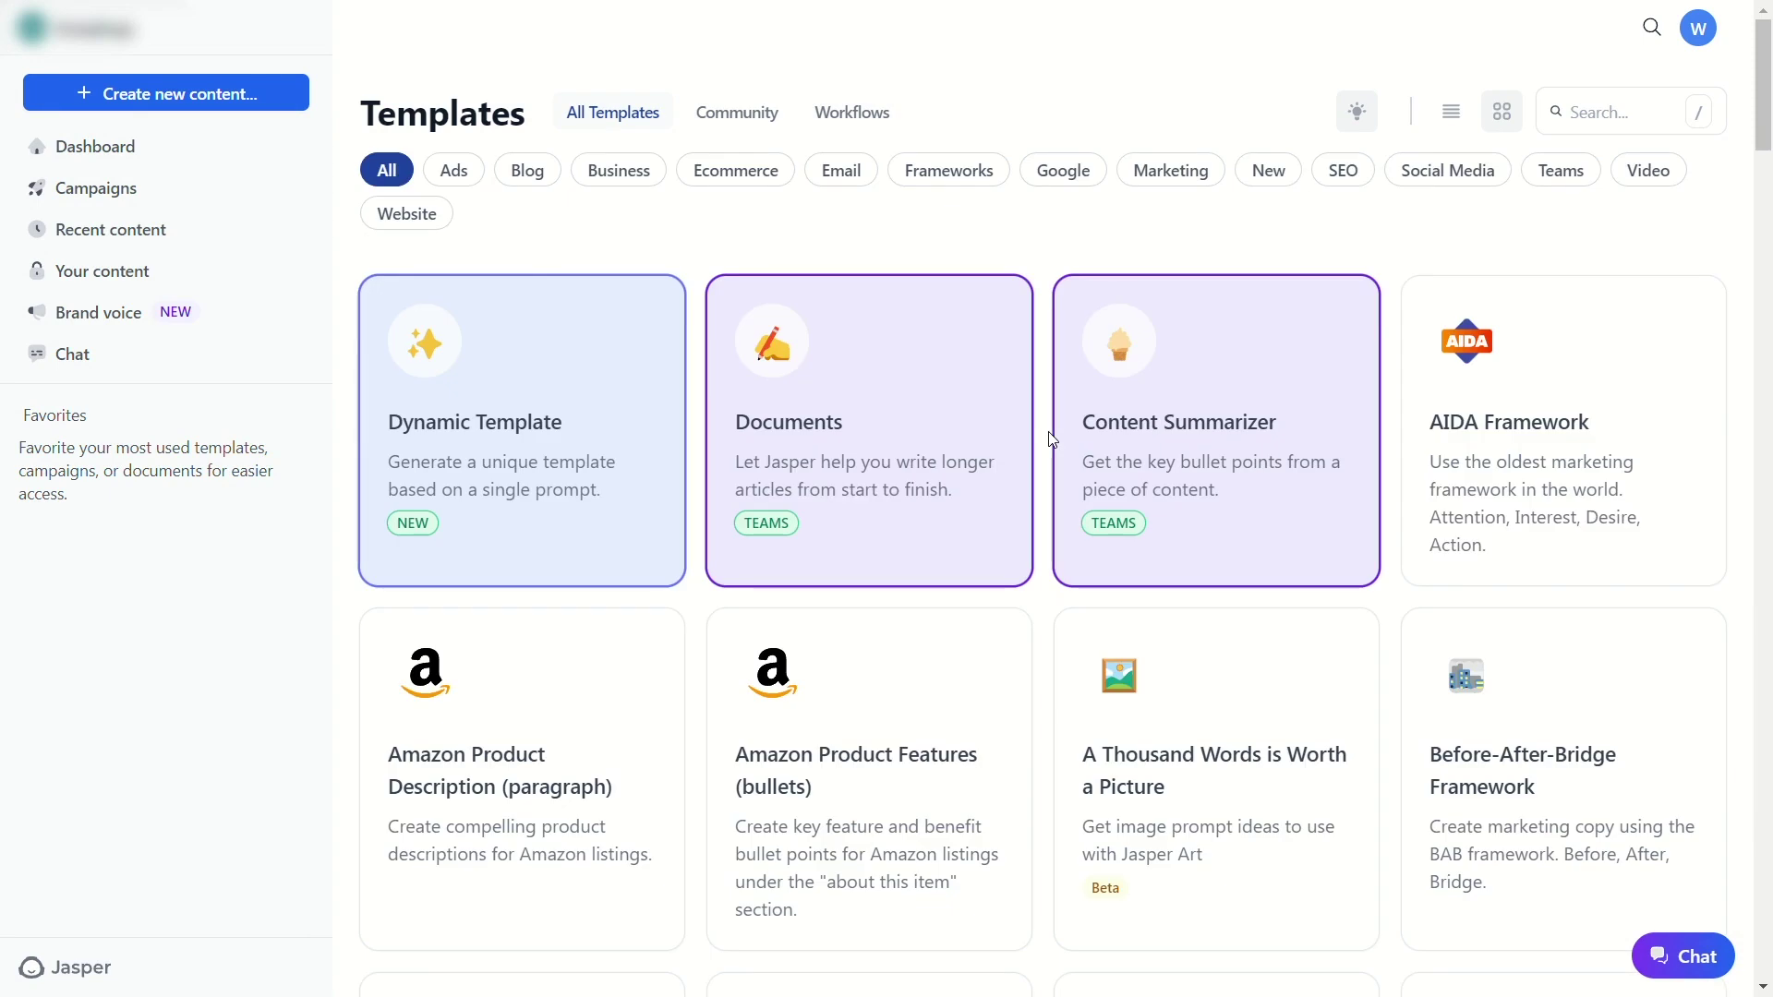
pyautogui.scroll(-13, 1054, 440)
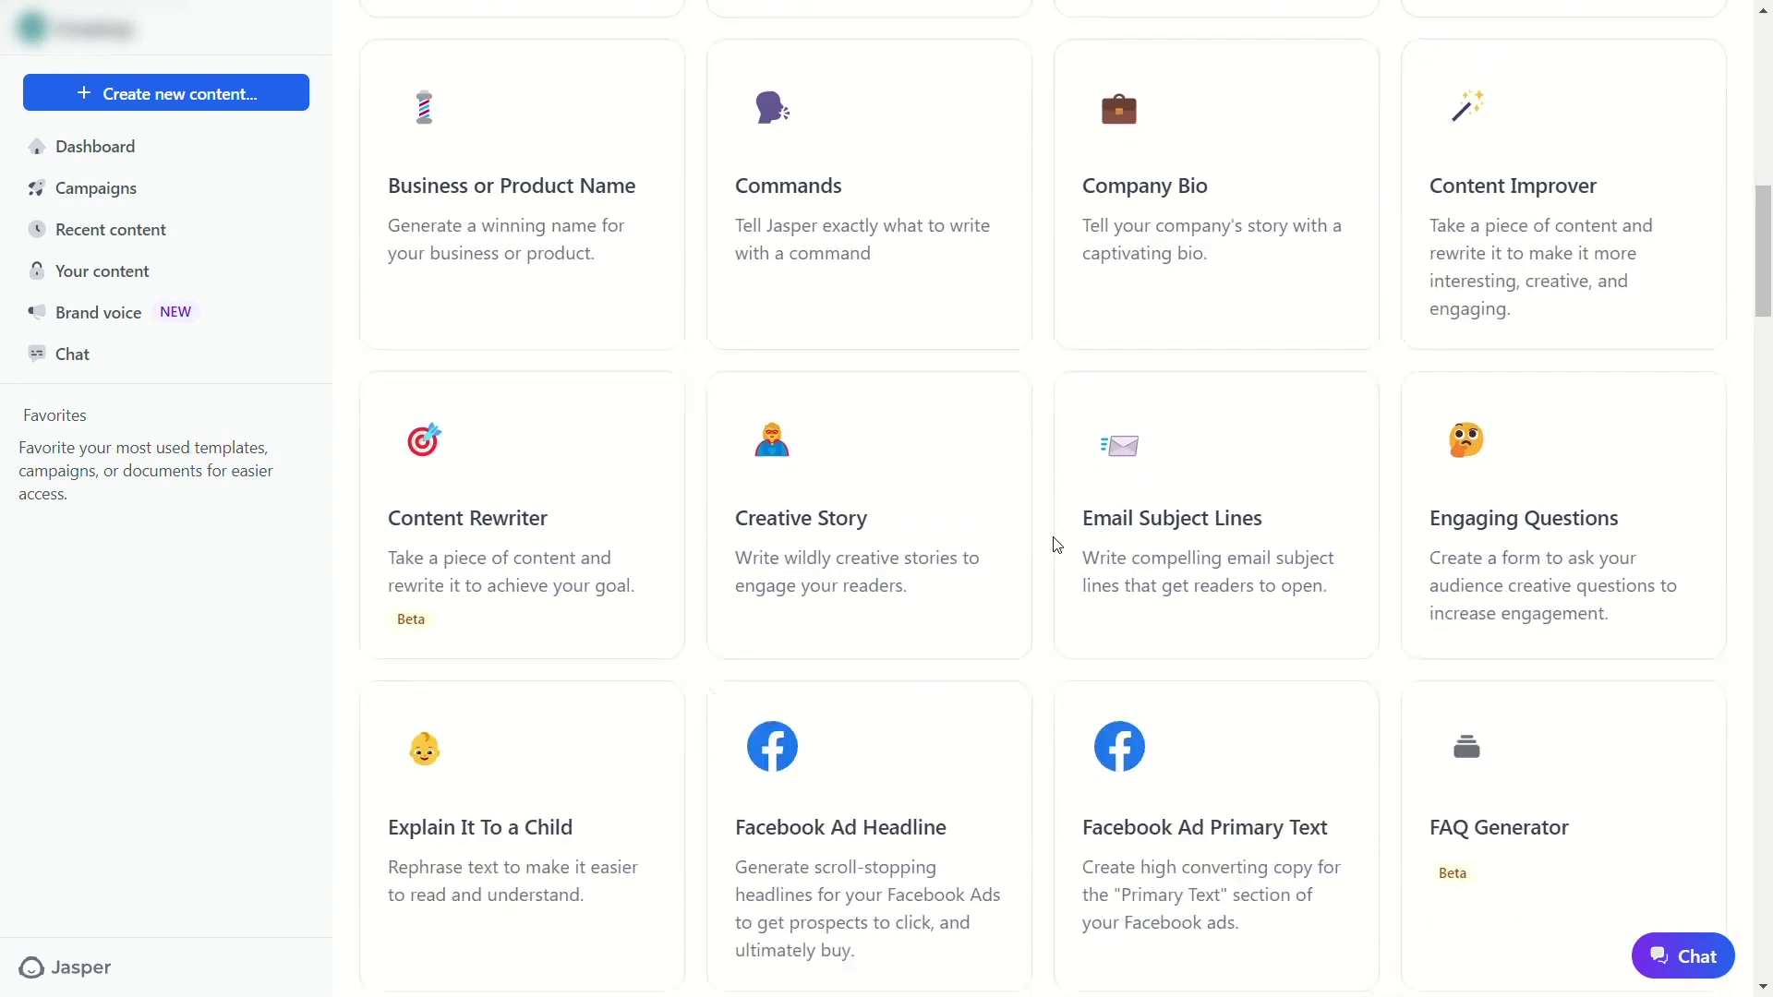
pyautogui.scroll(-18, 1057, 545)
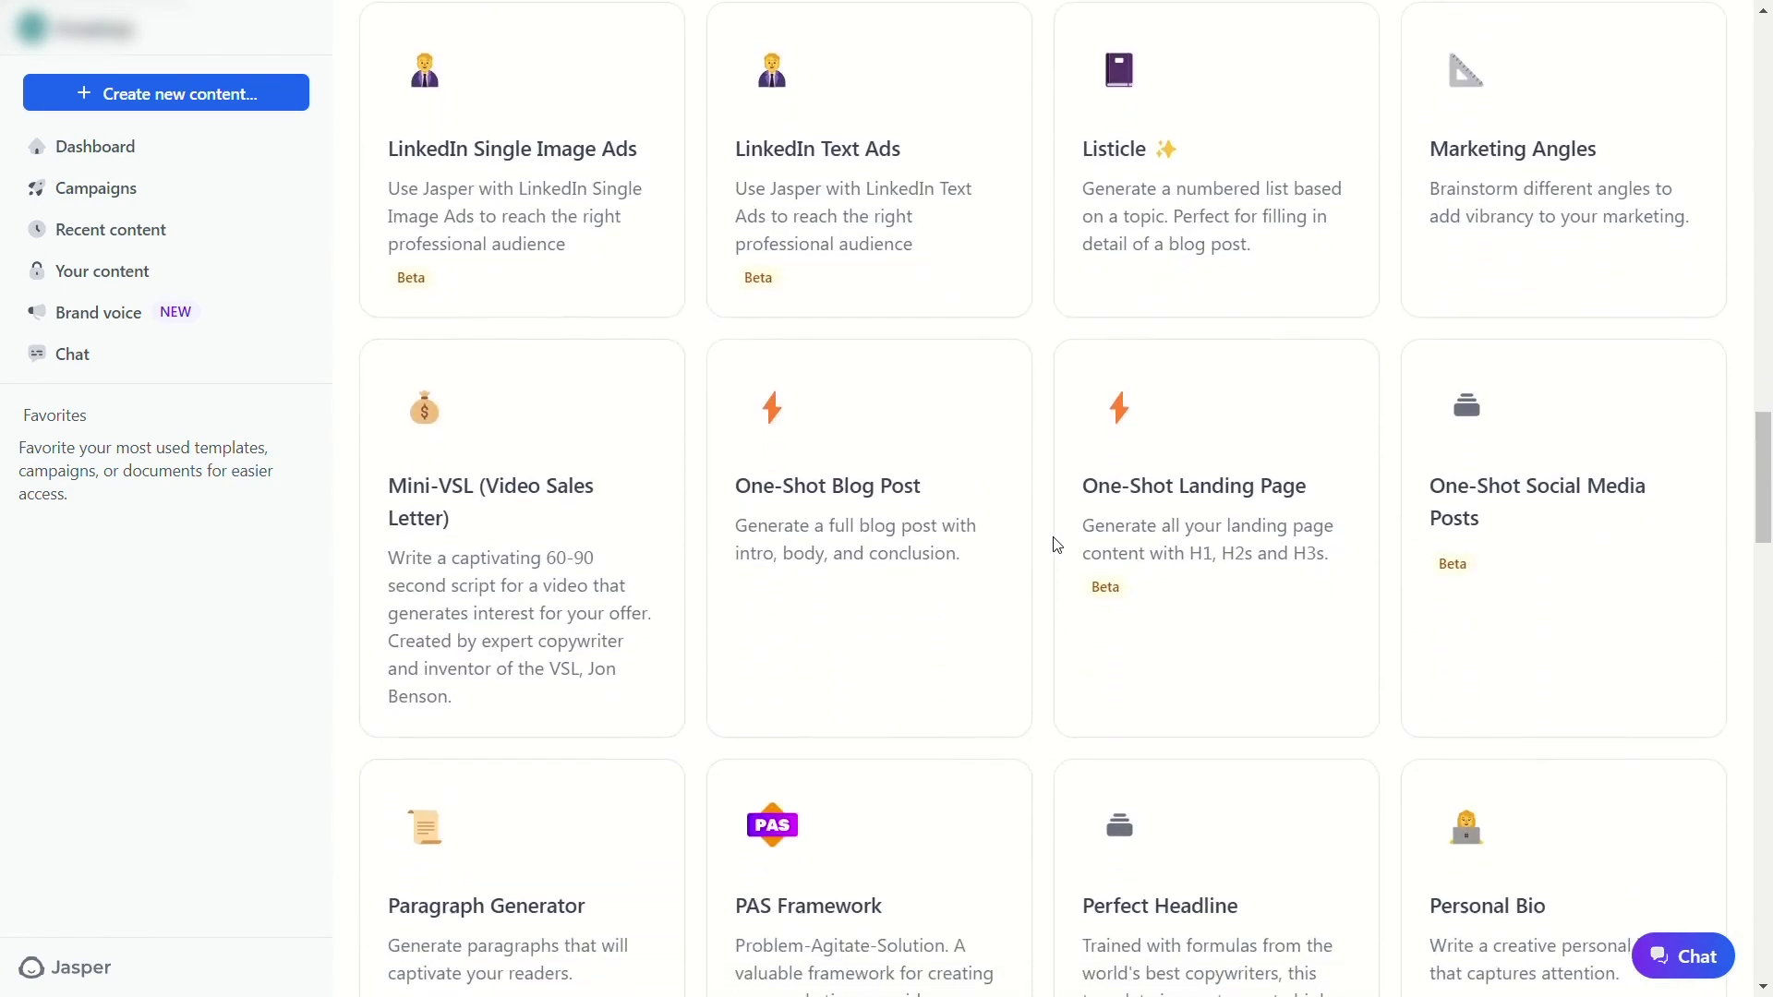
pyautogui.scroll(-12, 1058, 545)
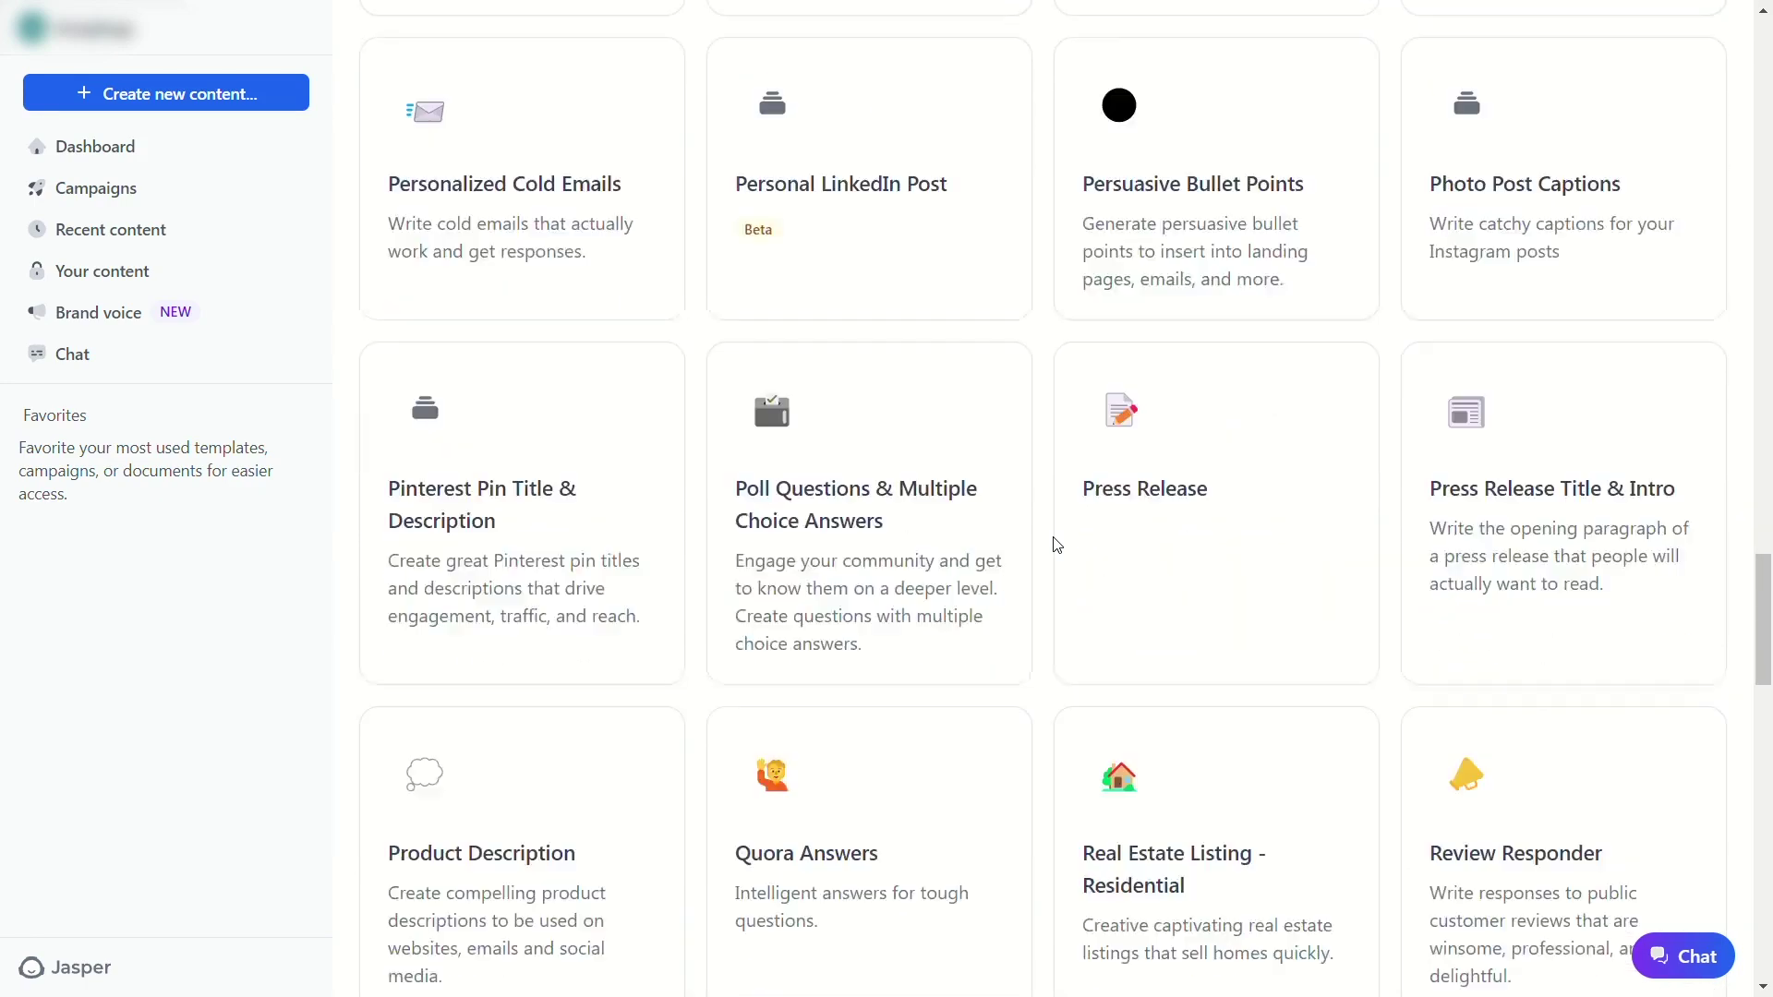
pyautogui.scroll(-20, 1058, 545)
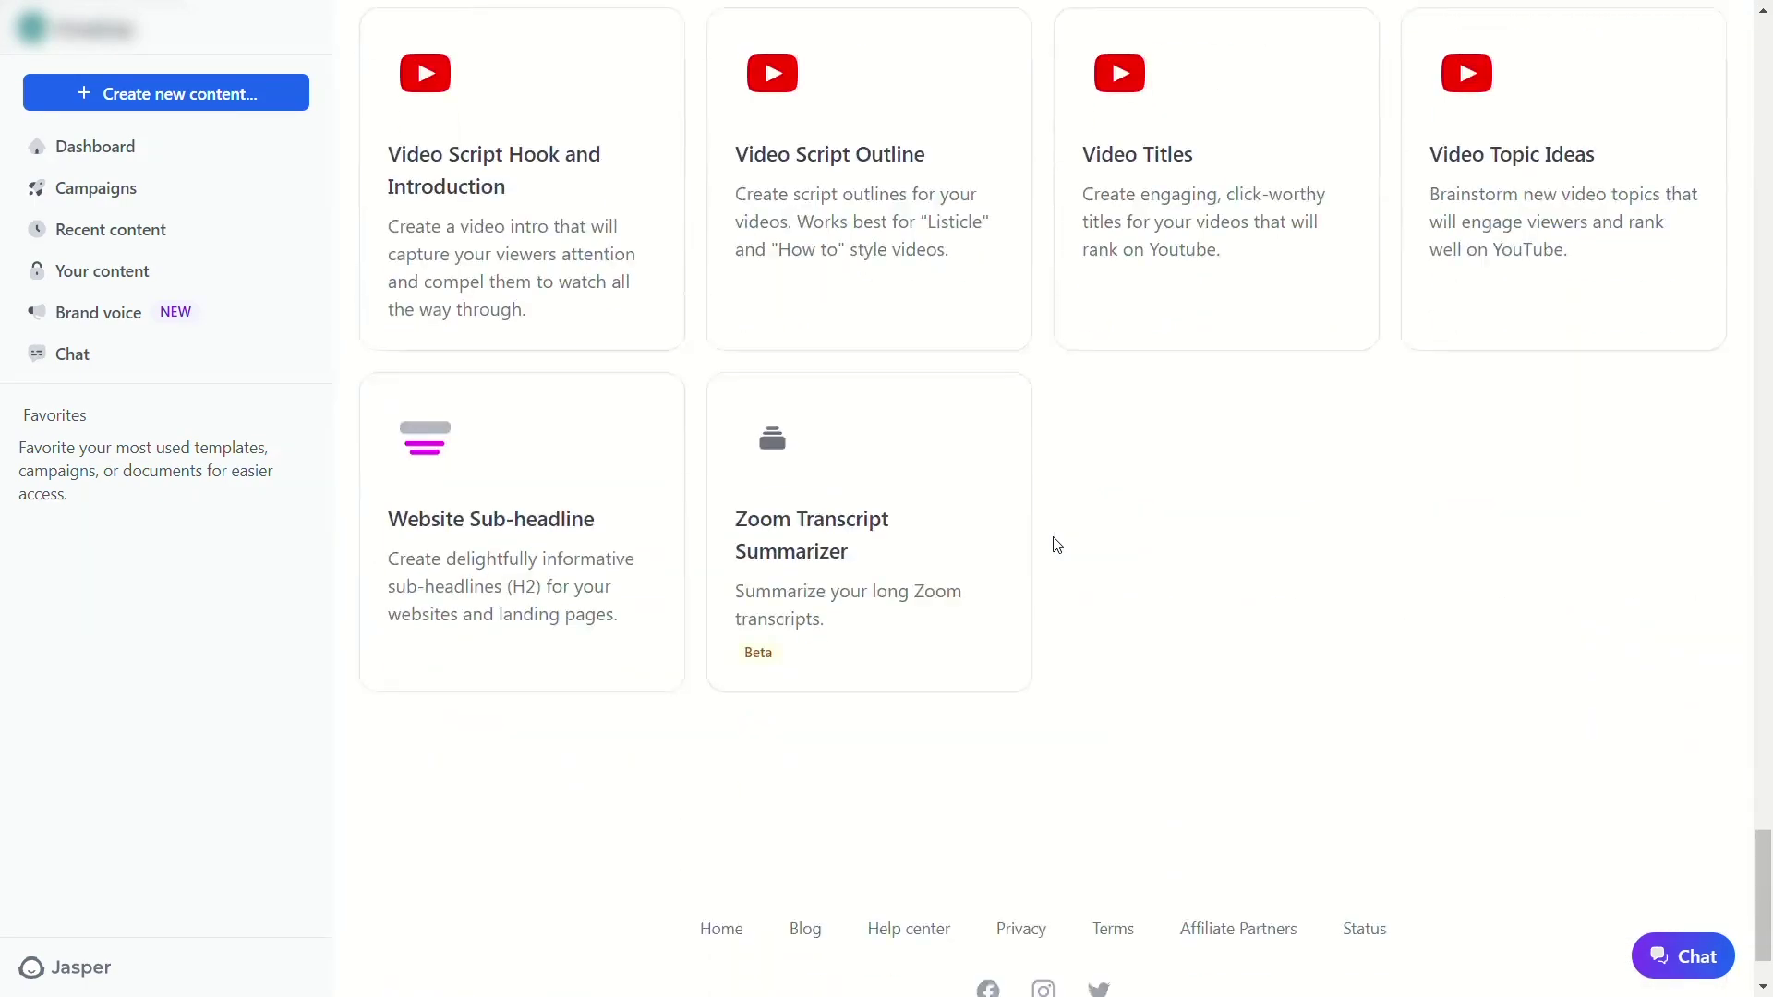
pyautogui.scroll(20, 1057, 545)
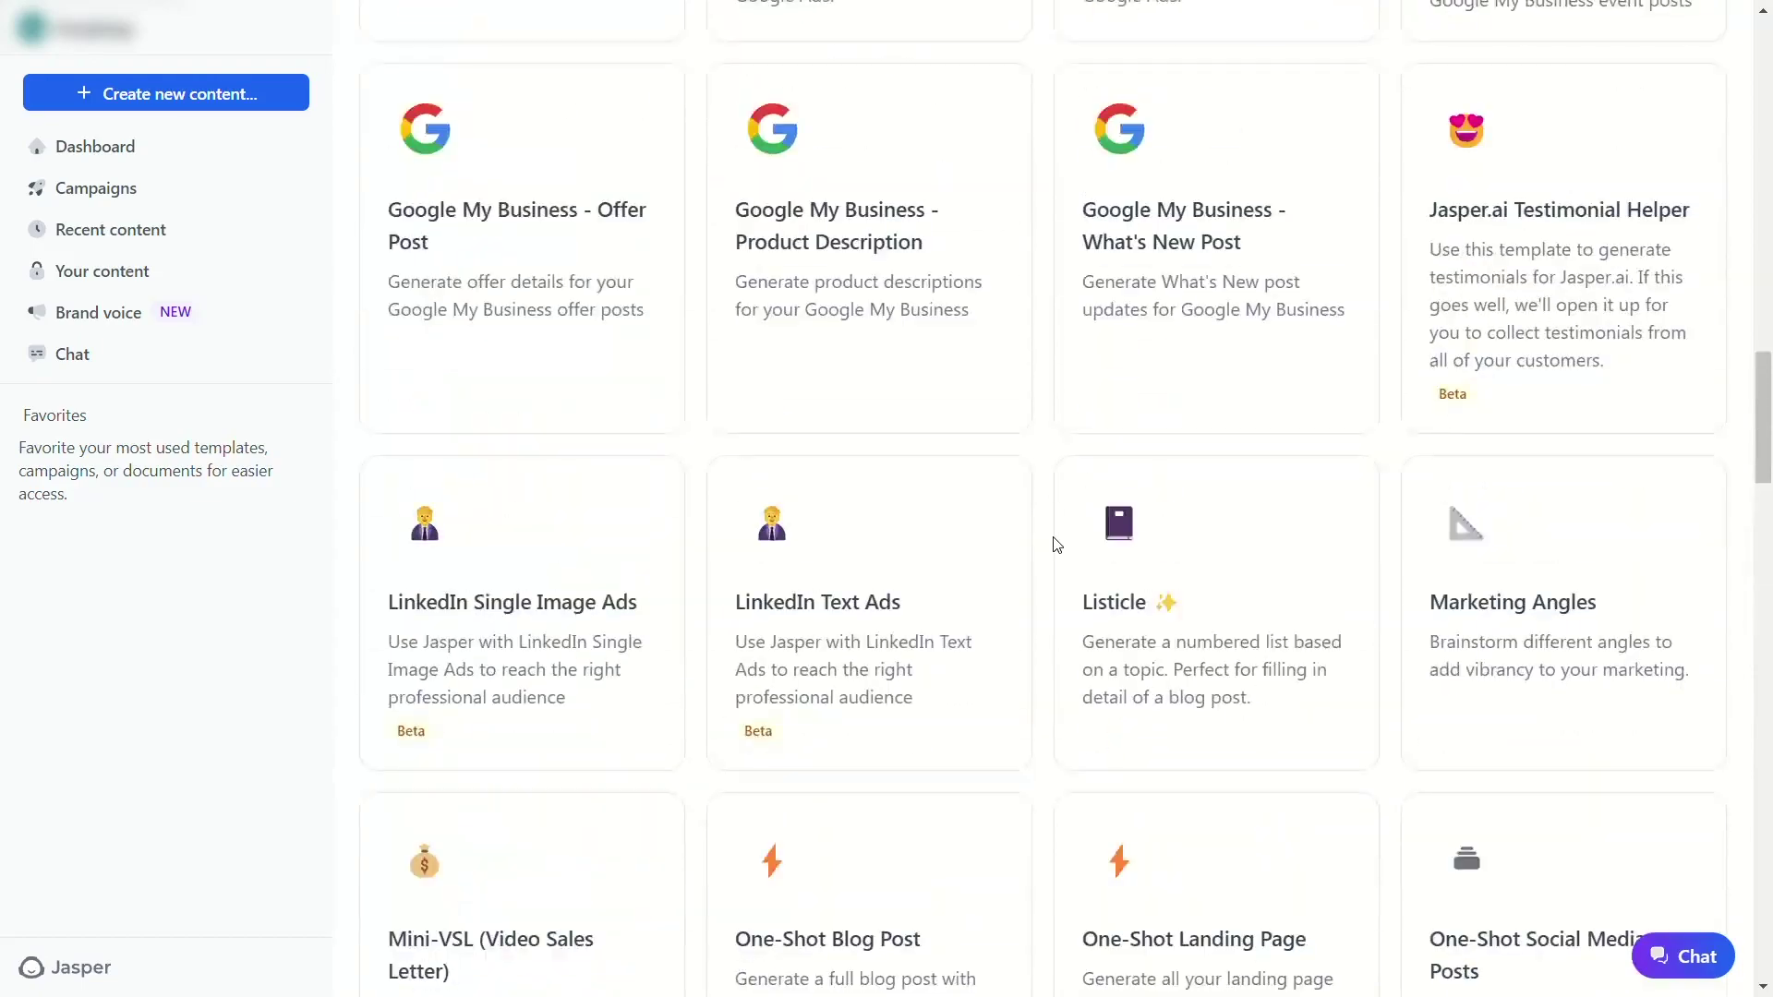
pyautogui.scroll(20, 1013, 653)
pyautogui.scroll(-20, 1013, 653)
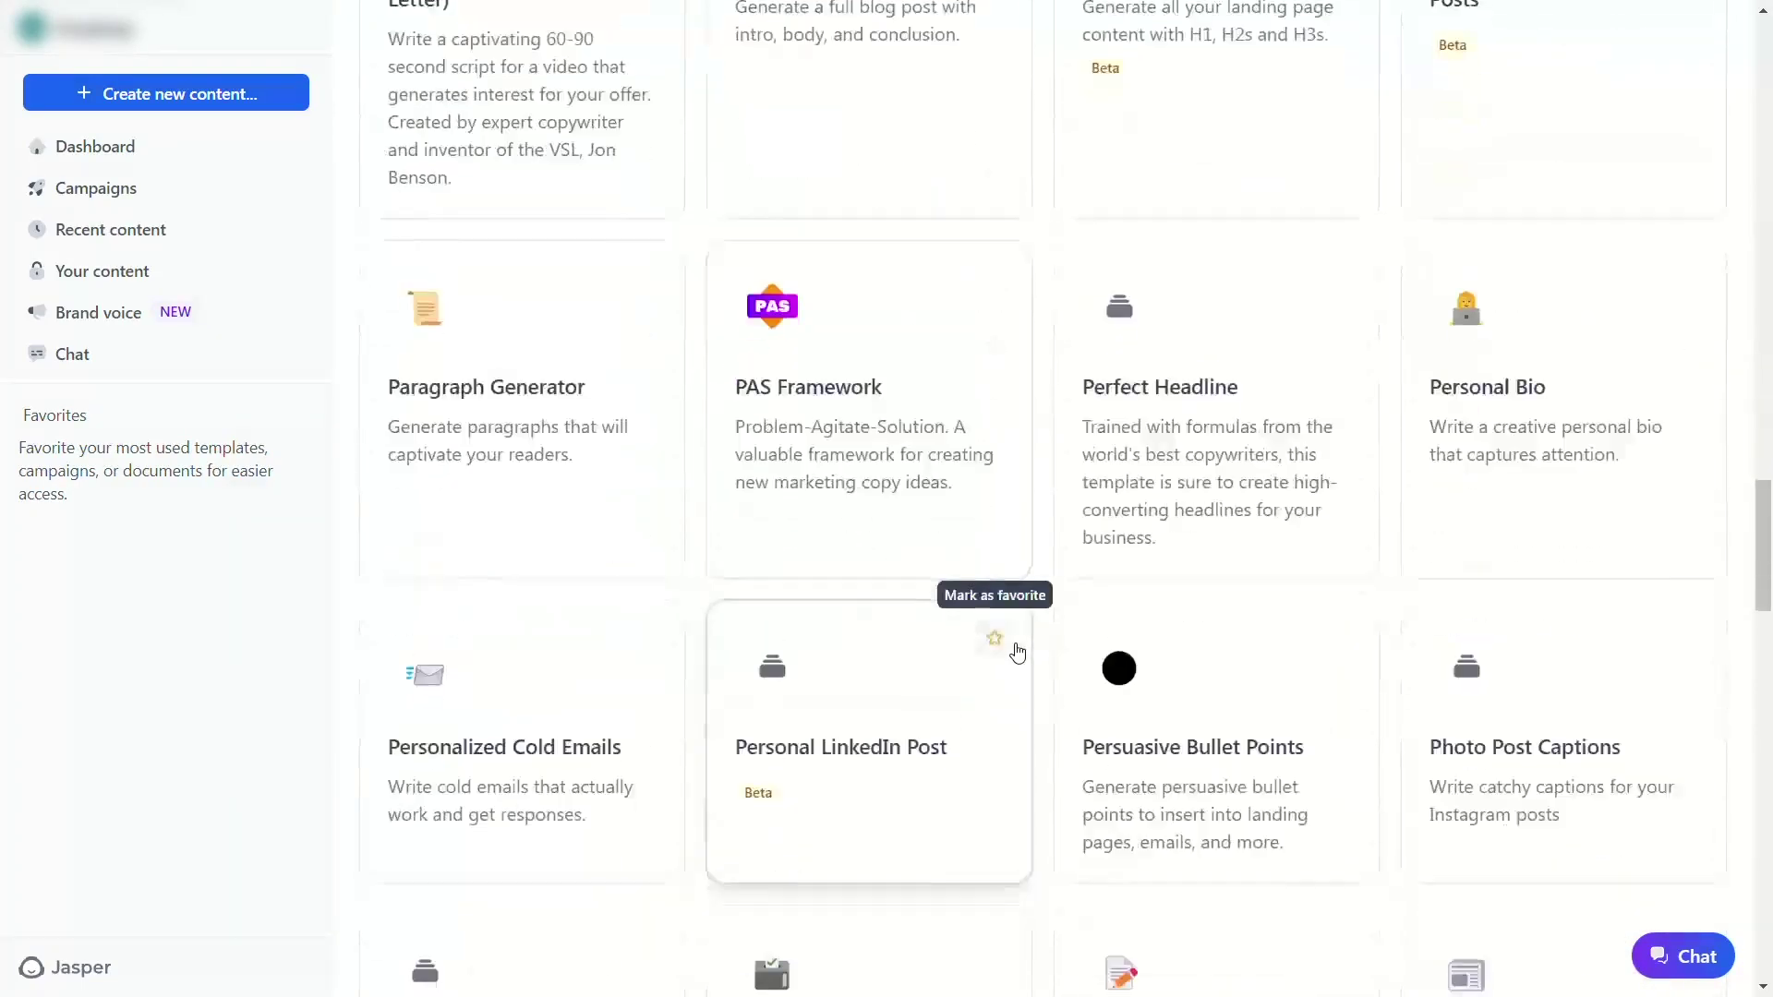
pyautogui.scroll(-18, 1017, 653)
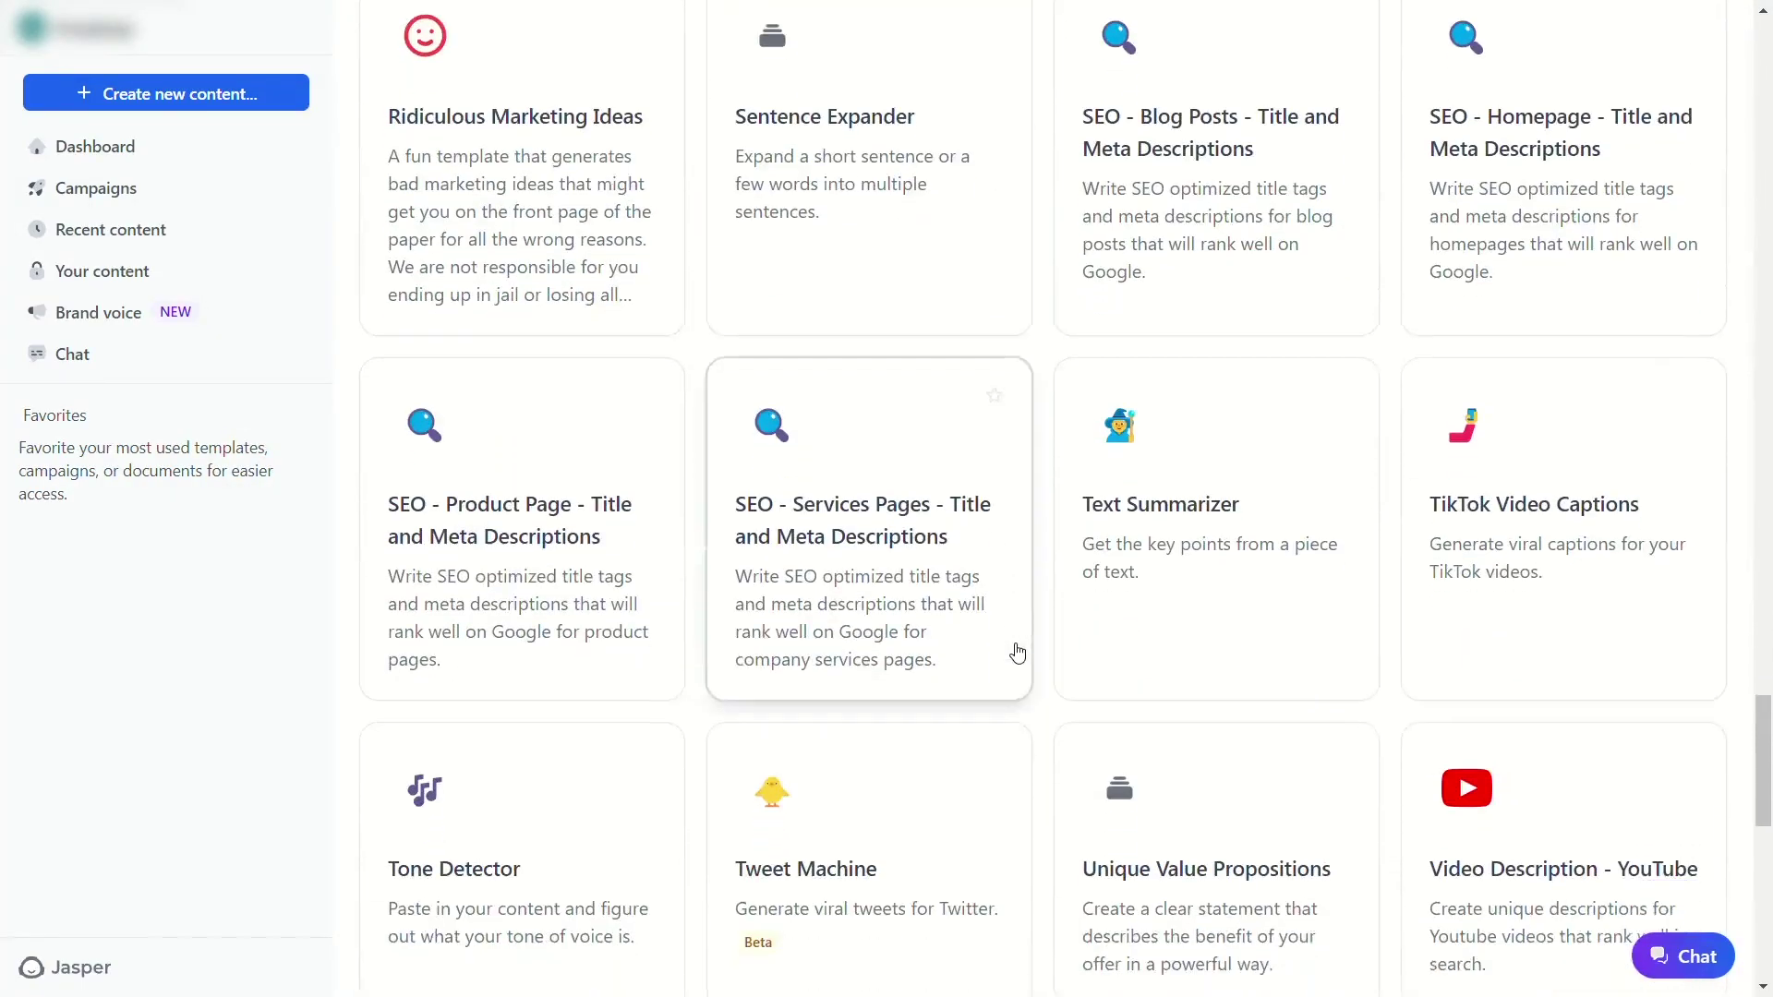
pyautogui.scroll(-14, 1017, 653)
pyautogui.scroll(20, 1017, 653)
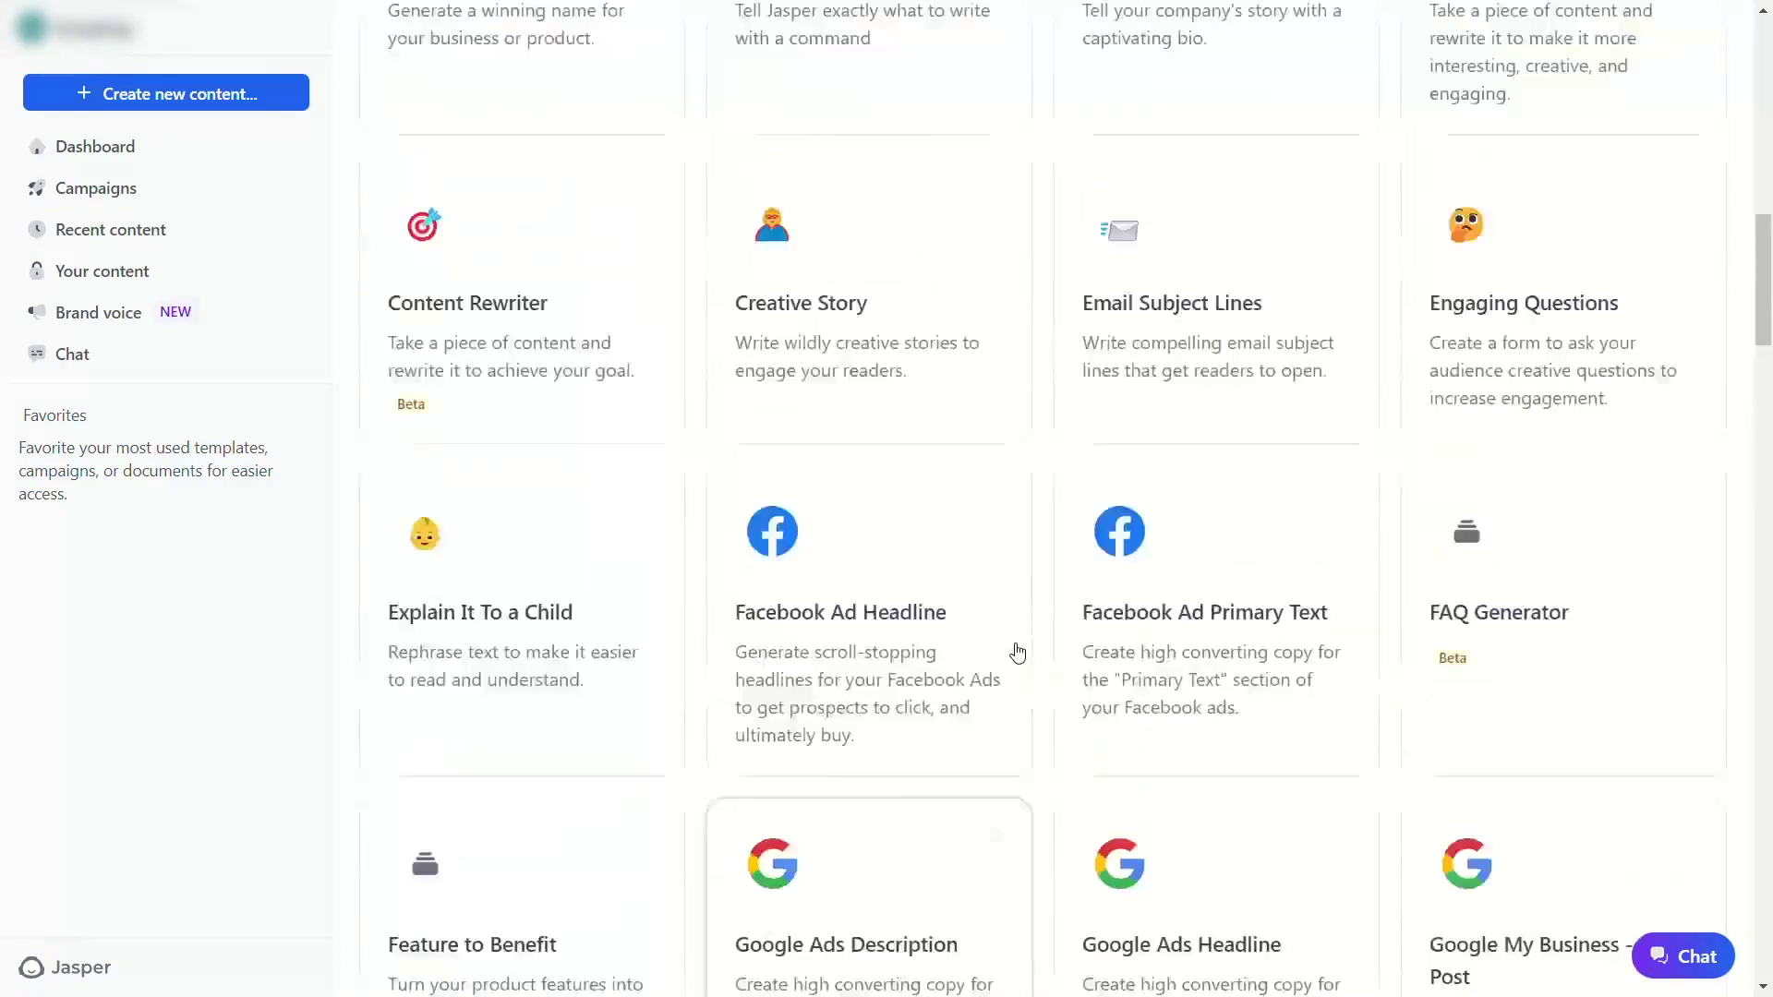
pyautogui.scroll(10, 1015, 649)
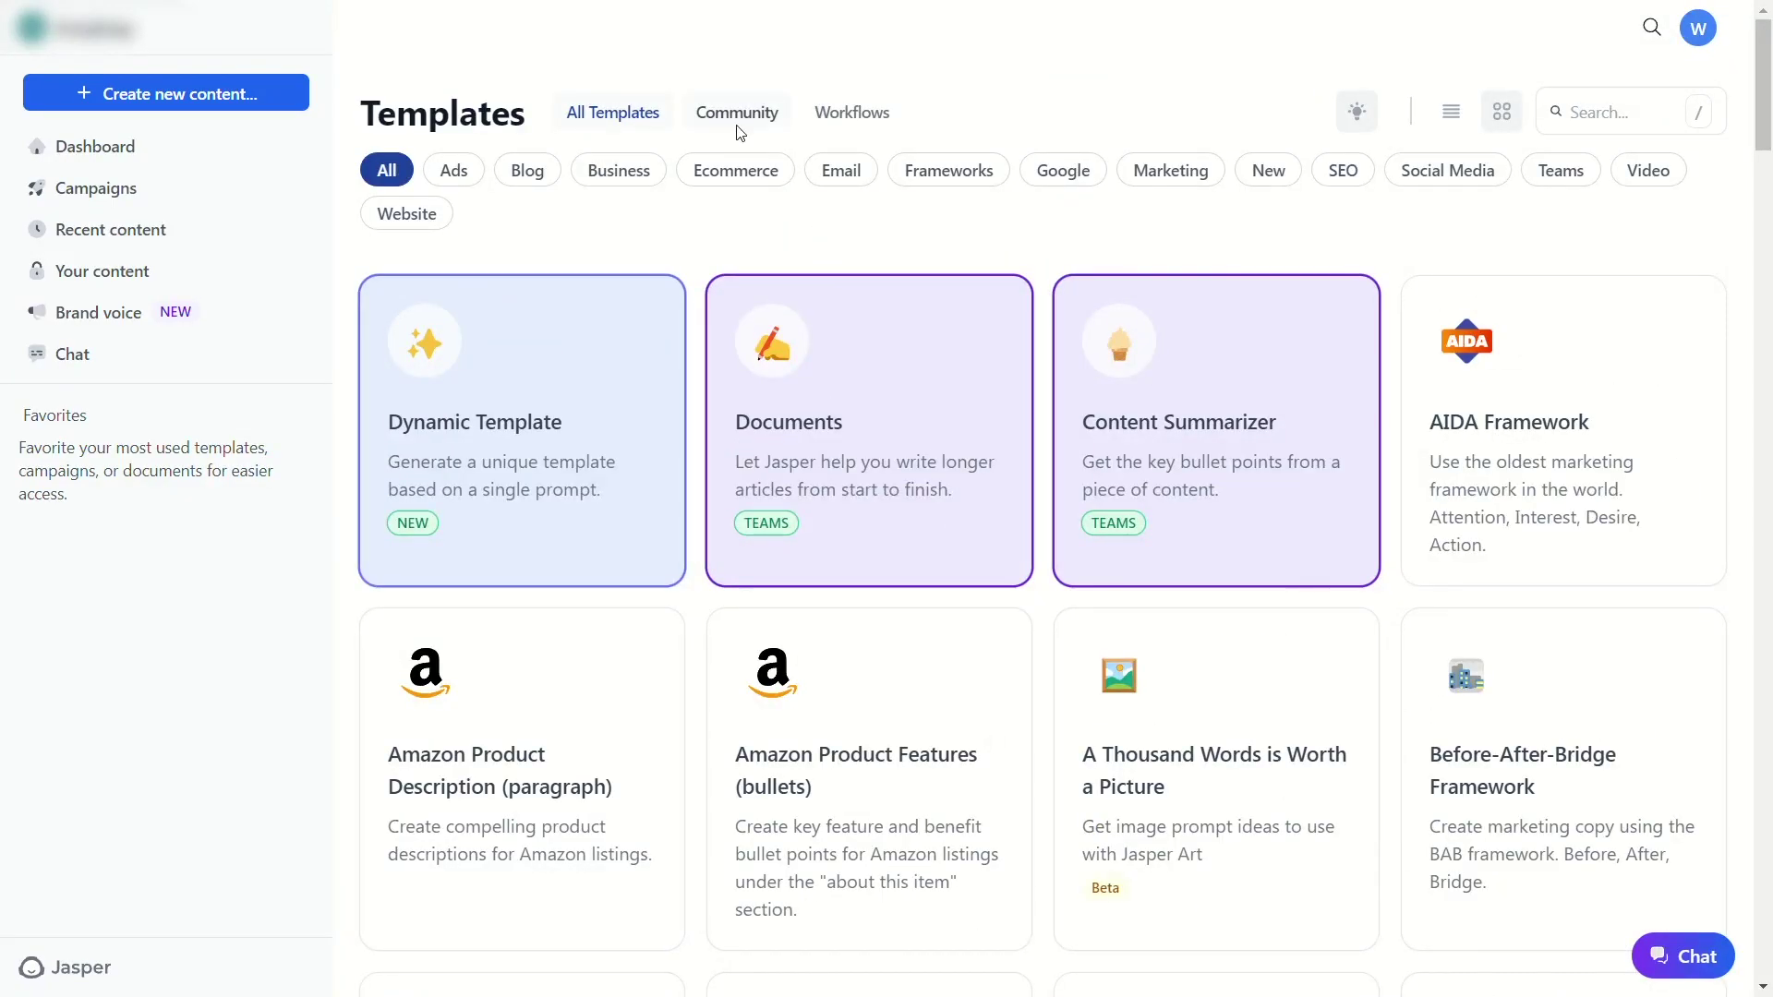
# - Browse the community-made templates to see what kinds of prompts other people have shared
pyautogui.click(737, 116)
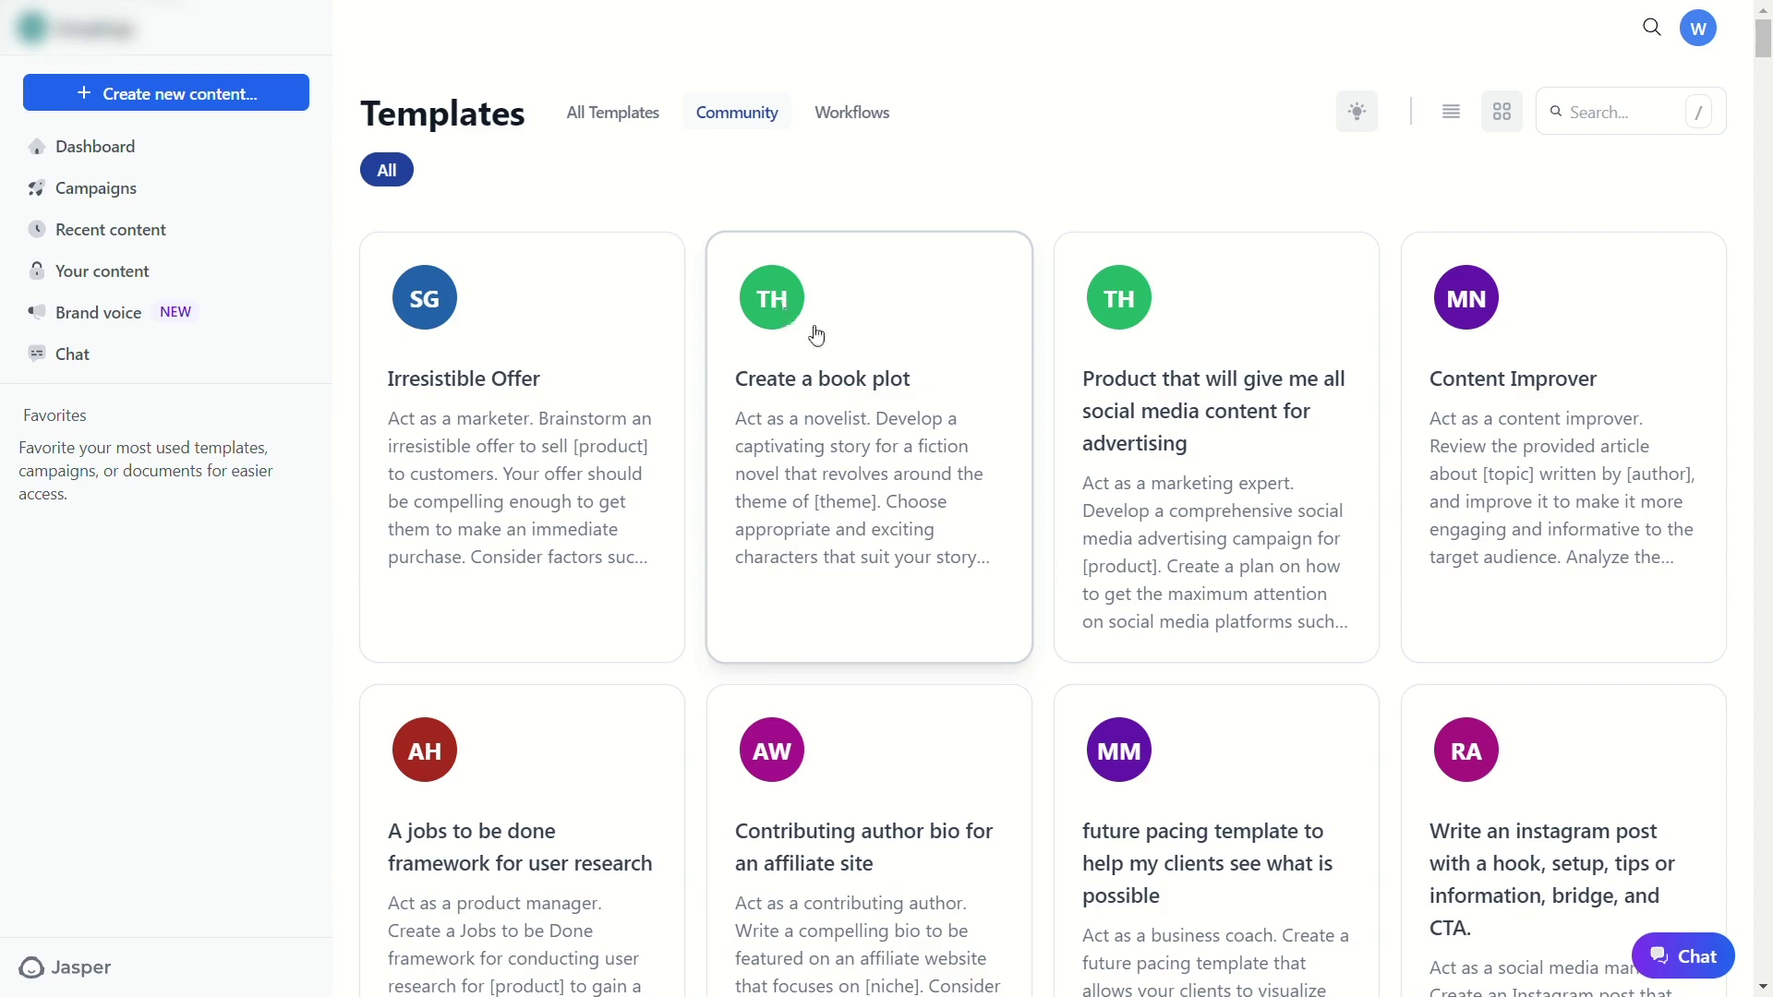
pyautogui.scroll(-15, 1035, 704)
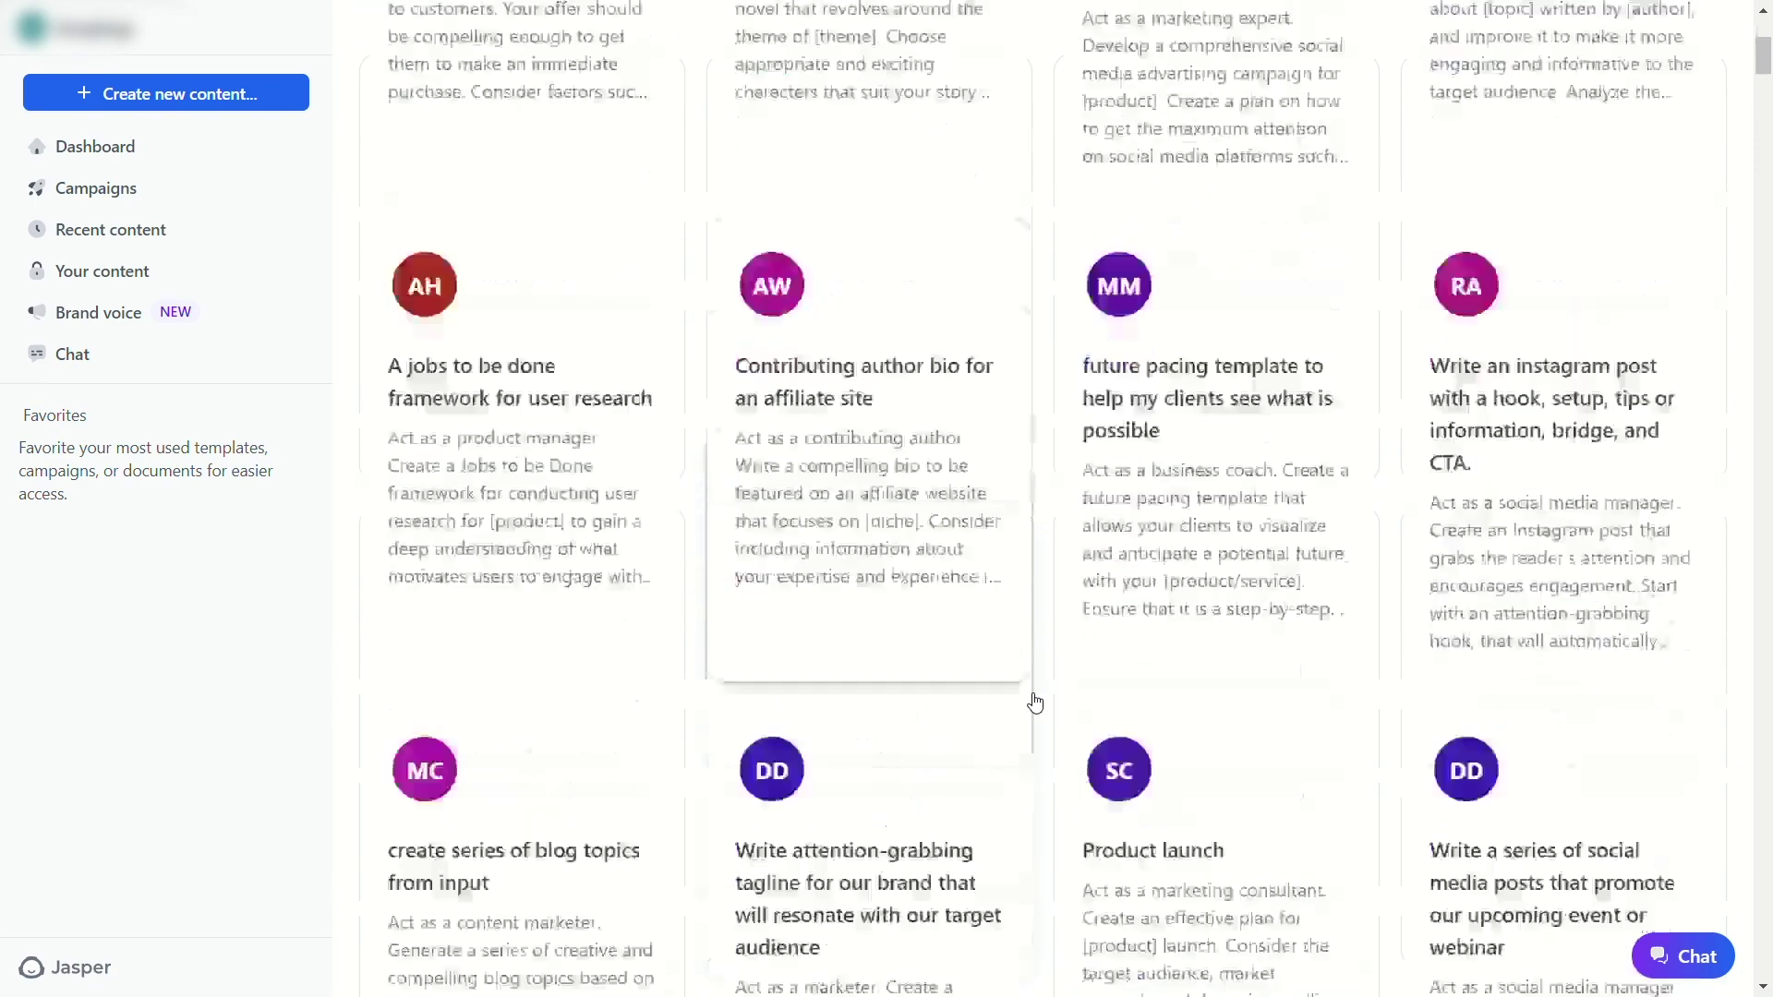
pyautogui.scroll(-20, 1036, 703)
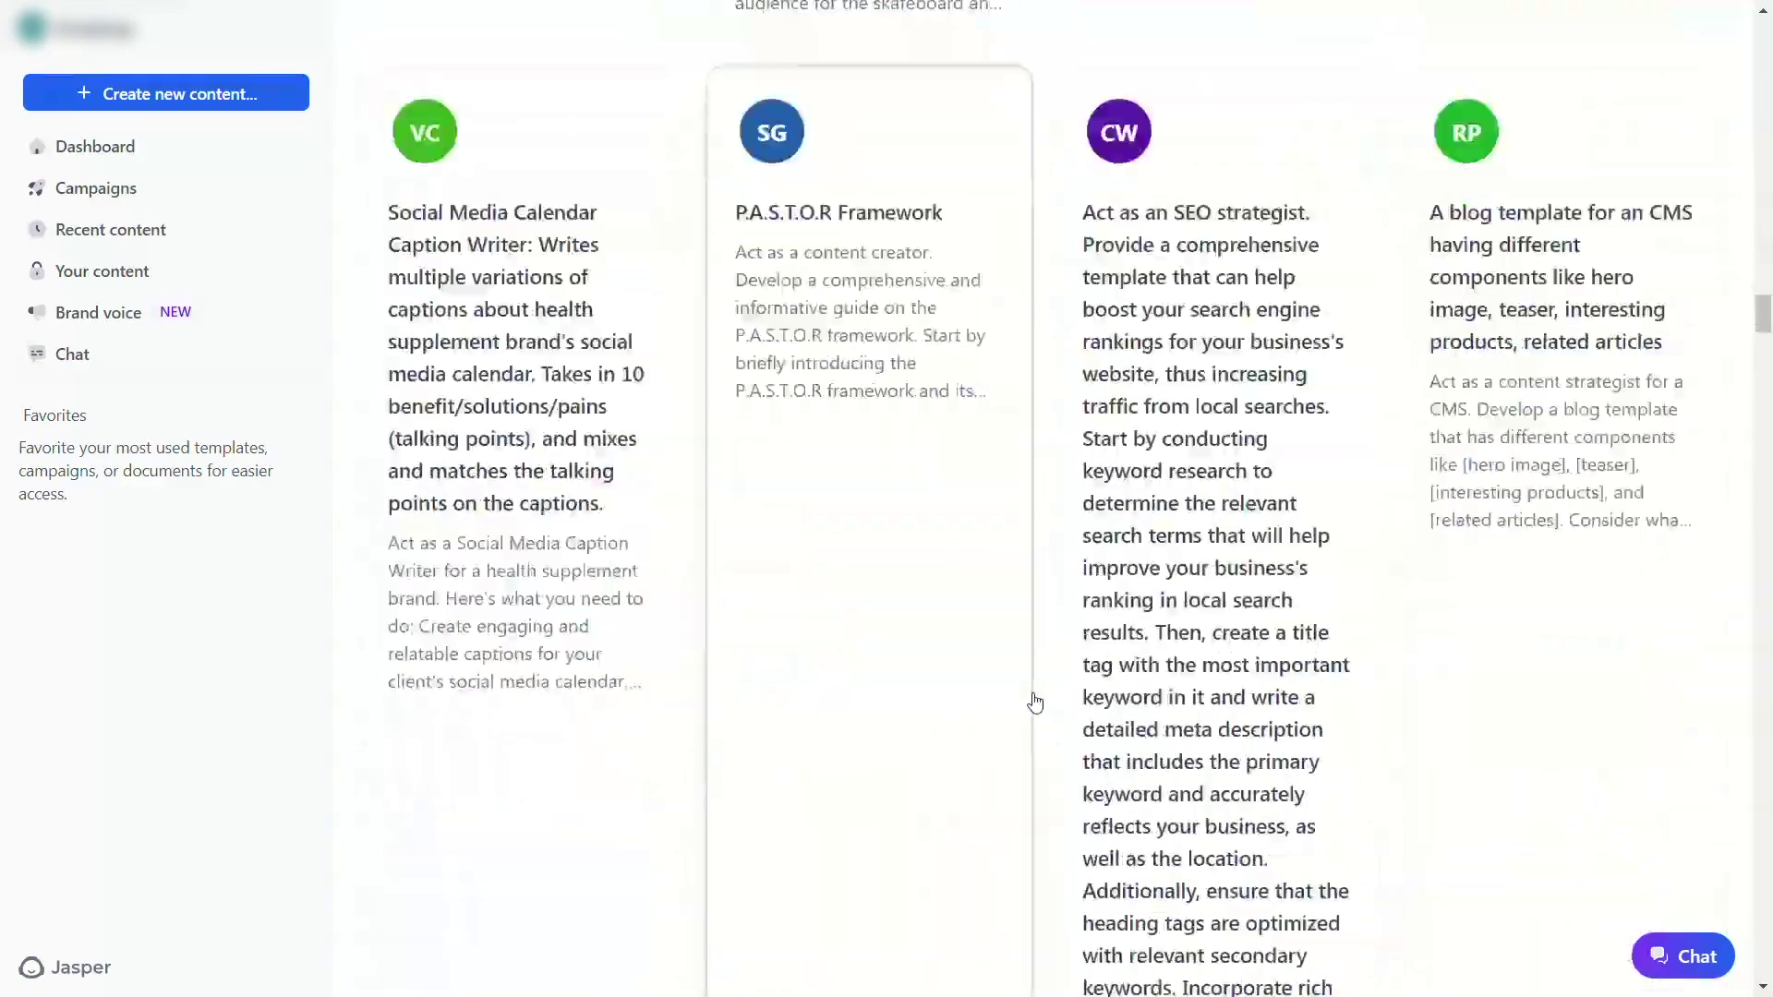
pyautogui.scroll(-20, 1036, 704)
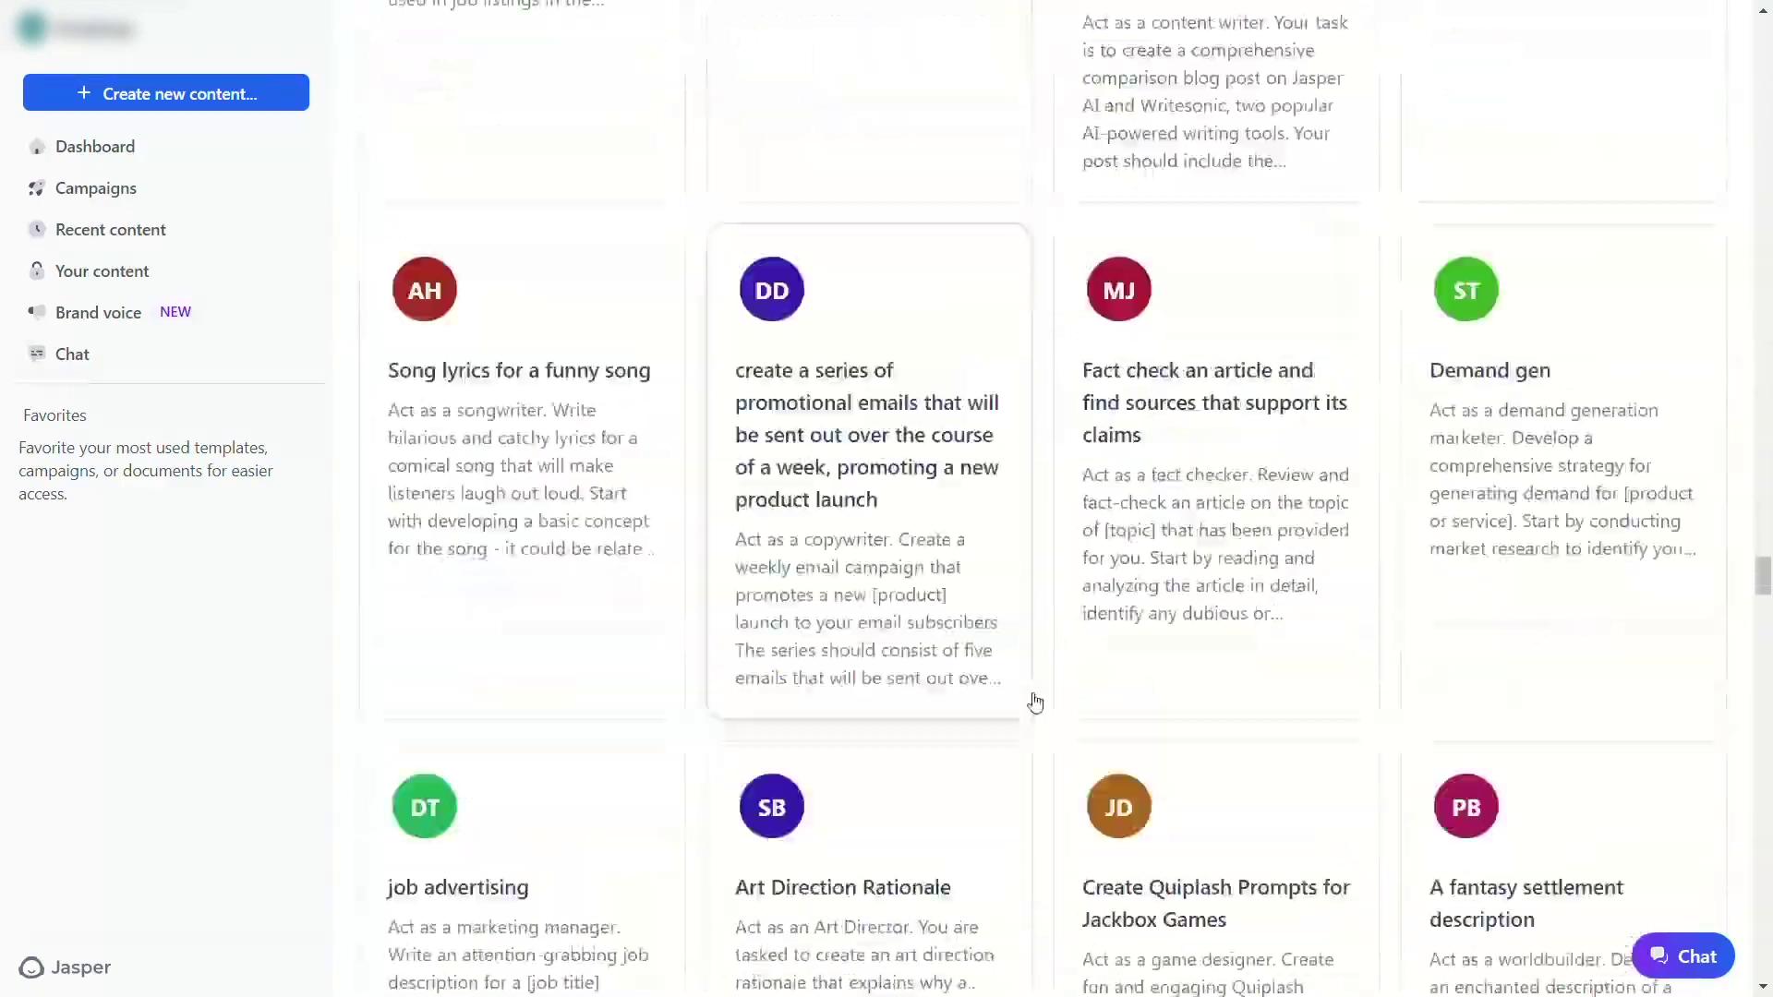
pyautogui.scroll(-5, 1036, 704)
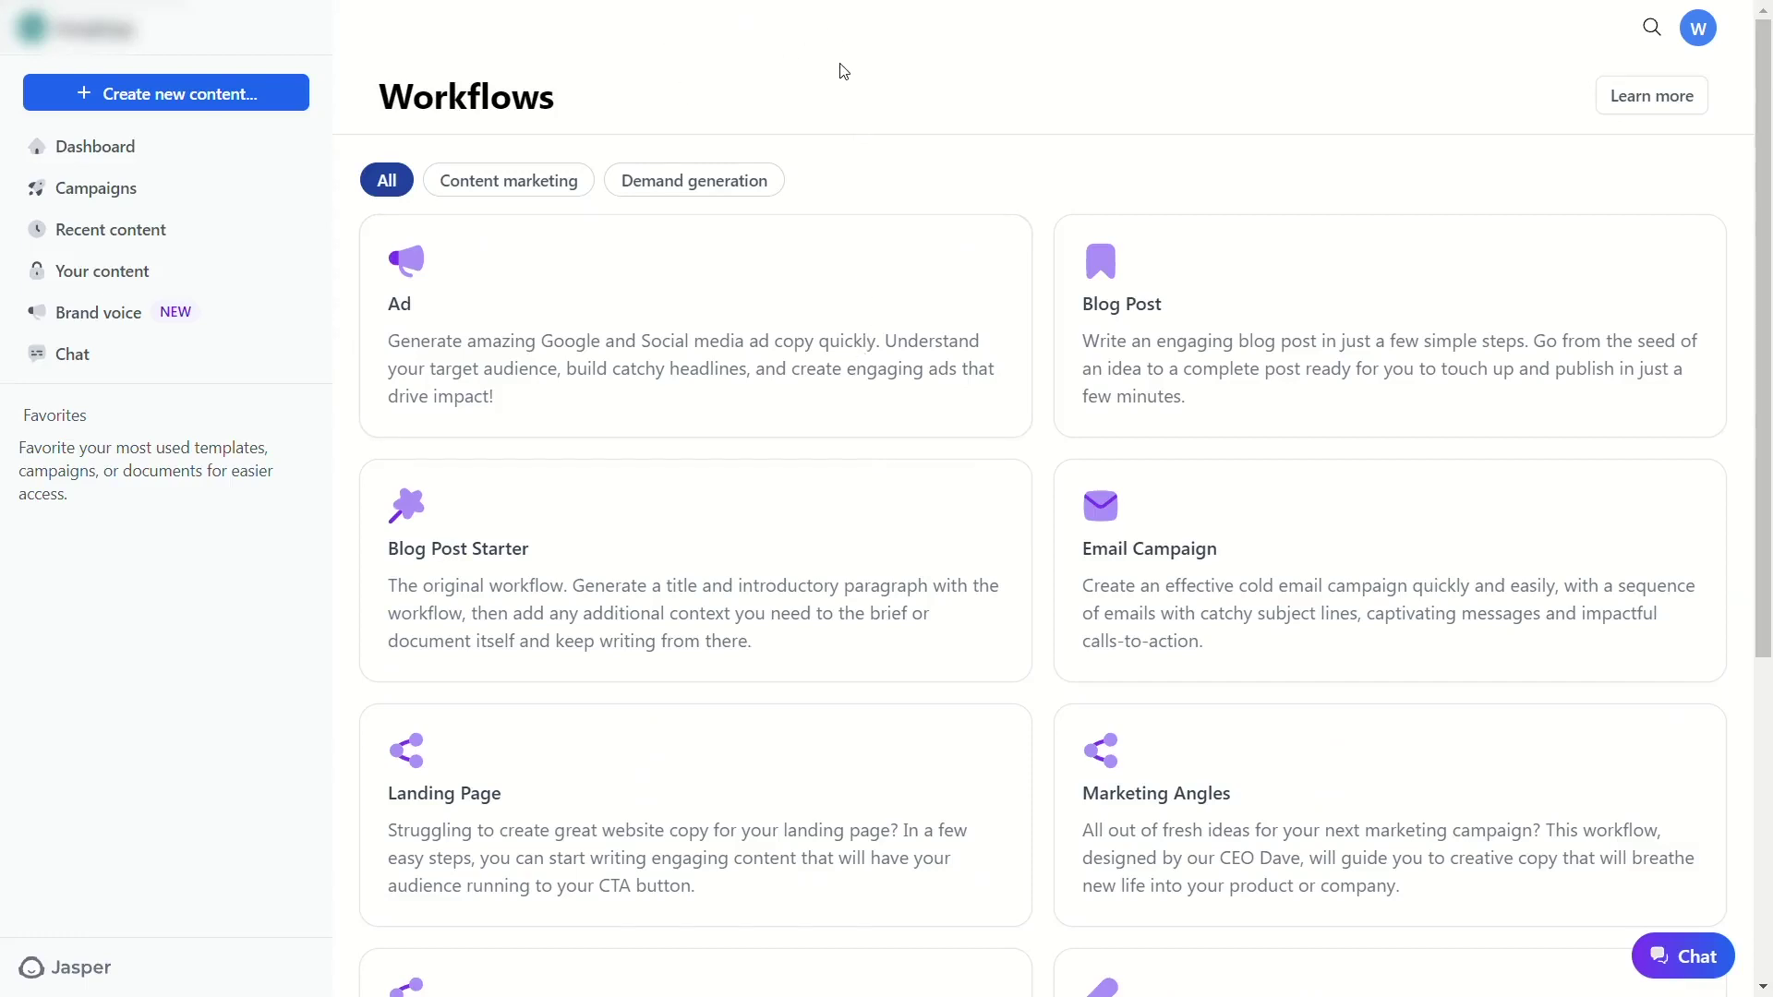
# - Look over the available workflows, from Ad and Blog Post through Social Media Campaign
pyautogui.scroll(-3, 944, 463)
pyautogui.scroll(-2, 950, 464)
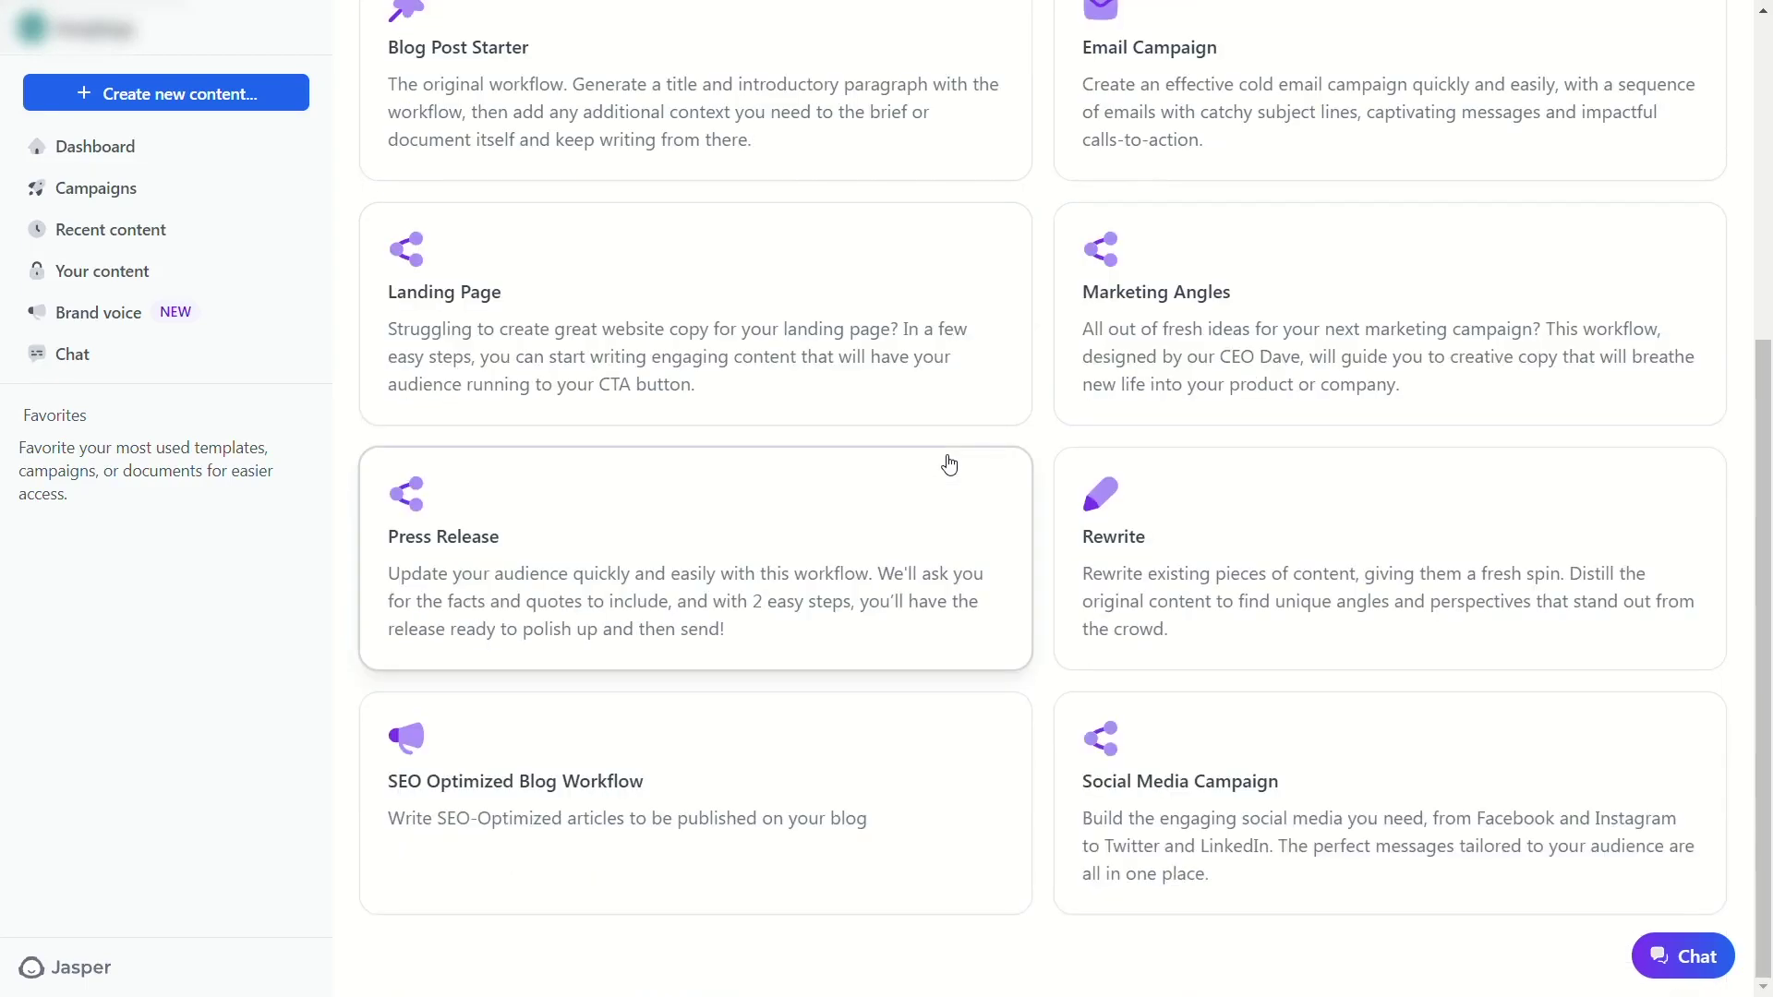
pyautogui.scroll(5, 949, 464)
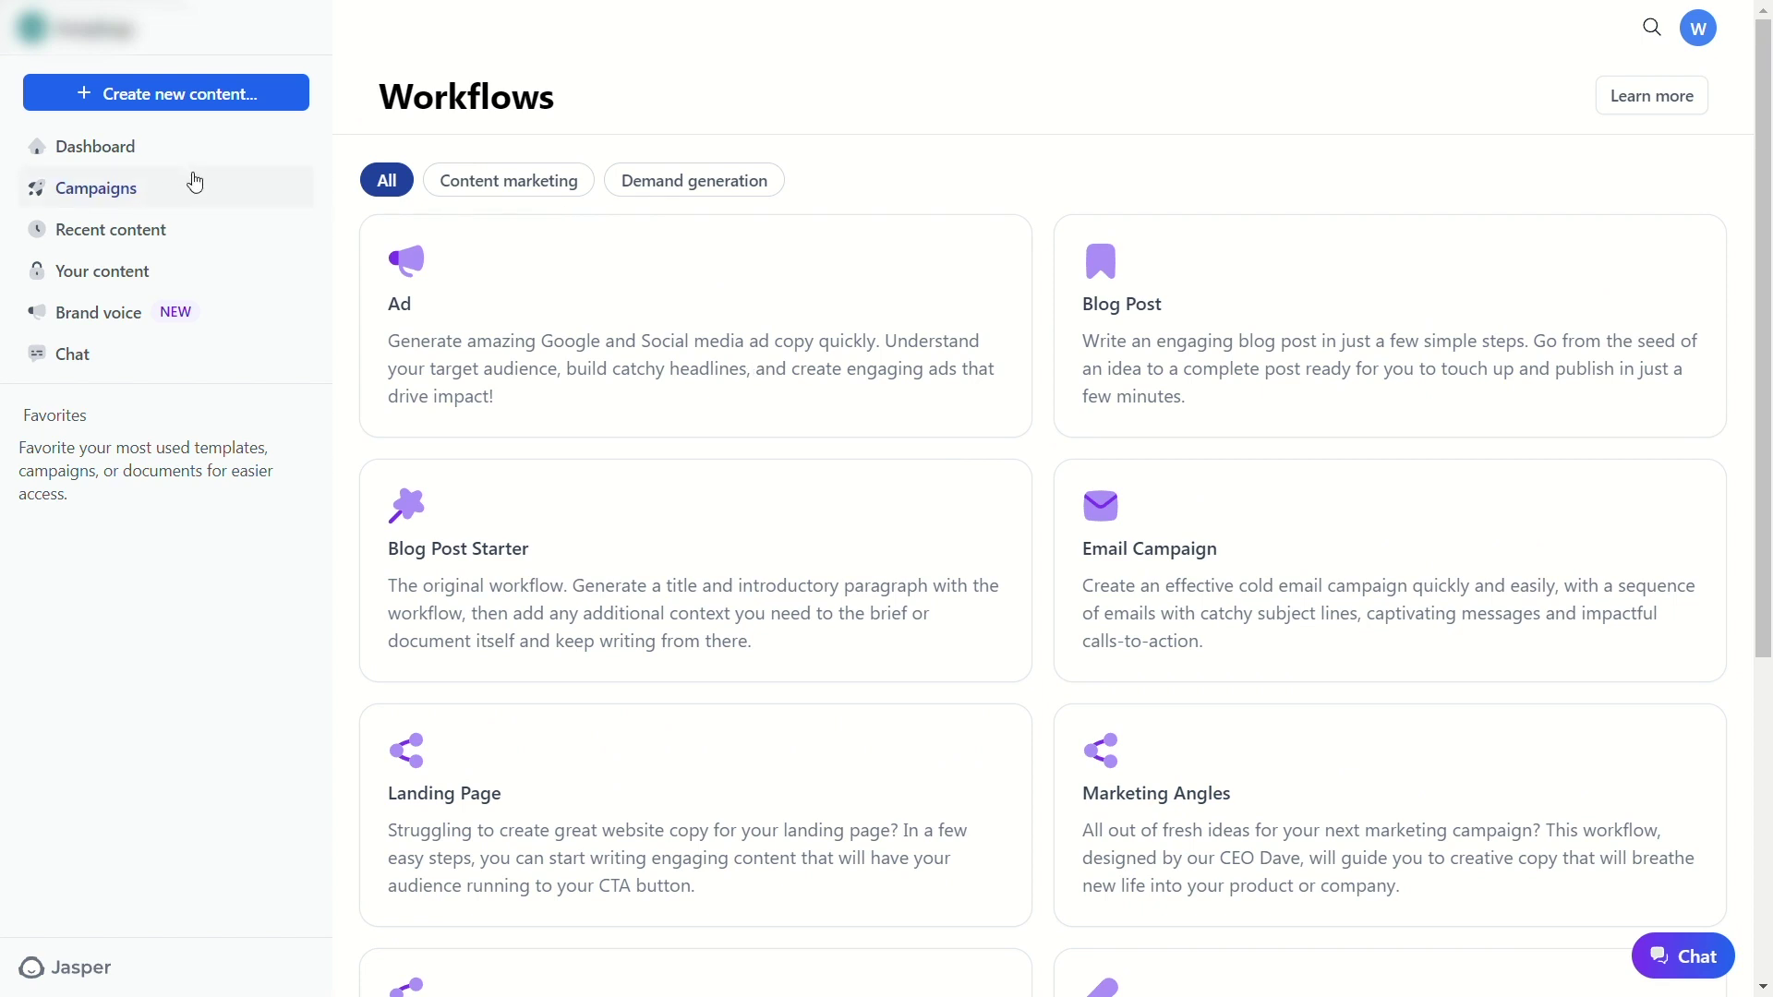
# - Reopen the template library and look over the Amazon, blog post, business, content, Facebook and Google templates
pyautogui.click(161, 93)
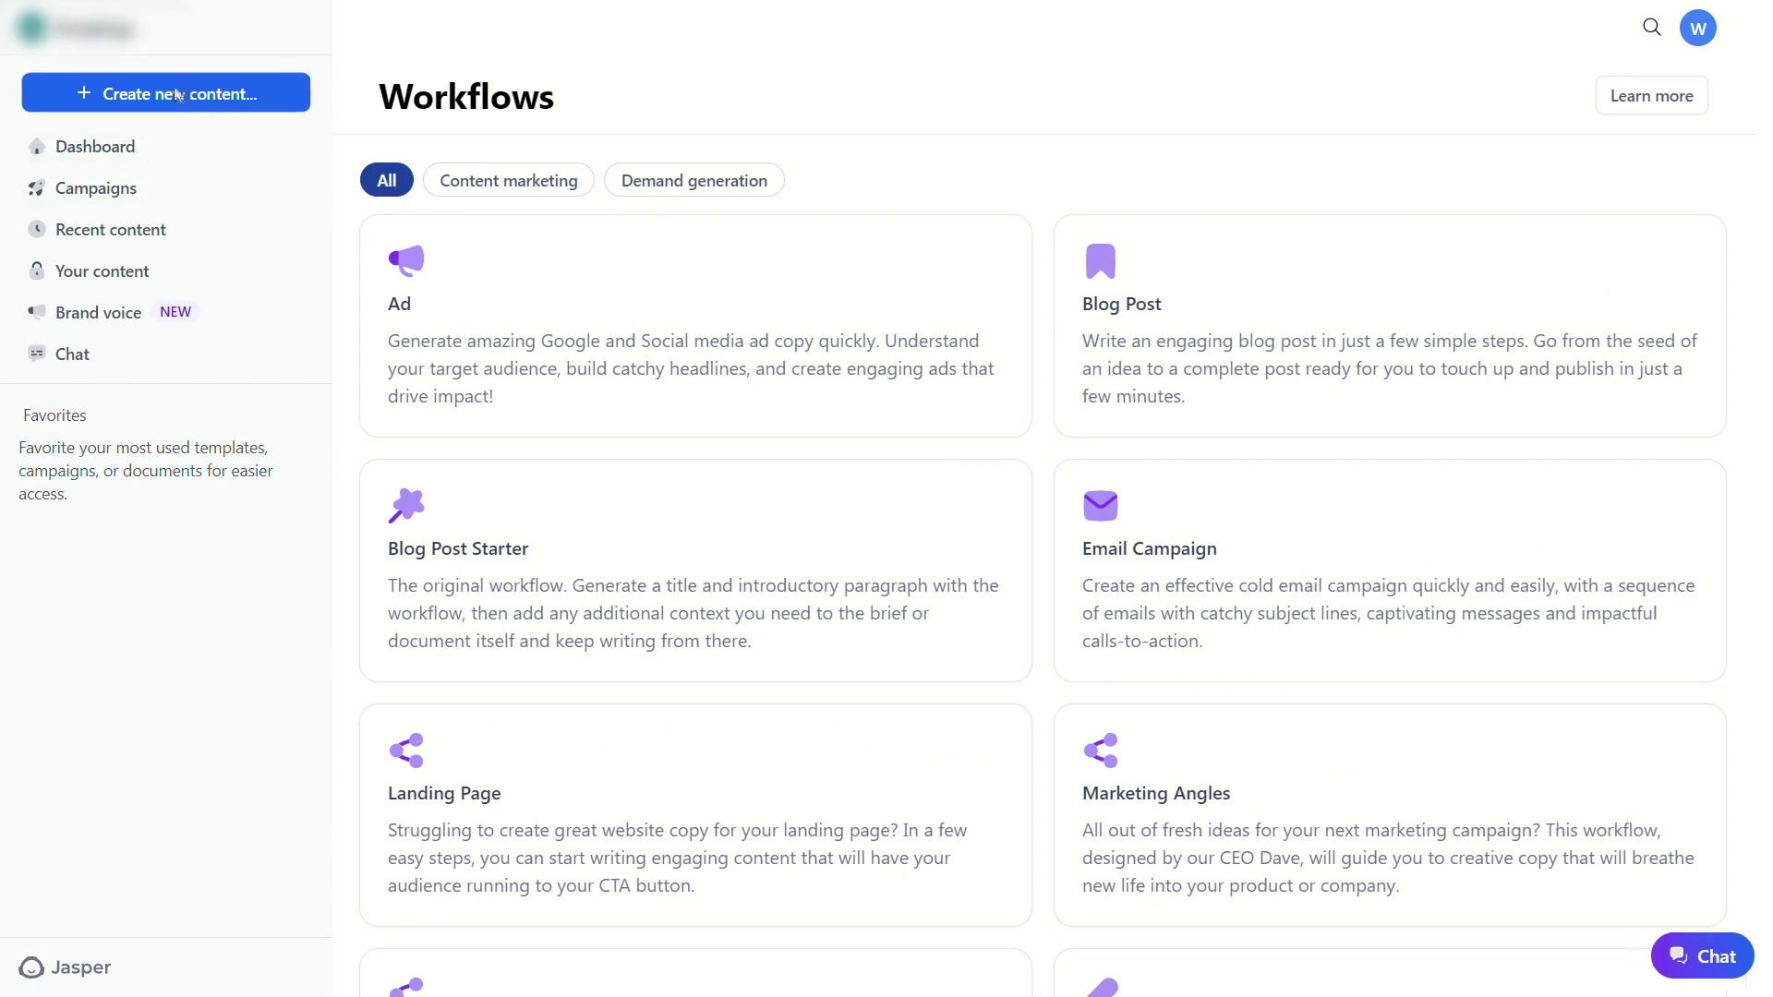
pyautogui.click(1029, 434)
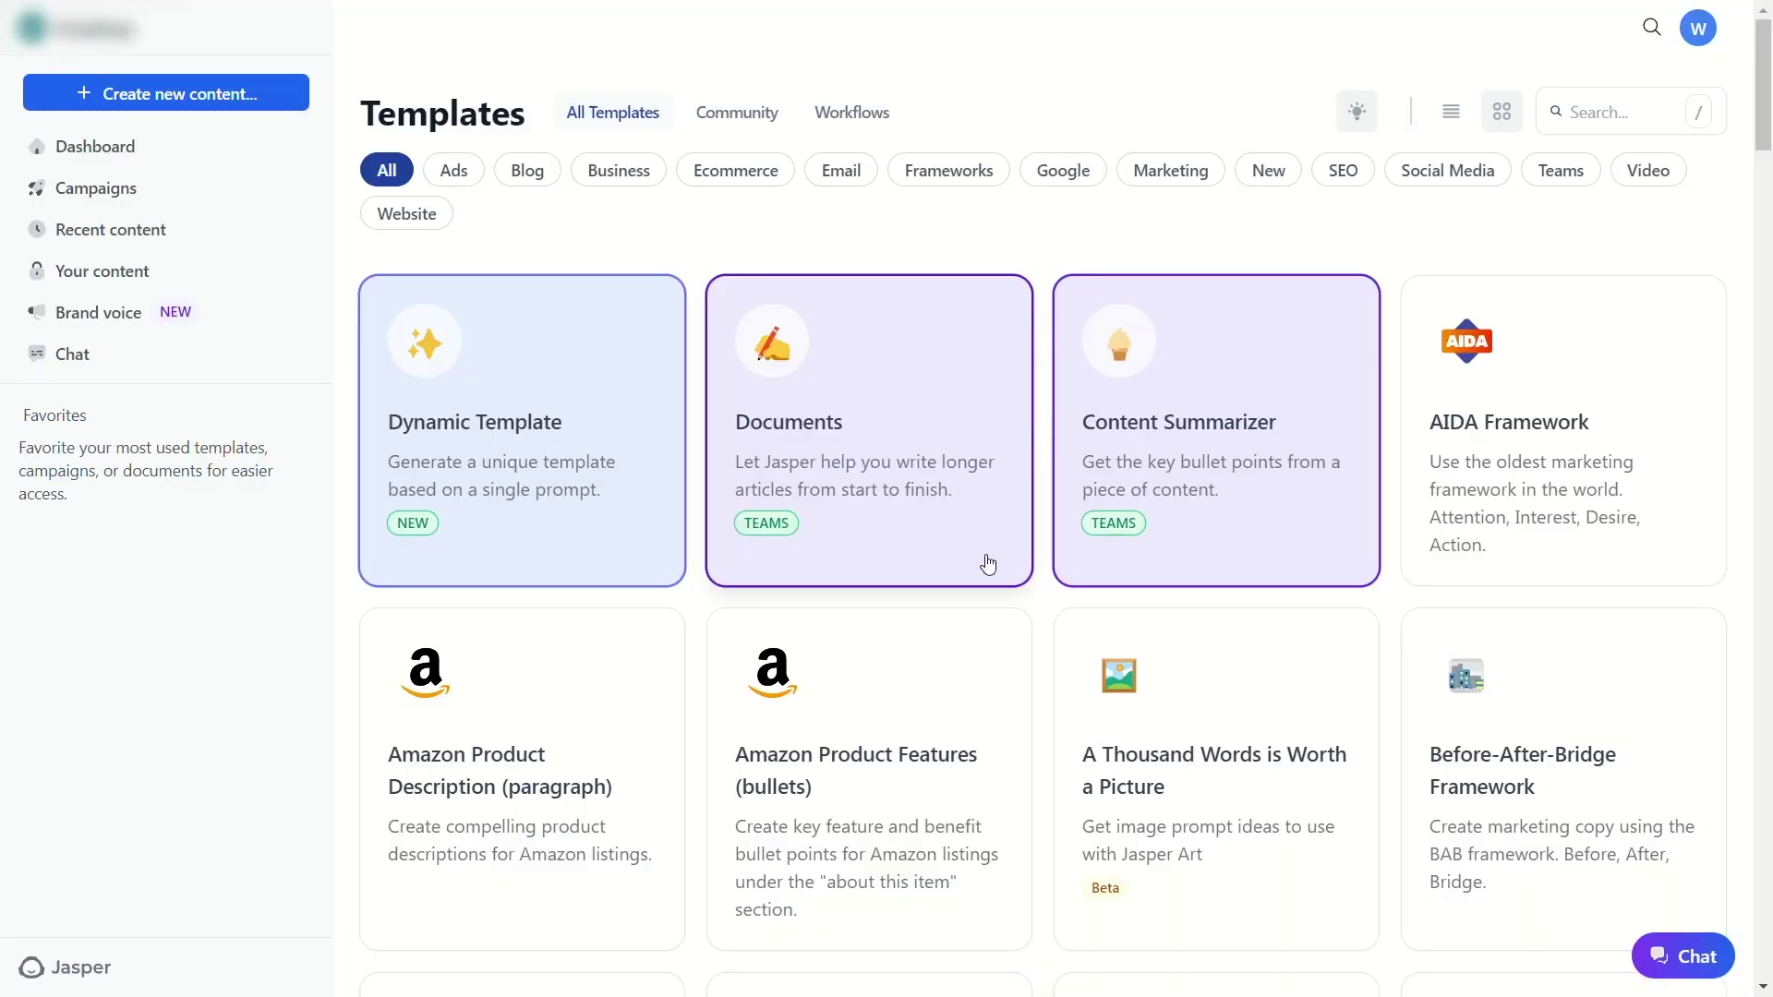
pyautogui.scroll(-1, 988, 563)
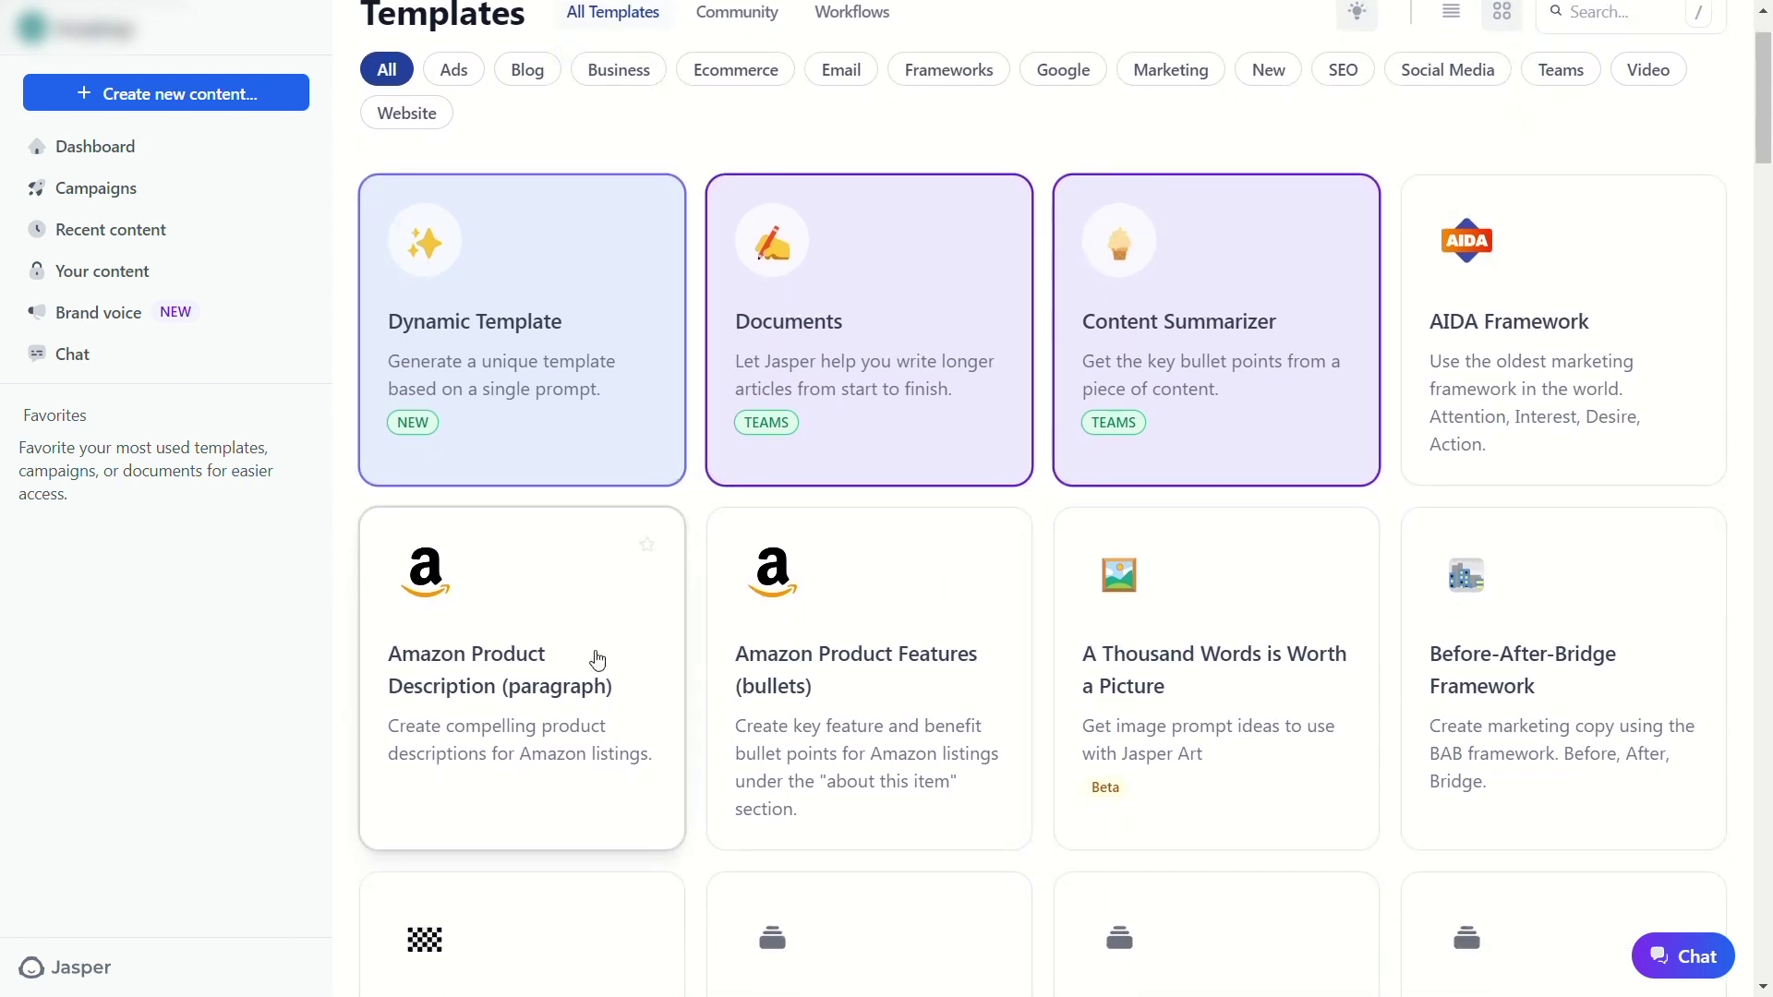
pyautogui.scroll(-2, 598, 660)
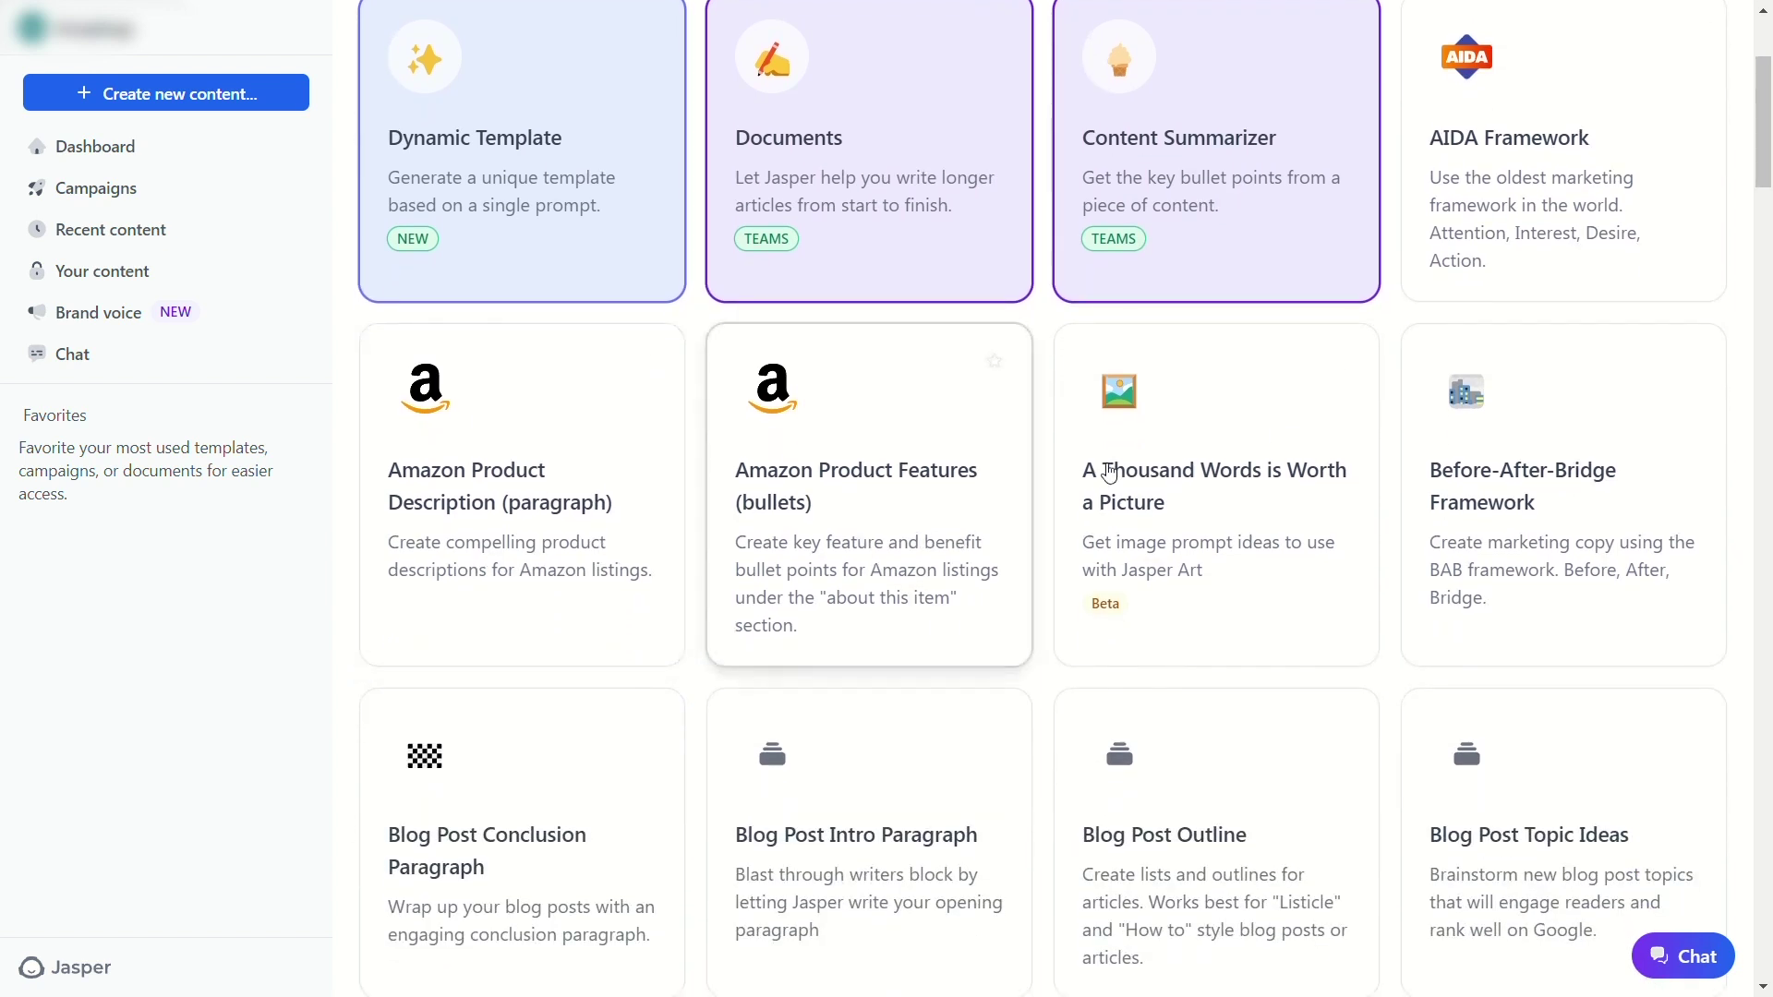
pyautogui.scroll(-2, 1298, 451)
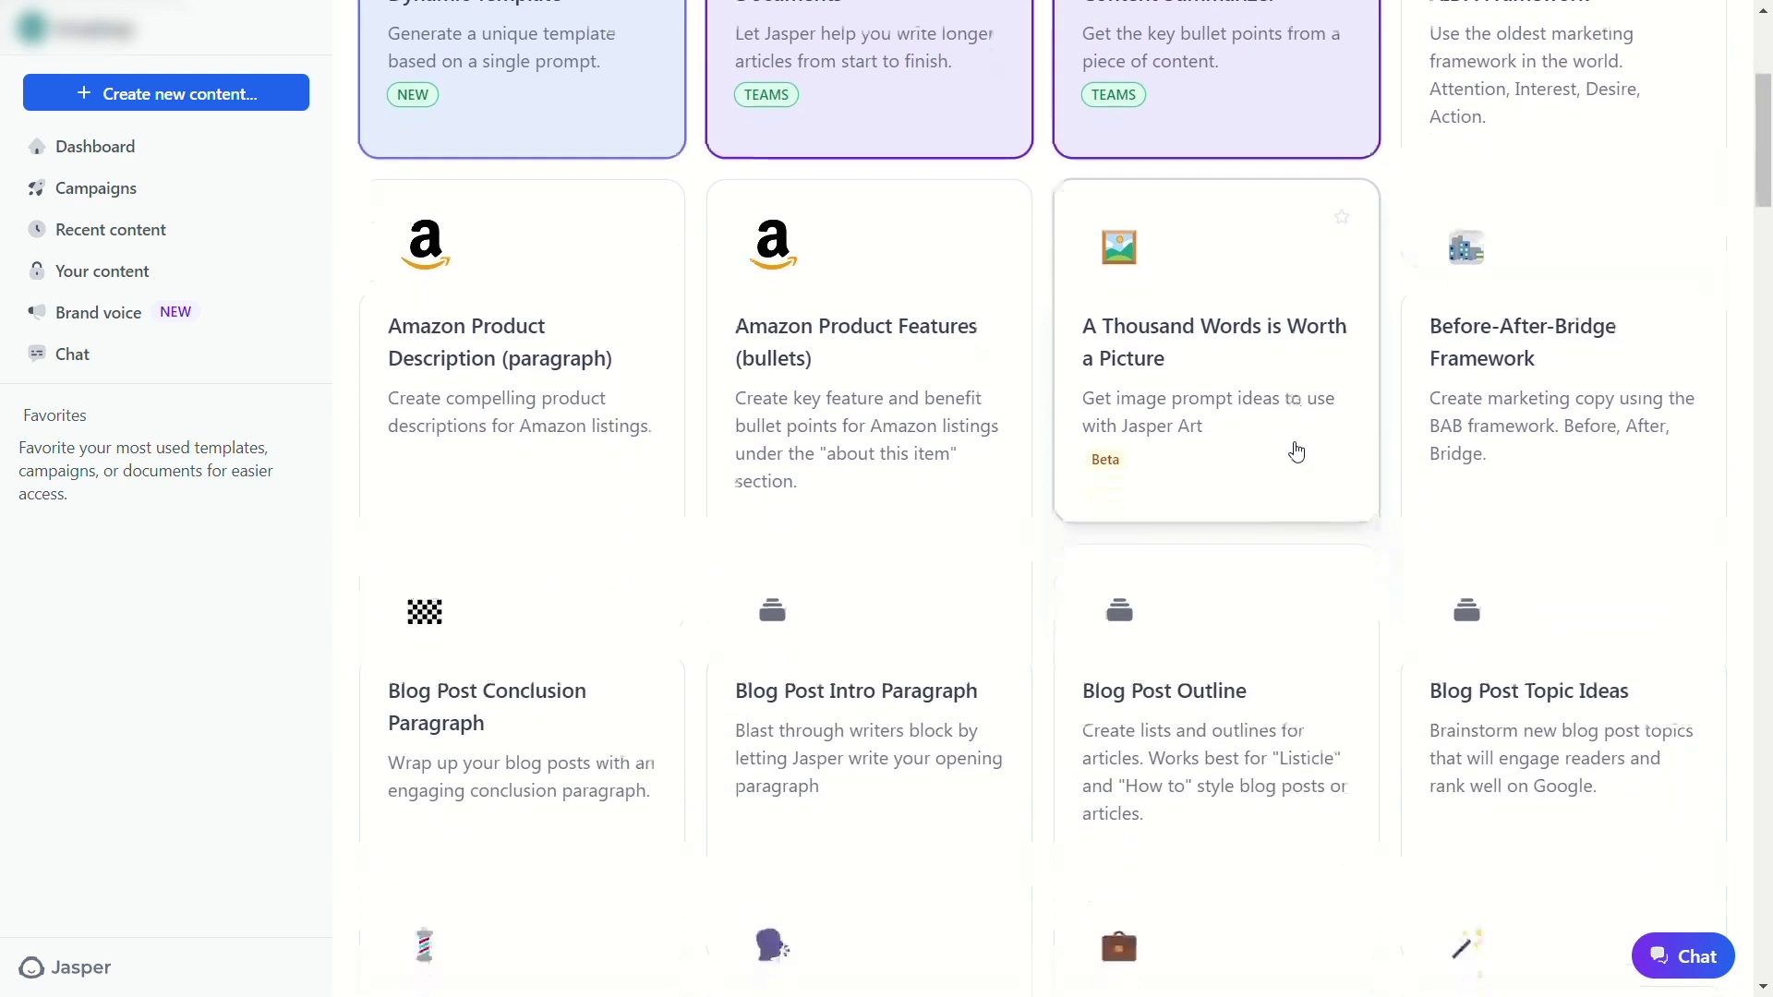
pyautogui.scroll(-2, 1293, 449)
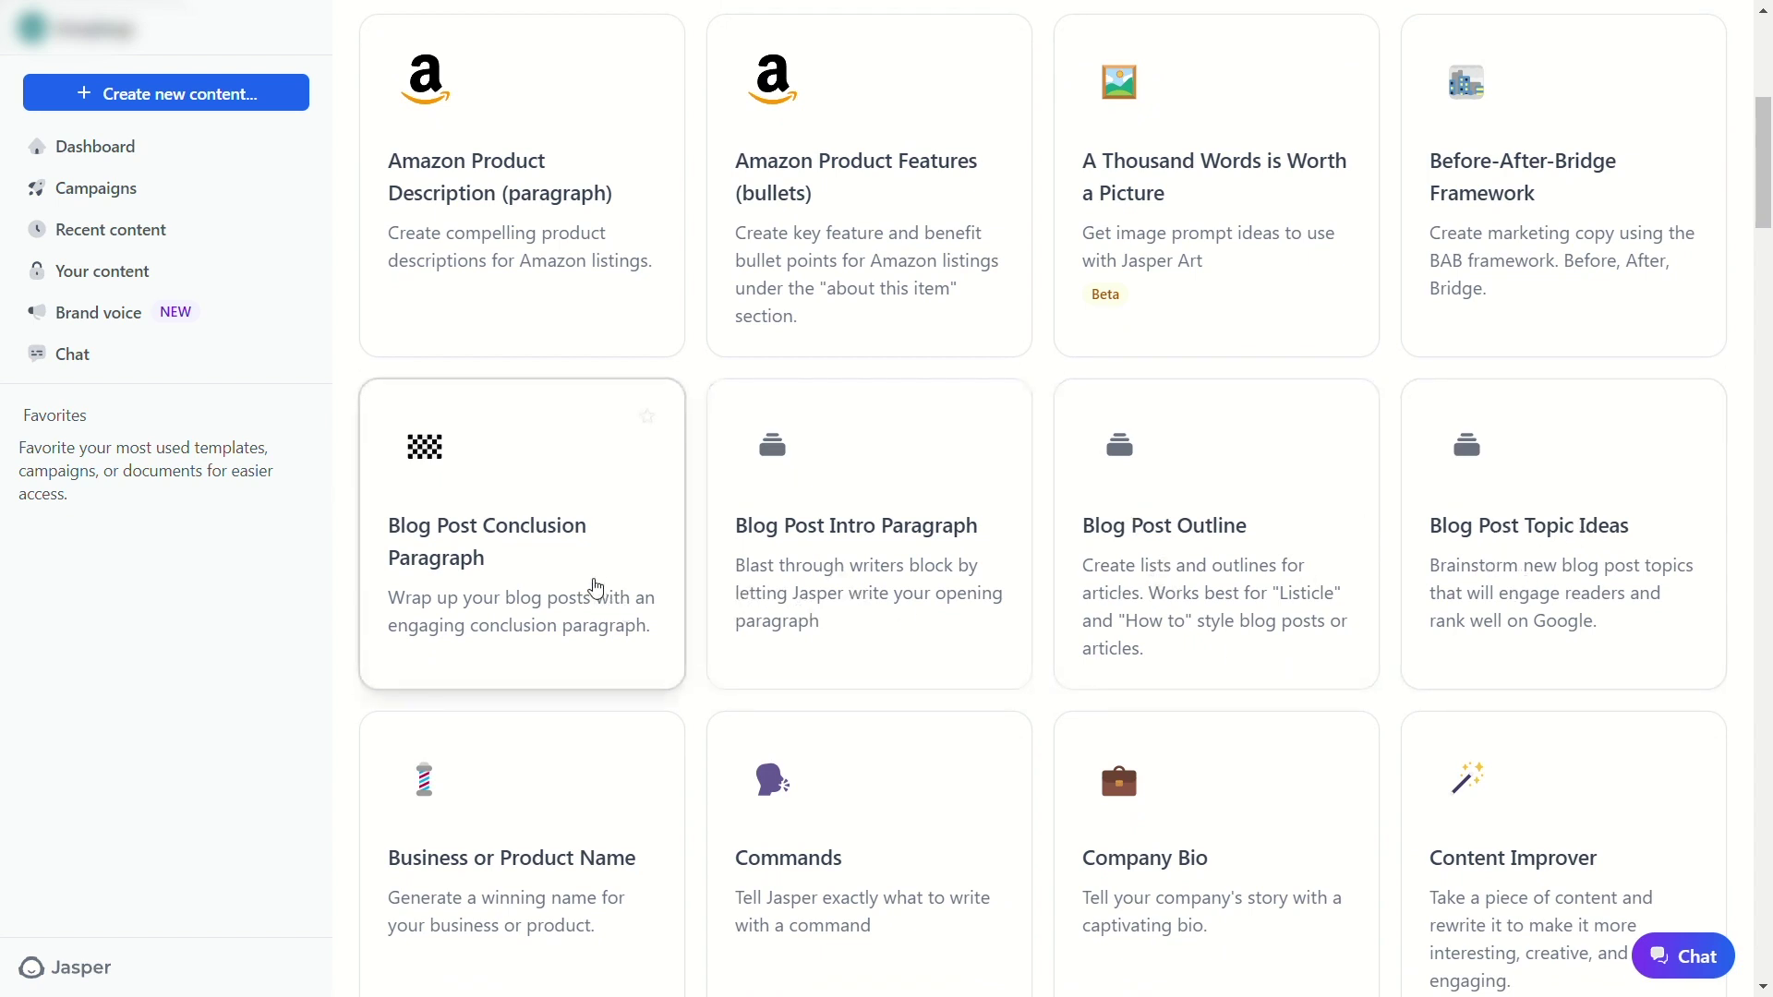
pyautogui.scroll(-5, 677, 546)
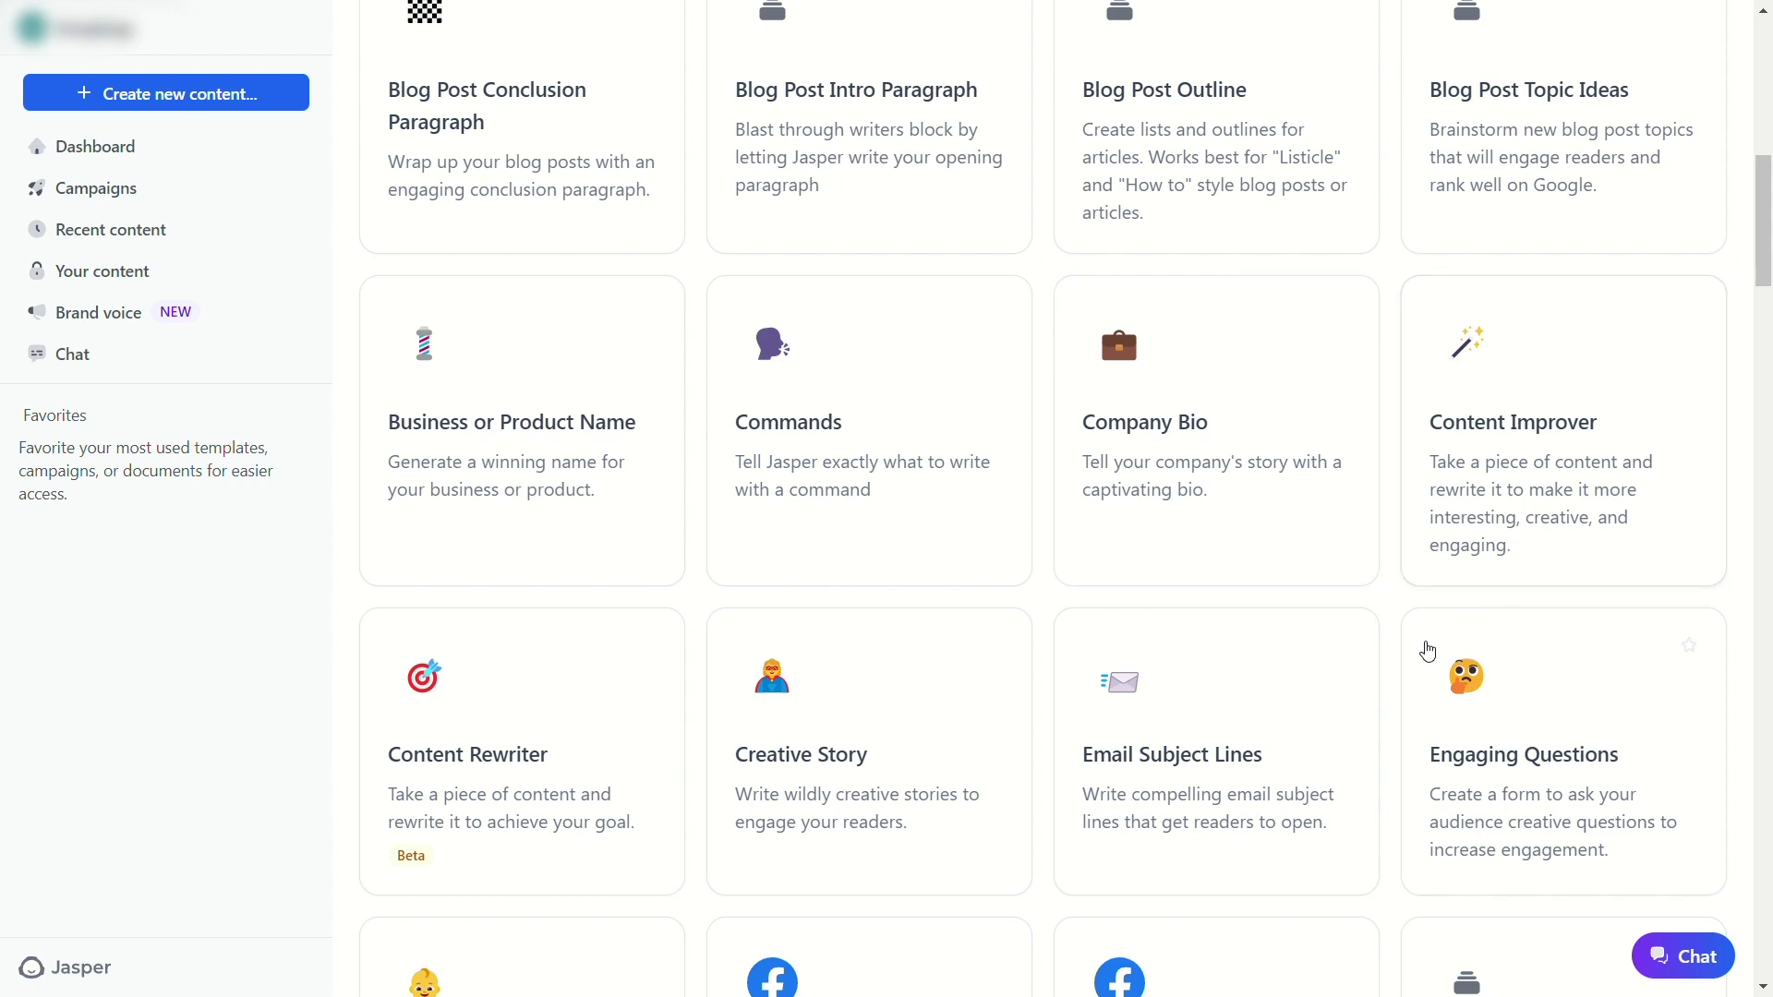
pyautogui.scroll(-3, 1051, 802)
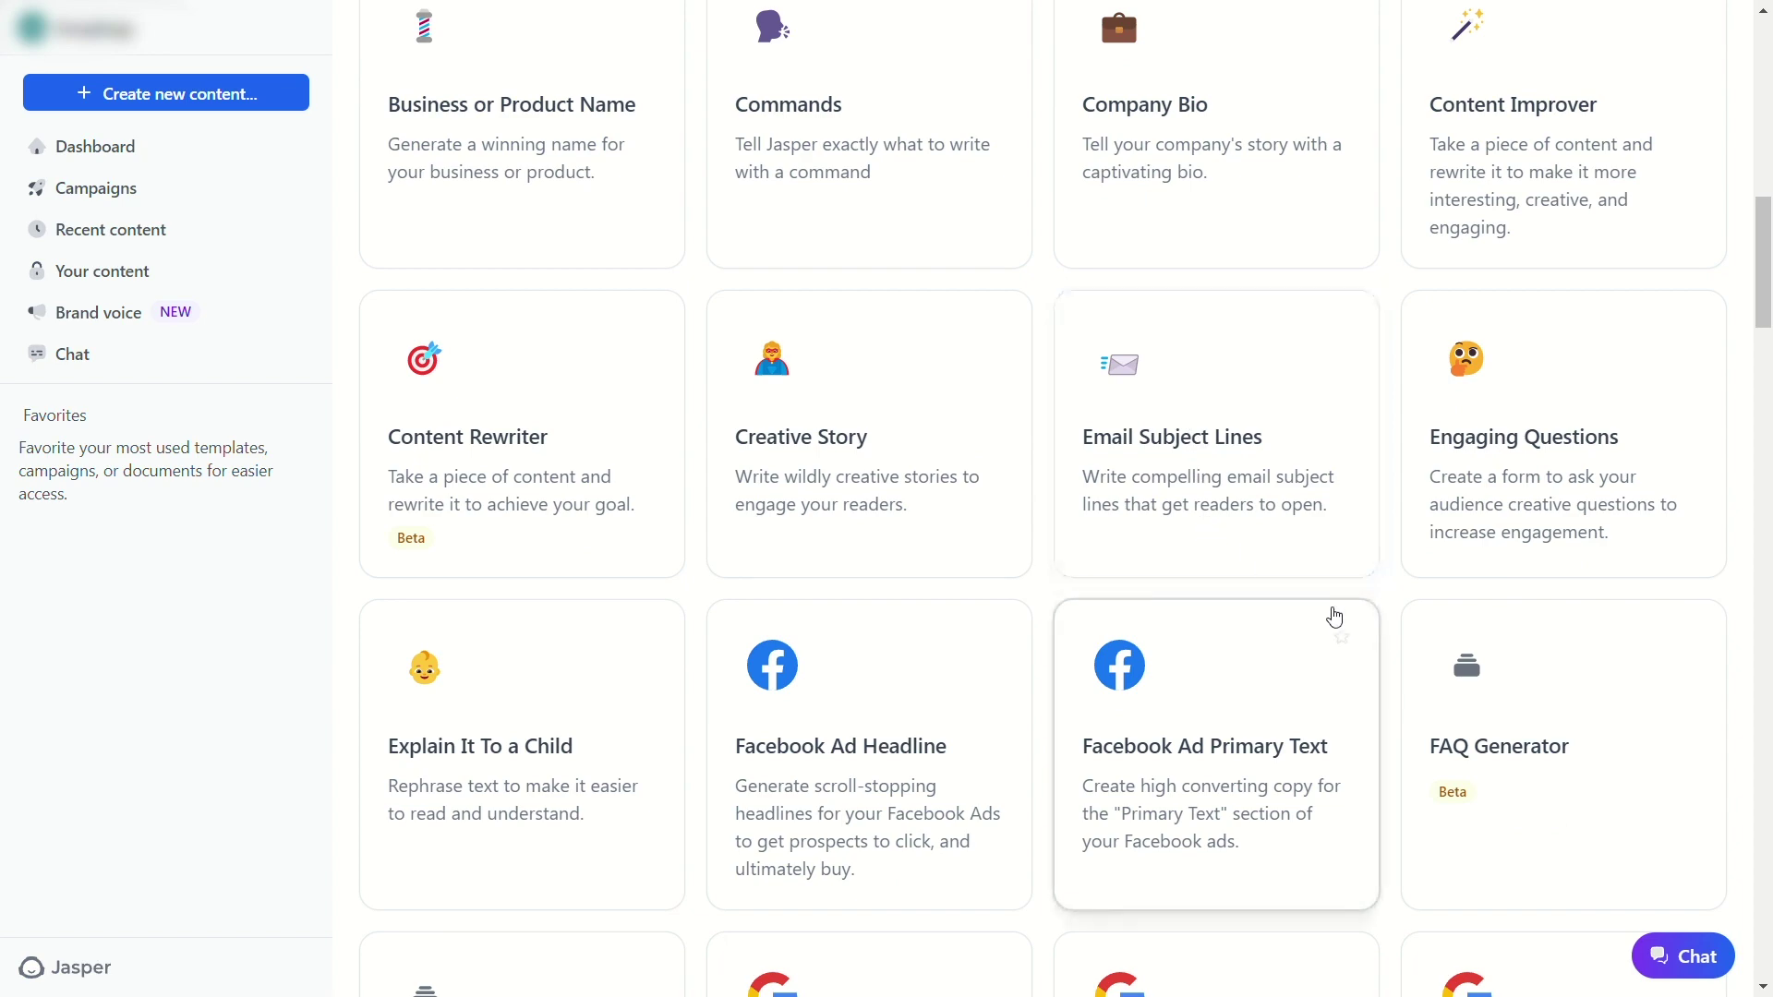
pyautogui.scroll(-2, 1120, 680)
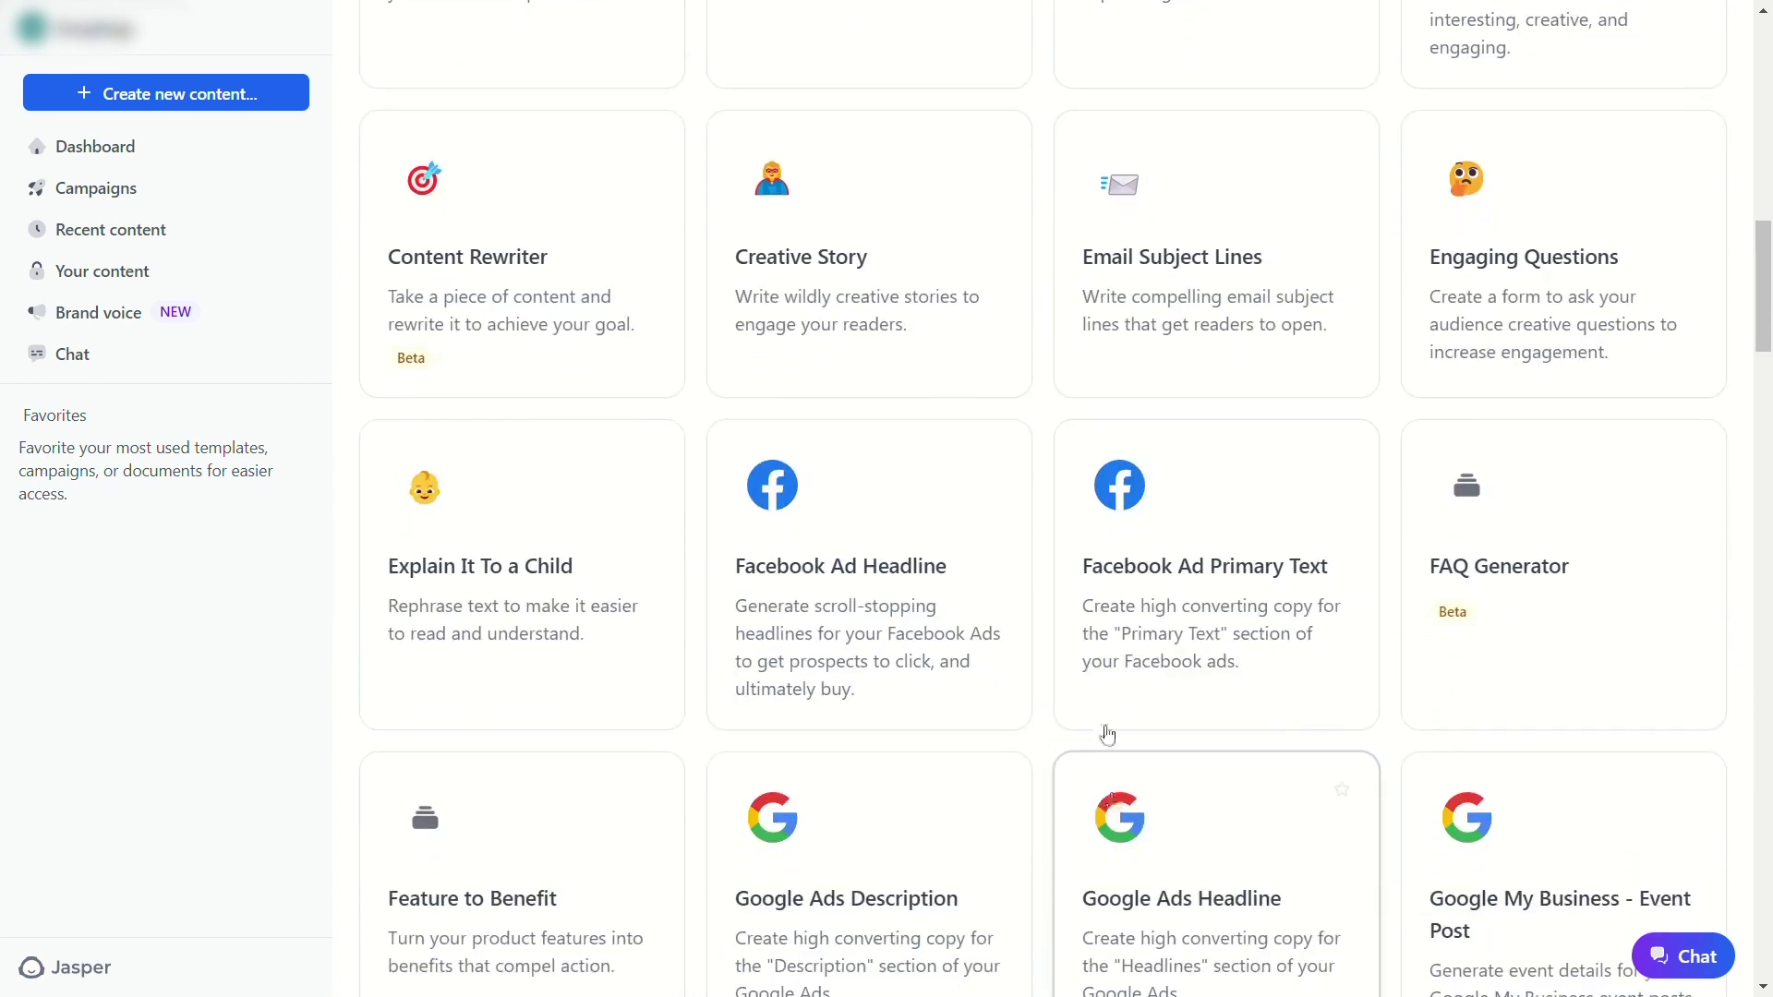
pyautogui.scroll(-8, 1123, 530)
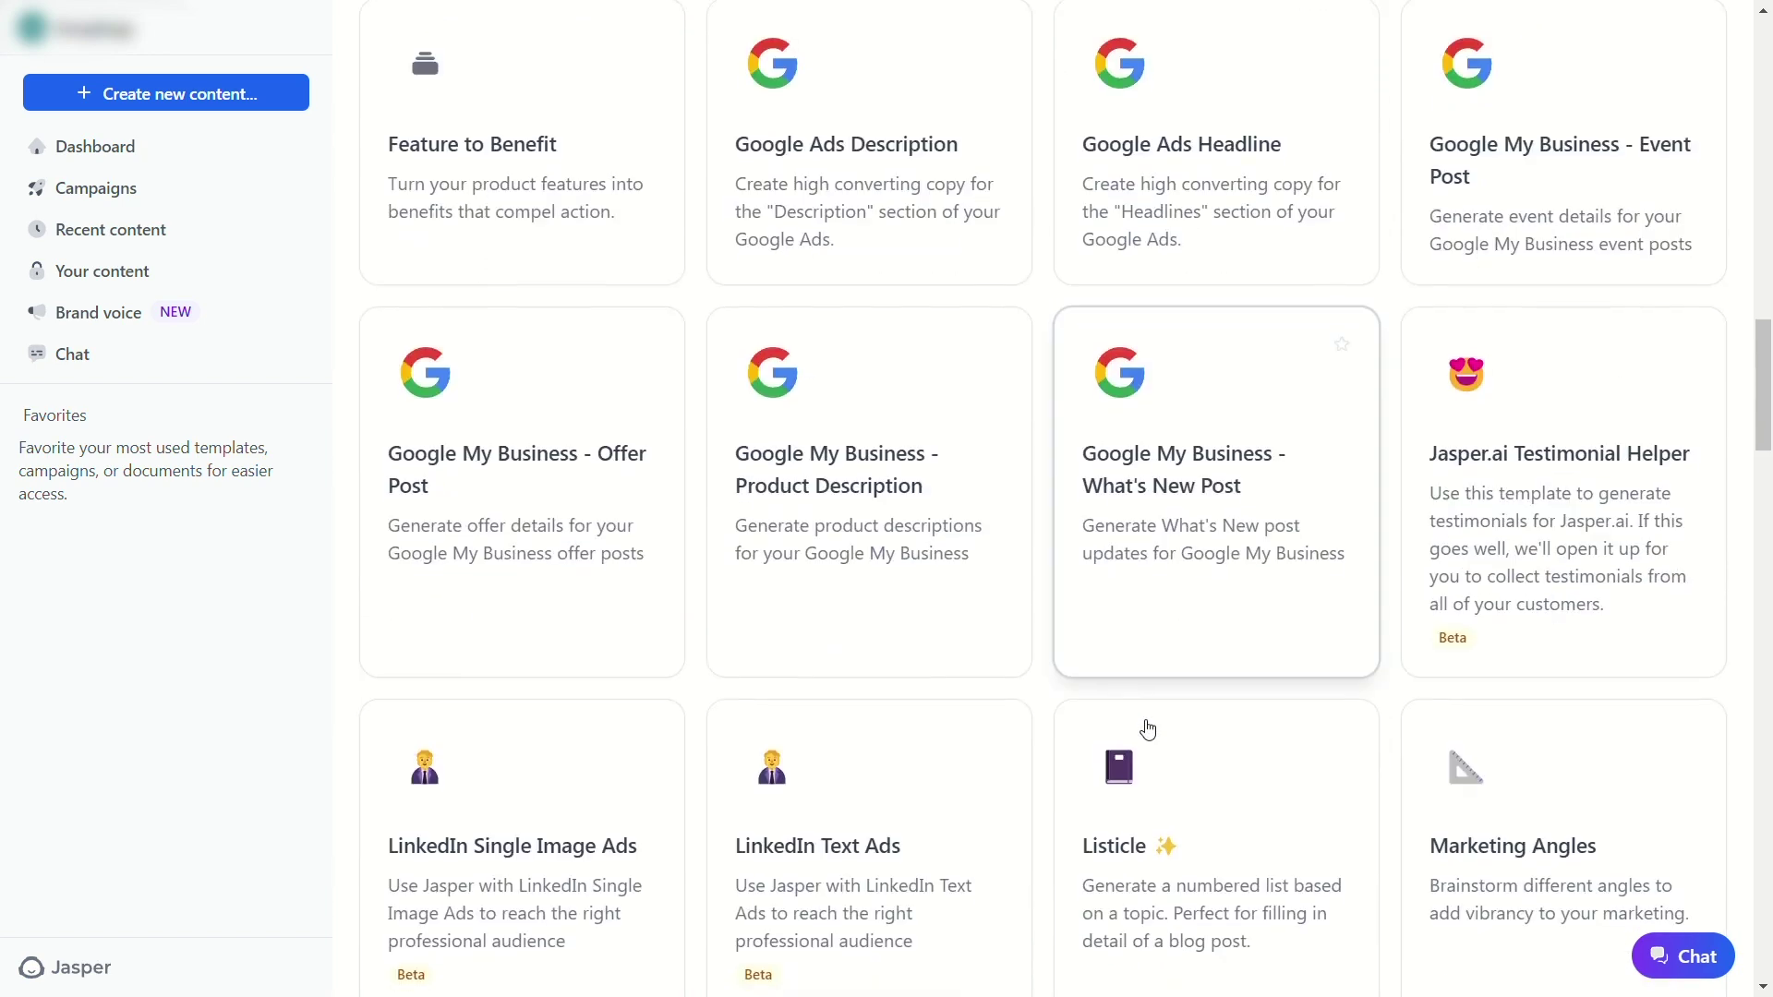
# - Examine the remaining templates, from LinkedIn ads and one-shot posts through SEO descriptions to the YouTube video templates
pyautogui.scroll(-3, 1151, 721)
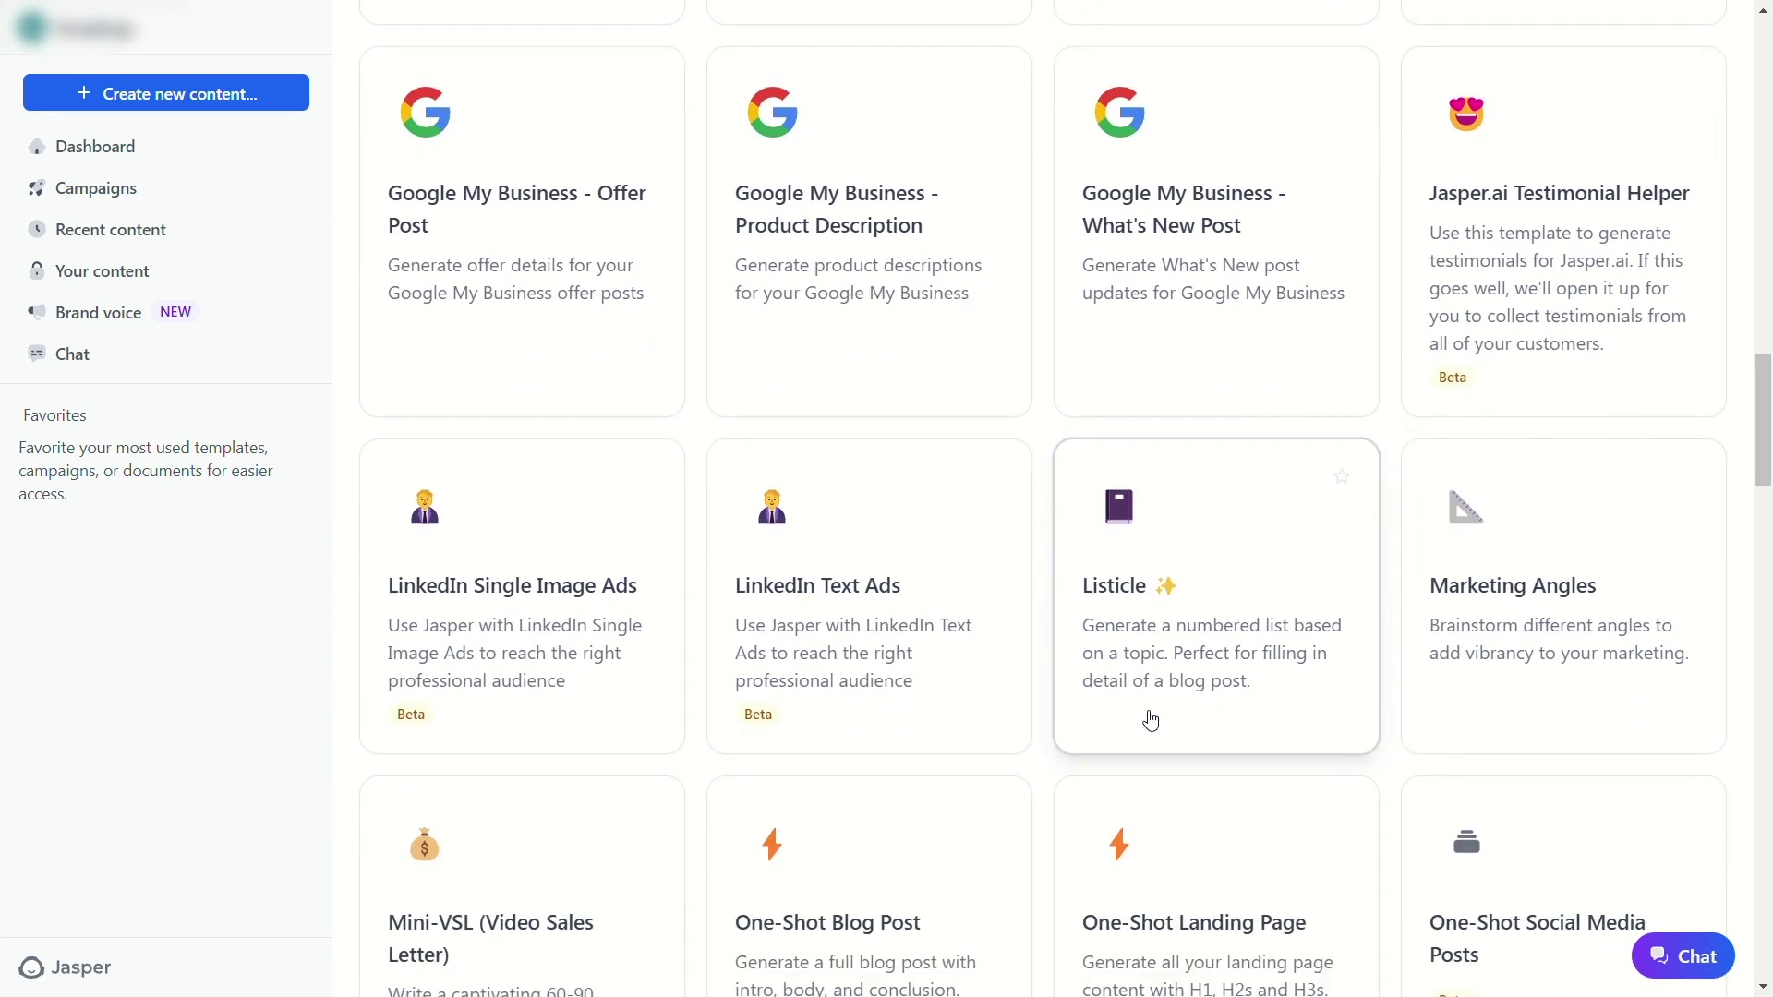
pyautogui.scroll(-2, 1188, 554)
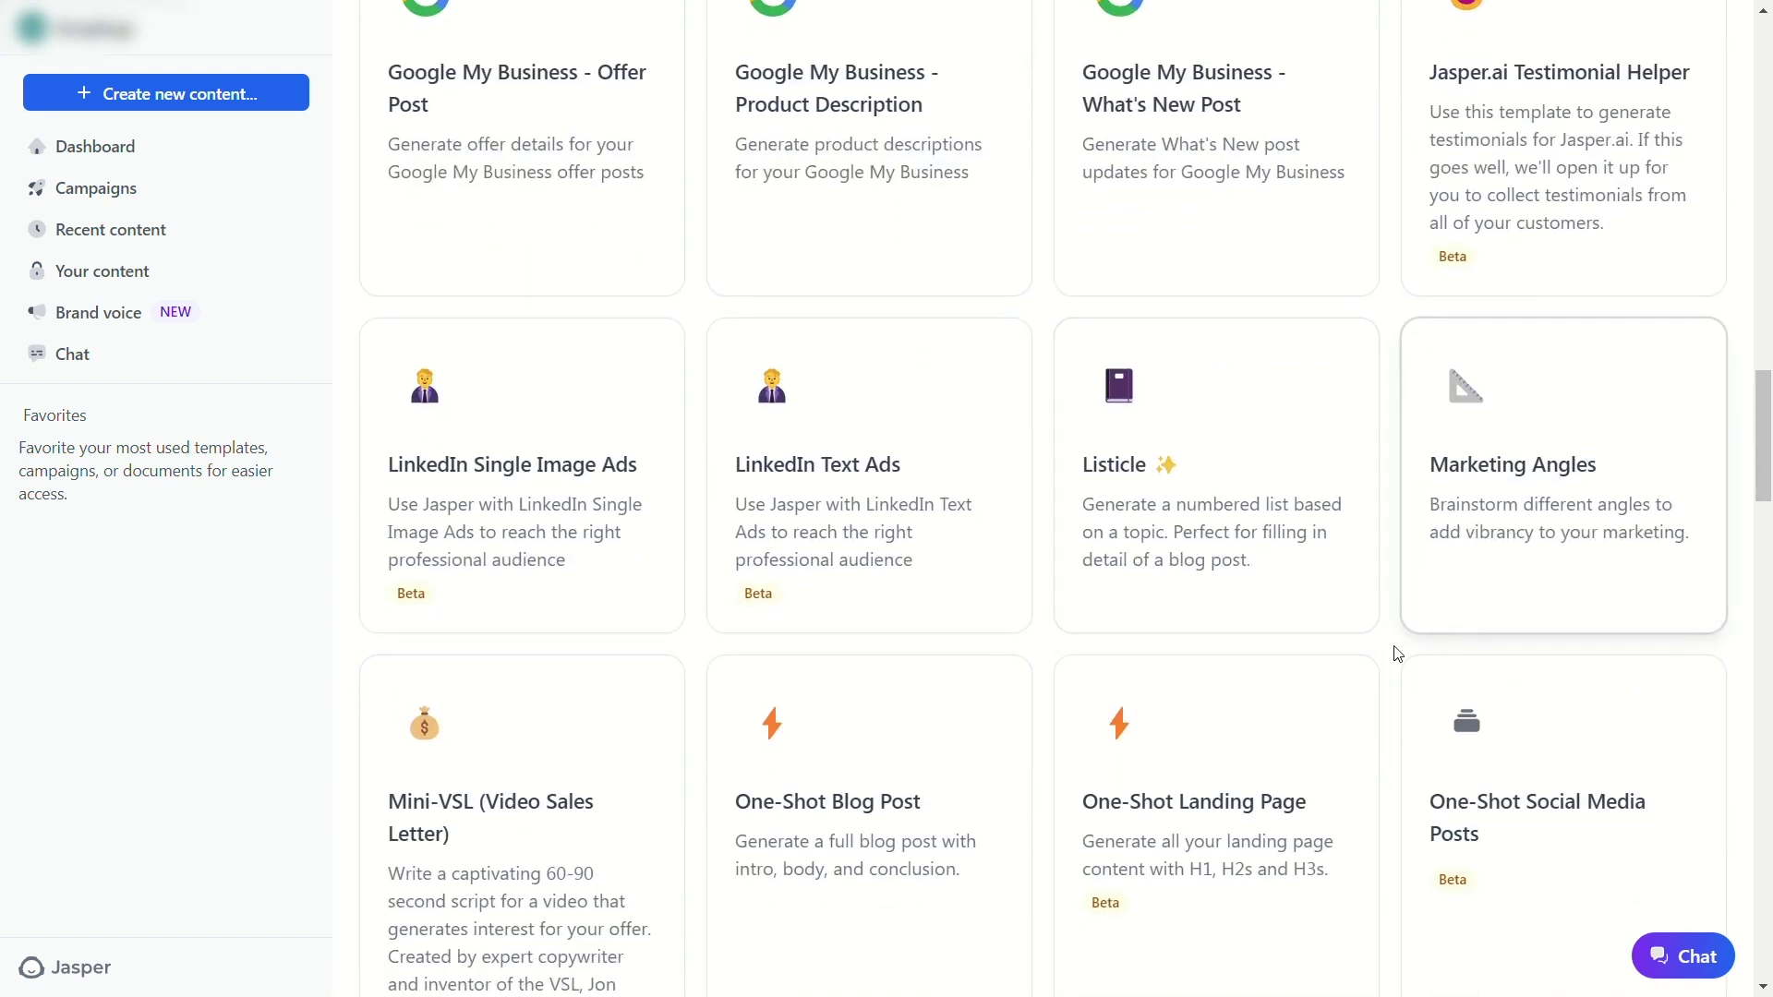
pyautogui.scroll(-2, 1396, 649)
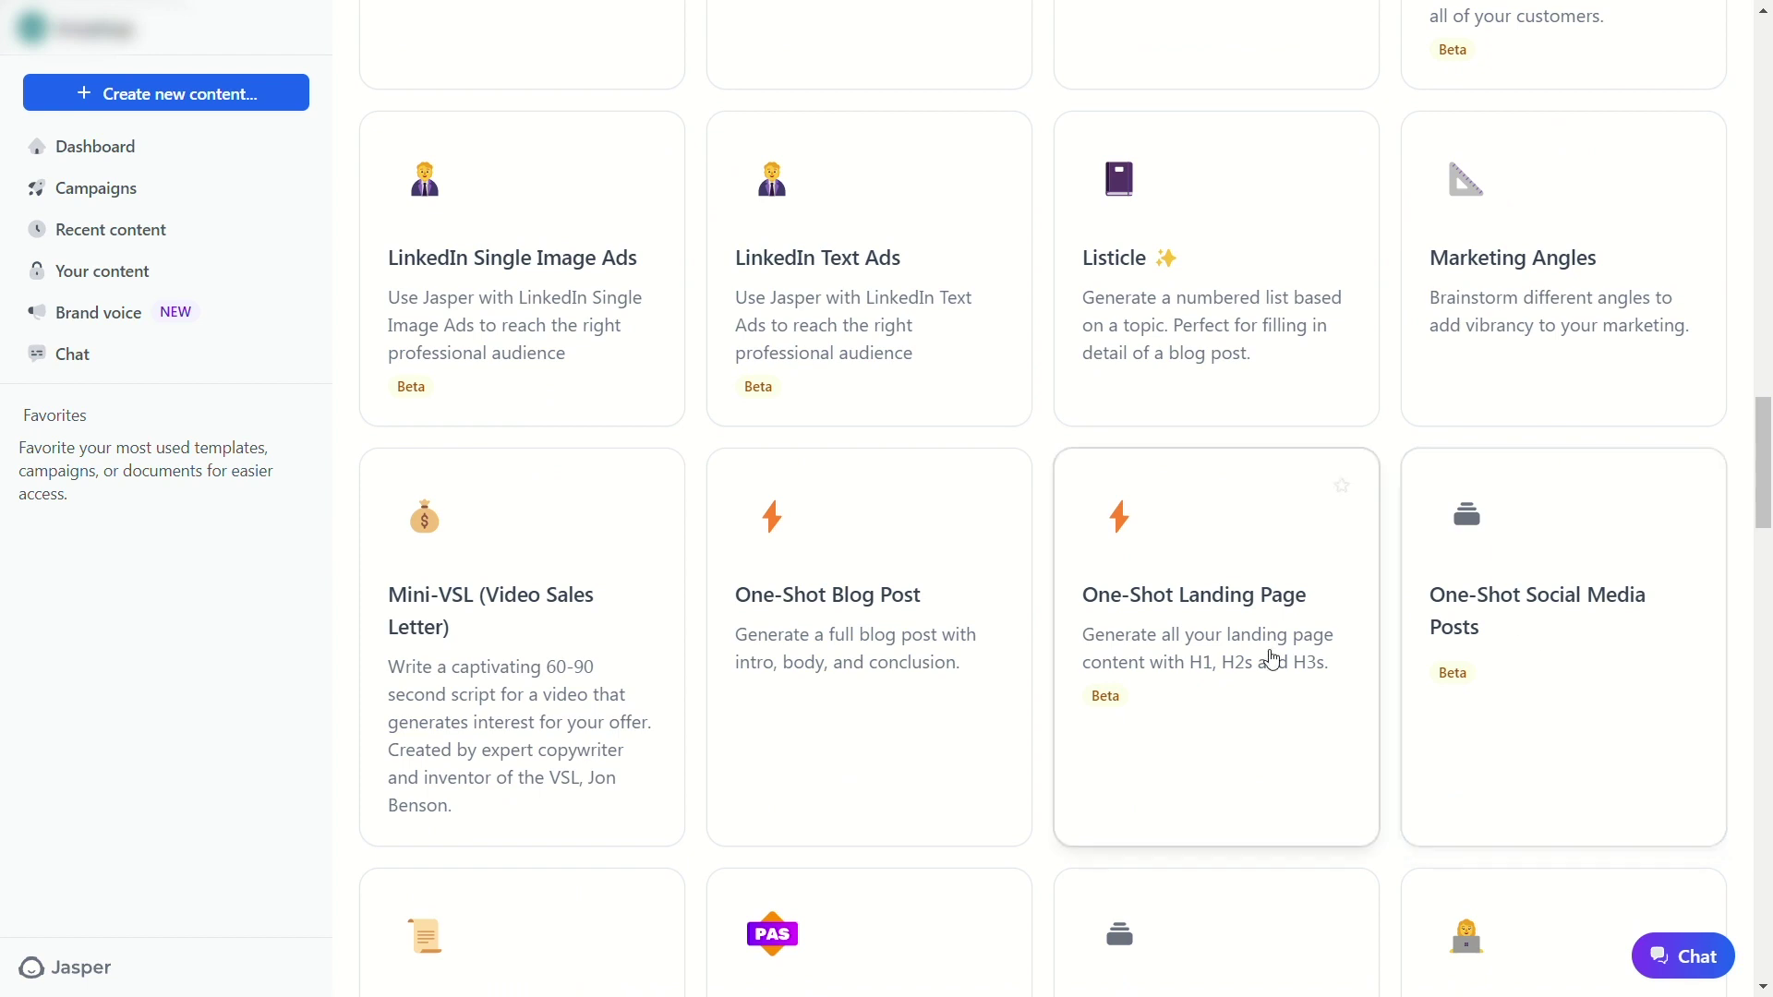
pyautogui.scroll(-2, 1272, 658)
pyautogui.scroll(-5, 1272, 659)
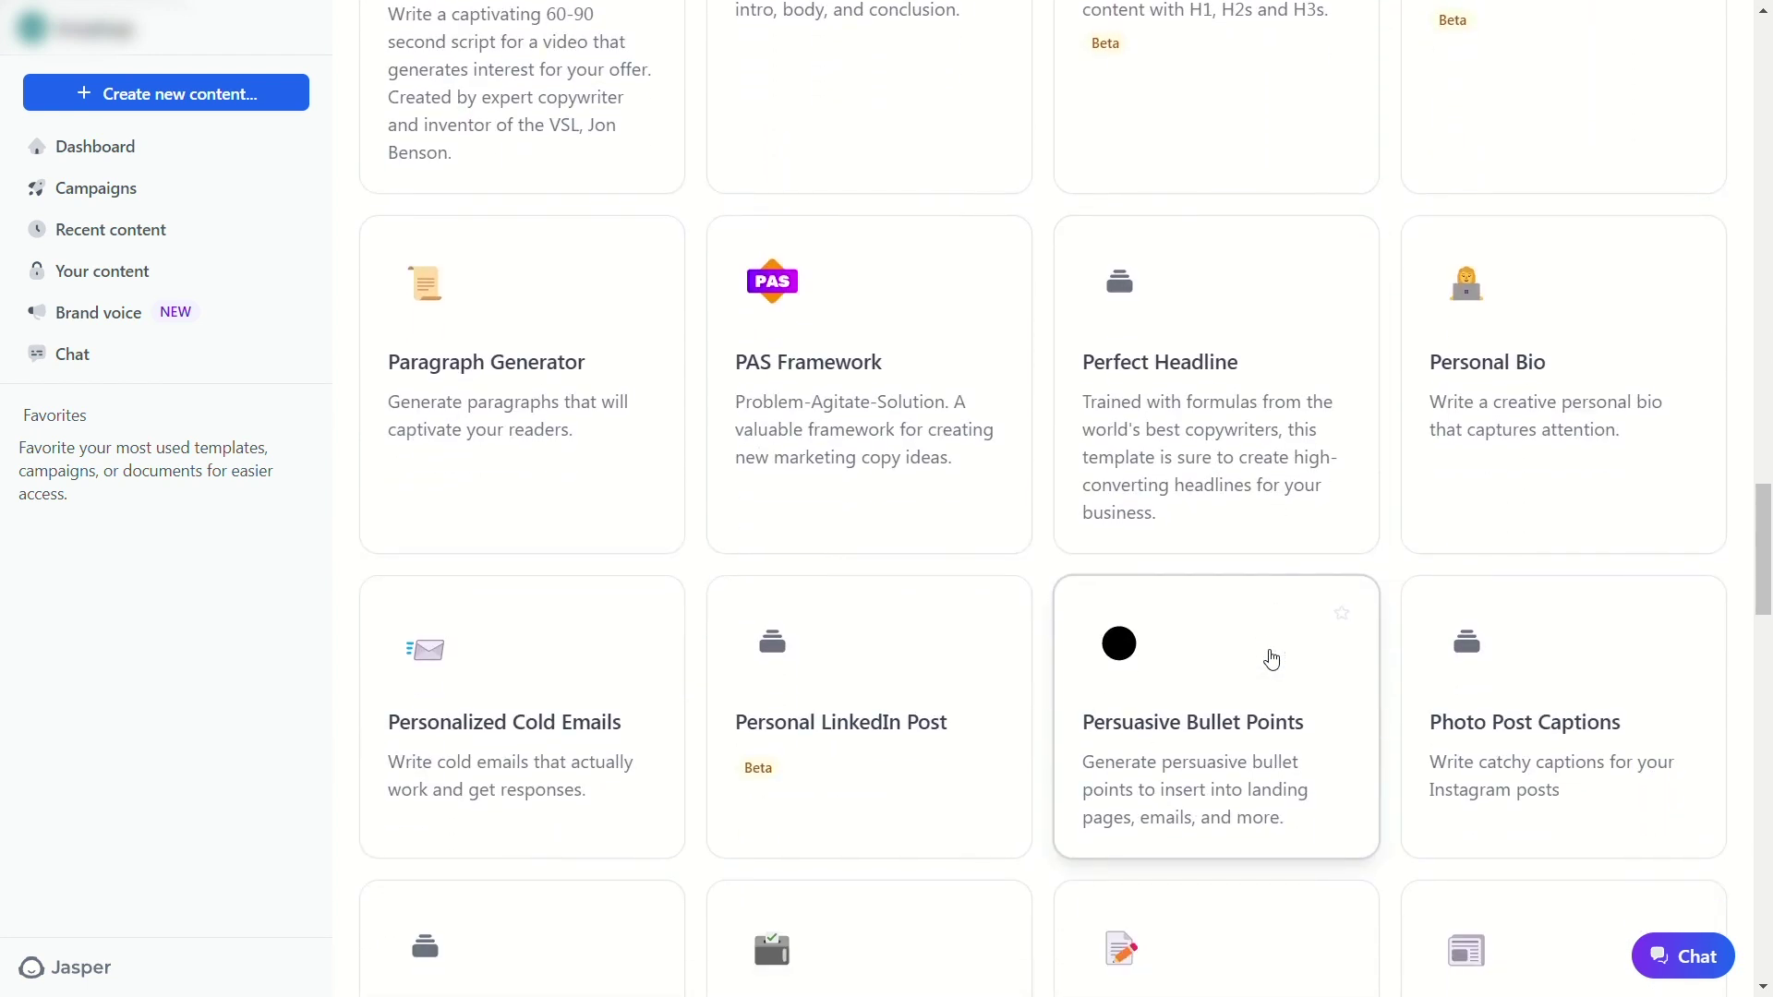
pyautogui.scroll(-3, 1141, 698)
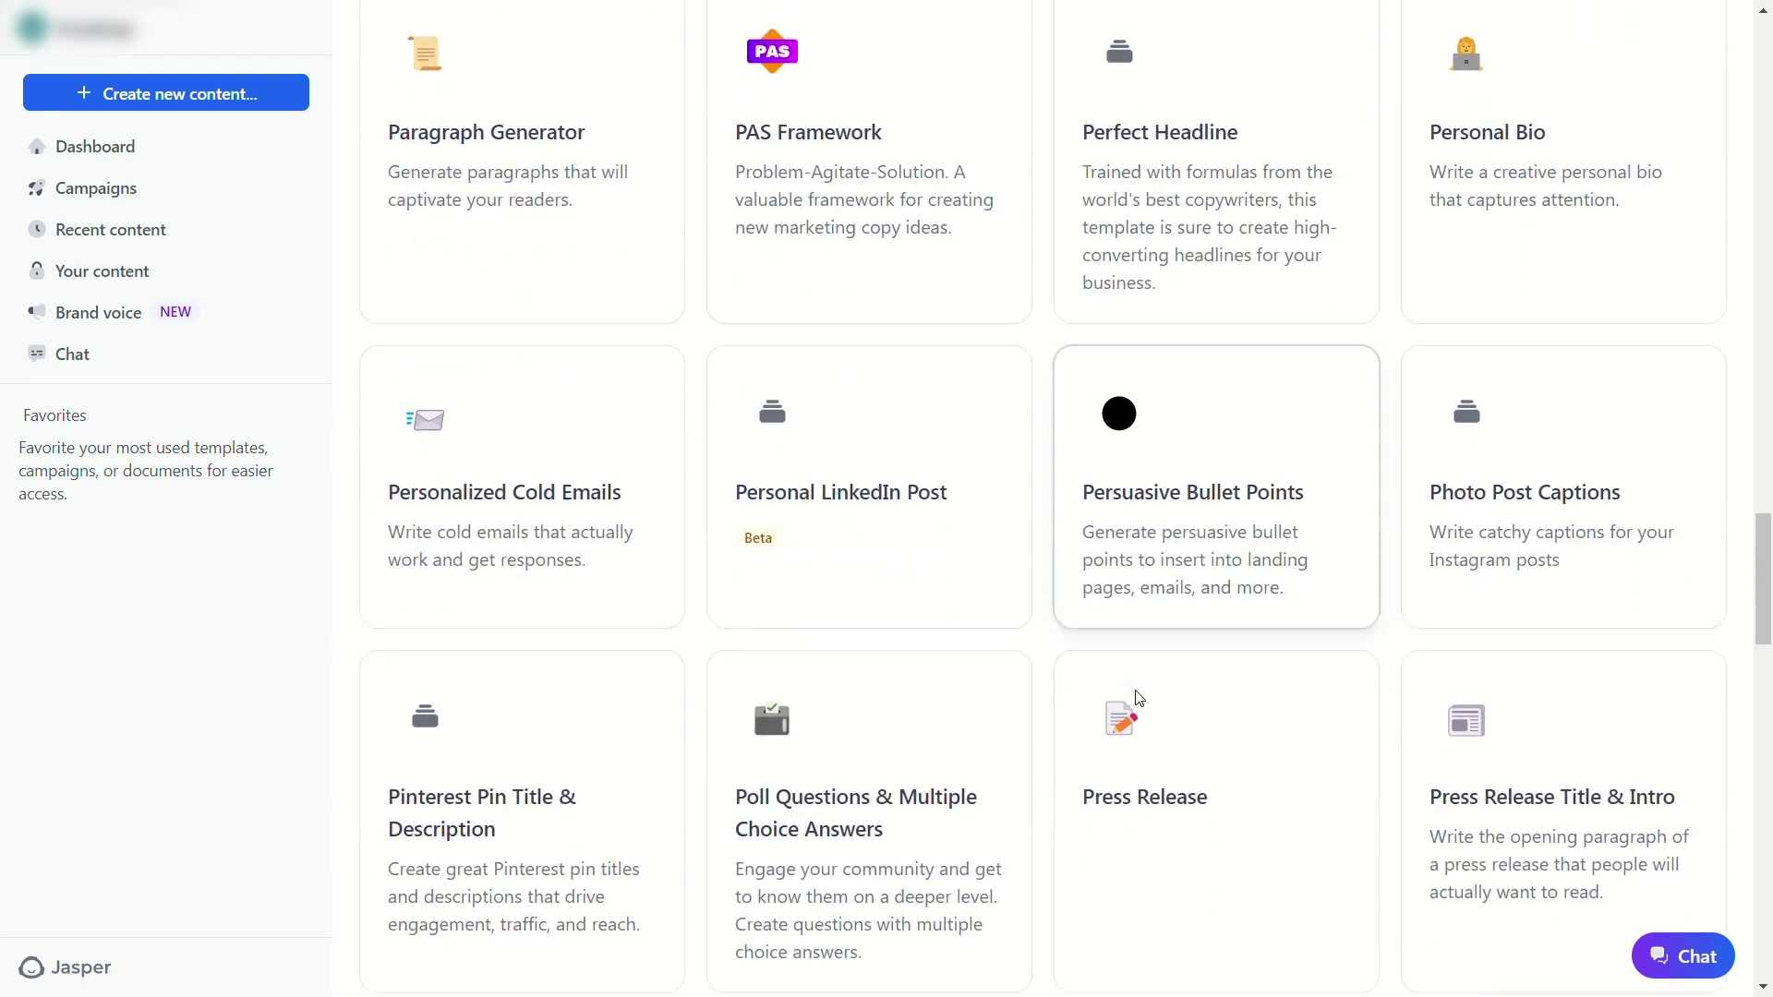
pyautogui.scroll(-5, 1143, 701)
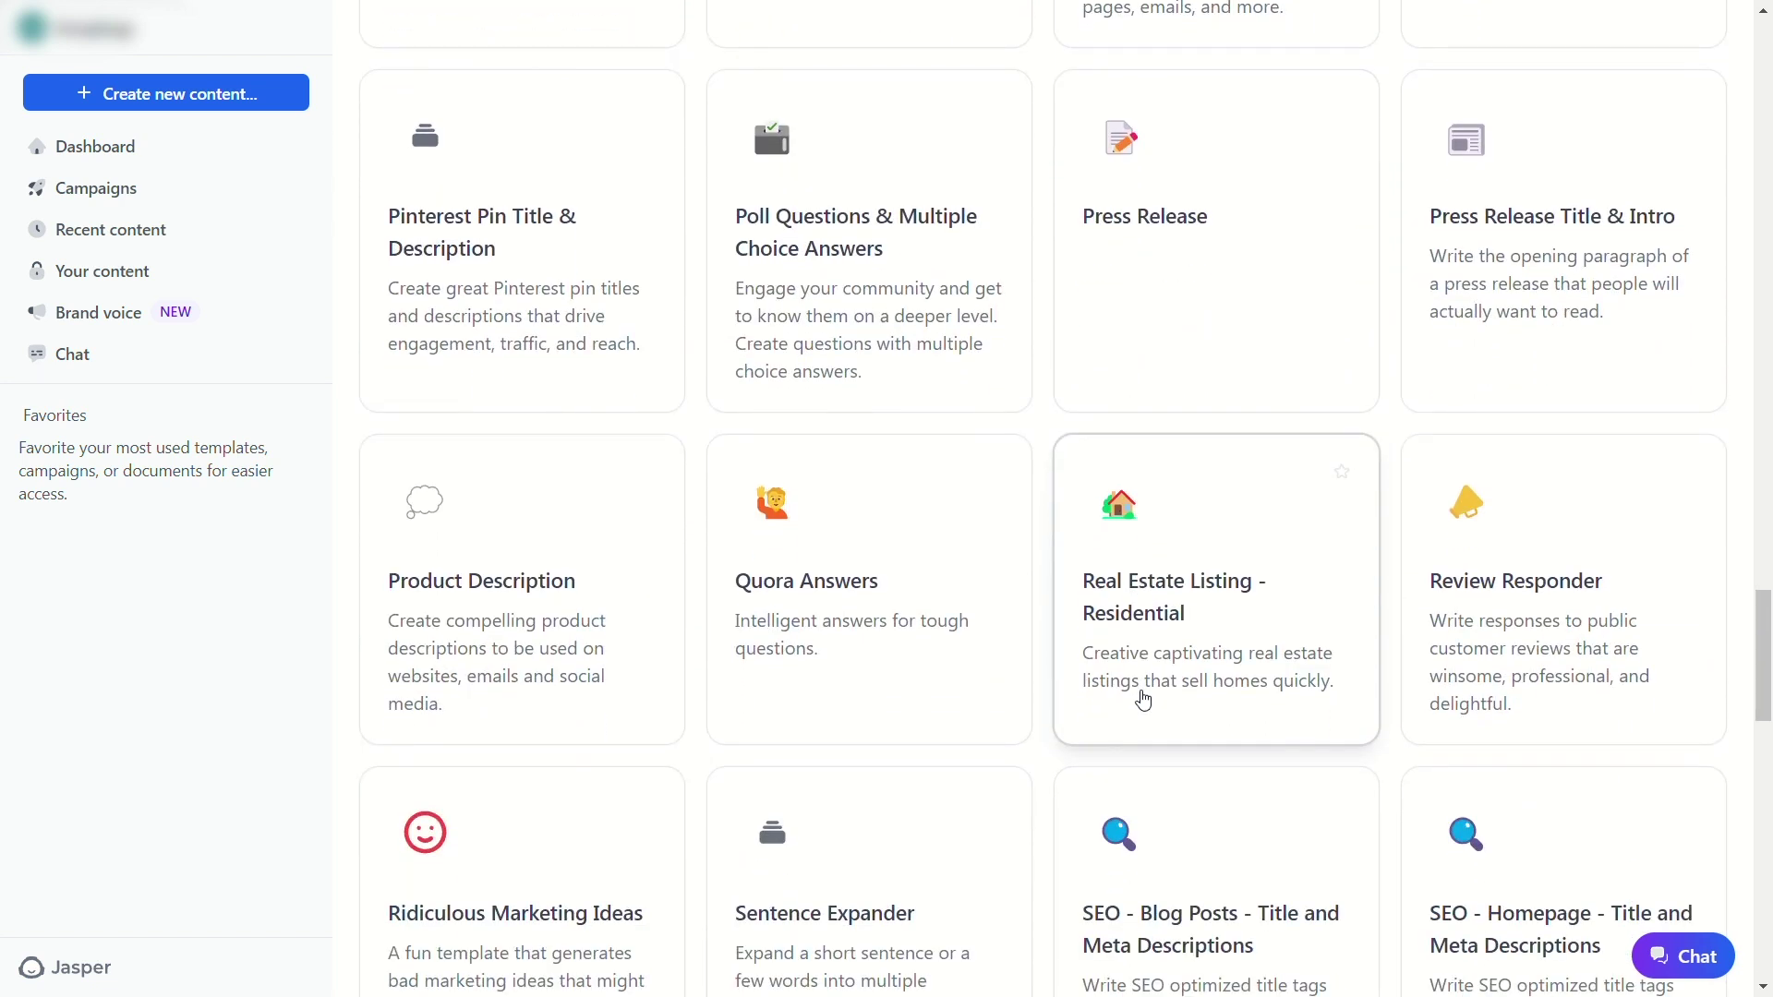
pyautogui.scroll(-4, 994, 662)
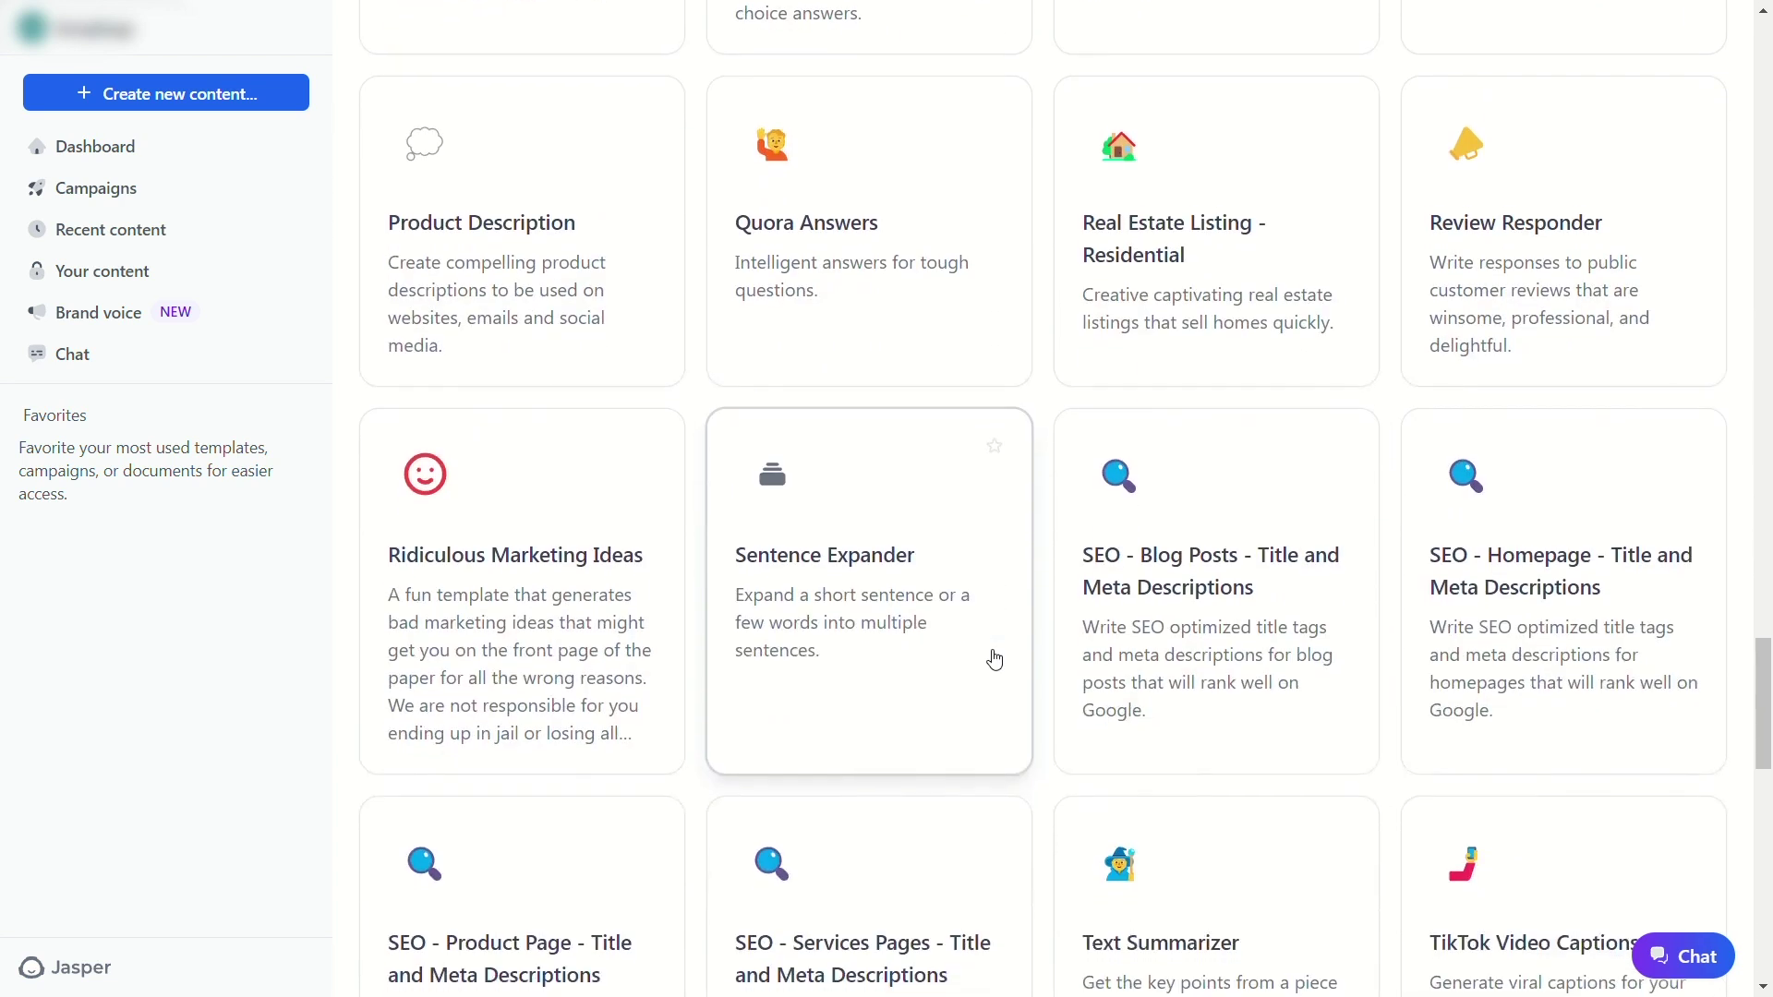
pyautogui.scroll(-3, 1239, 575)
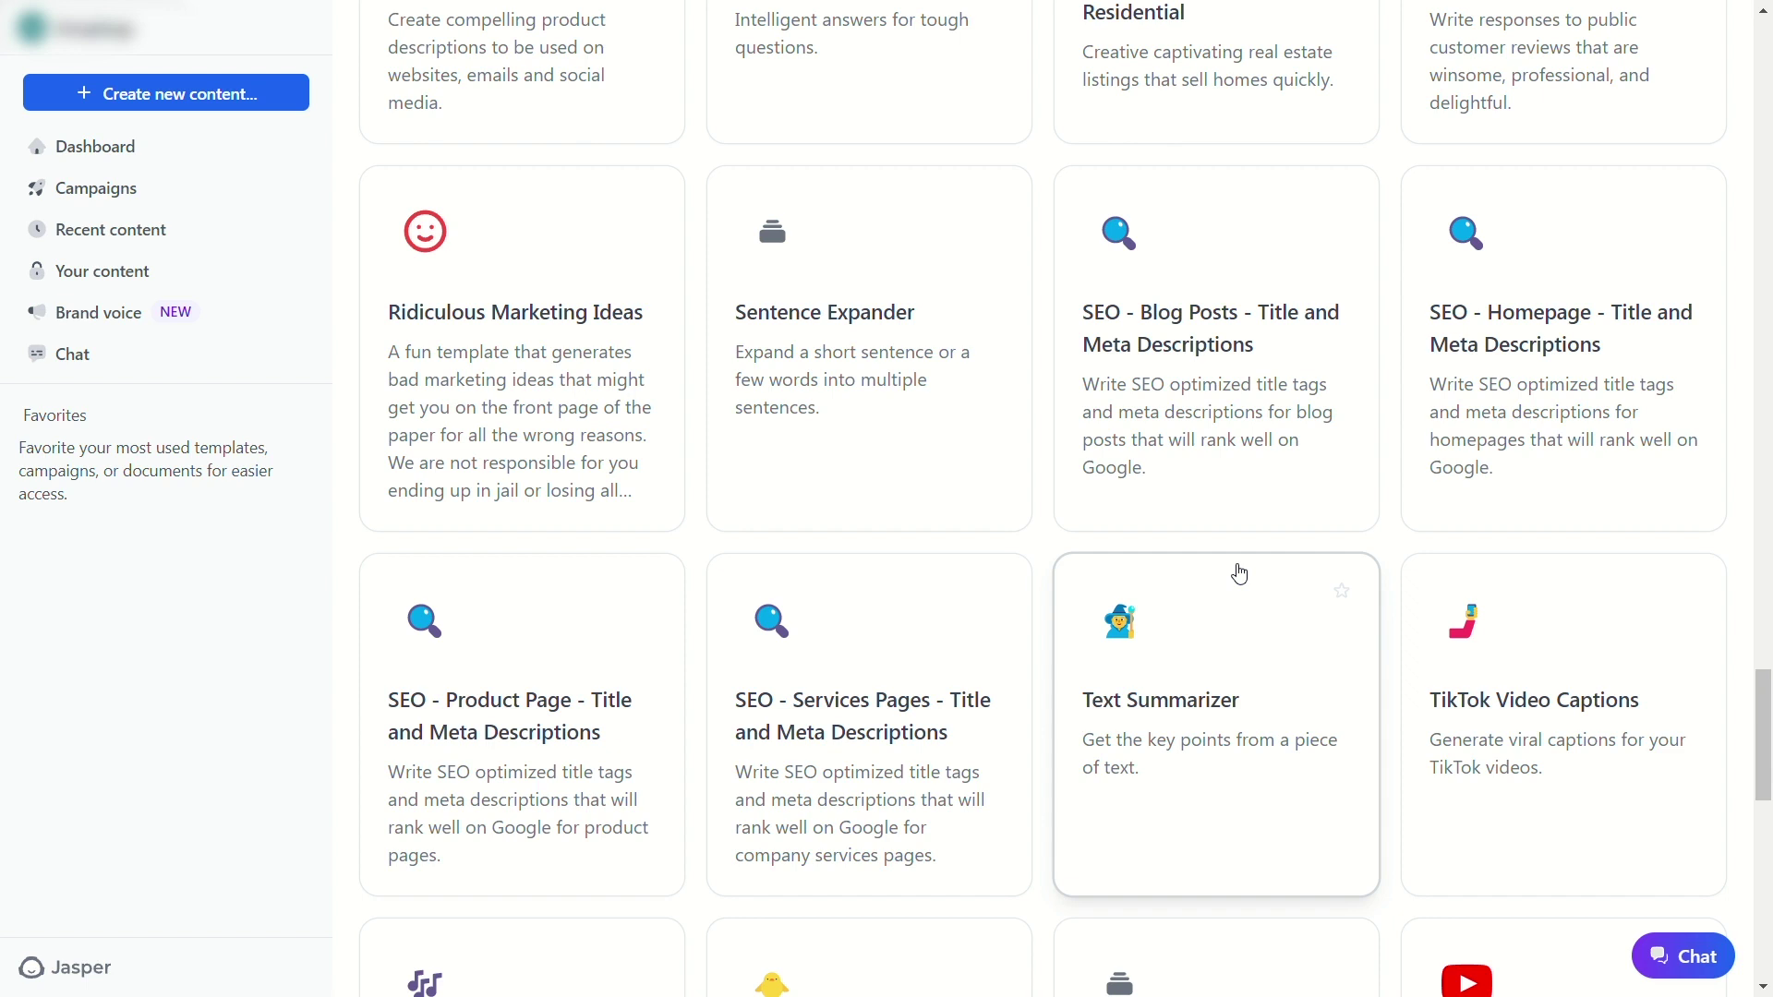
pyautogui.scroll(-1, 1366, 593)
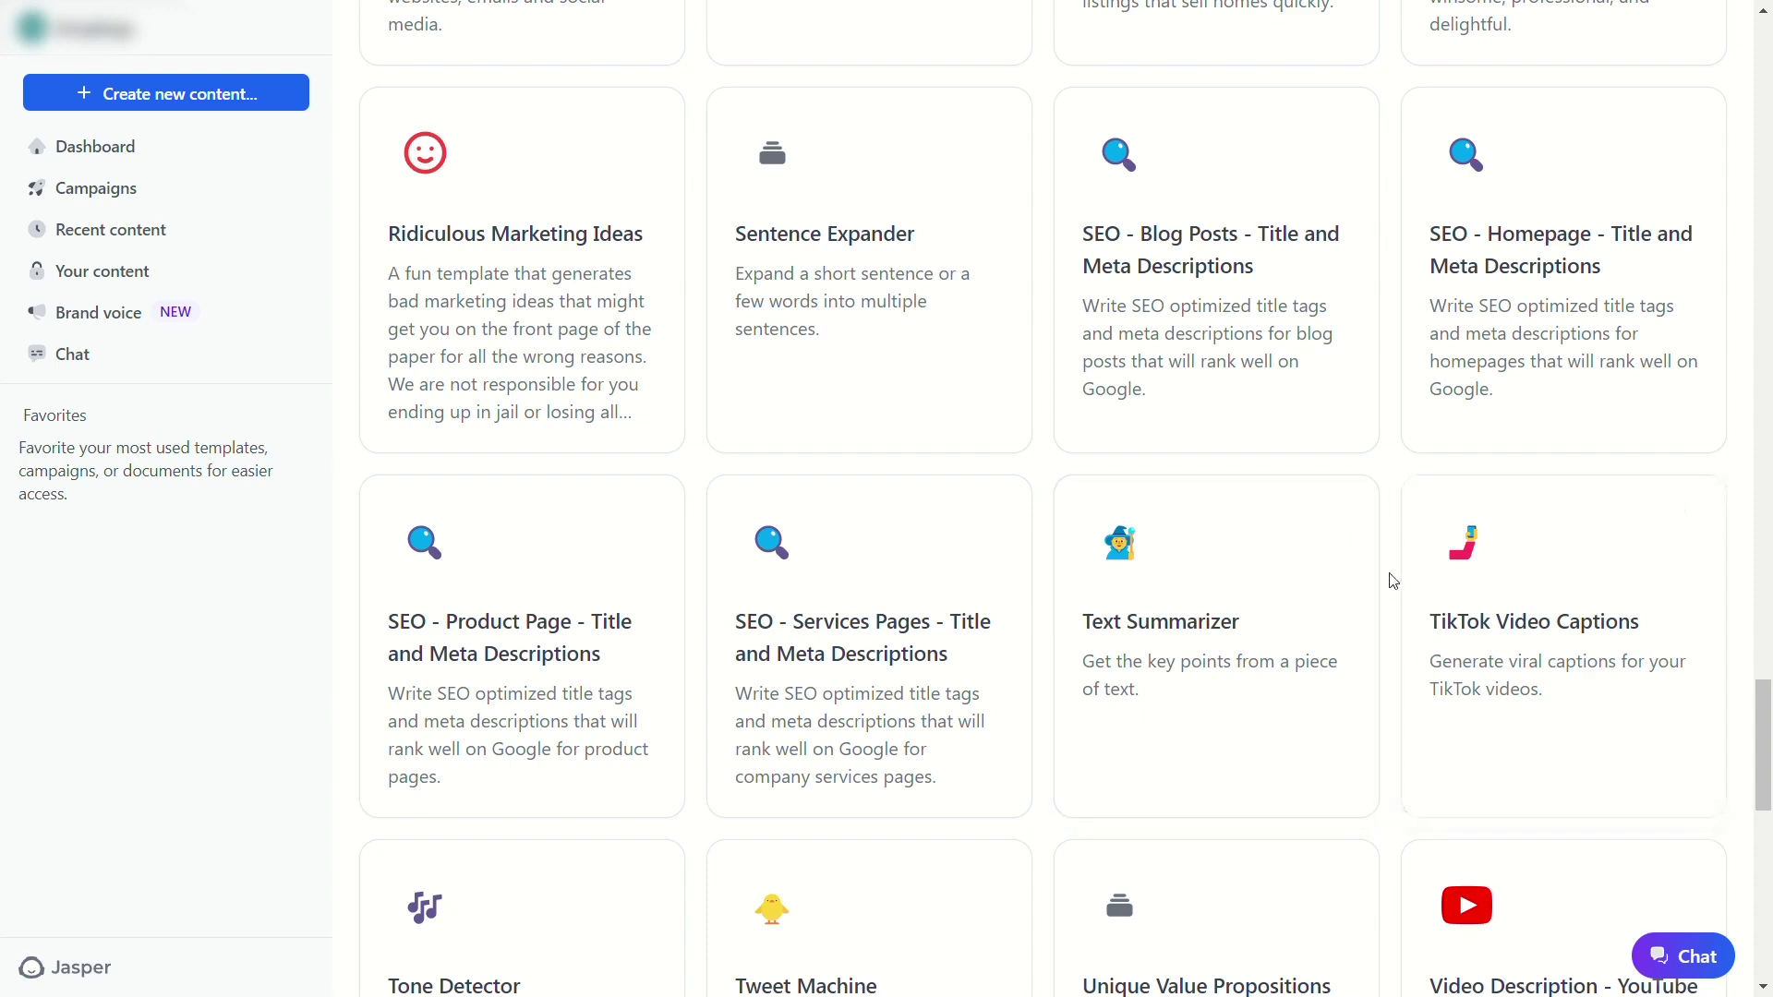
pyautogui.scroll(-2, 1483, 646)
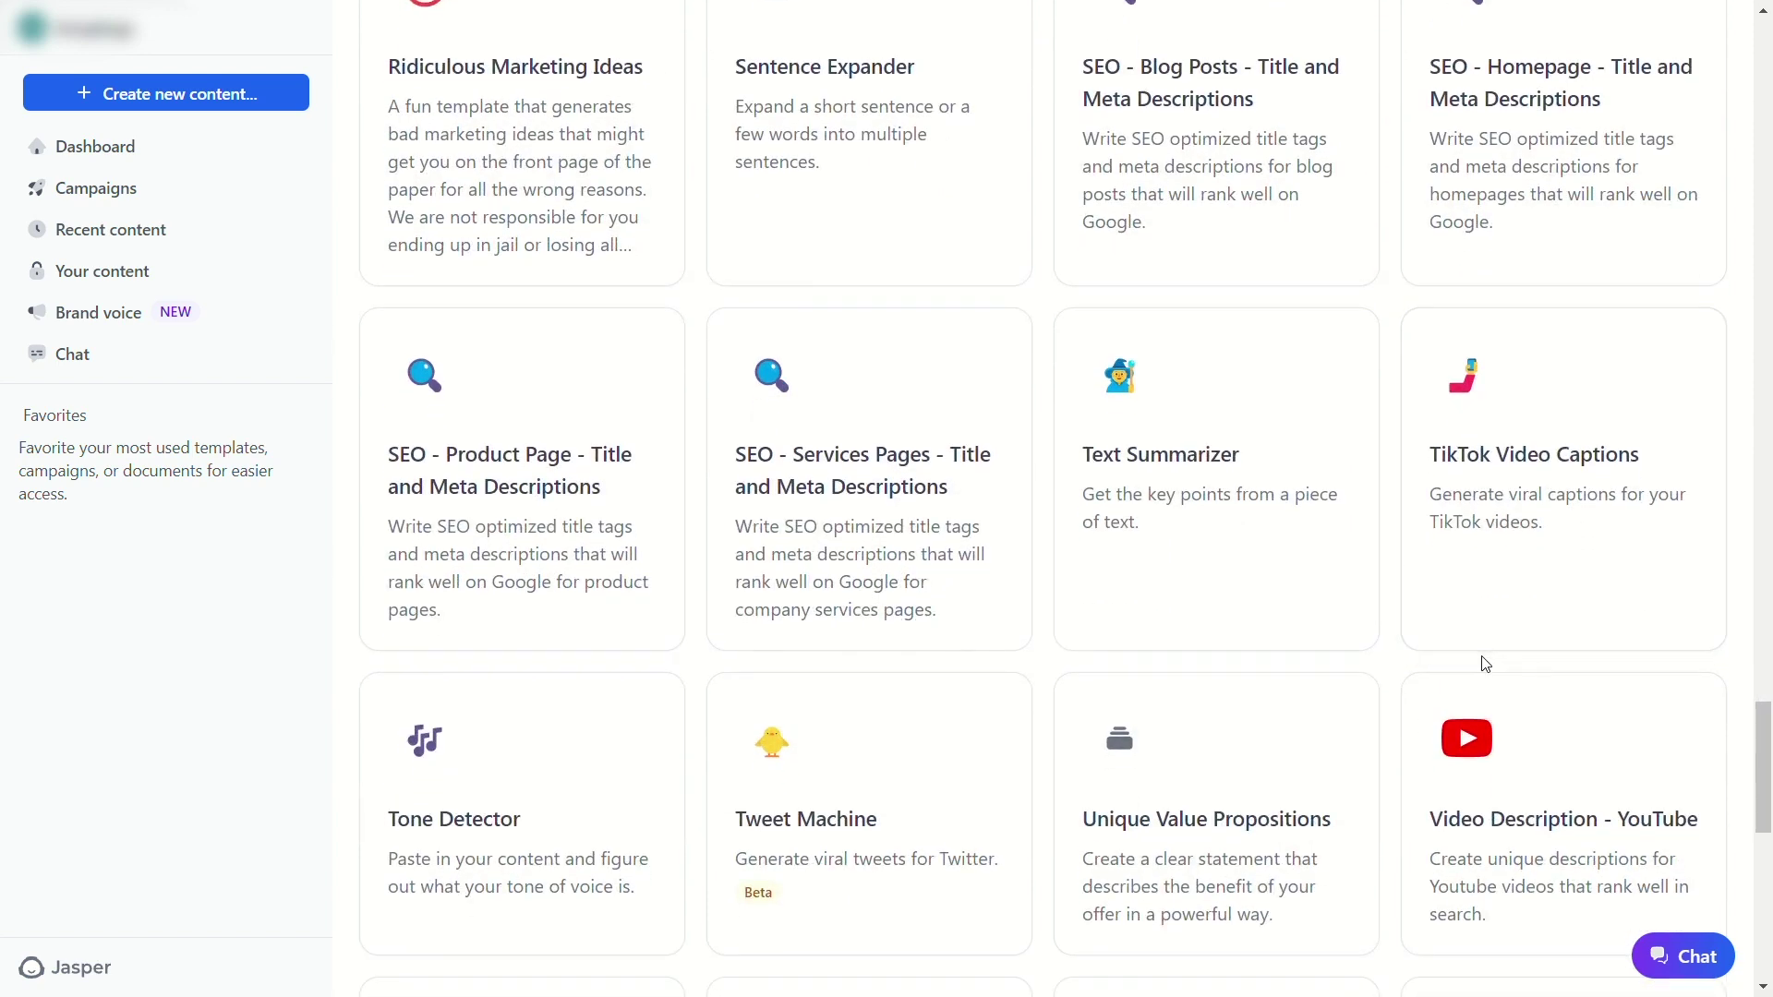
pyautogui.scroll(-5, 1551, 479)
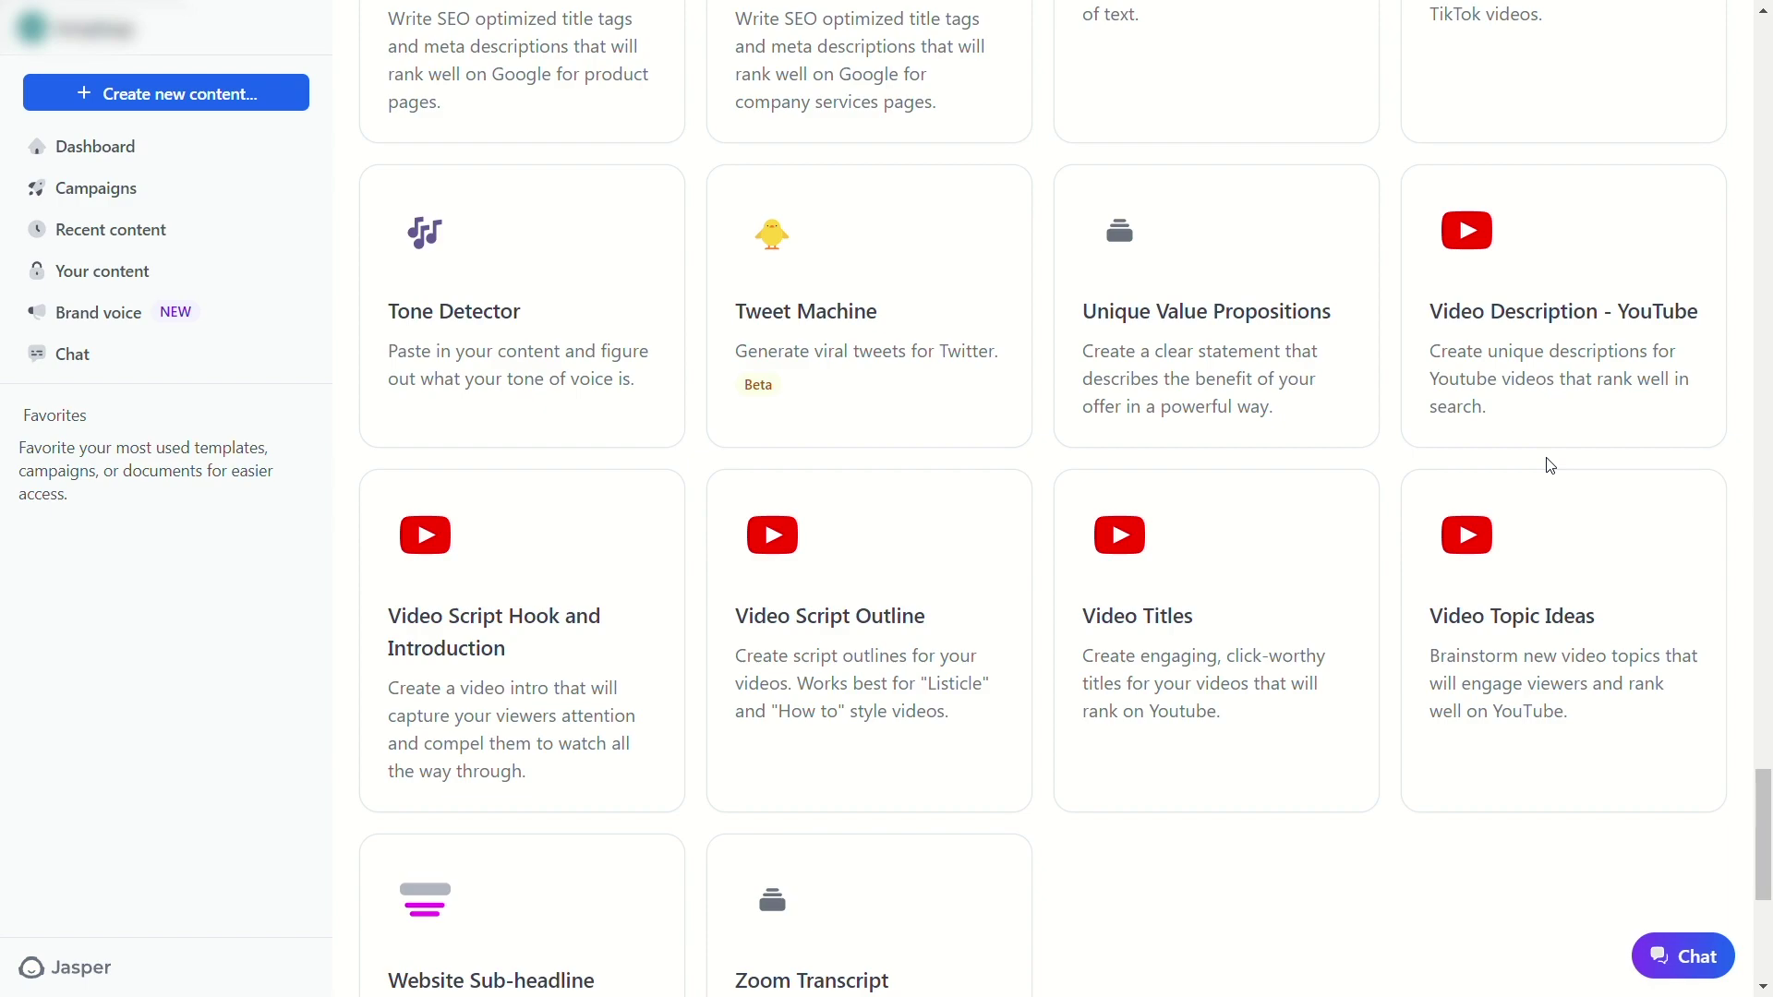
# - Open the Dynamic Template and create a template from the suggested "Product launch" prompt
pyautogui.scroll(20, 1551, 466)
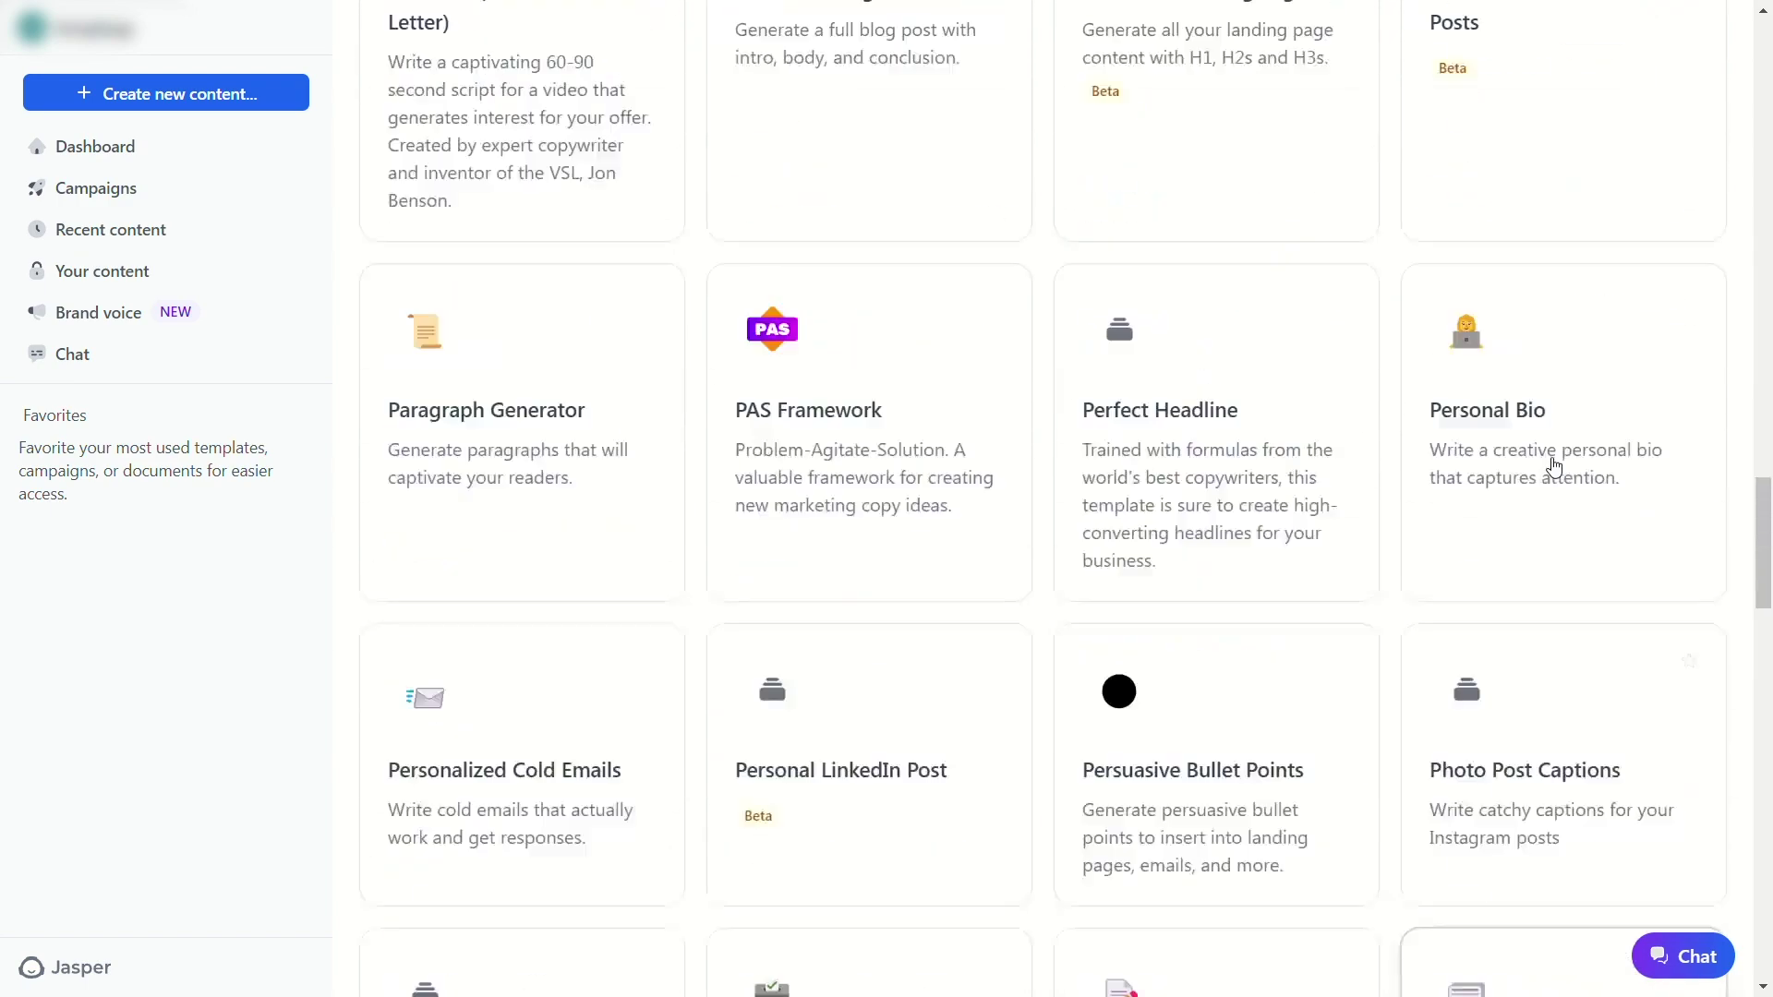
pyautogui.scroll(20, 1554, 468)
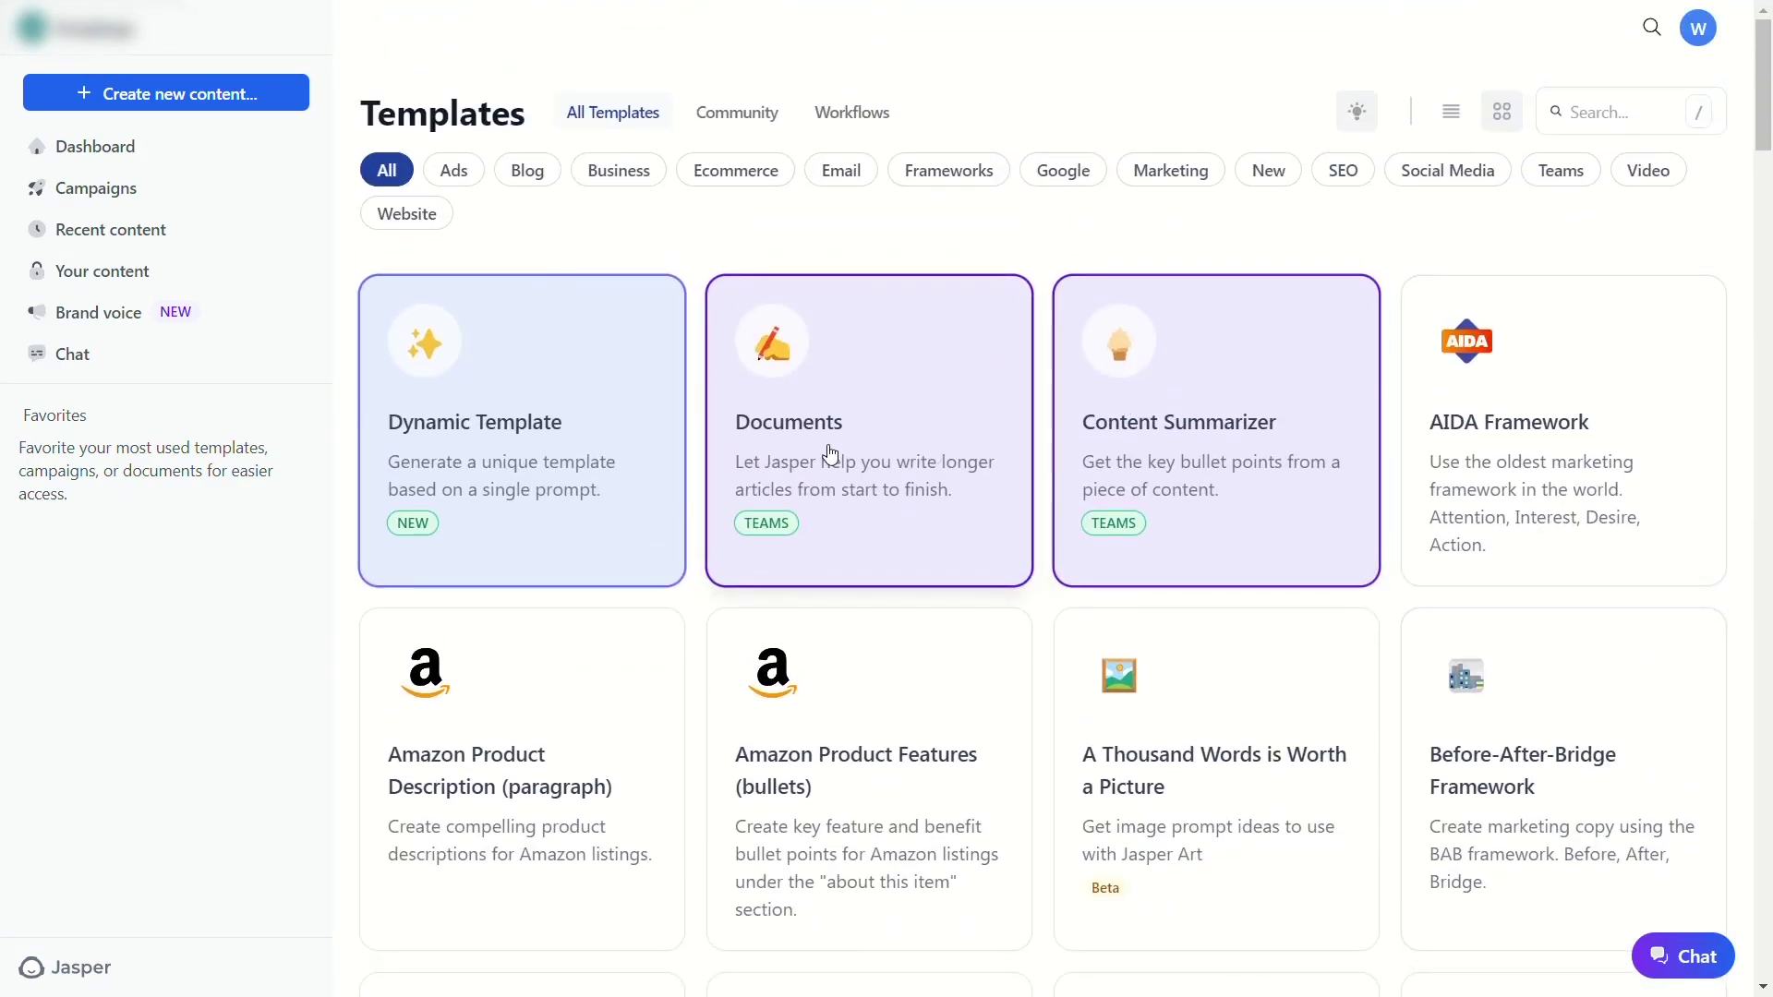
pyautogui.click(605, 455)
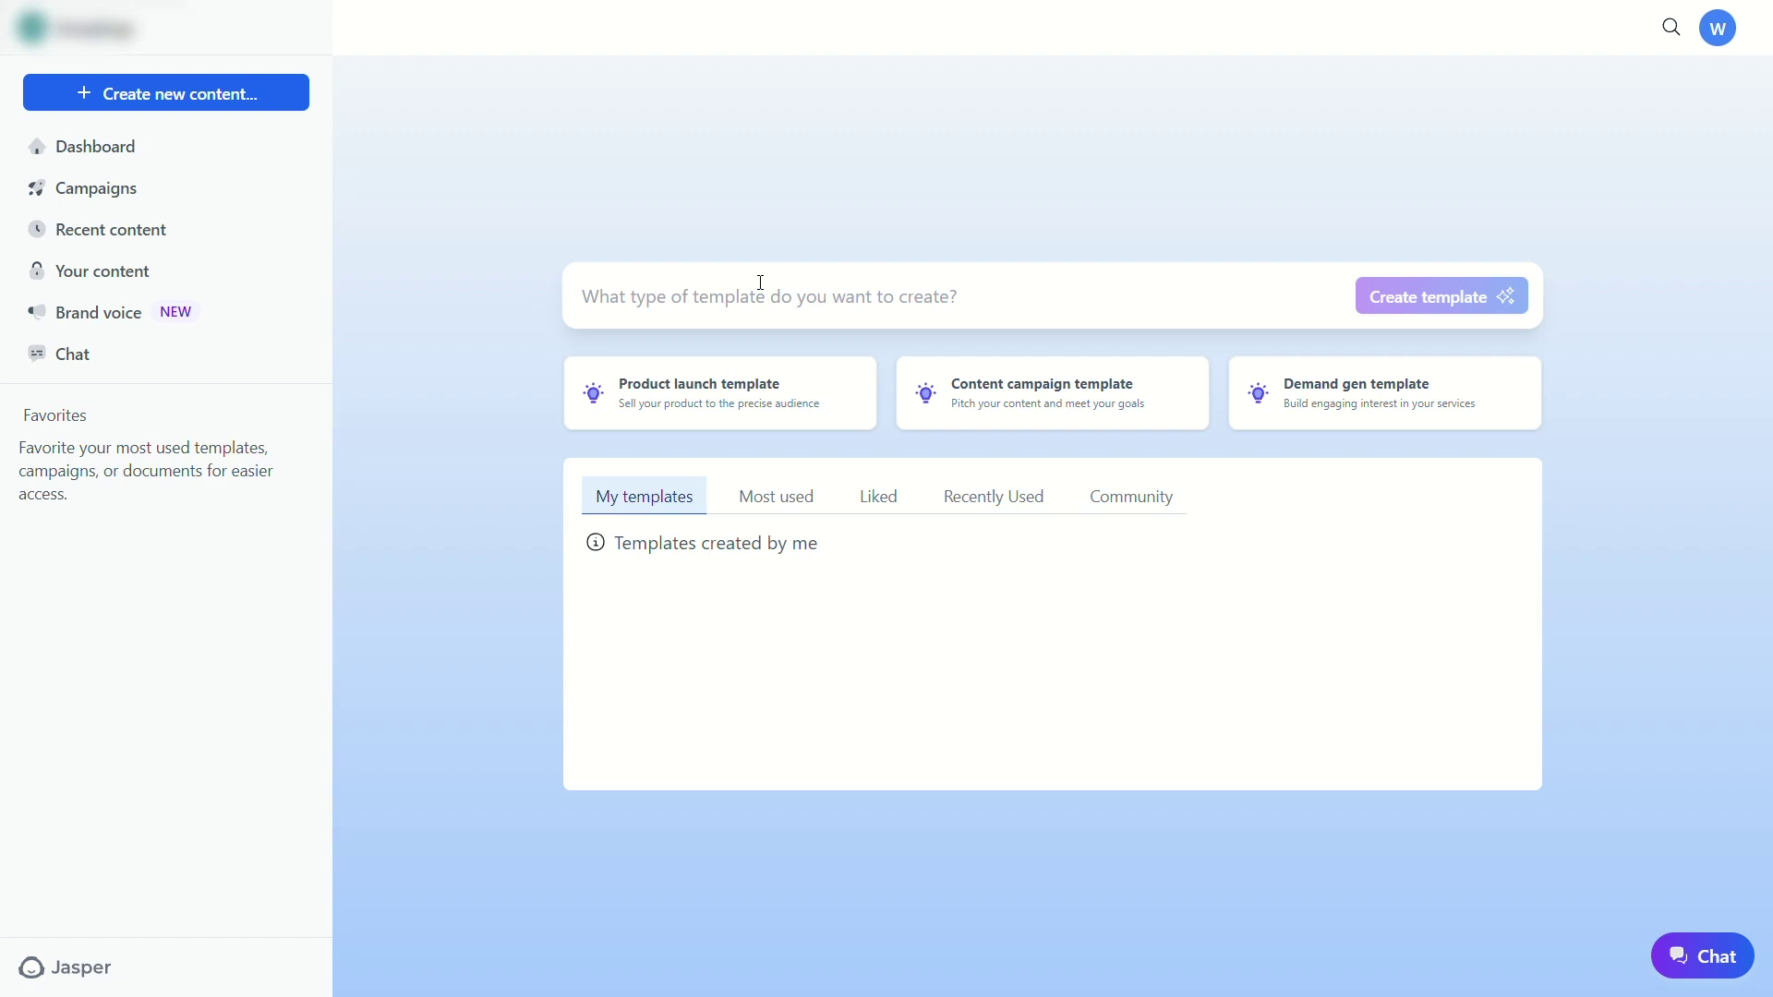
pyautogui.click(786, 427)
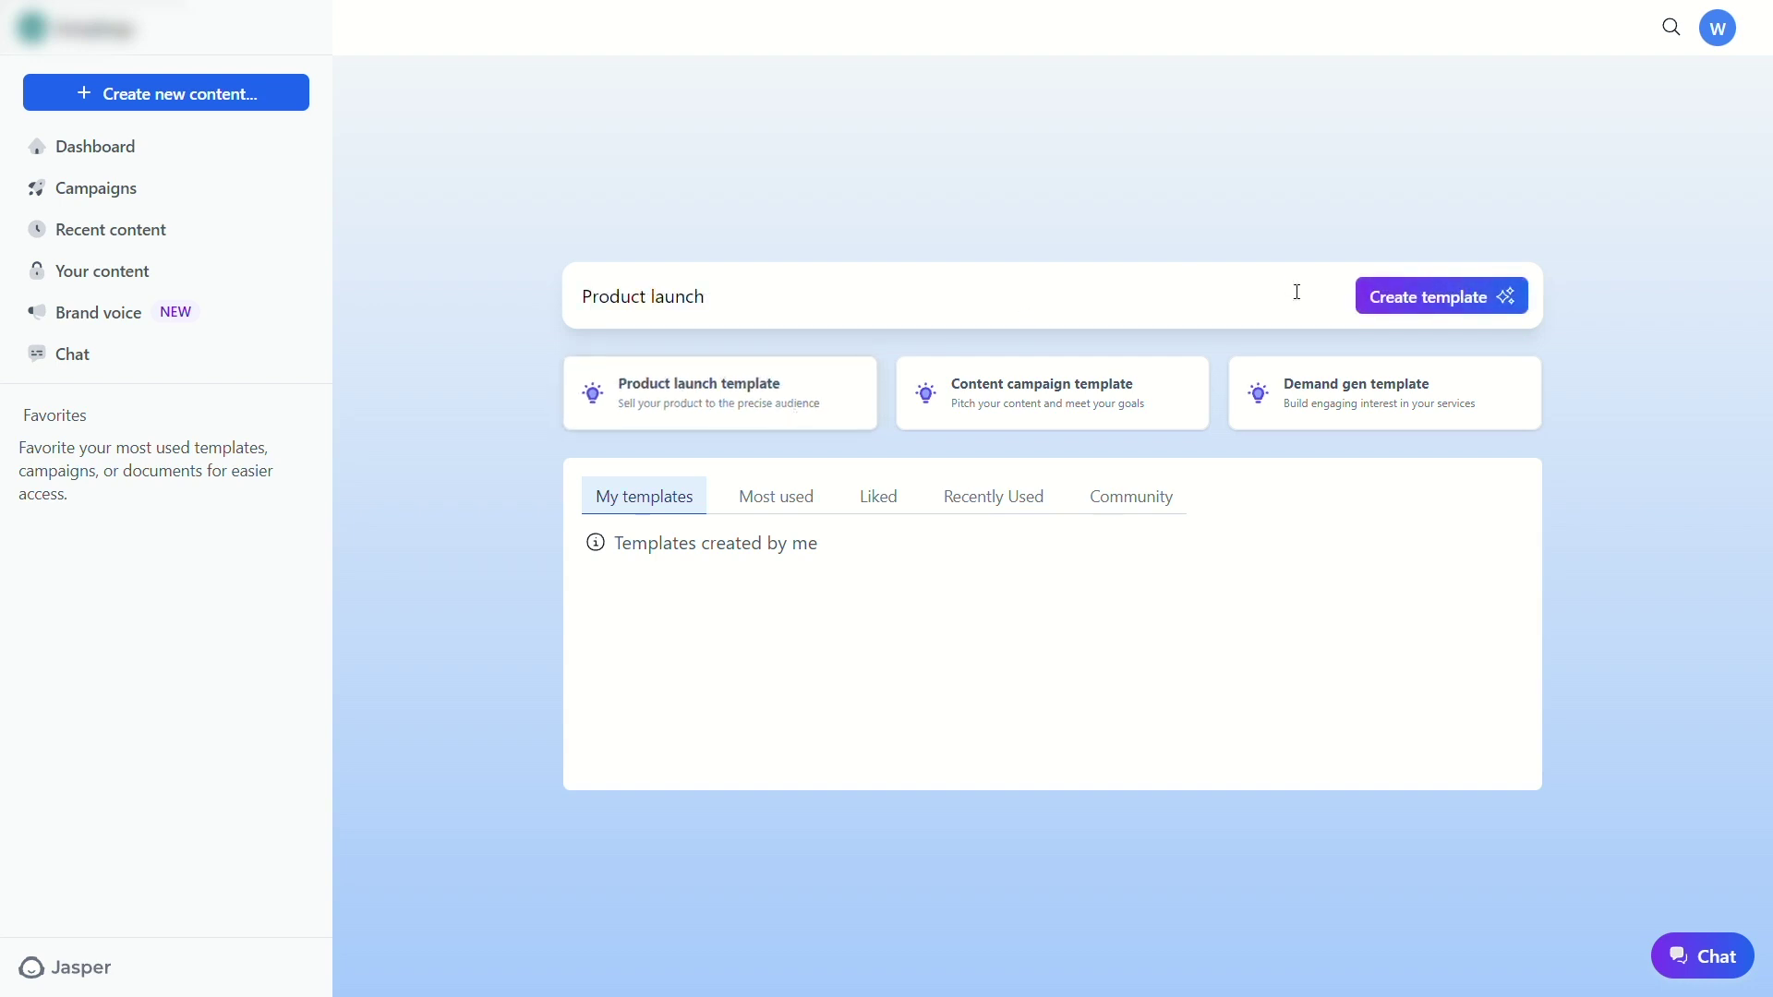
pyautogui.click(1386, 301)
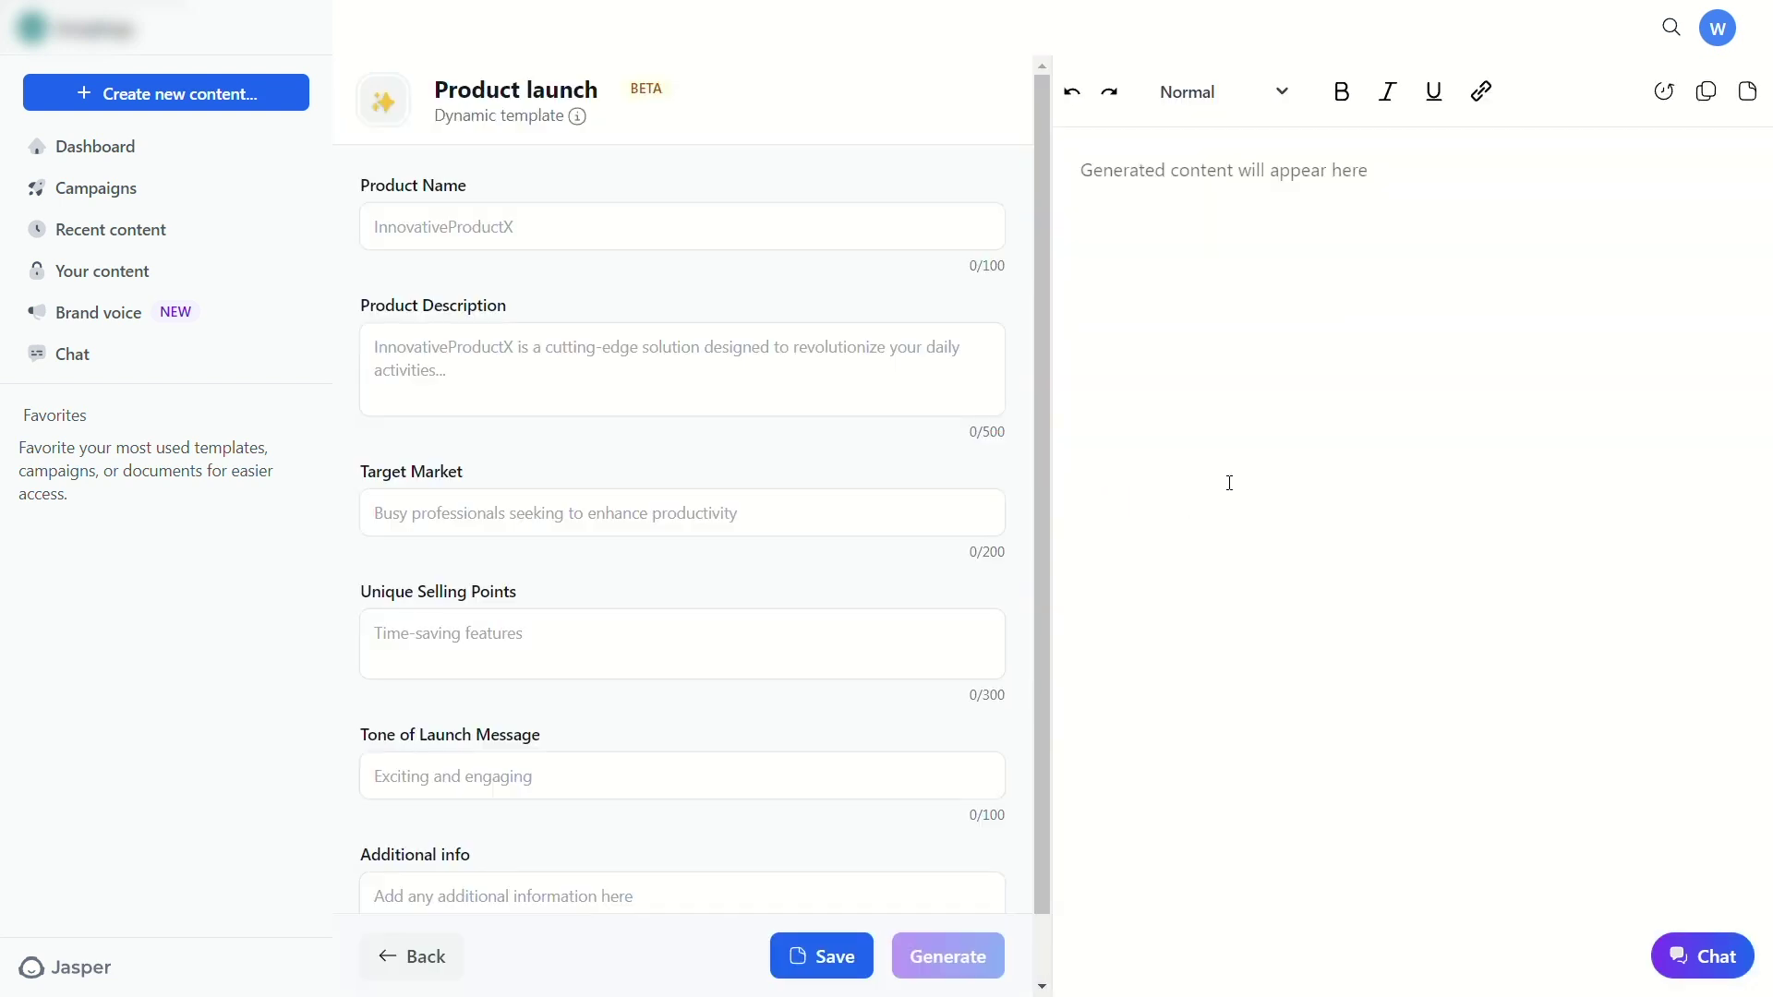
# - Fill in the product launch form for Adspire Agency, targeting small businesses and franchisees in an exciting, funny, relatable tone with a free first month, and generate it
pyautogui.scroll(-1, 961, 467)
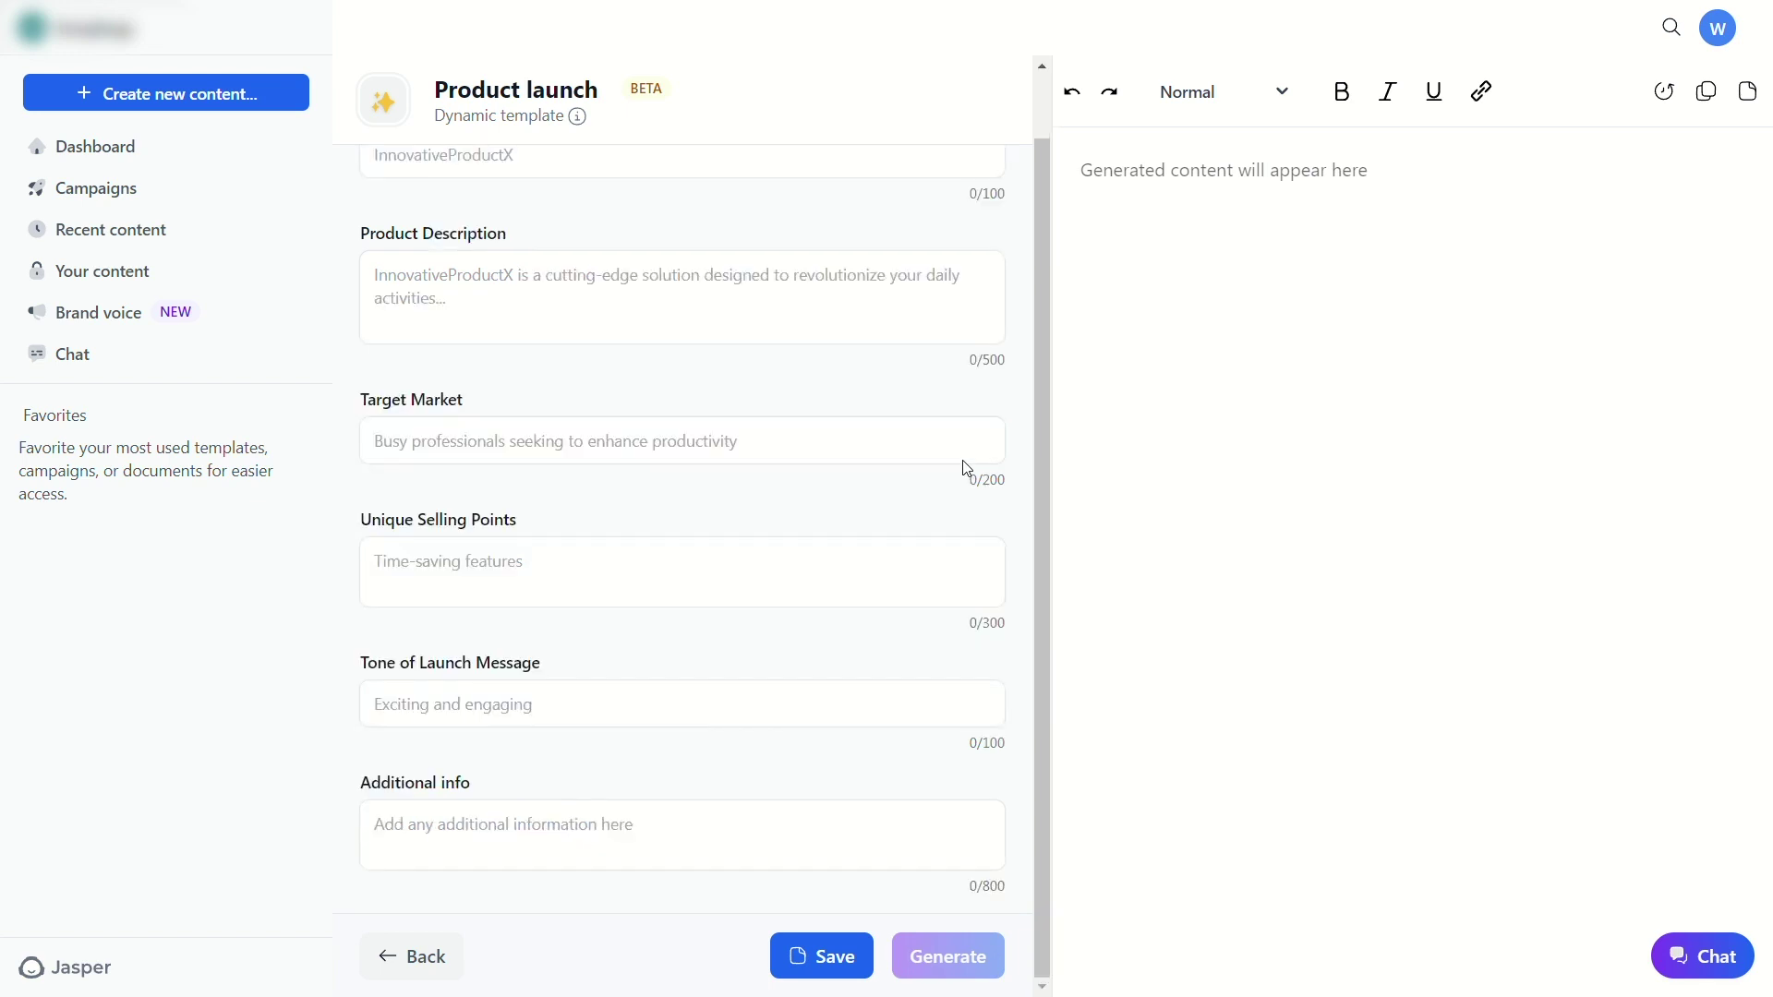
pyautogui.scroll(1, 967, 468)
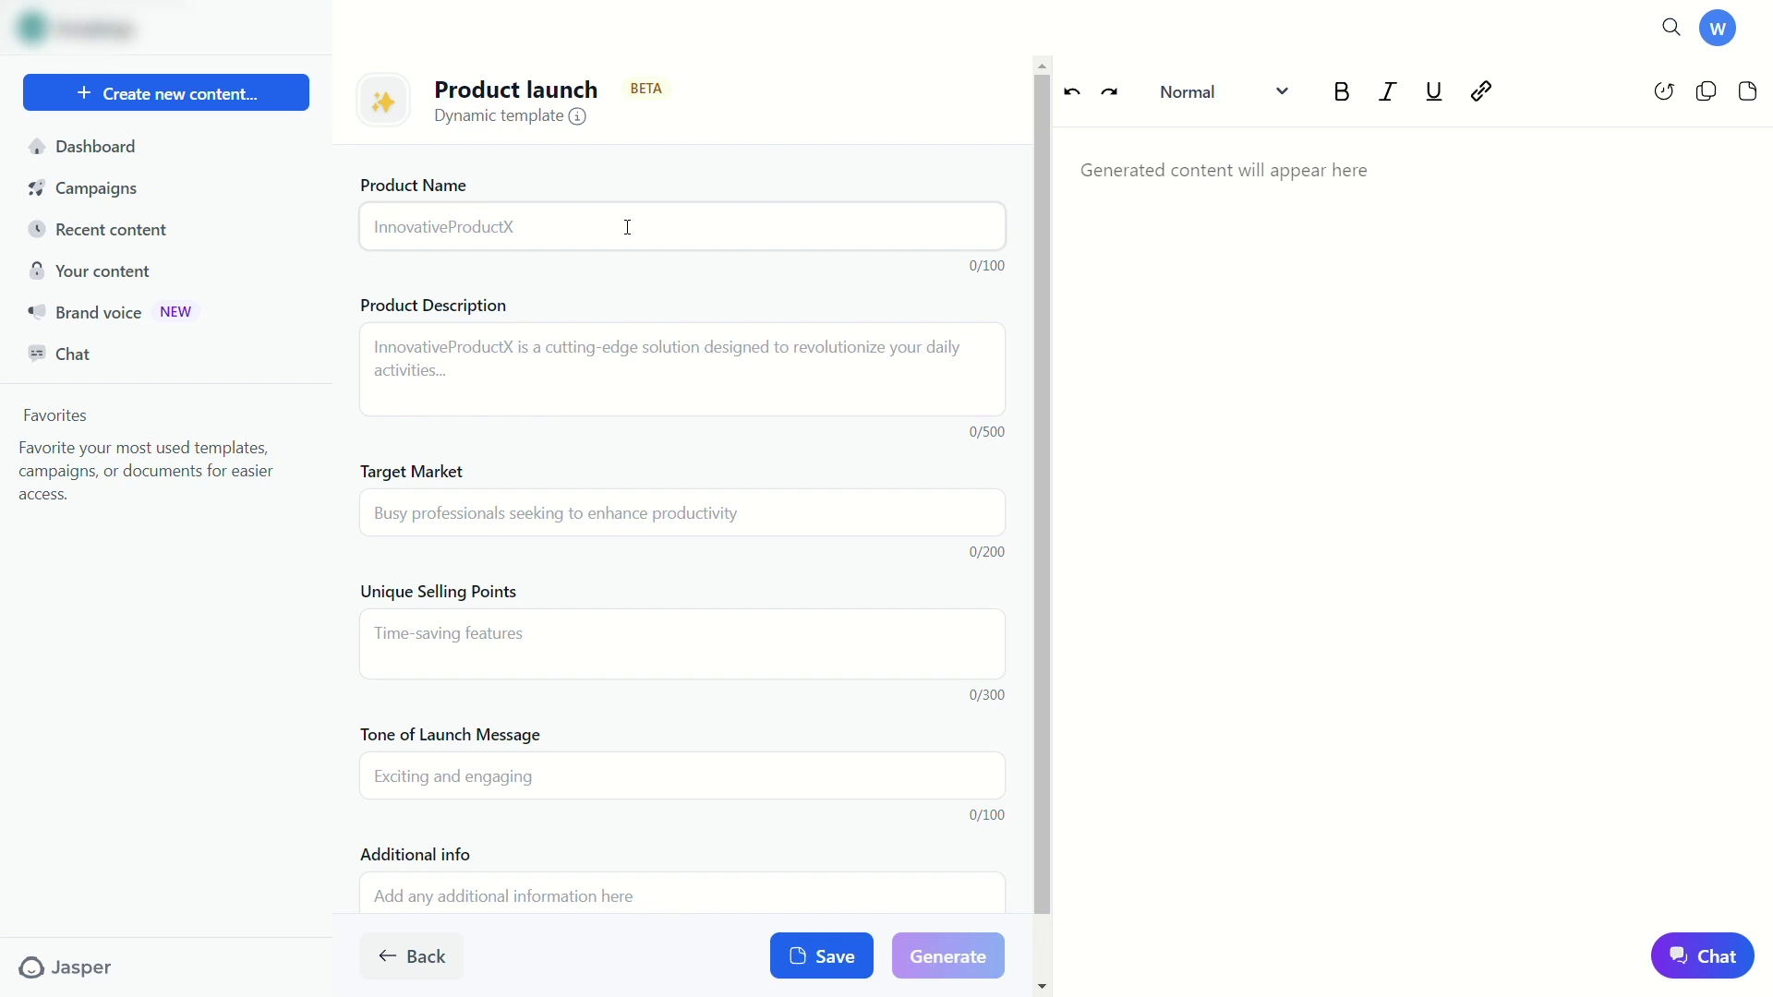
pyautogui.click(628, 227)
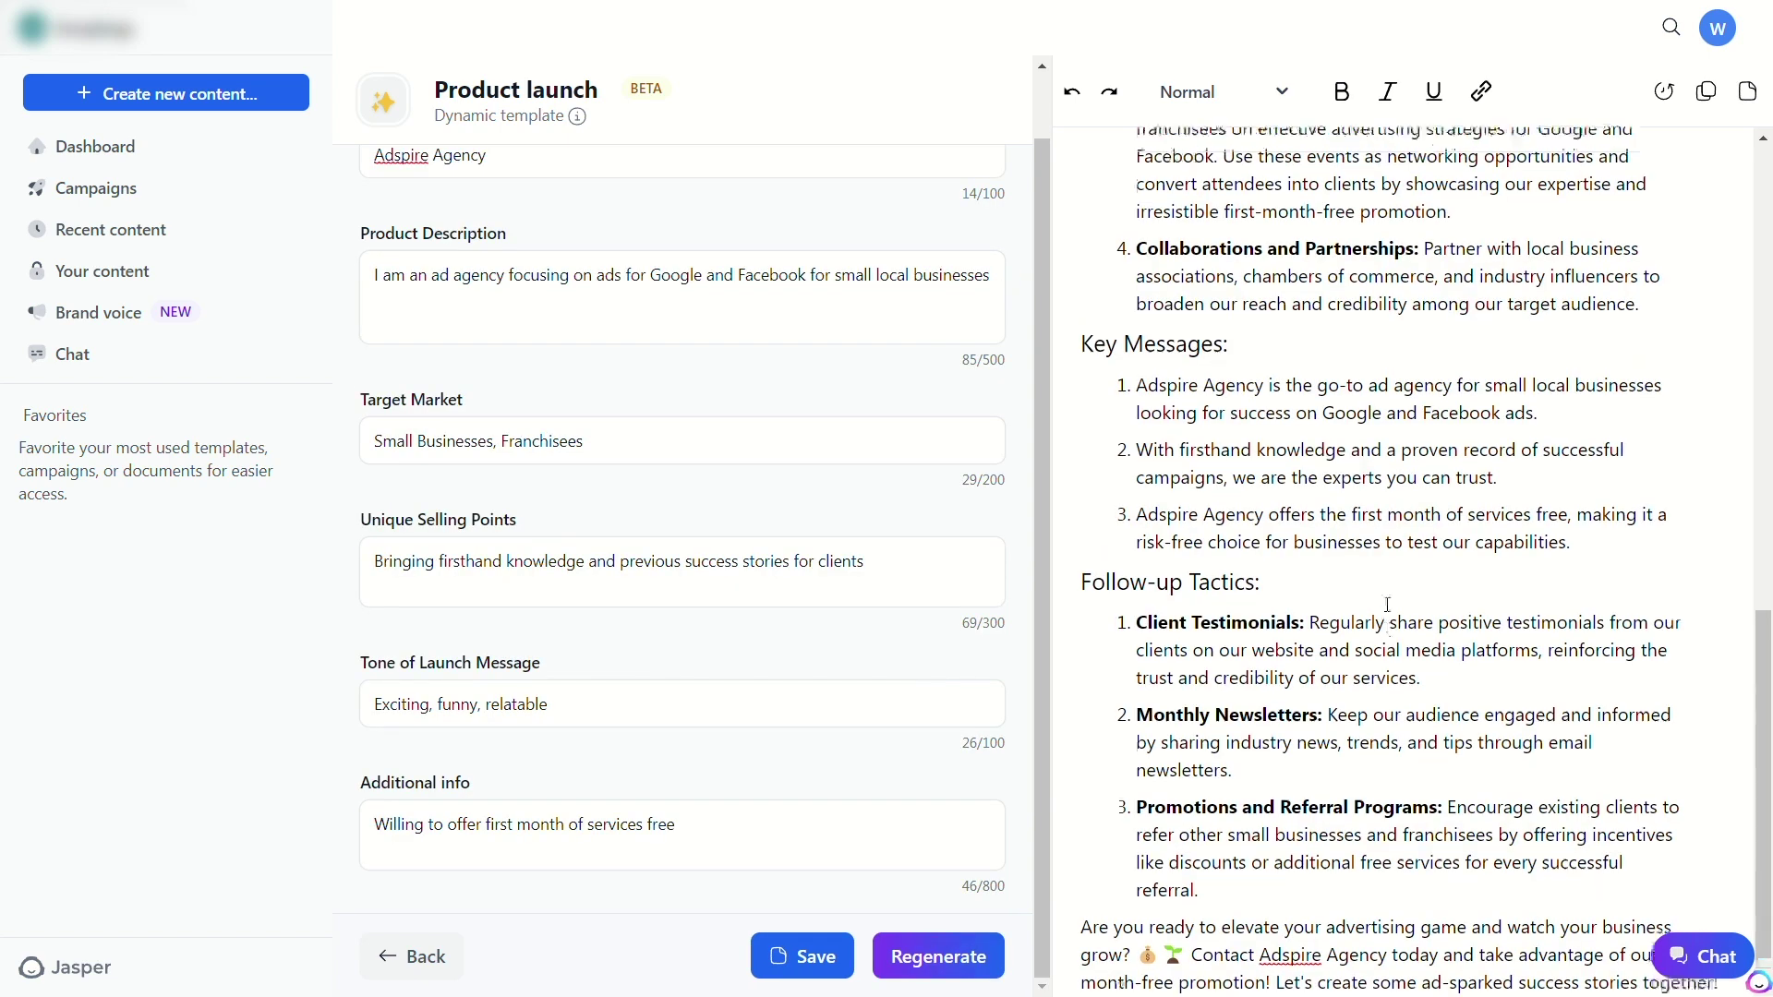
# - Read the generated launch plan for Adspire Agency from its introduction through target audience, selling points, campaign goals and marketing channels
pyautogui.scroll(10, 1388, 604)
pyautogui.scroll(4, 1388, 605)
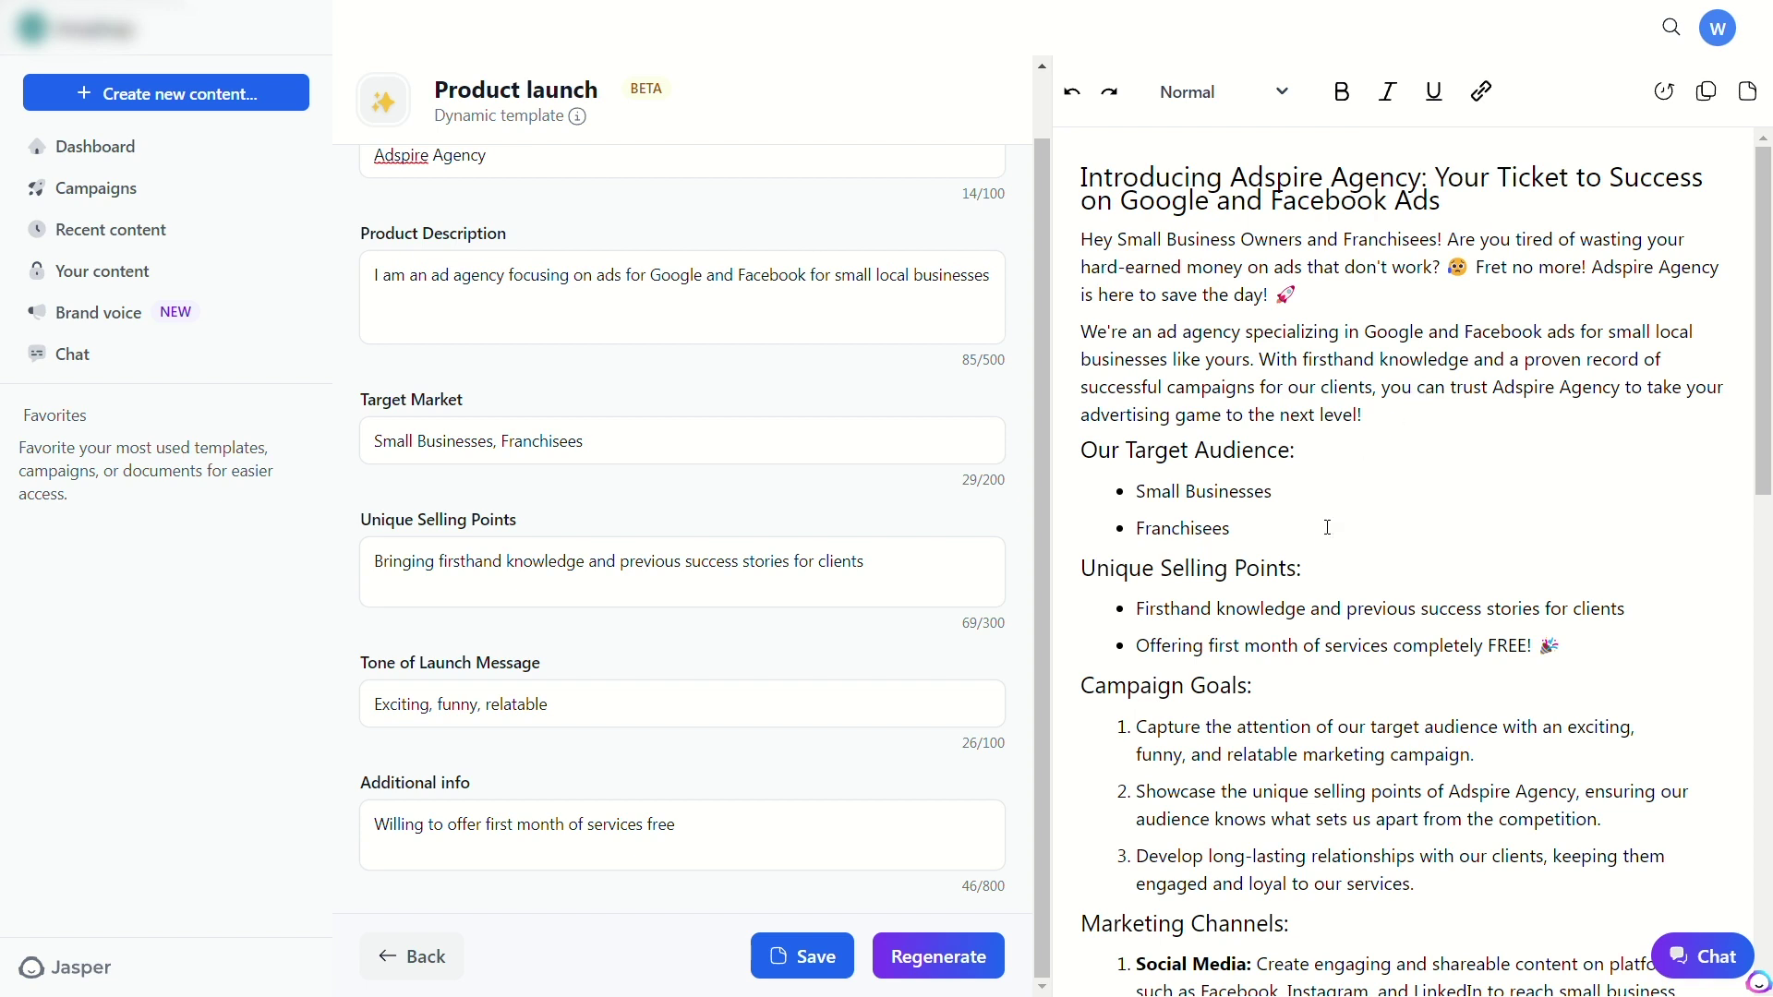
pyautogui.scroll(-2, 1328, 528)
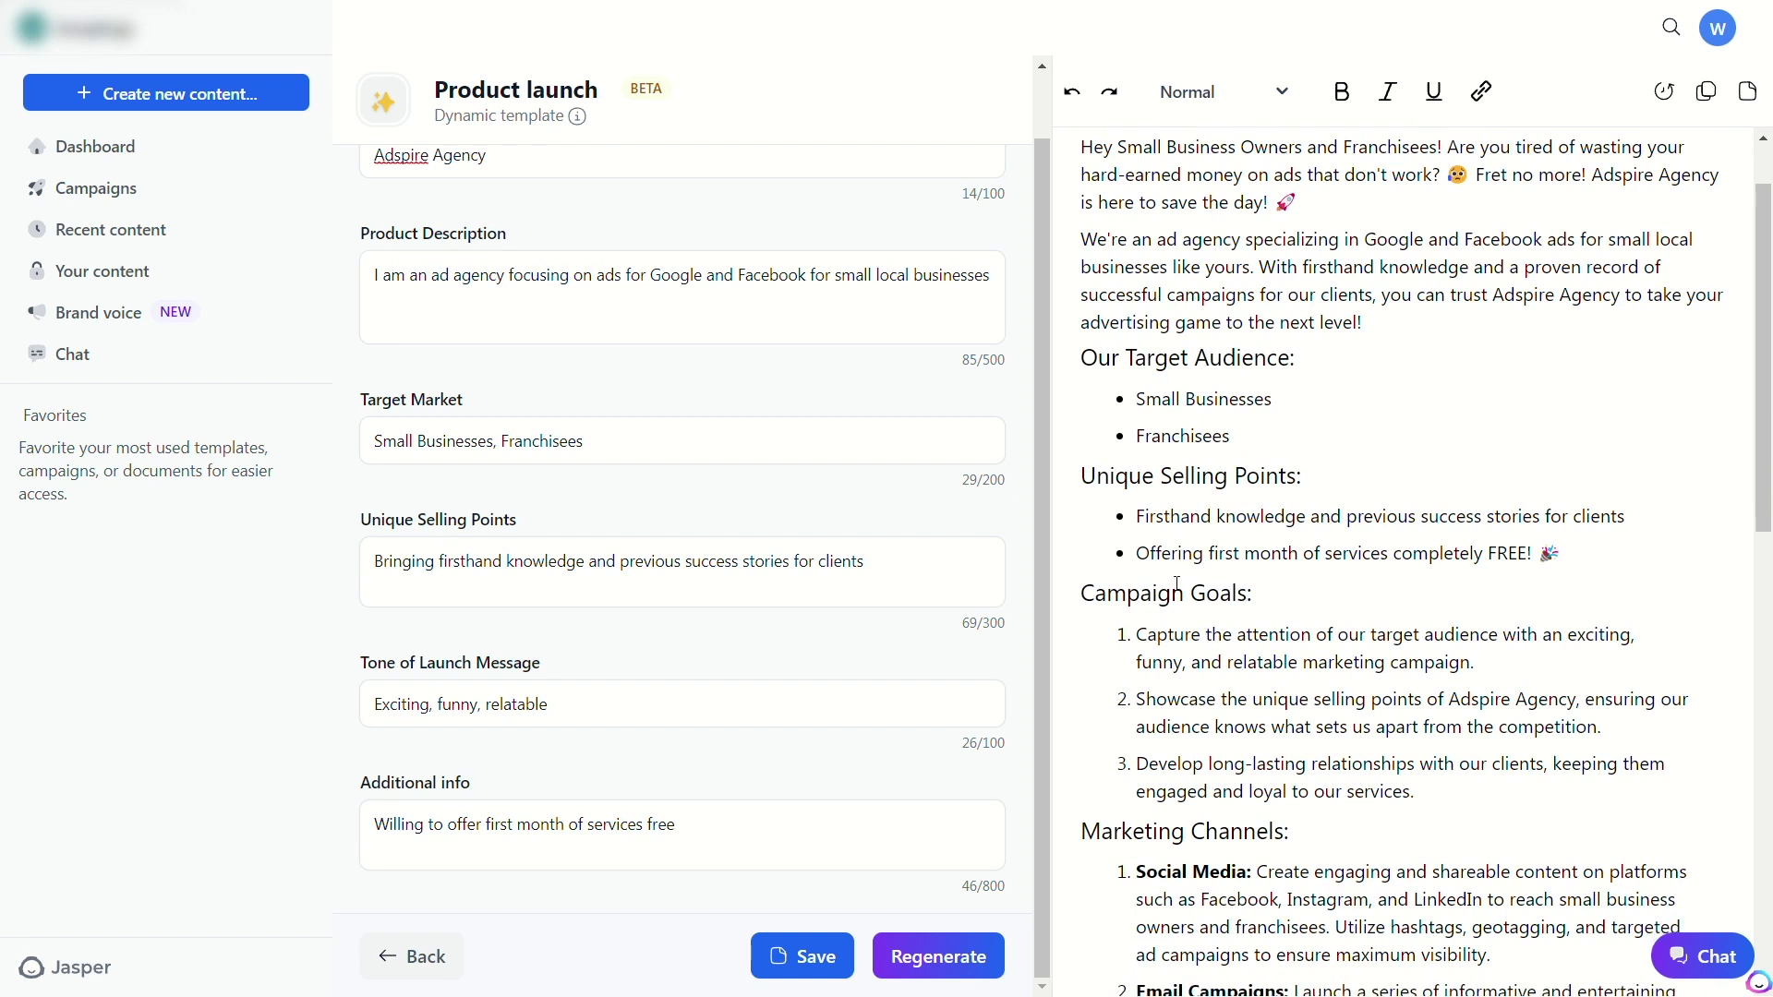
pyautogui.moveTo(1116, 600); pyautogui.dragTo(1318, 665)
pyautogui.click(1318, 665)
pyautogui.scroll(-2, 1448, 636)
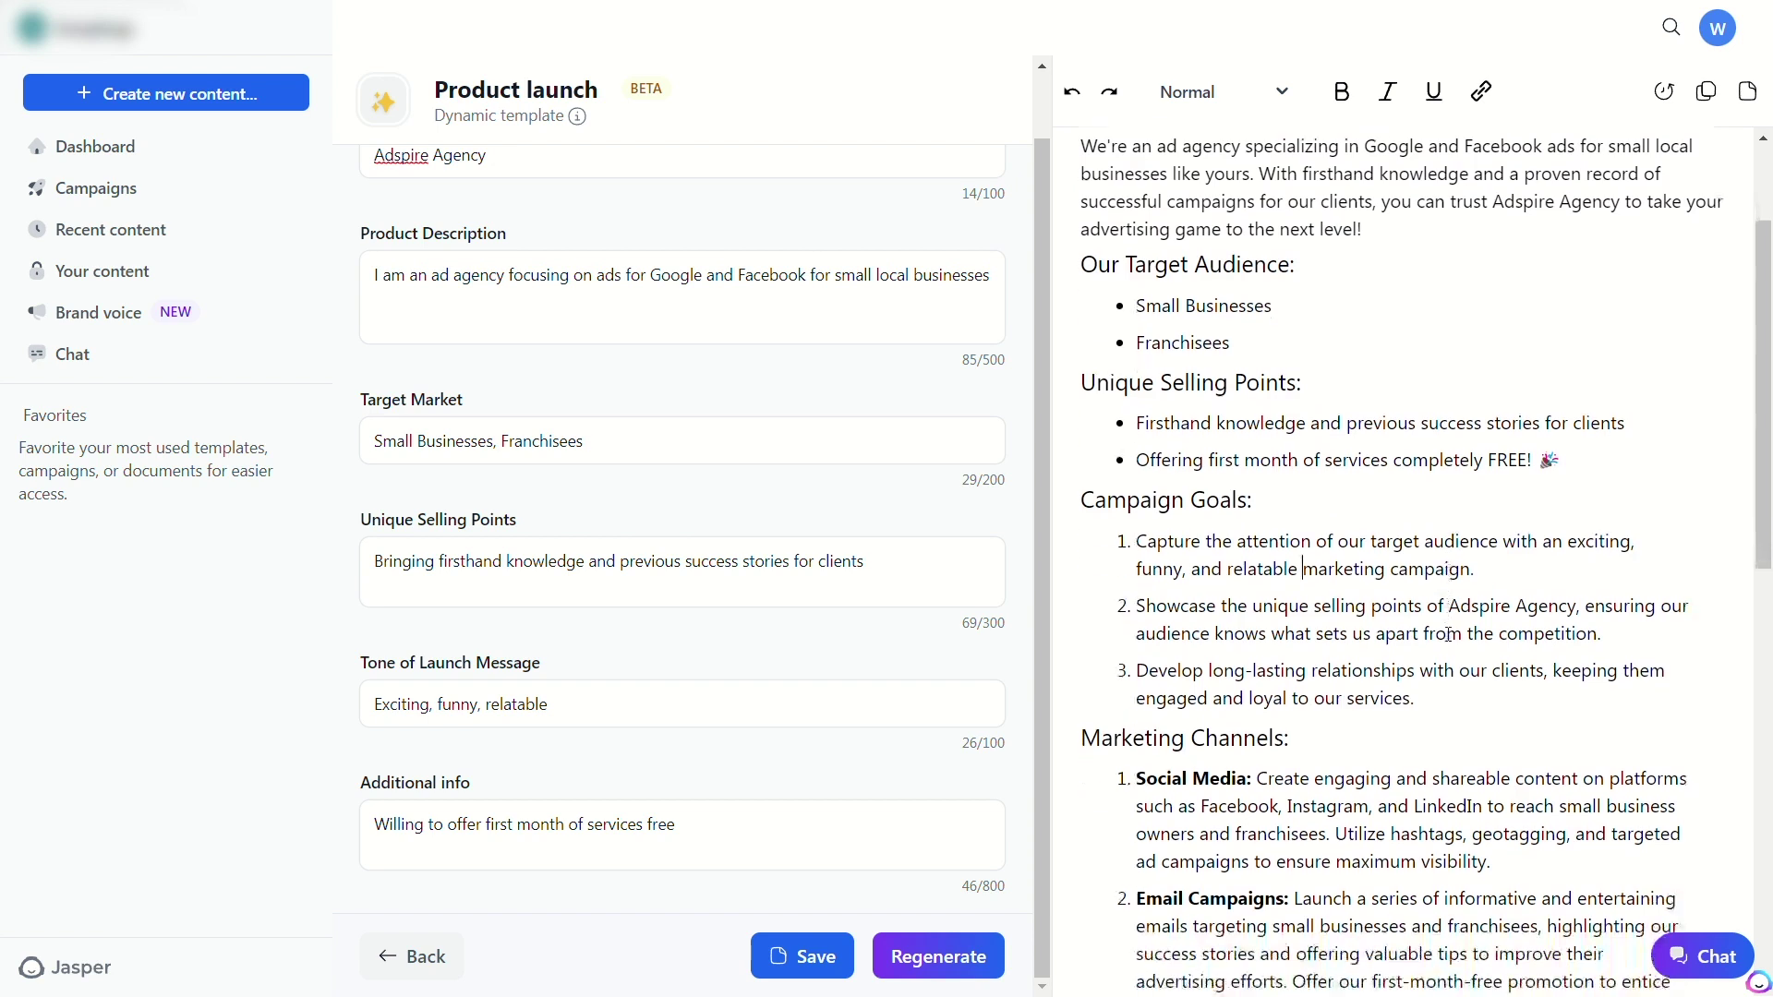
pyautogui.scroll(-1, 1448, 636)
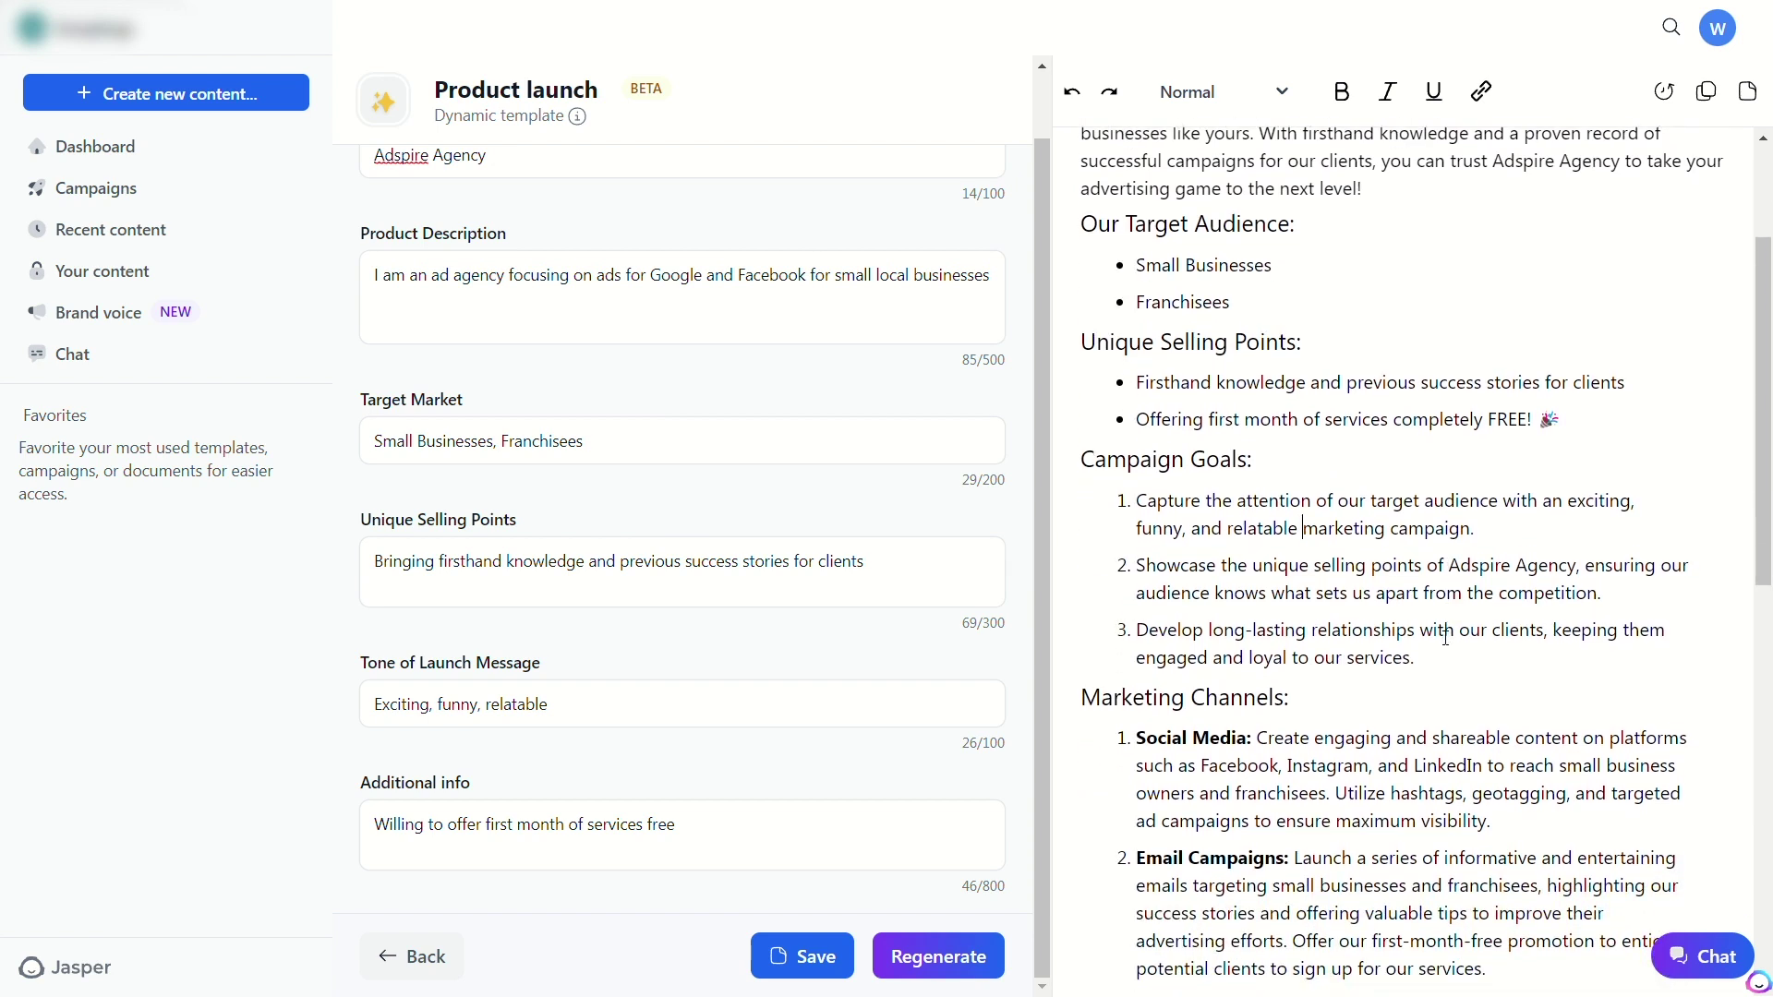
pyautogui.scroll(-2, 1376, 709)
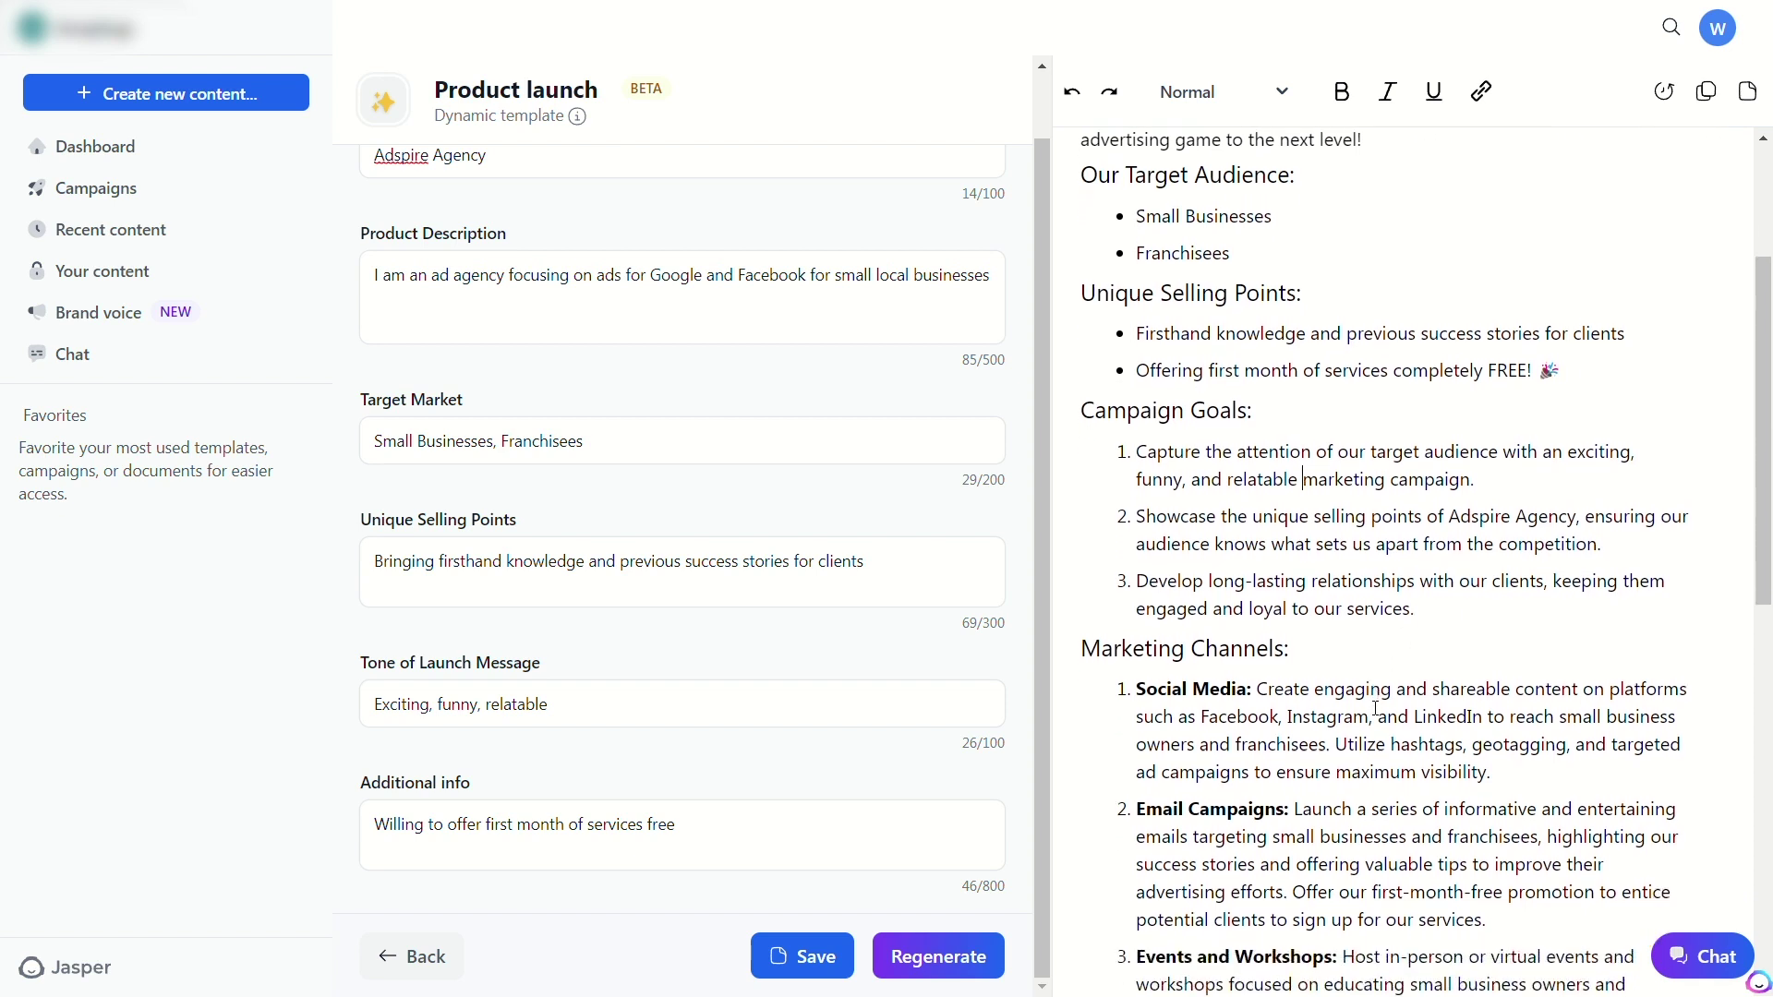
pyautogui.scroll(-1, 1377, 708)
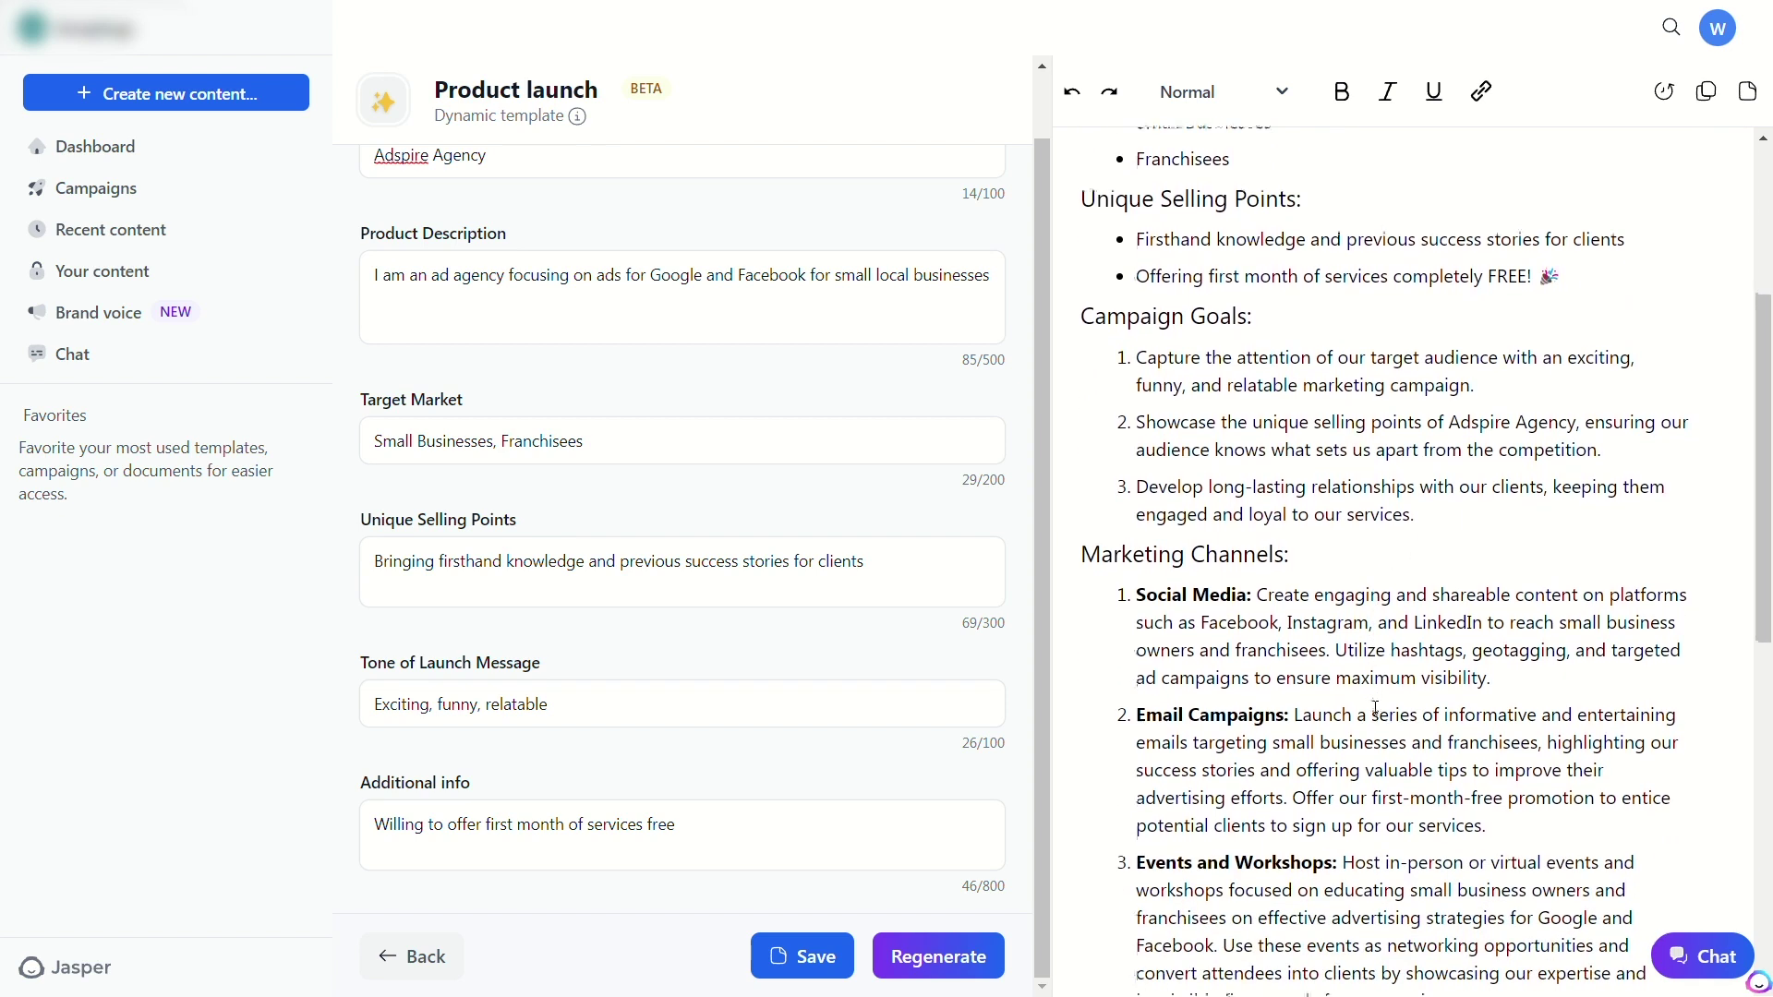
# - Read the rest of the Adspire Agency launch plan, from marketing channels through key messages and follow-up tactics, and review it again from the introduction
pyautogui.scroll(-6, 1363, 746)
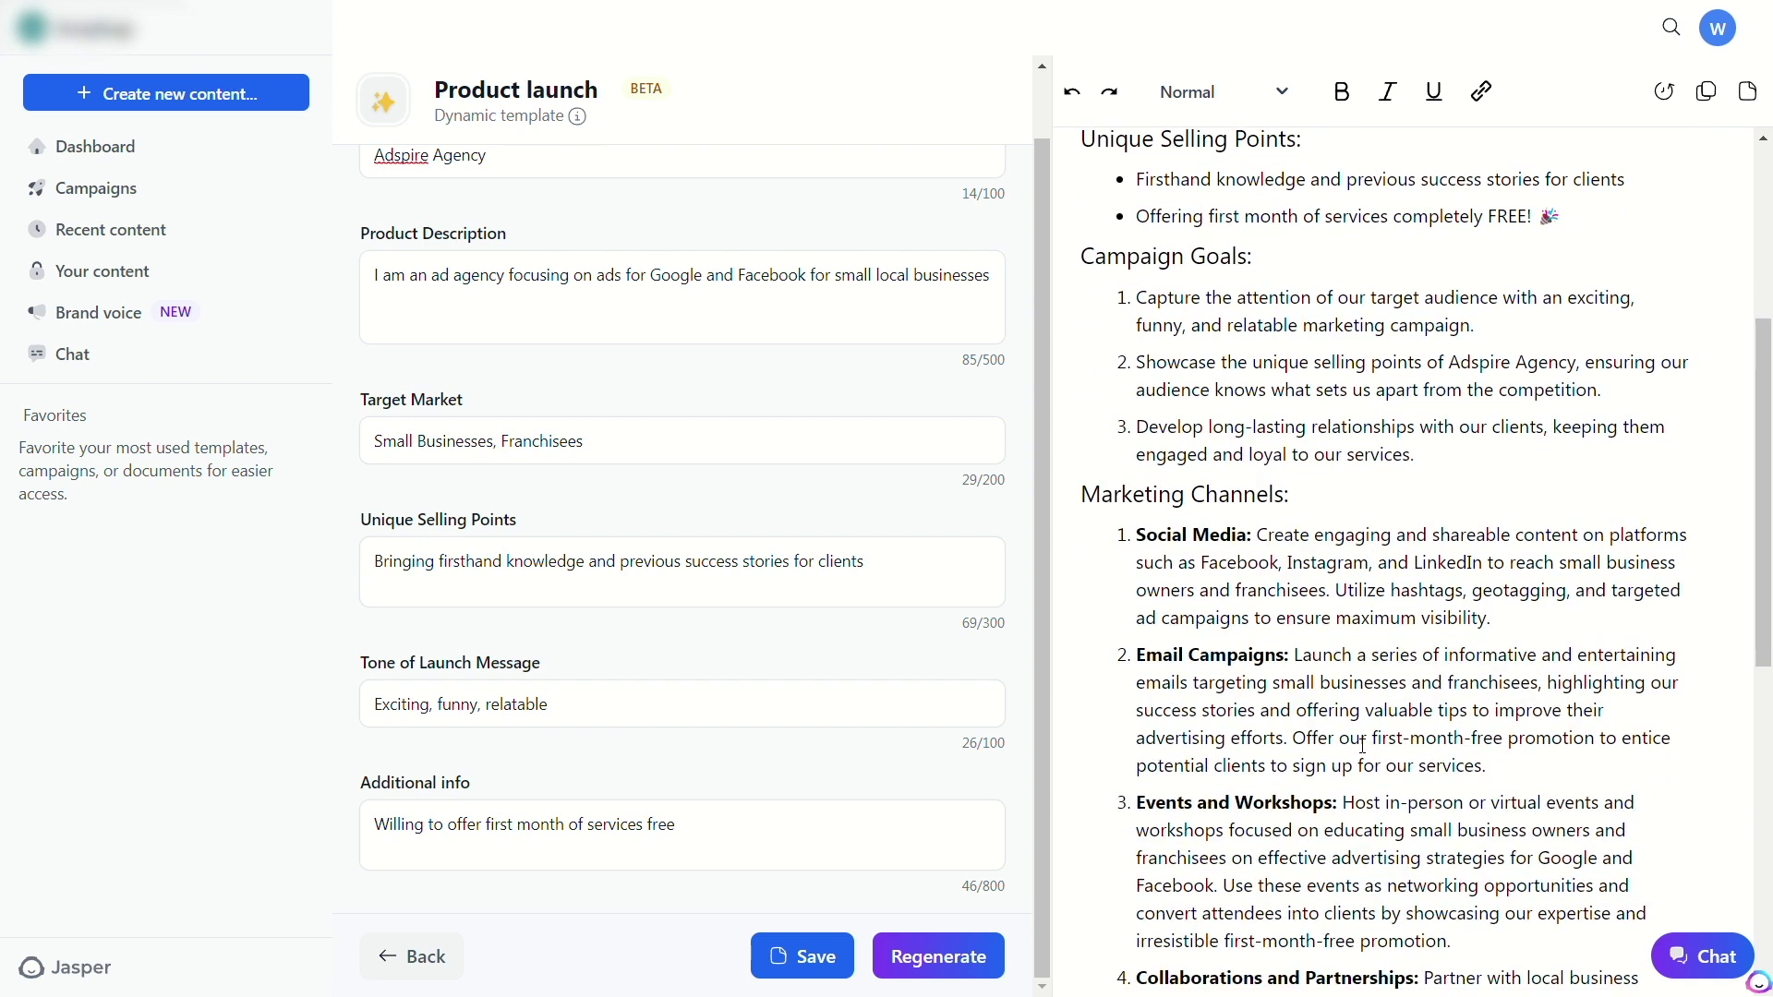
pyautogui.scroll(-5, 1363, 746)
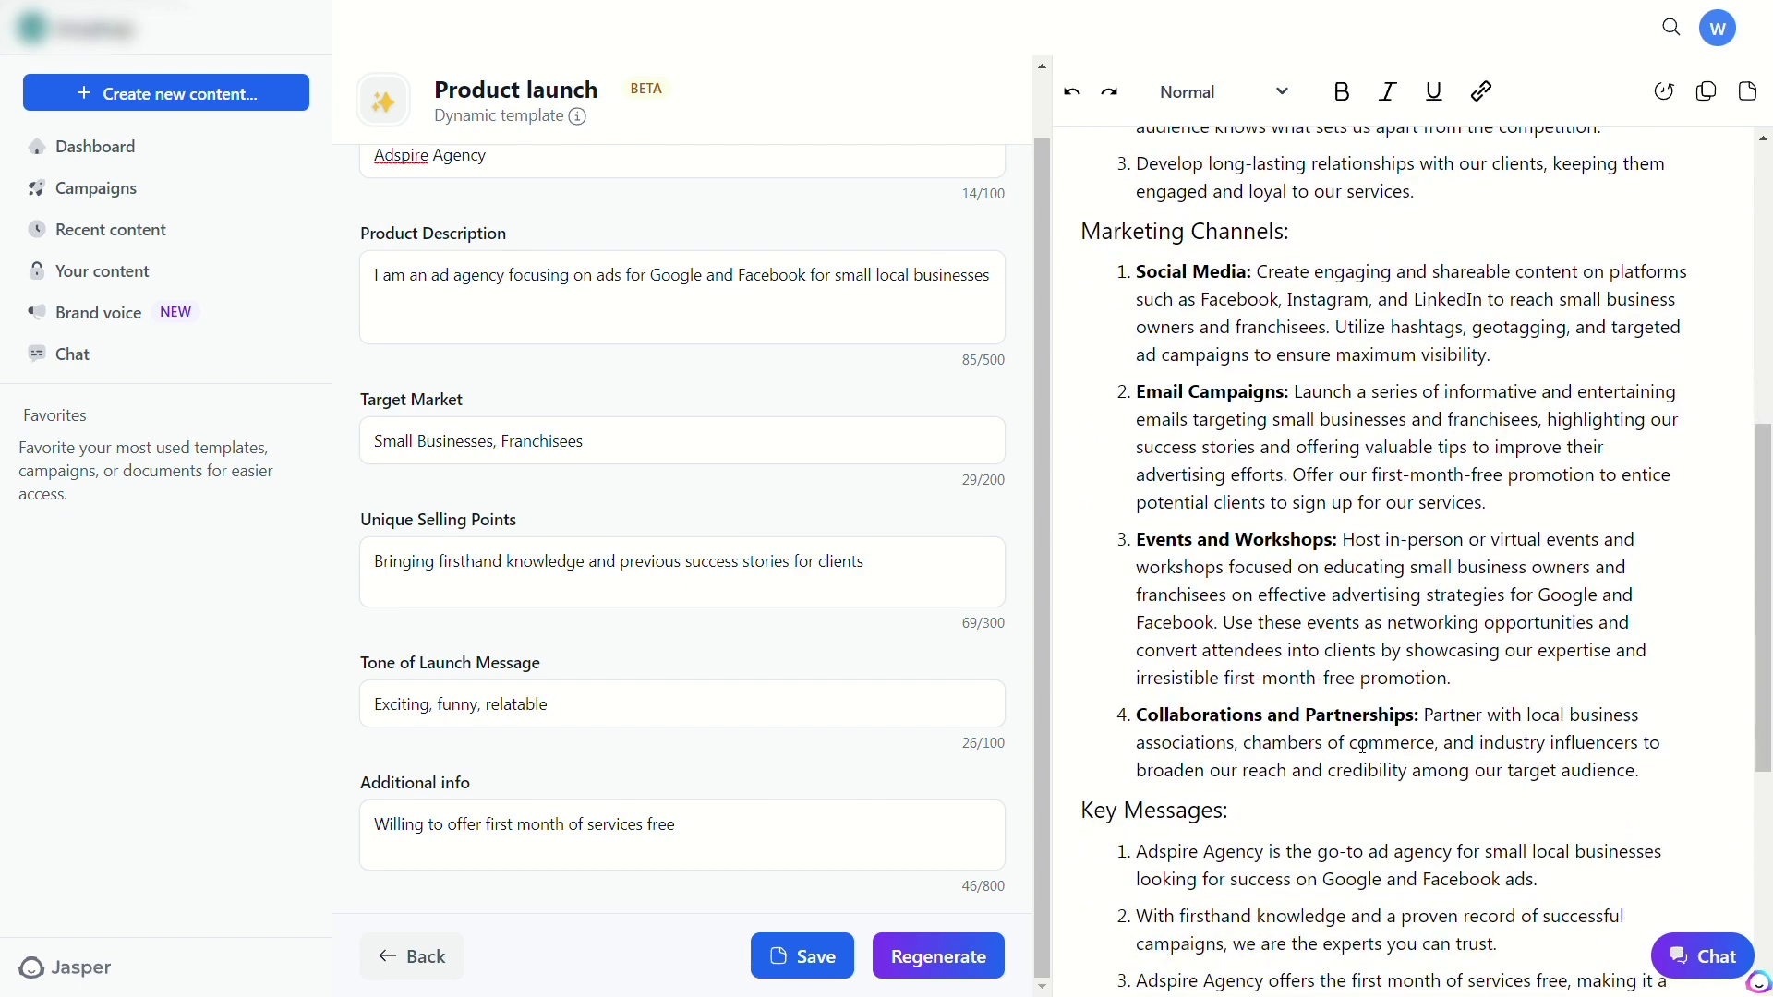
pyautogui.scroll(-7, 1364, 746)
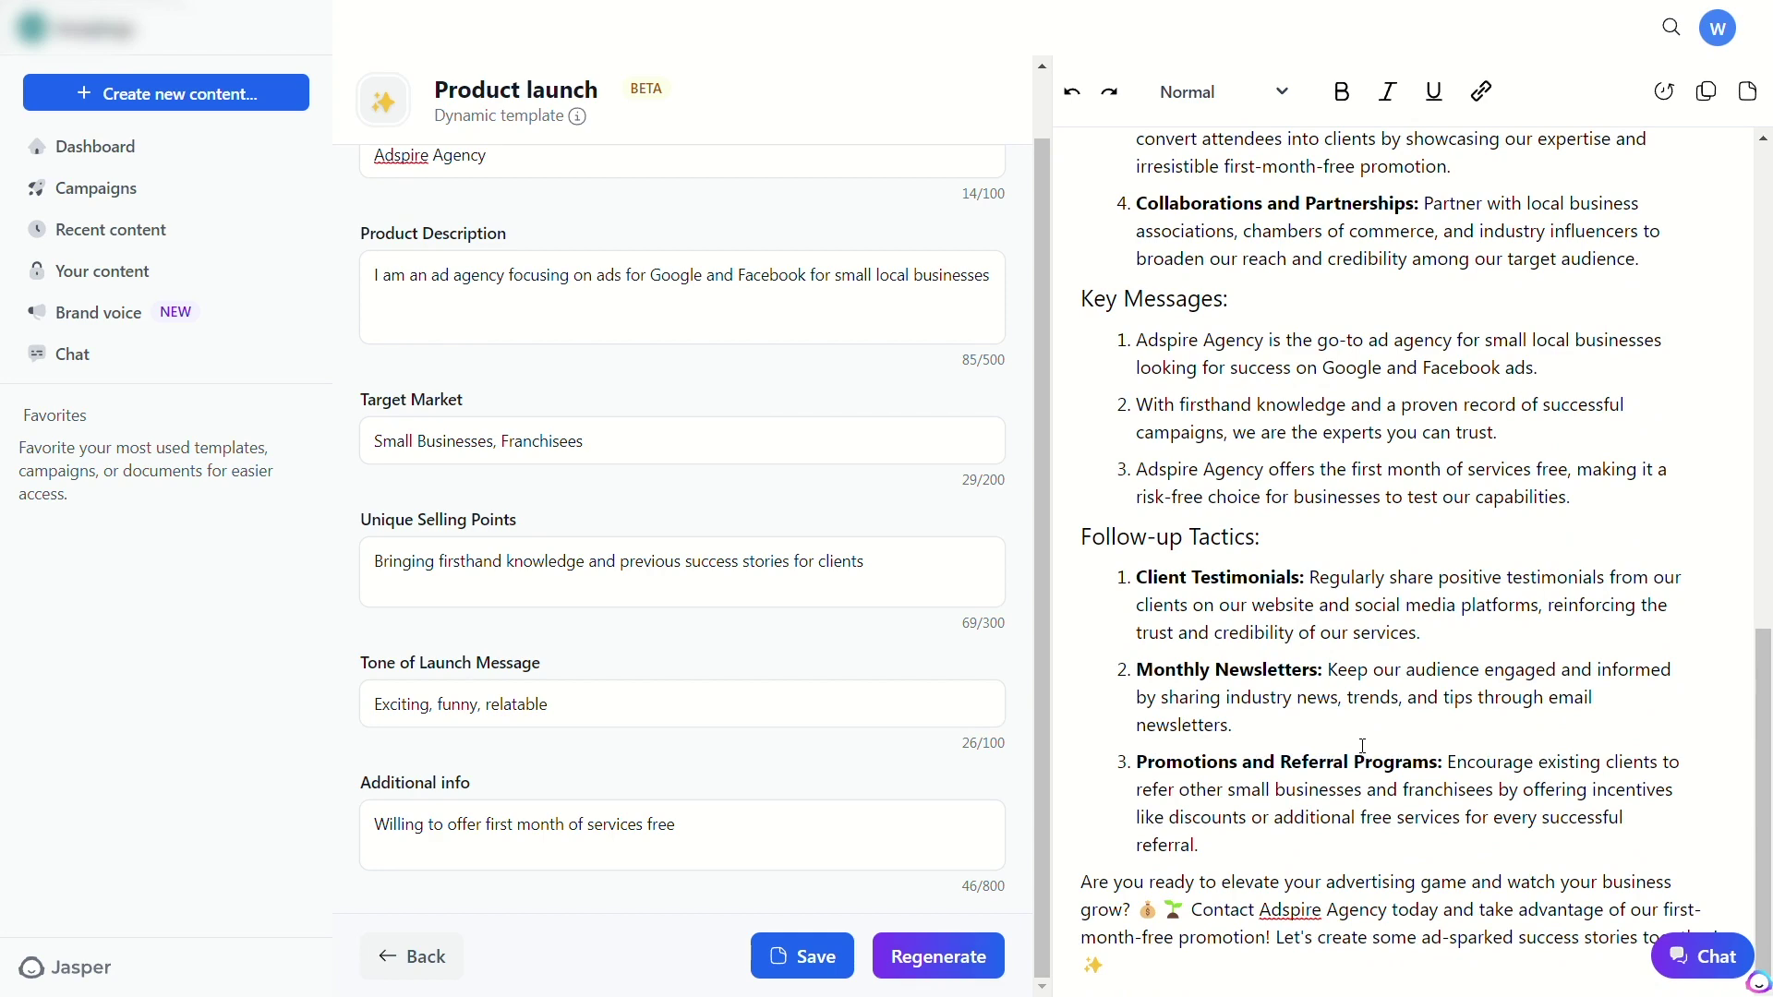
pyautogui.scroll(1, 1363, 747)
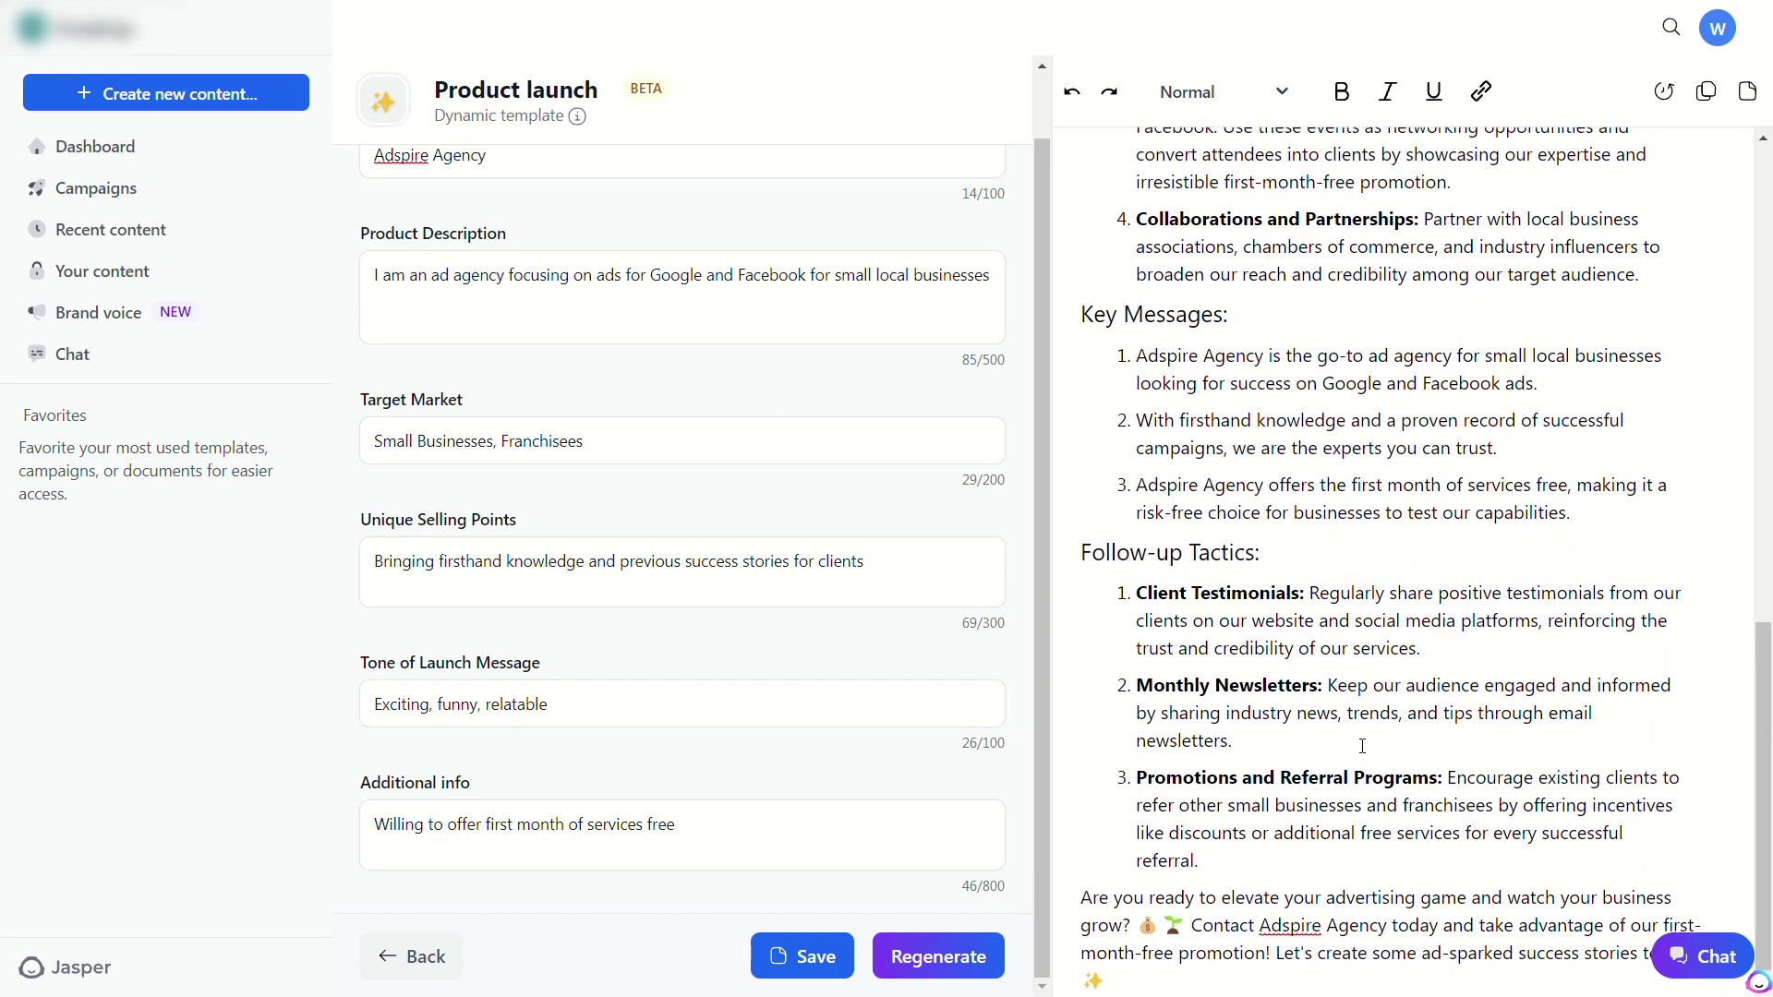
pyautogui.scroll(20, 1364, 746)
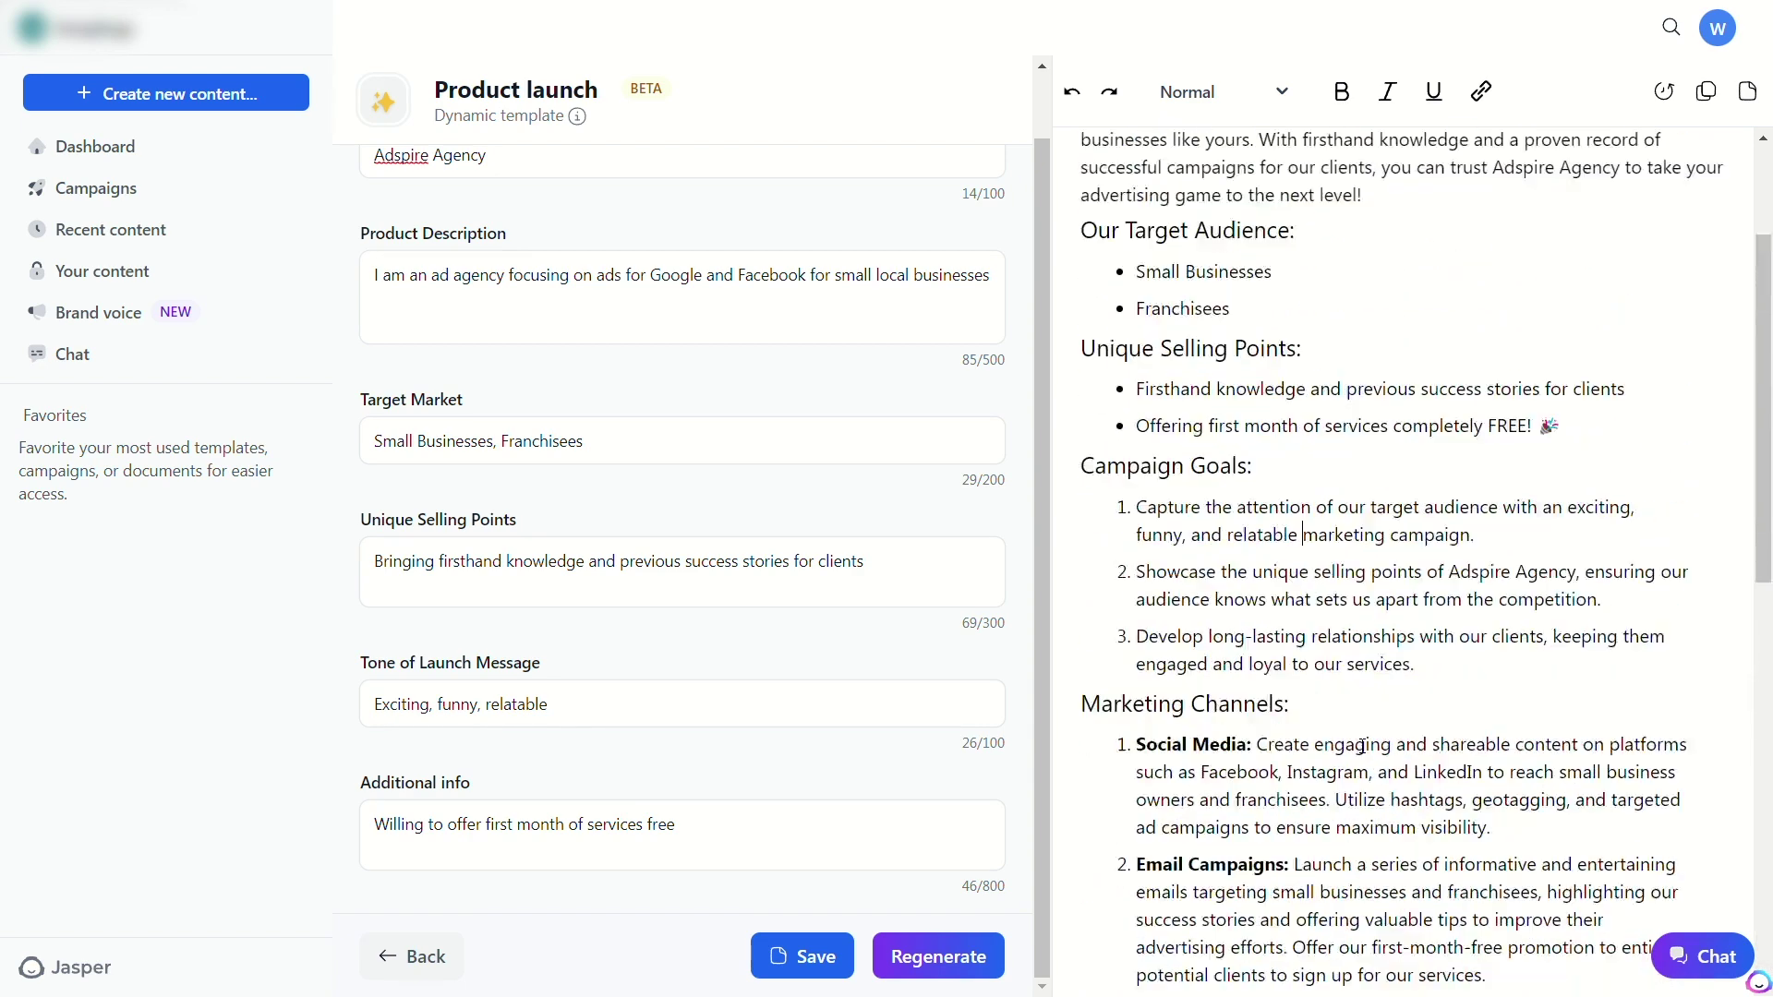
pyautogui.scroll(5, 1363, 746)
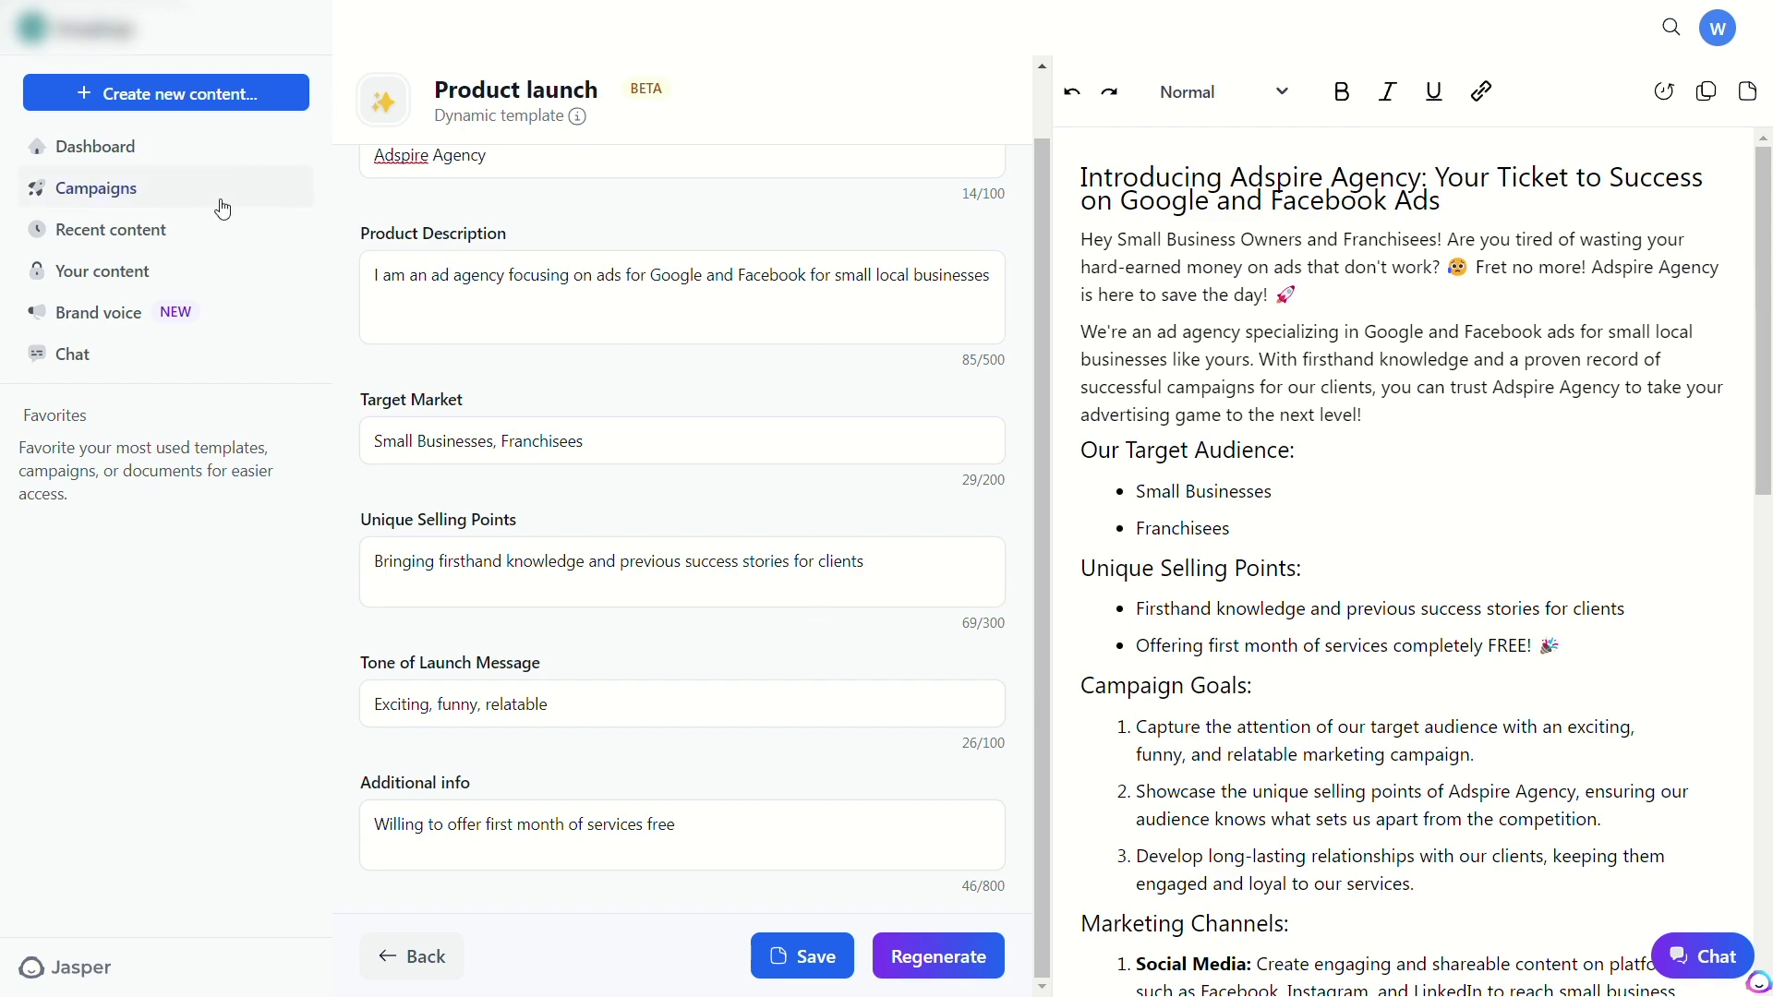
pyautogui.click(178, 92)
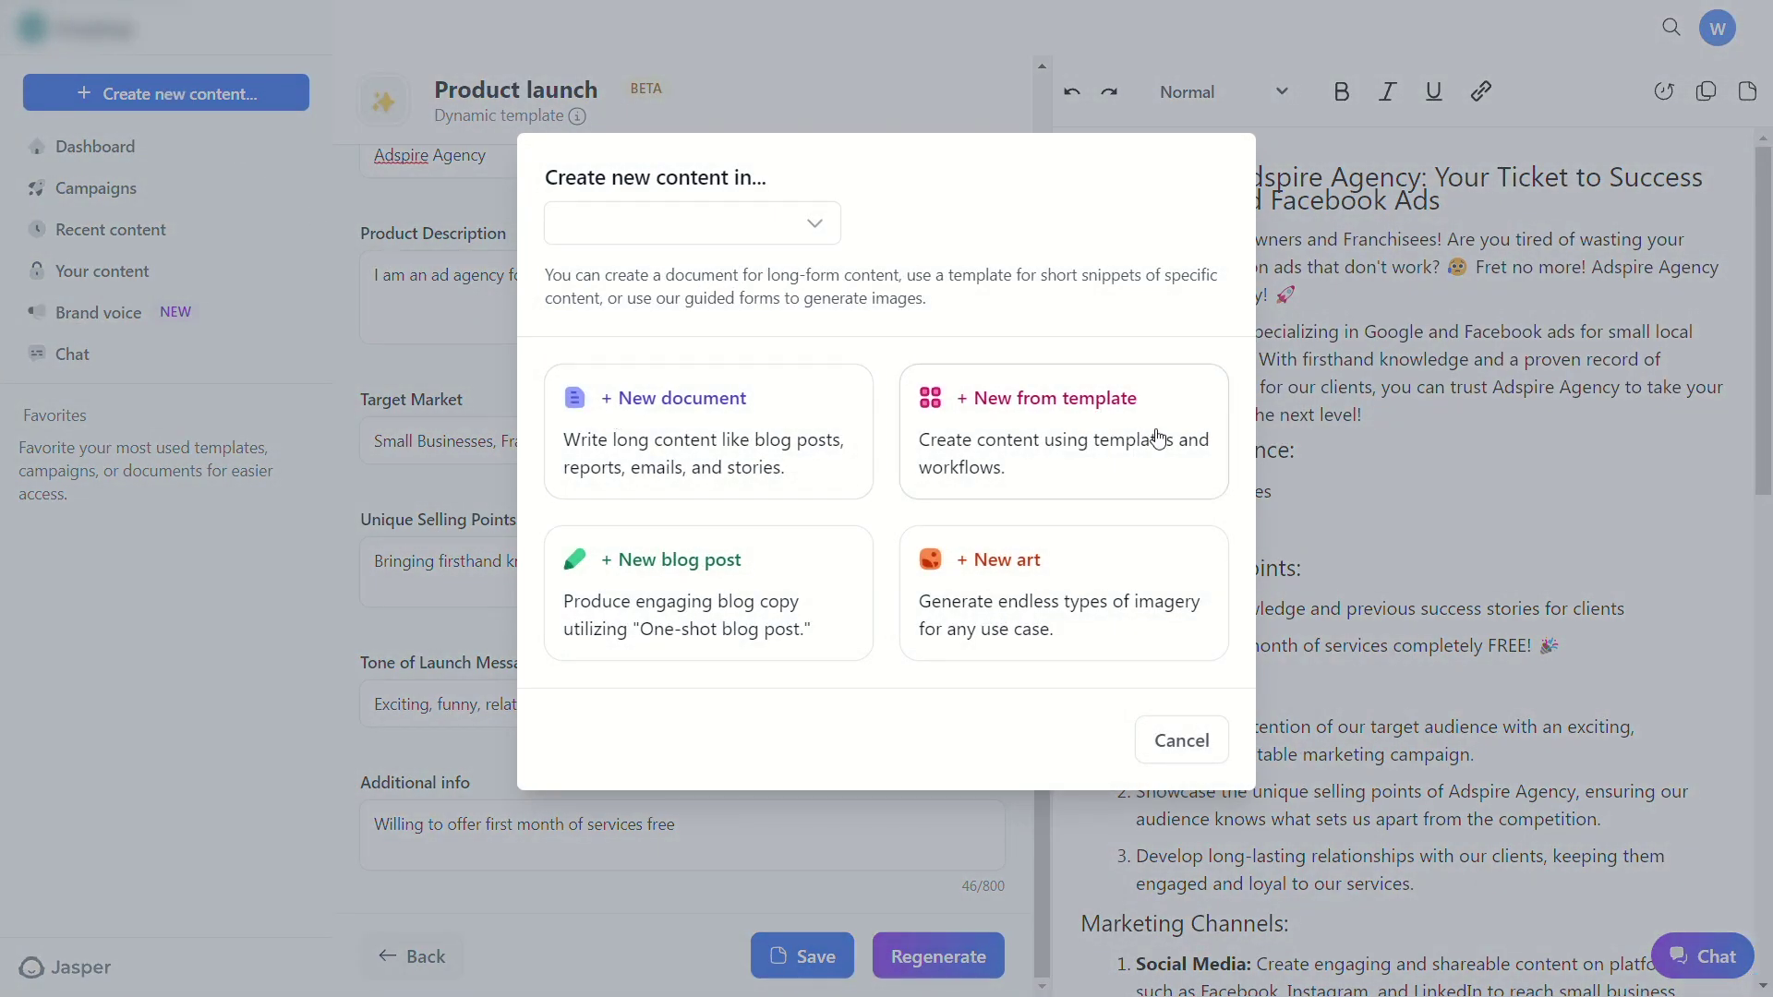
pyautogui.click(1380, 459)
pyautogui.scroll(-8, 1376, 555)
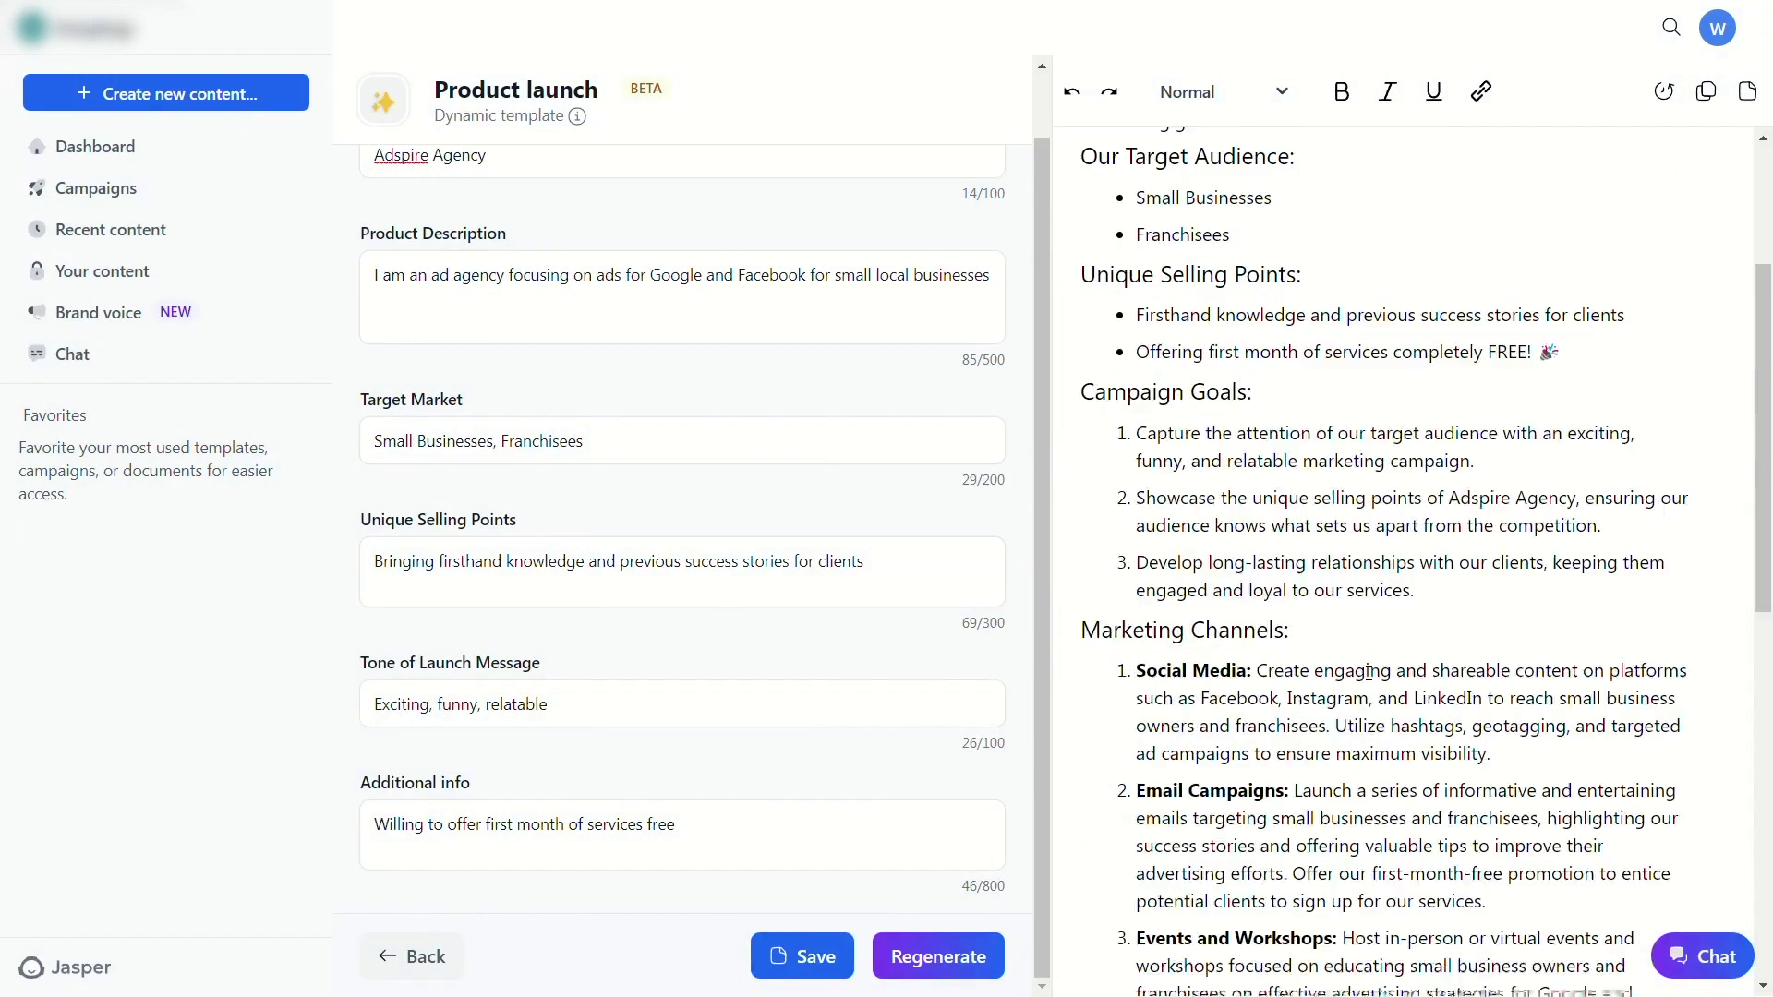
pyautogui.scroll(1, 1369, 673)
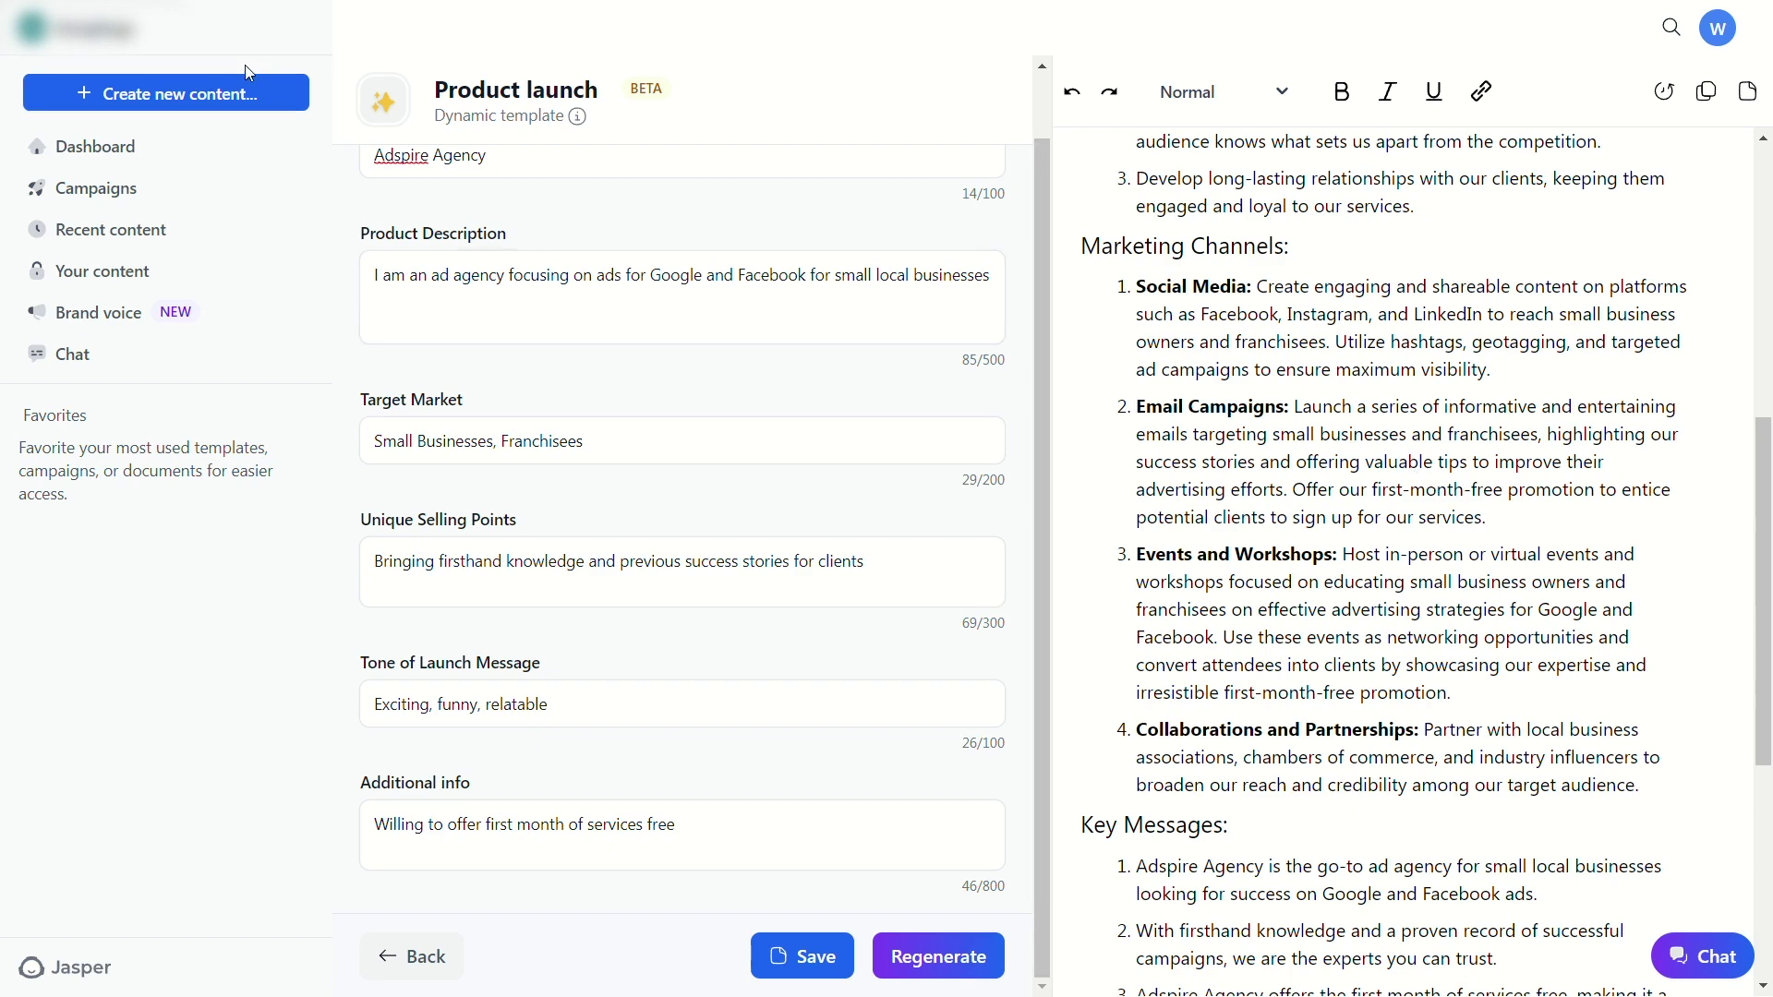
# - Start new content from a template and open the Email Subject Lines template
pyautogui.click(245, 95)
pyautogui.click(1025, 411)
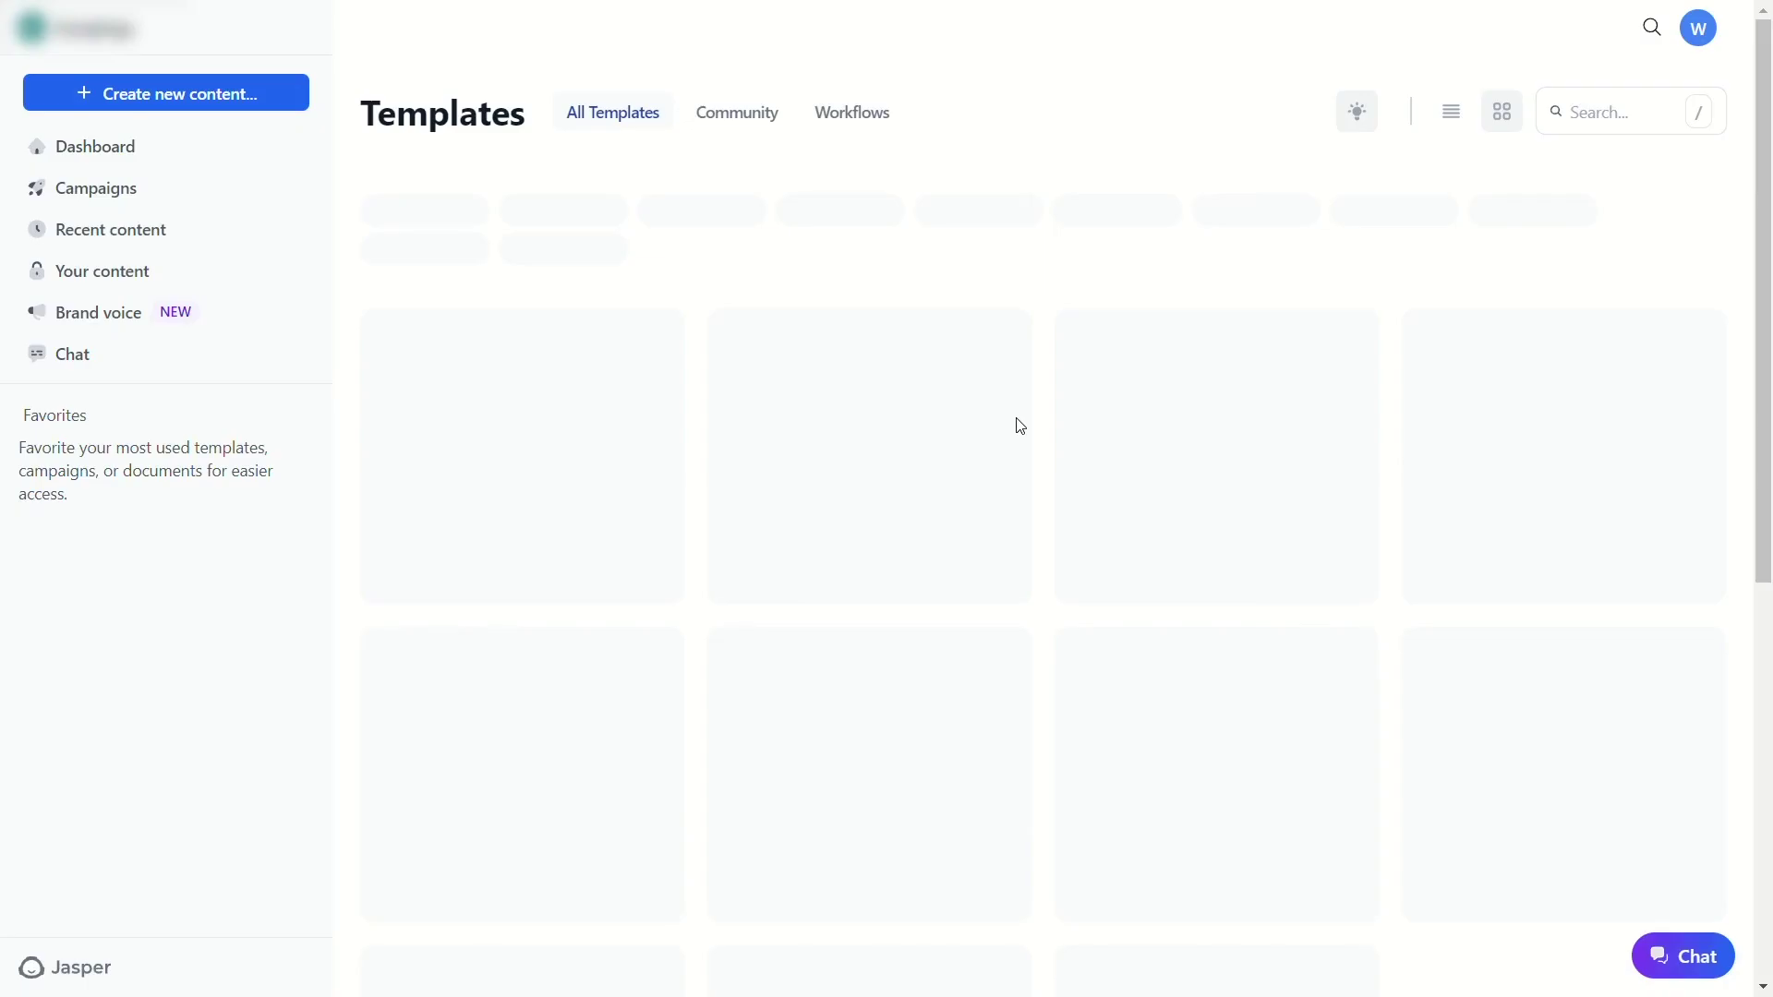
pyautogui.scroll(-1, 1193, 636)
pyautogui.scroll(-10, 1198, 637)
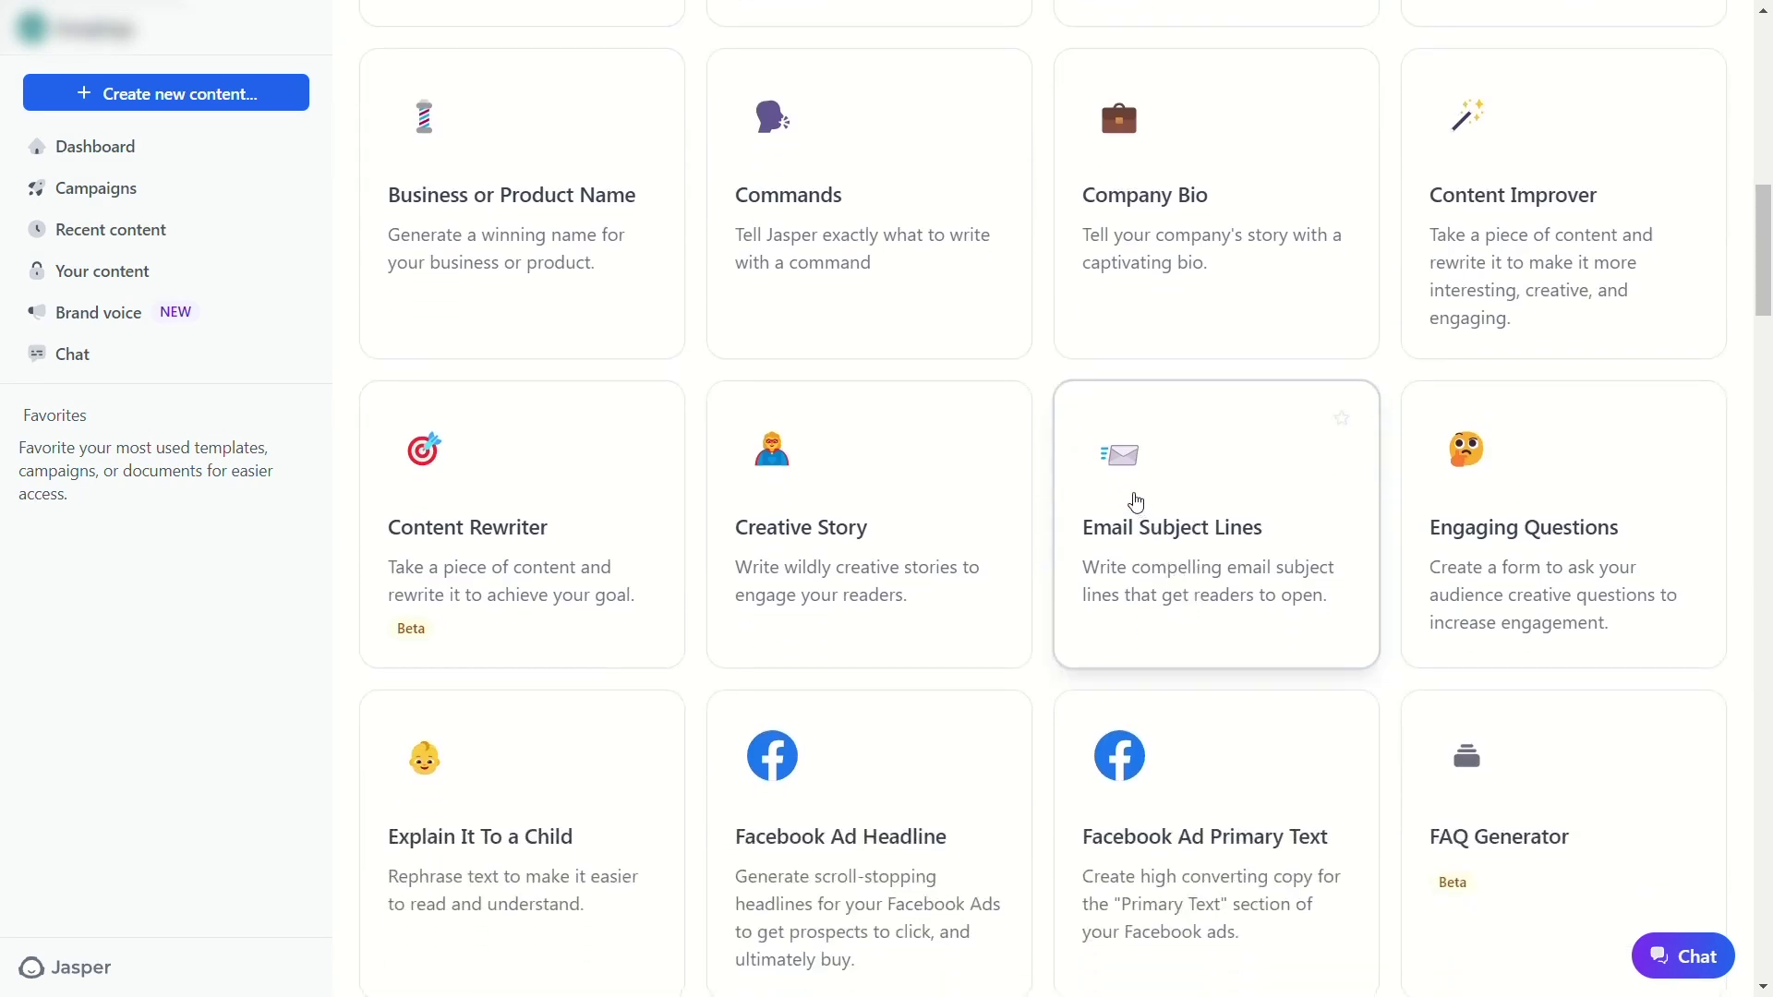
pyautogui.click(1134, 501)
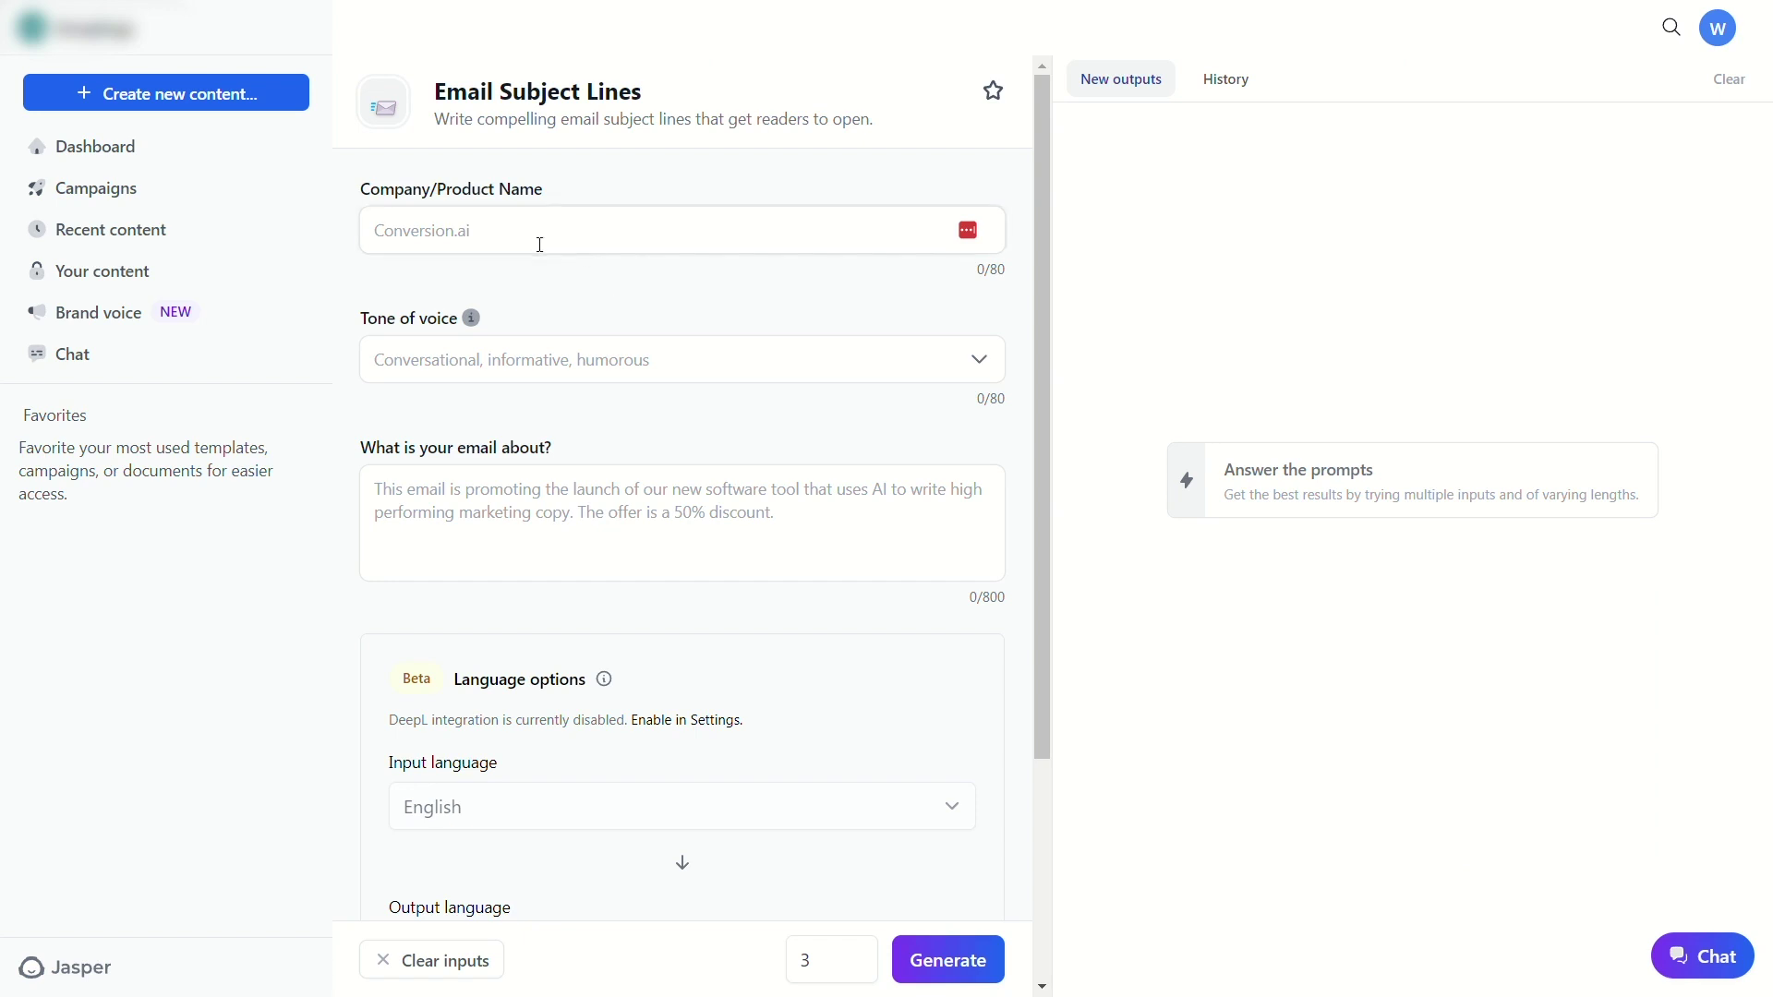
# - Enter Adspire Agency as the company name and try the tone of voice "funny, relatable, lending a helping hand"
pyautogui.write('Adspire Agency')
pyautogui.click(729, 357)
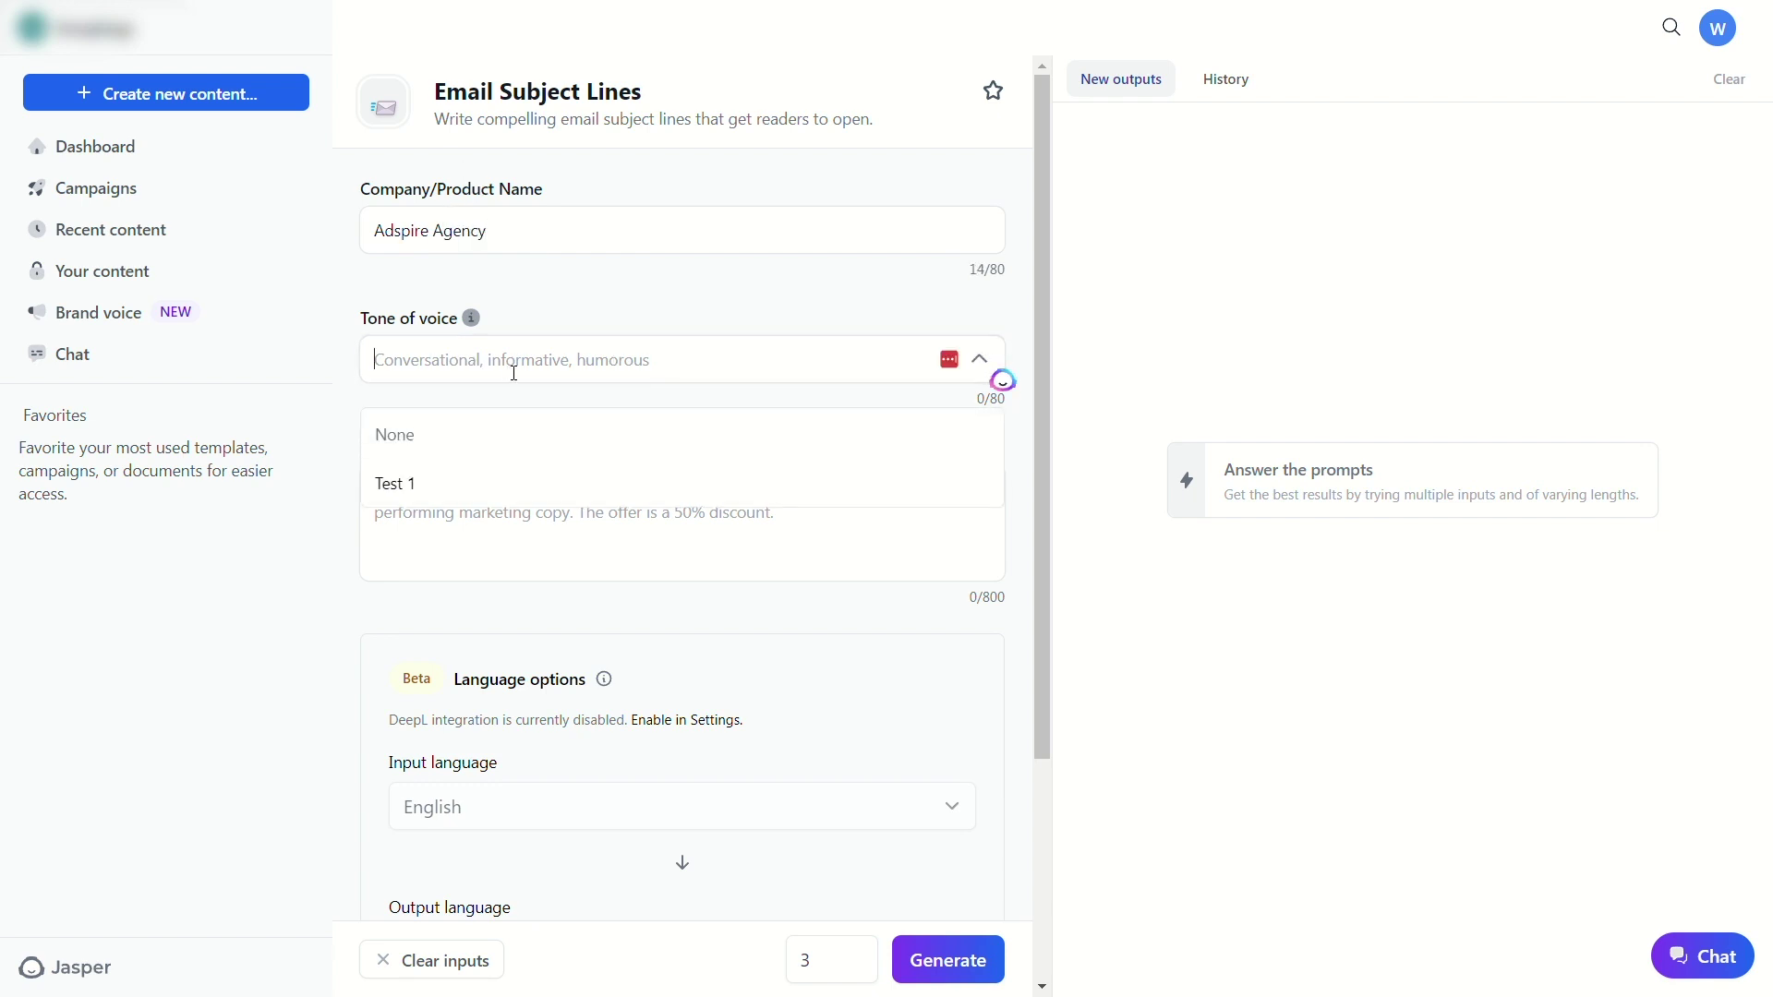
pyautogui.write('funny, relatable')
pyautogui.write(', lending a helping hand')
# - Describe the email as promoting a new Google and Facebook ad agency for small businesses with the first month free, and generate three subject lines
pyautogui.click(559, 508)
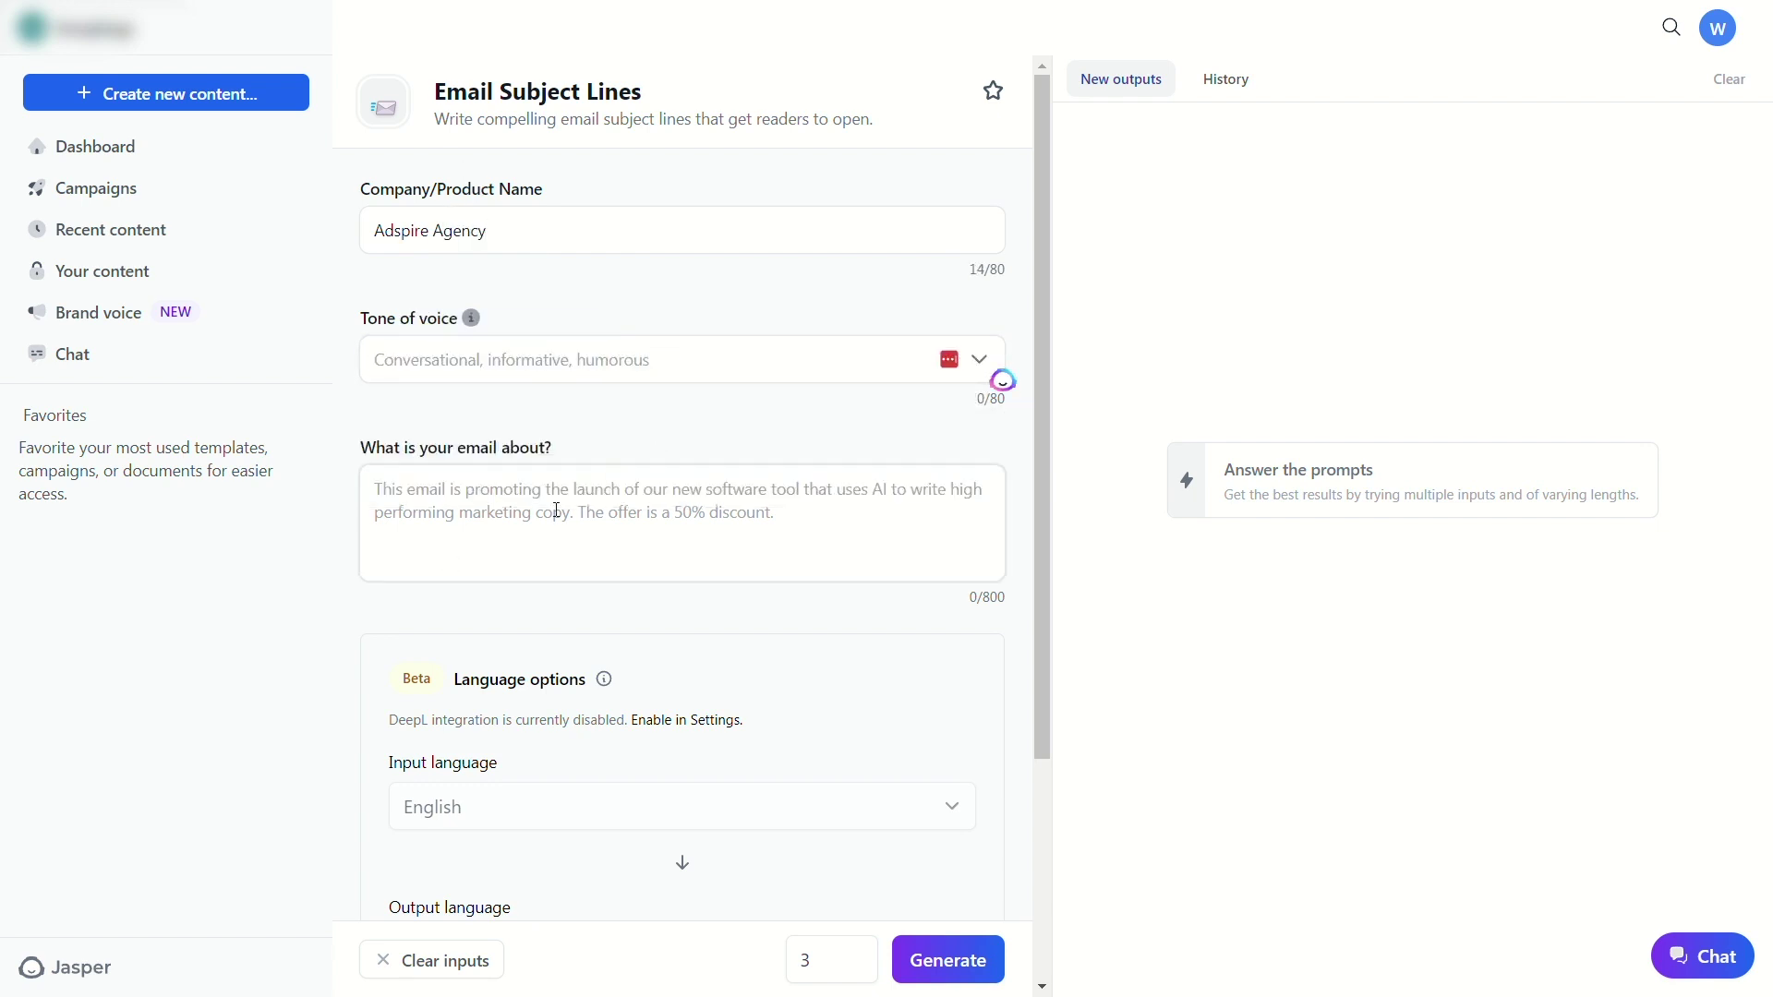
pyautogui.write('This email is promoting my new ad agency focusing on google and facebo')
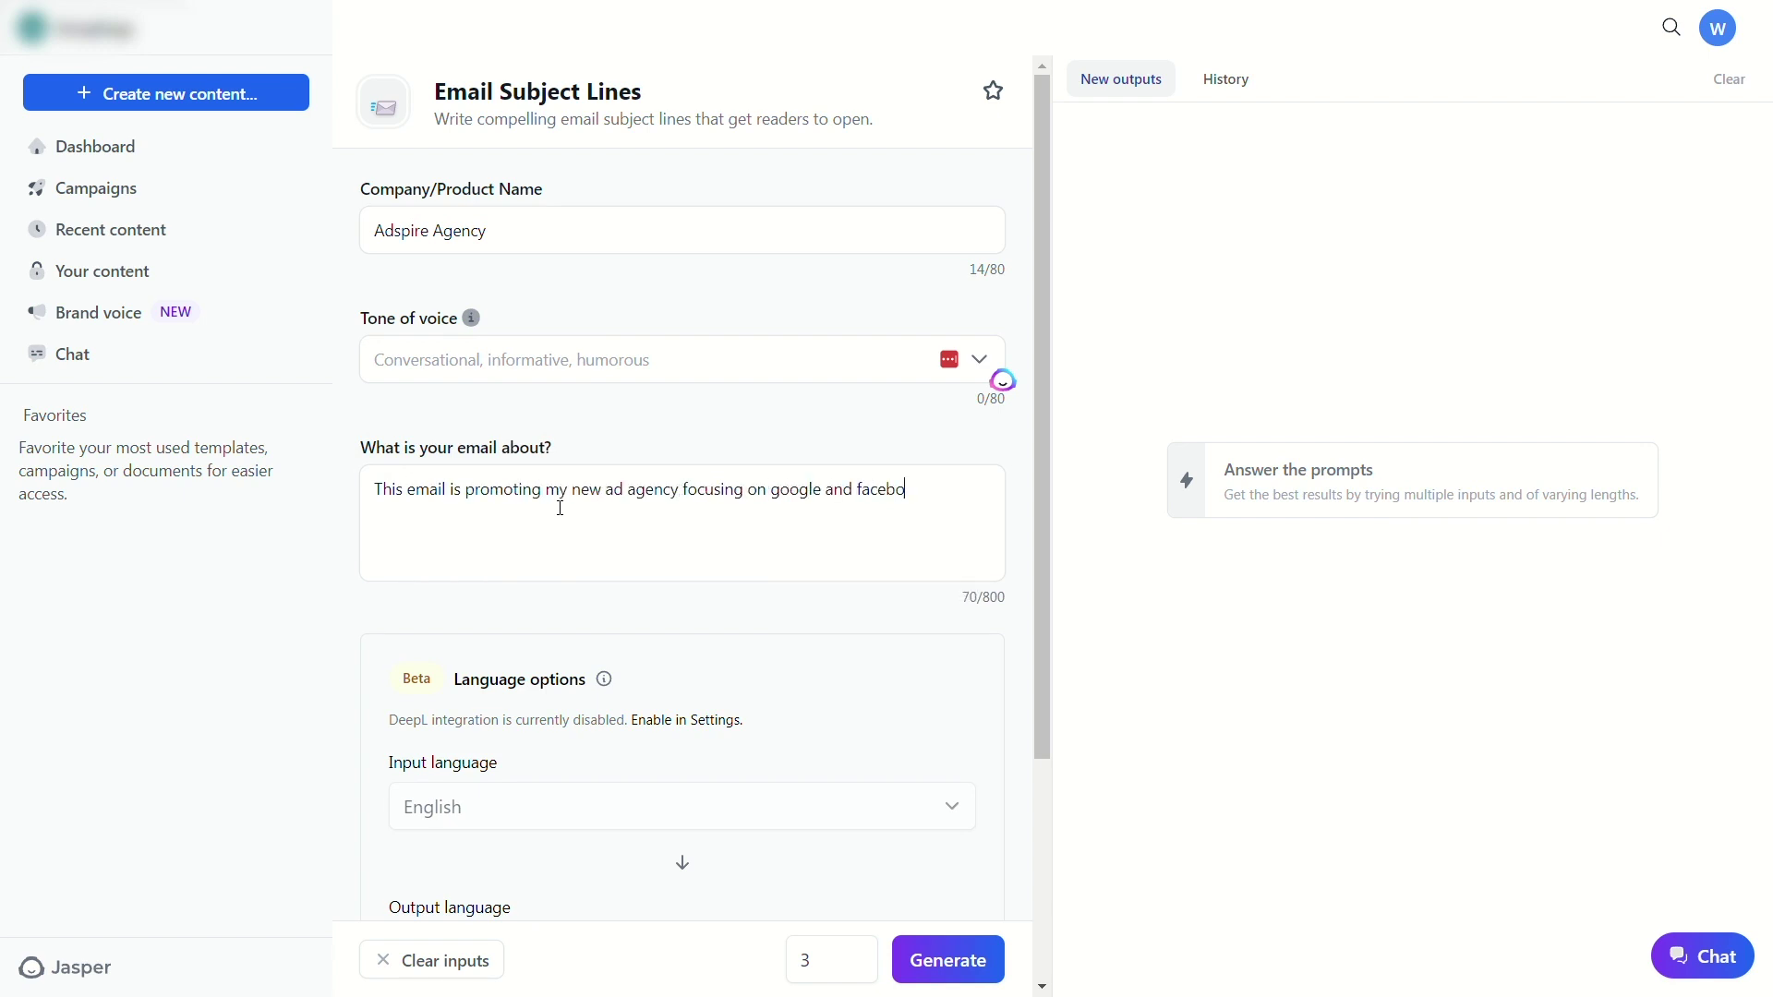
pyautogui.write('ok ads for small businesses, willing to offer first month free')
pyautogui.scroll(-3, 674, 711)
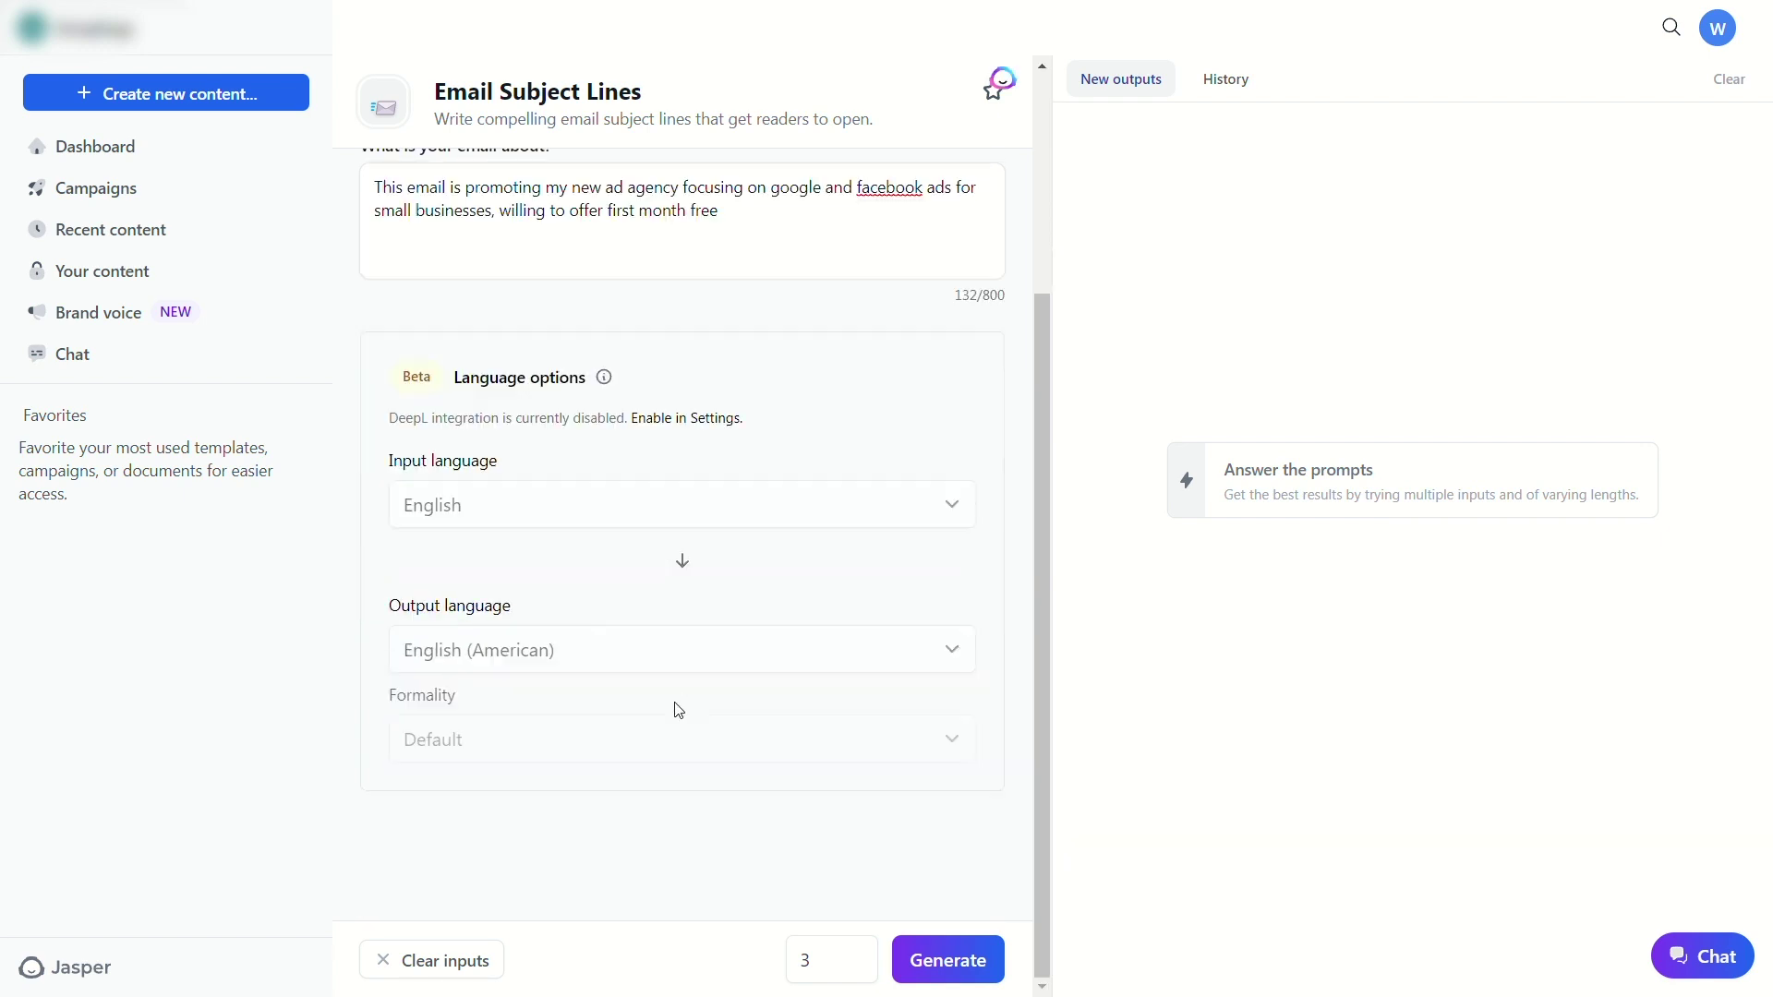
pyautogui.click(905, 956)
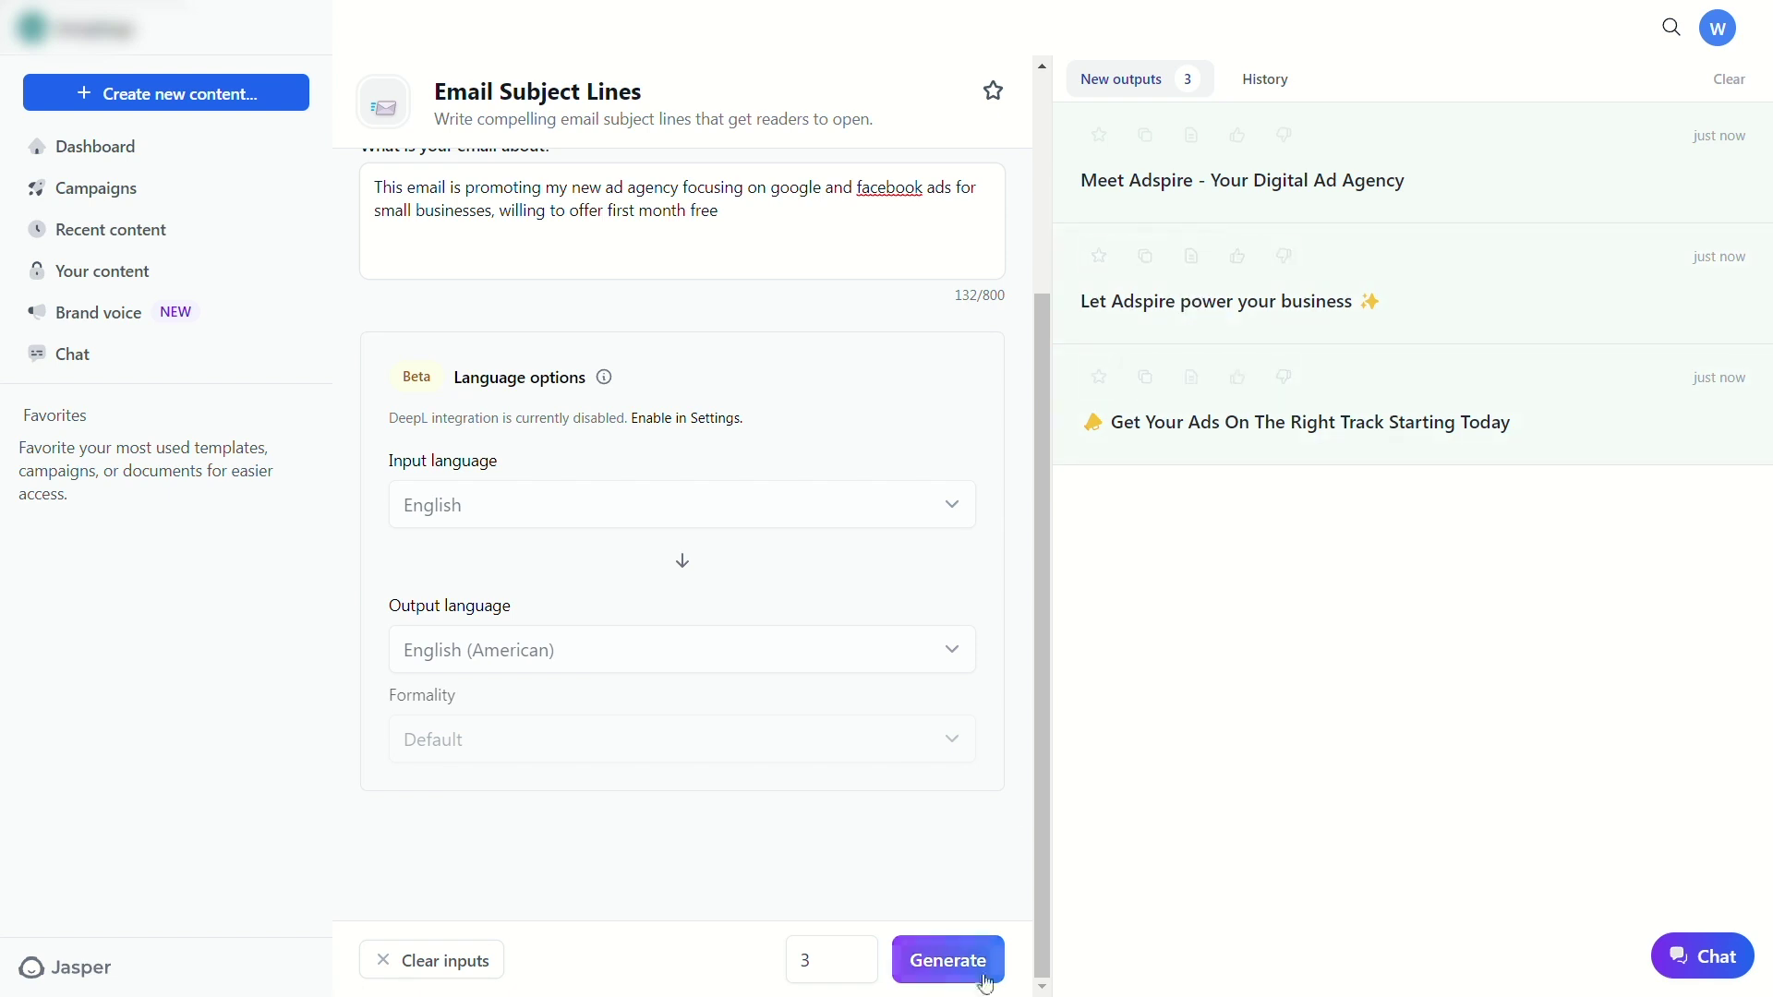
# - Raise the number of outputs and generate another batch of email subject lines
pyautogui.click(855, 953)
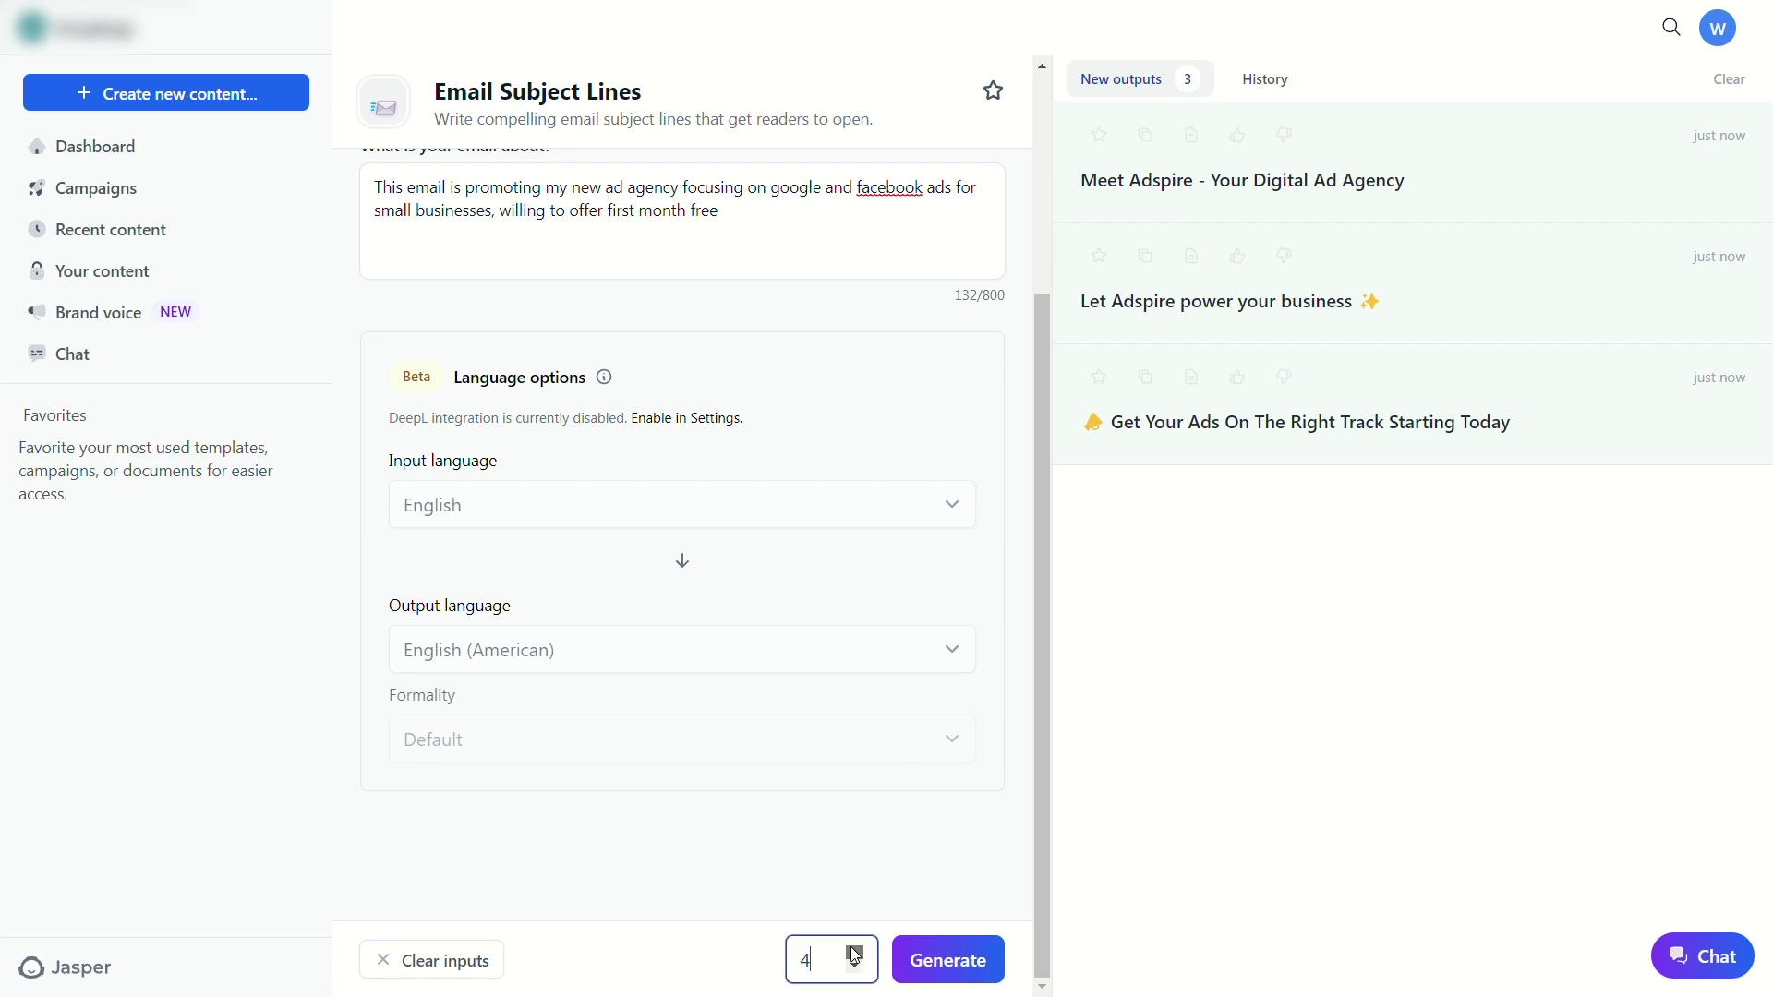
pyautogui.click(855, 954)
pyautogui.click(855, 953)
pyautogui.click(855, 953)
pyautogui.click(855, 953)
pyautogui.click(920, 957)
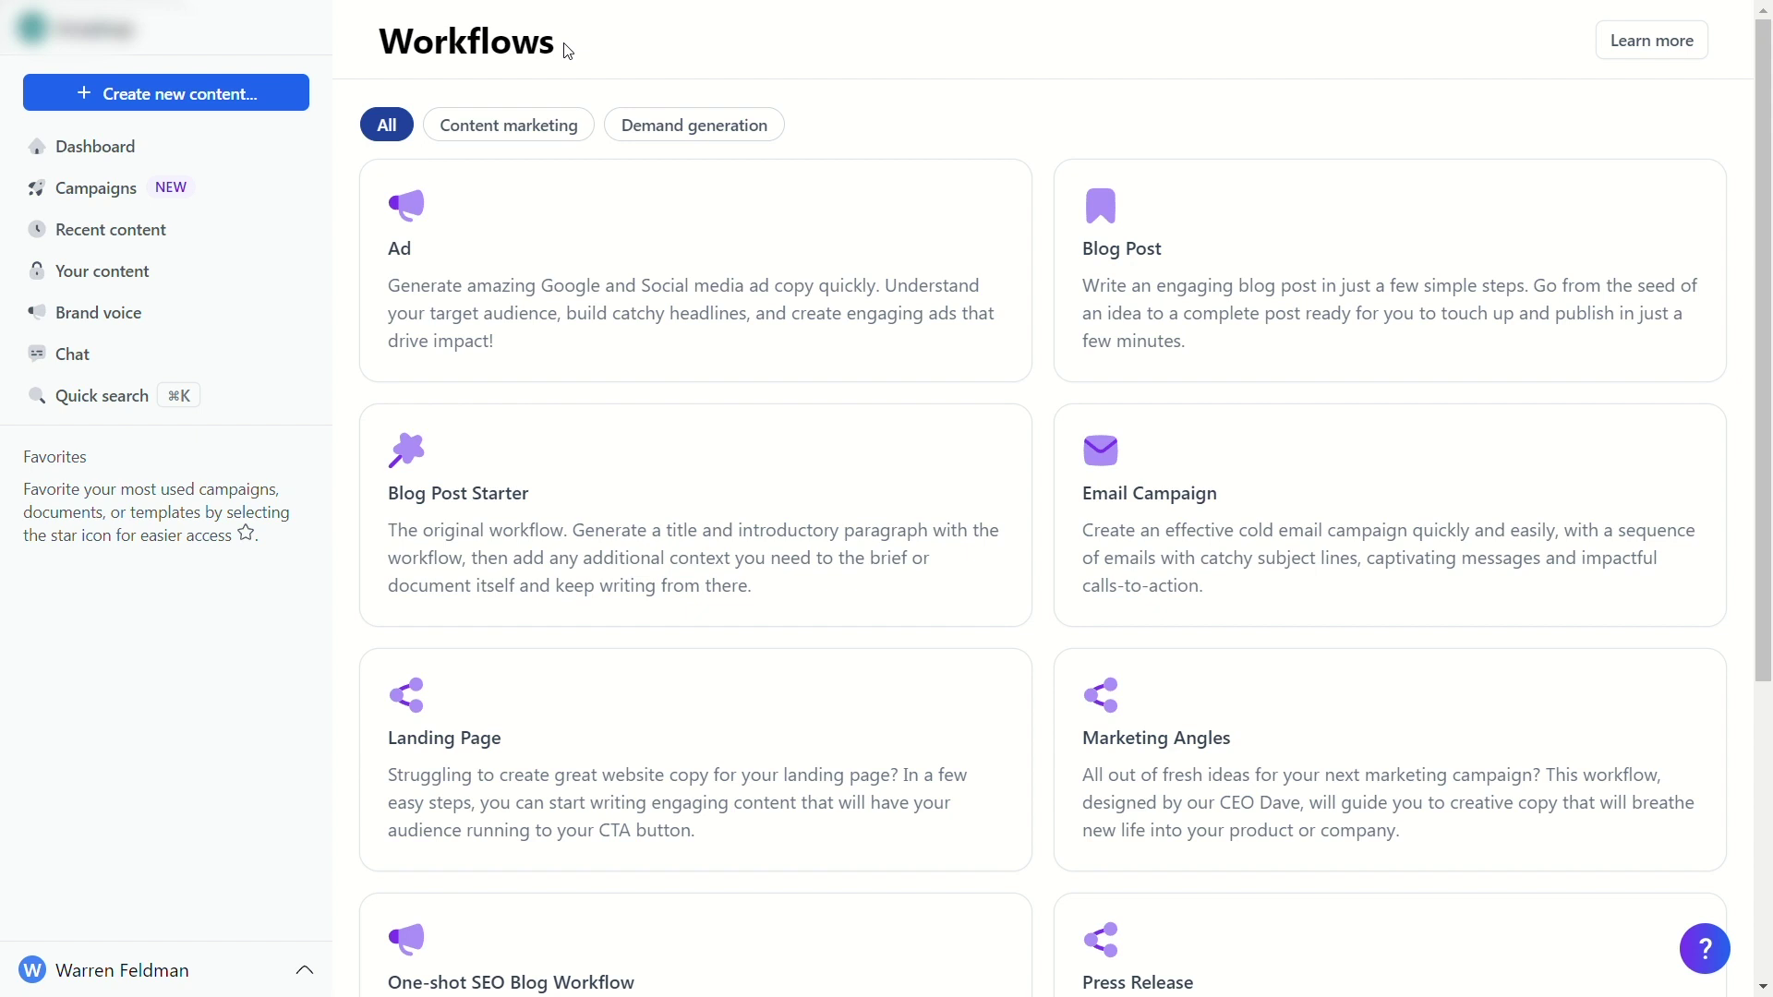
# - Look over the available workflows, open the Ad workflow and check the workflows and templates listed beside it
pyautogui.scroll(-2, 757, 296)
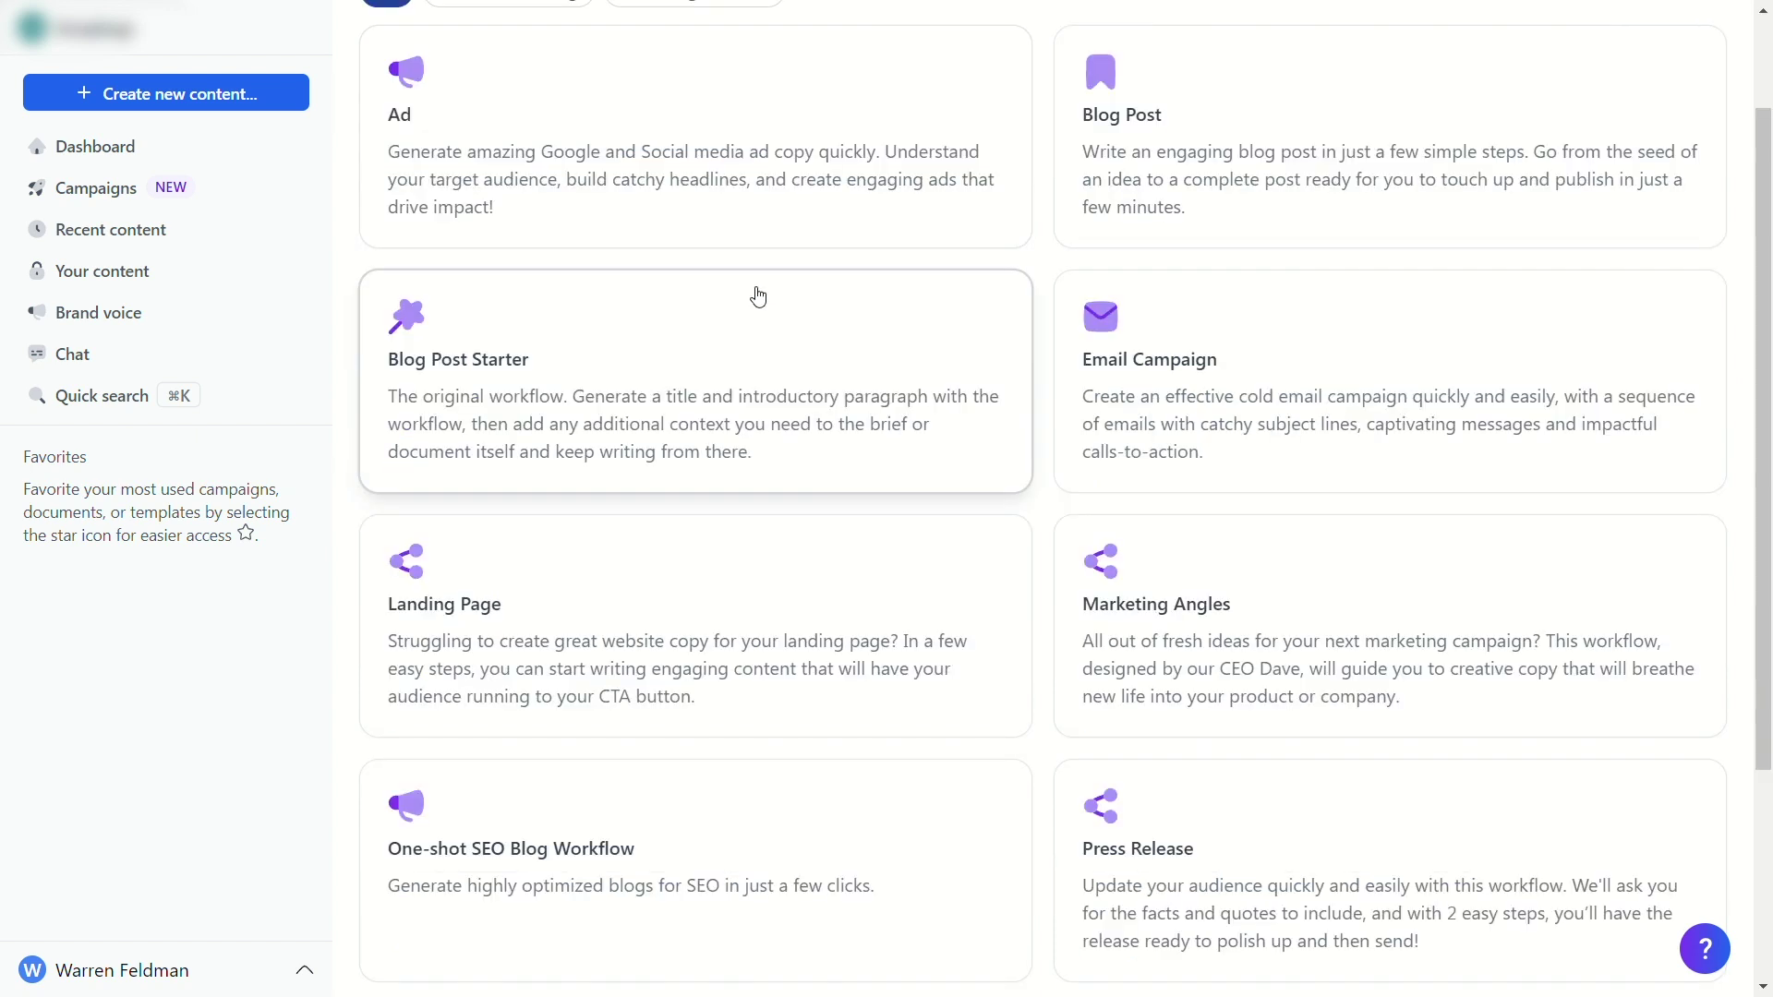
pyautogui.scroll(2, 757, 296)
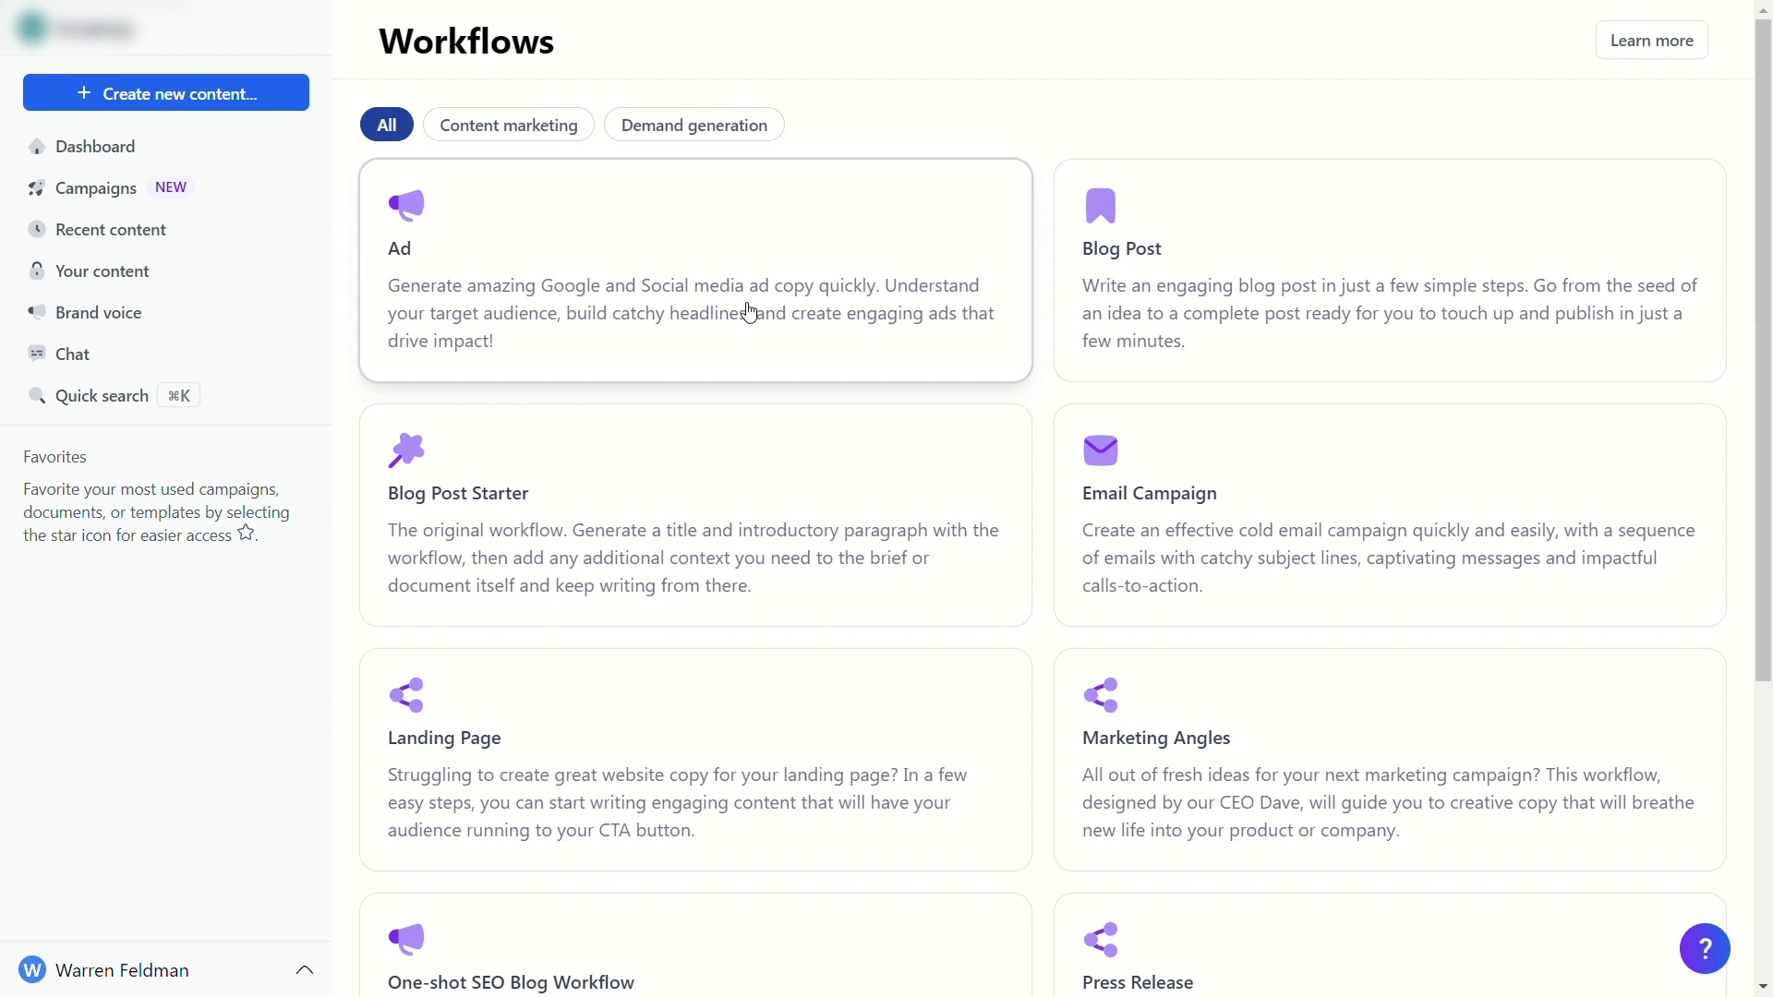
pyautogui.click(749, 312)
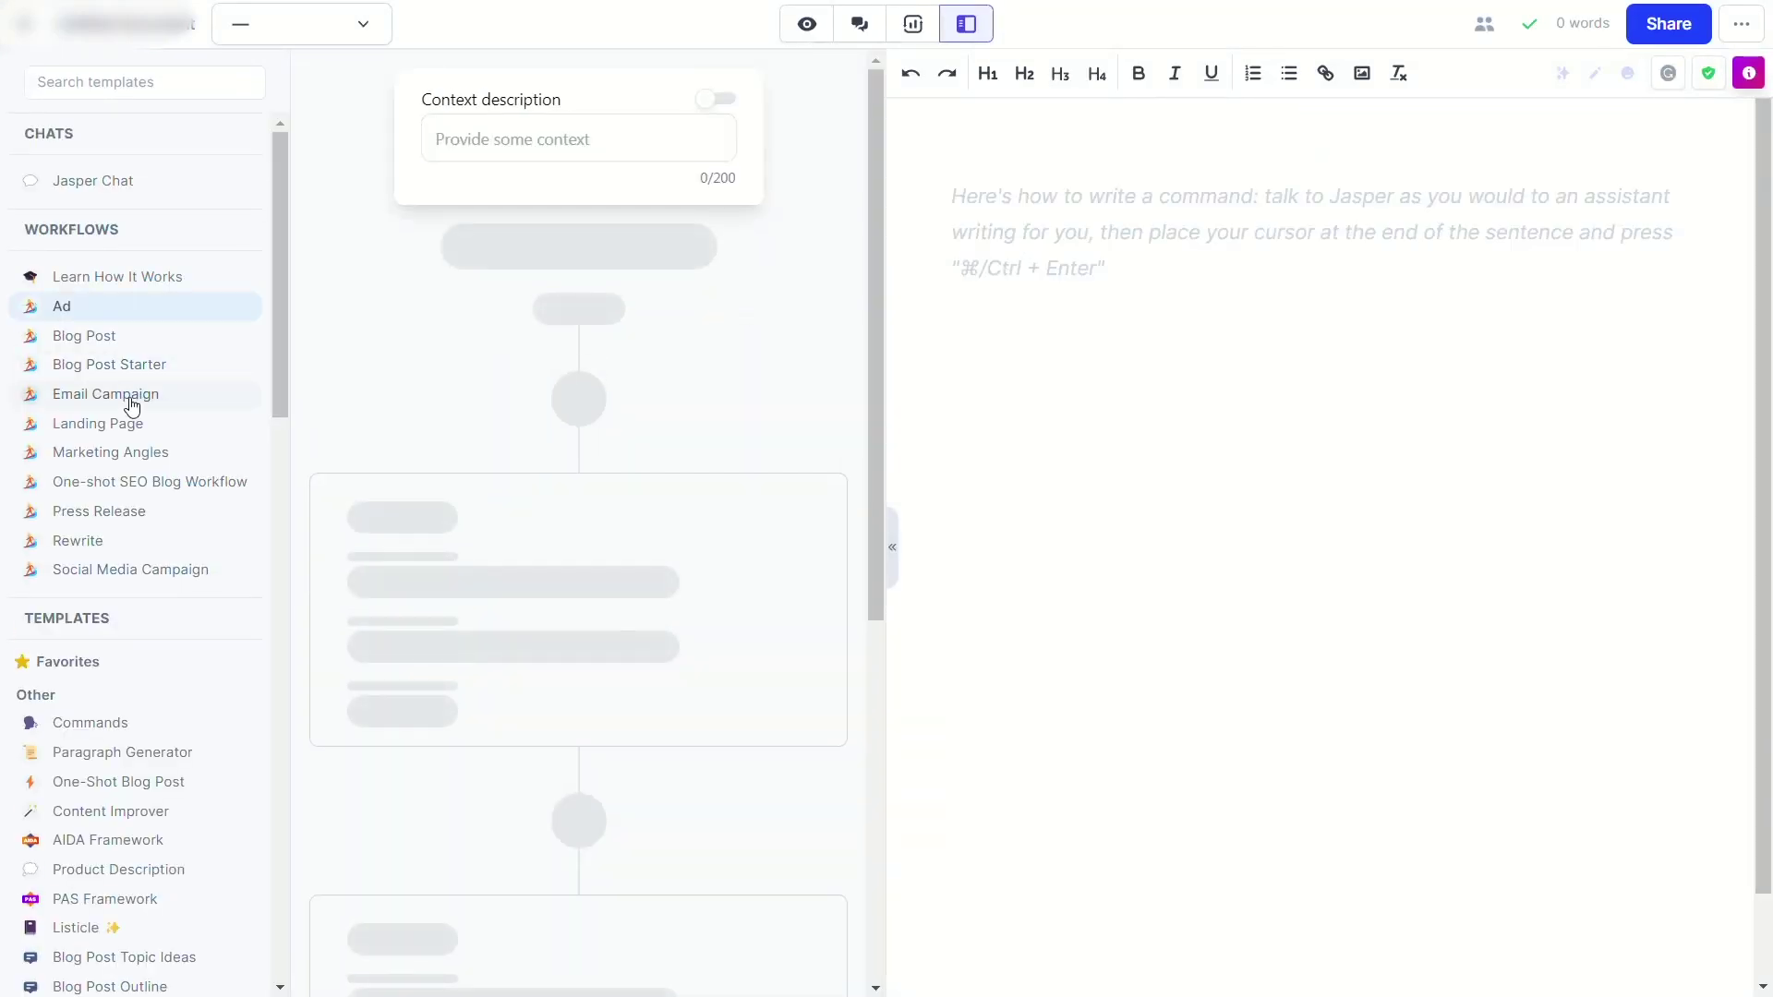
pyautogui.scroll(-4, 132, 406)
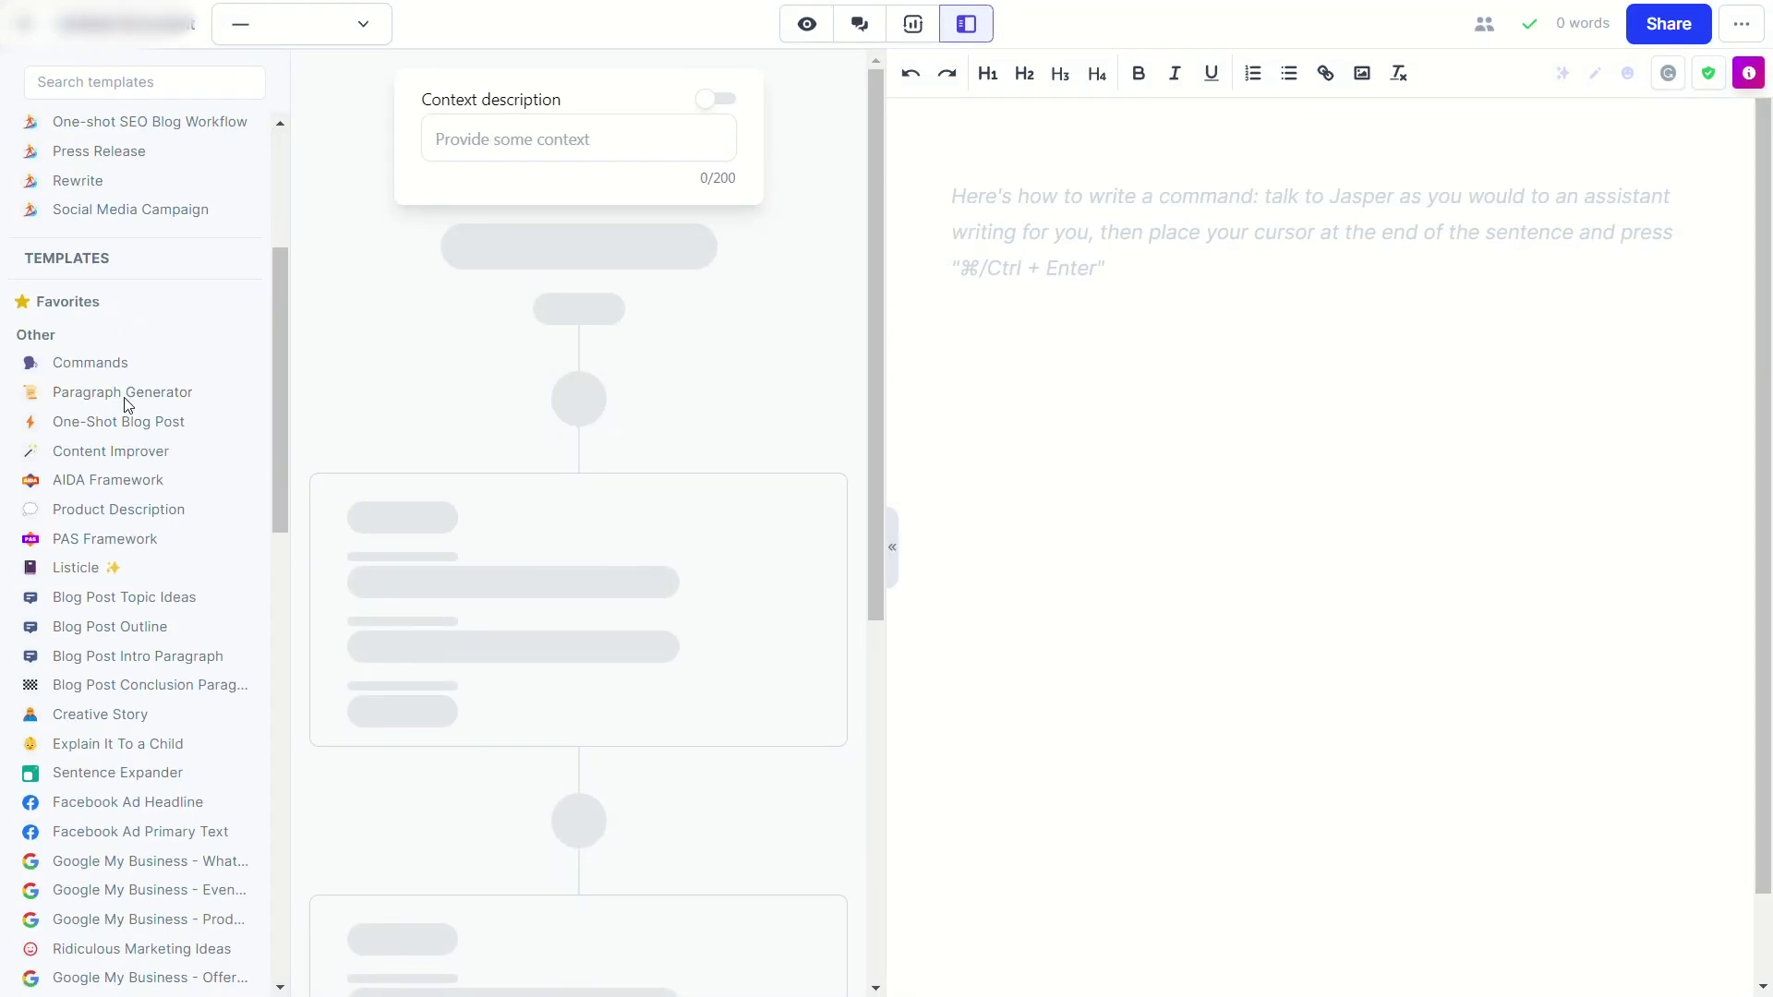
pyautogui.scroll(-1, 129, 407)
pyautogui.scroll(5, 132, 406)
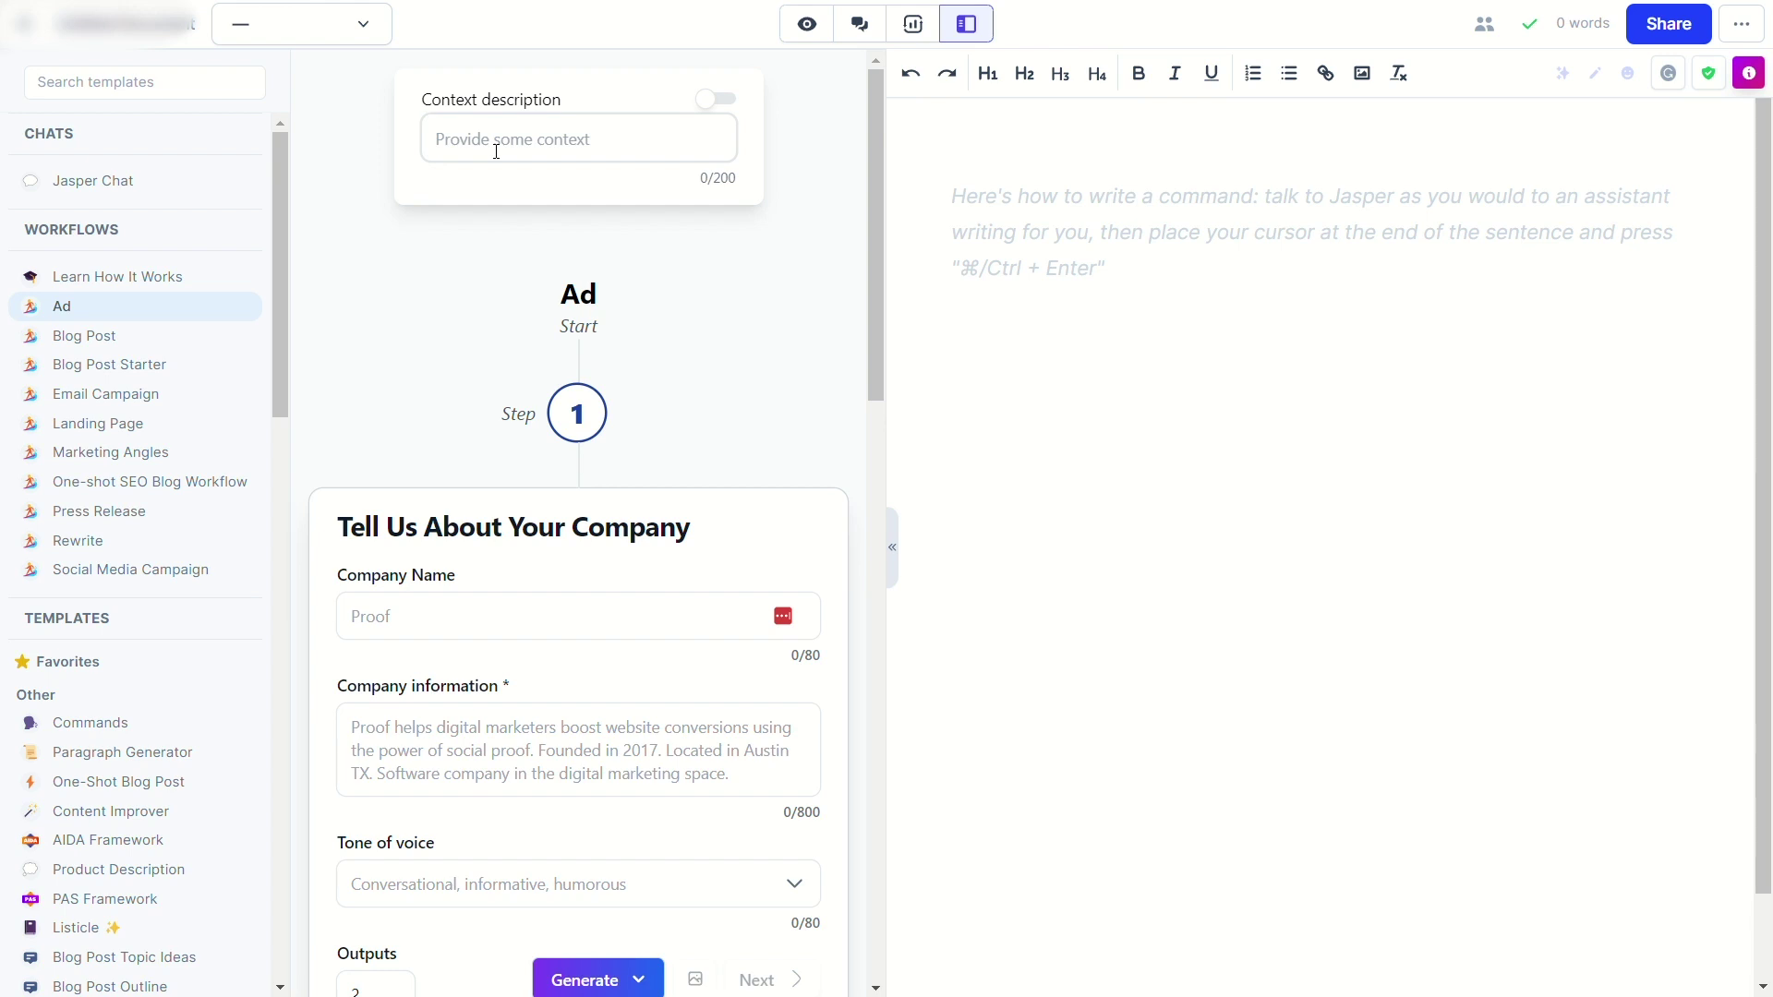
# - Set the Ad workflow's context description to "Generate leads for my new social media marketing agency" and go to the company form
pyautogui.click(496, 151)
pyautogui.write('Generate leads for my new social media marke')
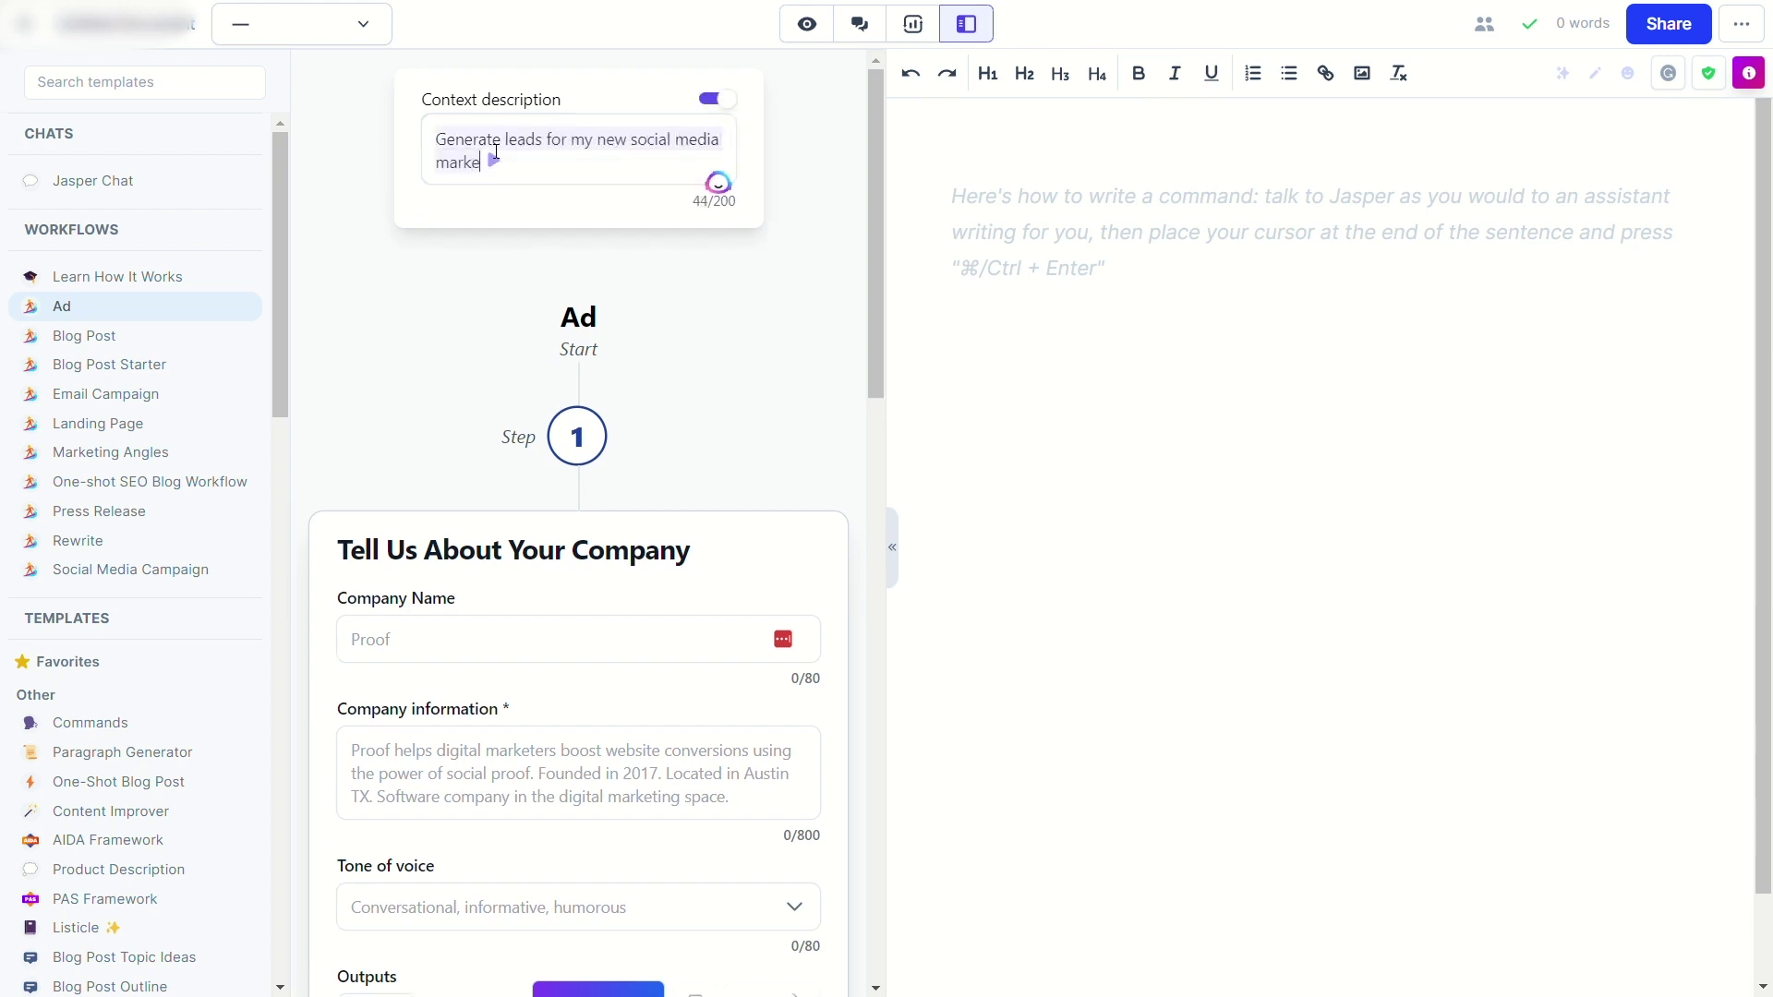
pyautogui.write('ting agency')
pyautogui.scroll(-1, 704, 402)
pyautogui.scroll(-1, 704, 402)
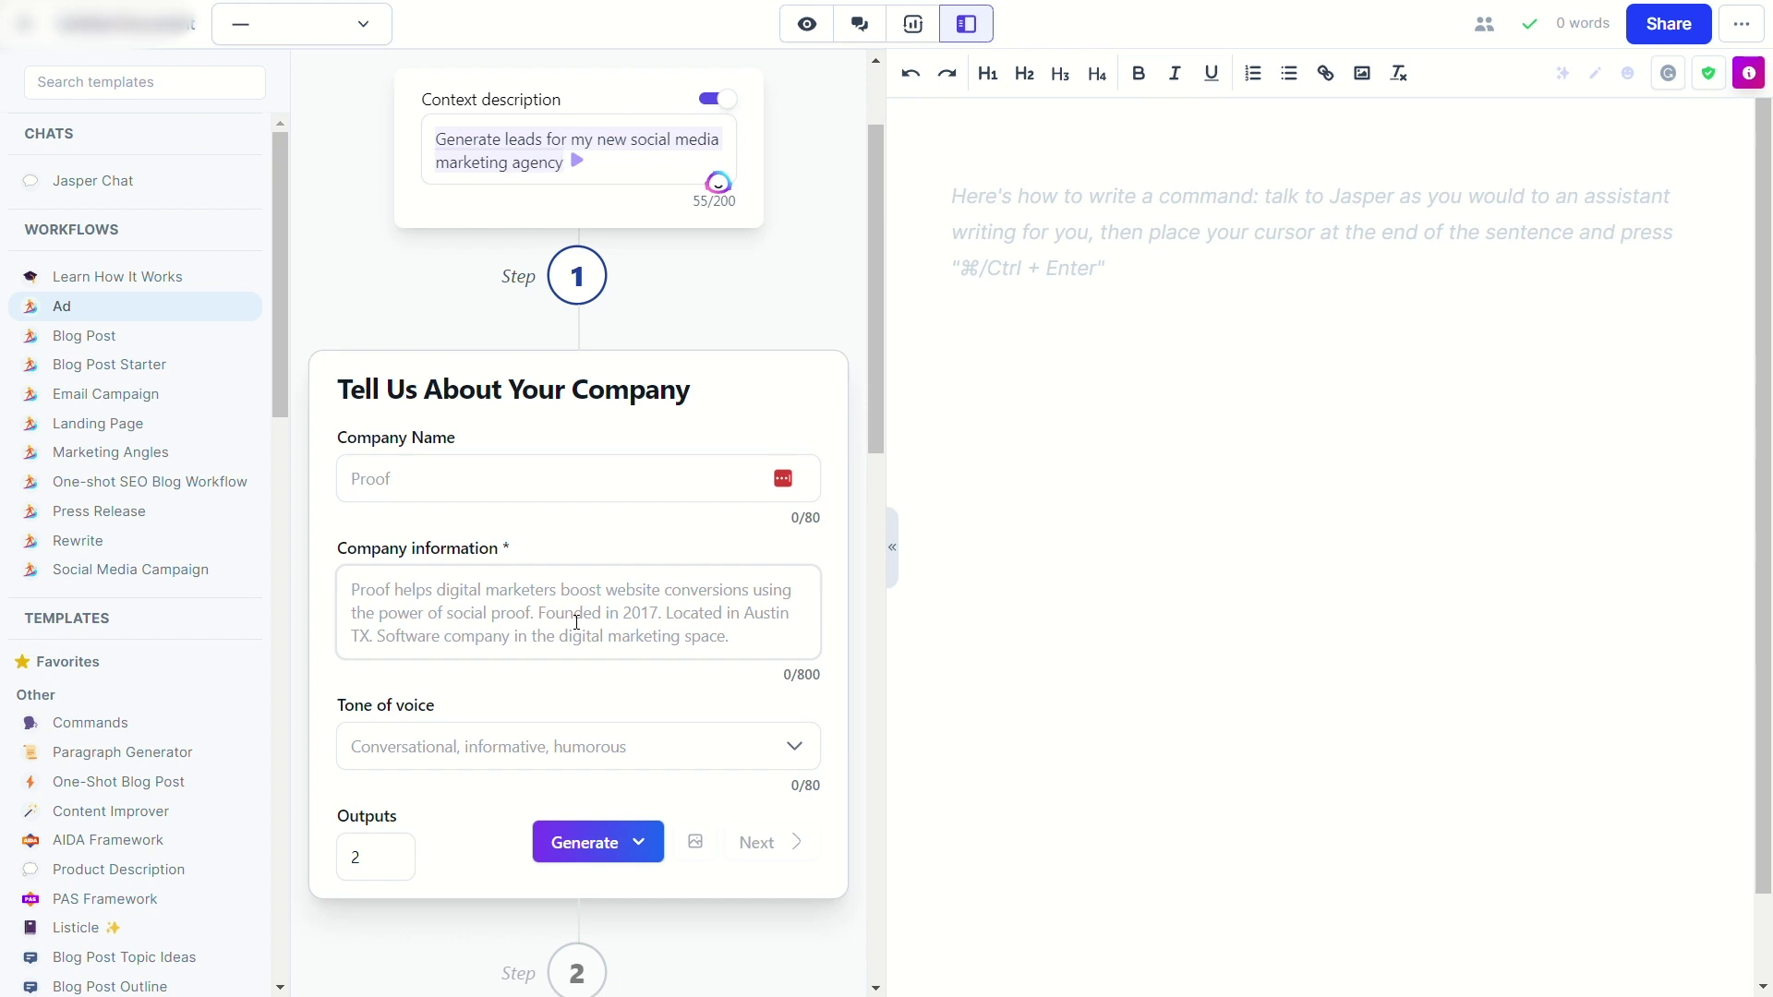
pyautogui.scroll(-1, 576, 622)
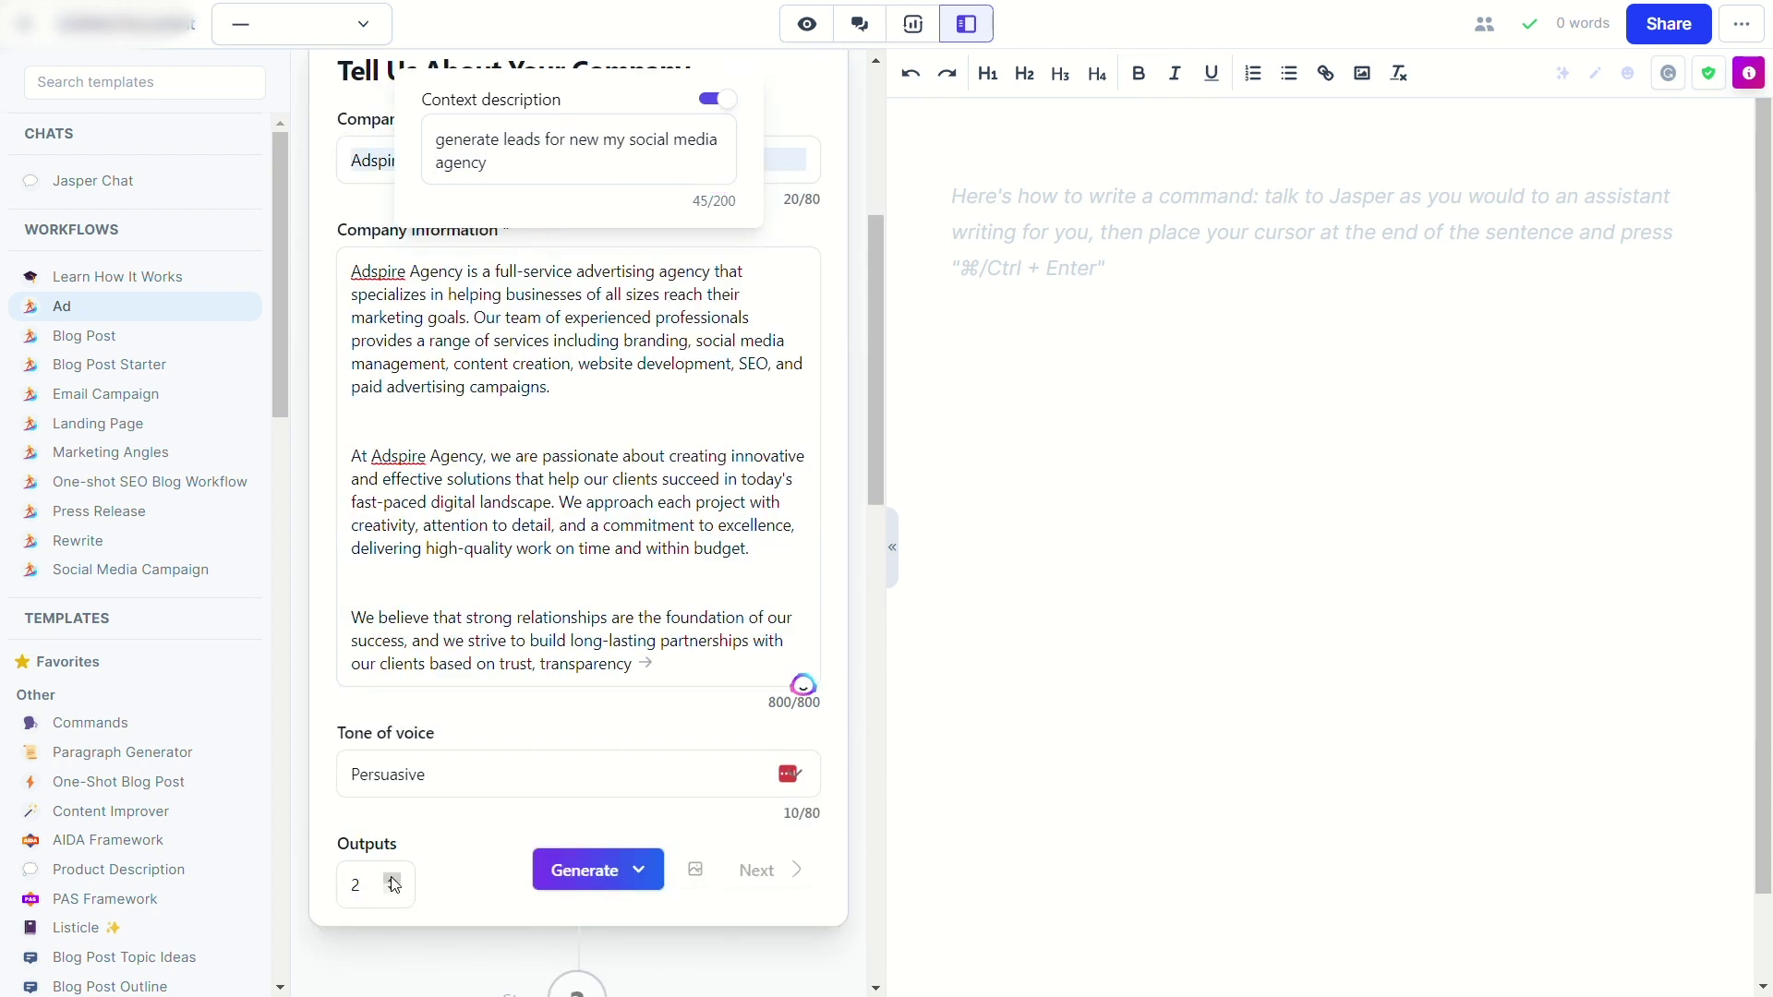
# - Set the company step's outputs to 3, look over the following ad idea steps, generate the company descriptions and read them
pyautogui.click(393, 882)
pyautogui.click(641, 872)
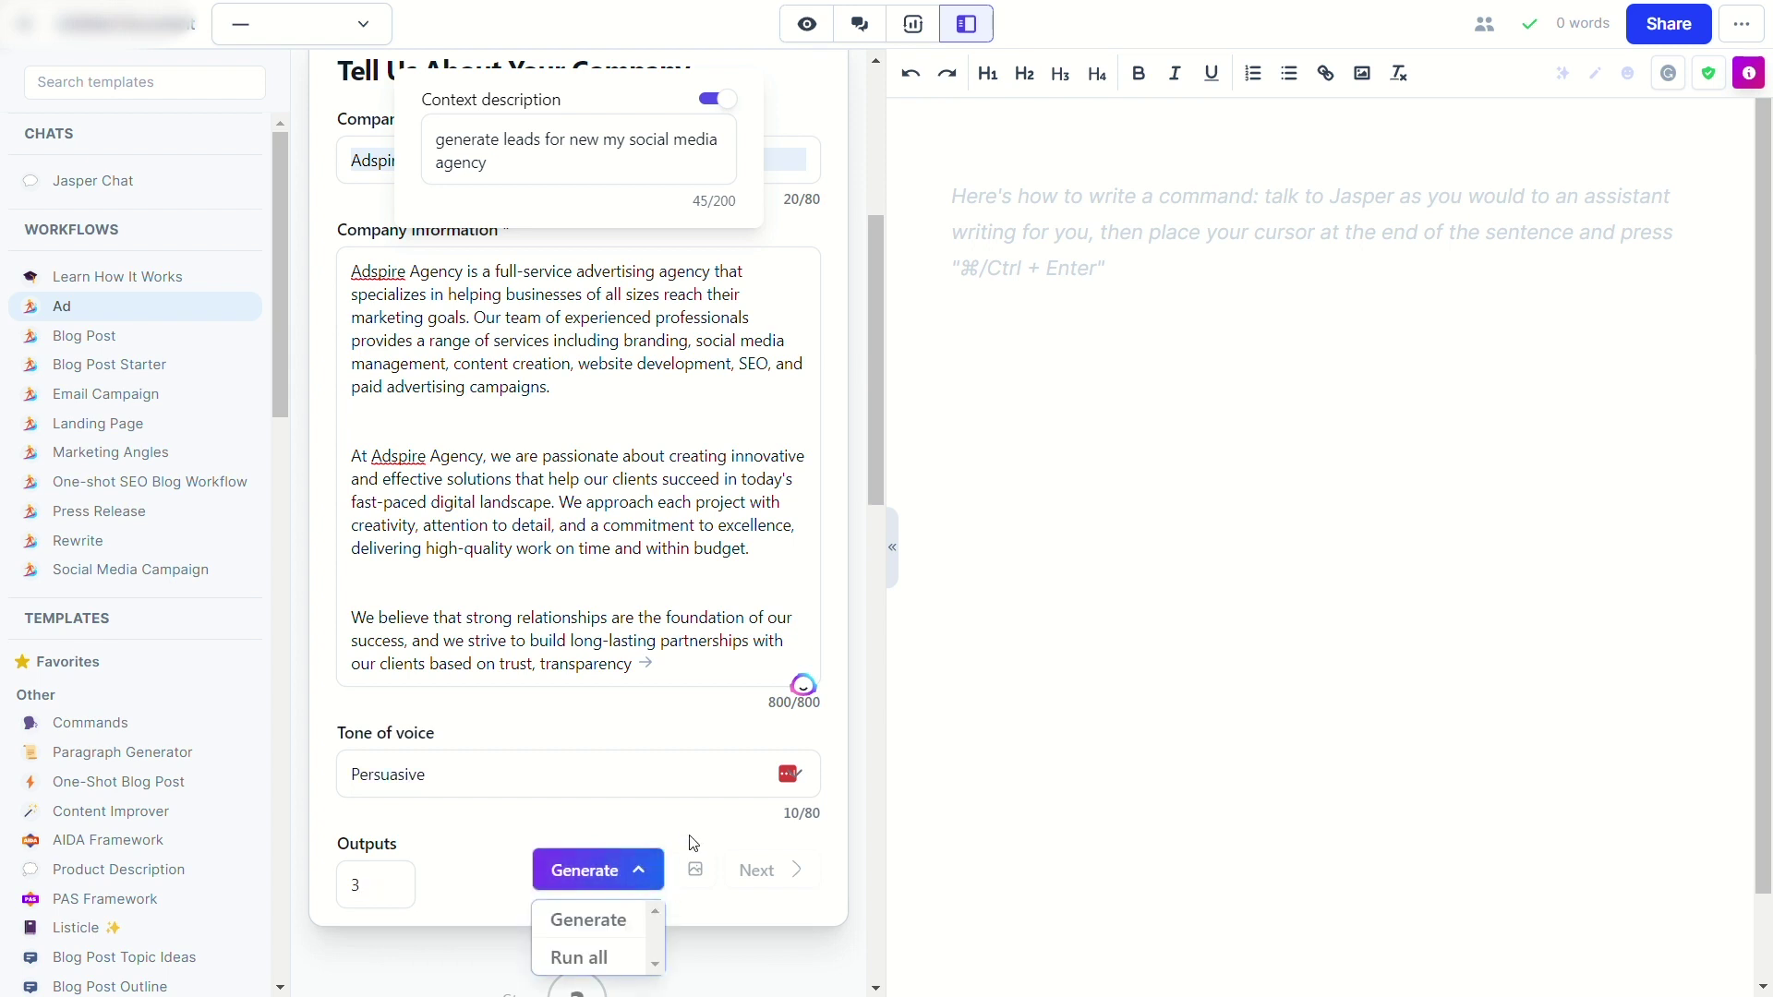
pyautogui.scroll(-4, 692, 843)
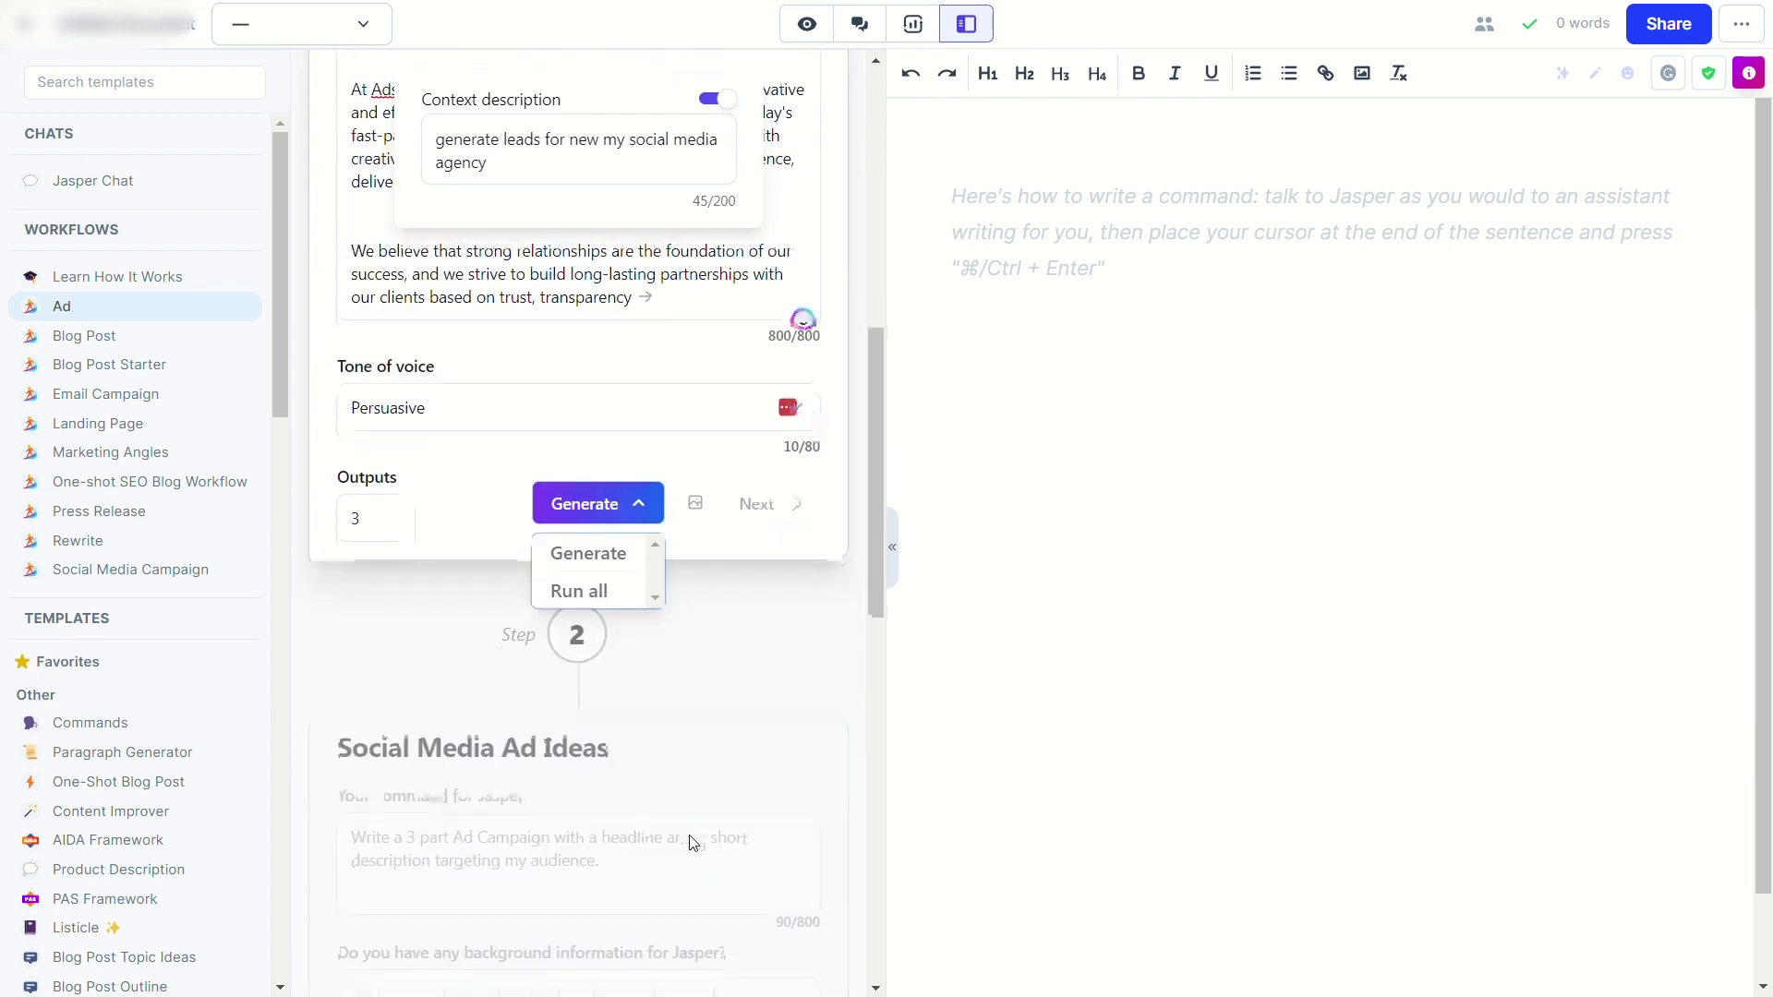
pyautogui.scroll(-11, 619, 632)
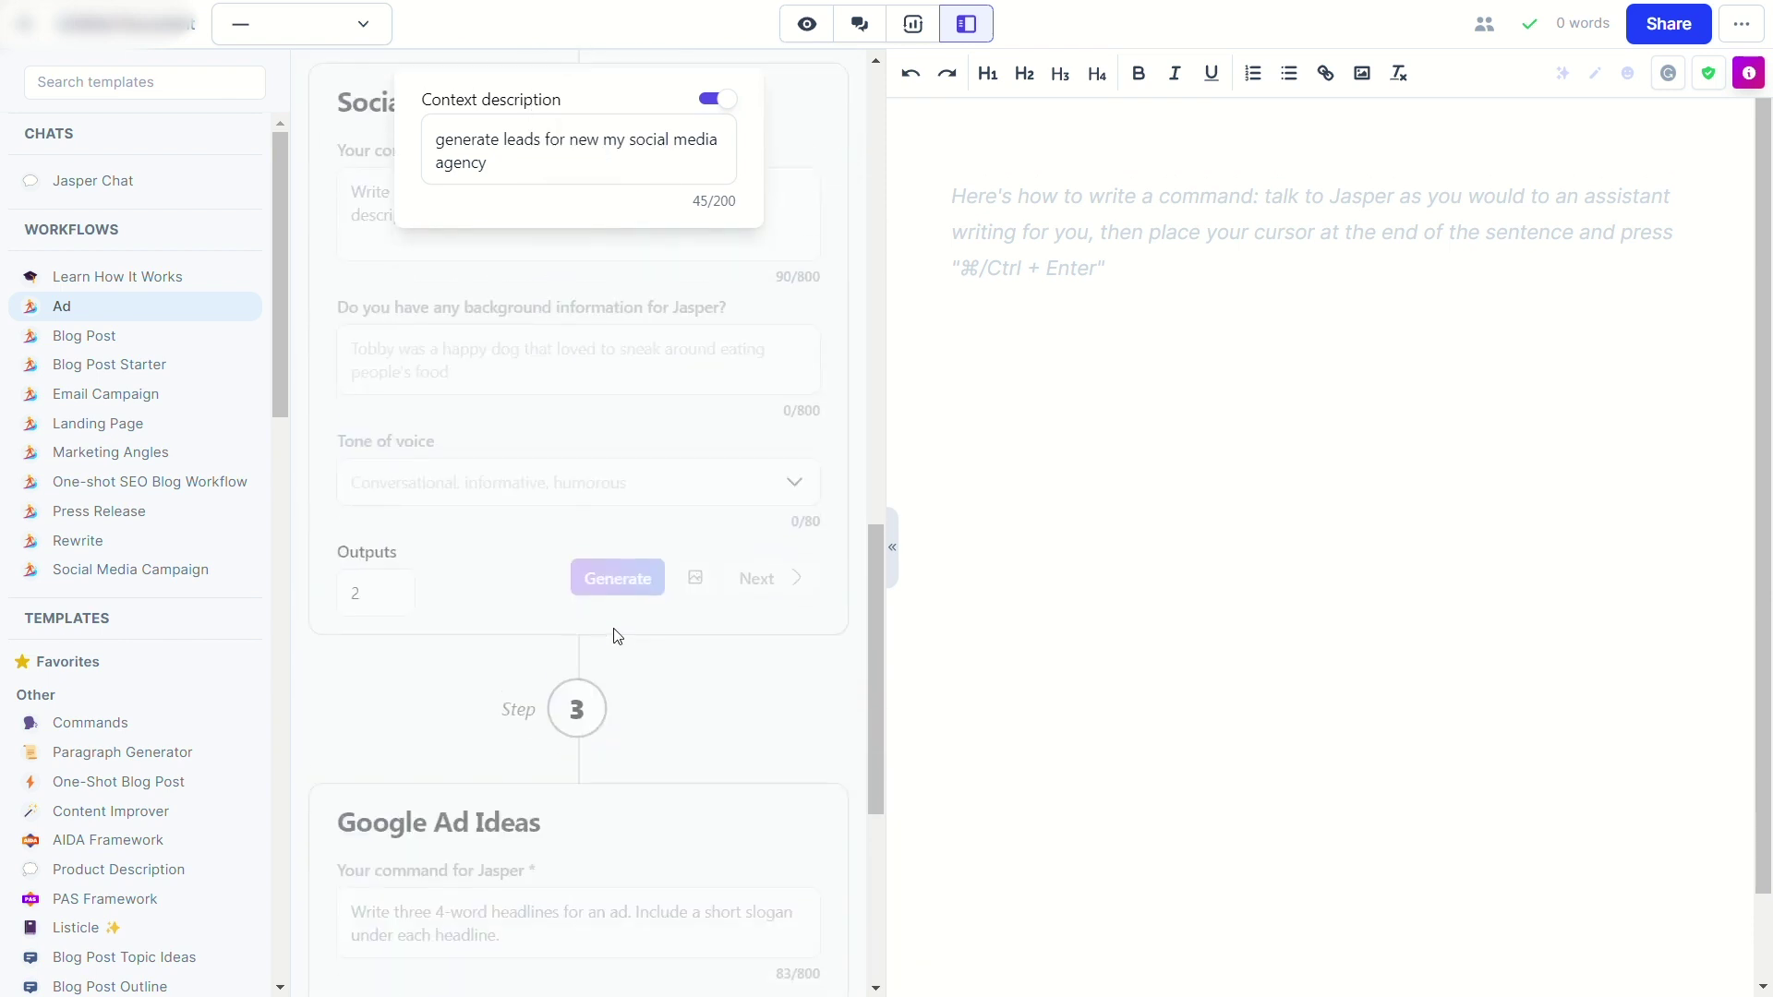
pyautogui.scroll(12, 617, 637)
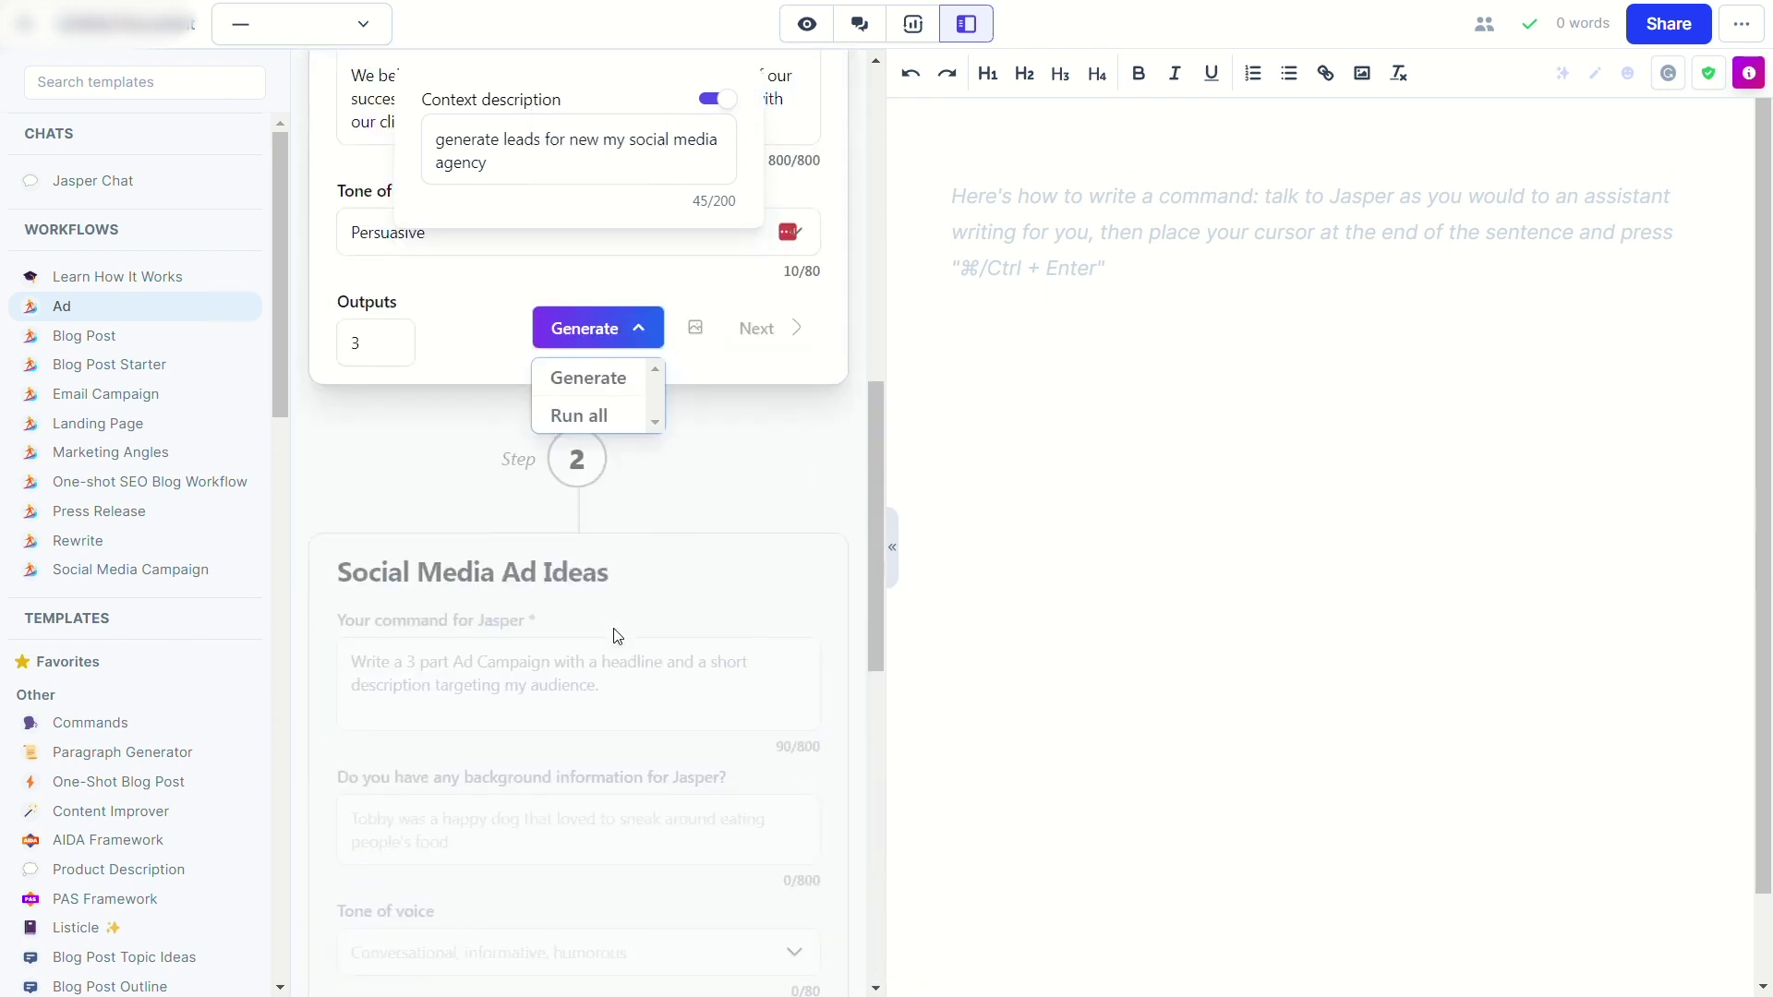
pyautogui.scroll(-1, 617, 637)
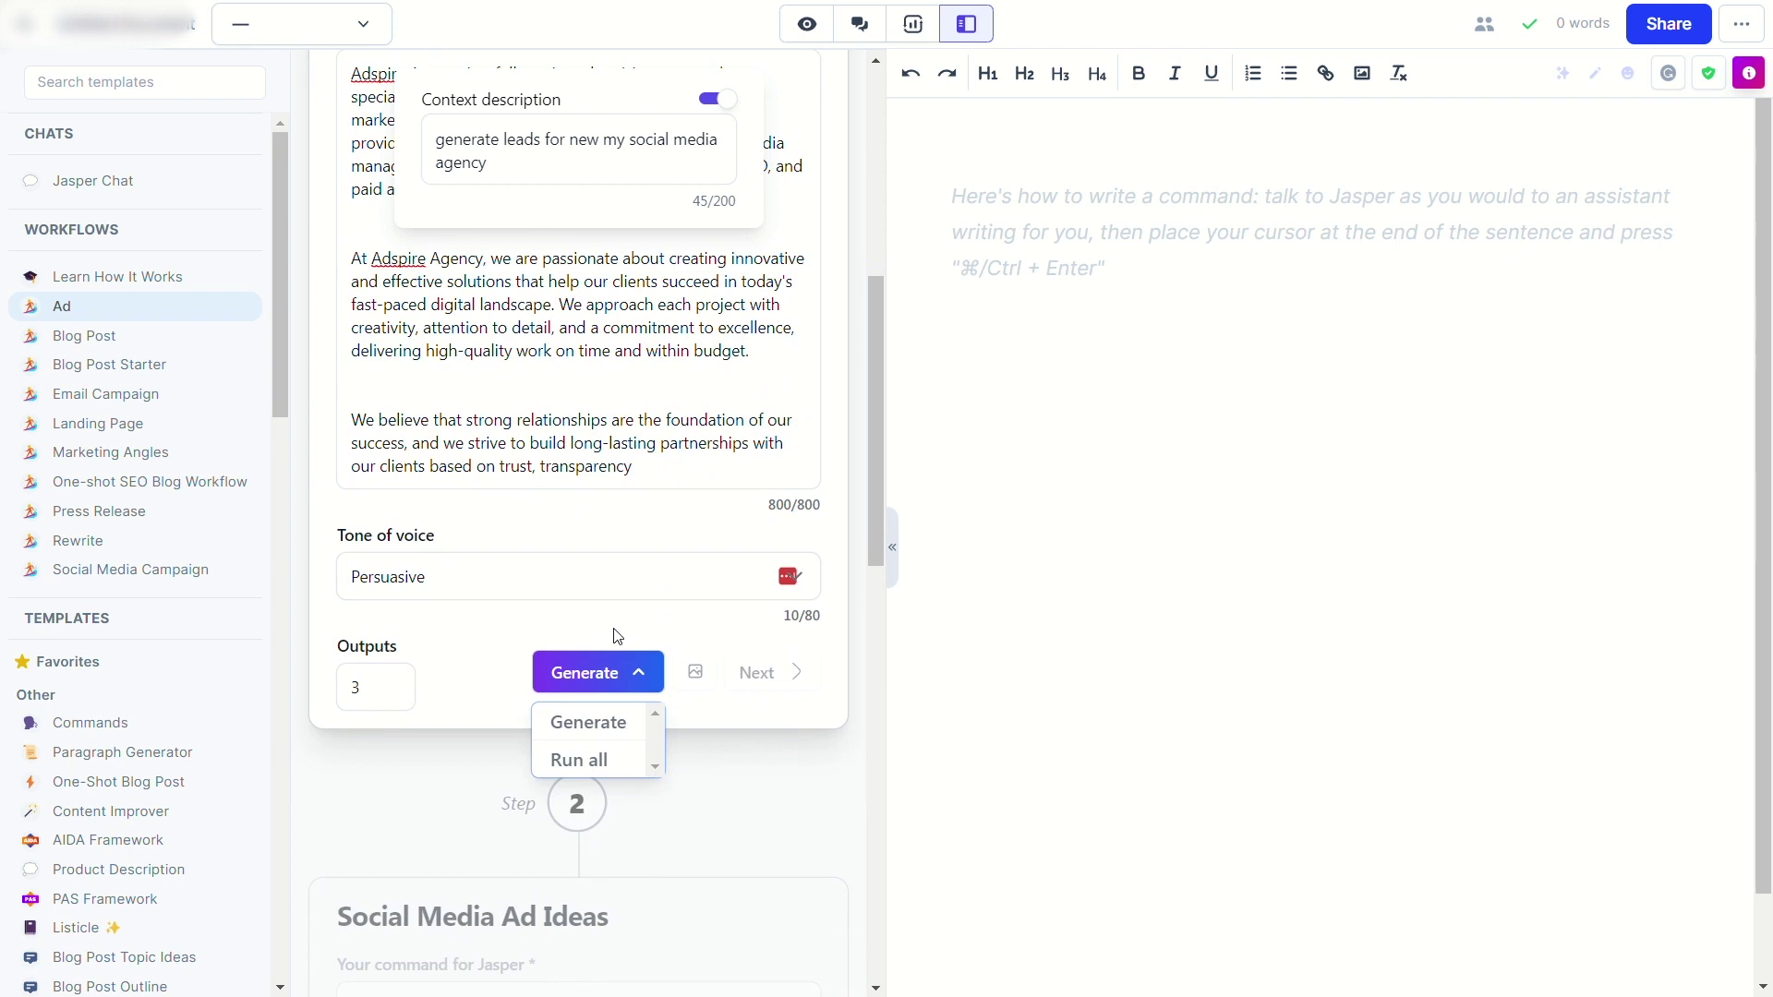
pyautogui.click(591, 722)
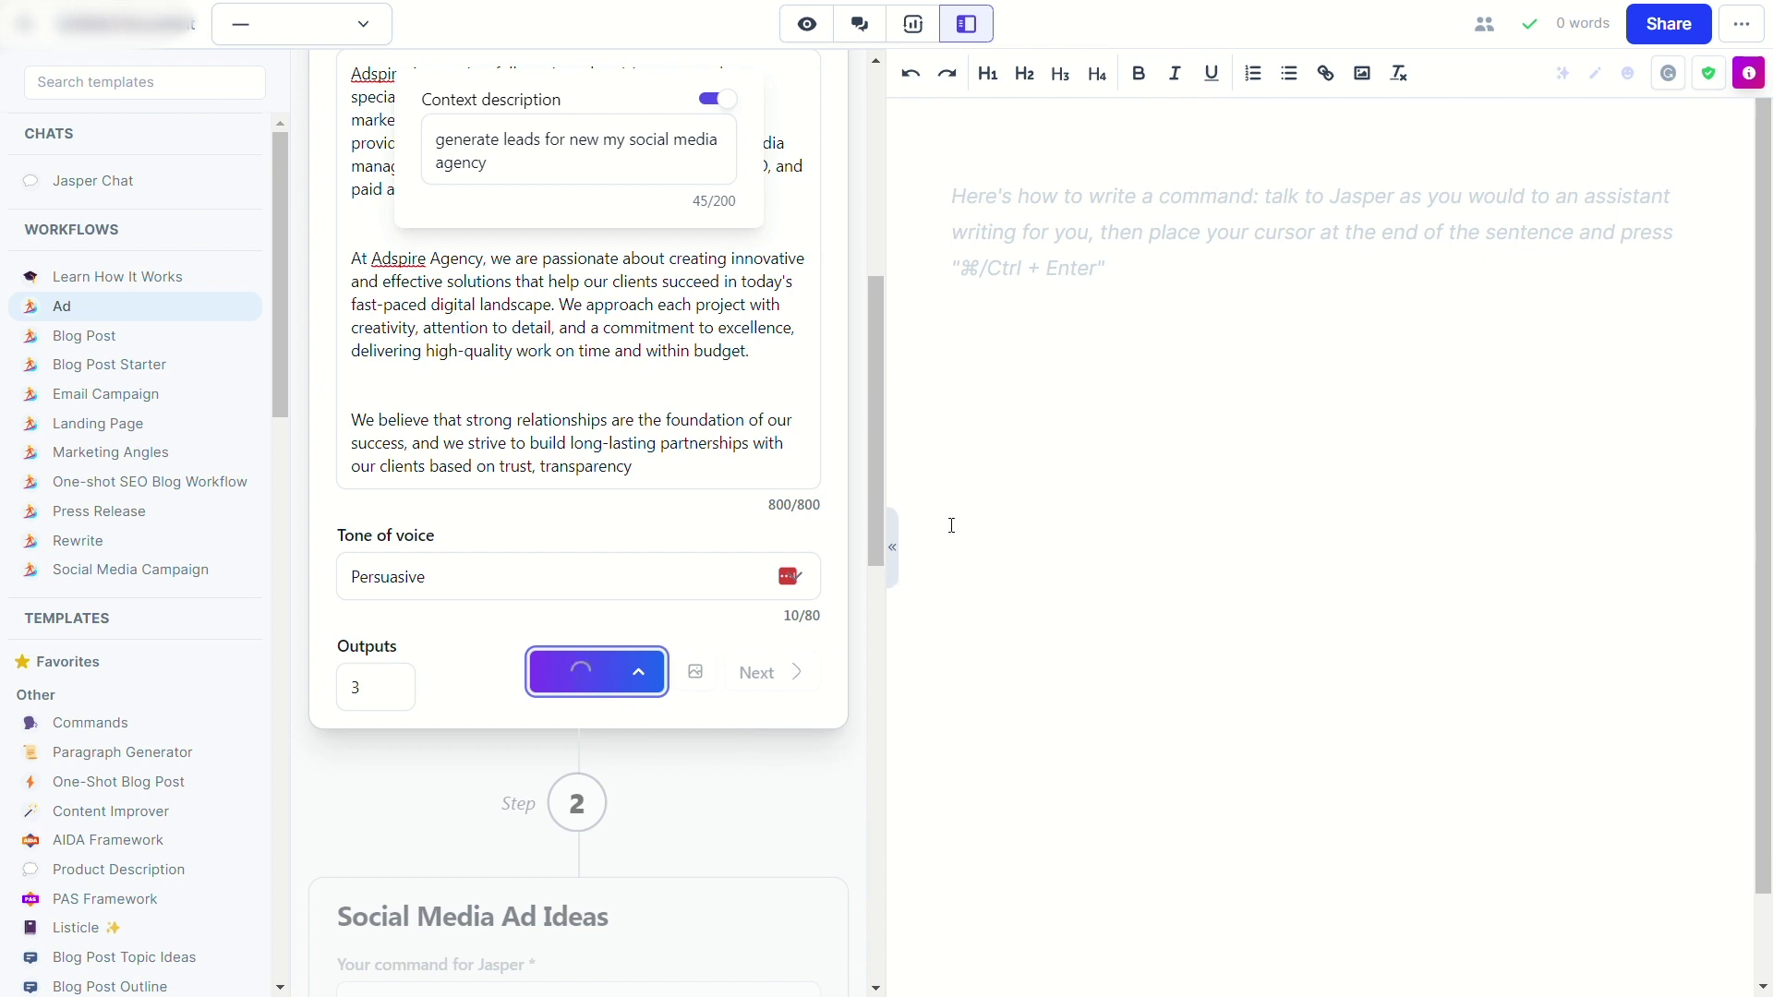
pyautogui.scroll(-8, 798, 617)
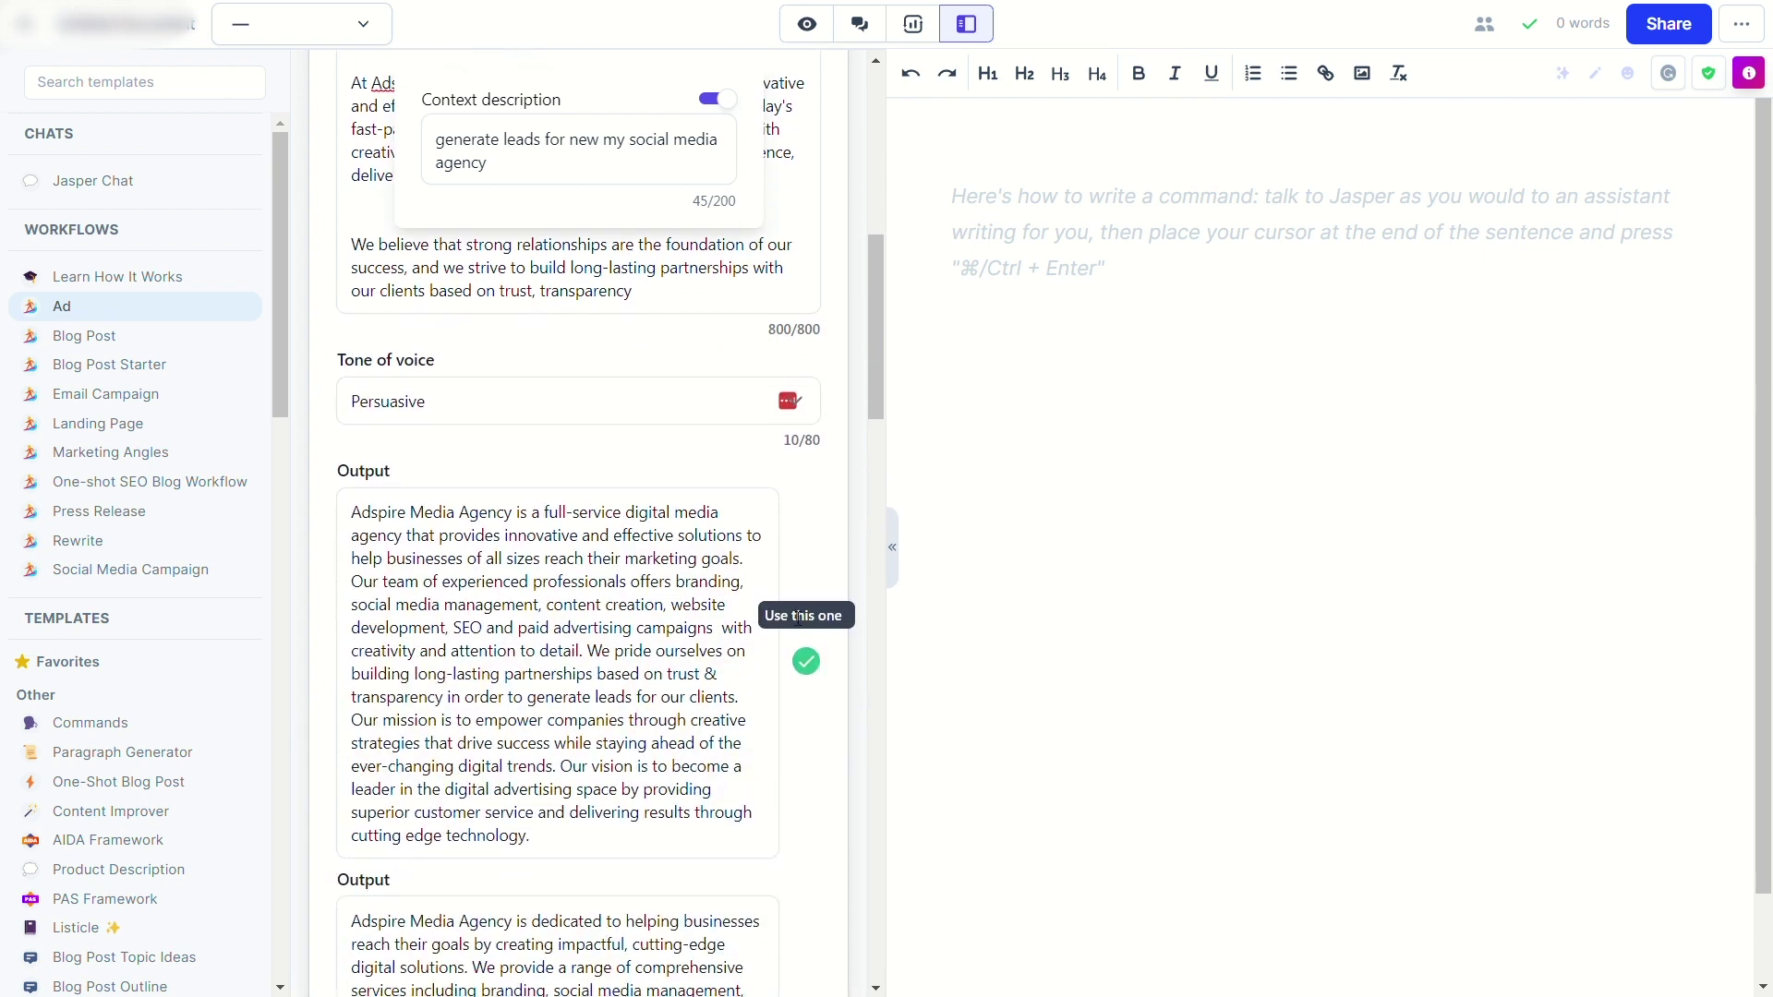
pyautogui.scroll(-3, 792, 617)
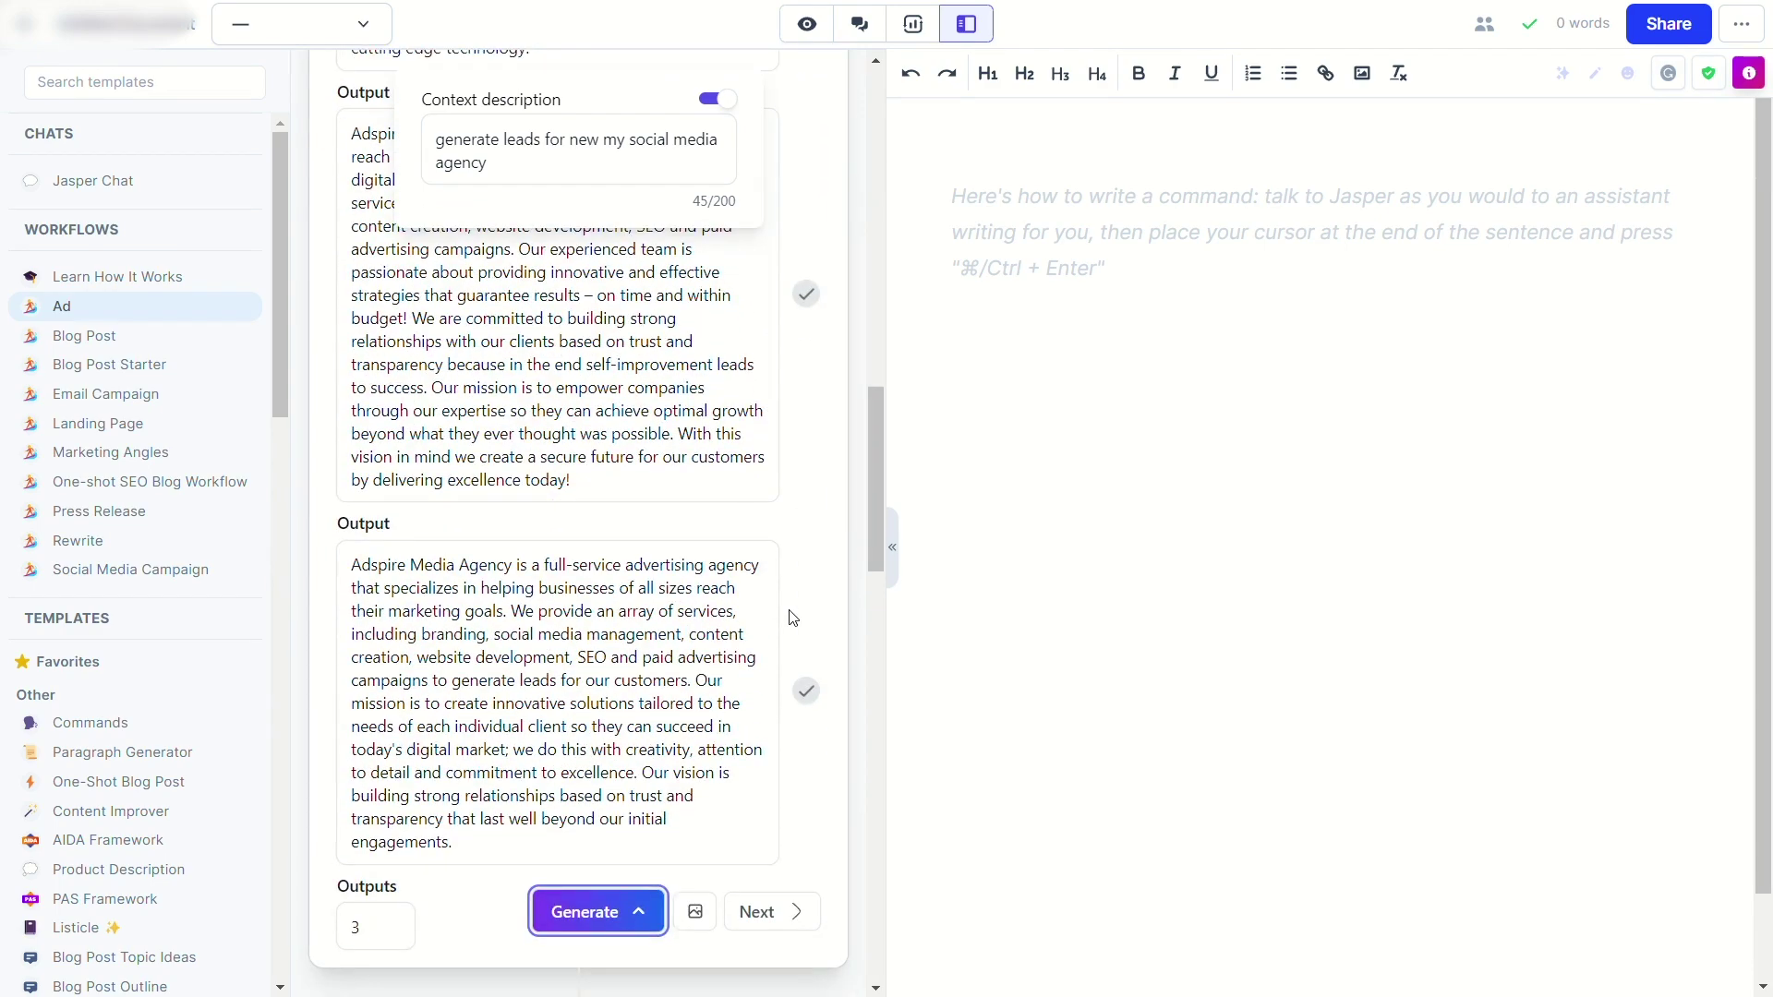
# - Compare the generated company descriptions and use the second one, which opens with the agency being dedicated to helping businesses
pyautogui.scroll(15, 792, 617)
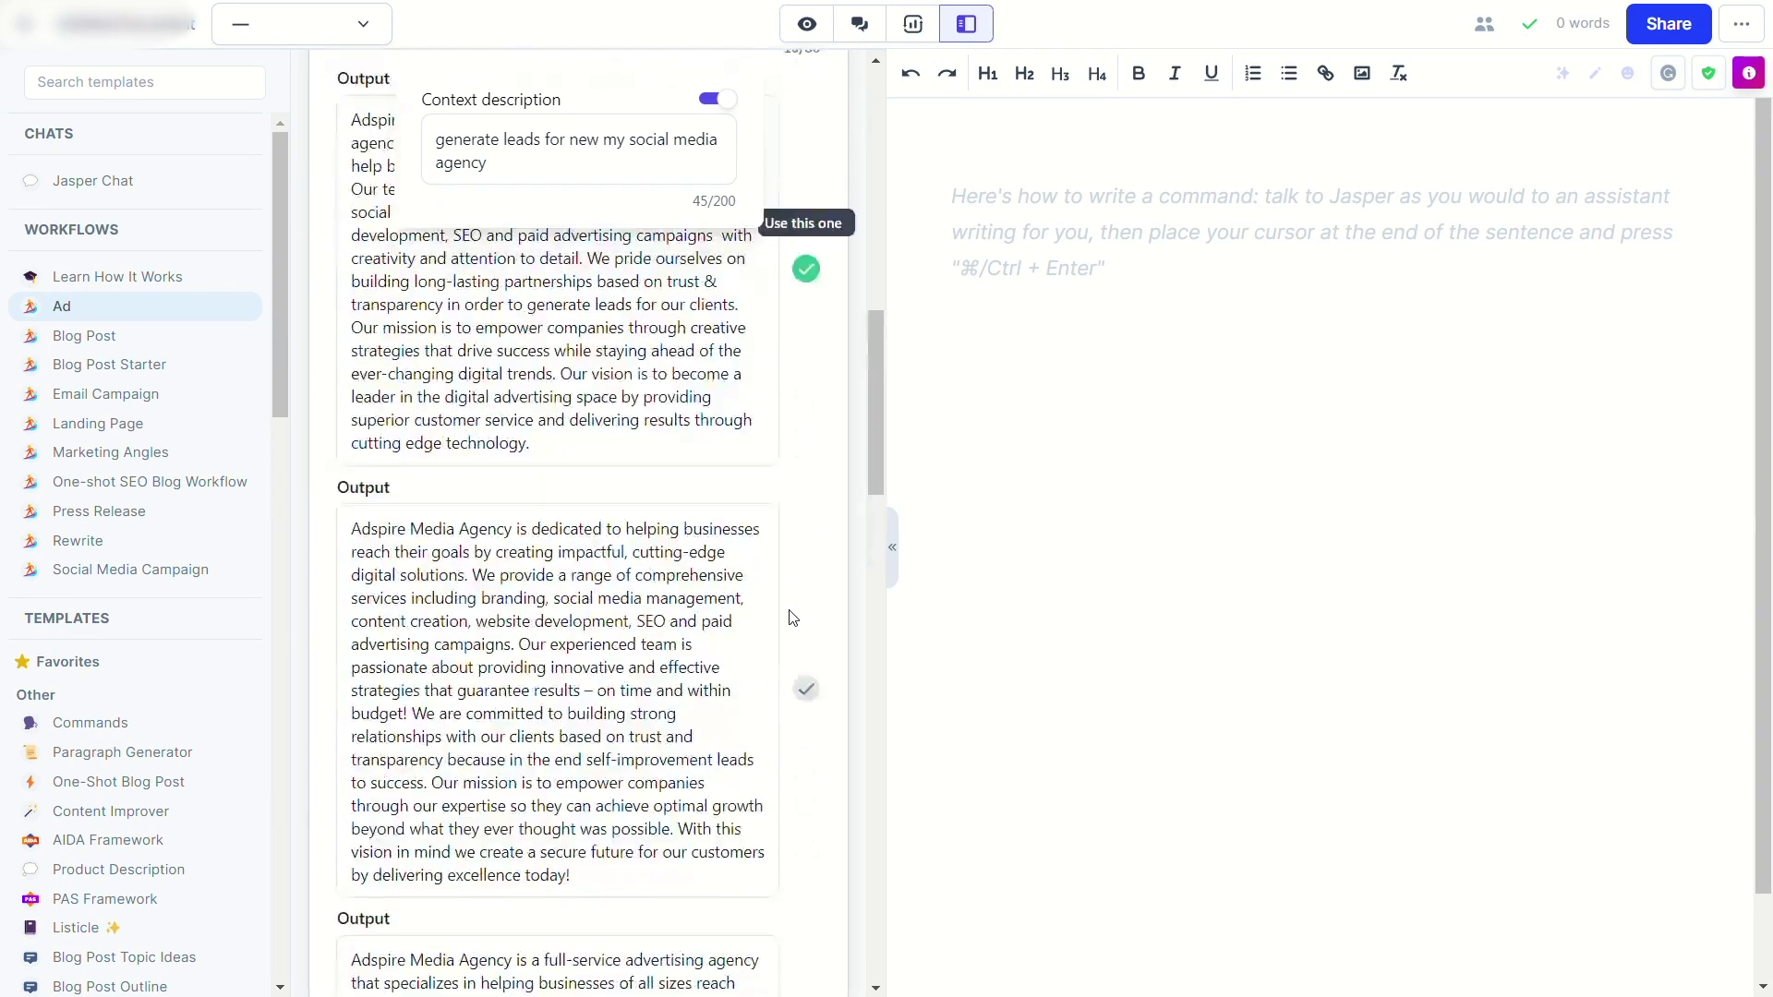
pyautogui.scroll(-8, 798, 618)
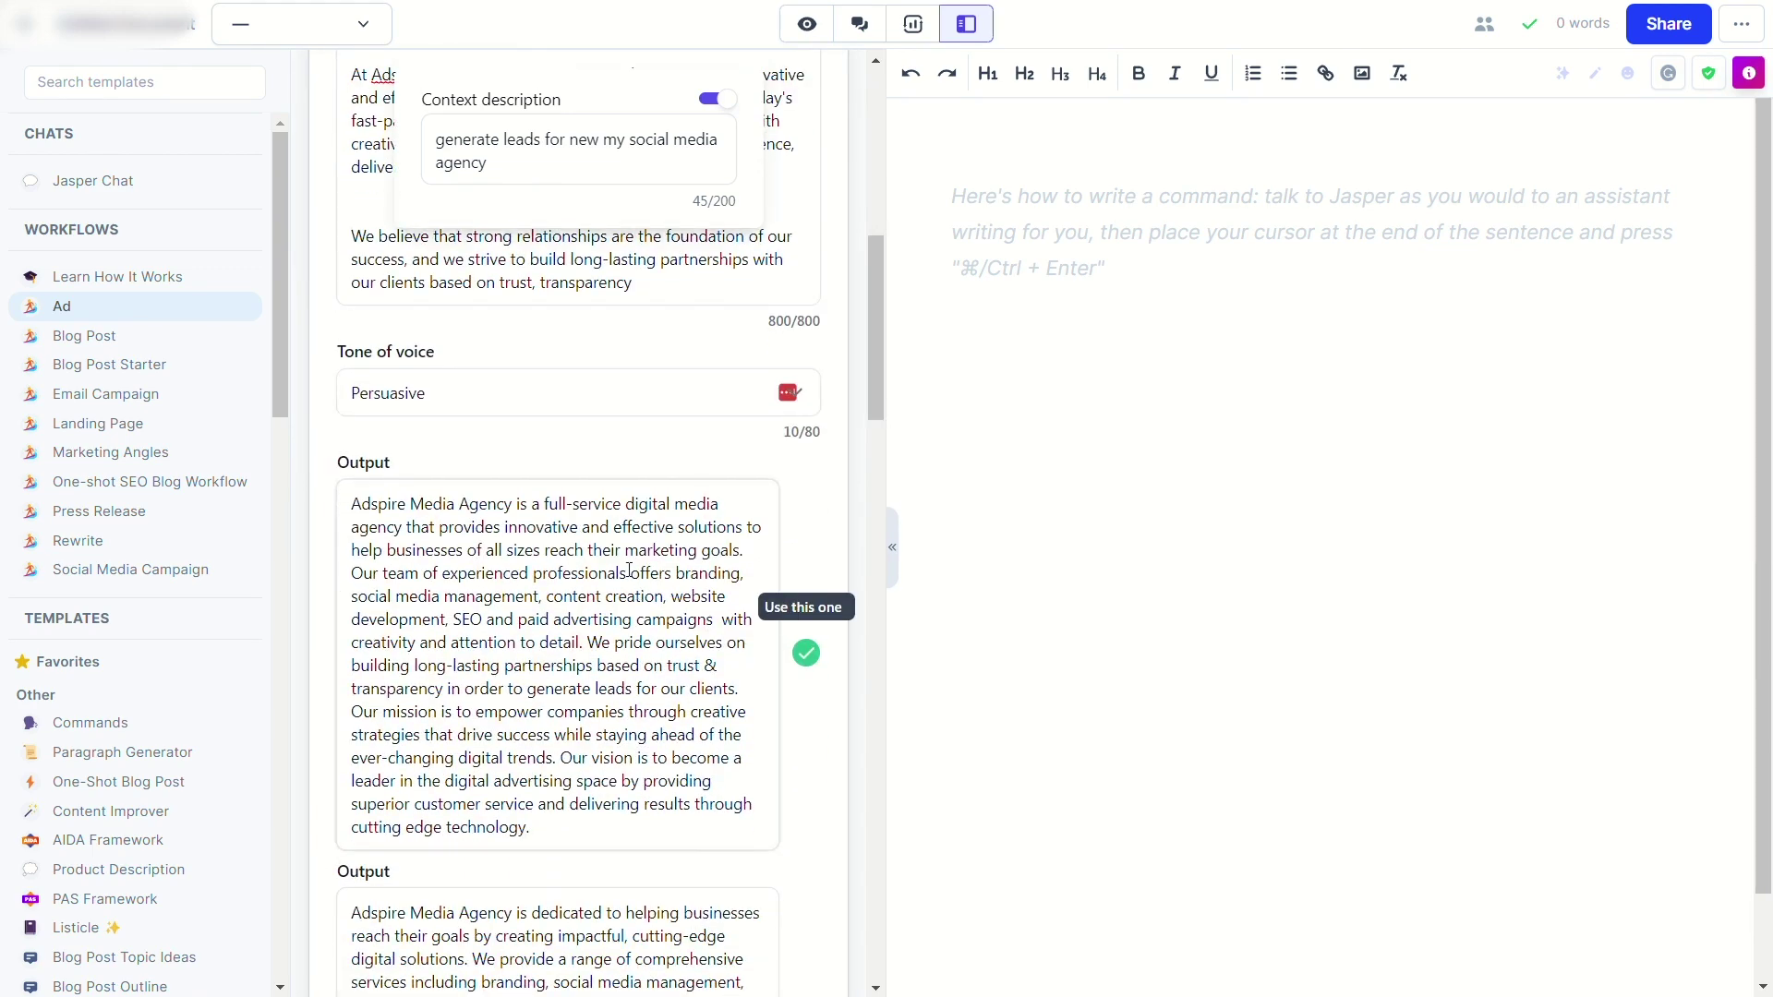
pyautogui.scroll(-6, 627, 567)
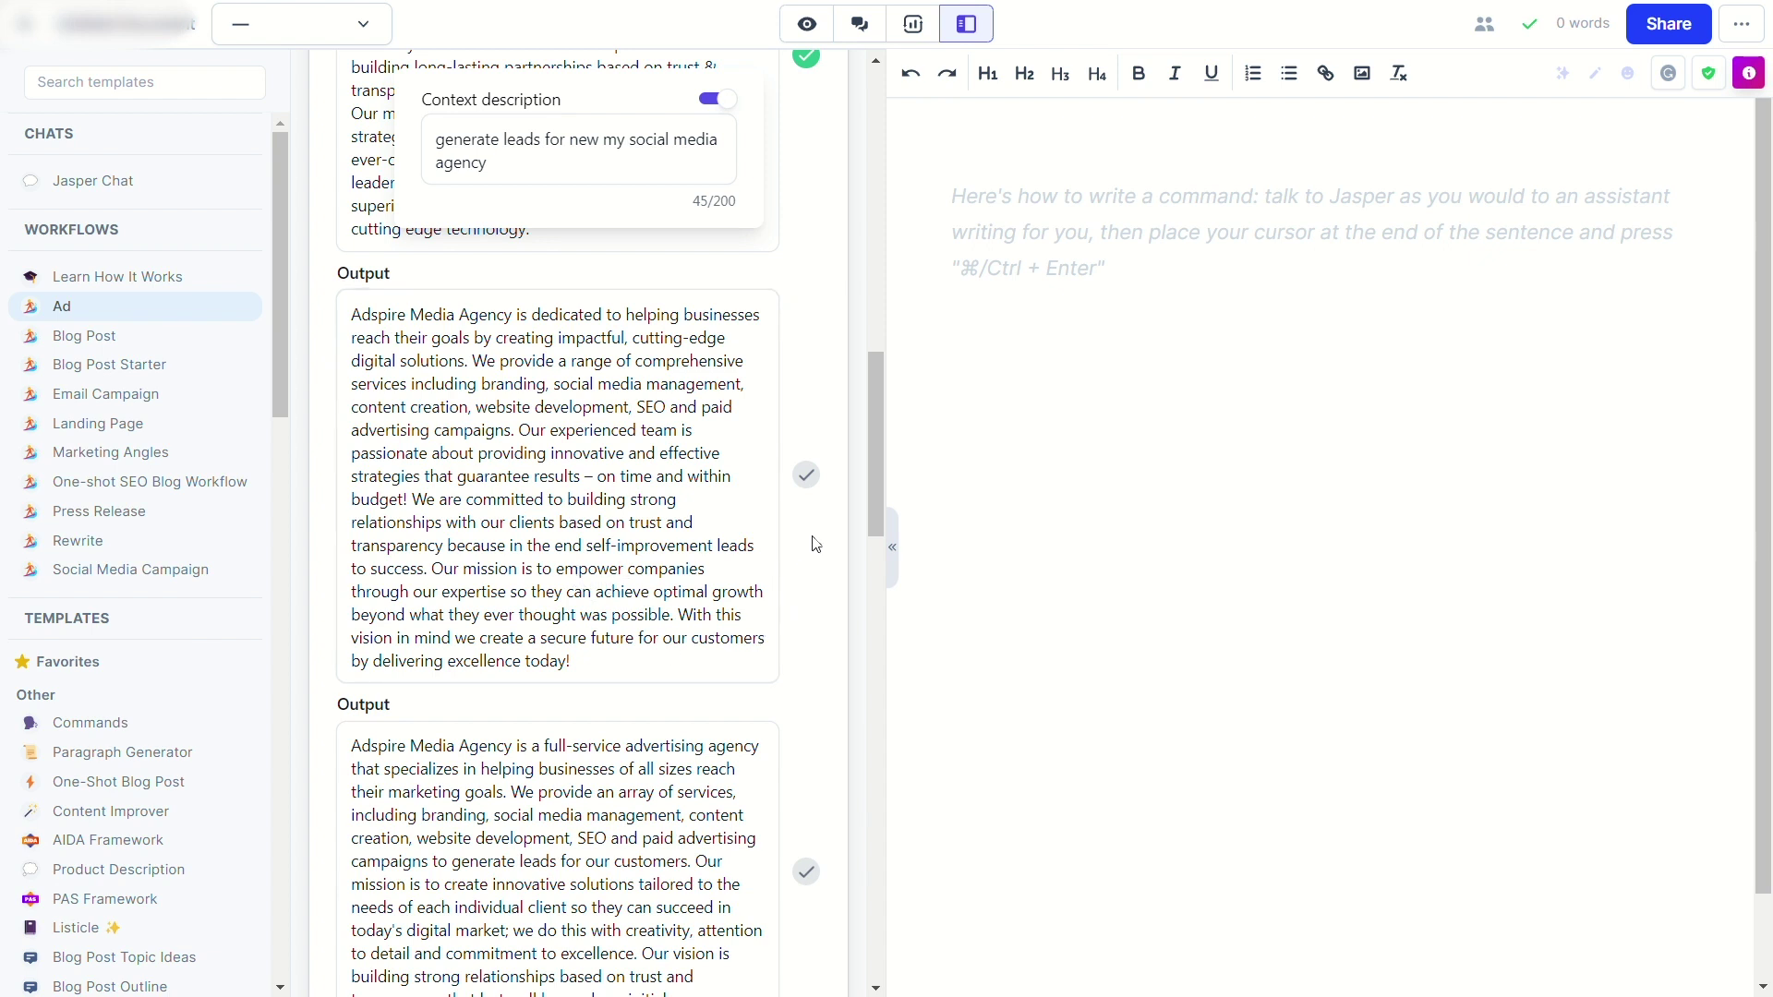
pyautogui.scroll(1, 820, 517)
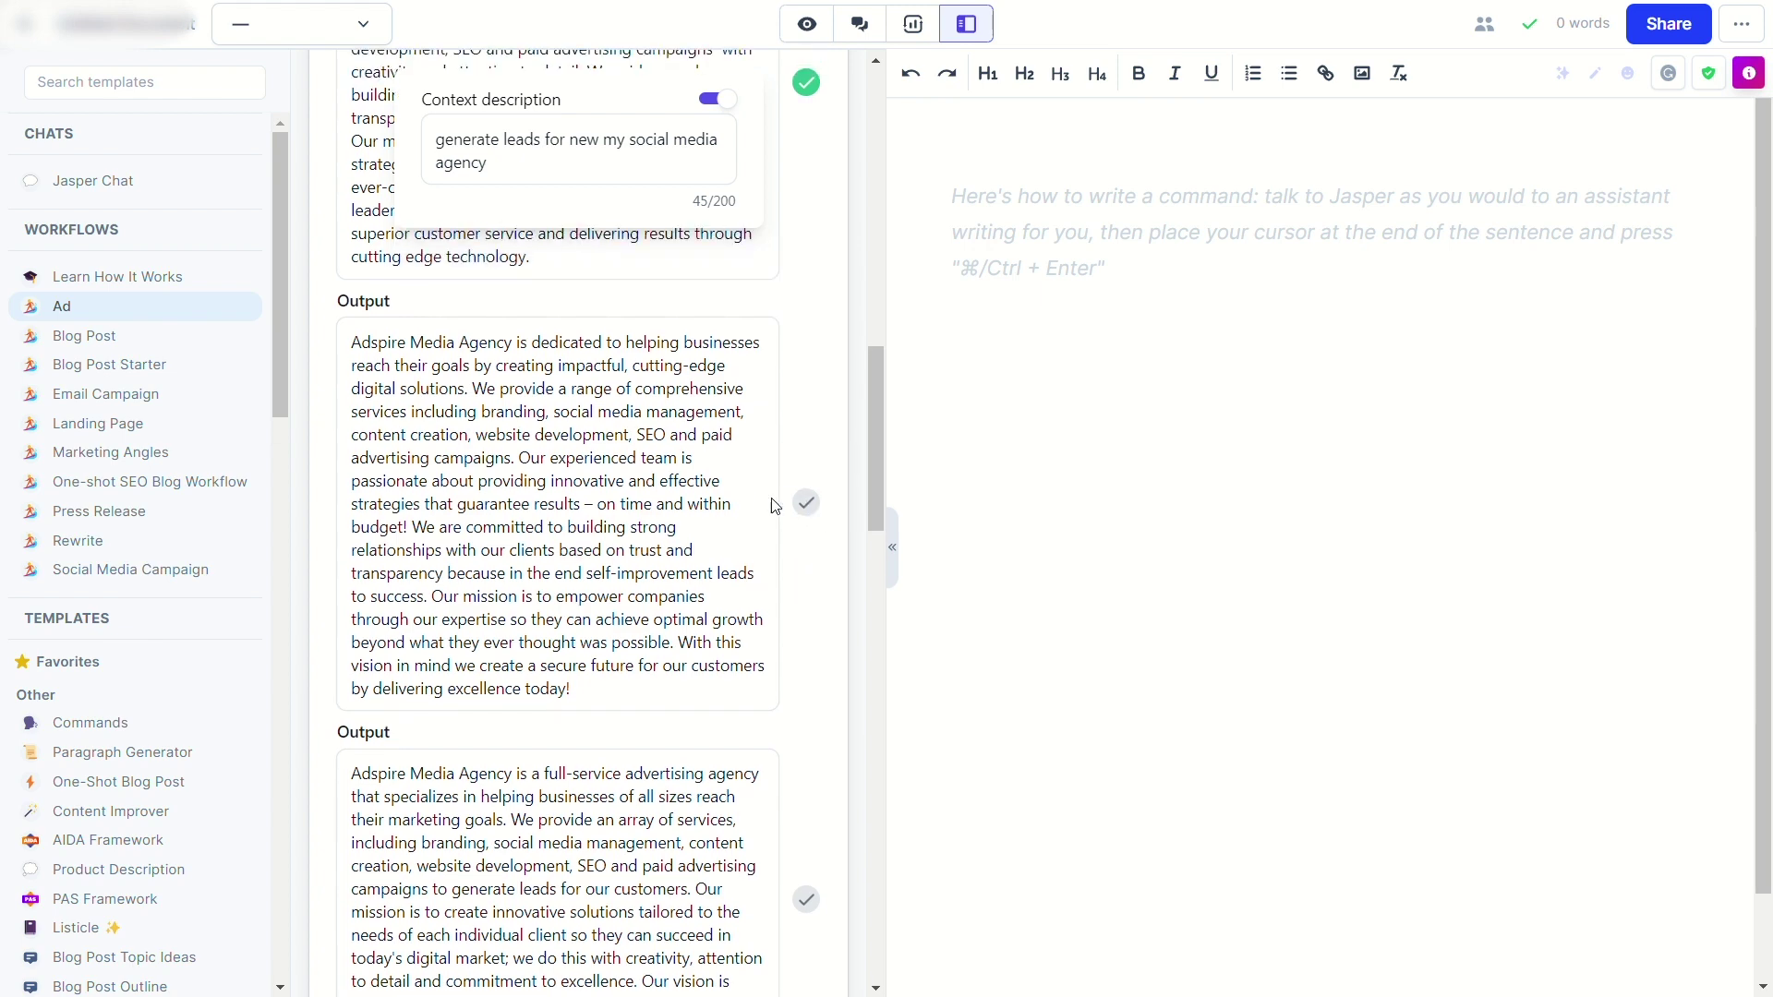
pyautogui.click(807, 503)
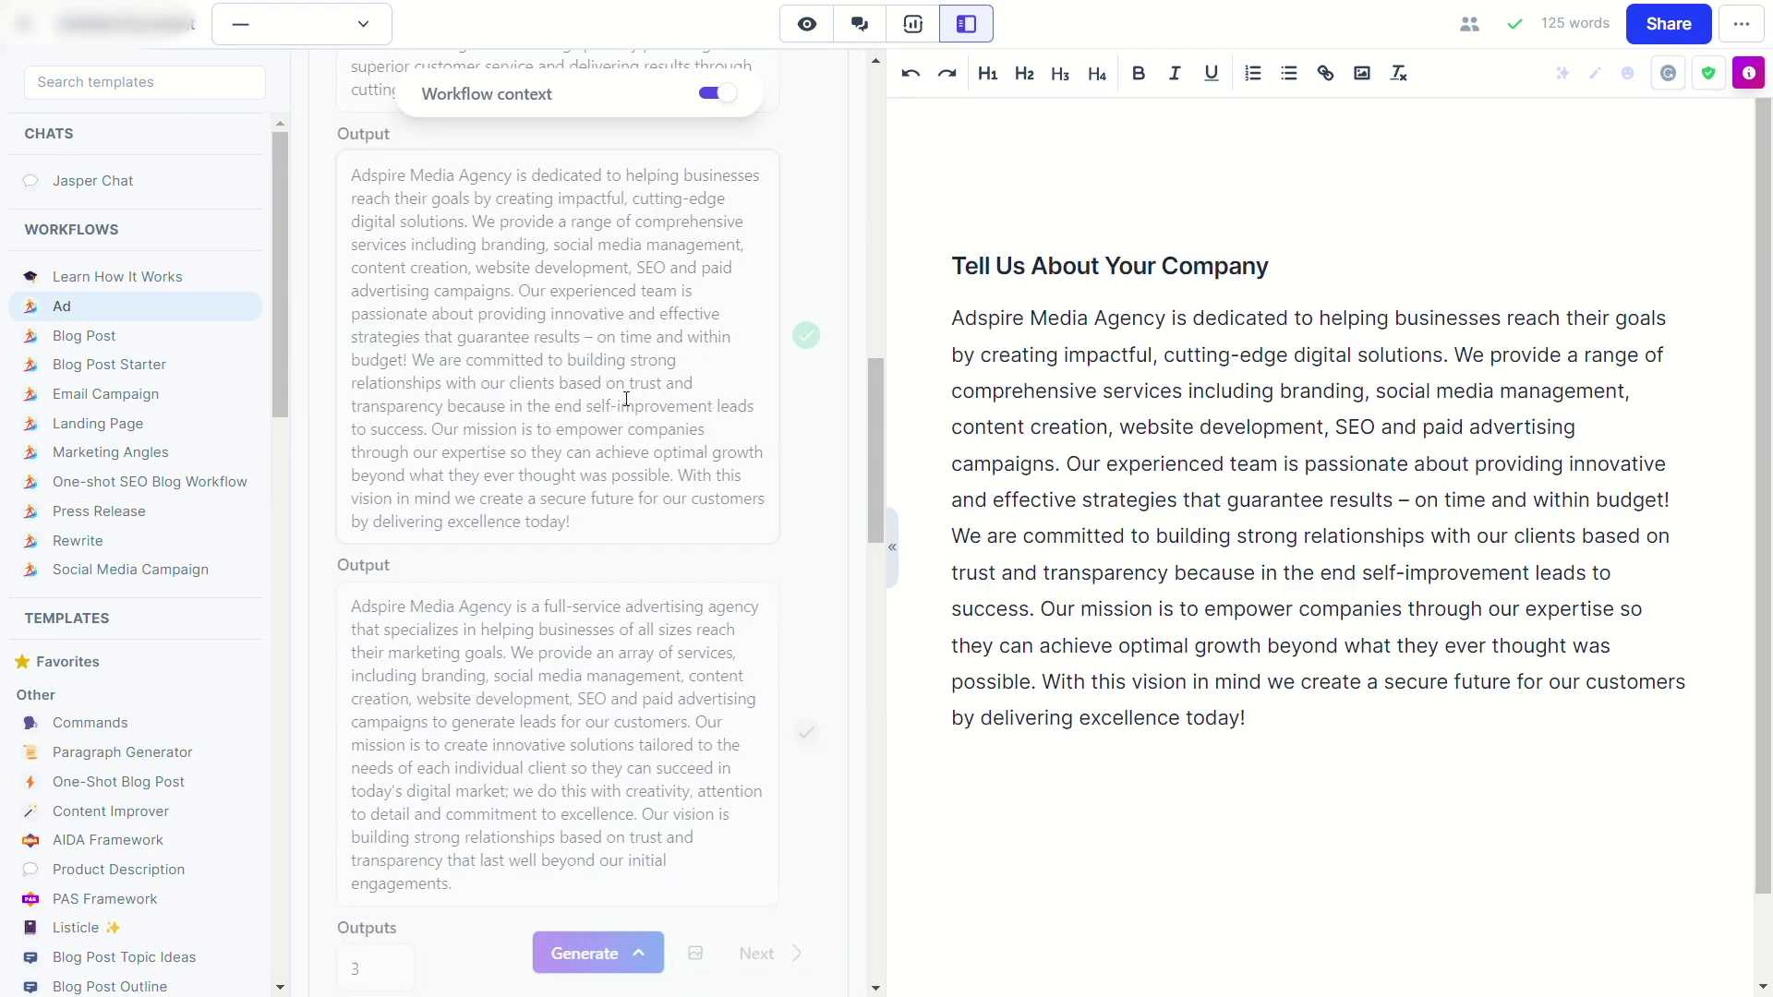
# - Delete the closing sentence starting "With this vision in mind" from the background information of the Social Media Ad Ideas step
pyautogui.scroll(-8, 626, 399)
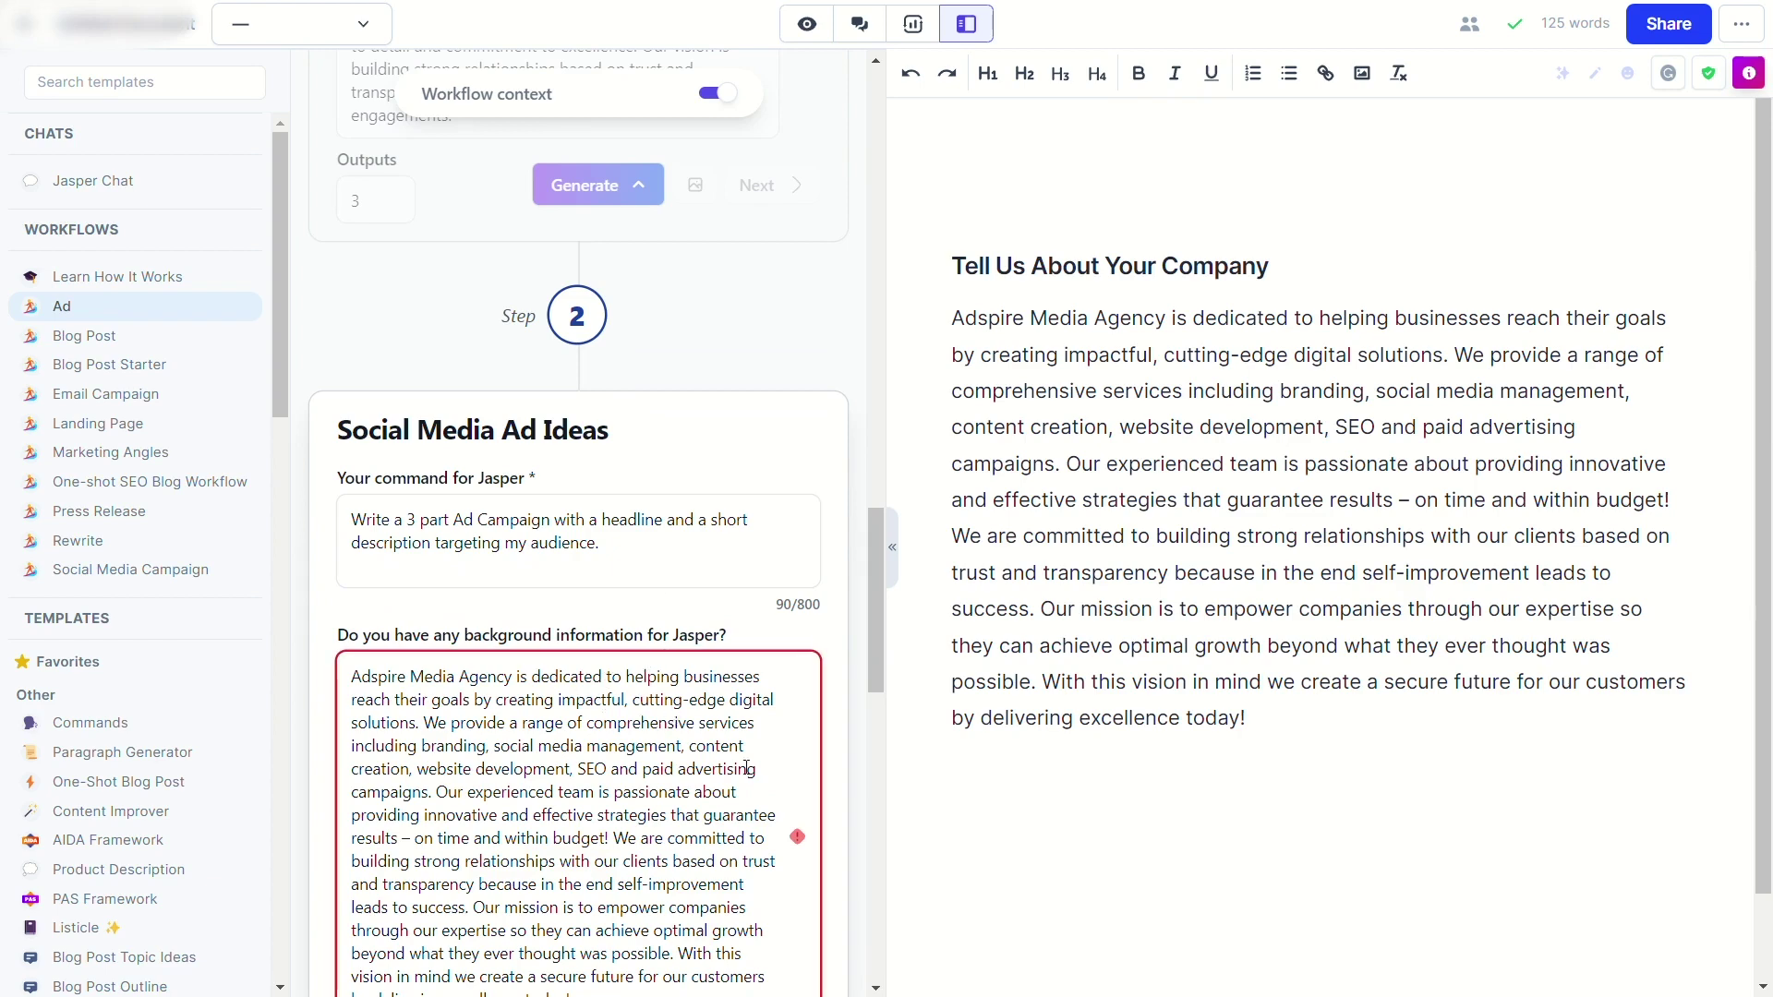
pyautogui.scroll(-2, 747, 768)
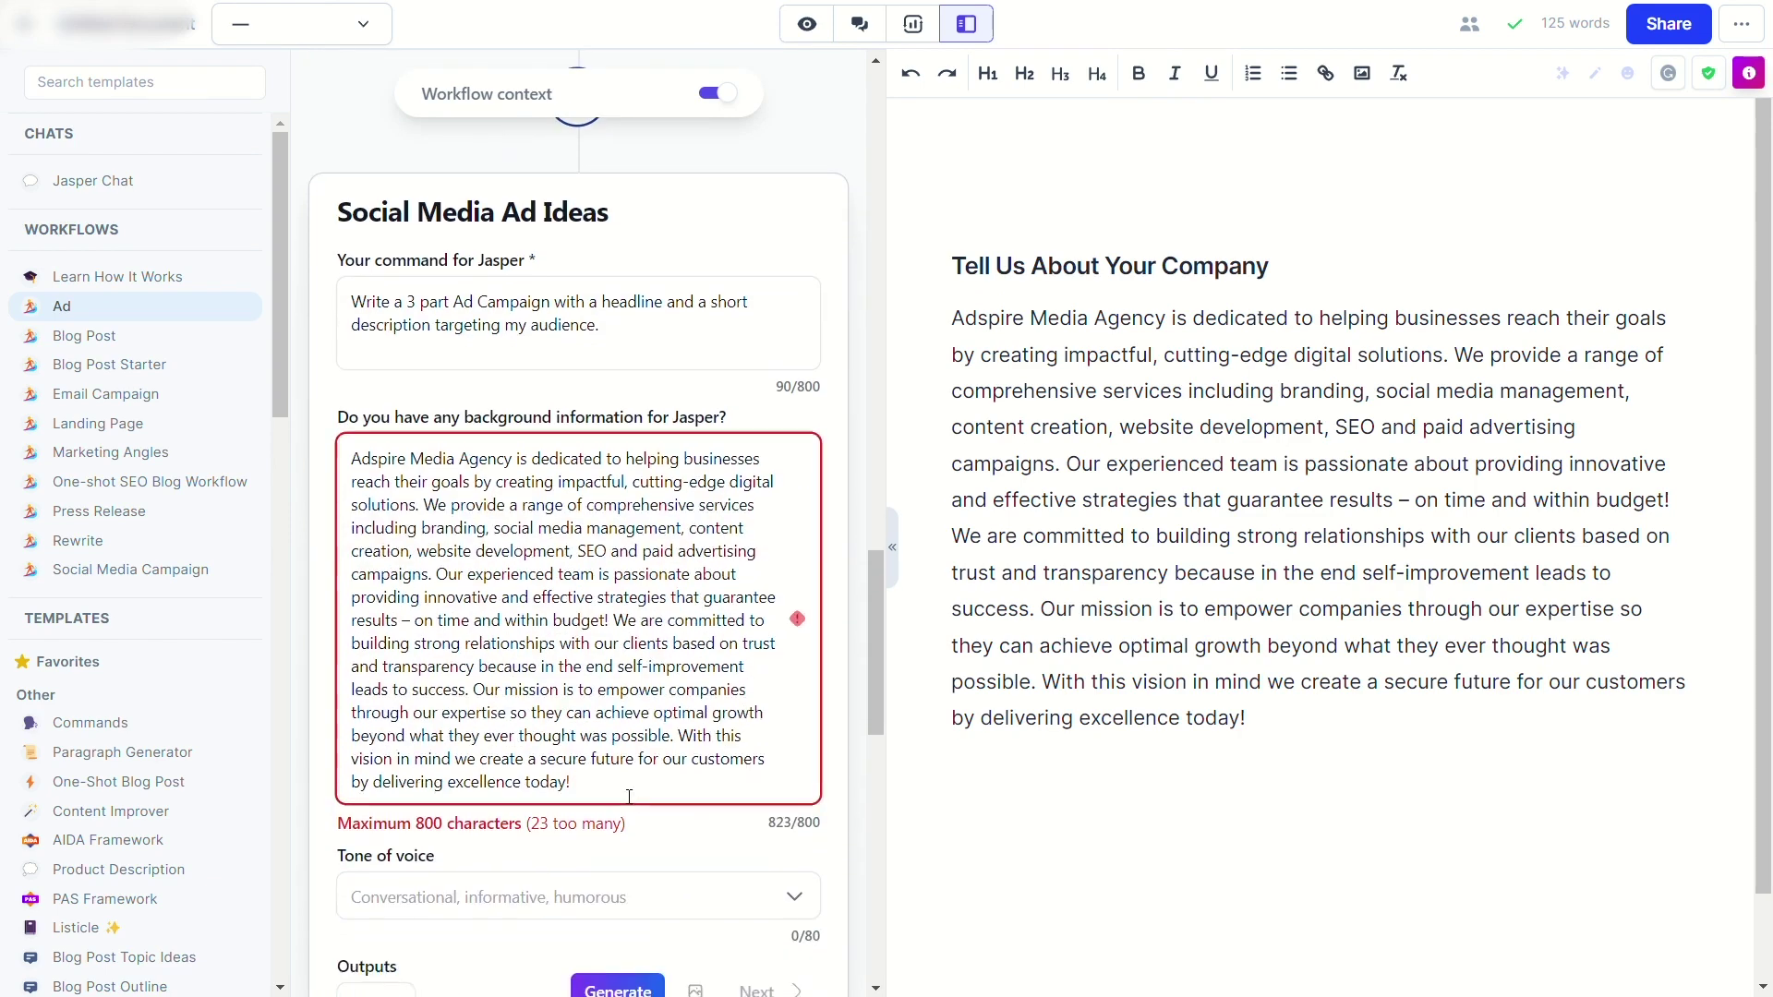
pyautogui.moveTo(629, 788); pyautogui.dragTo(679, 736)
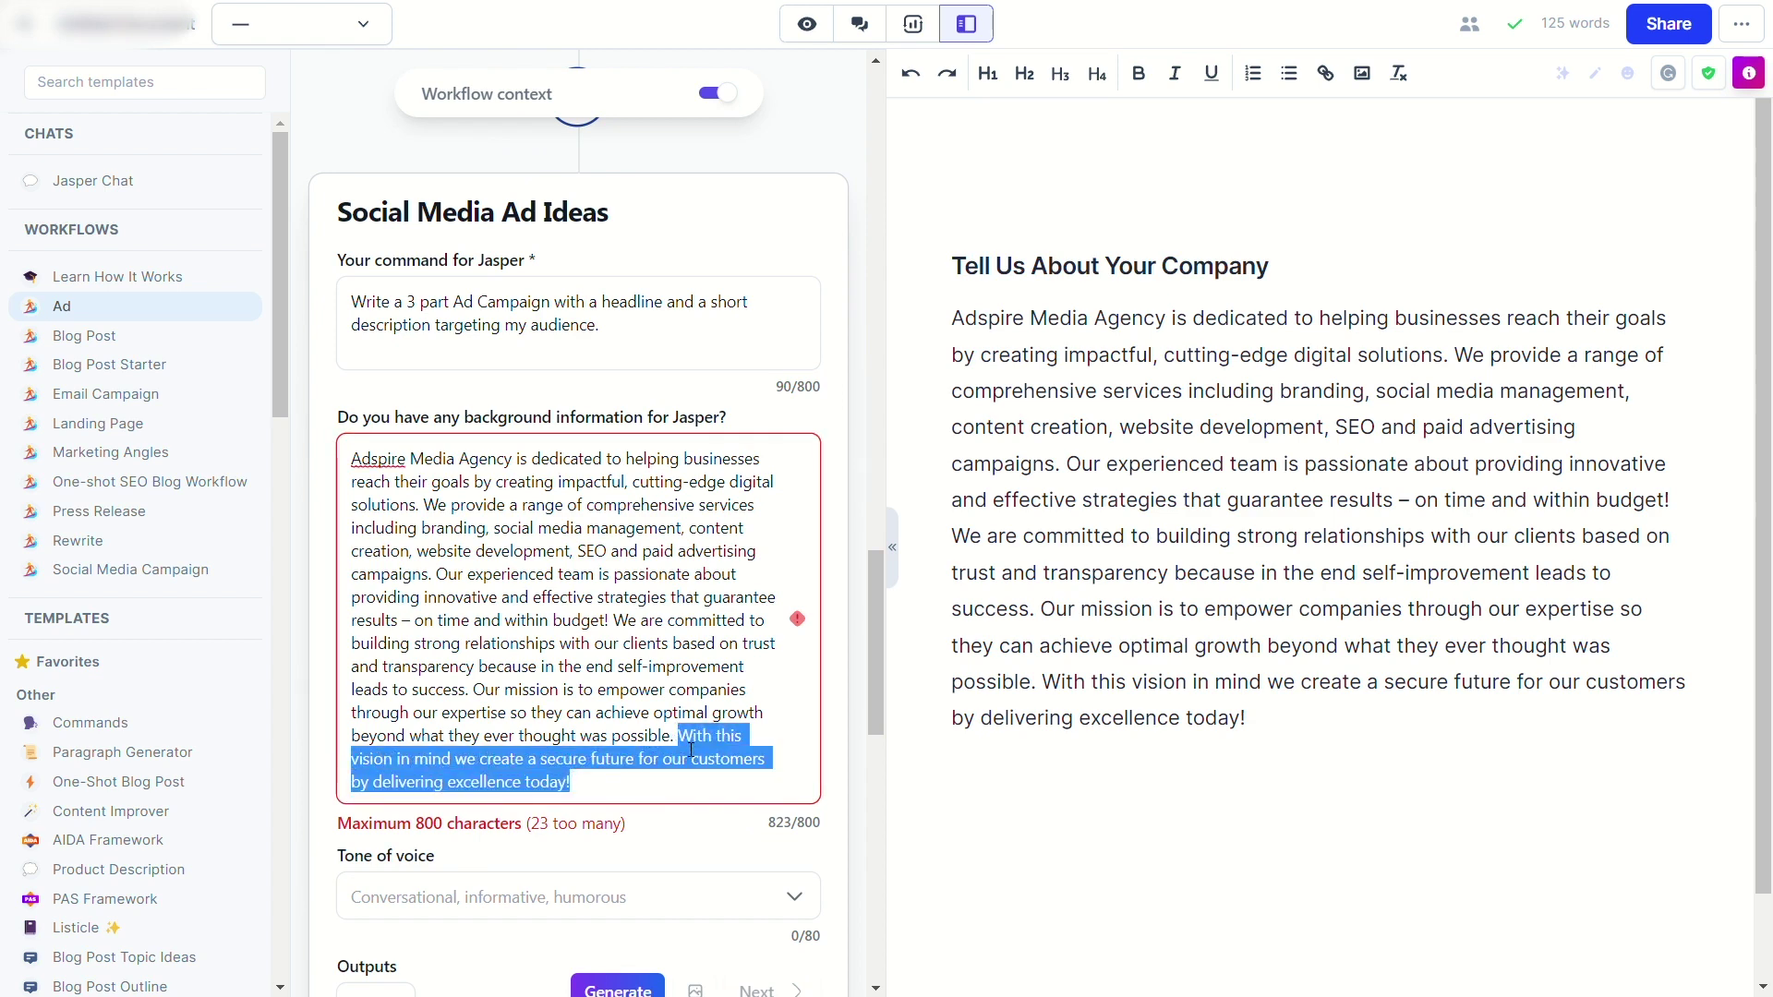
pyautogui.press('BackSpace')
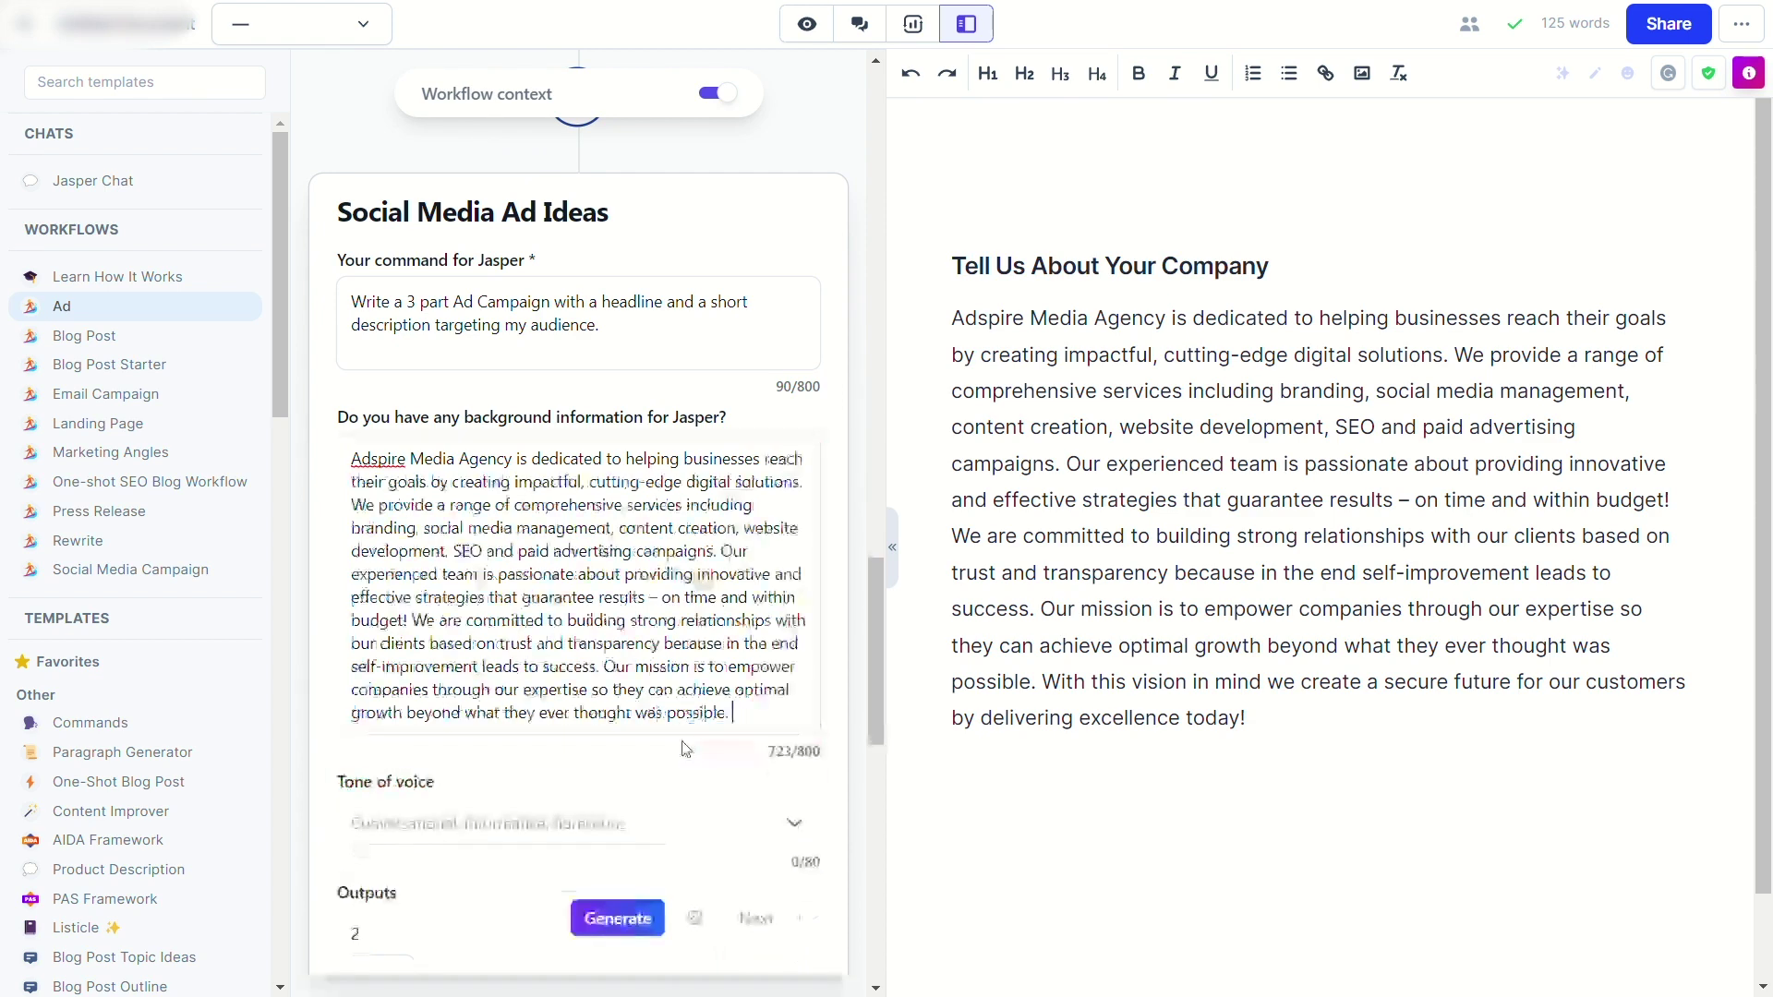
# - Set the social media ad ideas to a Persuasive tone of voice with 3 outputs and generate them
pyautogui.click(688, 824)
pyautogui.click(630, 843)
pyautogui.click(393, 938)
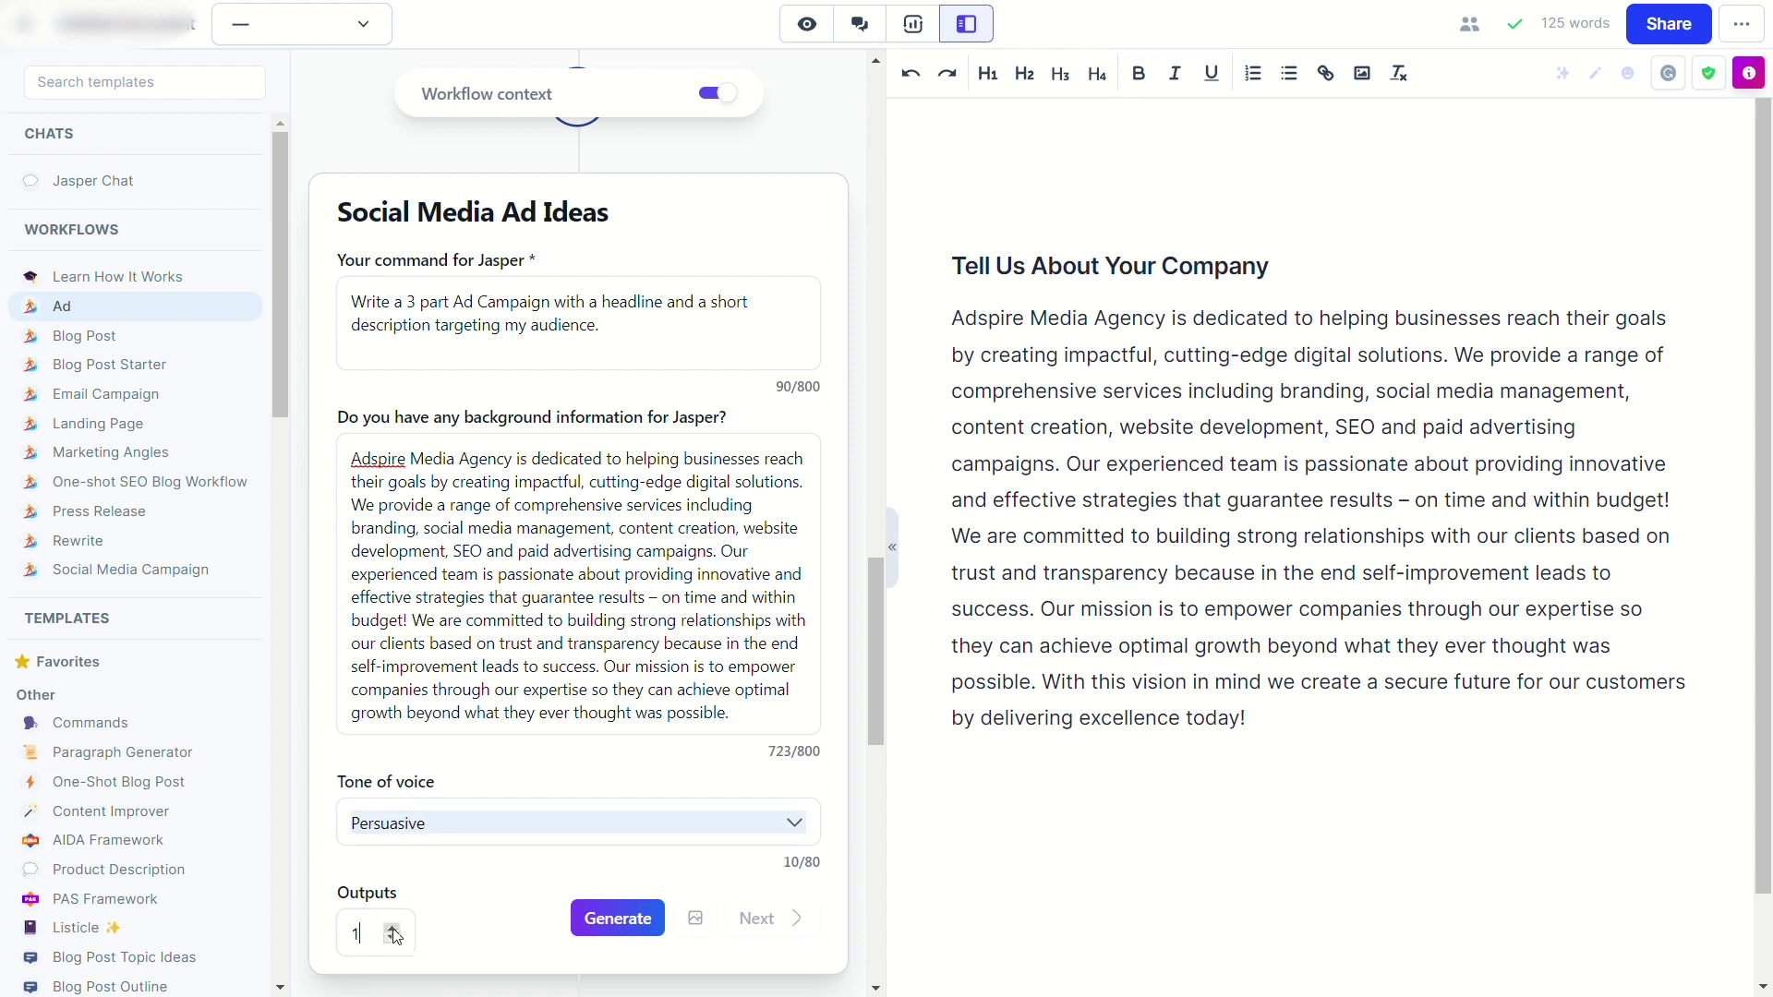
pyautogui.click(393, 929)
pyautogui.click(393, 929)
pyautogui.scroll(-2, 738, 778)
pyautogui.click(646, 787)
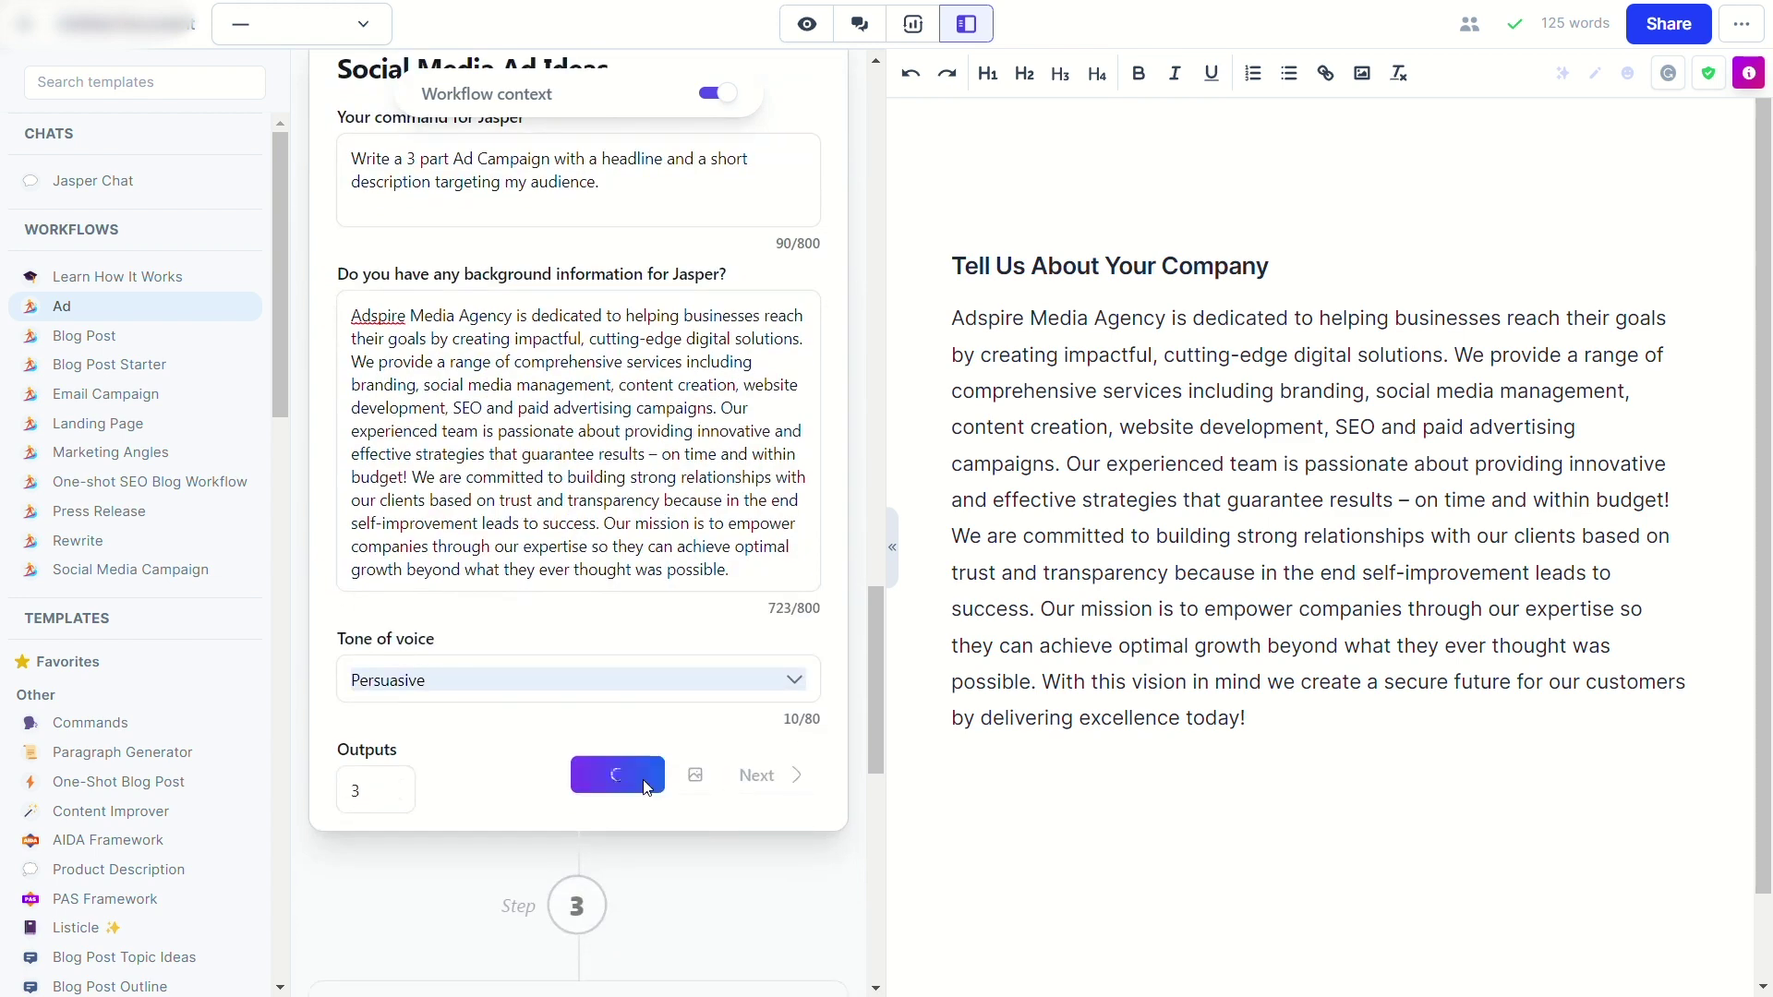
# - Read through the generated three-part social media ad campaigns, checking the headlines and descriptions of each output
pyautogui.scroll(-3, 647, 787)
pyautogui.scroll(6, 648, 787)
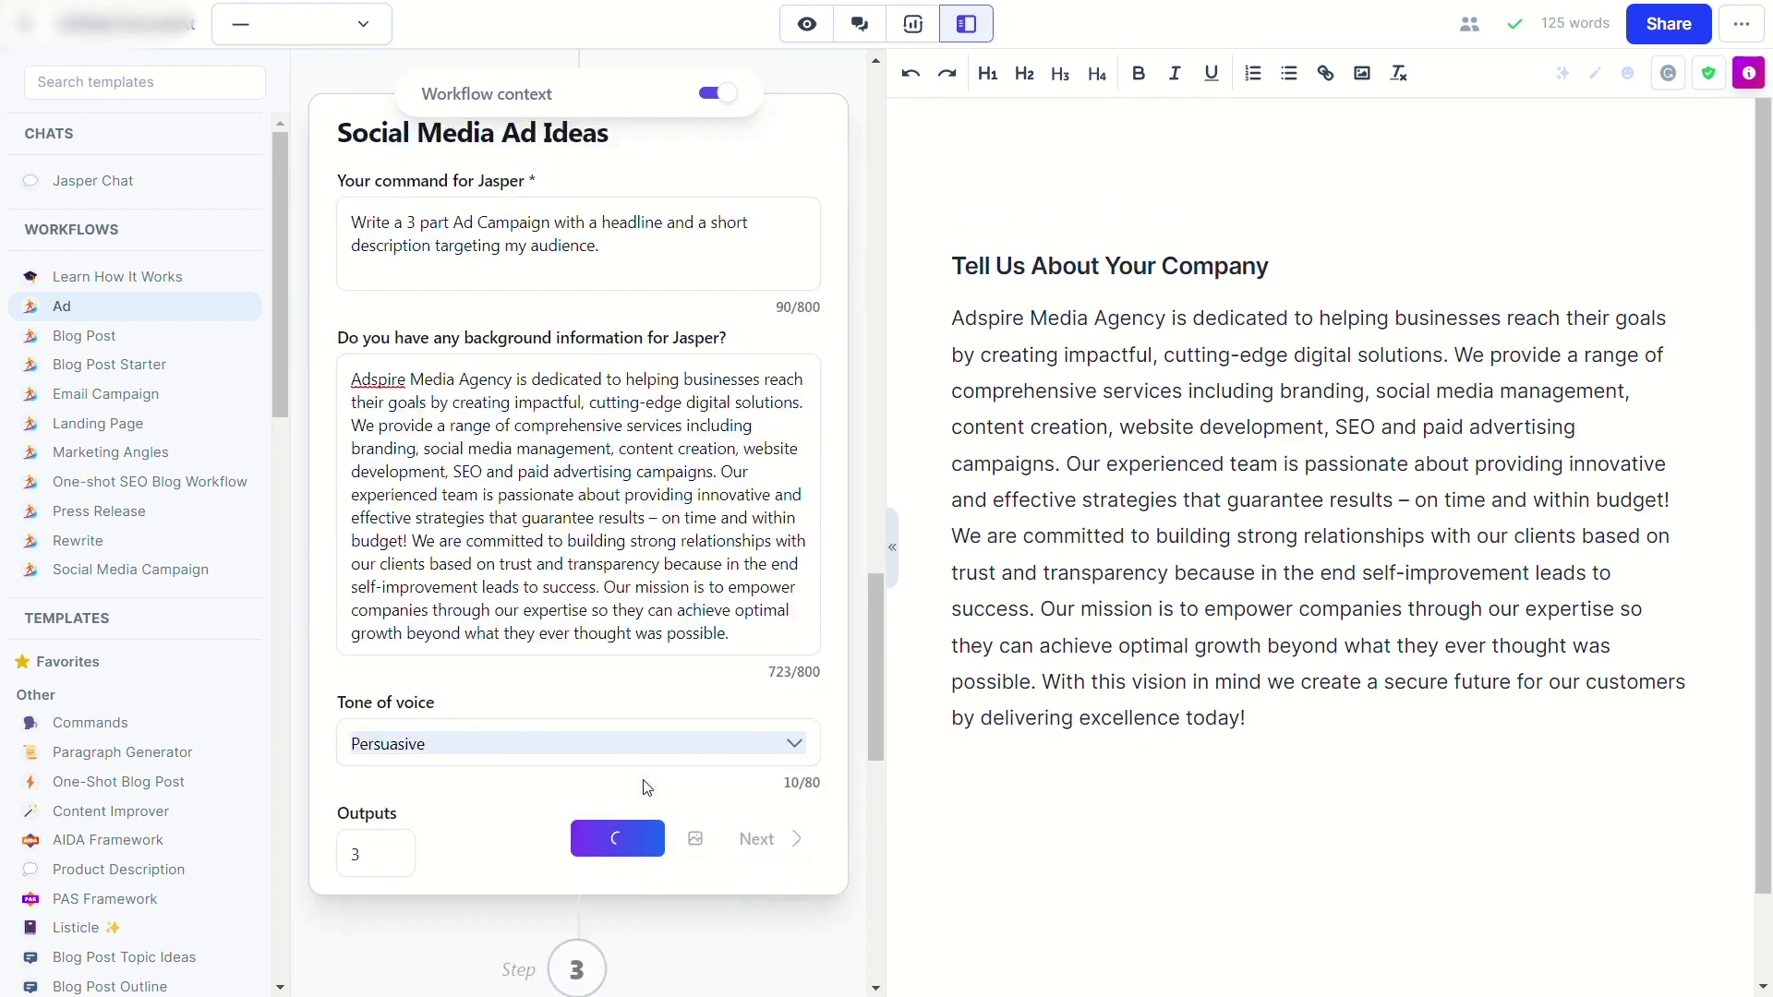
pyautogui.scroll(-10, 650, 788)
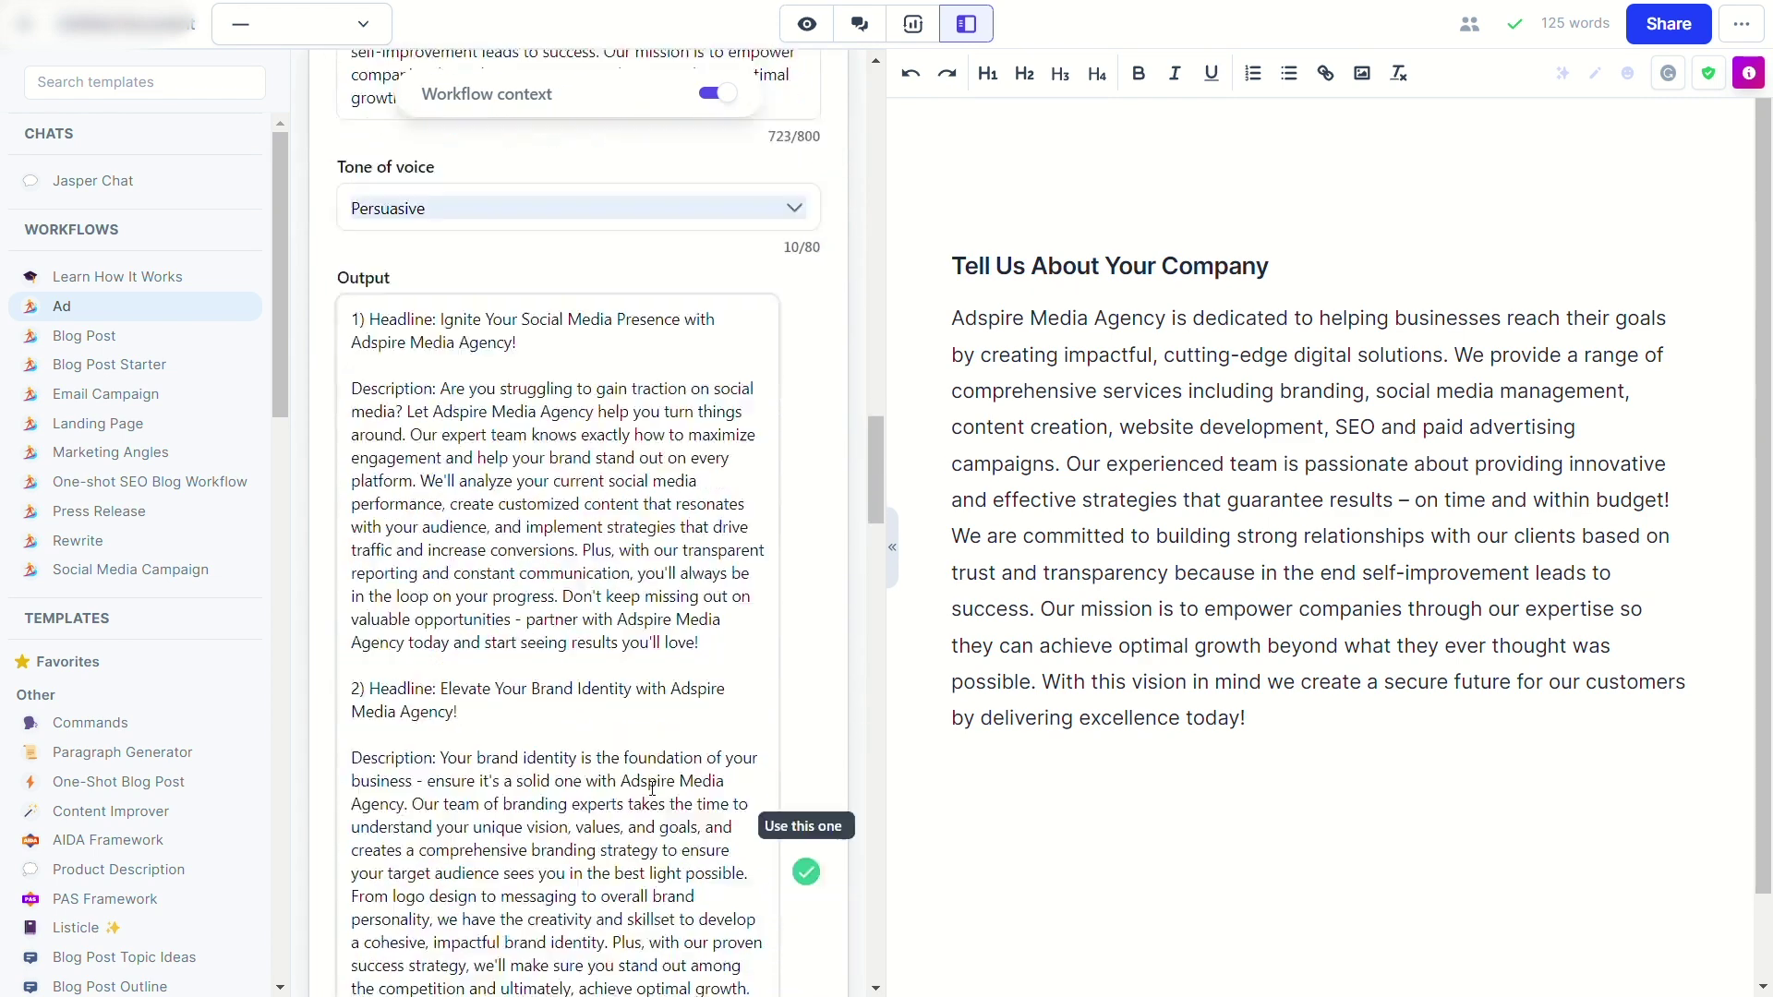
pyautogui.scroll(7, 647, 787)
pyautogui.scroll(-2, 646, 787)
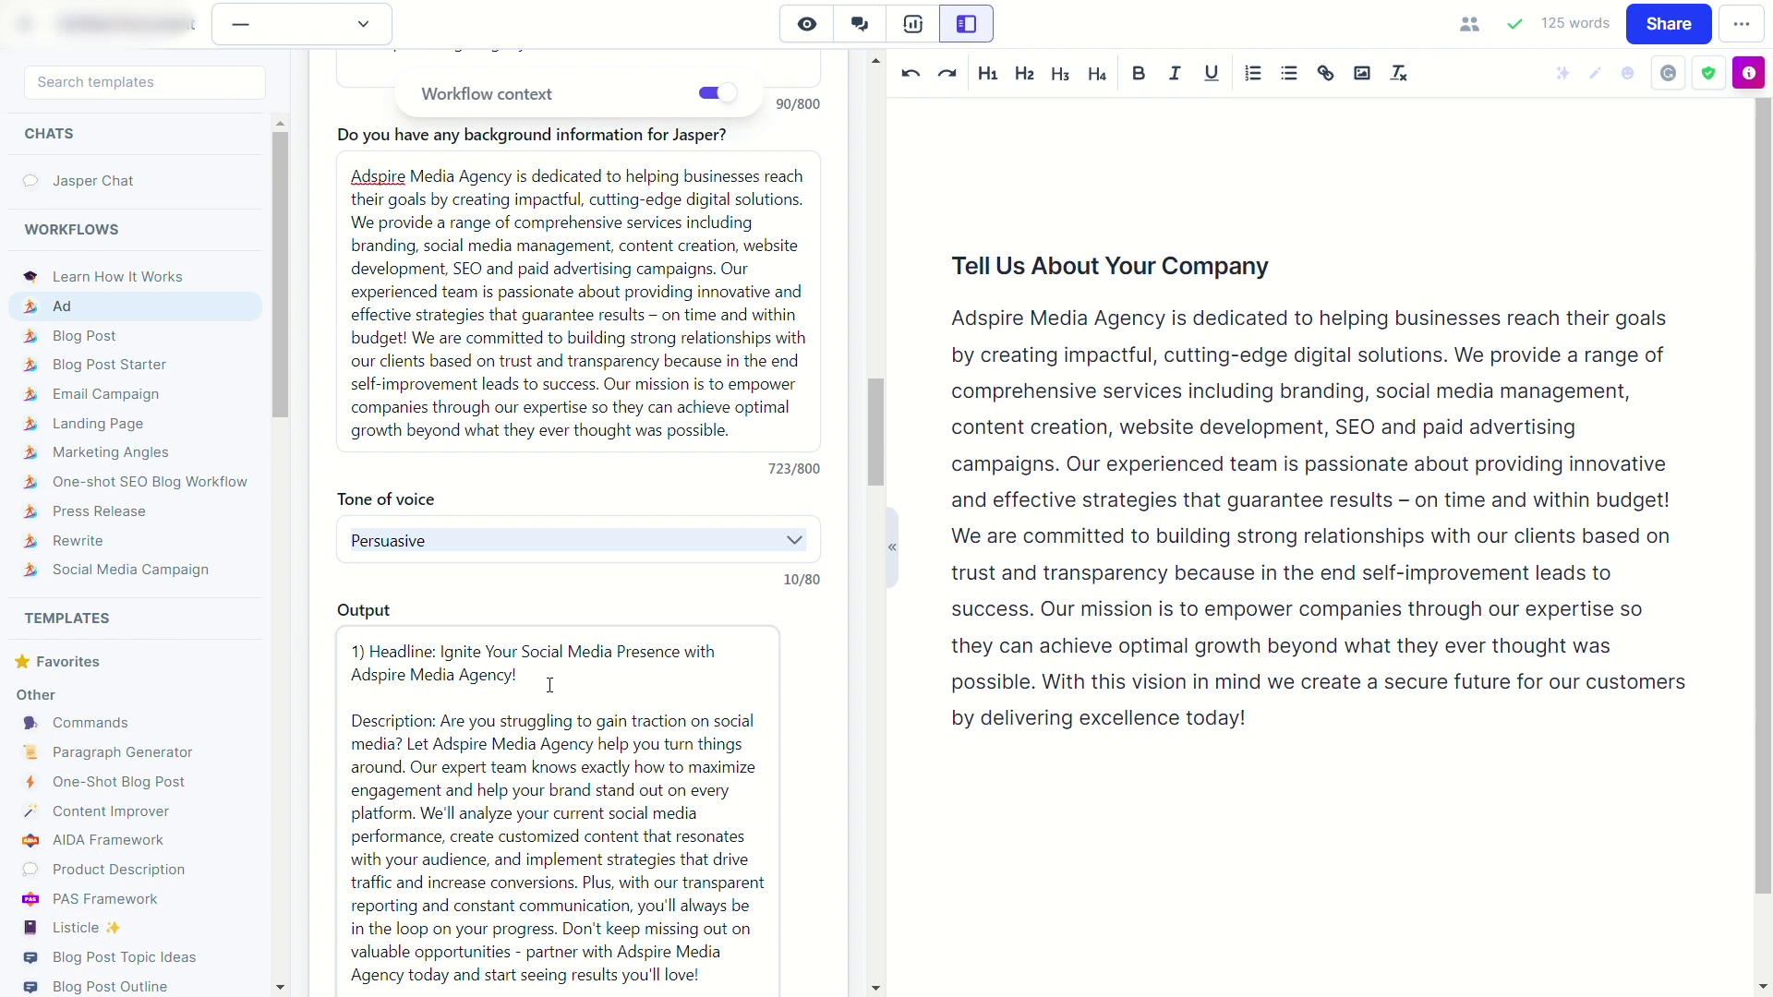
pyautogui.scroll(-1, 549, 685)
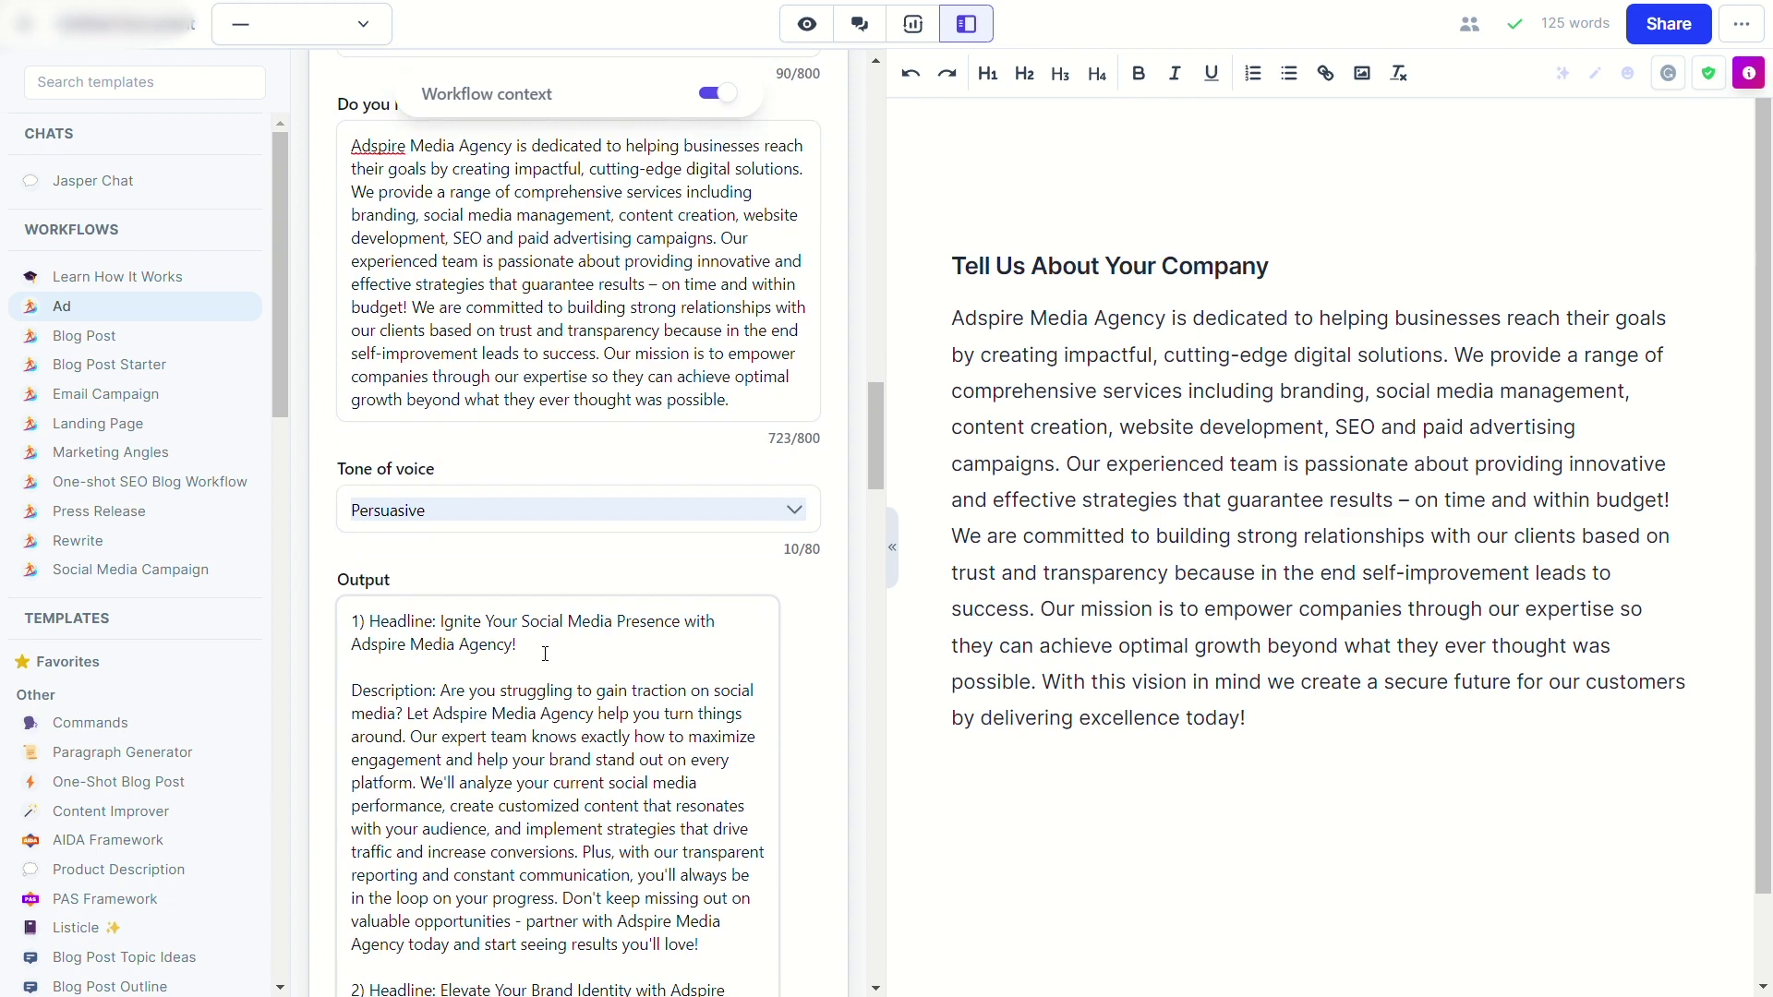
pyautogui.scroll(-3, 546, 780)
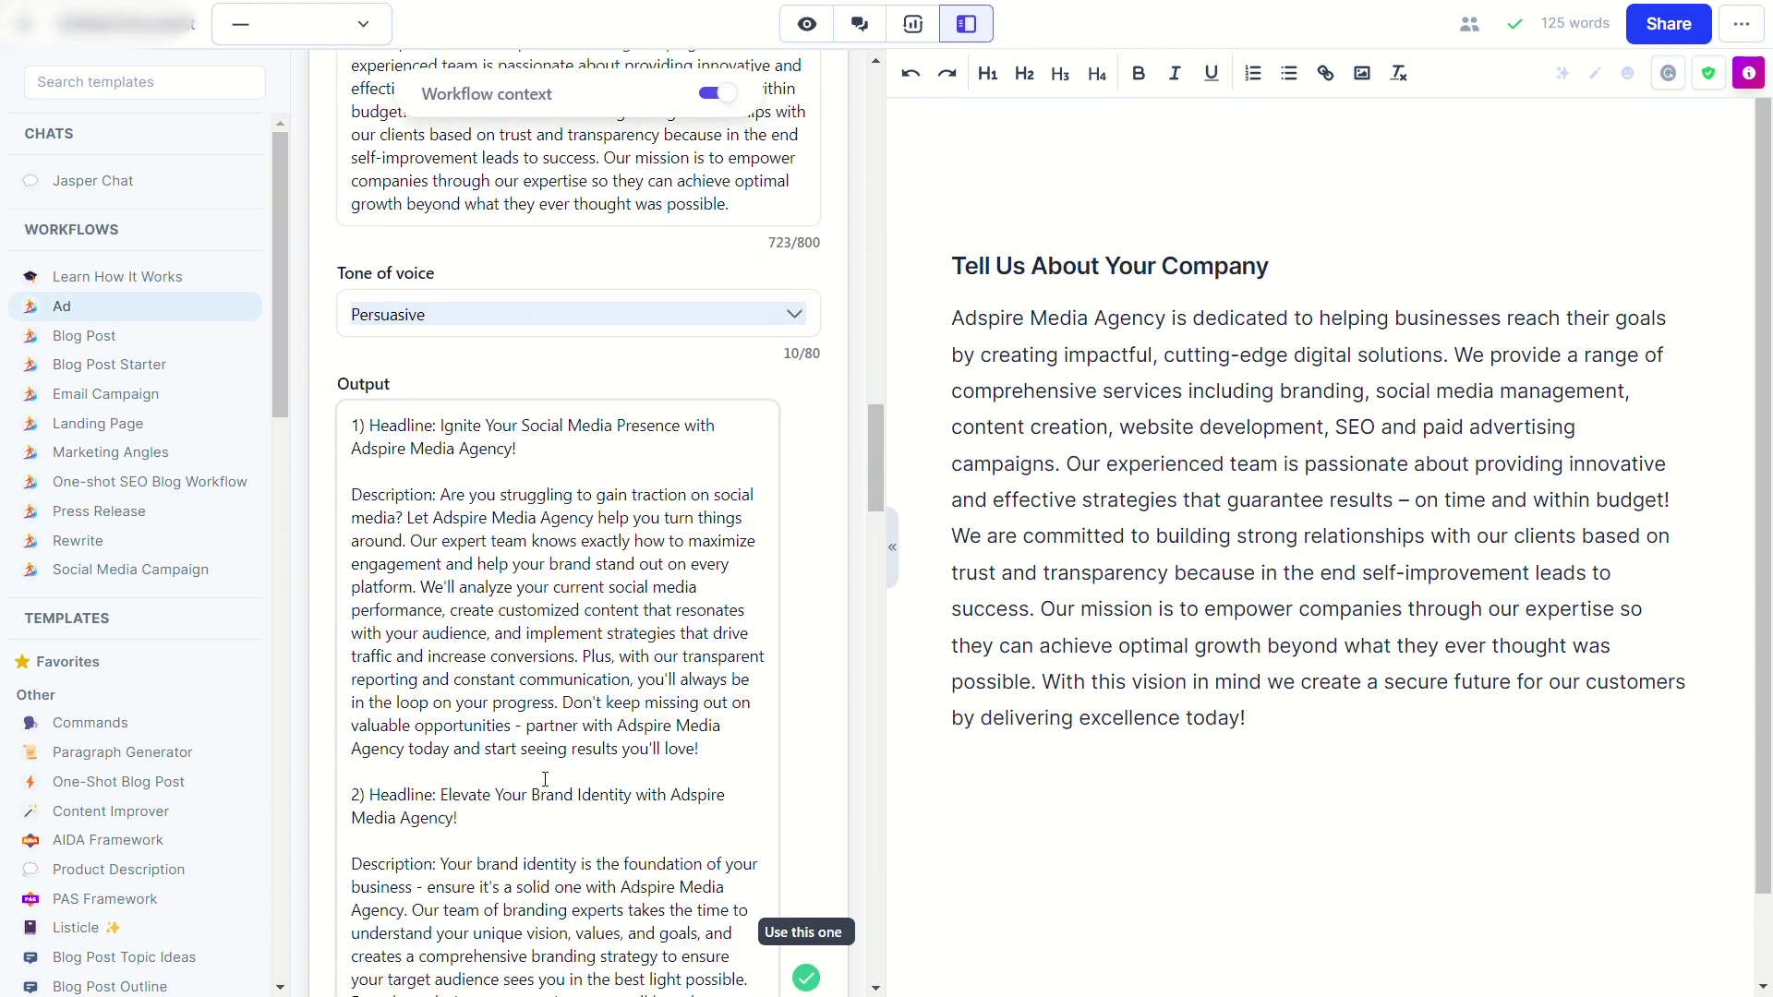
pyautogui.scroll(-8, 516, 747)
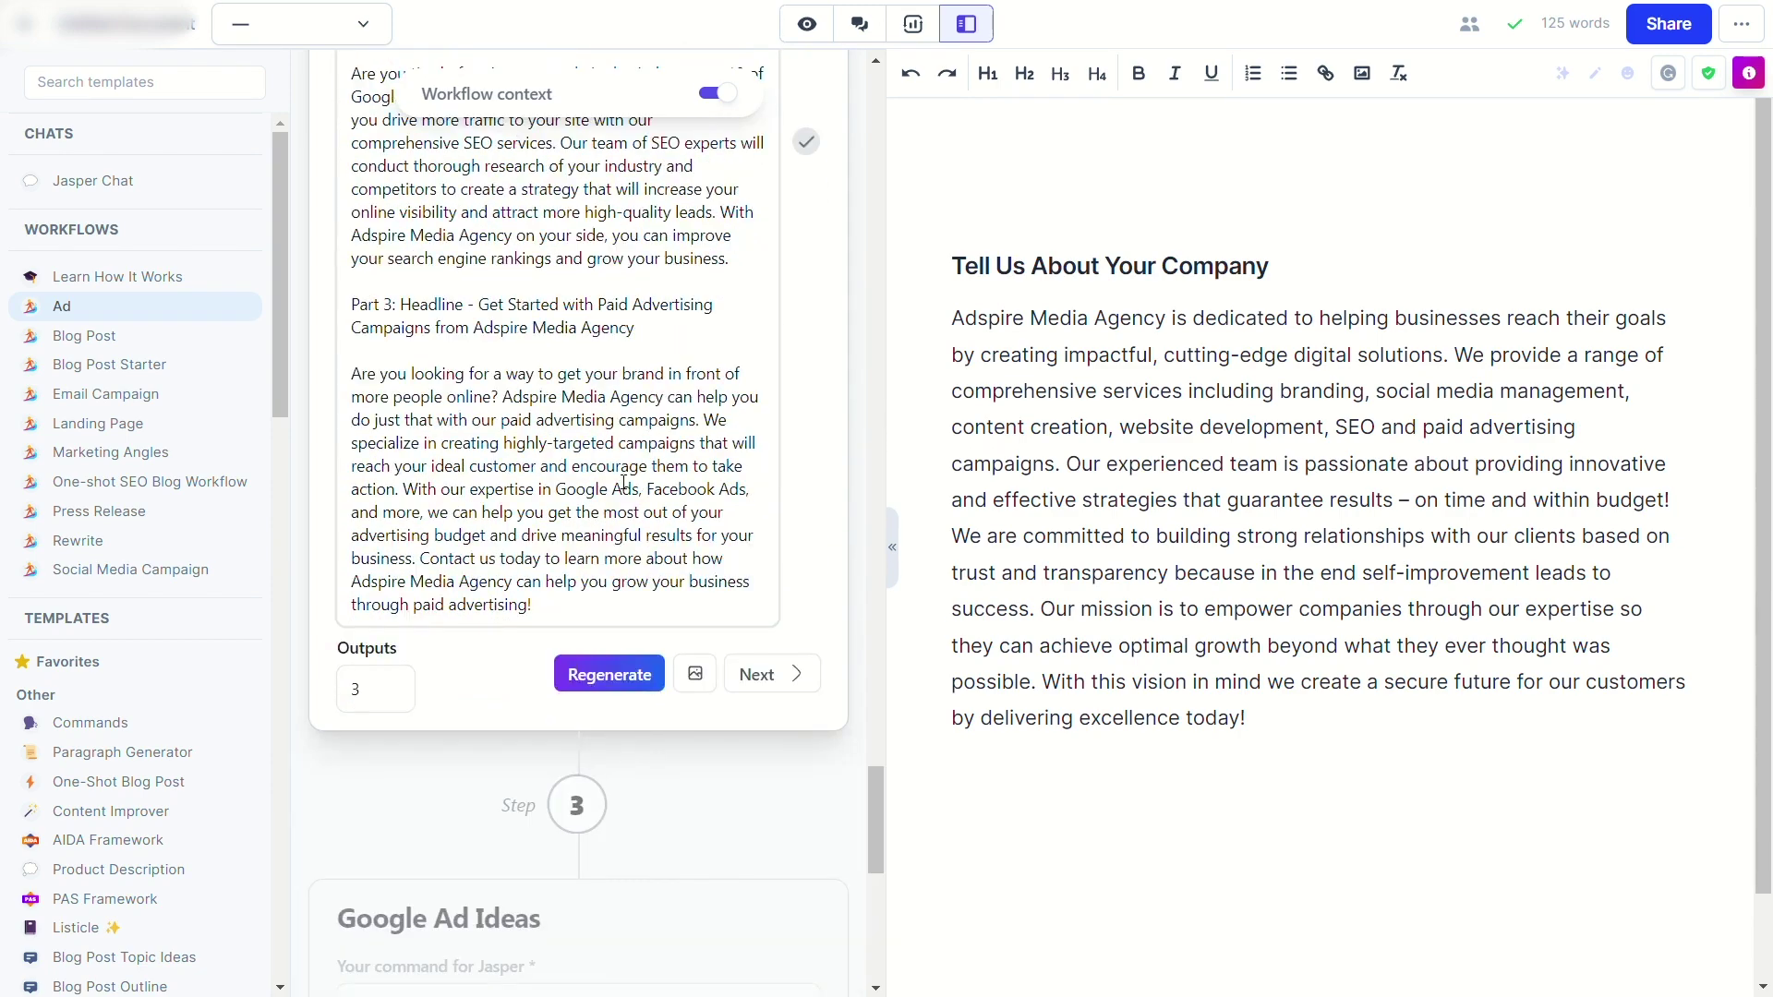
pyautogui.scroll(2, 717, 545)
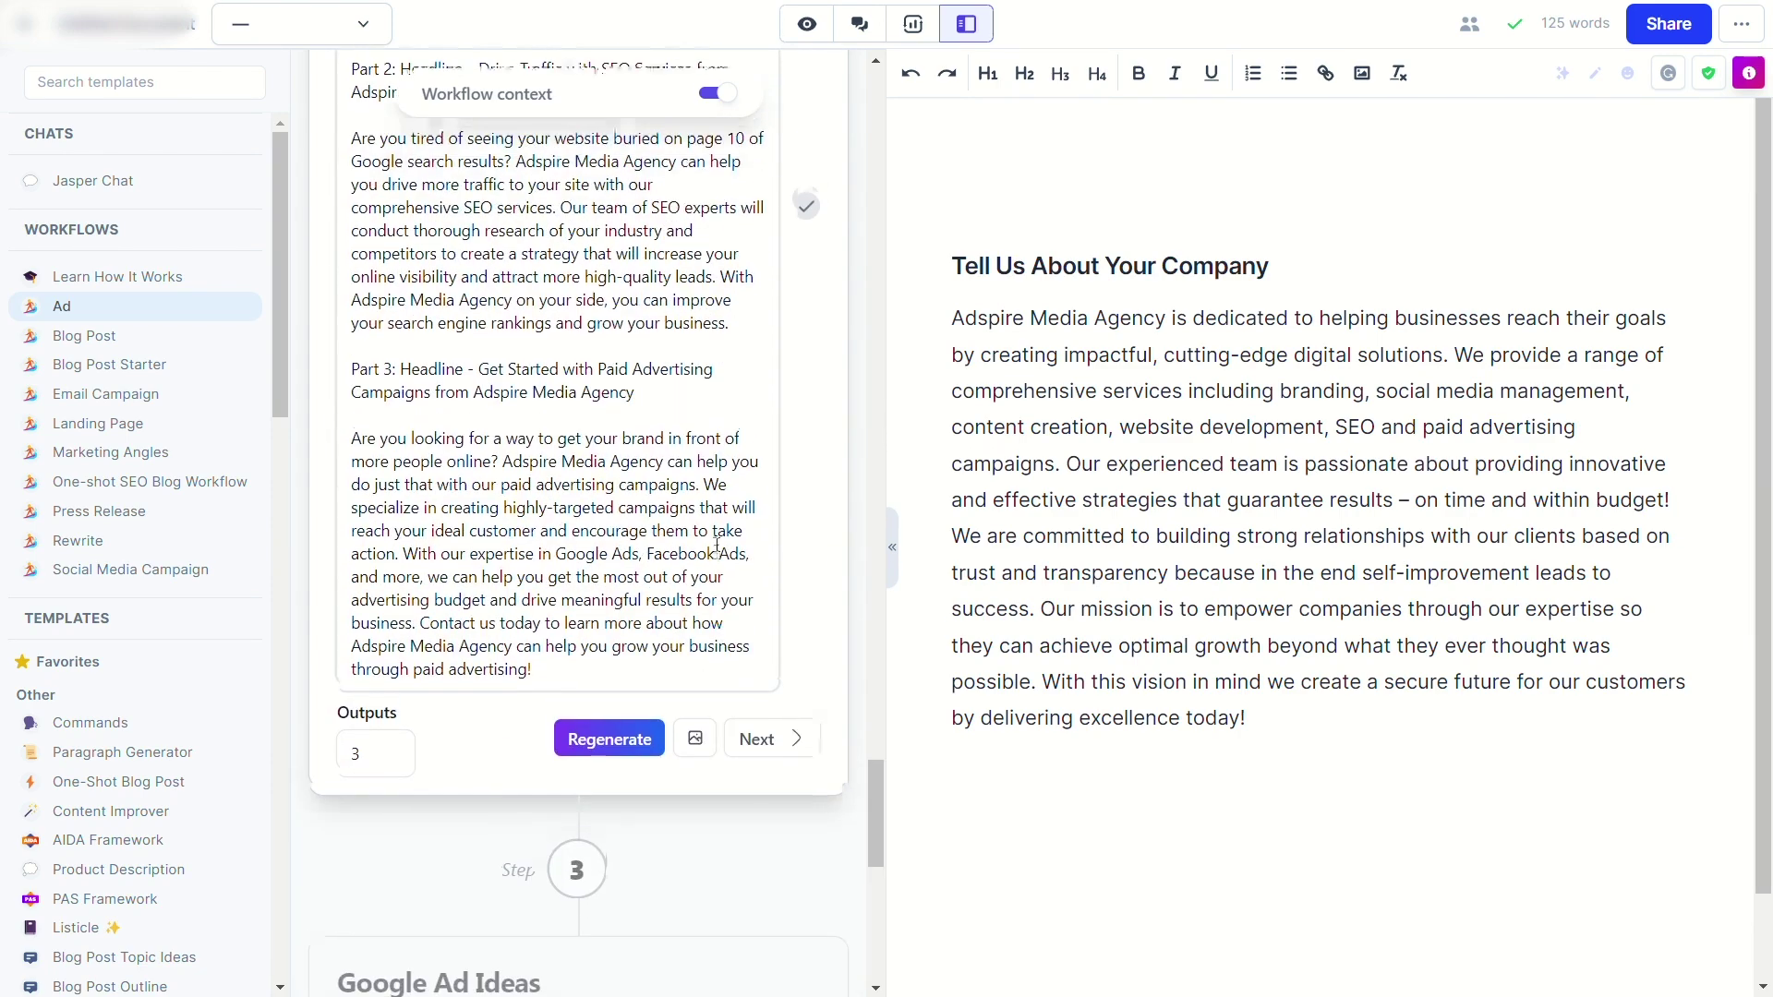
pyautogui.scroll(10, 716, 545)
pyautogui.scroll(-8, 717, 545)
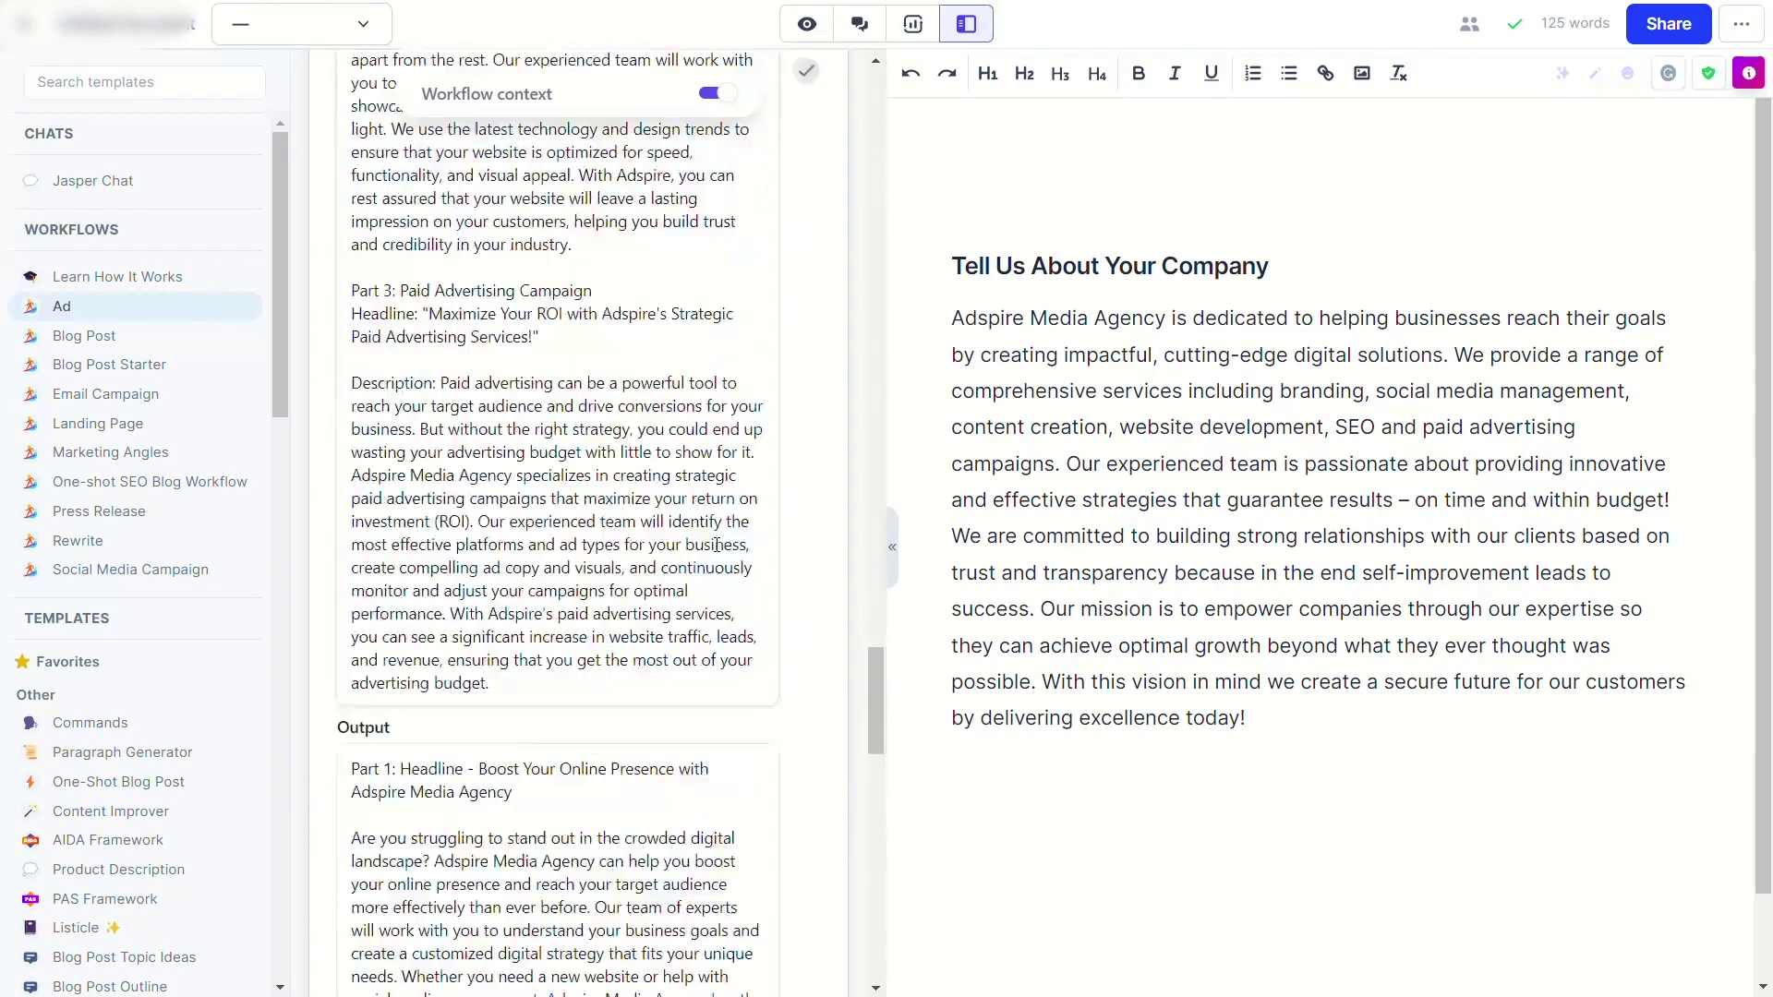
pyautogui.scroll(-8, 717, 545)
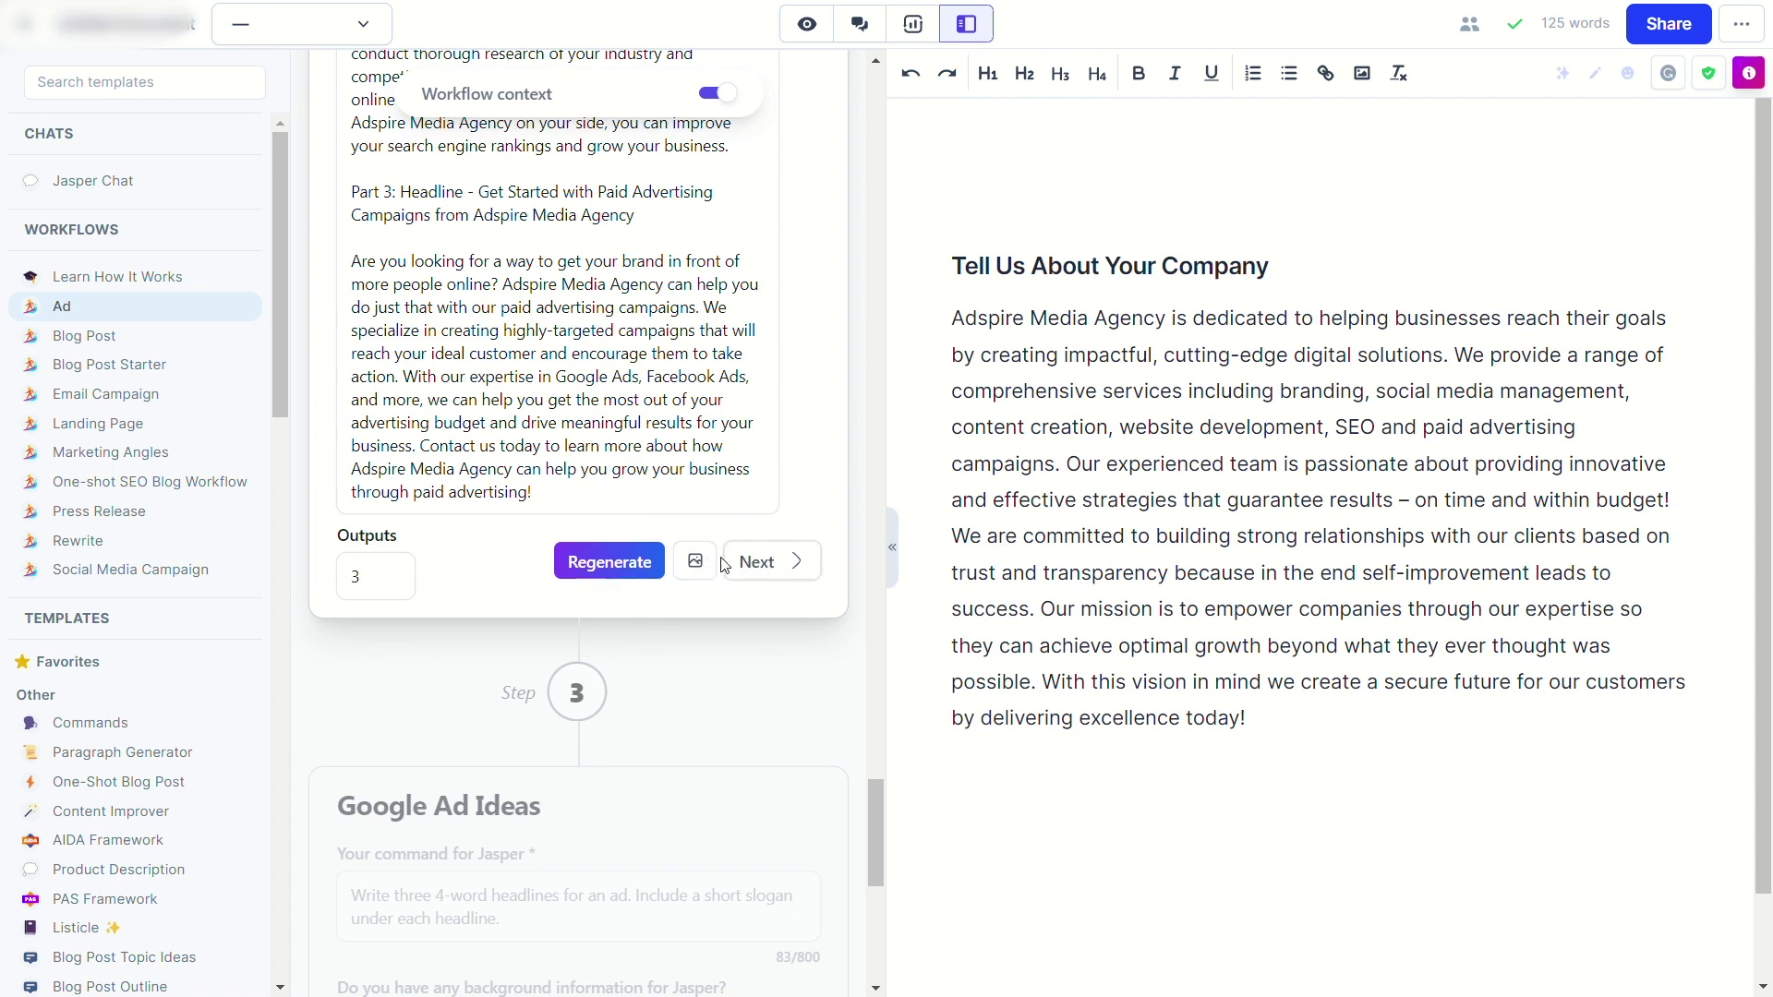
# - Accept the first social media ad campaign, continue to Google Ad Ideas and change its command to request three 6-word headlines
pyautogui.click(776, 565)
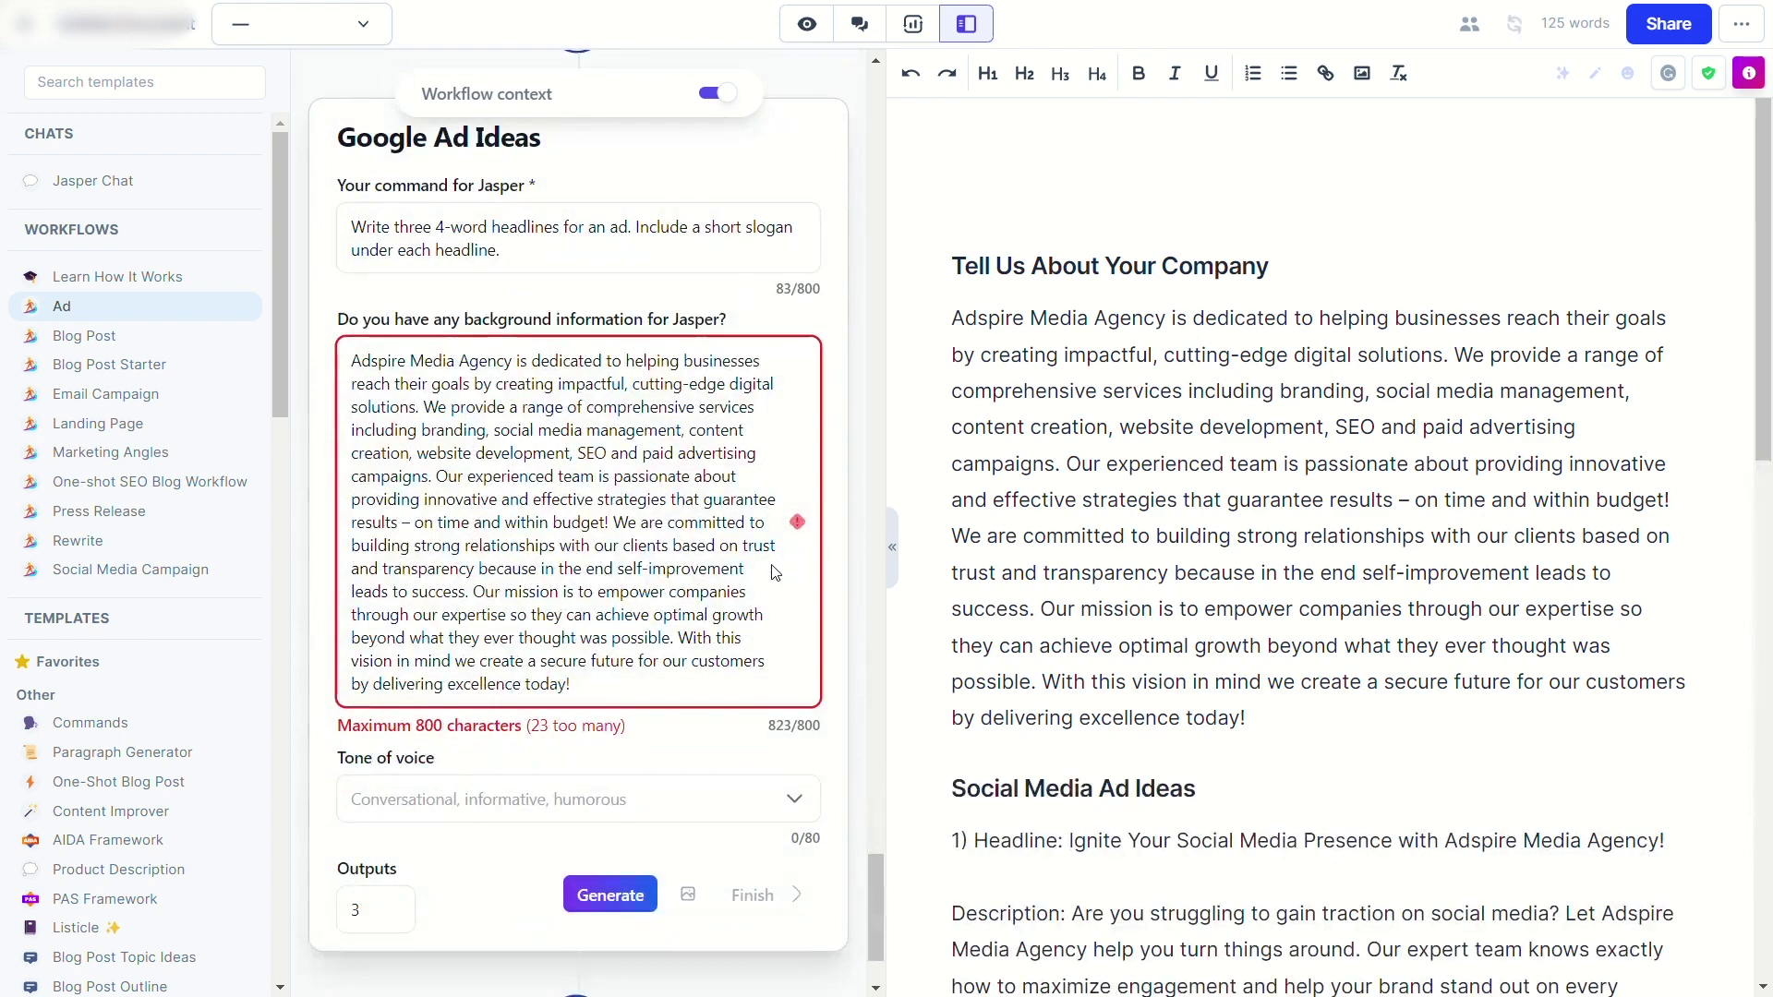
pyautogui.scroll(1, 638, 369)
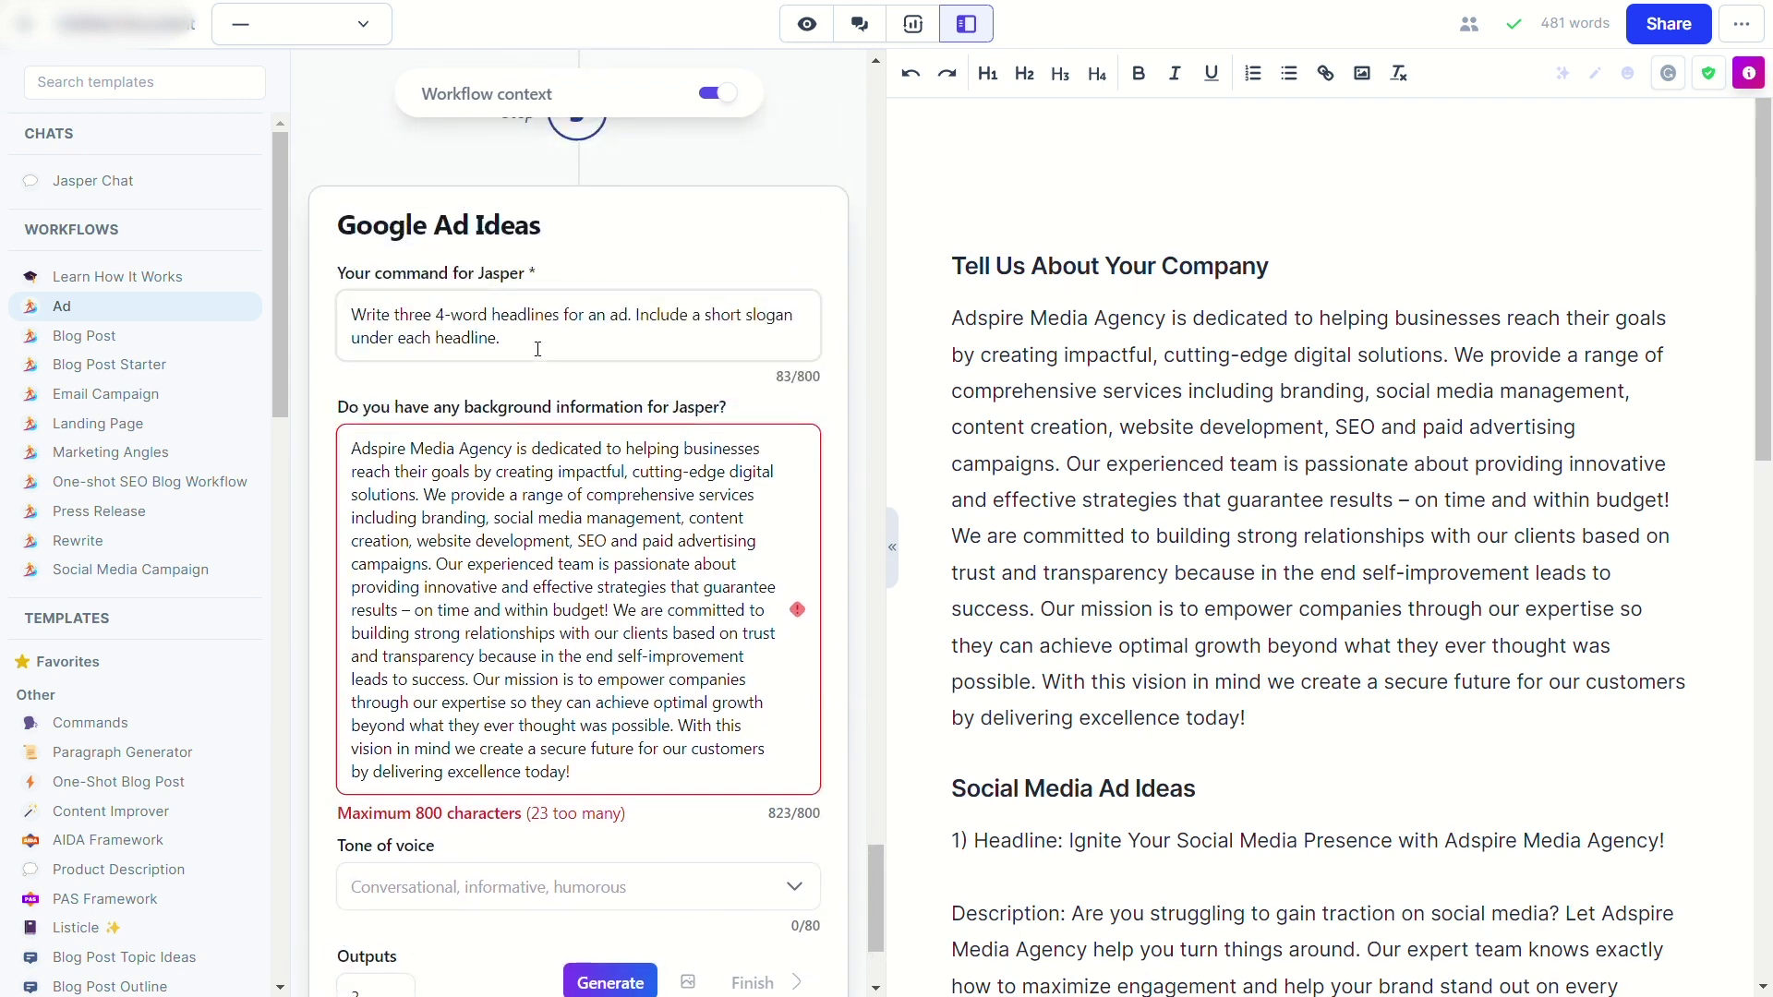
pyautogui.click(445, 315)
pyautogui.press('BackSpace')
pyautogui.write('6')
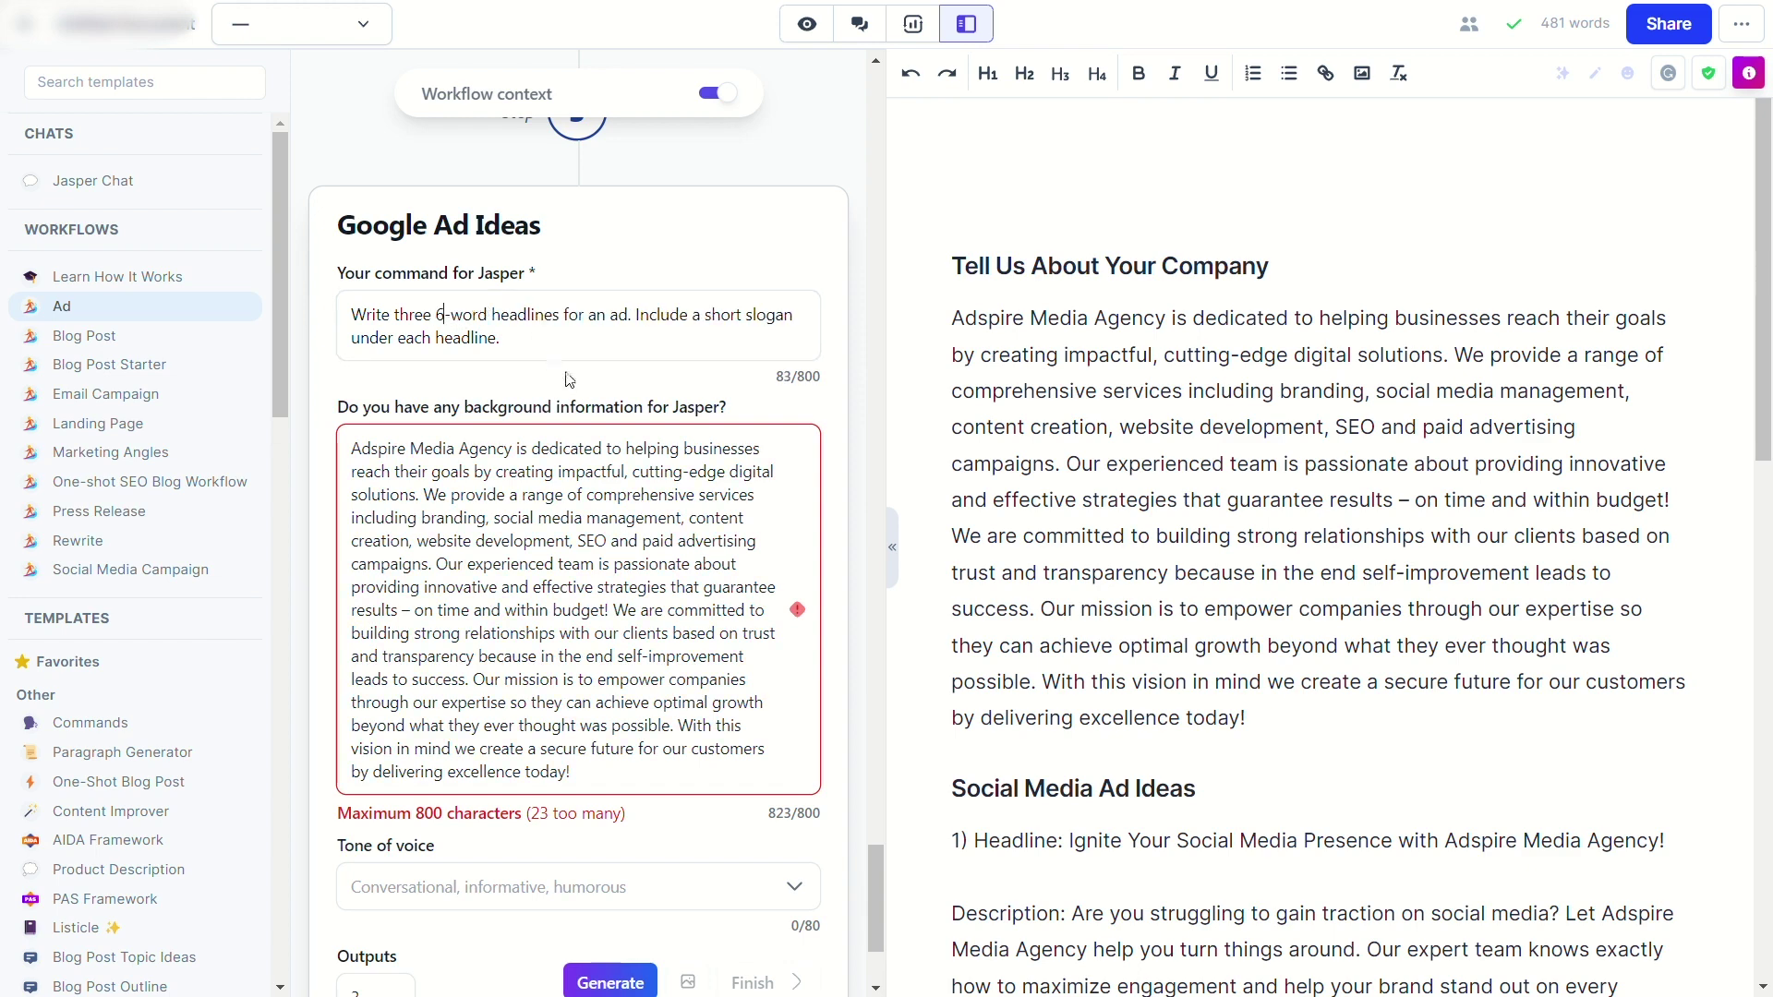
# - Delete the closing sentence starting "With this vision in mind" from the Google Ad Ideas background information
pyautogui.click(591, 777)
pyautogui.moveTo(591, 778); pyautogui.dragTo(682, 735)
pyautogui.press('BackSpace')
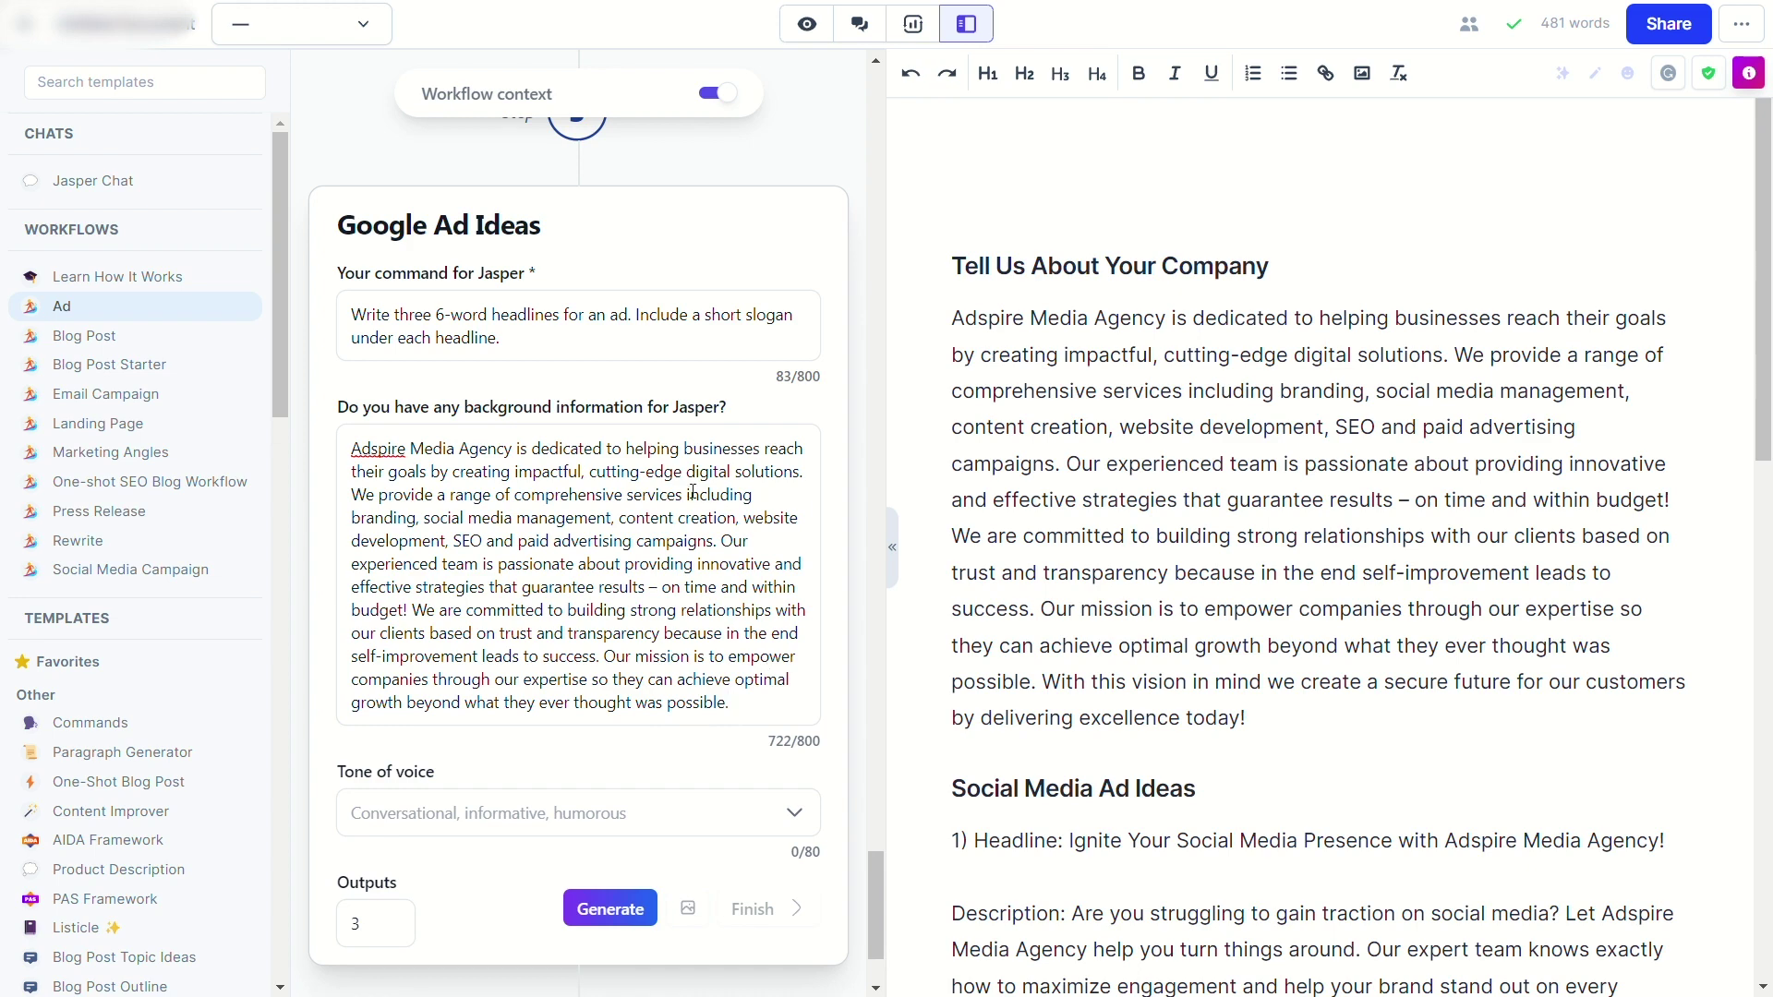
# - Set the Google ad ideas' tone of voice to Persuasive, check the other tone options and generate the ads
pyautogui.click(717, 820)
pyautogui.write('Persuasive')
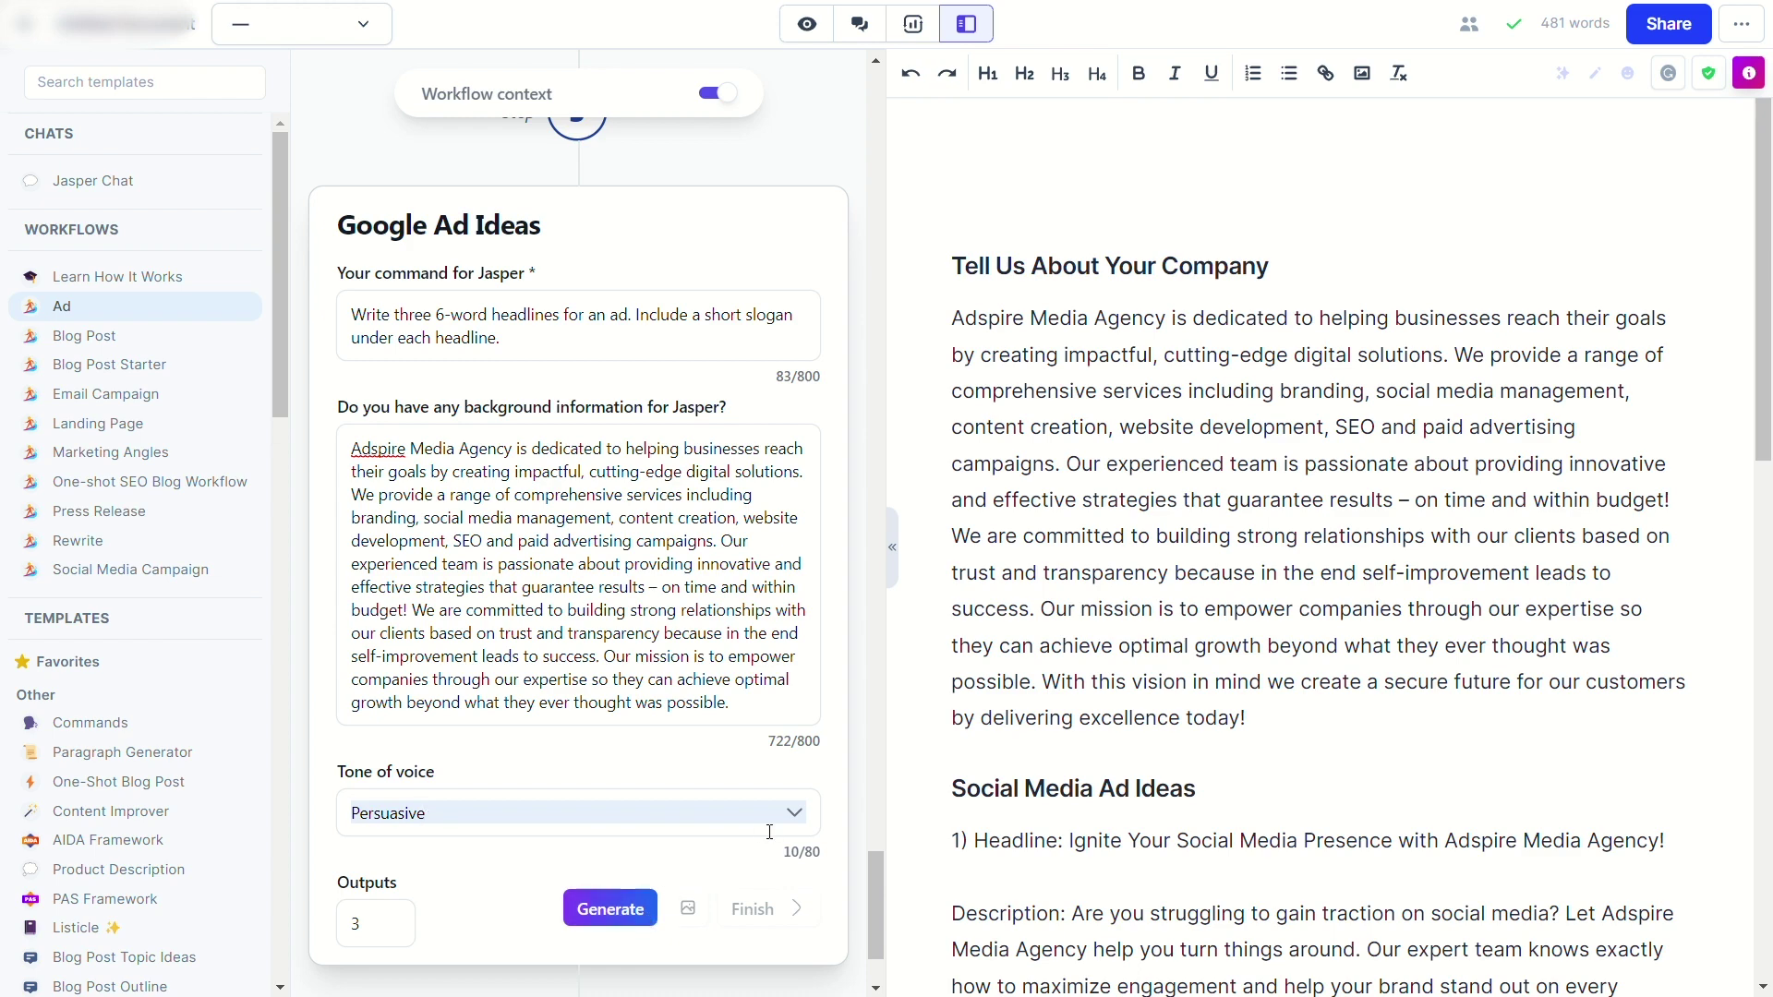
pyautogui.click(794, 813)
pyautogui.scroll(-1, 665, 900)
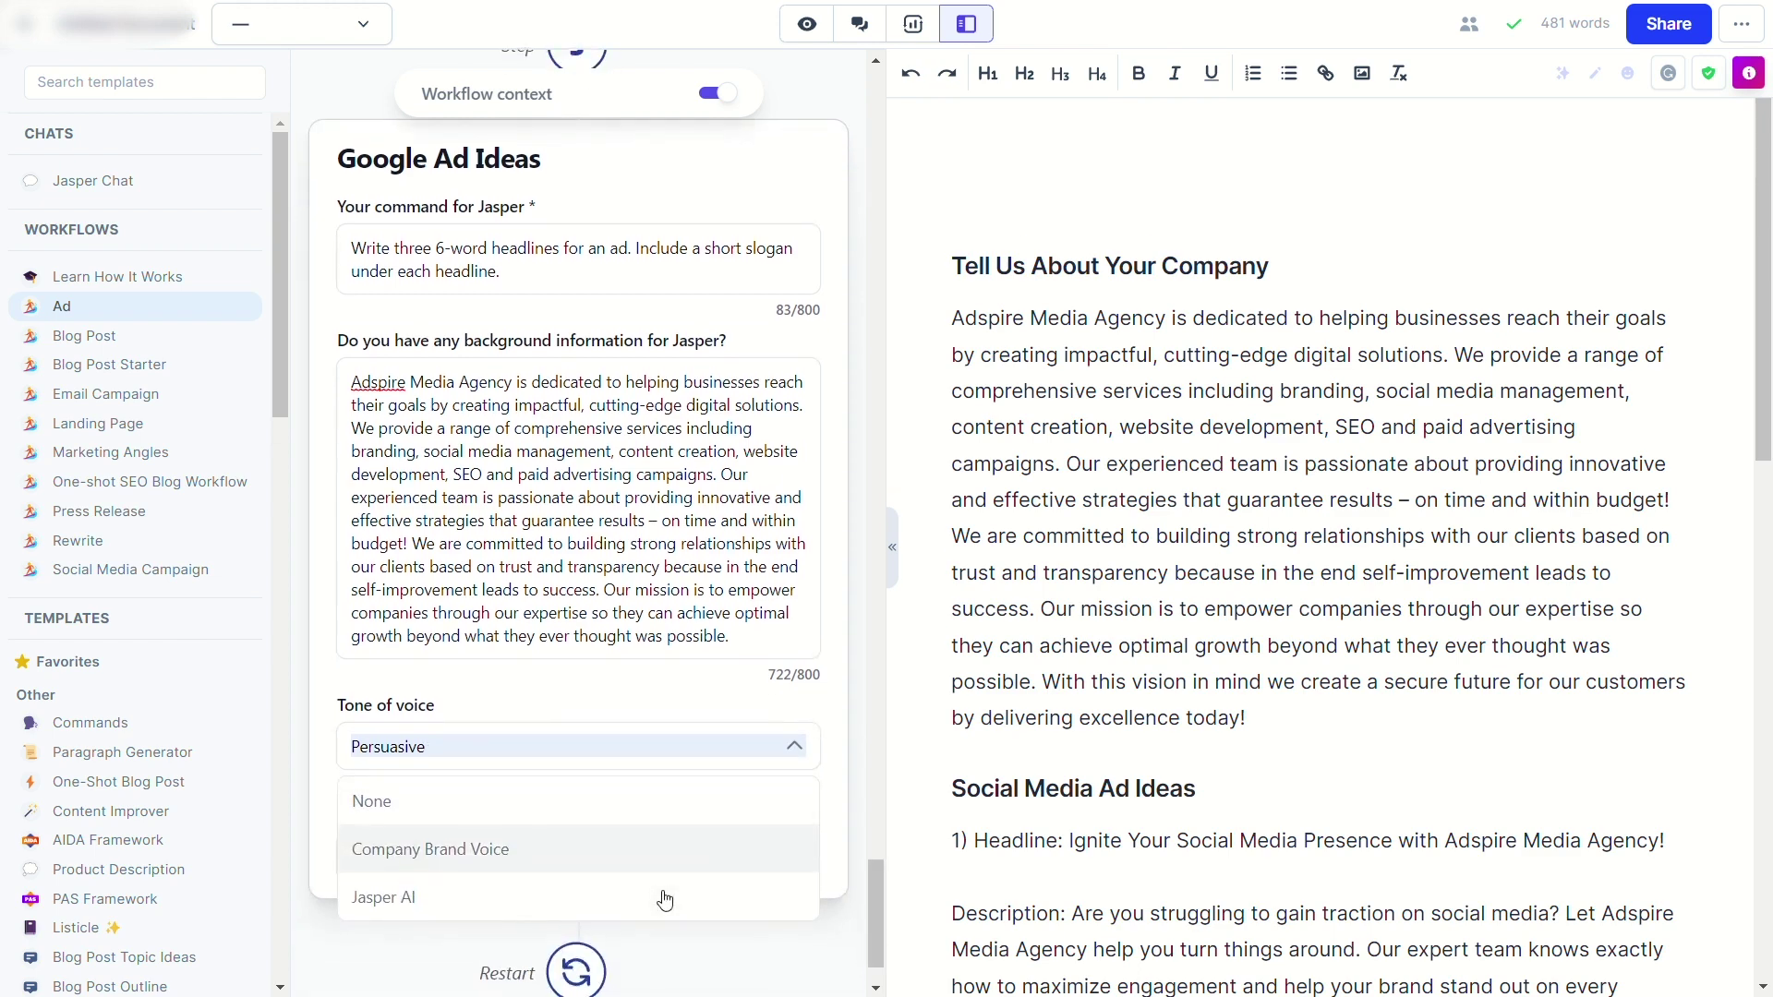
pyautogui.click(625, 687)
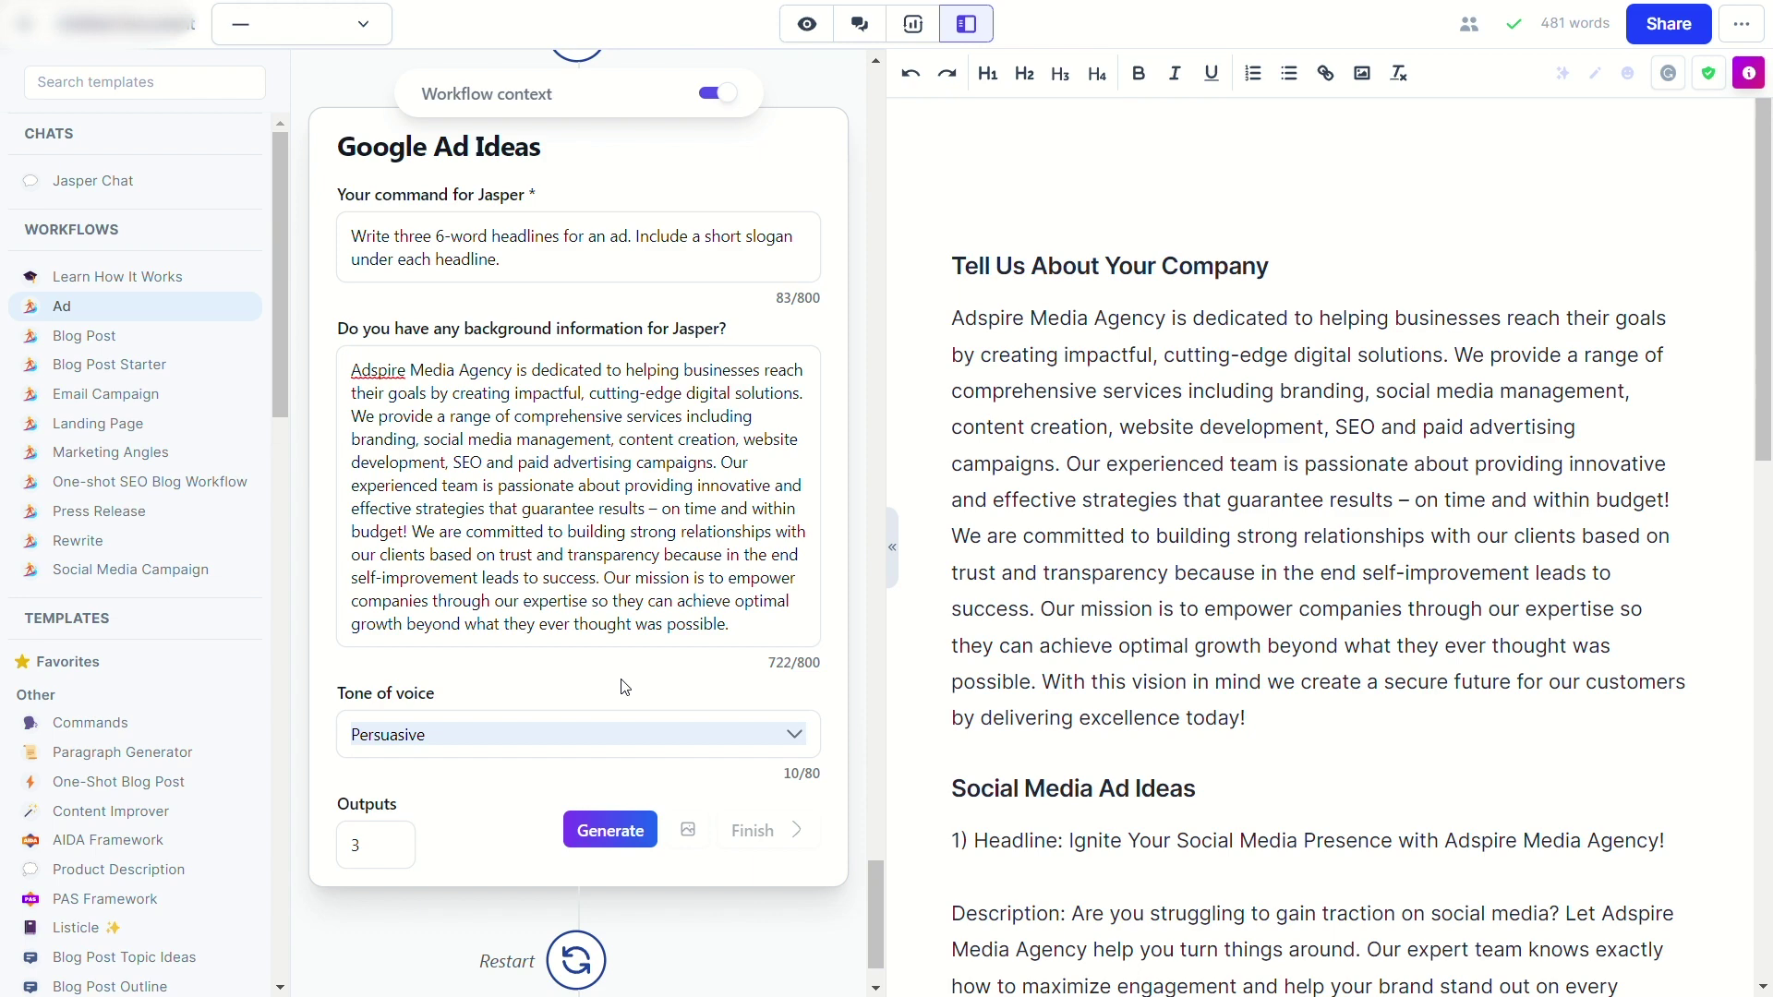
pyautogui.click(616, 827)
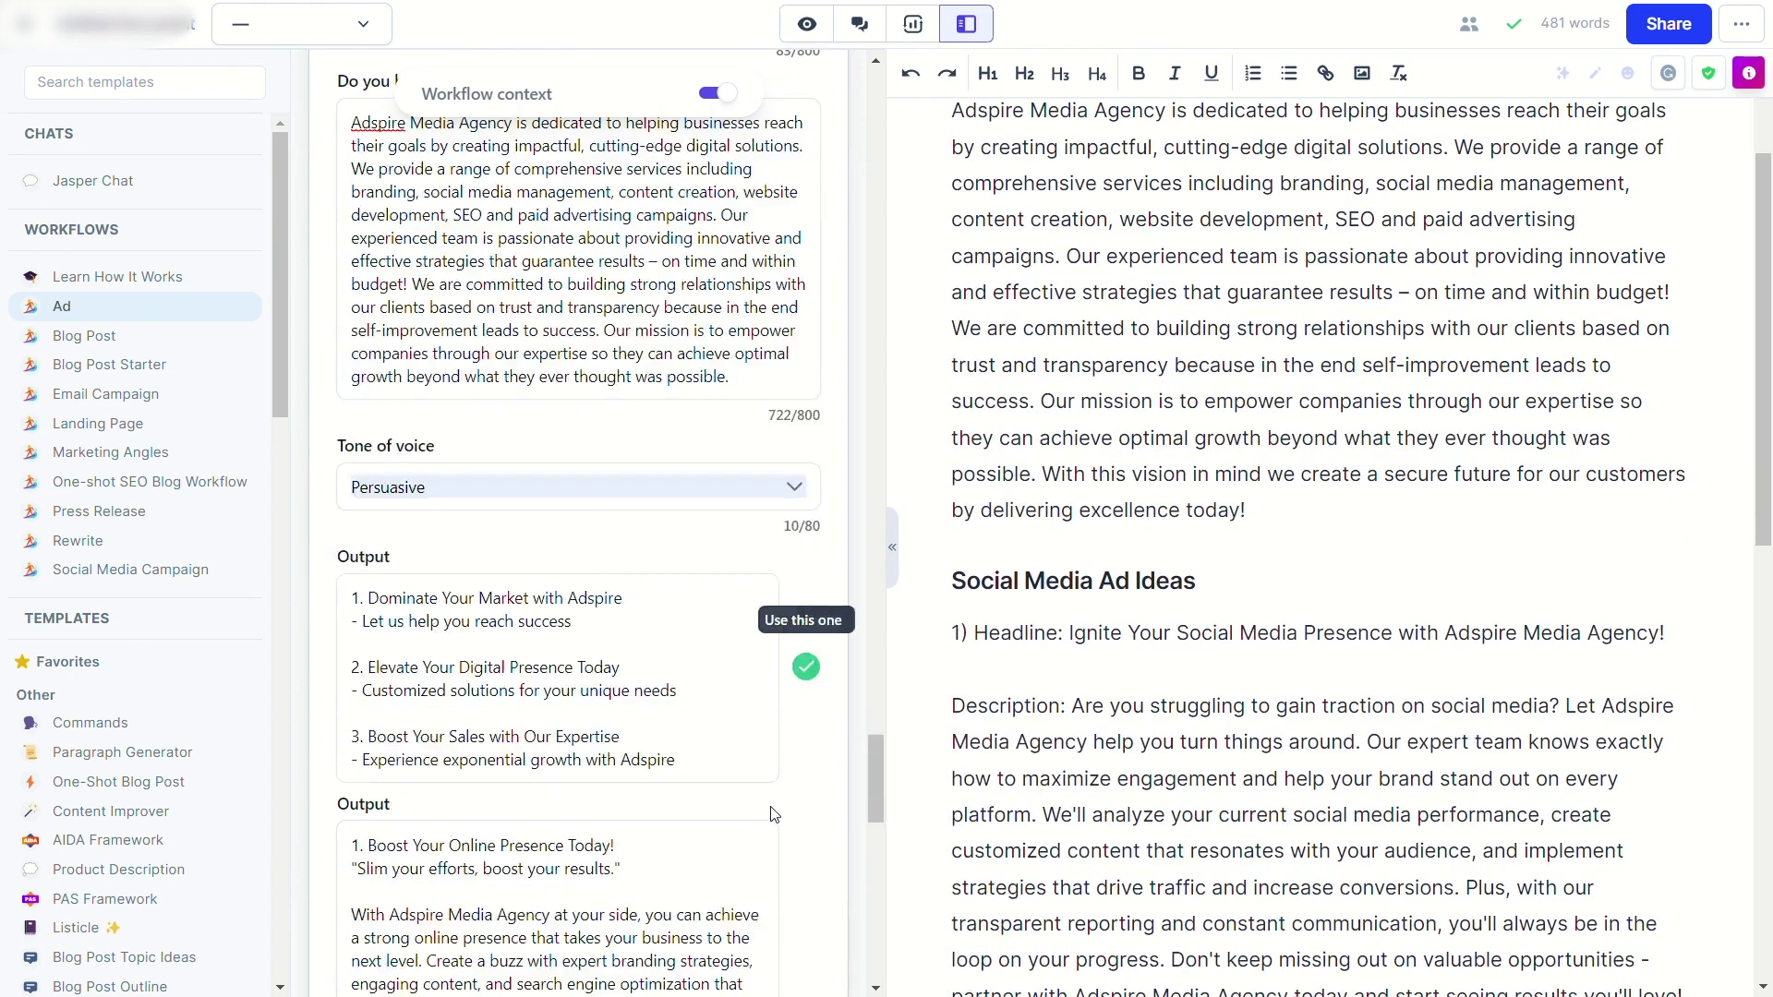
# - Read through the generated Google ad outputs, comparing their headlines, slogans and accompanying text
pyautogui.scroll(-2, 1152, 729)
pyautogui.scroll(-2, 685, 596)
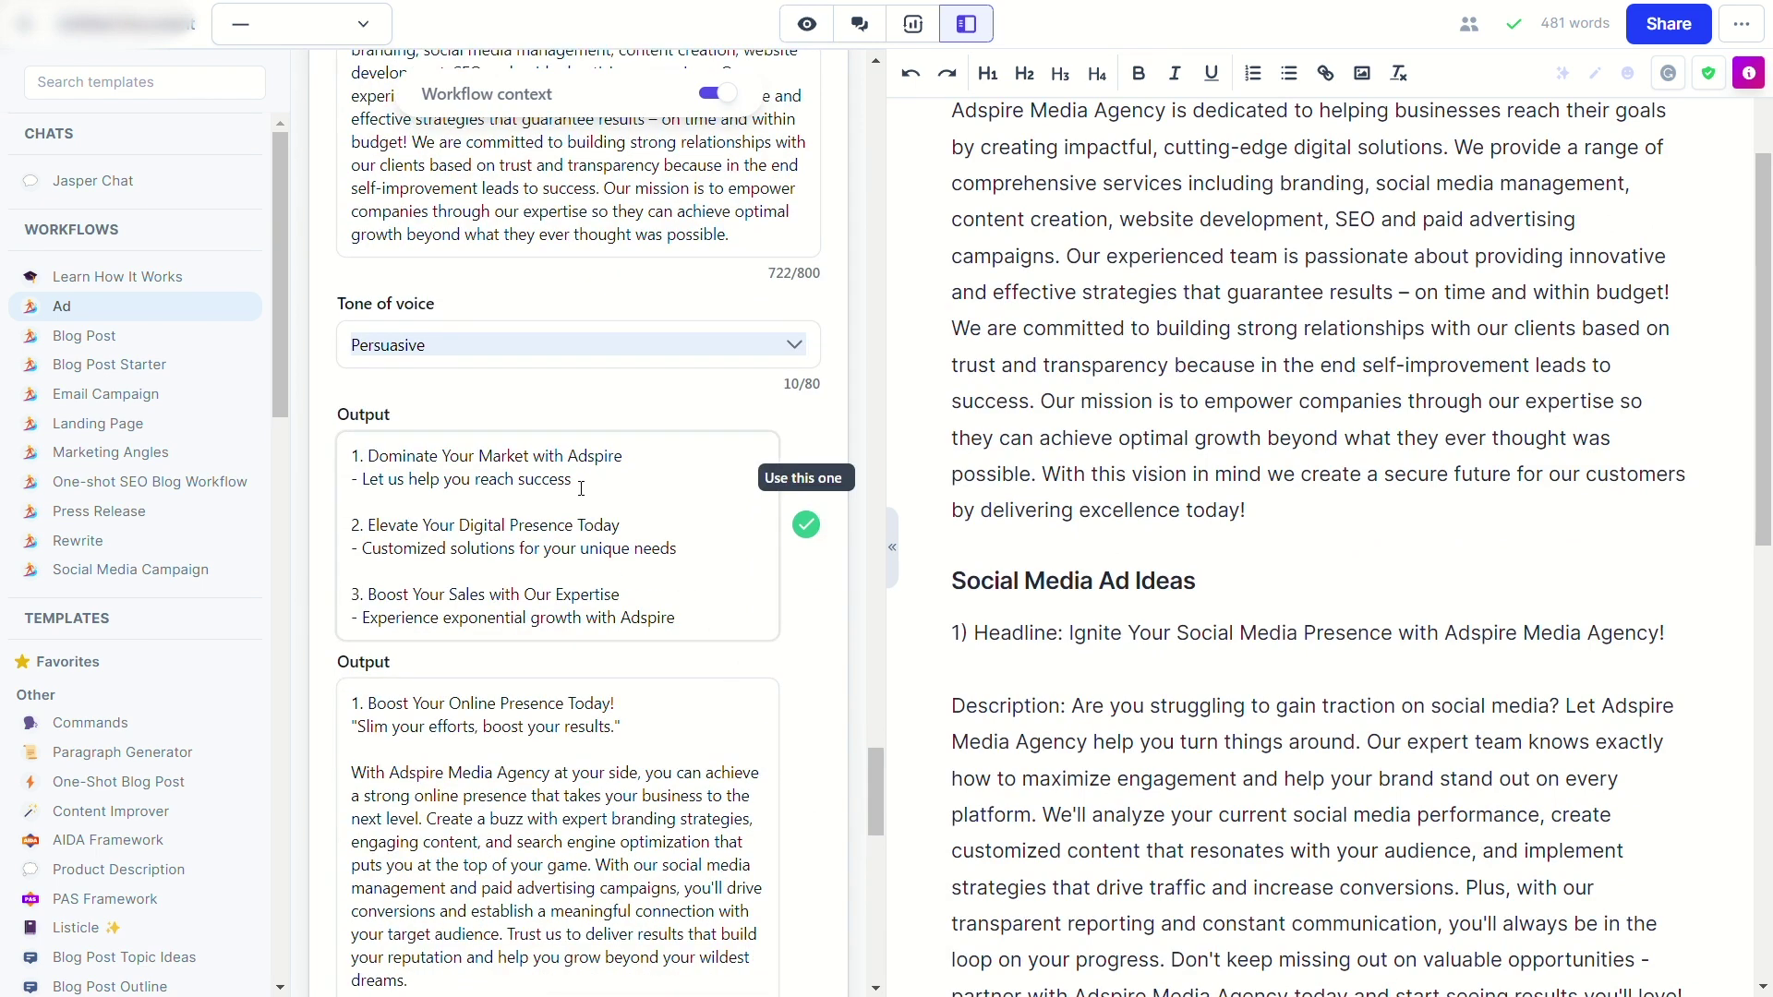
pyautogui.scroll(-2, 582, 486)
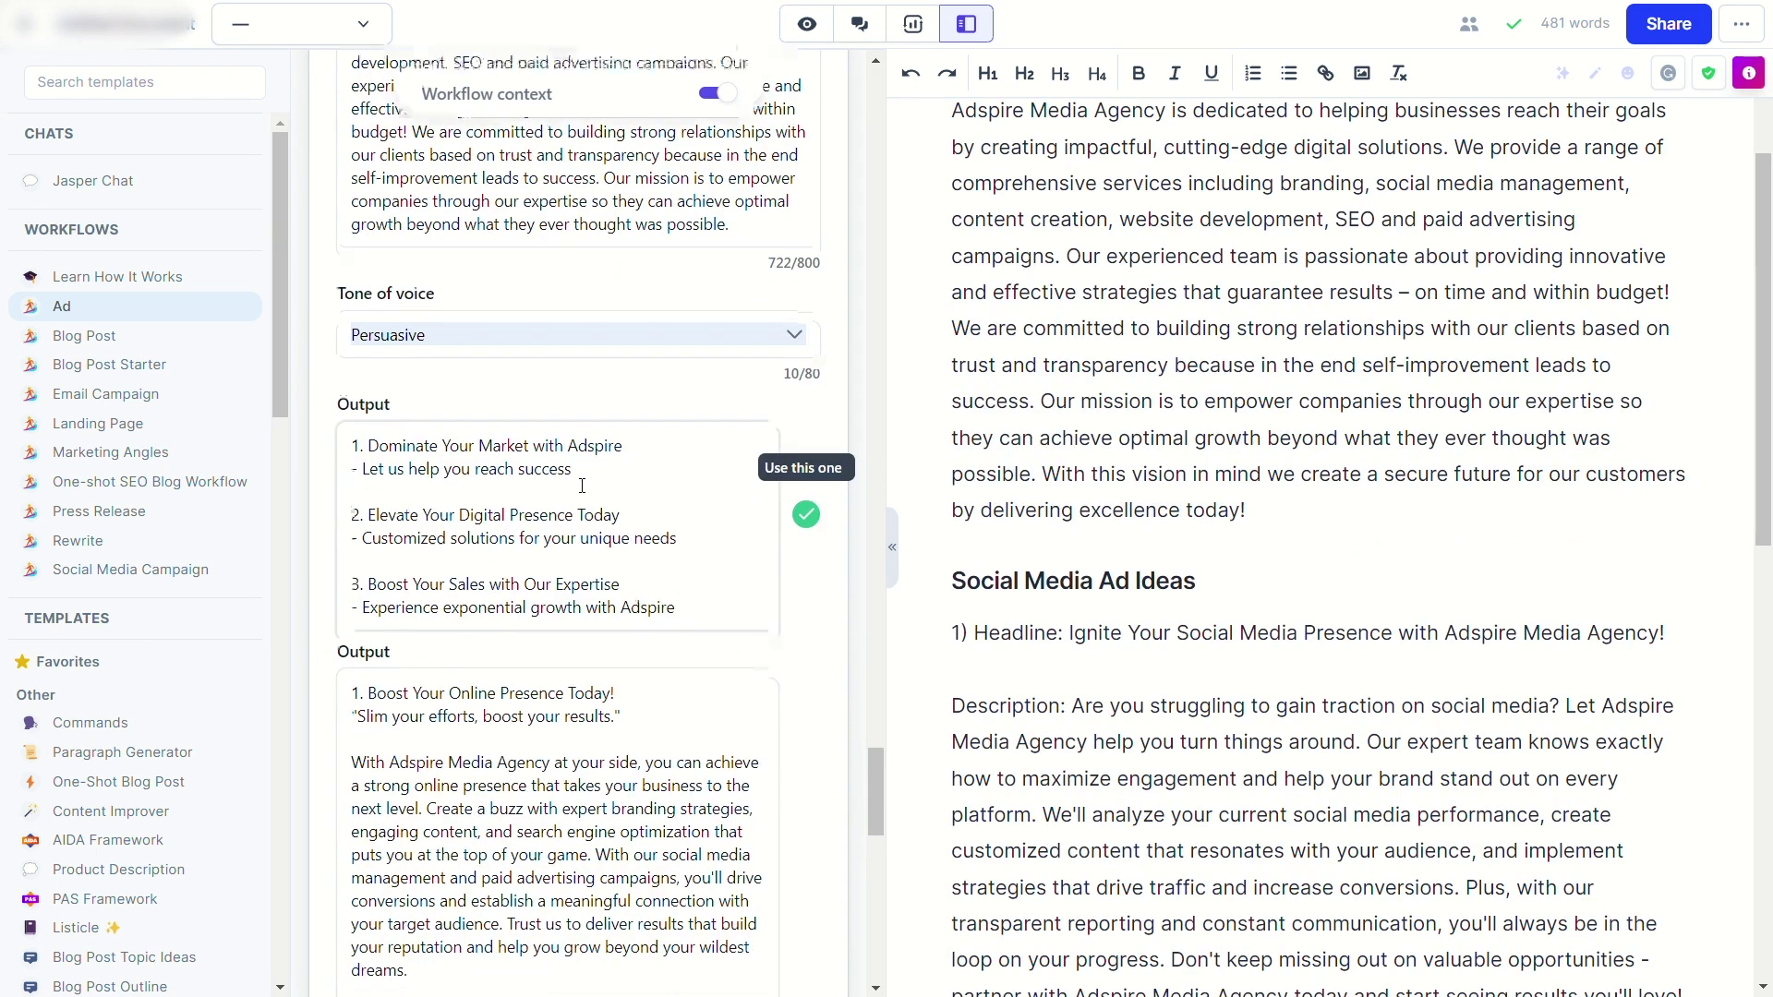
pyautogui.scroll(-4, 582, 486)
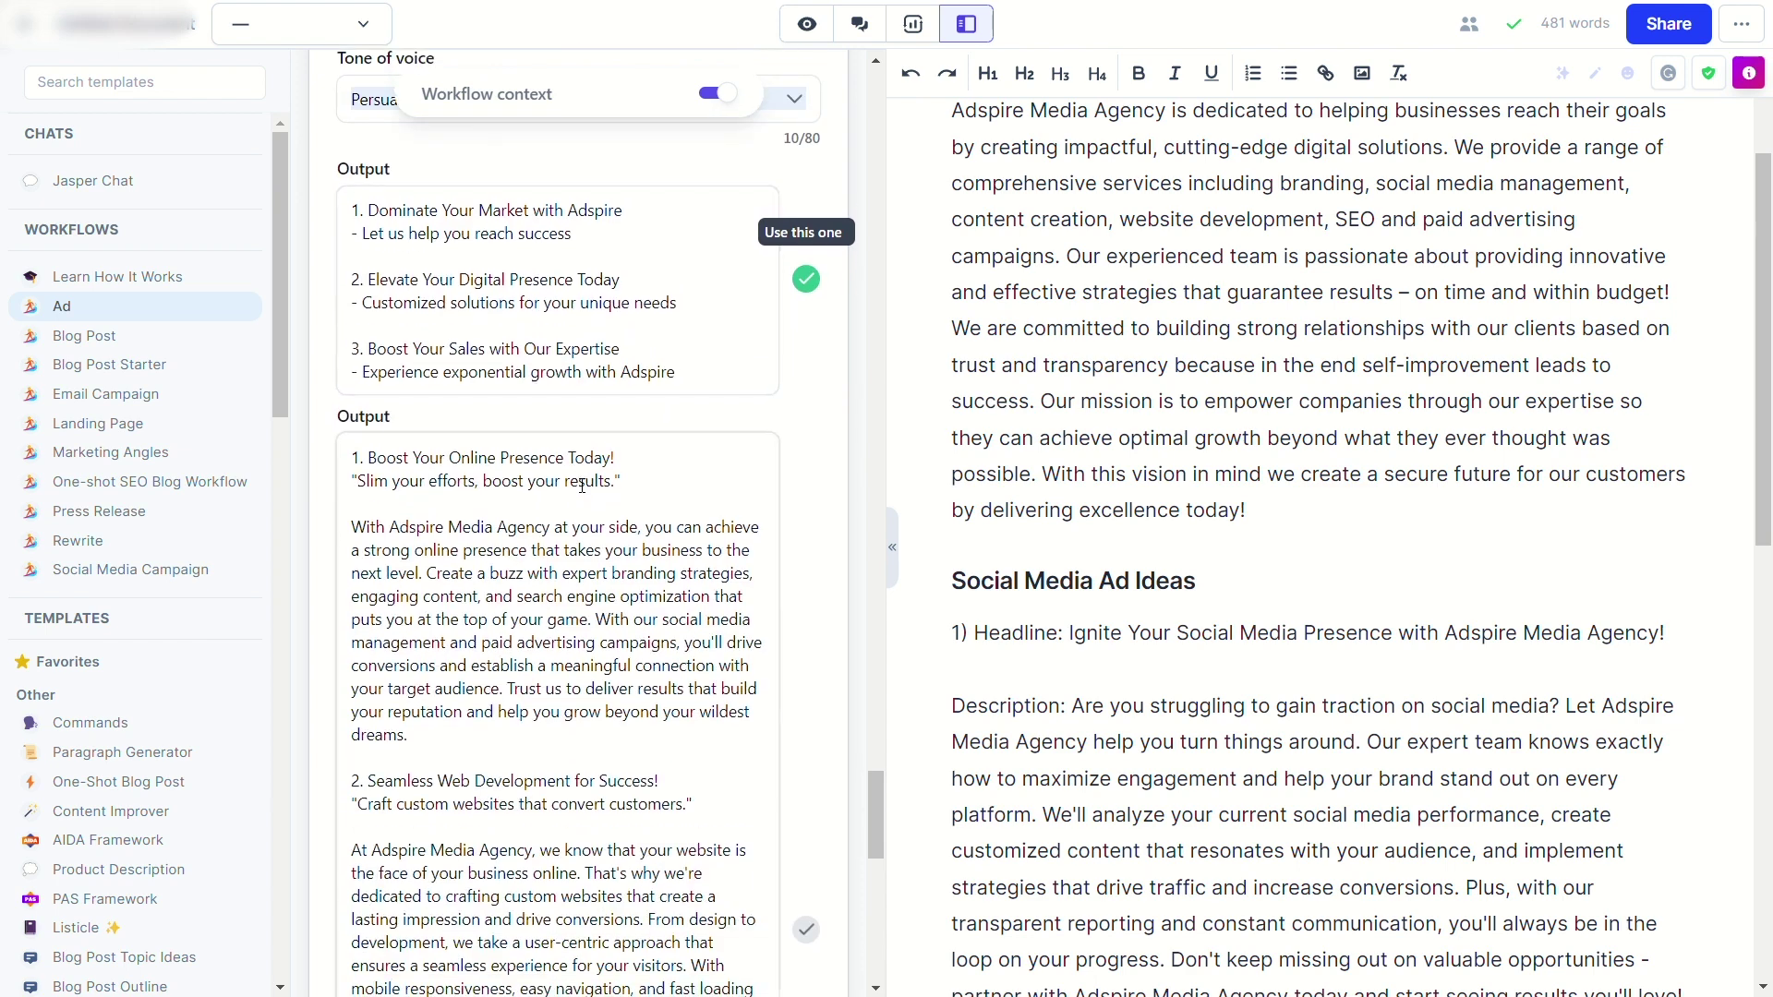
pyautogui.scroll(3, 583, 485)
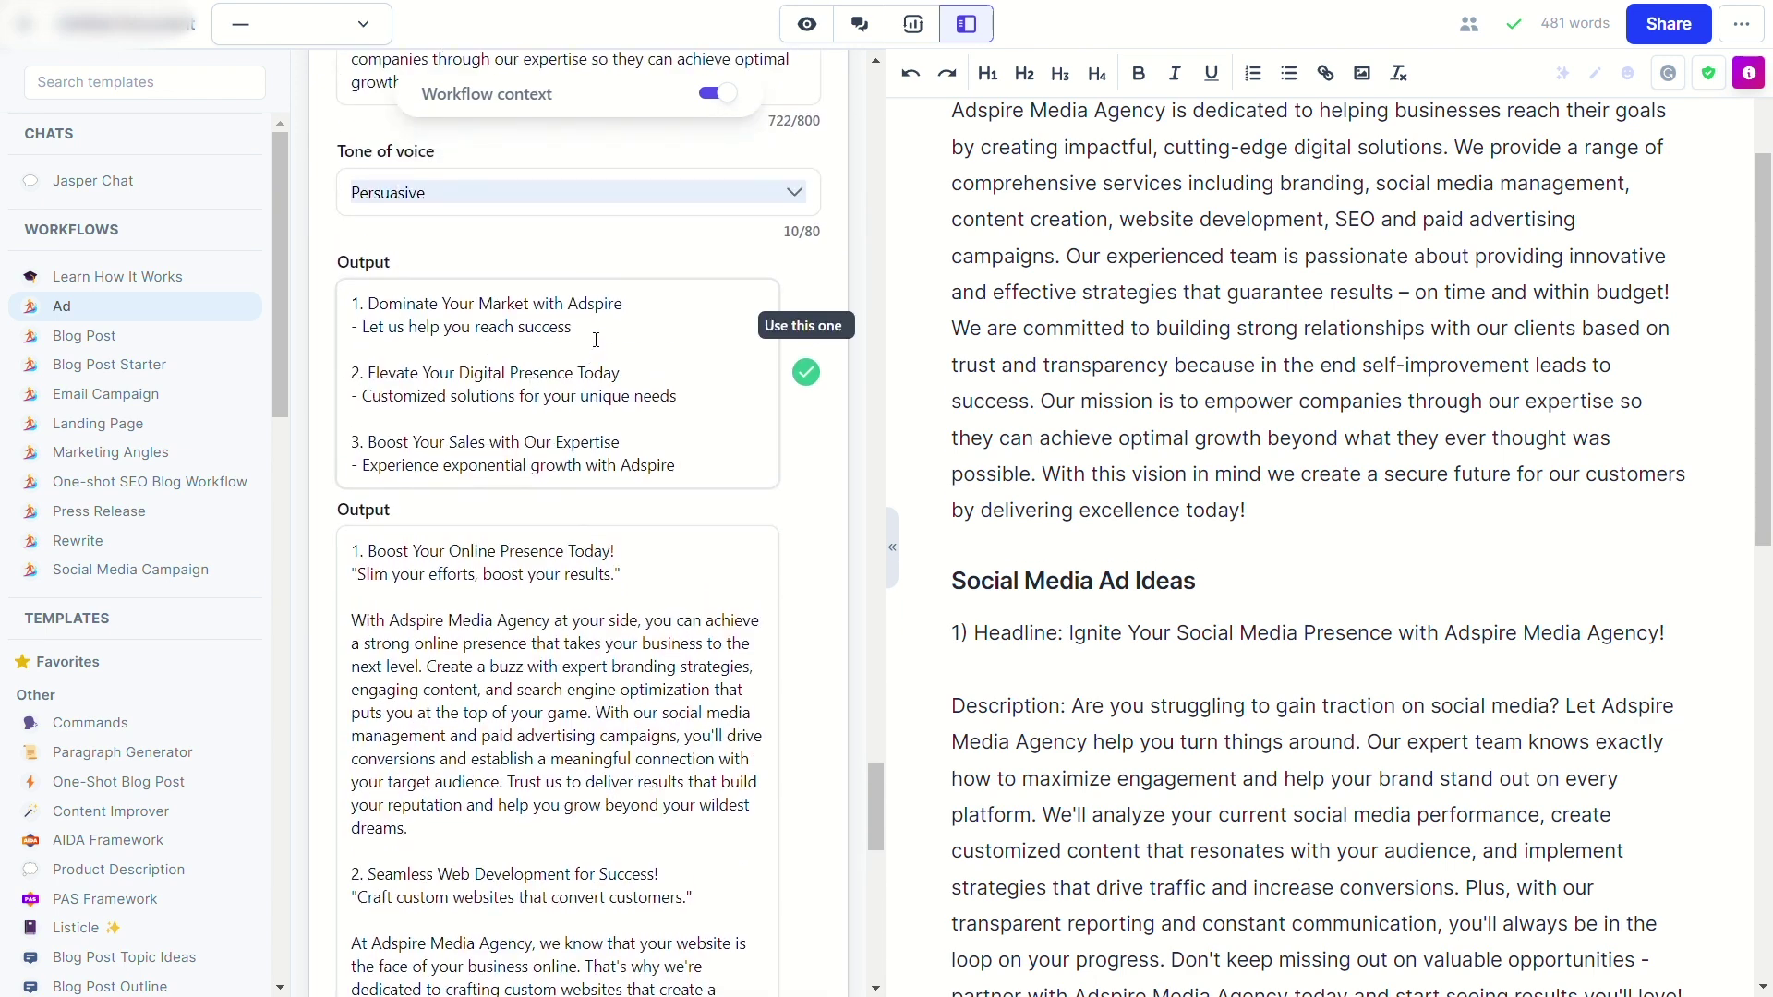
pyautogui.moveTo(592, 334); pyautogui.dragTo(365, 345)
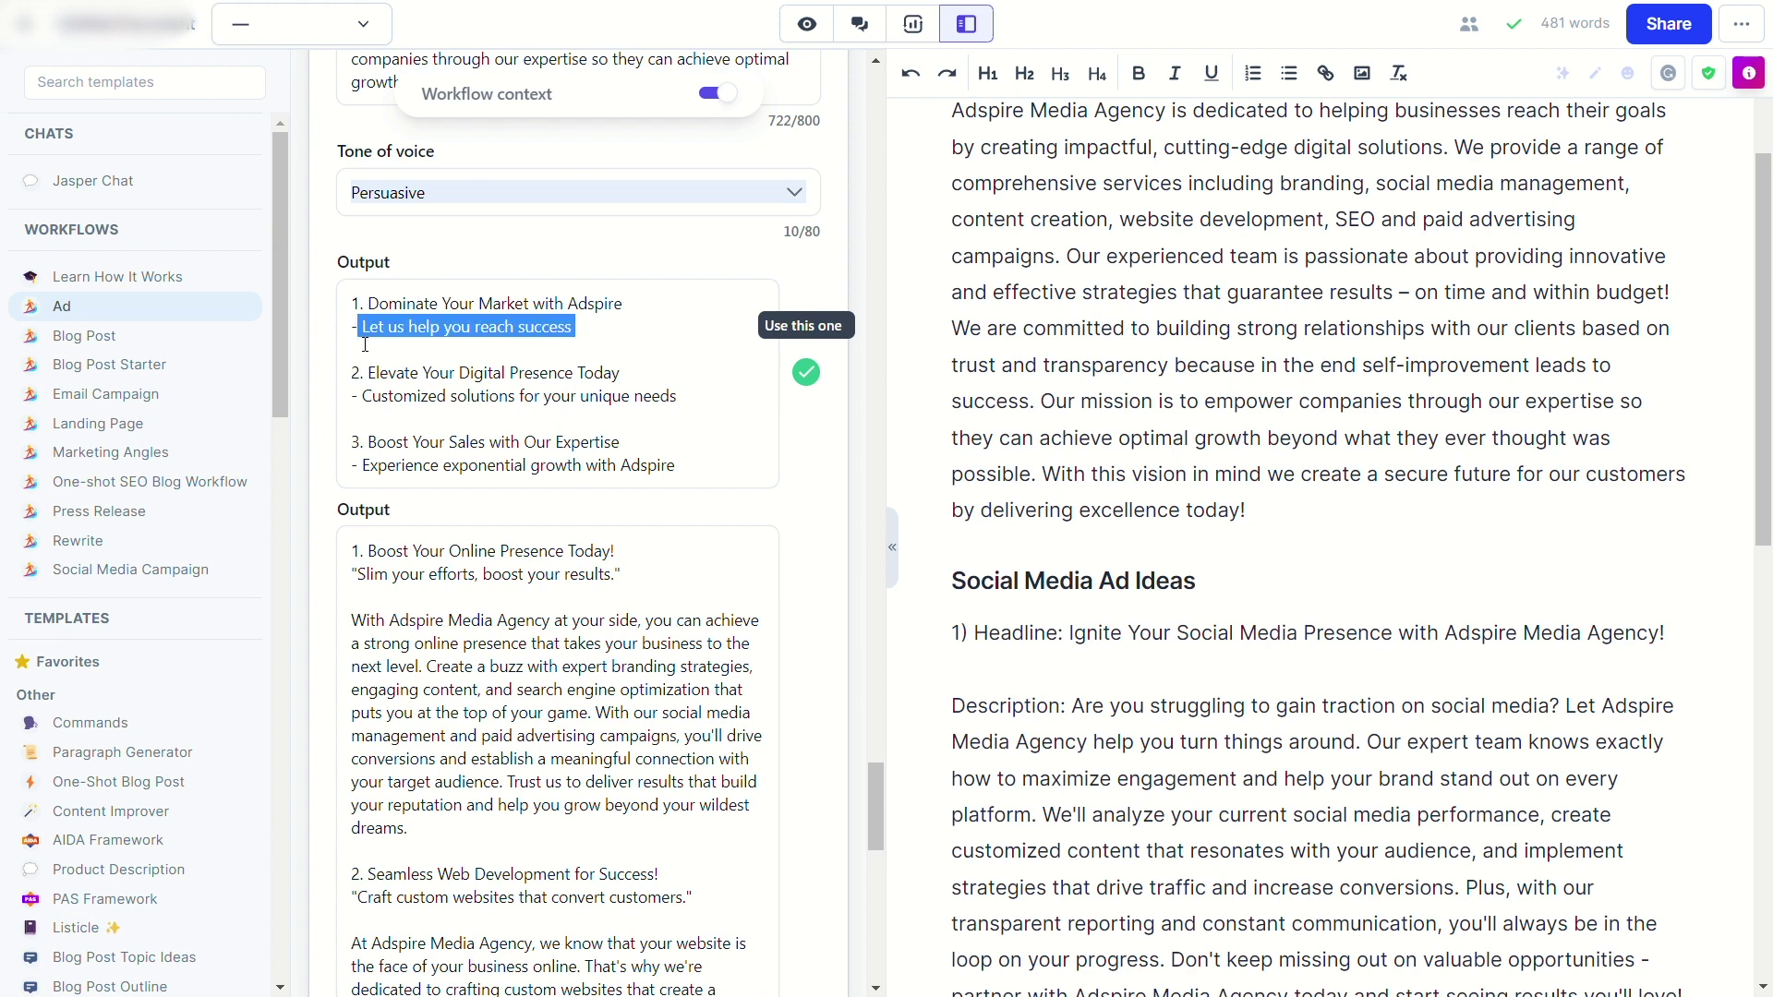
pyautogui.scroll(-2, 551, 592)
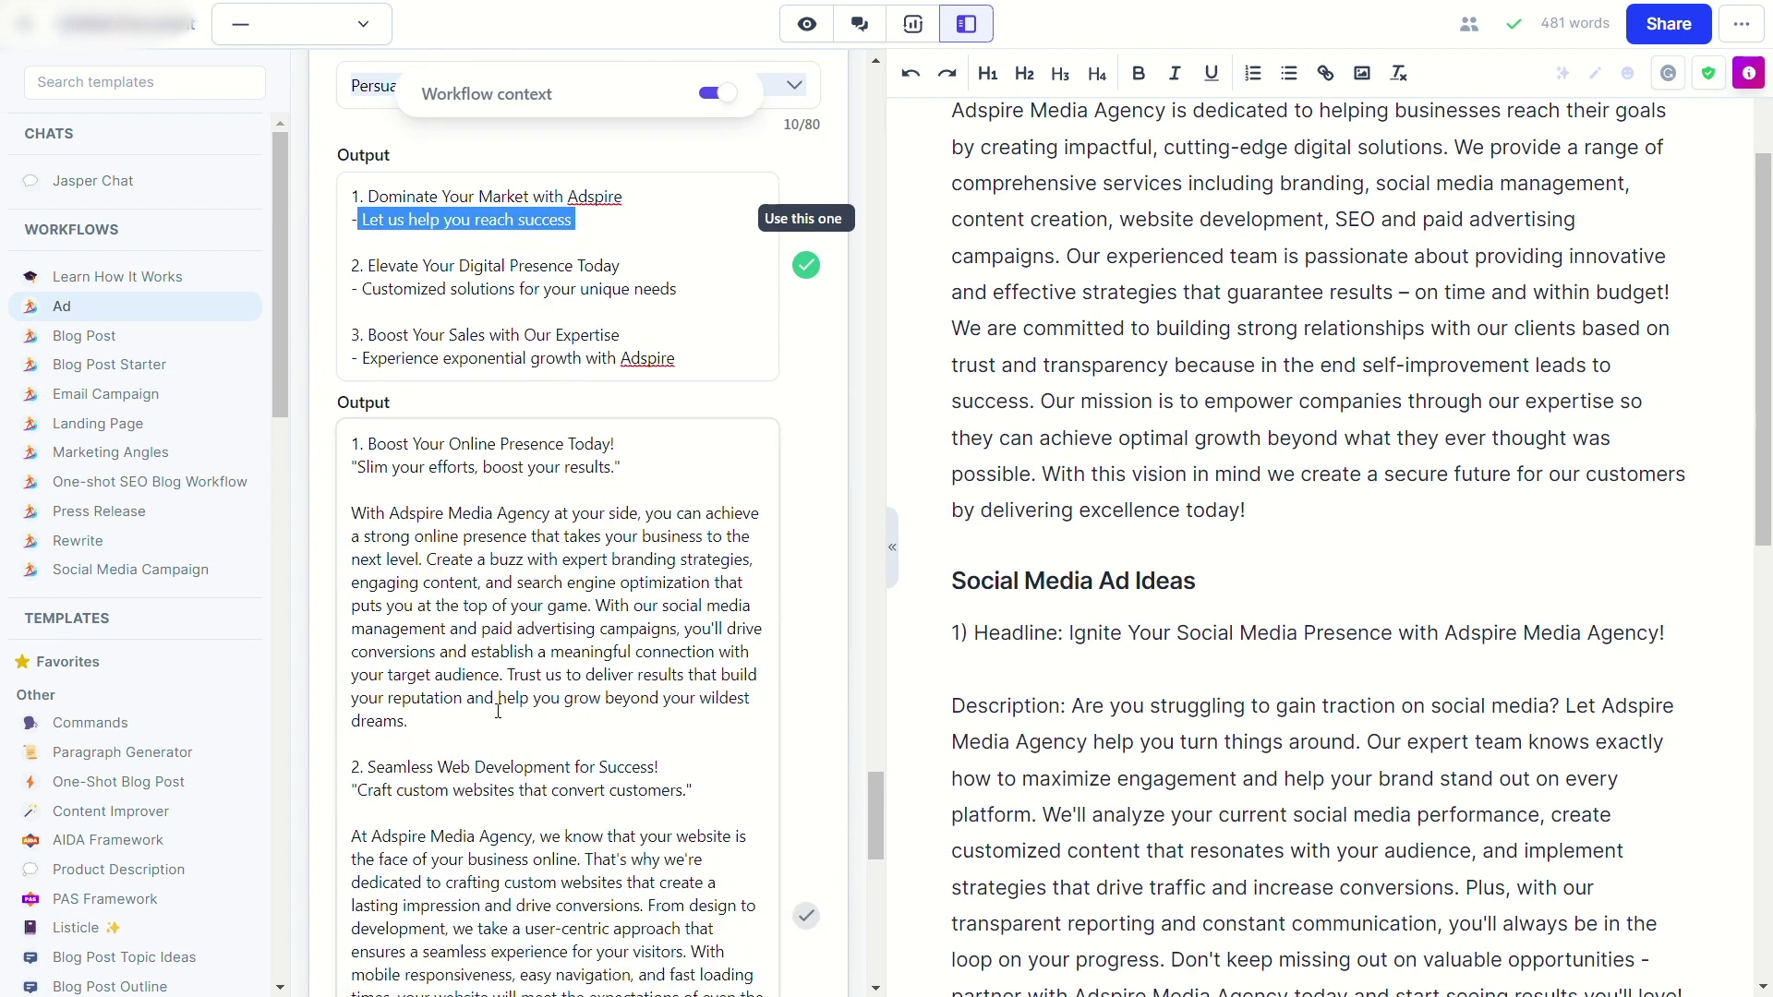
pyautogui.moveTo(498, 711); pyautogui.dragTo(470, 658)
pyautogui.scroll(-10, 469, 662)
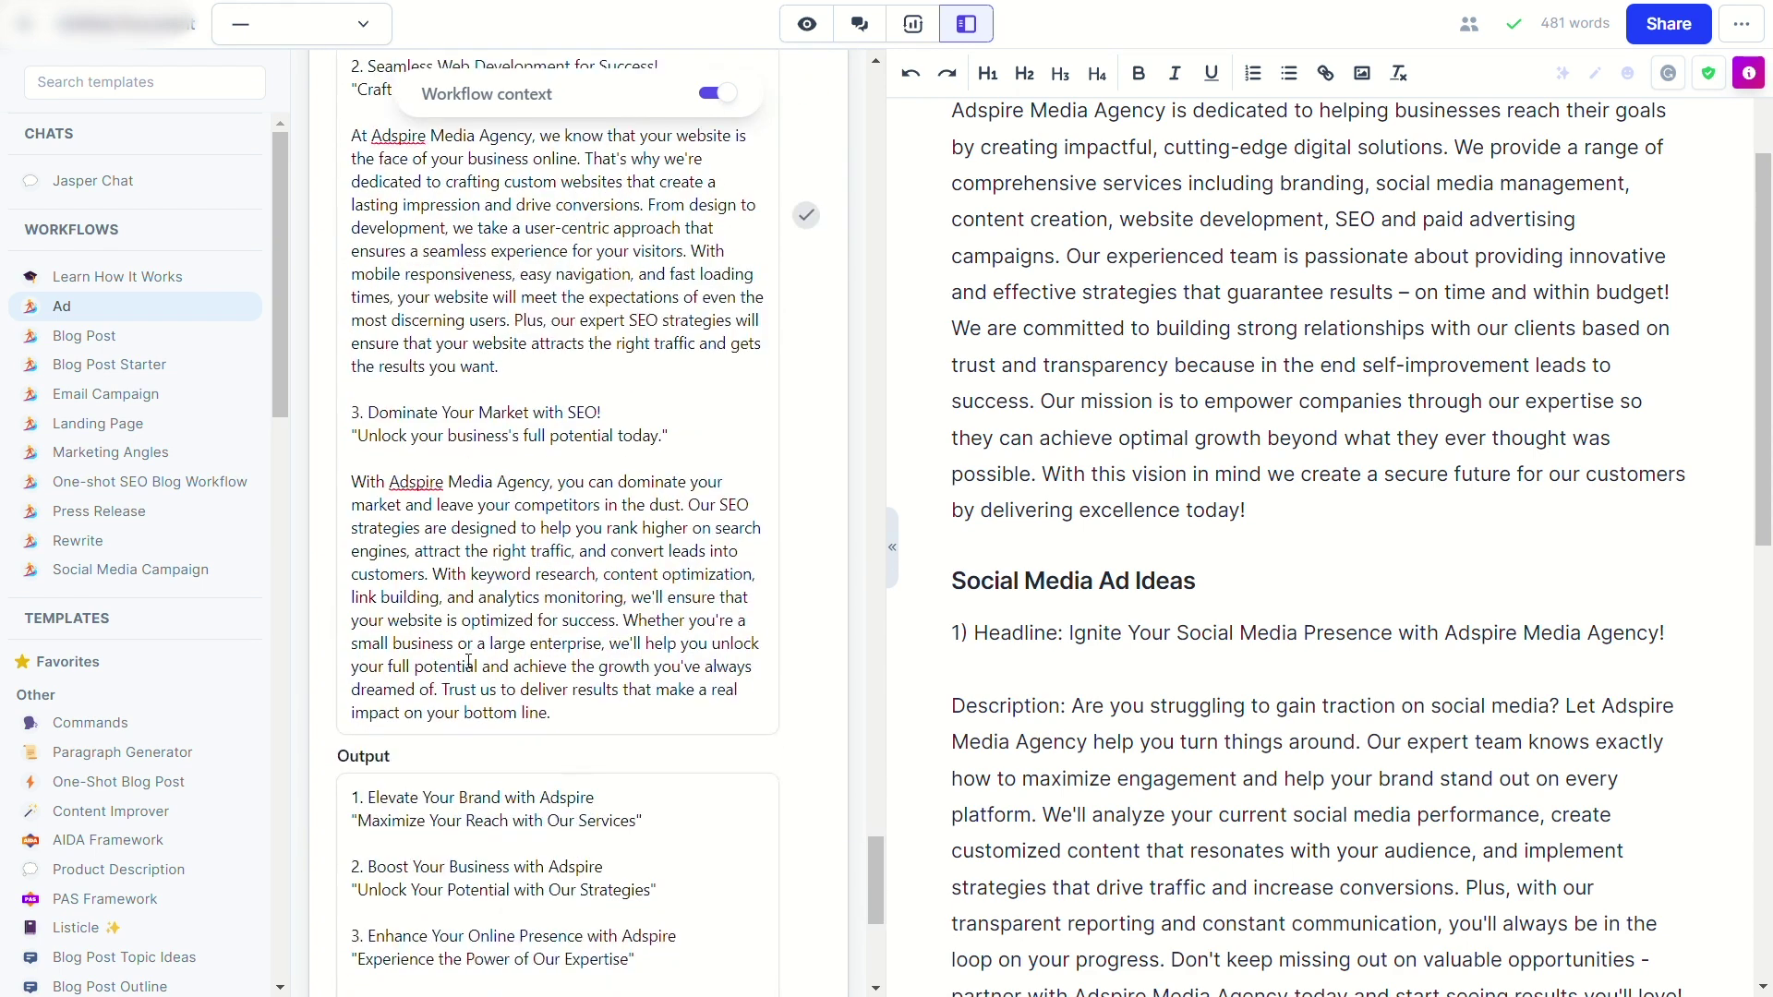
# - Finish the Ad workflow after the Google ad outputs and read through the social media ads in the document
pyautogui.scroll(-6, 469, 663)
pyautogui.click(762, 792)
pyautogui.scroll(-3, 1096, 485)
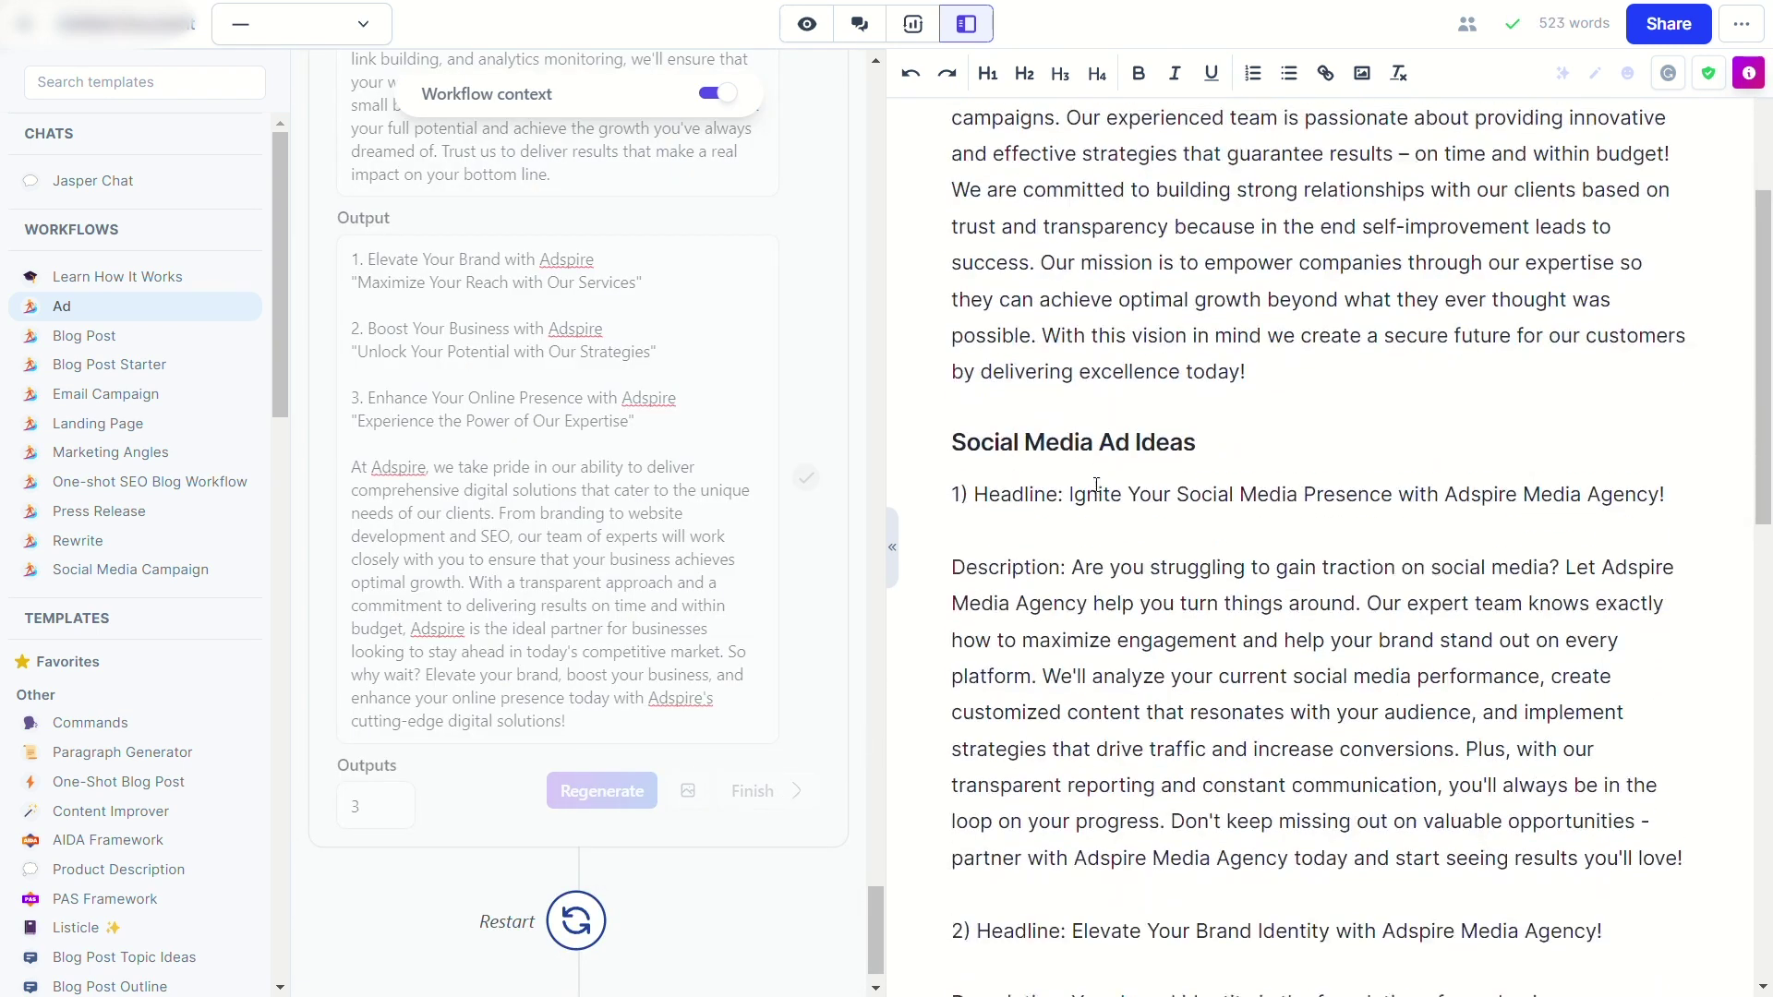
pyautogui.scroll(-2, 1096, 485)
pyautogui.scroll(-1, 1096, 487)
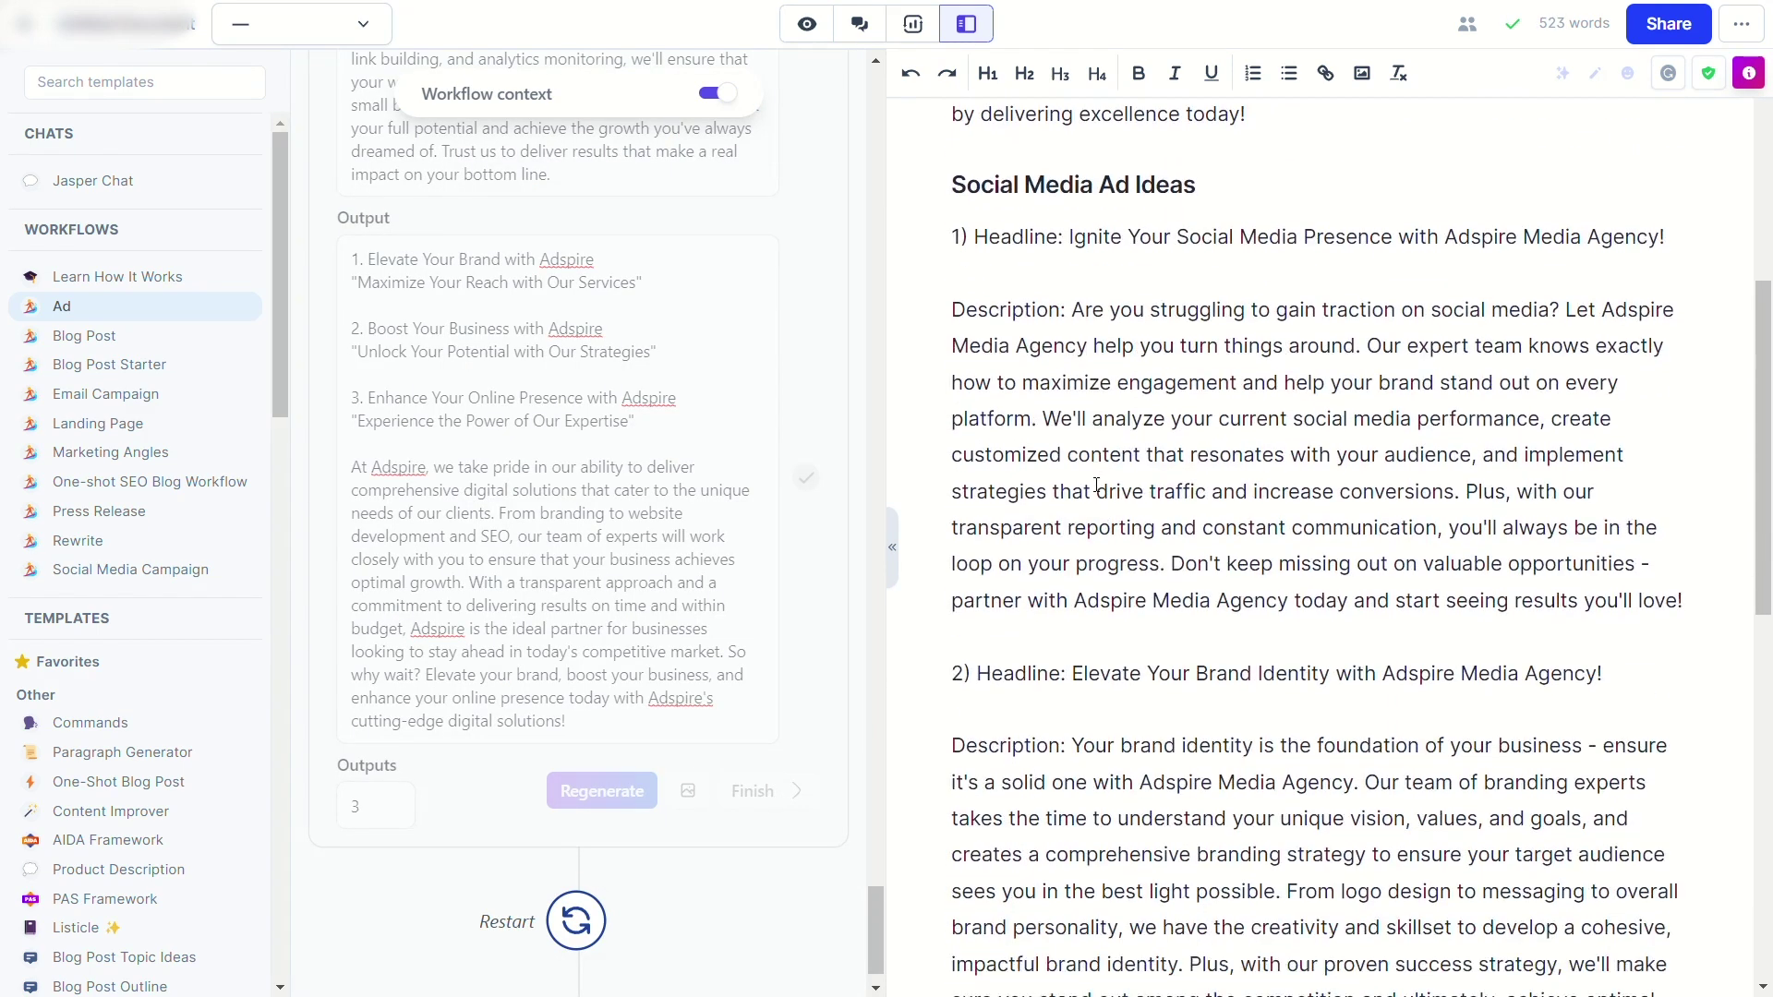
pyautogui.scroll(-4, 1097, 487)
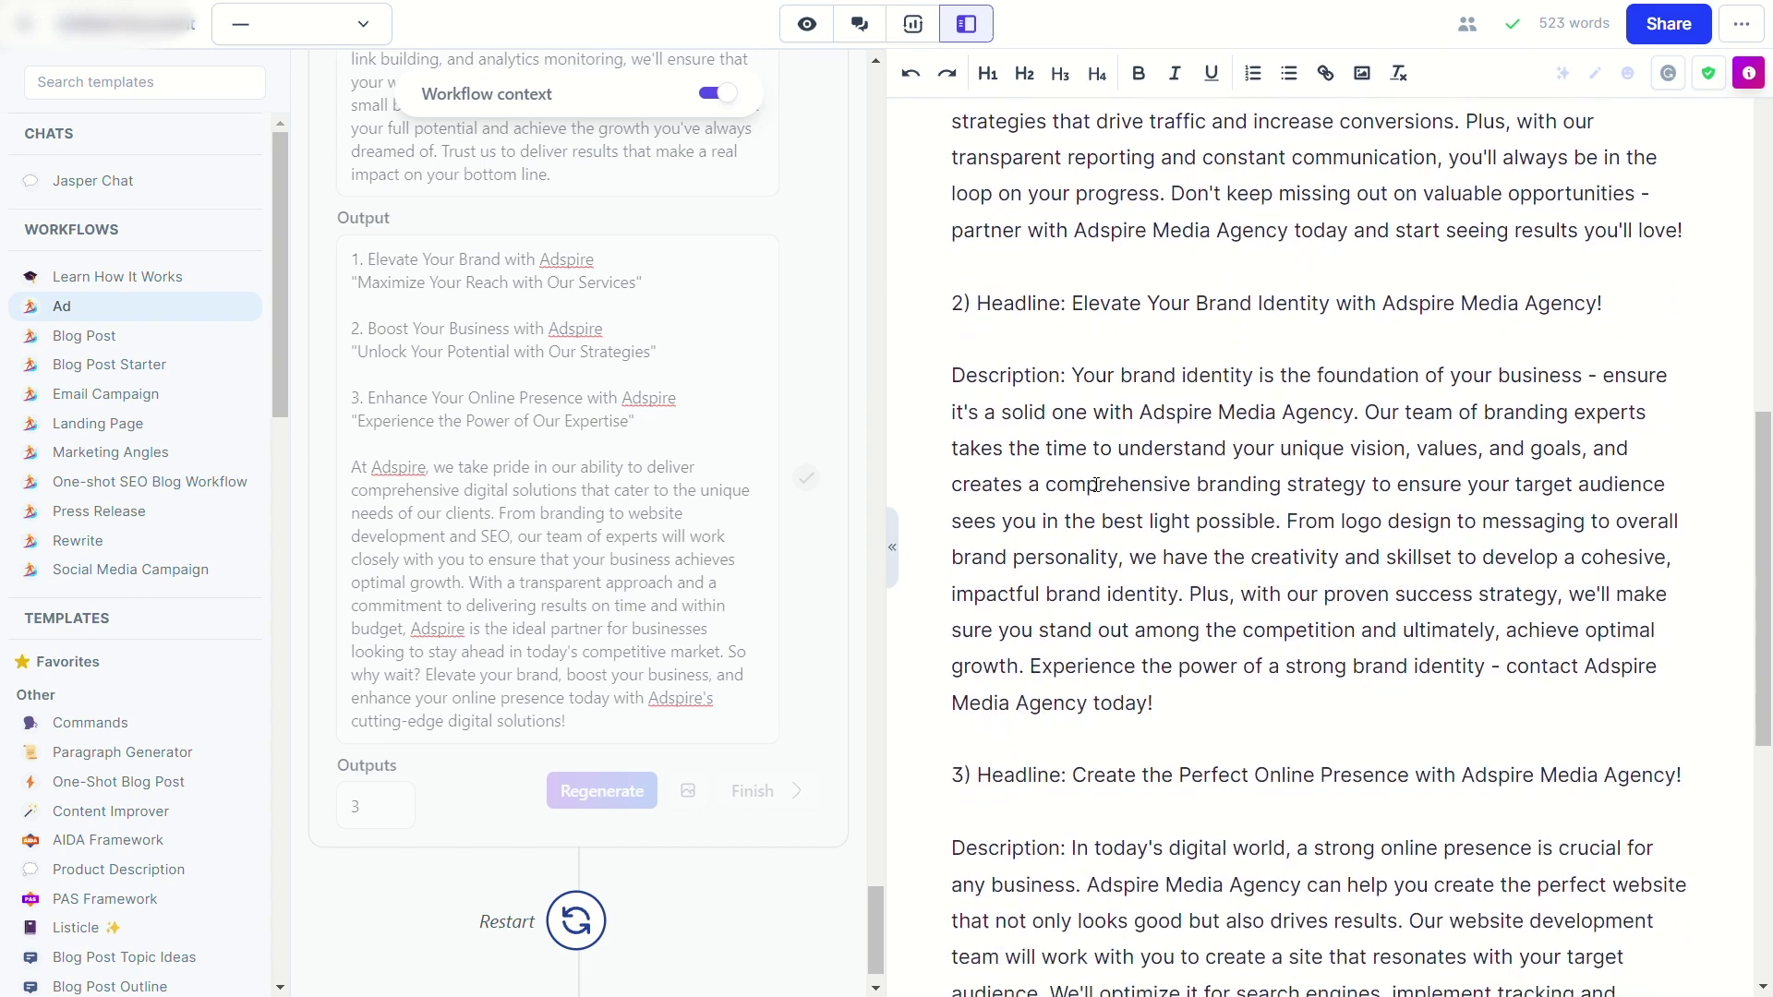
pyautogui.scroll(-7, 1096, 485)
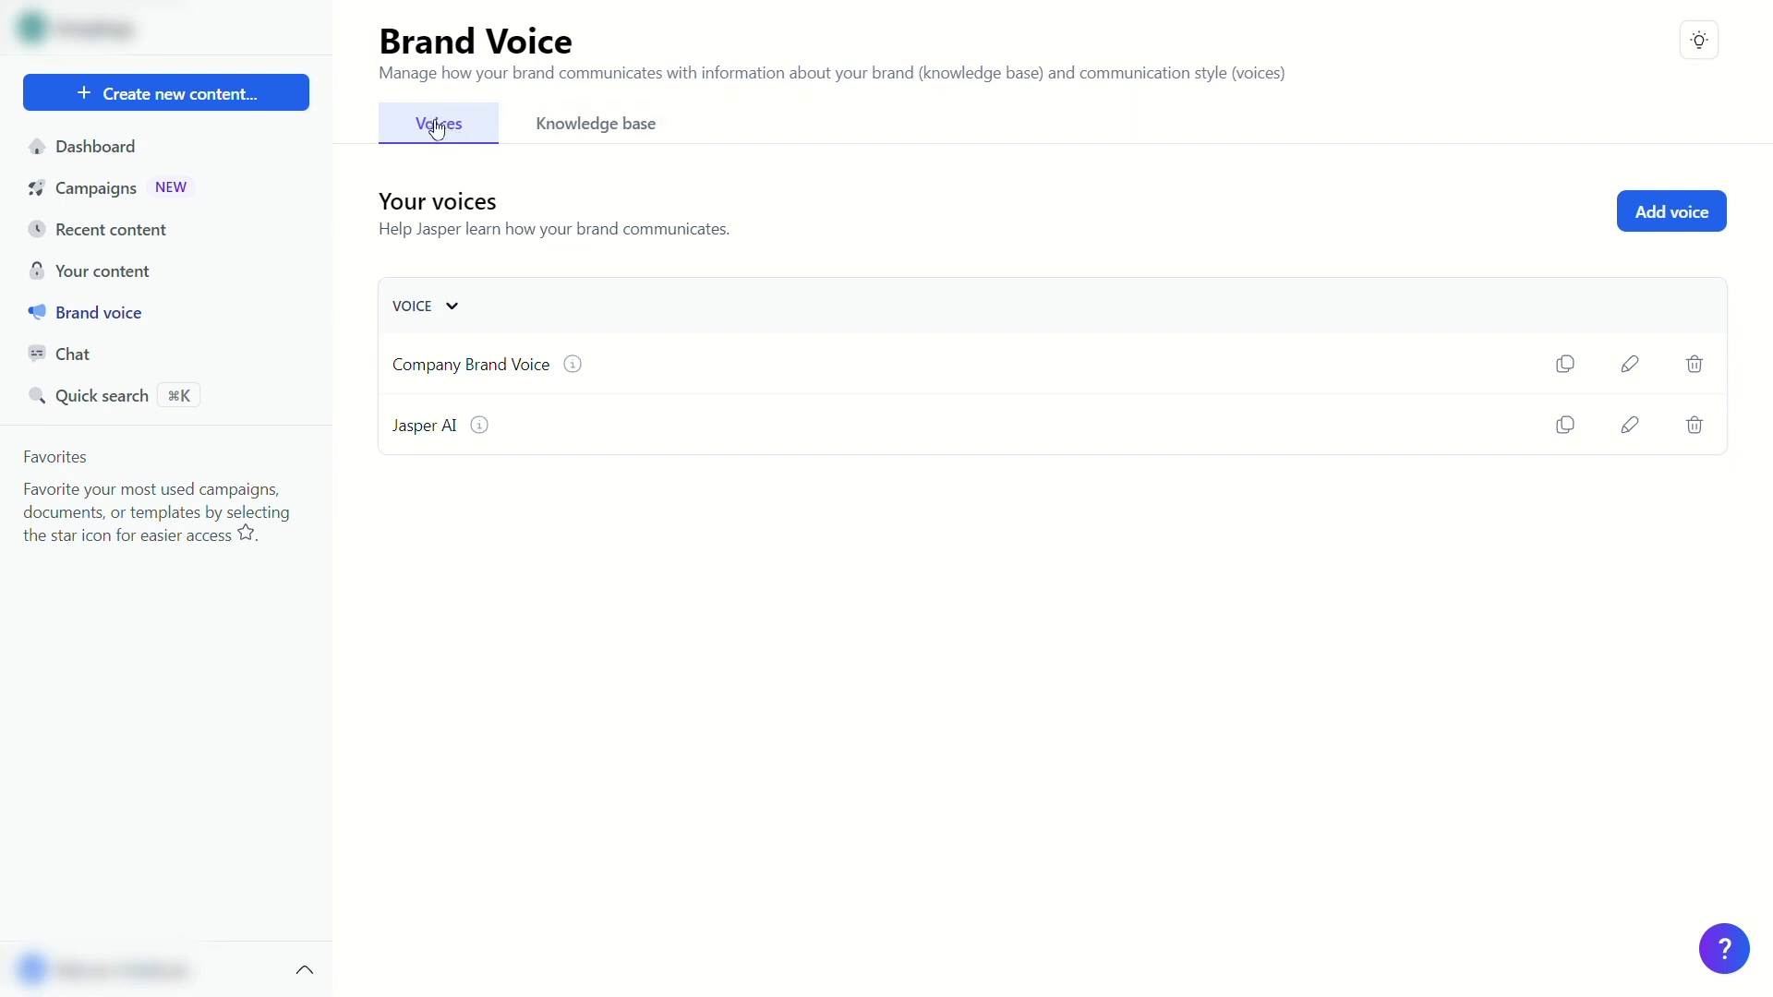
# - Start a Company Info knowledge entry describing Adspire media agency's June 2023 opening, local business clients and over 5 years' experience with fortune 500 ad teams
pyautogui.click(598, 131)
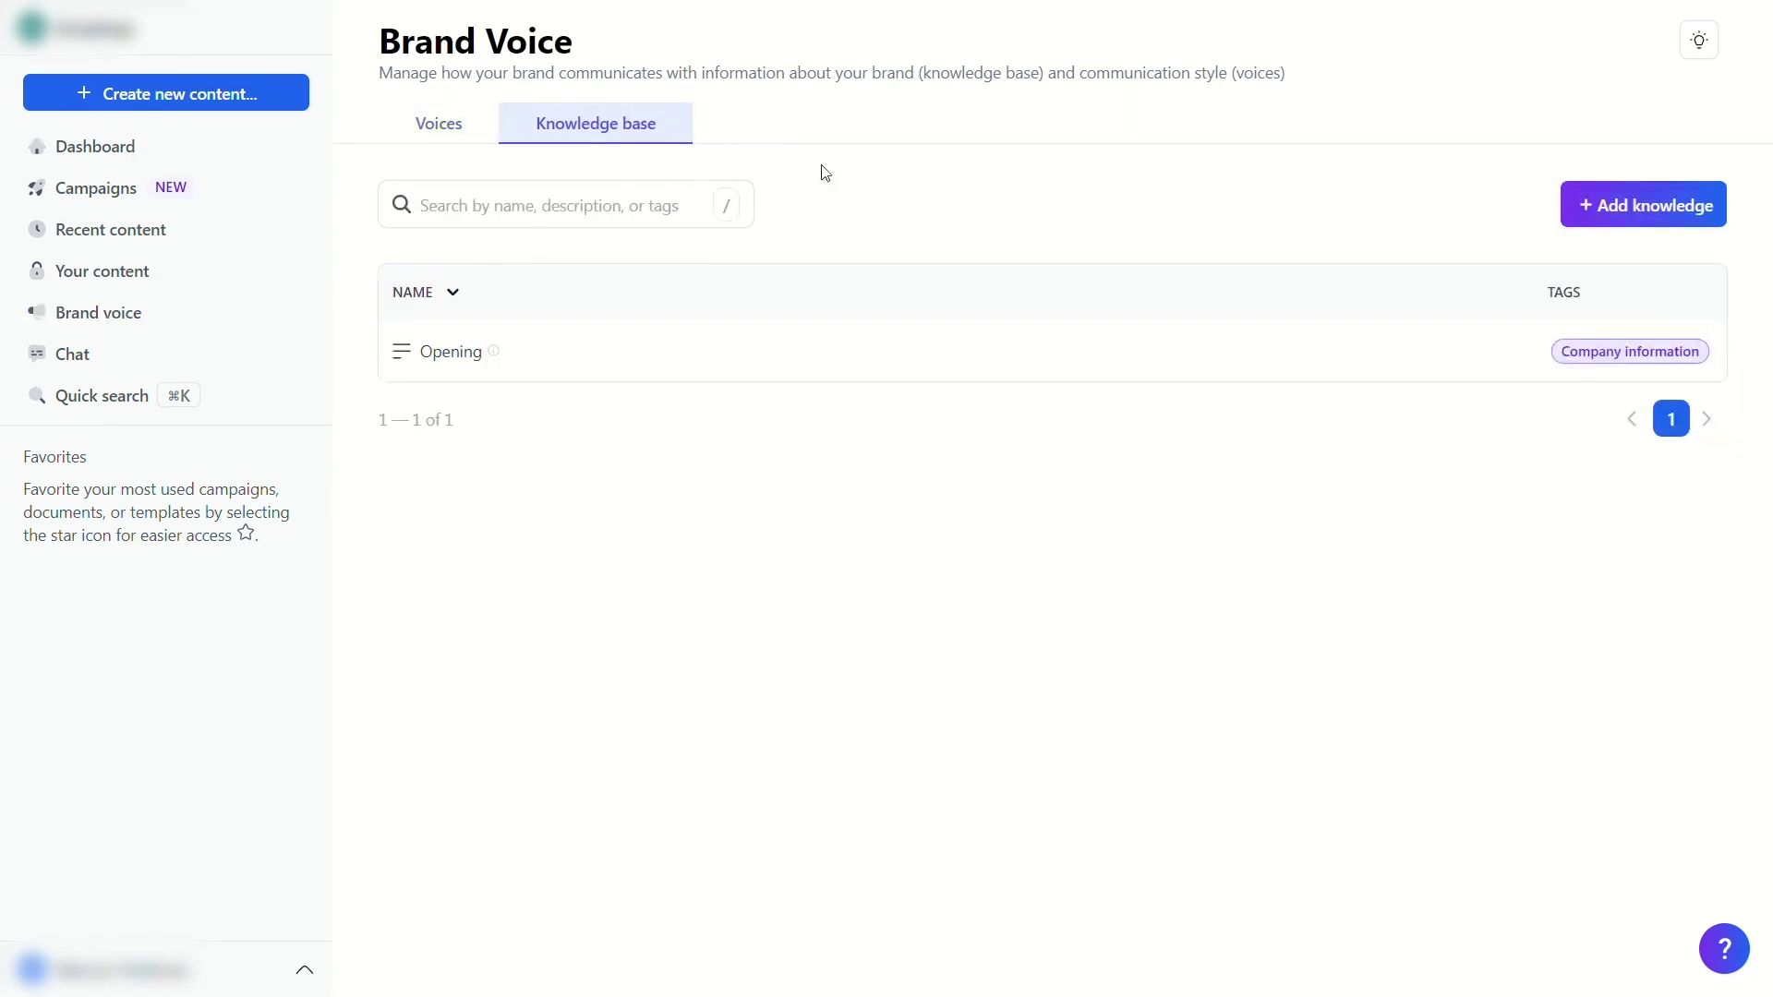
pyautogui.click(1631, 214)
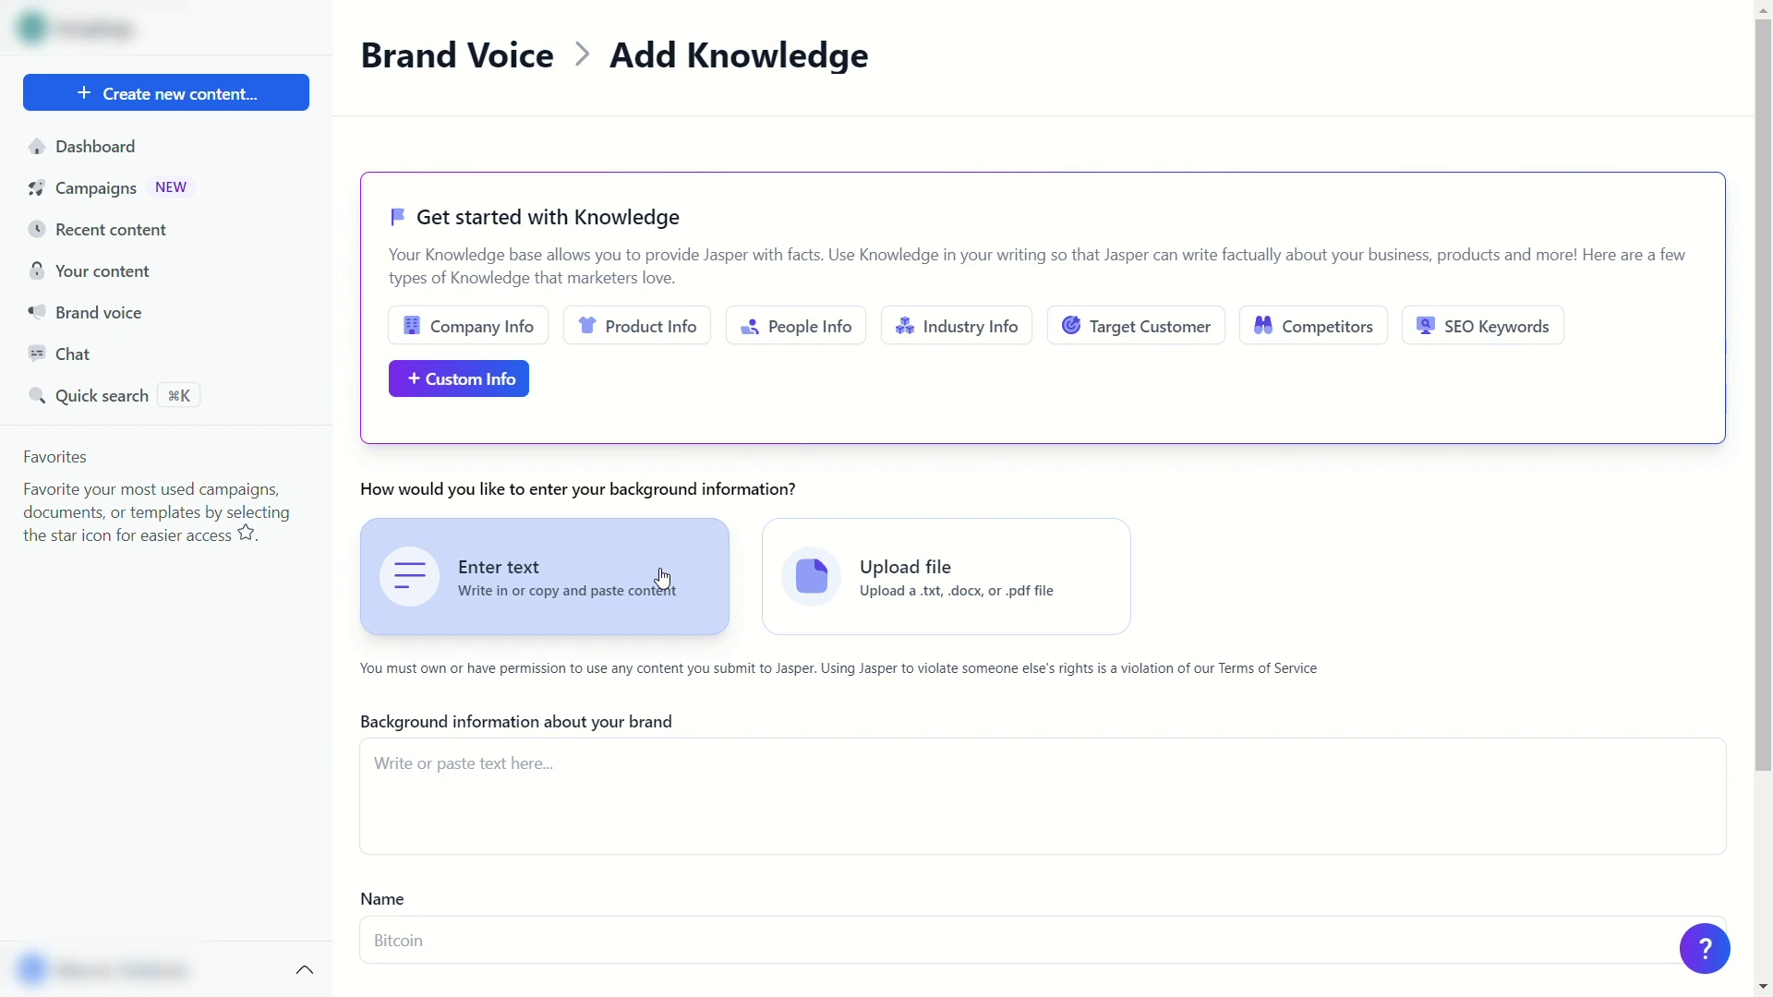
pyautogui.click(460, 333)
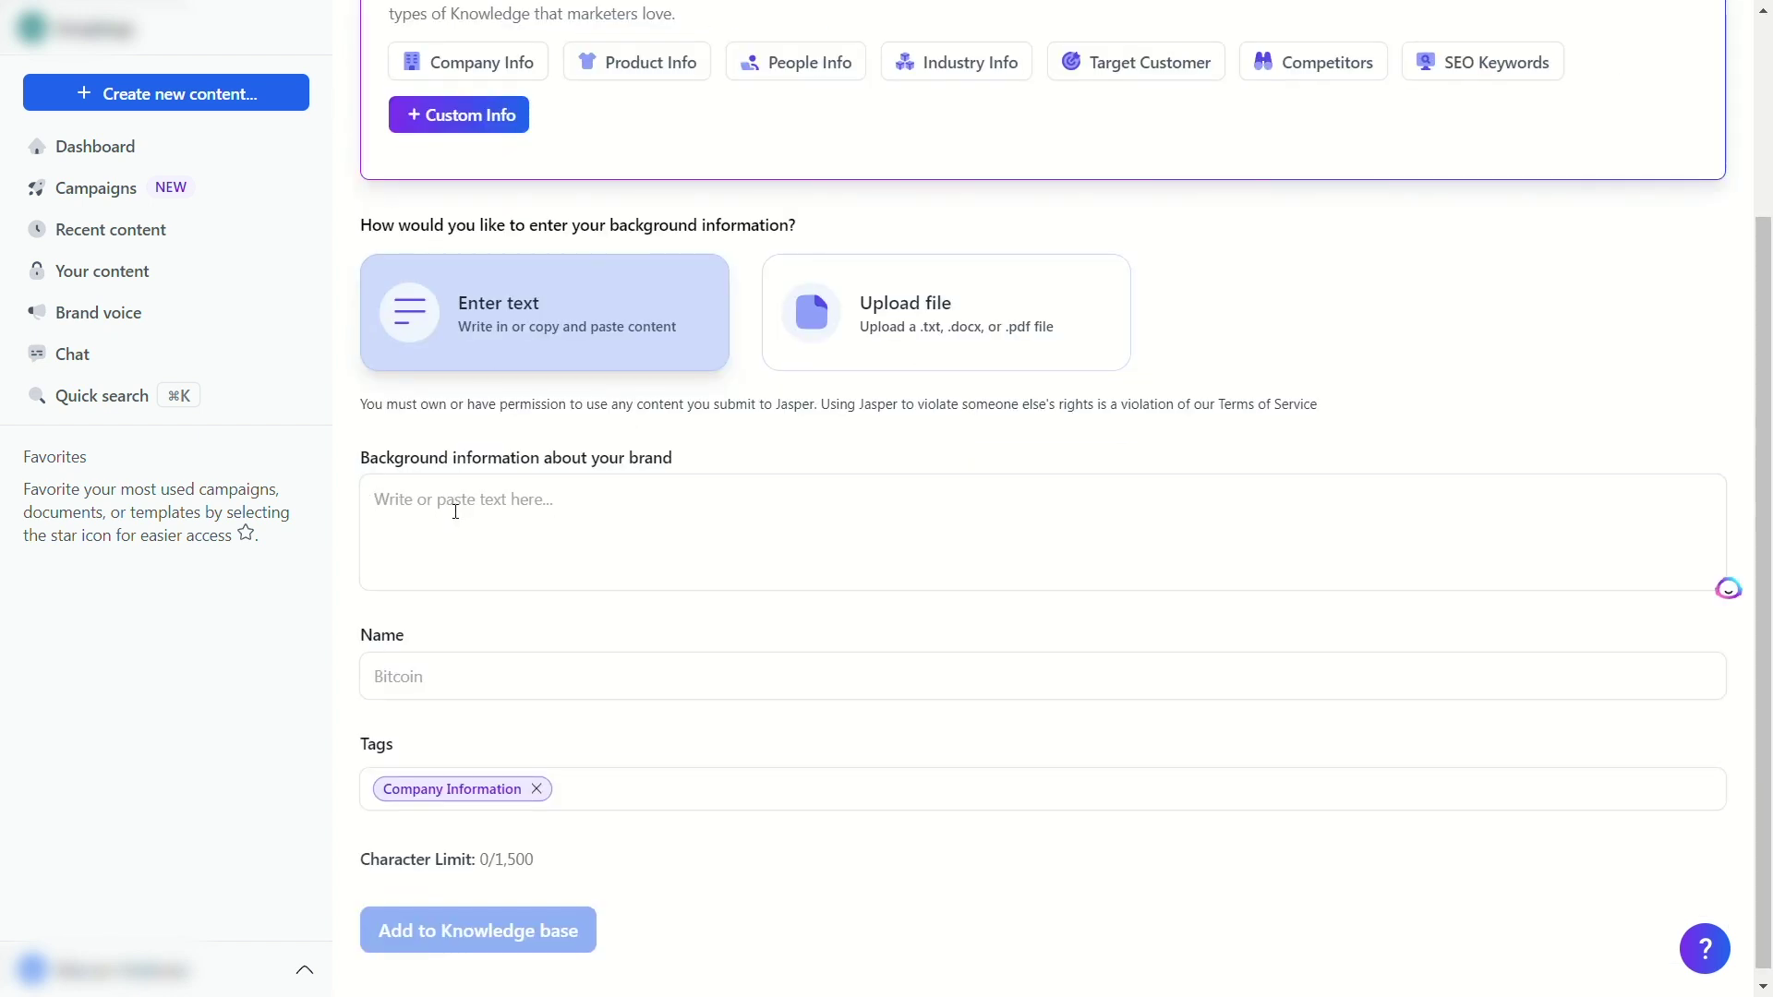
pyautogui.write("Adspire media agency opened June 2023, so far we've serviced local businesses. I bring over 5 years experiences working for ad teams at fortune 500 companies")
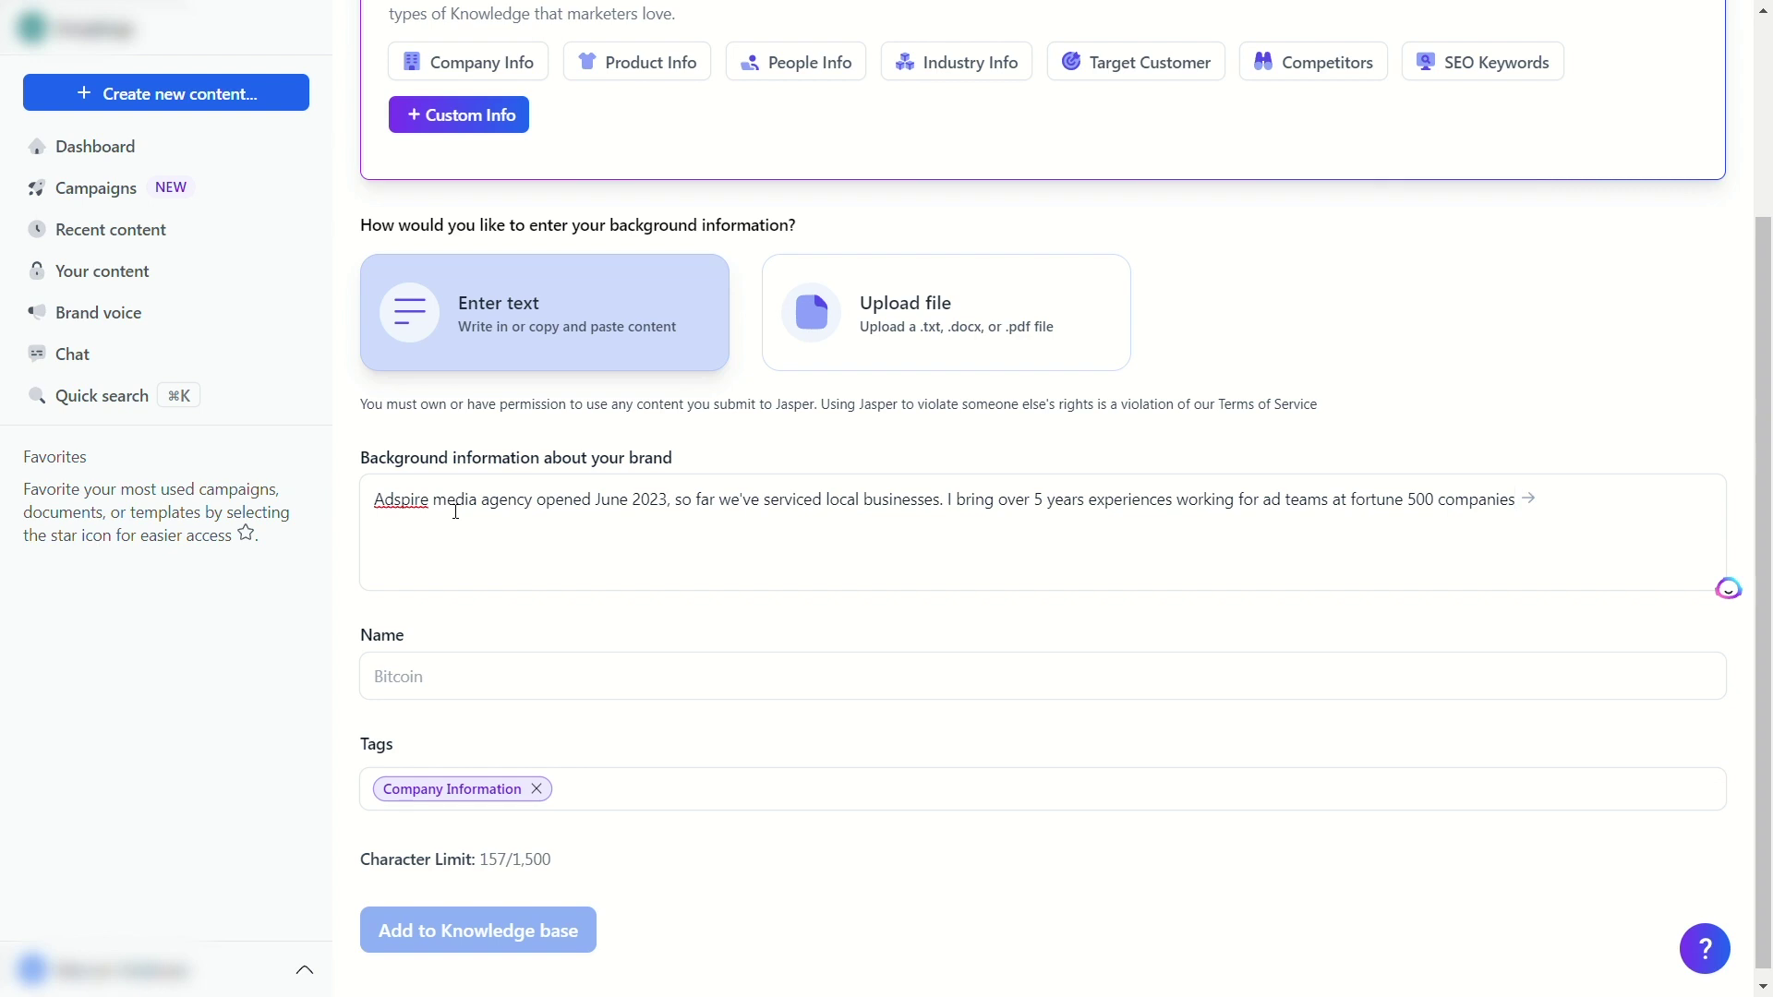
pyautogui.click(1179, 512)
pyautogui.press('BackSpace')
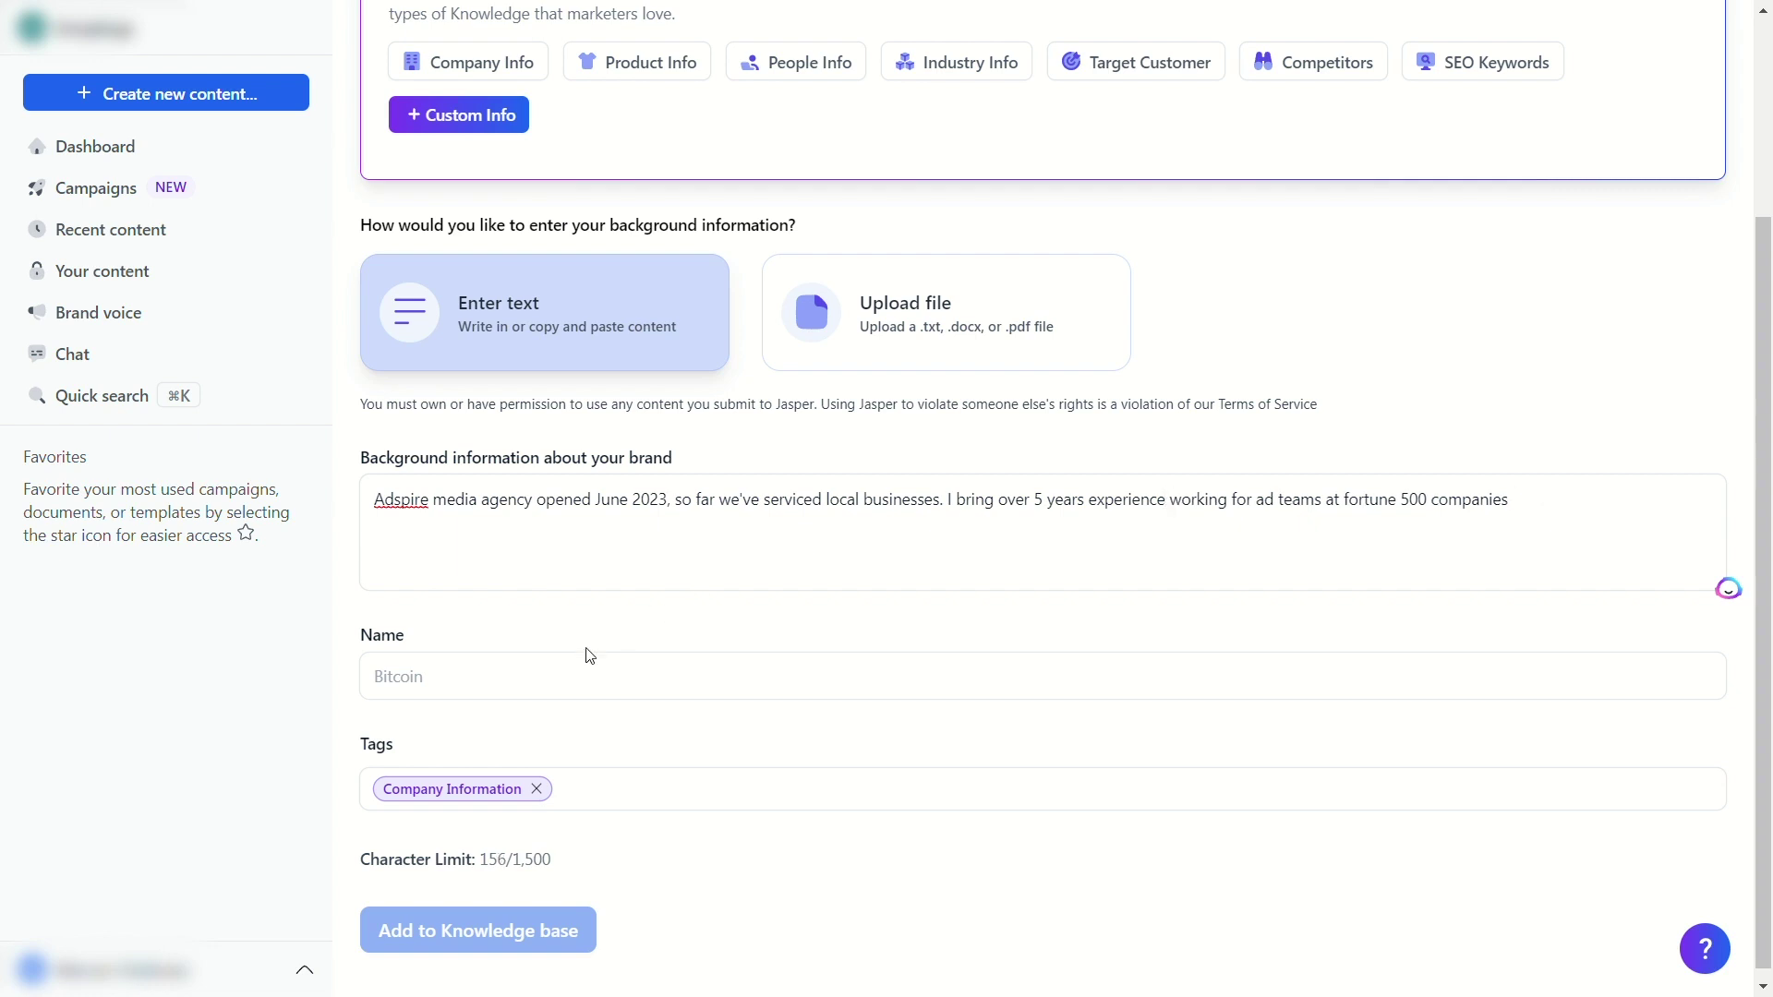
# - Name the knowledge entry "intro" and add it to the knowledge base
pyautogui.click(545, 688)
pyautogui.write('intro')
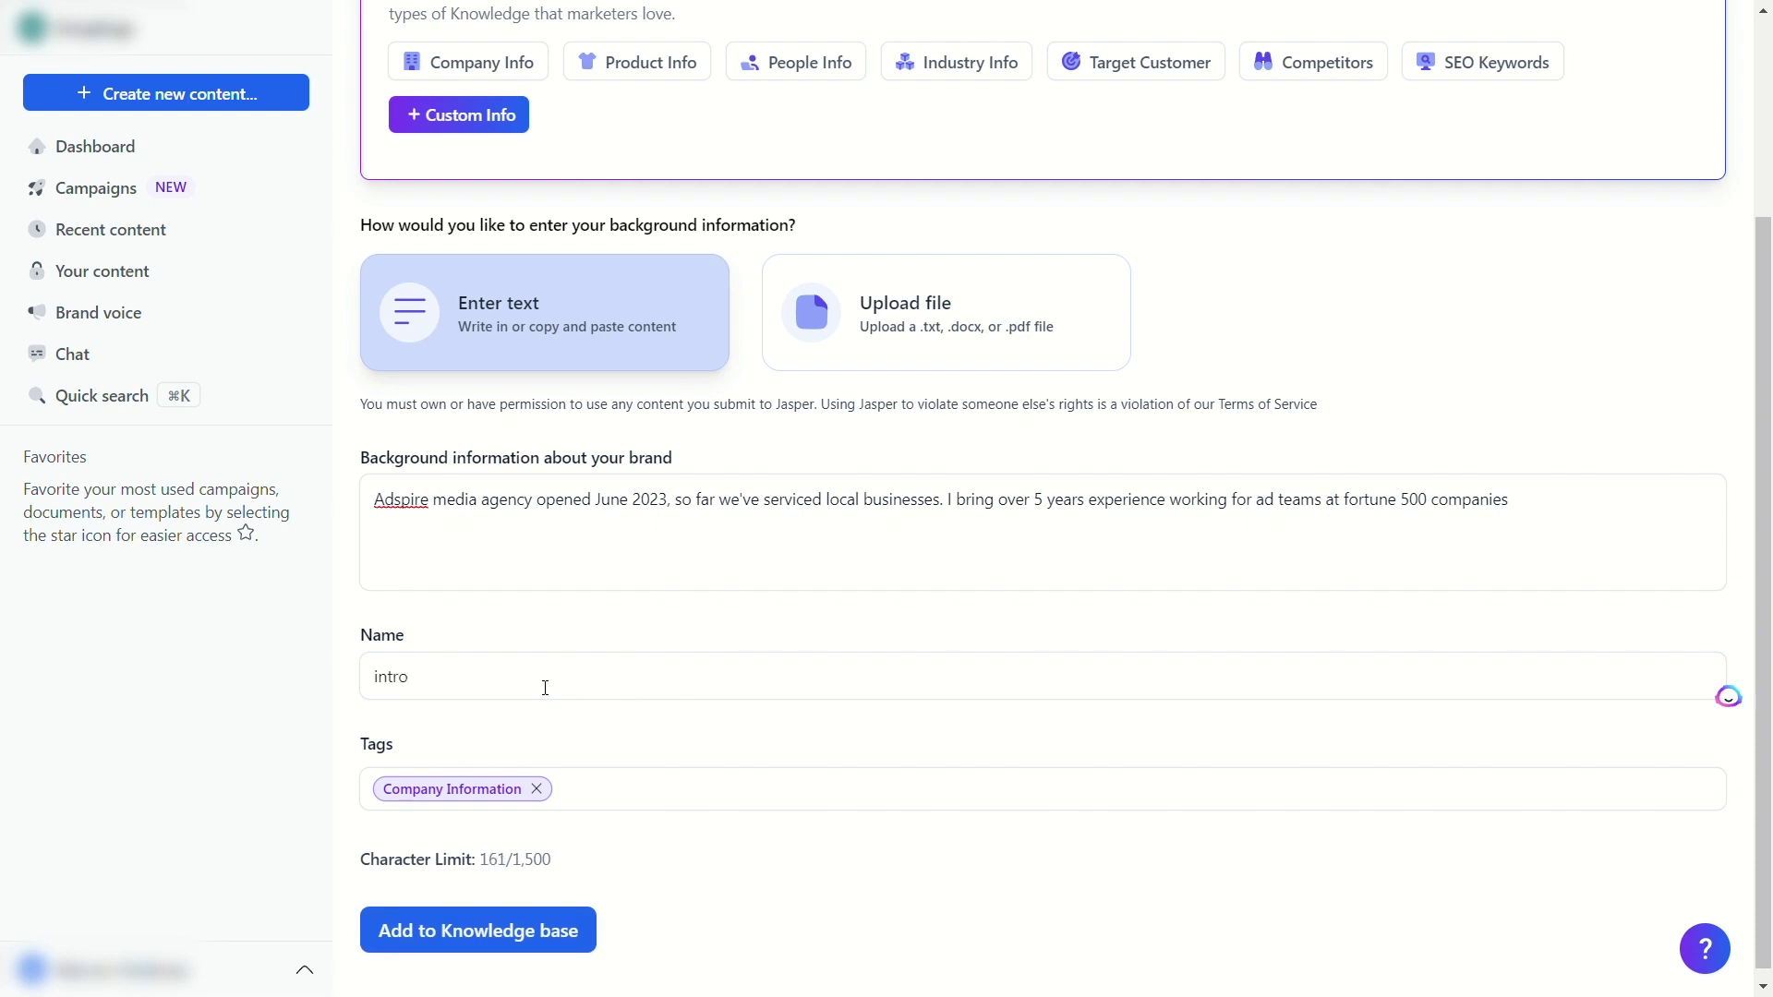
pyautogui.scroll(-1, 680, 839)
pyautogui.click(412, 918)
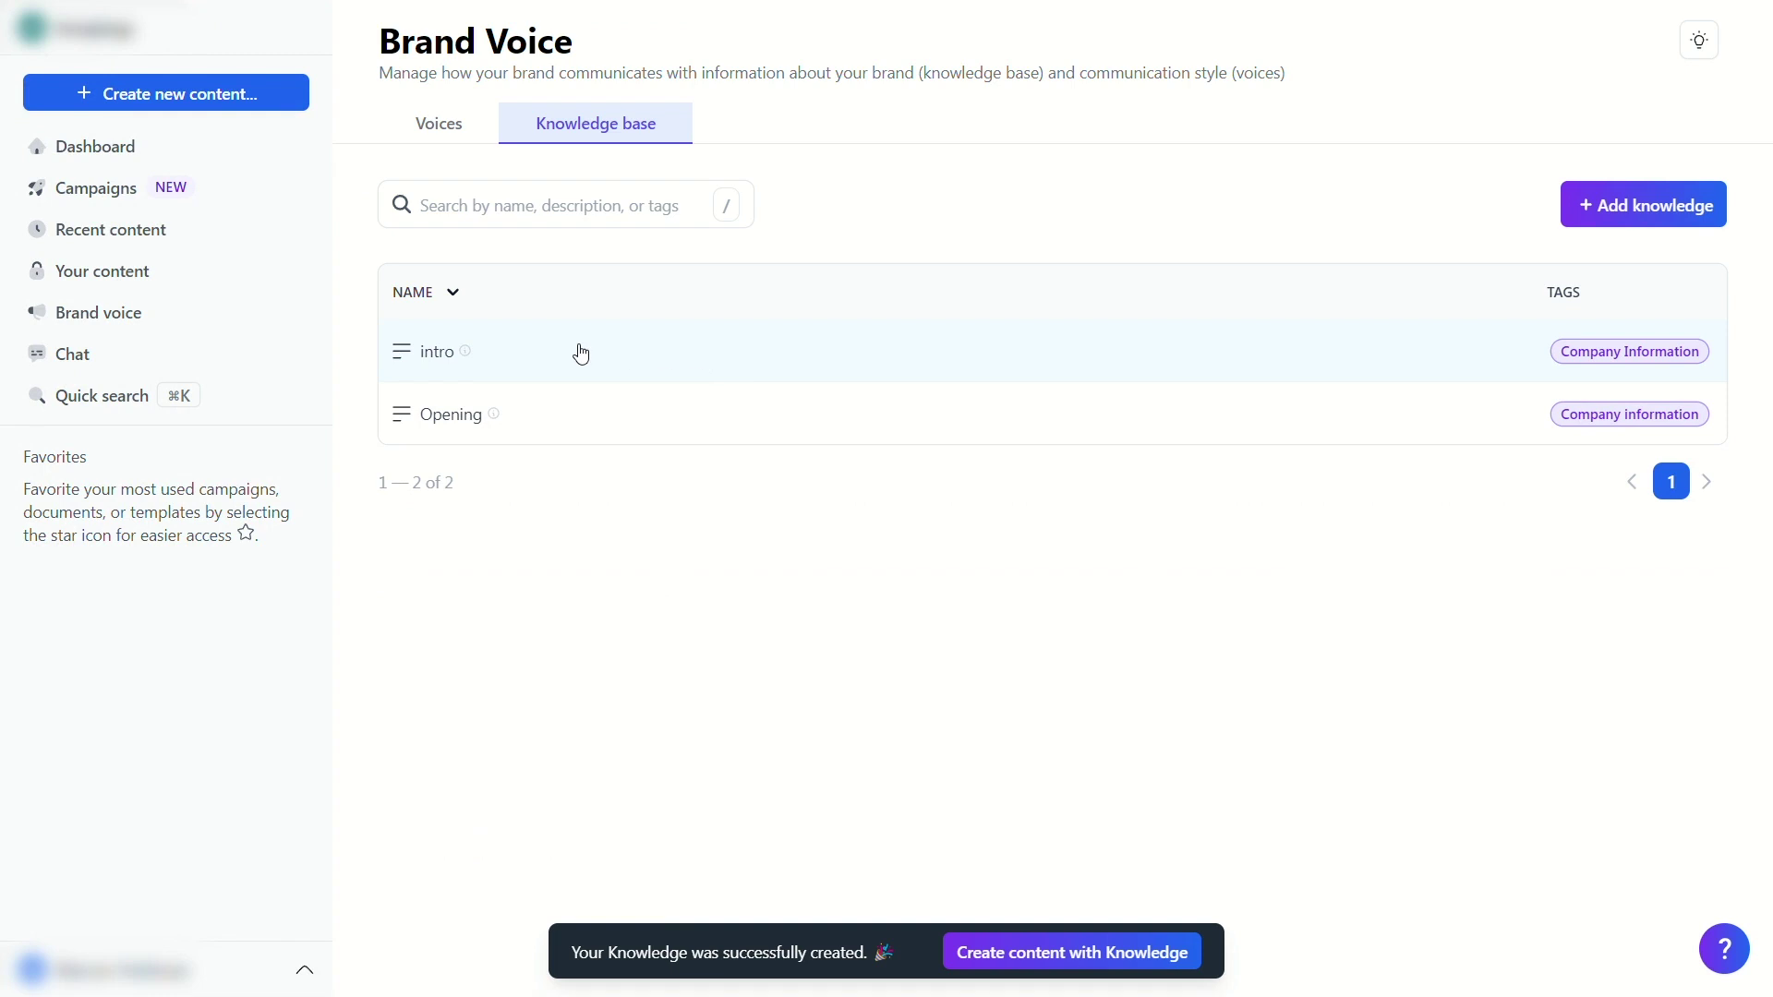
# - Start a new brand voice from text, submitting the Adspire Media Agency company description as the brand text
pyautogui.click(460, 132)
pyautogui.moveTo(558, 353)
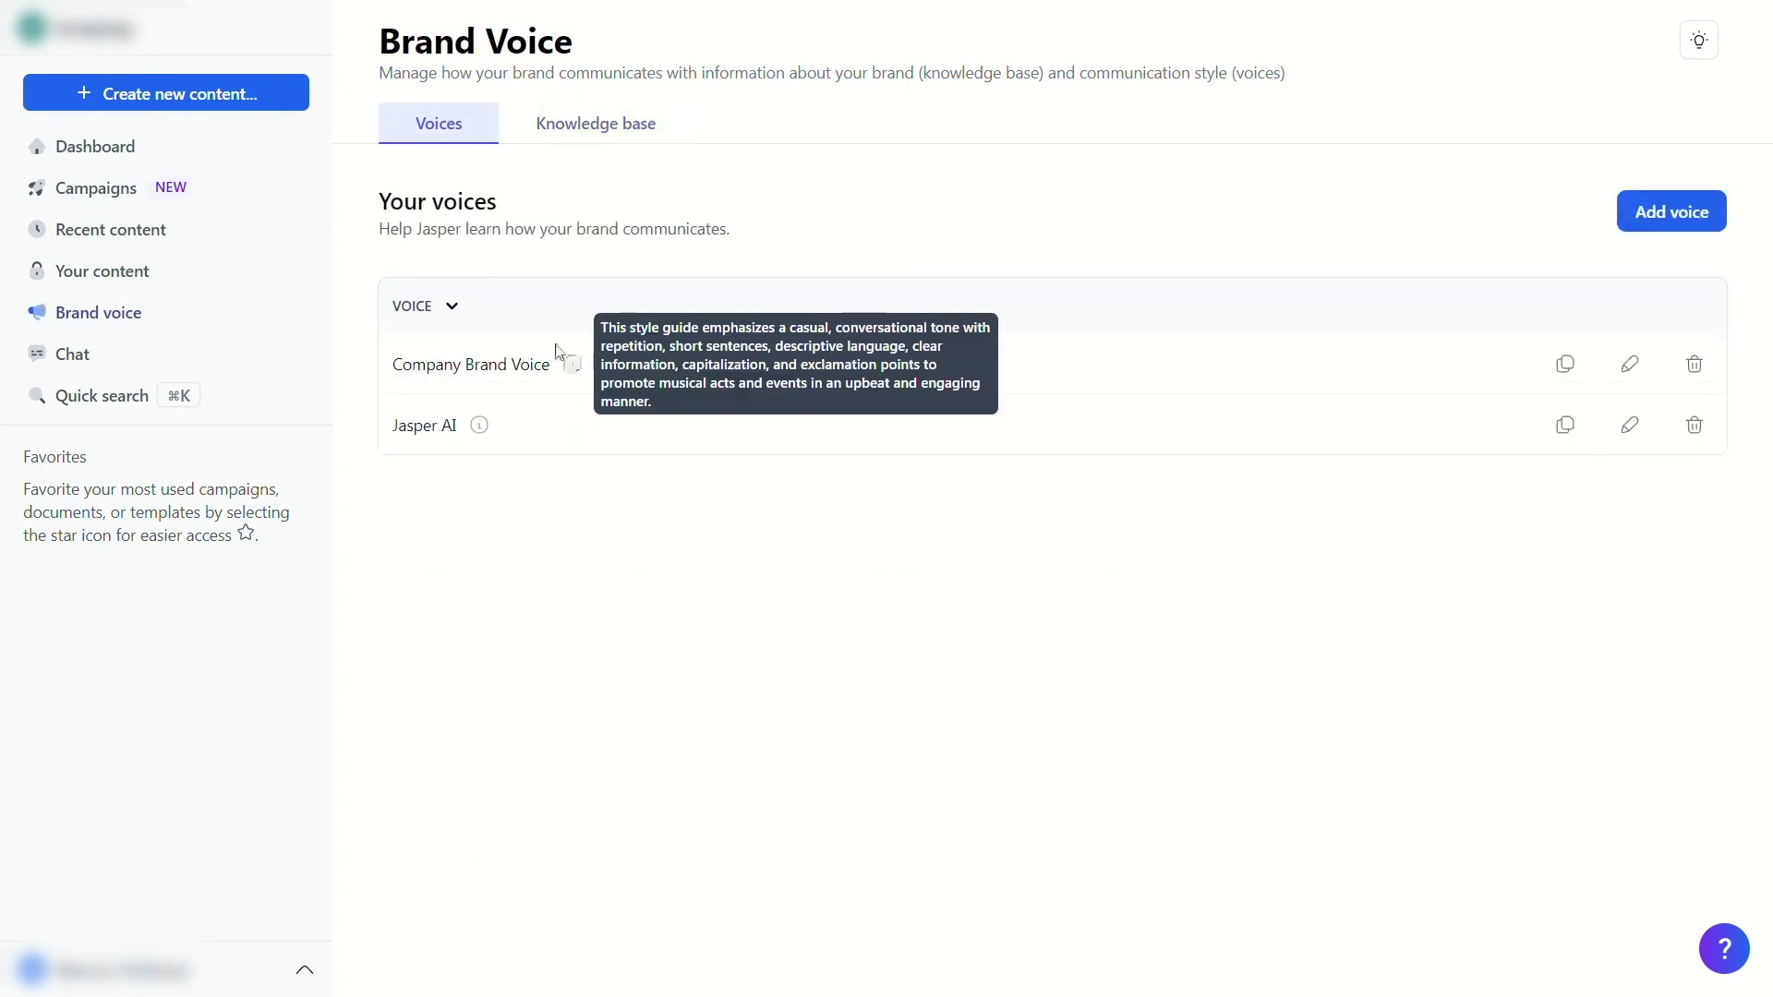
pyautogui.click(1641, 225)
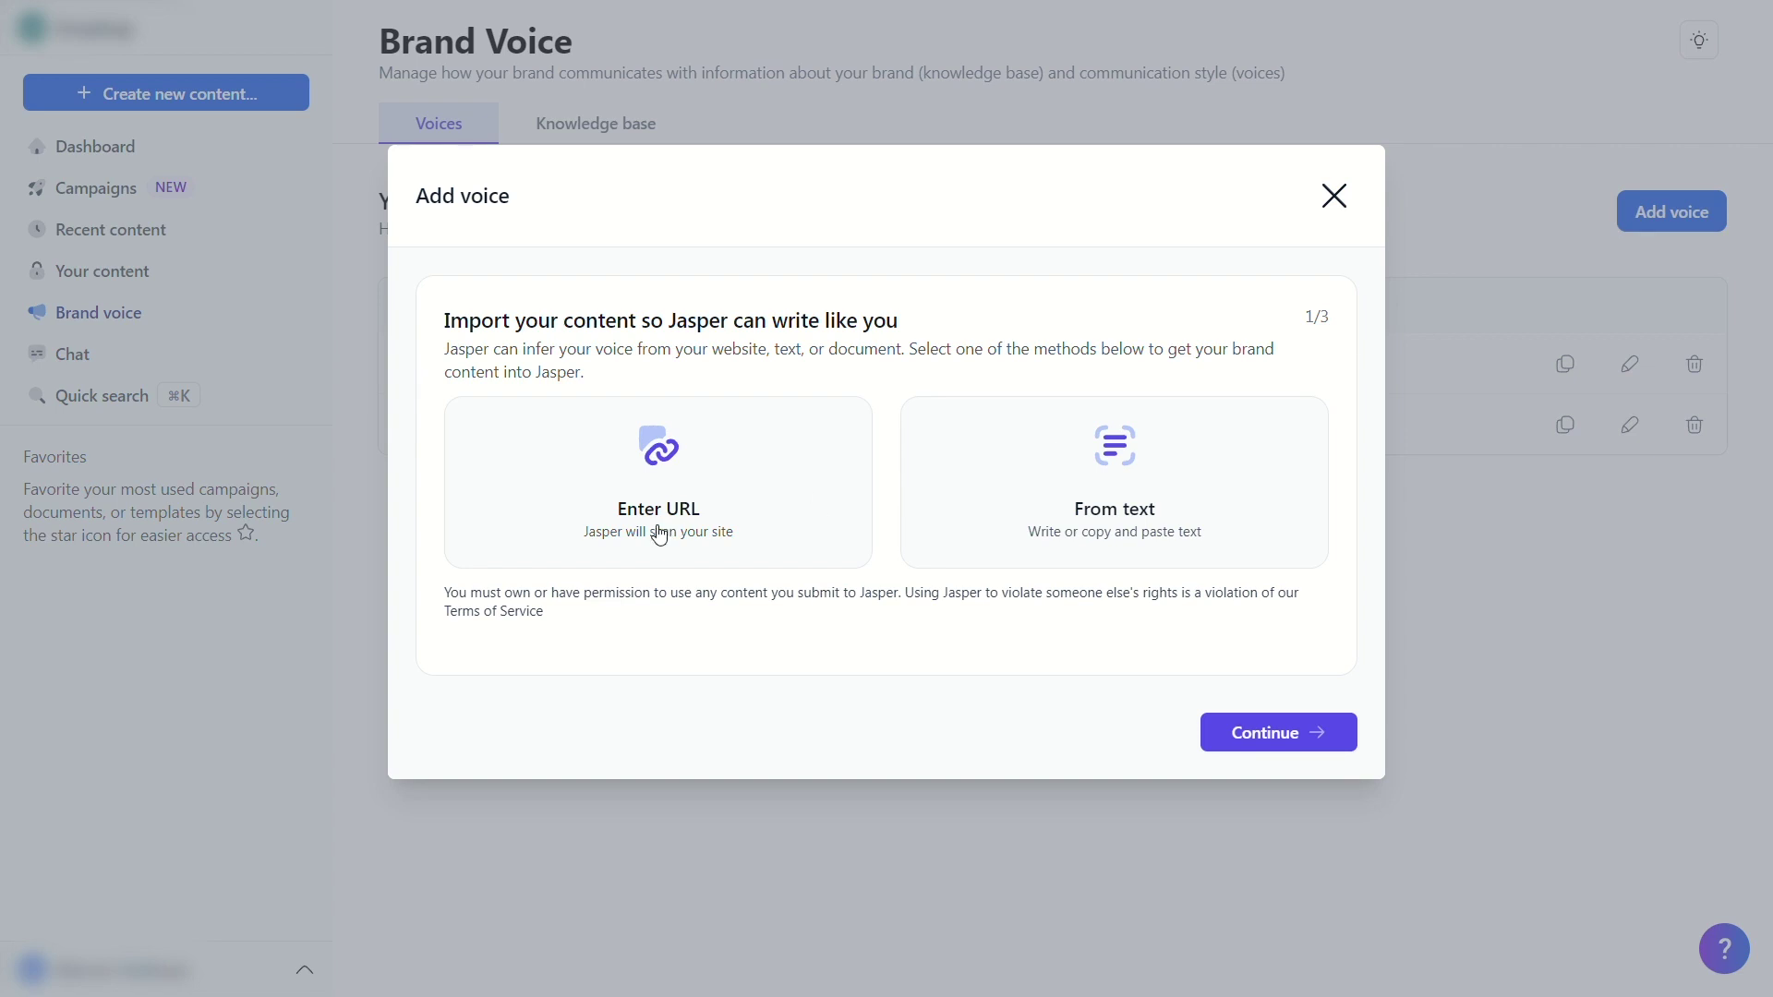
pyautogui.click(1103, 444)
pyautogui.click(562, 606)
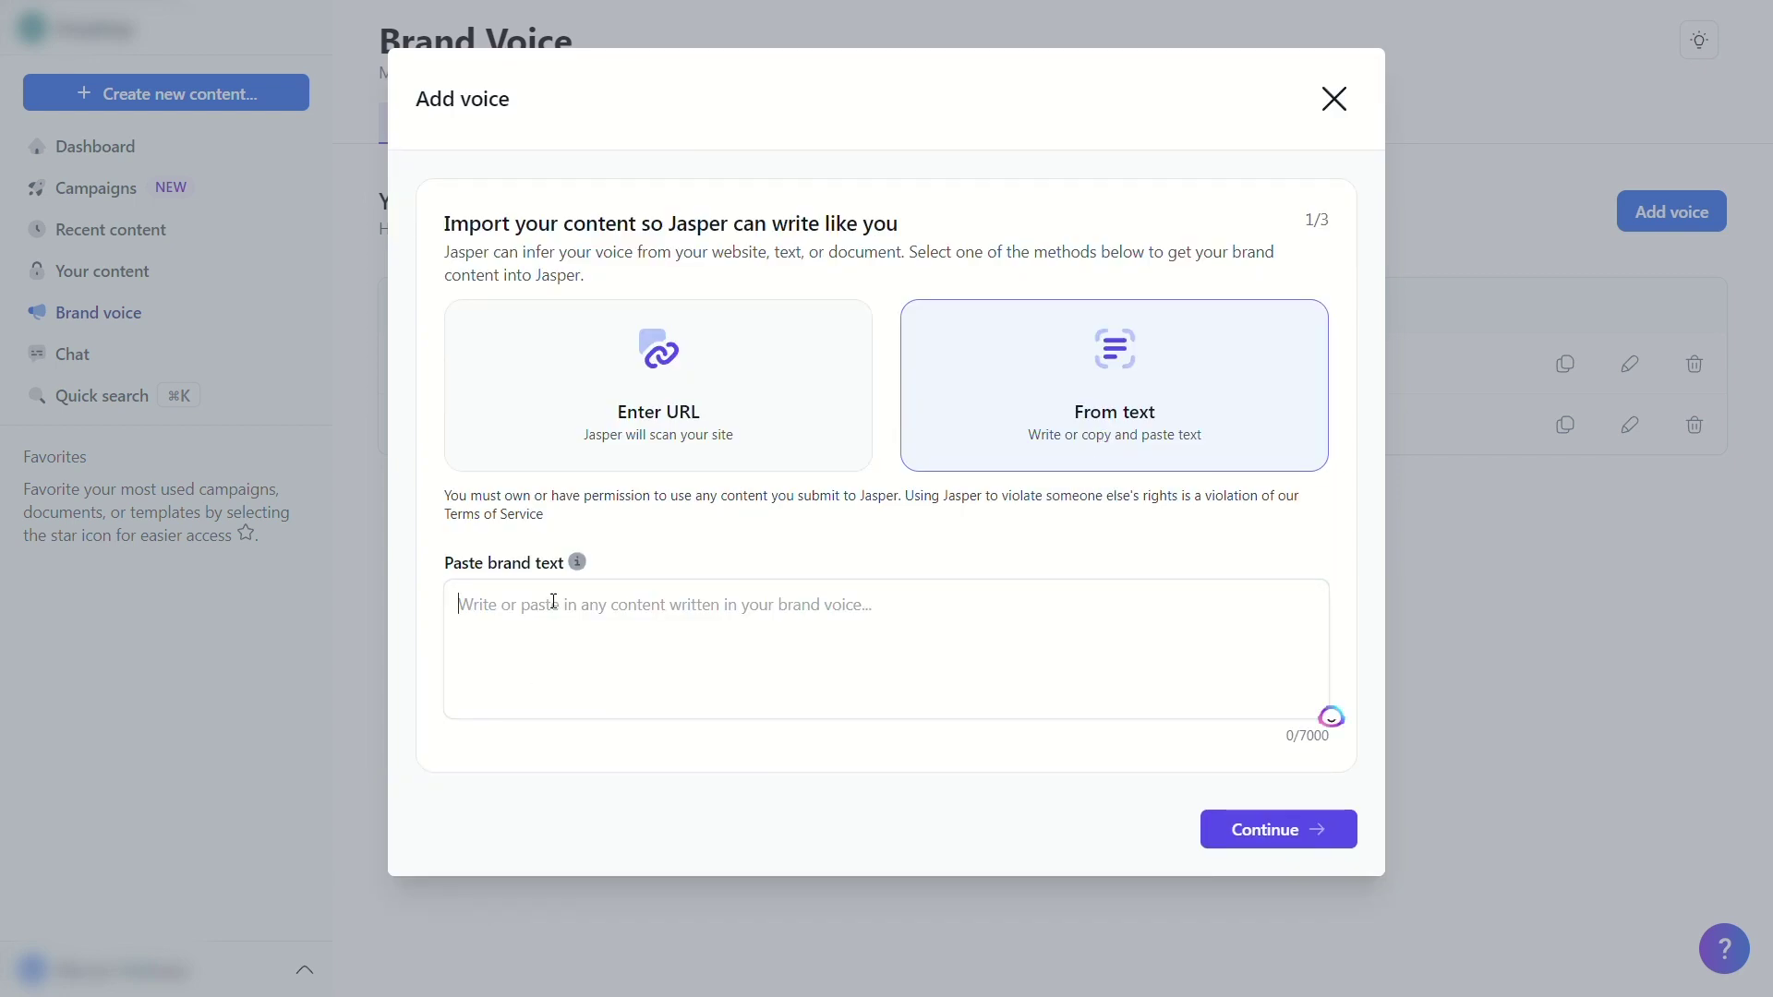
pyautogui.write('Adspire Media Agency is dedicated to helping businesses reach their goals by creating impactful, cutting-edge digital solutions. We provide a range of comprehensive services including branding, social media management, content creation, website development, SEO and paid advertising campaigns. Our experienced team is passionate about providing innovative and effective strategies that guarantee results – on time and within budget! We are committed to building strong relationships with our clients based on trust and transparency because in the end self-improvement leads to success. Our mission is to empower companies through our expertise so they can achieve optimal growth beyond what they ever thought was possible. With this vision in mind we create a secure future for our customers by delivering excellence today!')
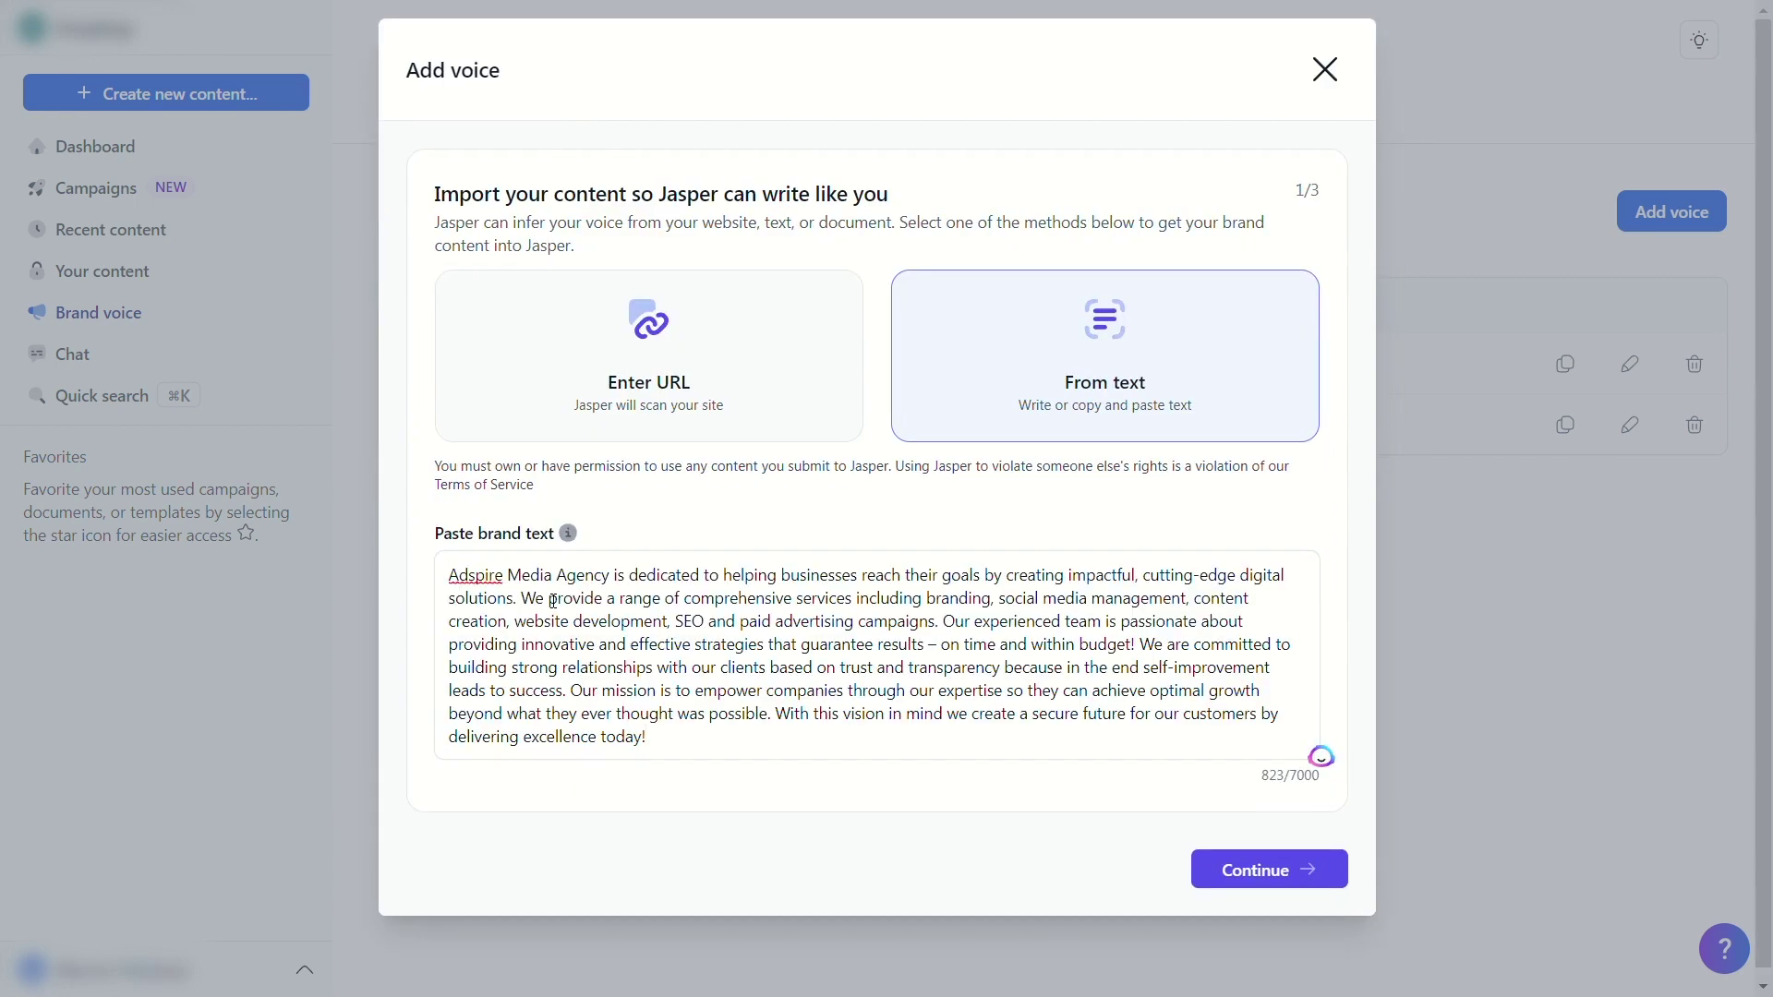
pyautogui.click(1221, 873)
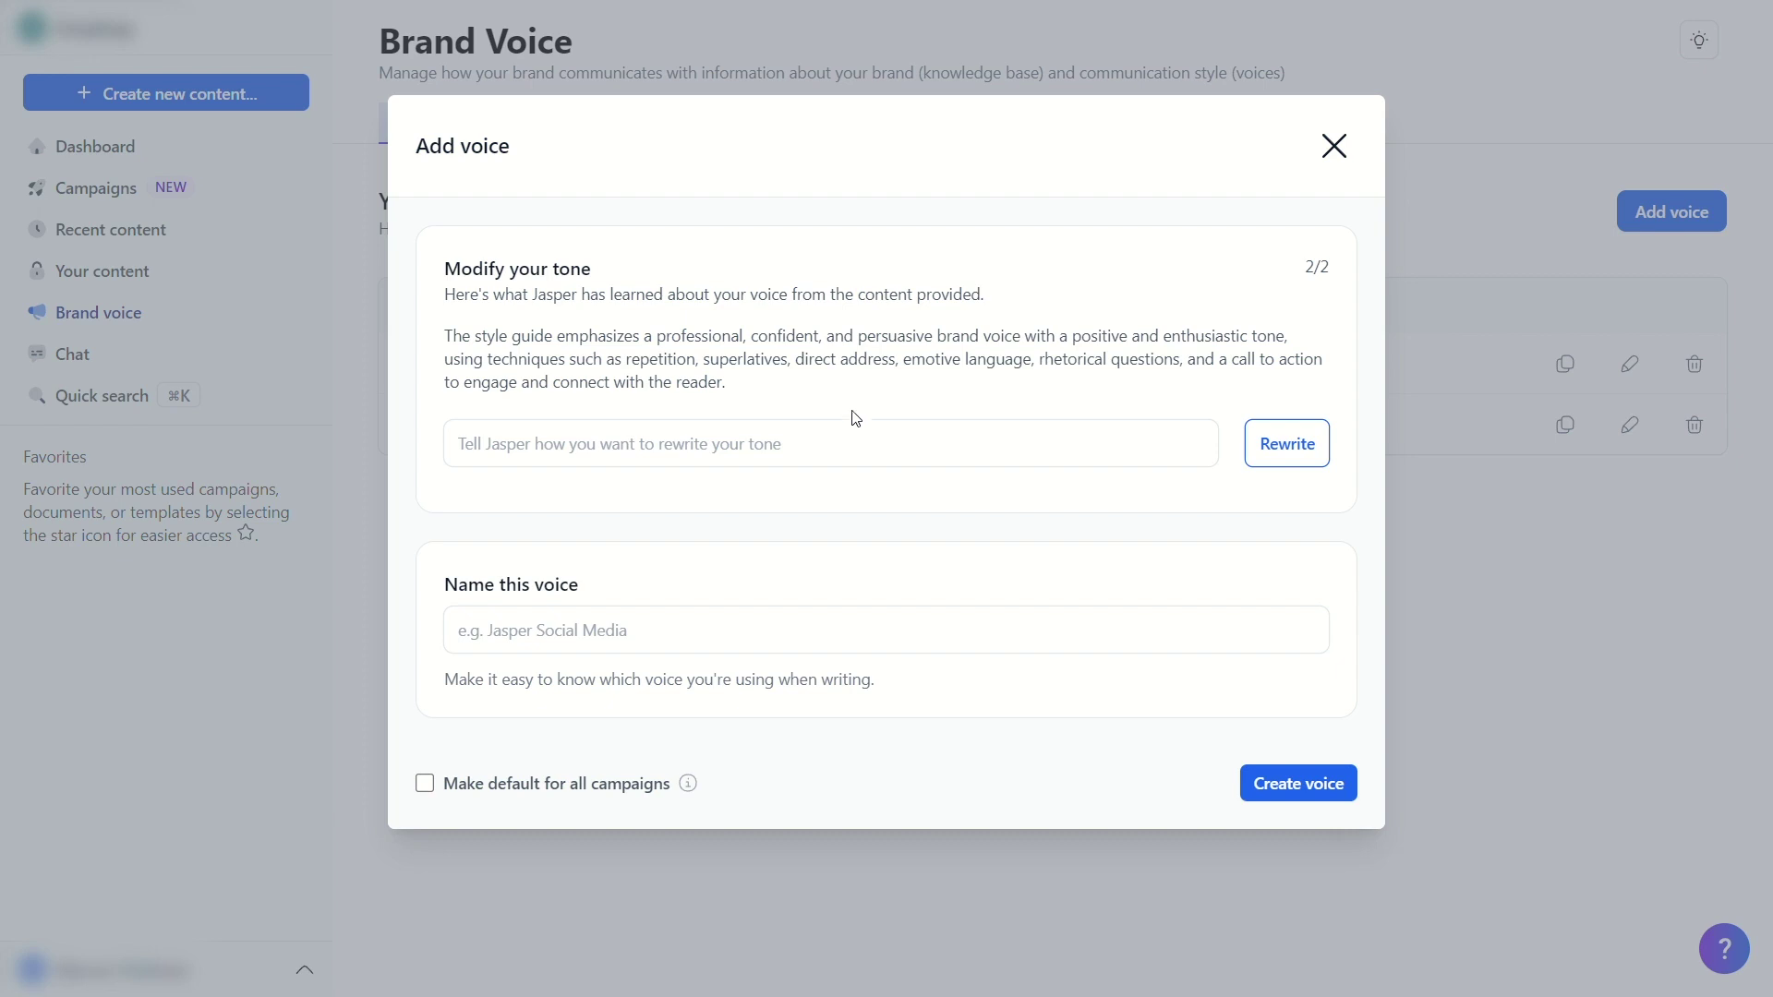
# - Rewrite the inferred tone of the voice with the instruction "Add emphasis on humor"
pyautogui.click(573, 447)
pyautogui.write('ADd')
pyautogui.press('BackSpace')
pyautogui.press('BackSpace')
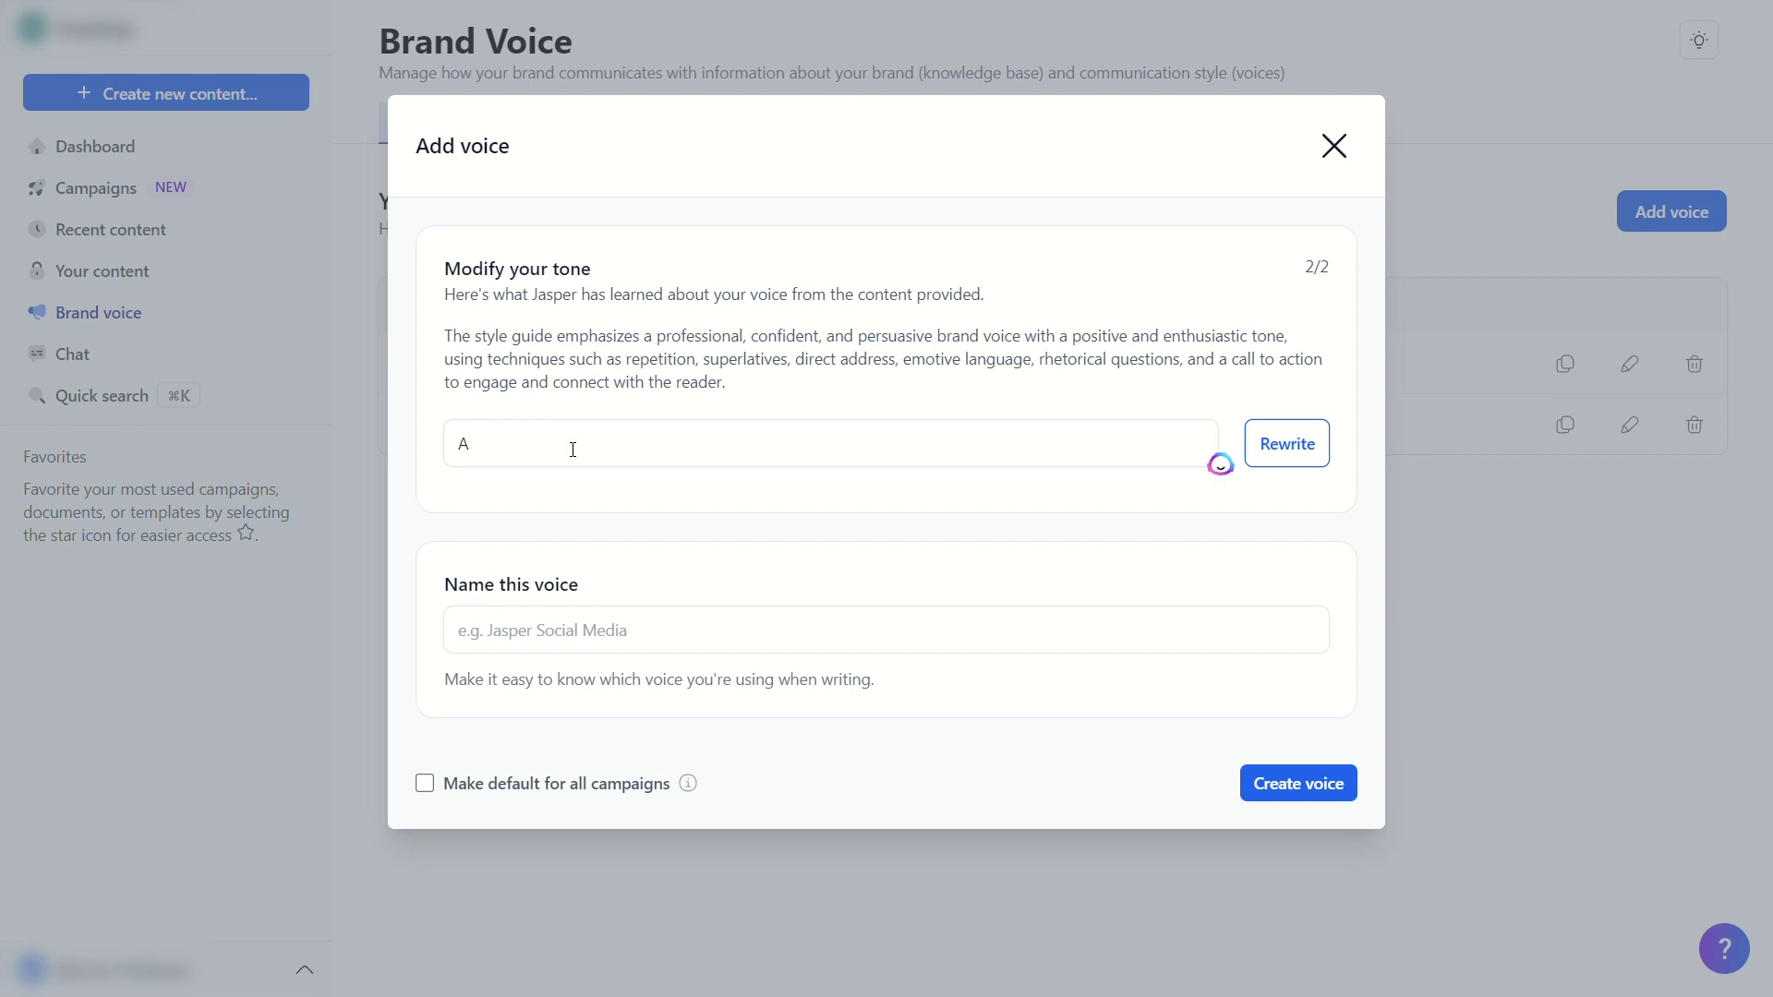
pyautogui.write('dd emphasis on humor')
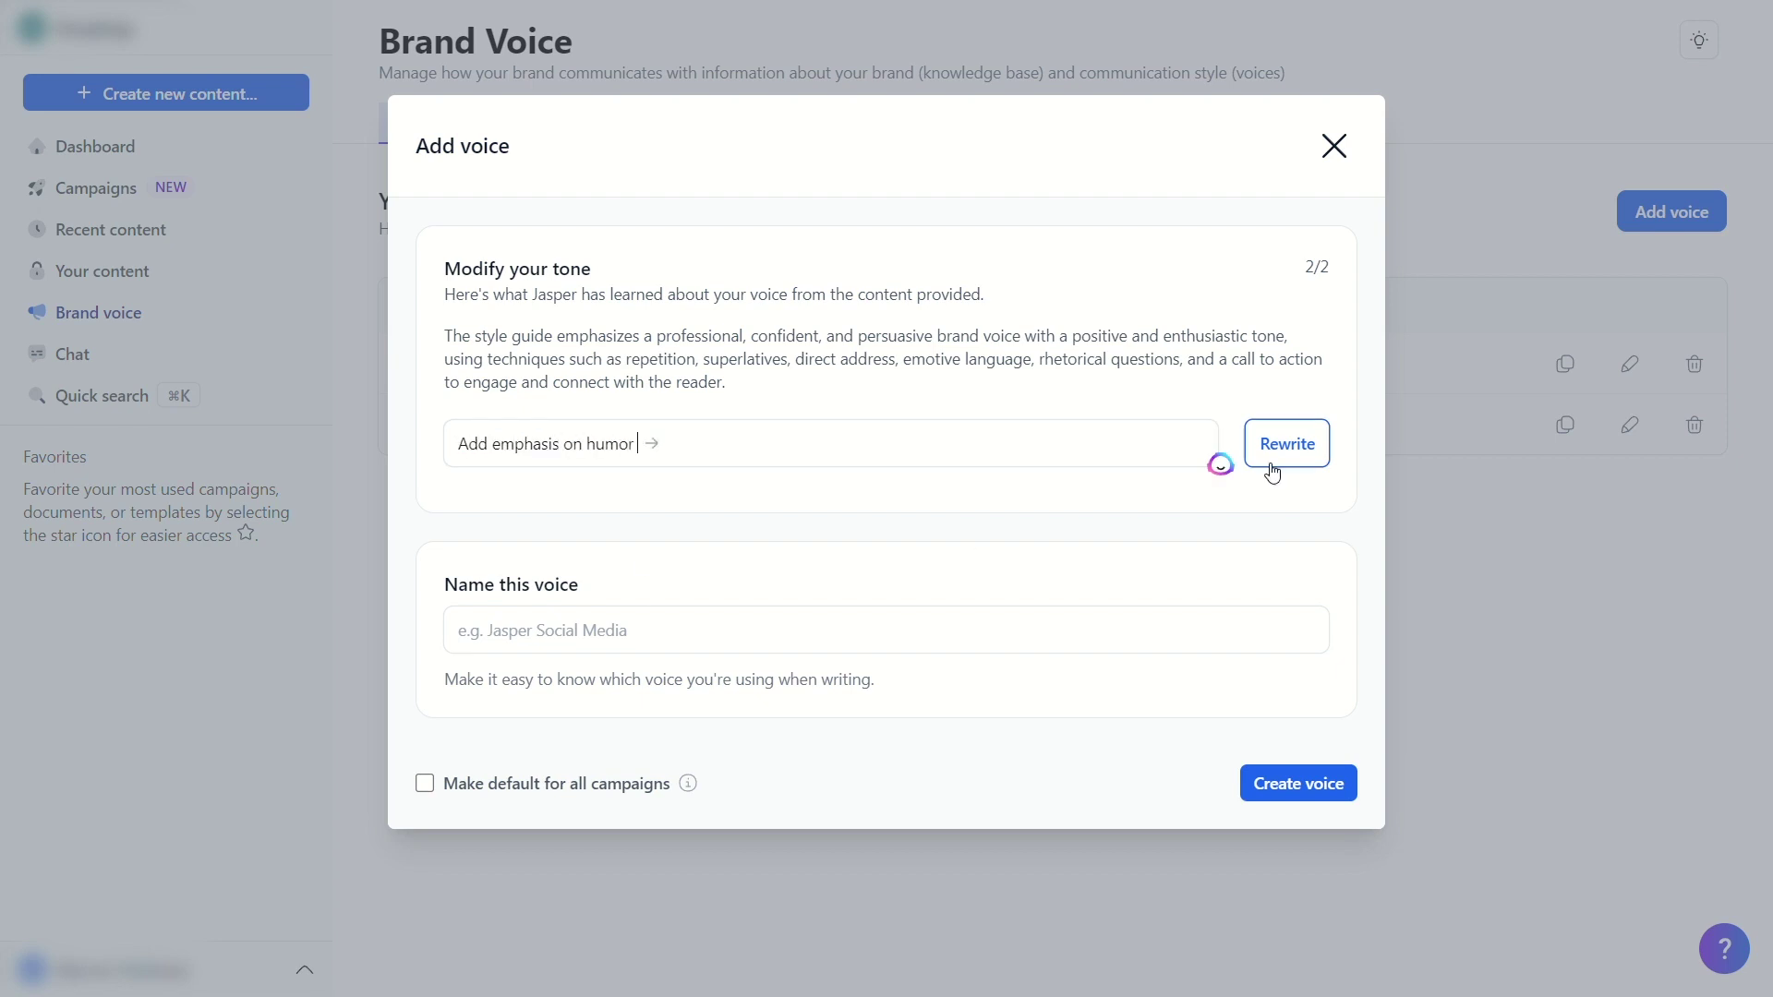
pyautogui.click(1273, 462)
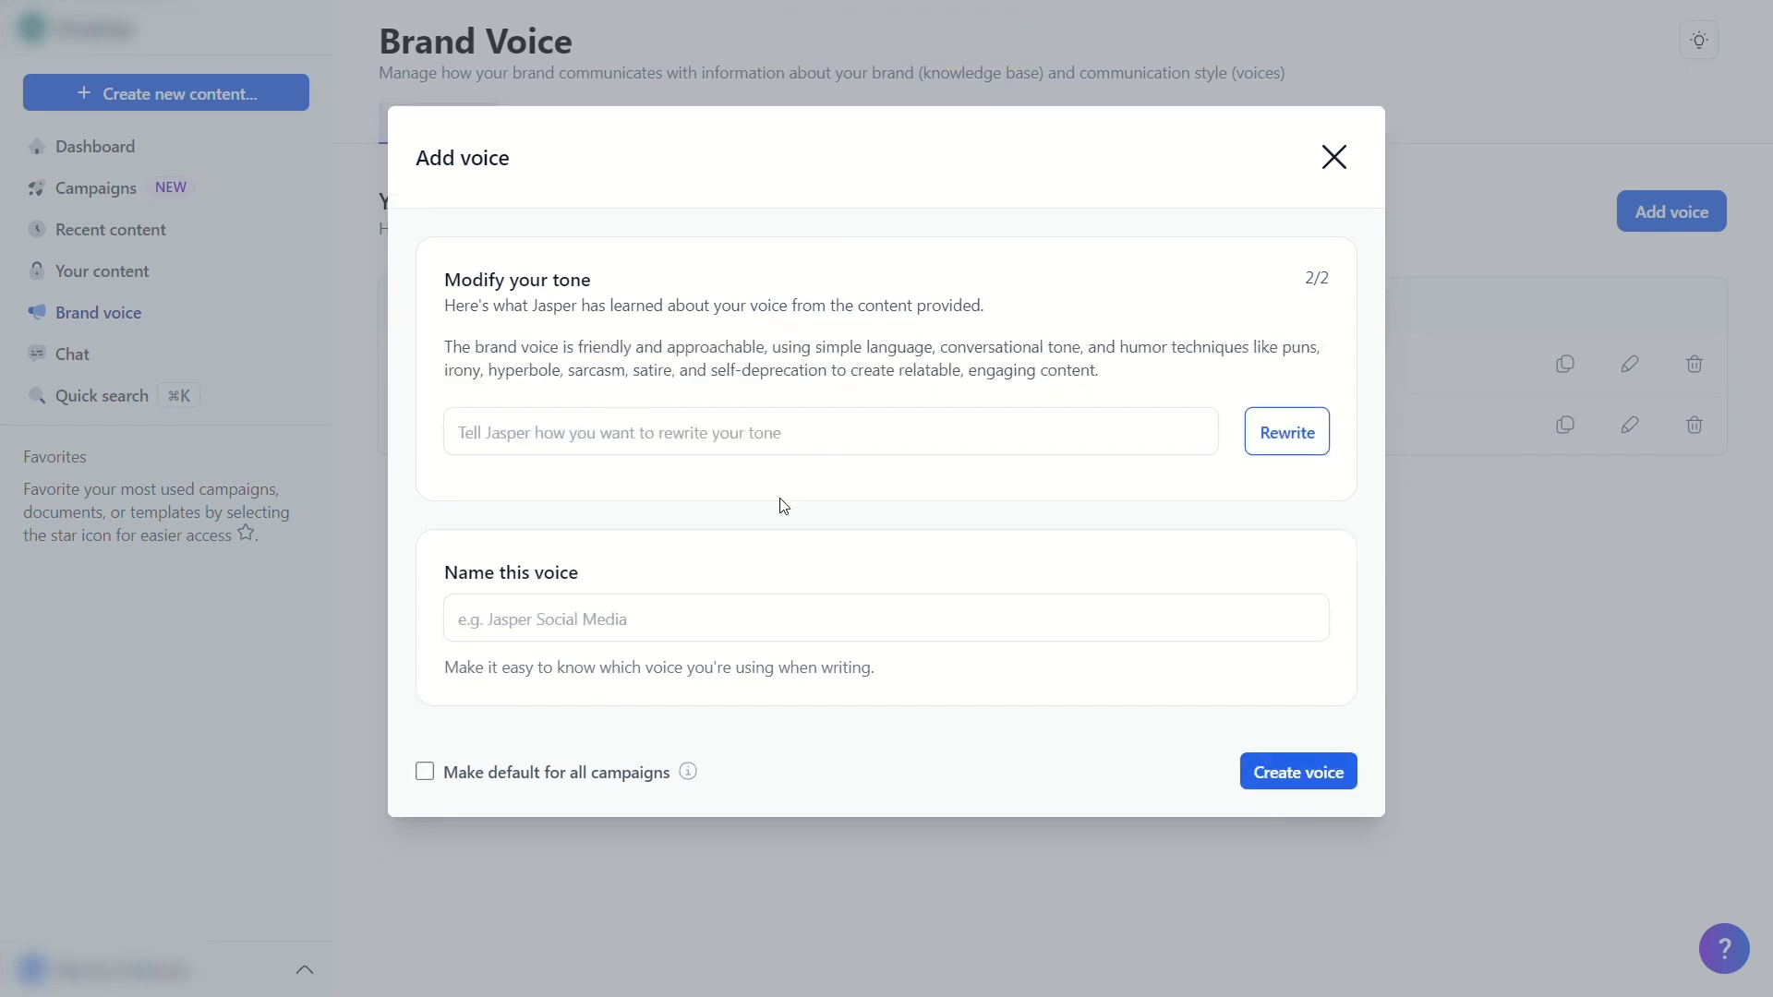
# - Name the voice "Adspire Media Agency", create it and check its style description in the list of voices
pyautogui.click(565, 633)
pyautogui.write('Adspire ')
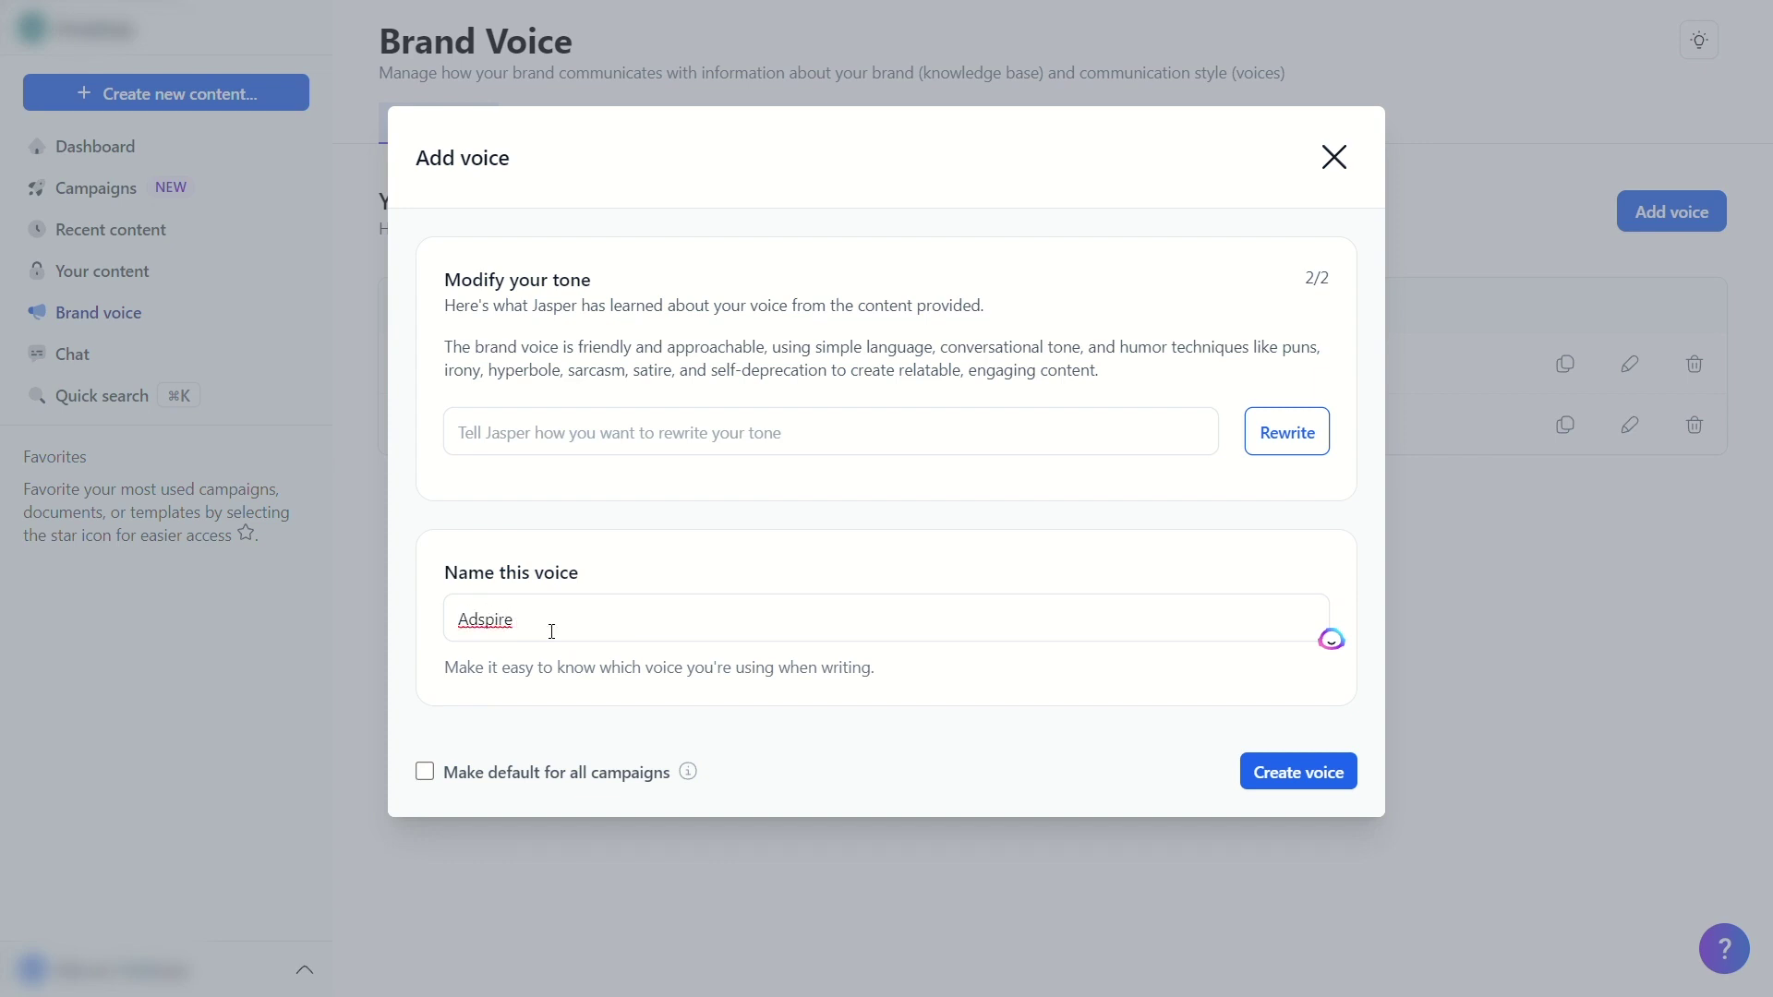
pyautogui.write('Media Agency')
pyautogui.click(1302, 771)
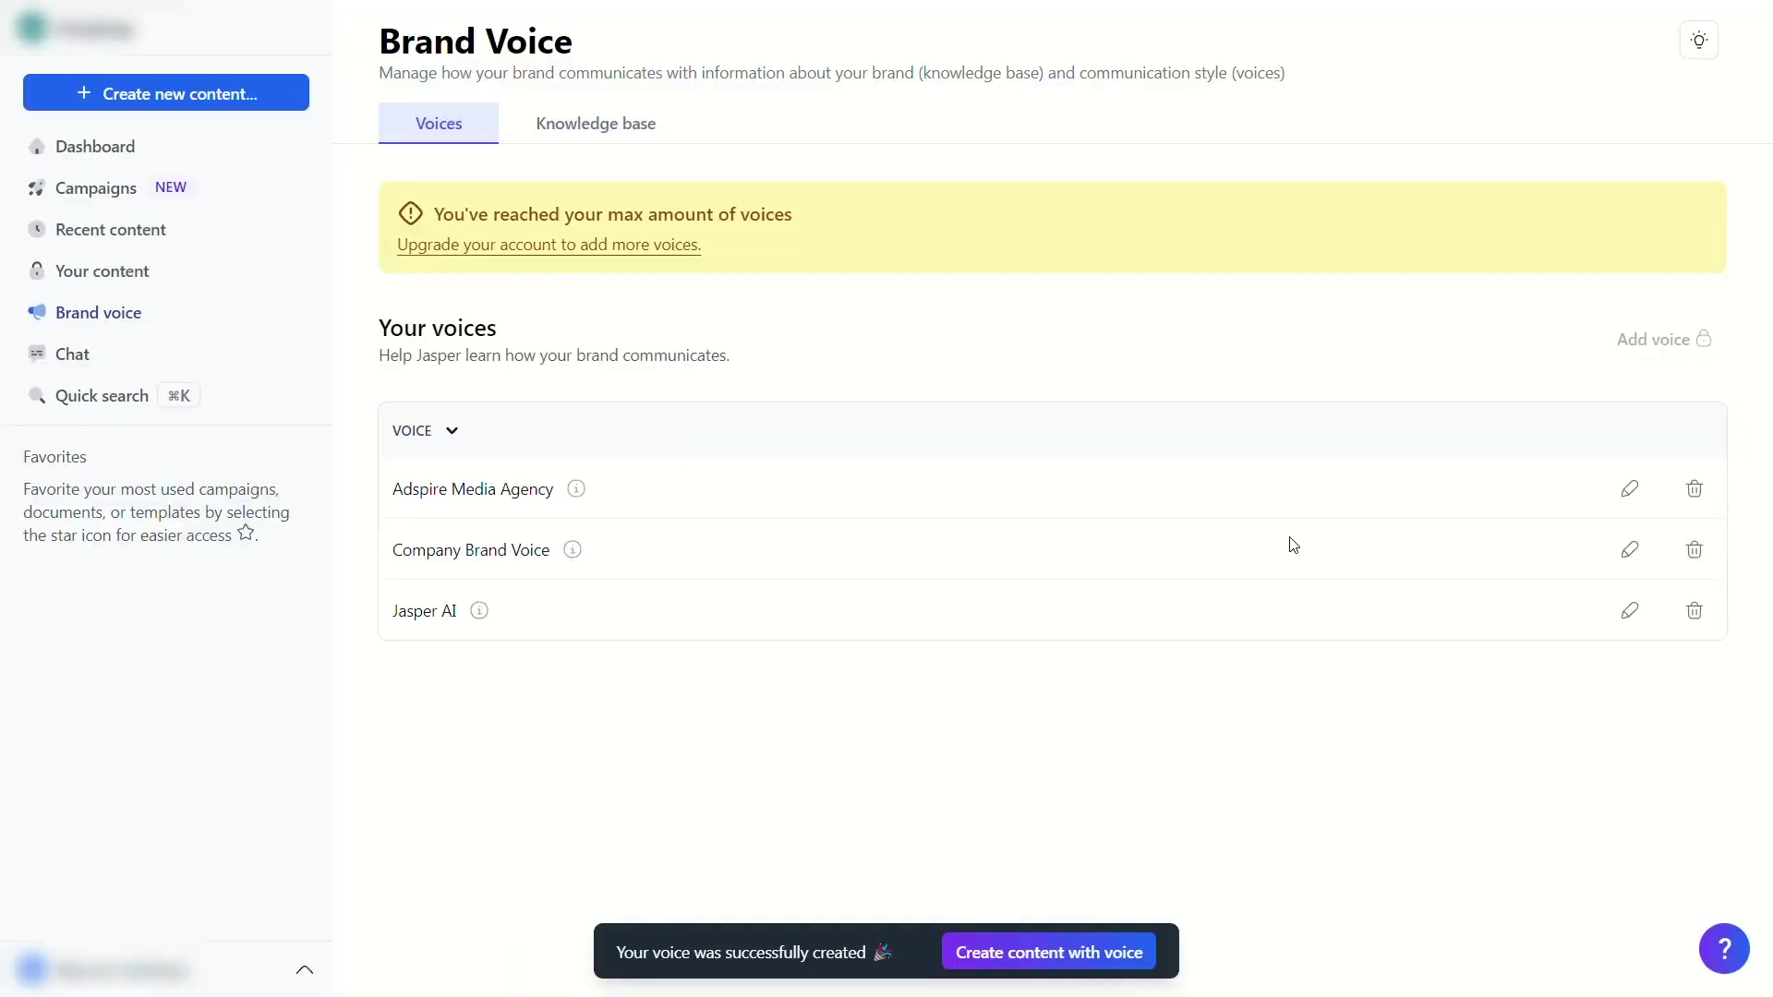
pyautogui.moveTo(577, 370)
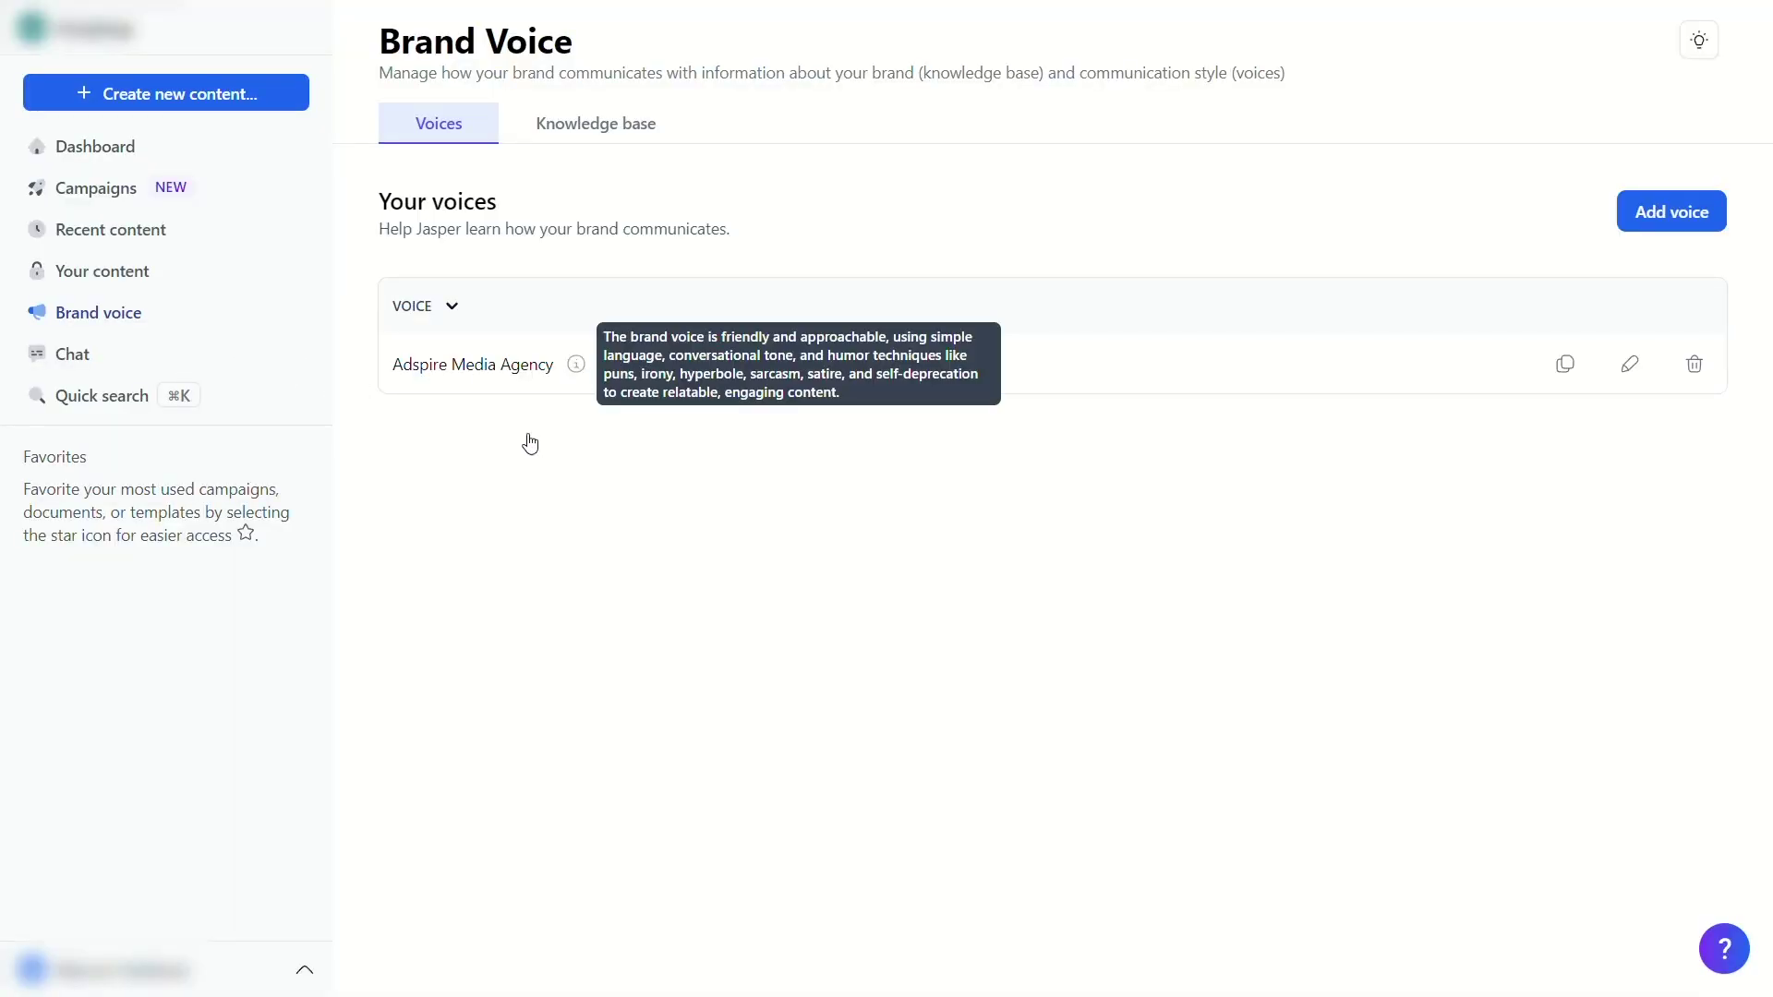
# - Open the existing chat thread and choose Adspire Media Agency as the tone in its brand voice options
pyautogui.click(95, 358)
pyautogui.scroll(-10, 770, 640)
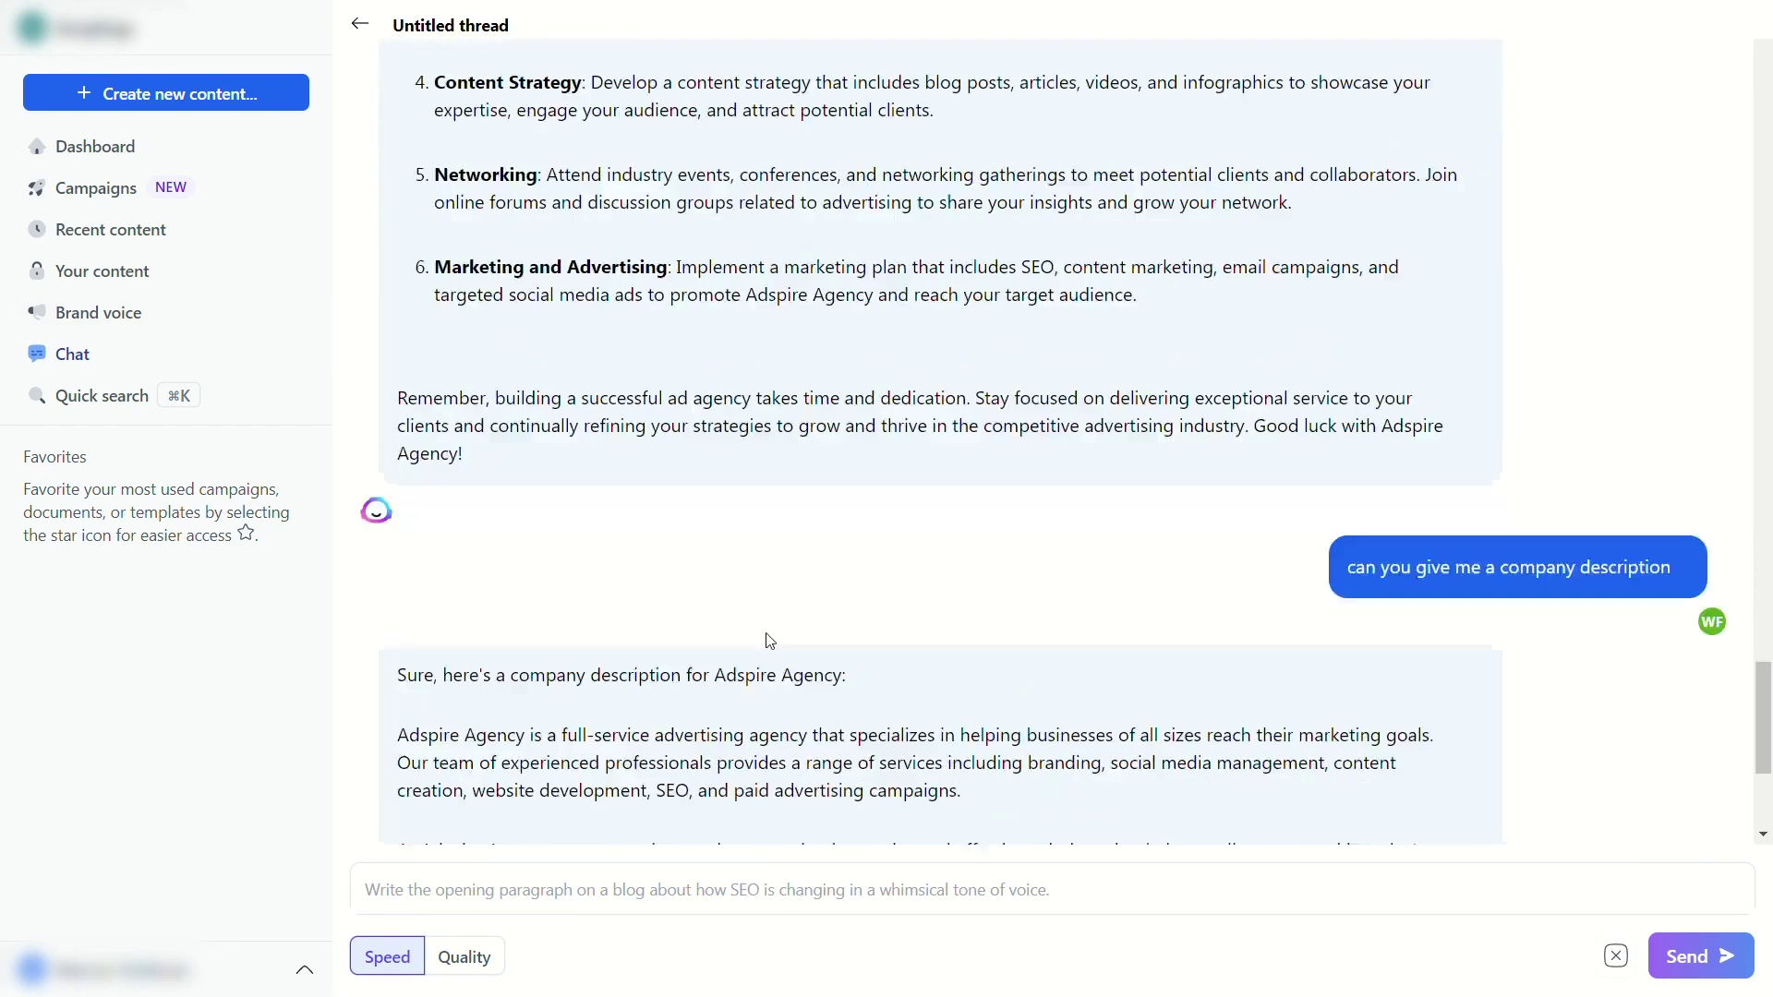
pyautogui.scroll(-4, 771, 640)
pyautogui.click(686, 894)
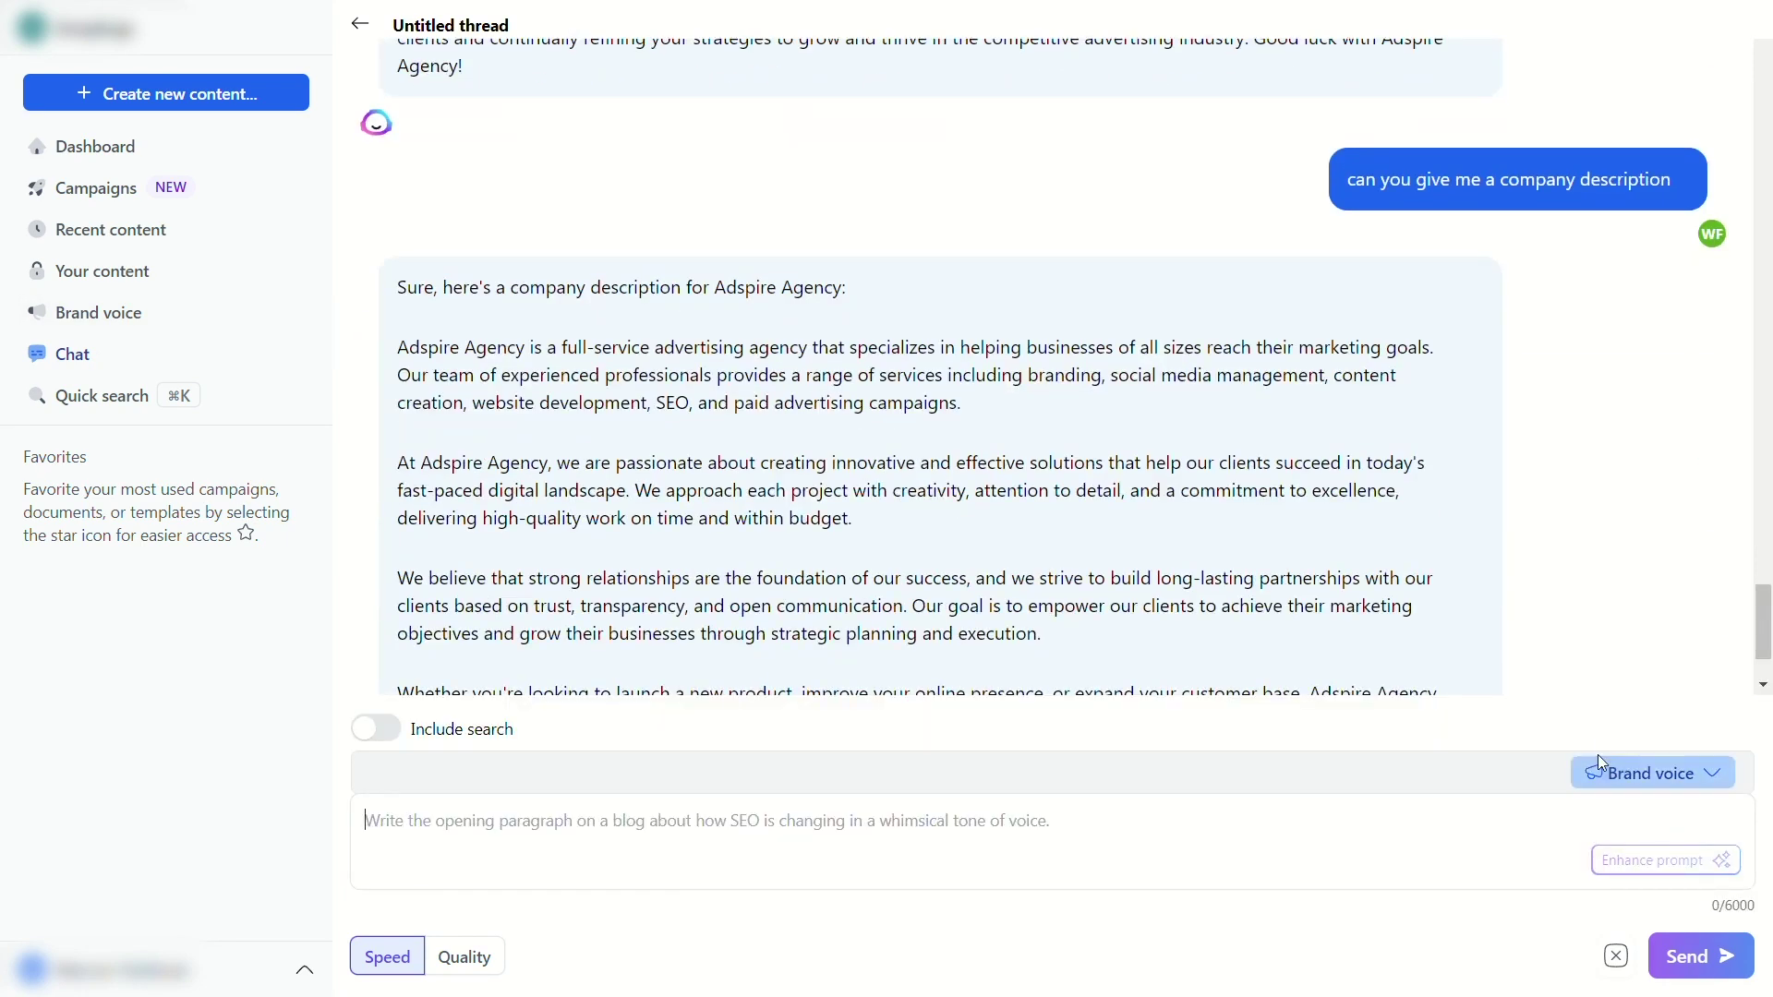
pyautogui.click(1644, 776)
pyautogui.scroll(-2, 930, 586)
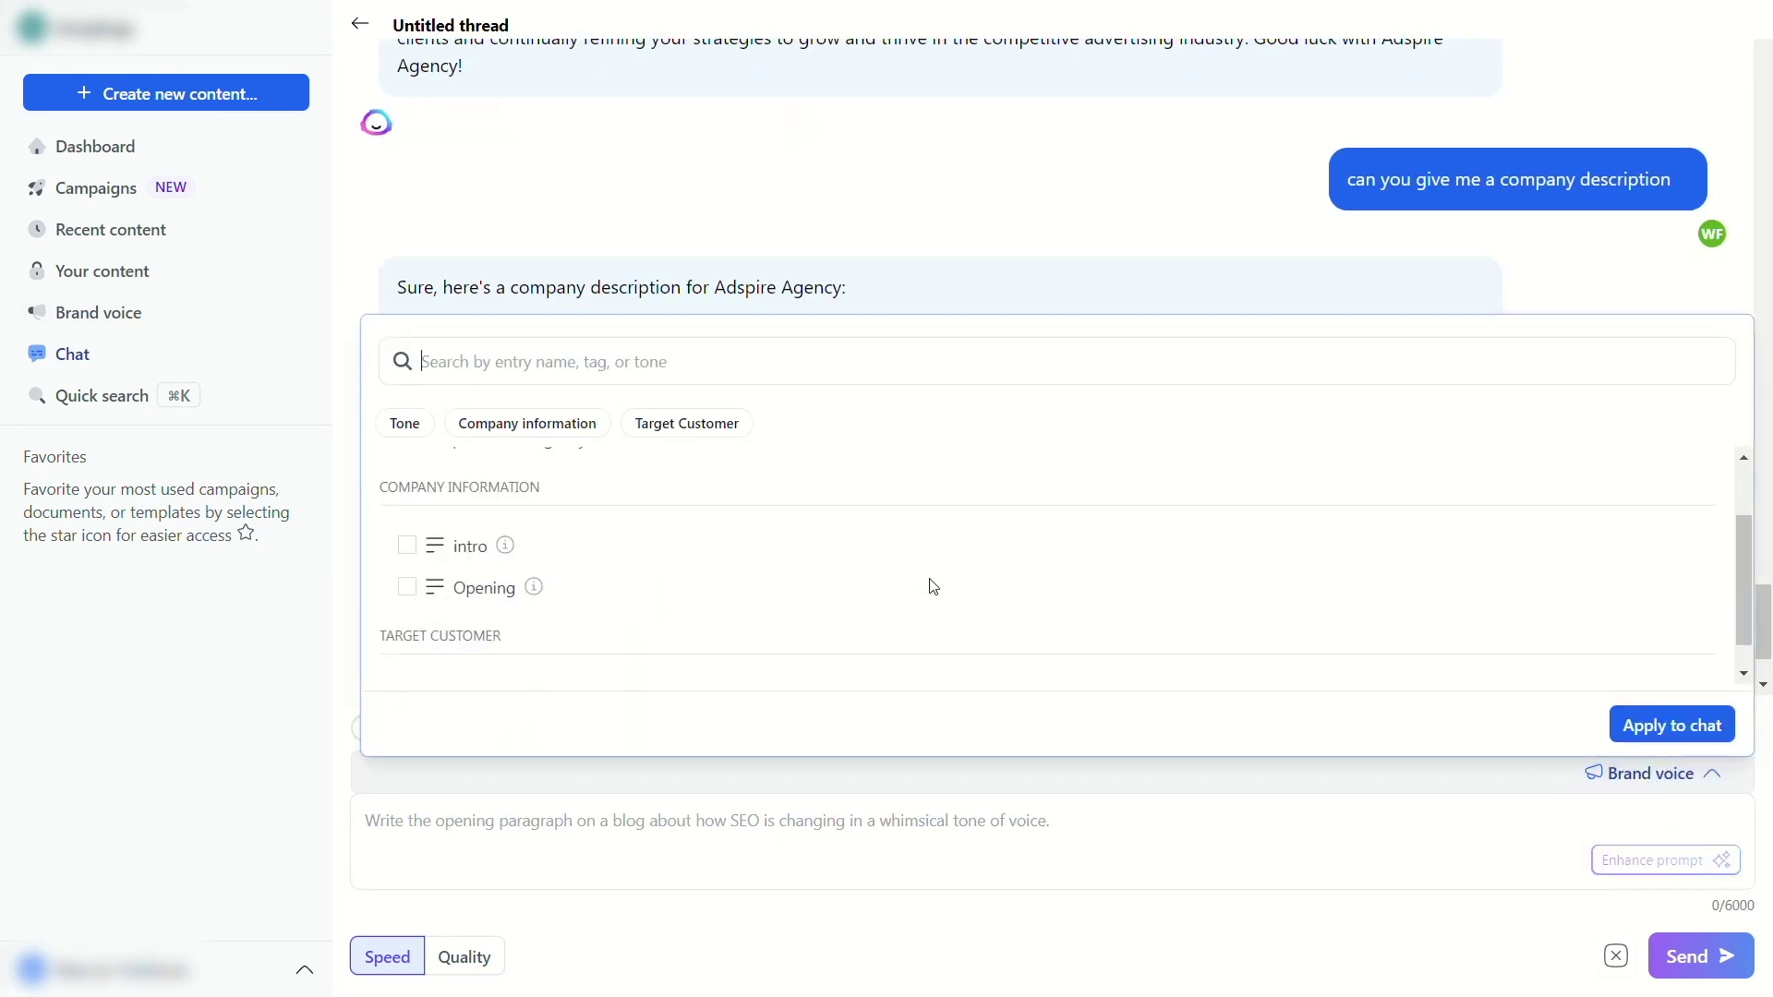
pyautogui.scroll(2, 933, 588)
pyautogui.click(407, 529)
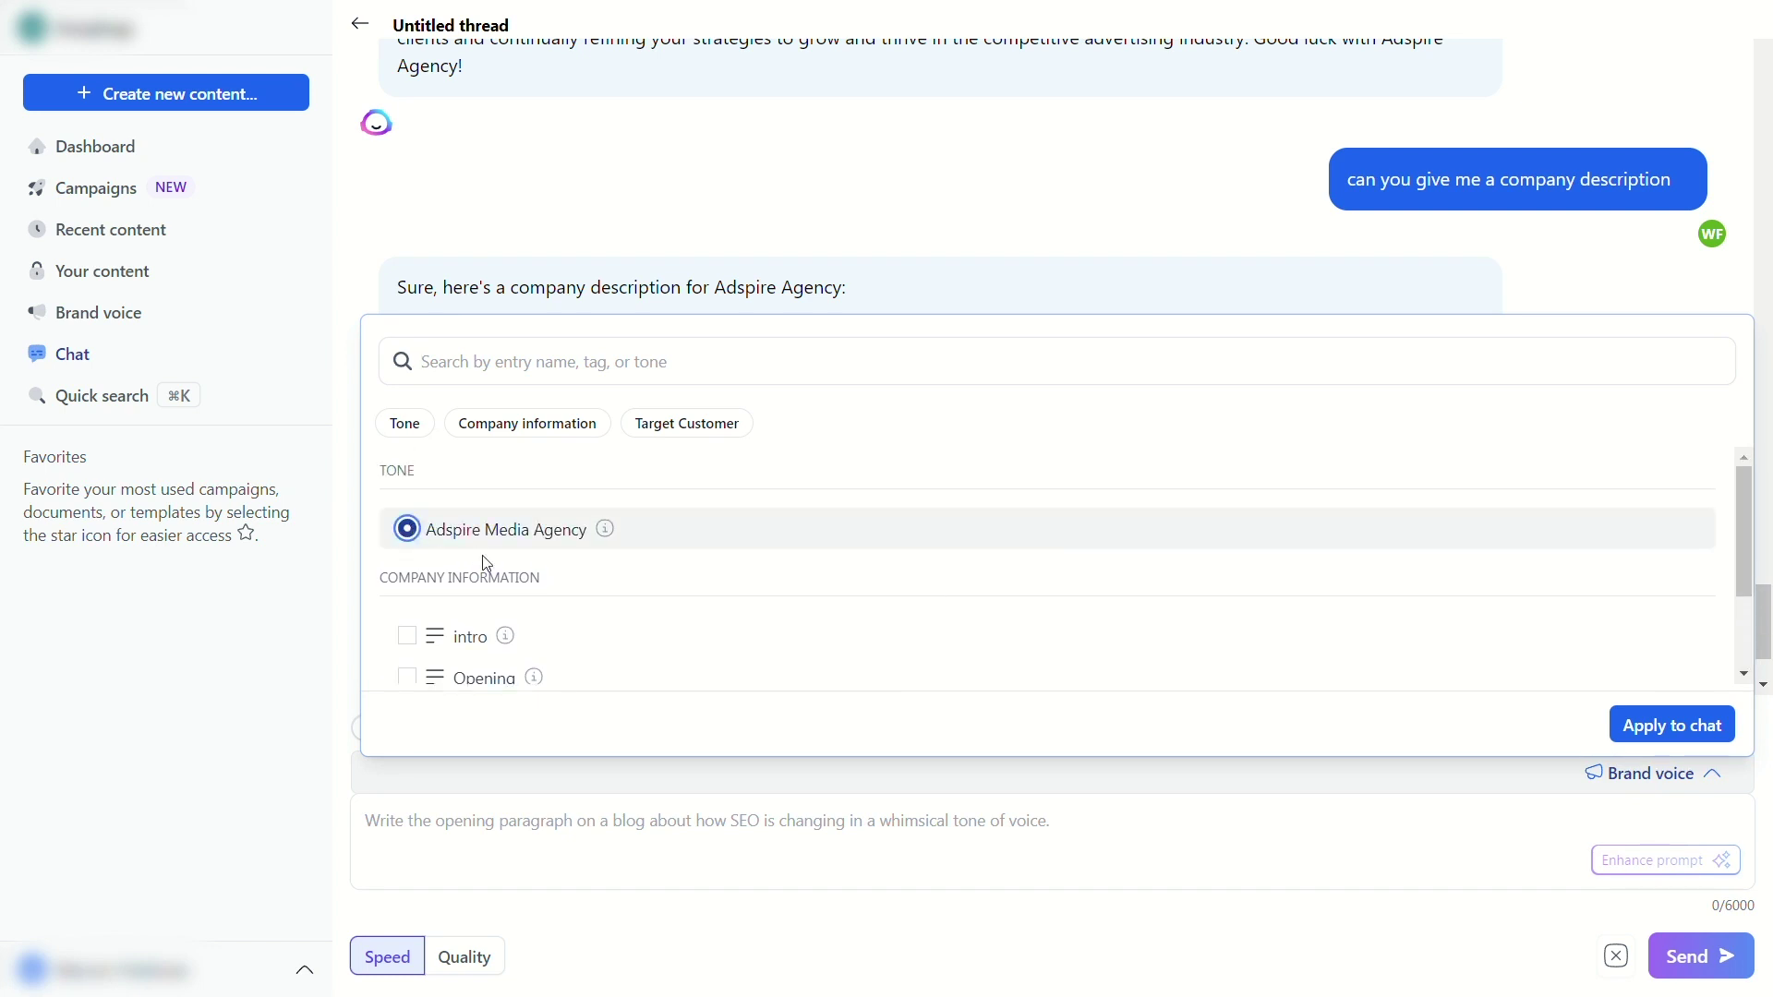
# - Add the "intro" company information and the "adspire" target customer entry, and apply the brand voice selection to the chat
pyautogui.scroll(-2, 483, 557)
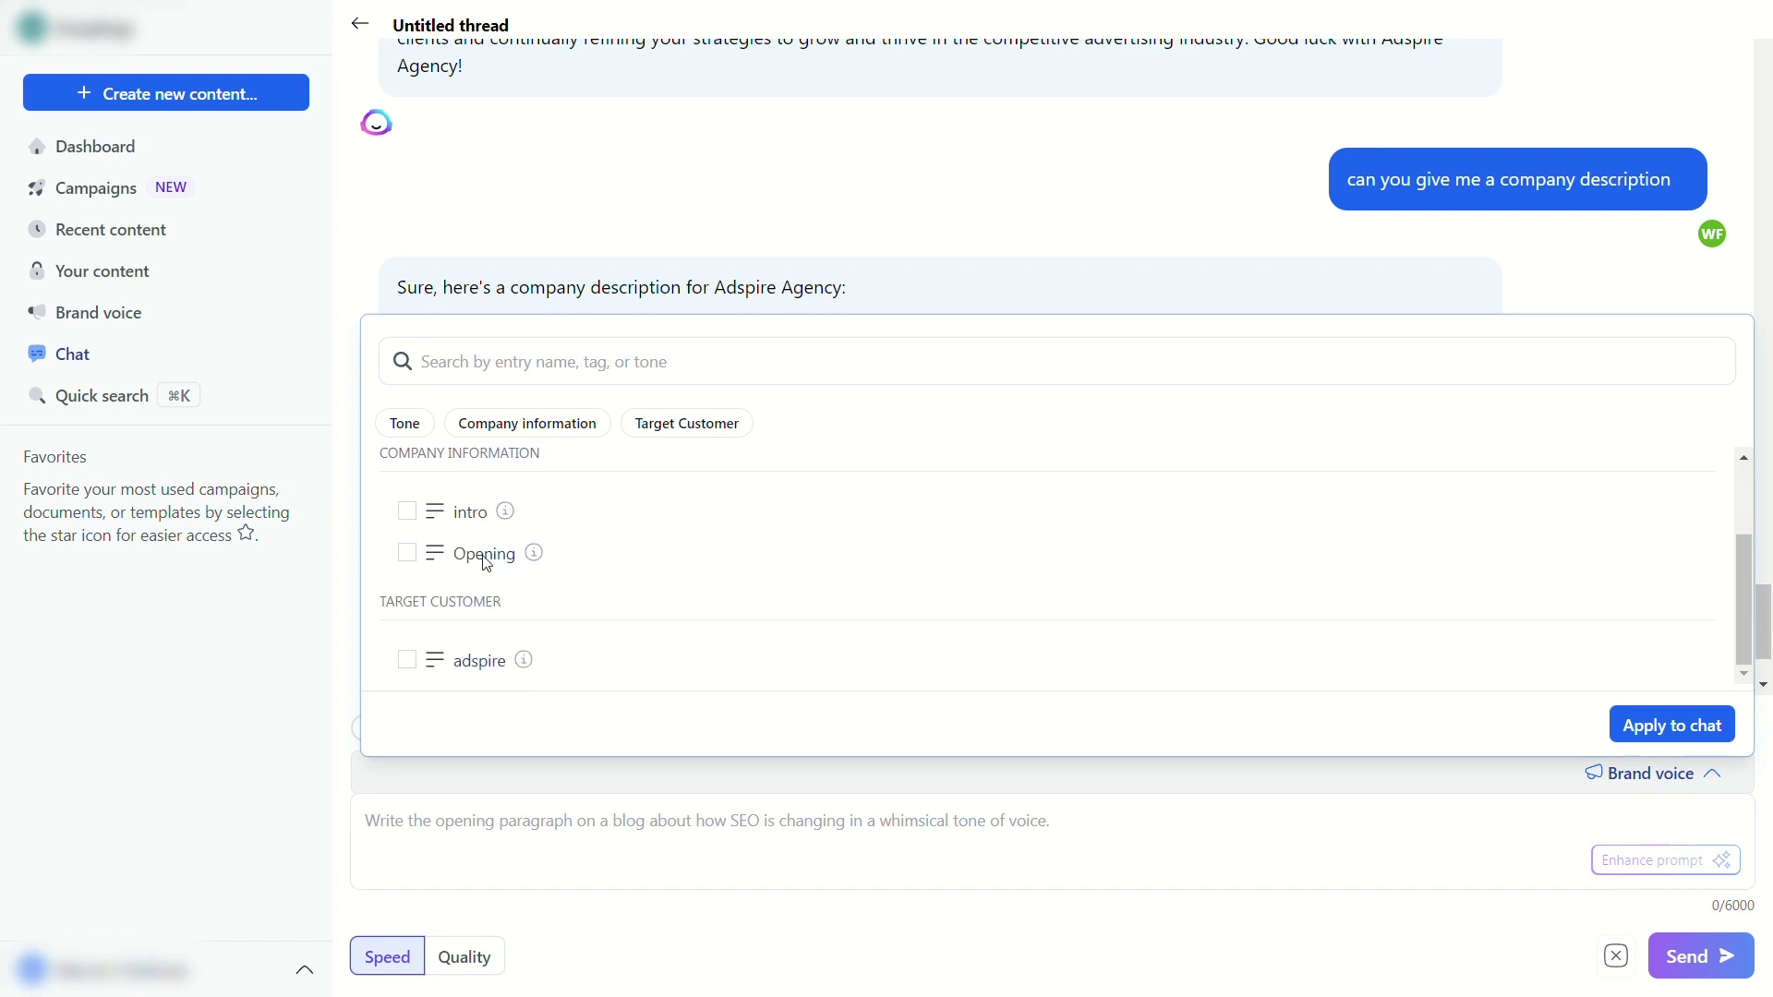
pyautogui.click(408, 512)
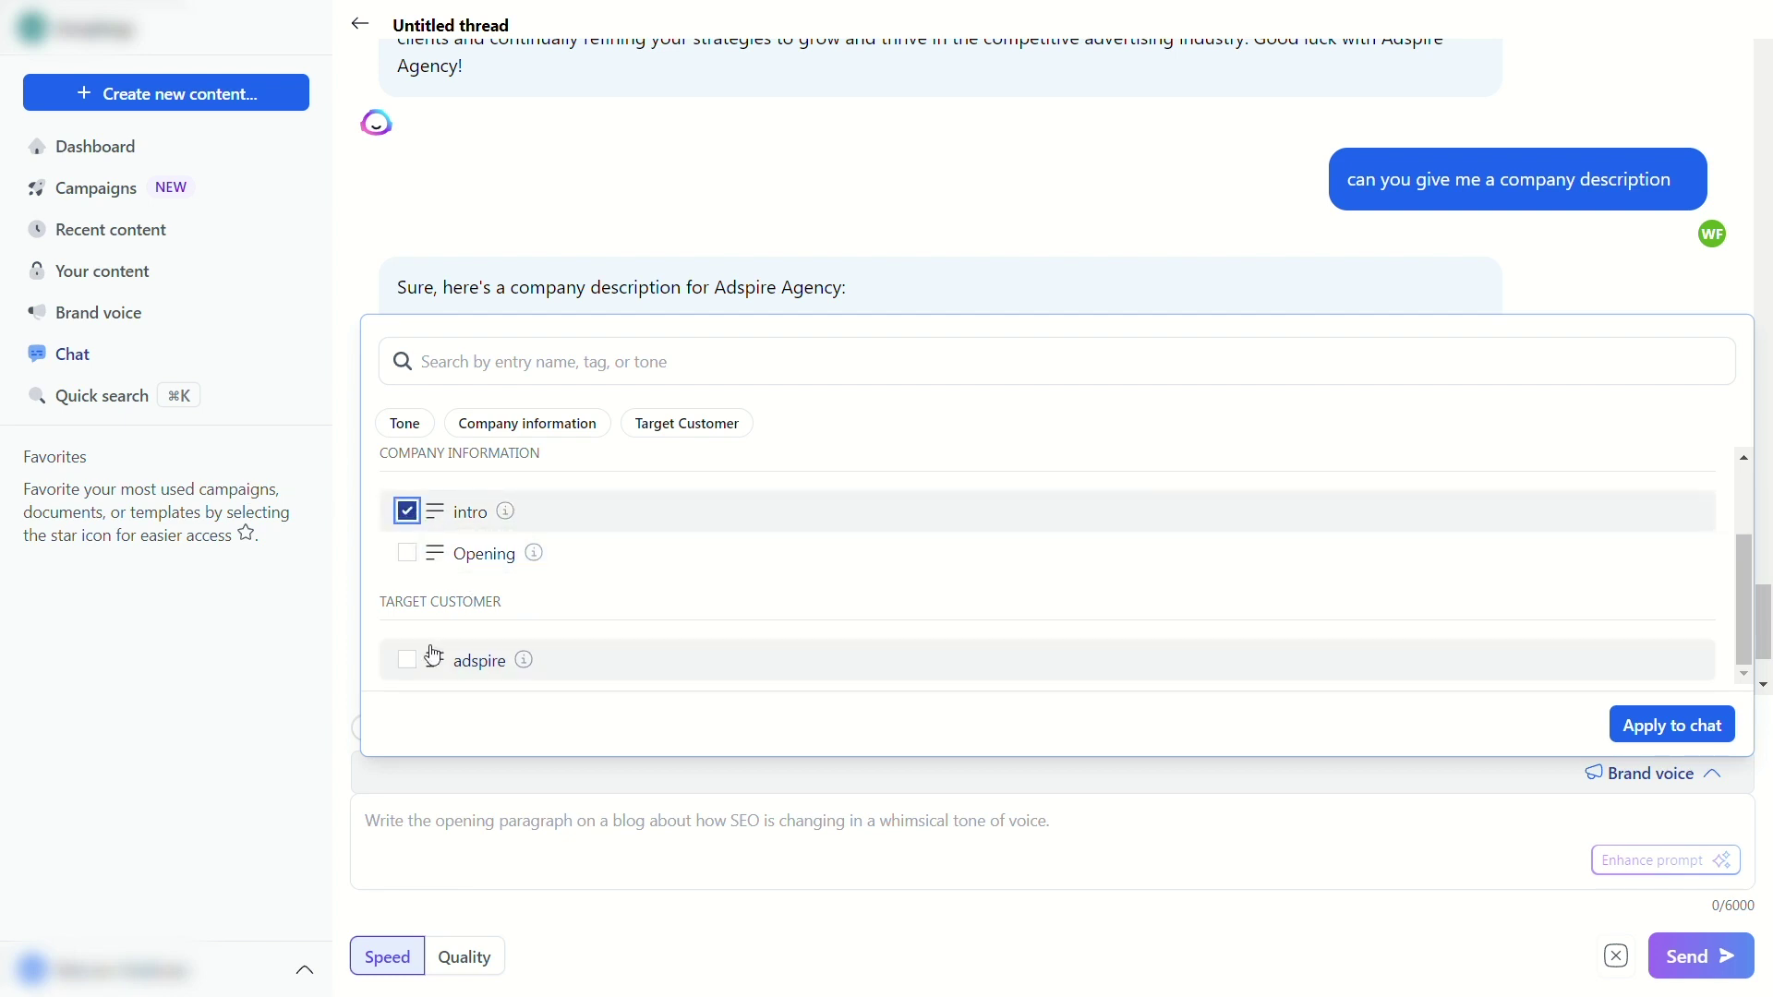
pyautogui.click(407, 662)
pyautogui.click(1681, 743)
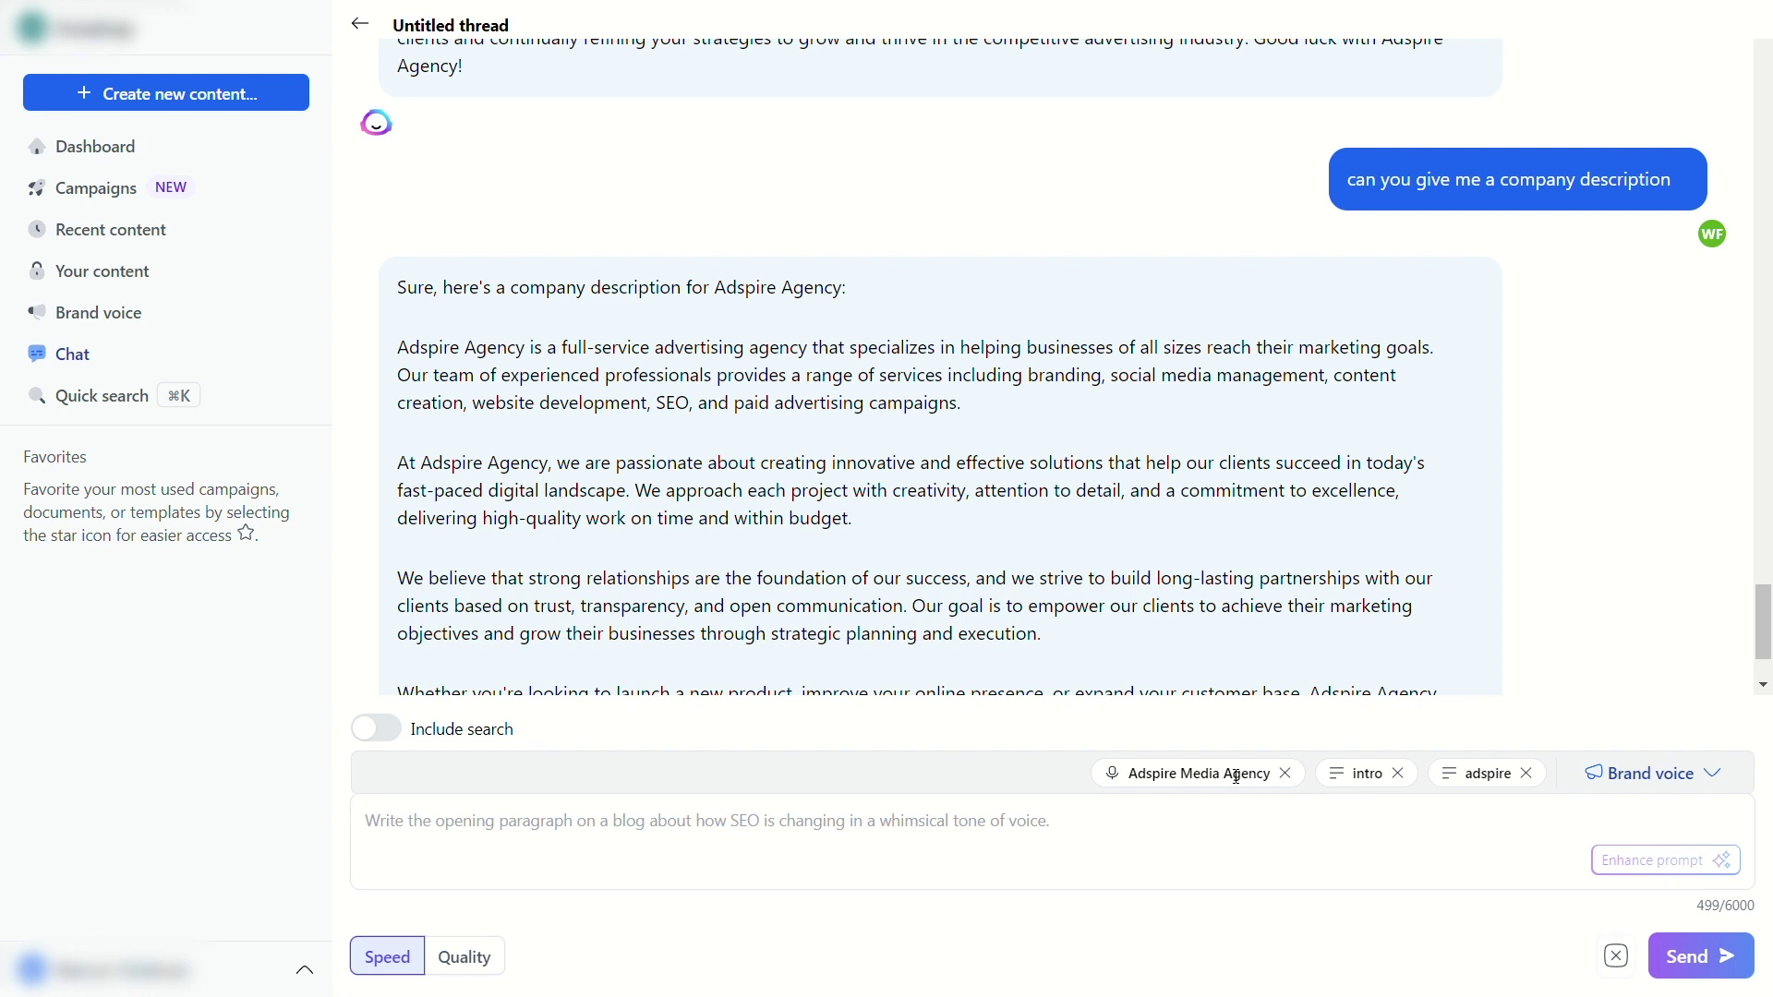
# - Recheck the chat's brand voice options, browse all content templates and open the Blog Post Intro Paragraph template
pyautogui.click(1630, 774)
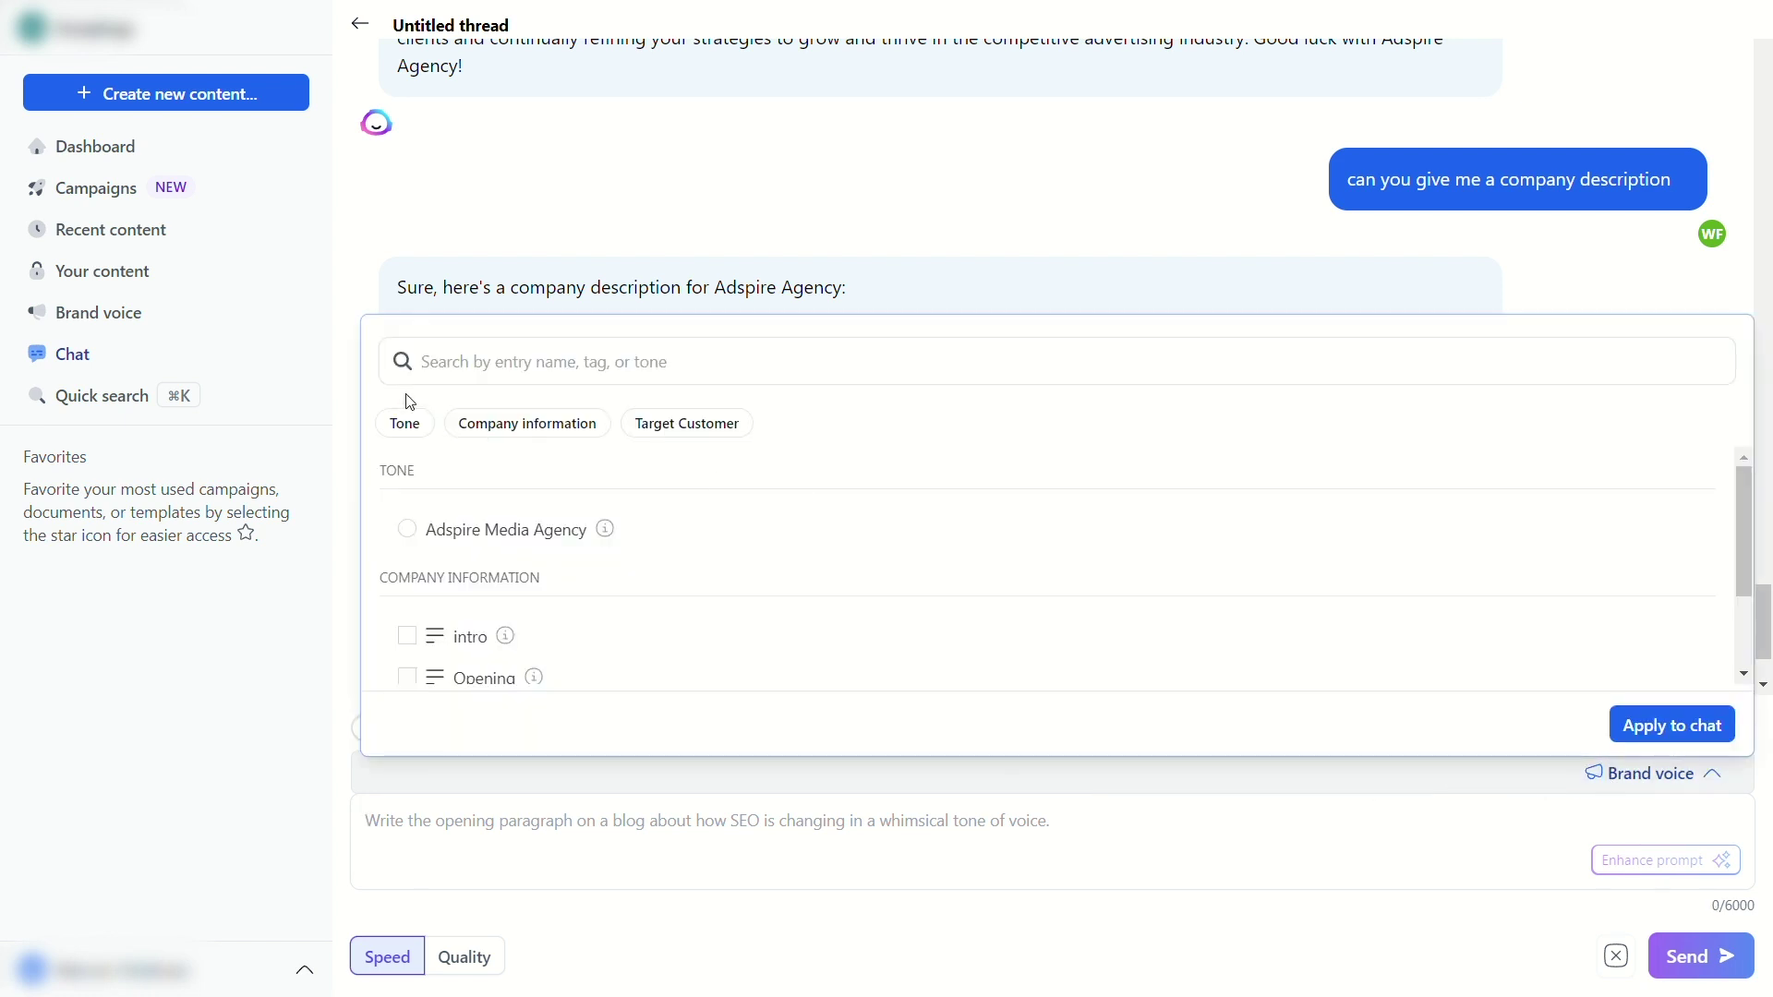
pyautogui.click(263, 93)
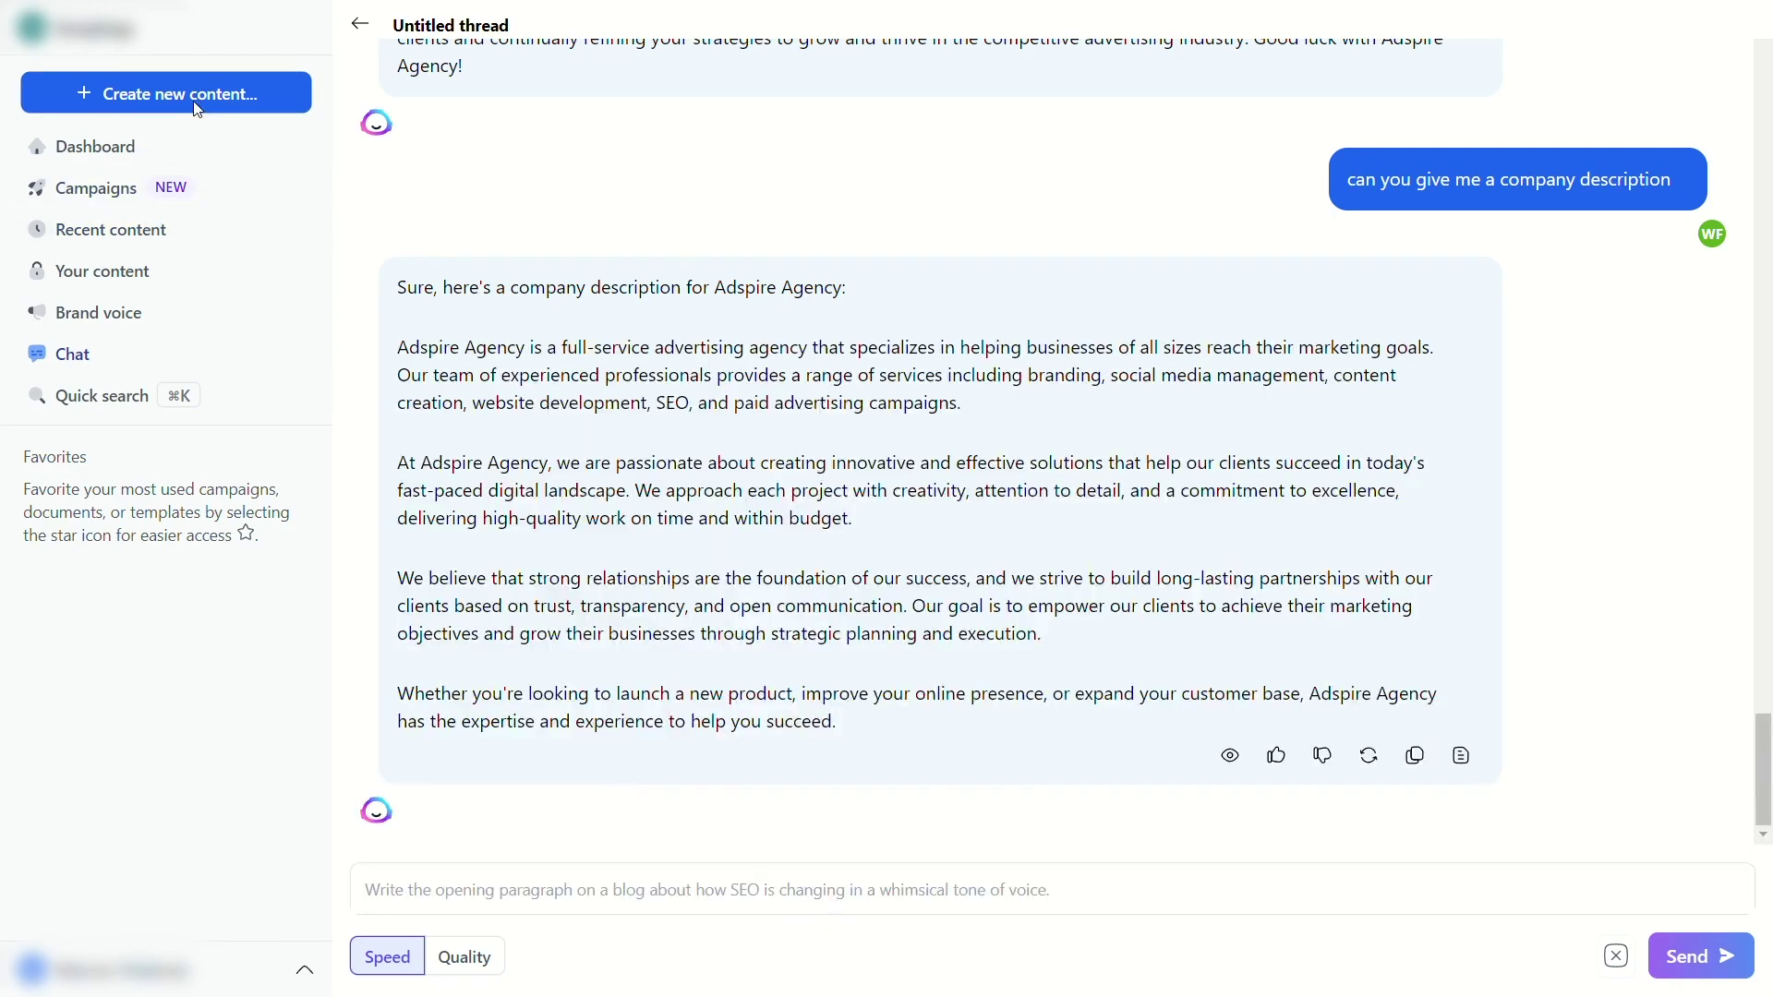
pyautogui.click(1055, 479)
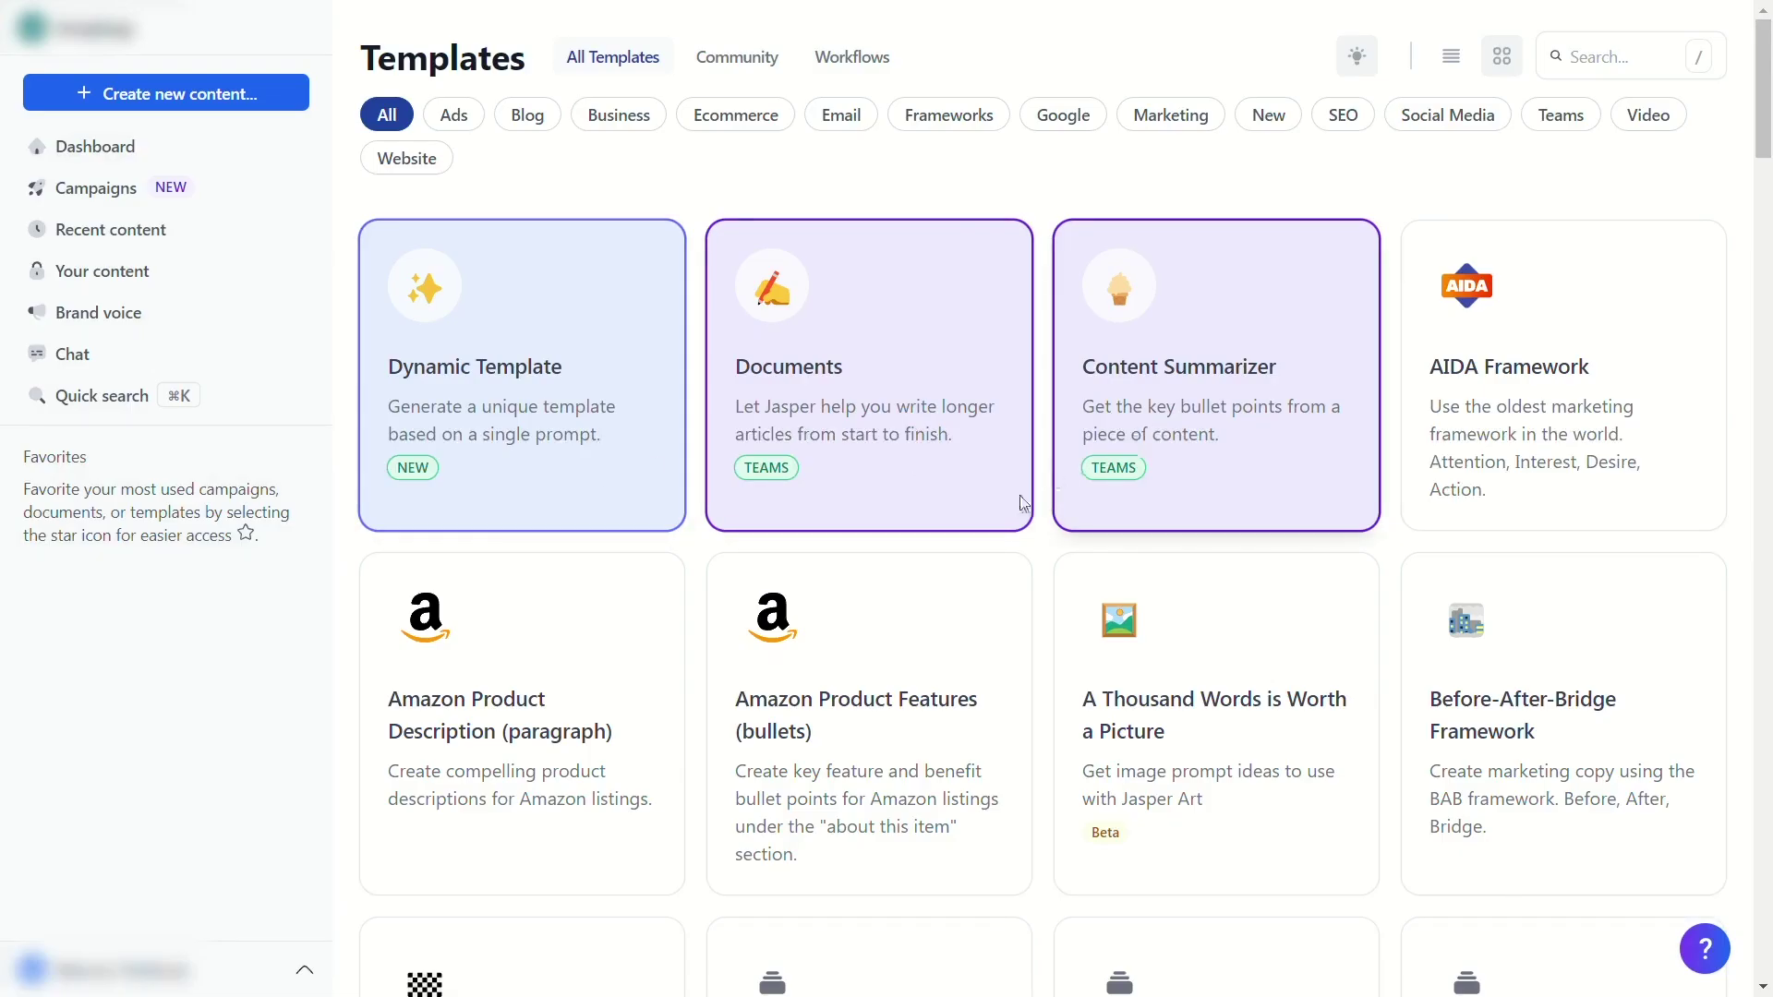
pyautogui.scroll(-4, 868, 614)
pyautogui.scroll(-1, 873, 607)
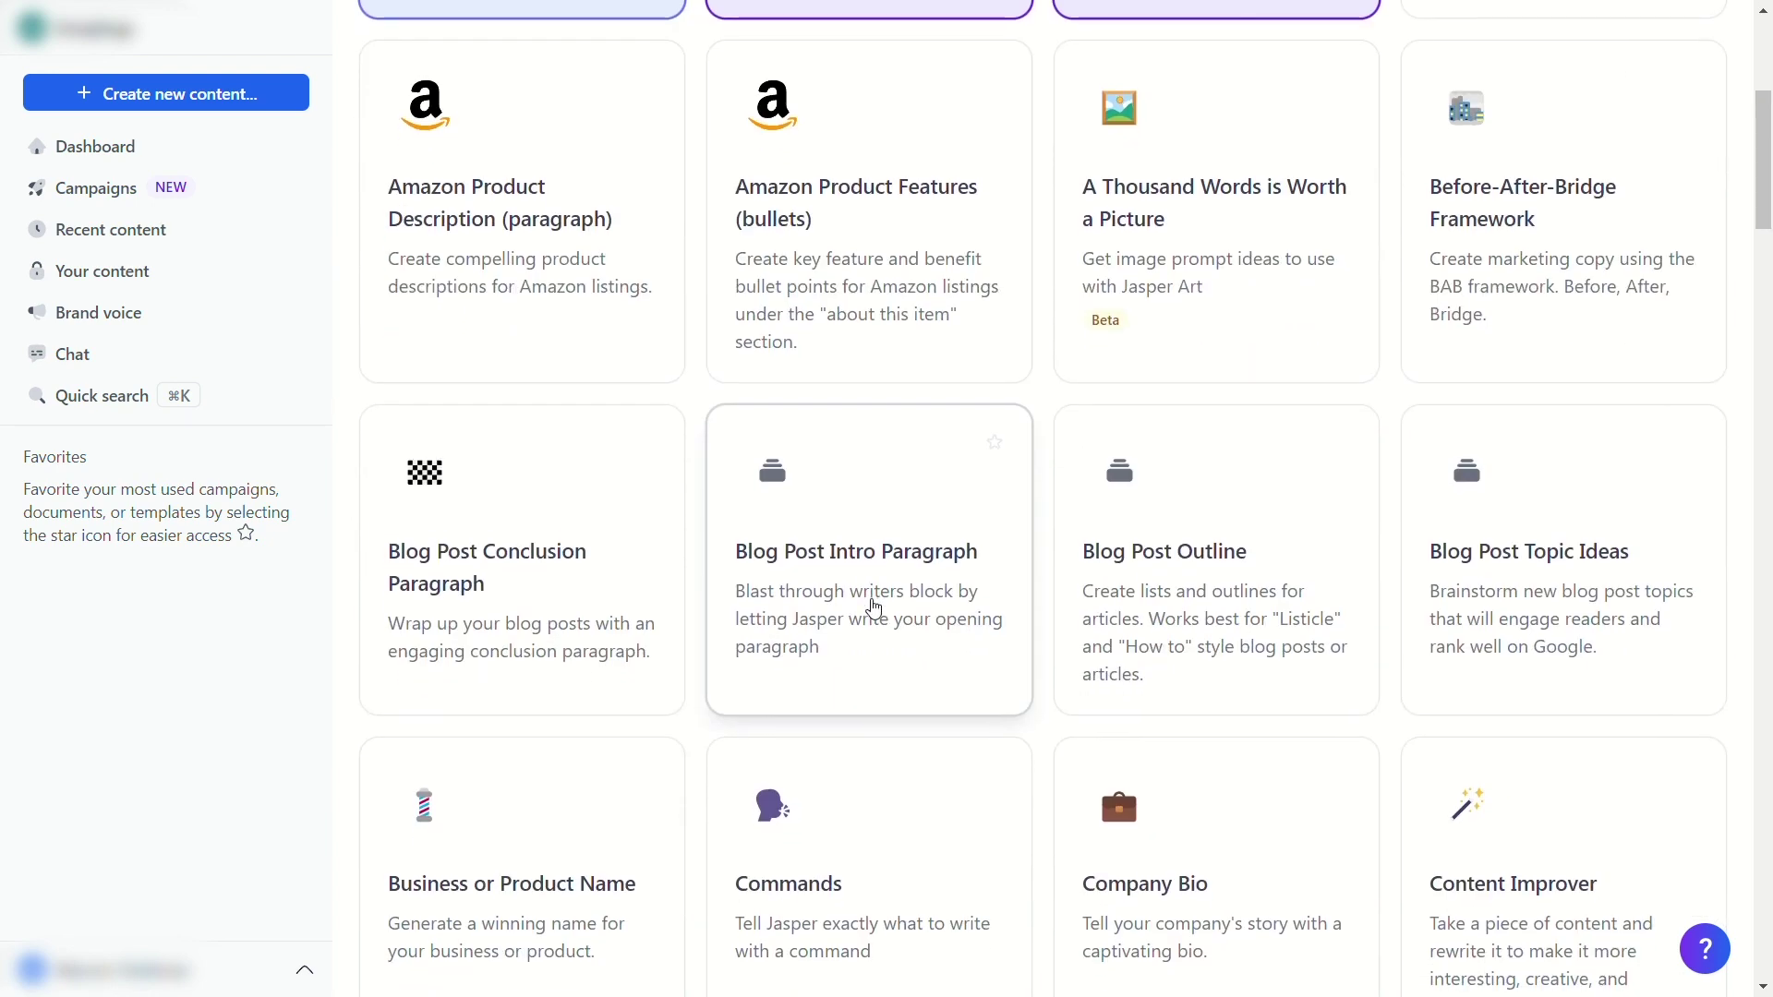
pyautogui.click(835, 601)
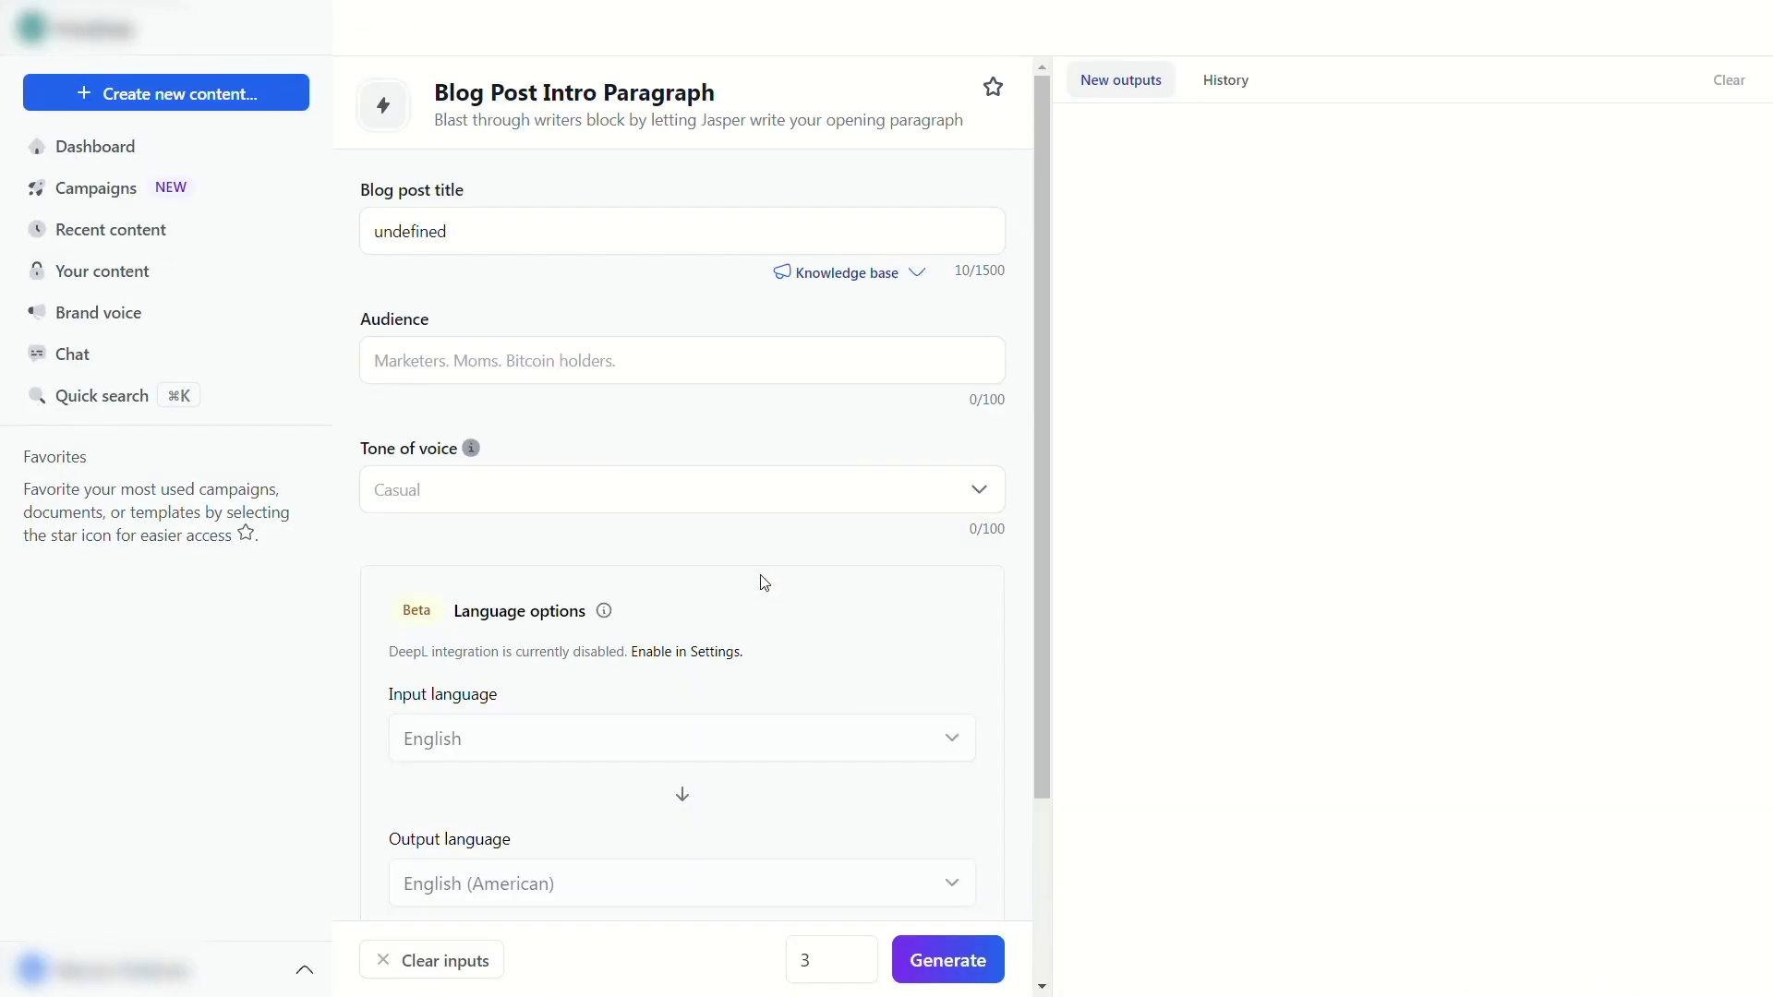
pyautogui.scroll(-1, 577, 390)
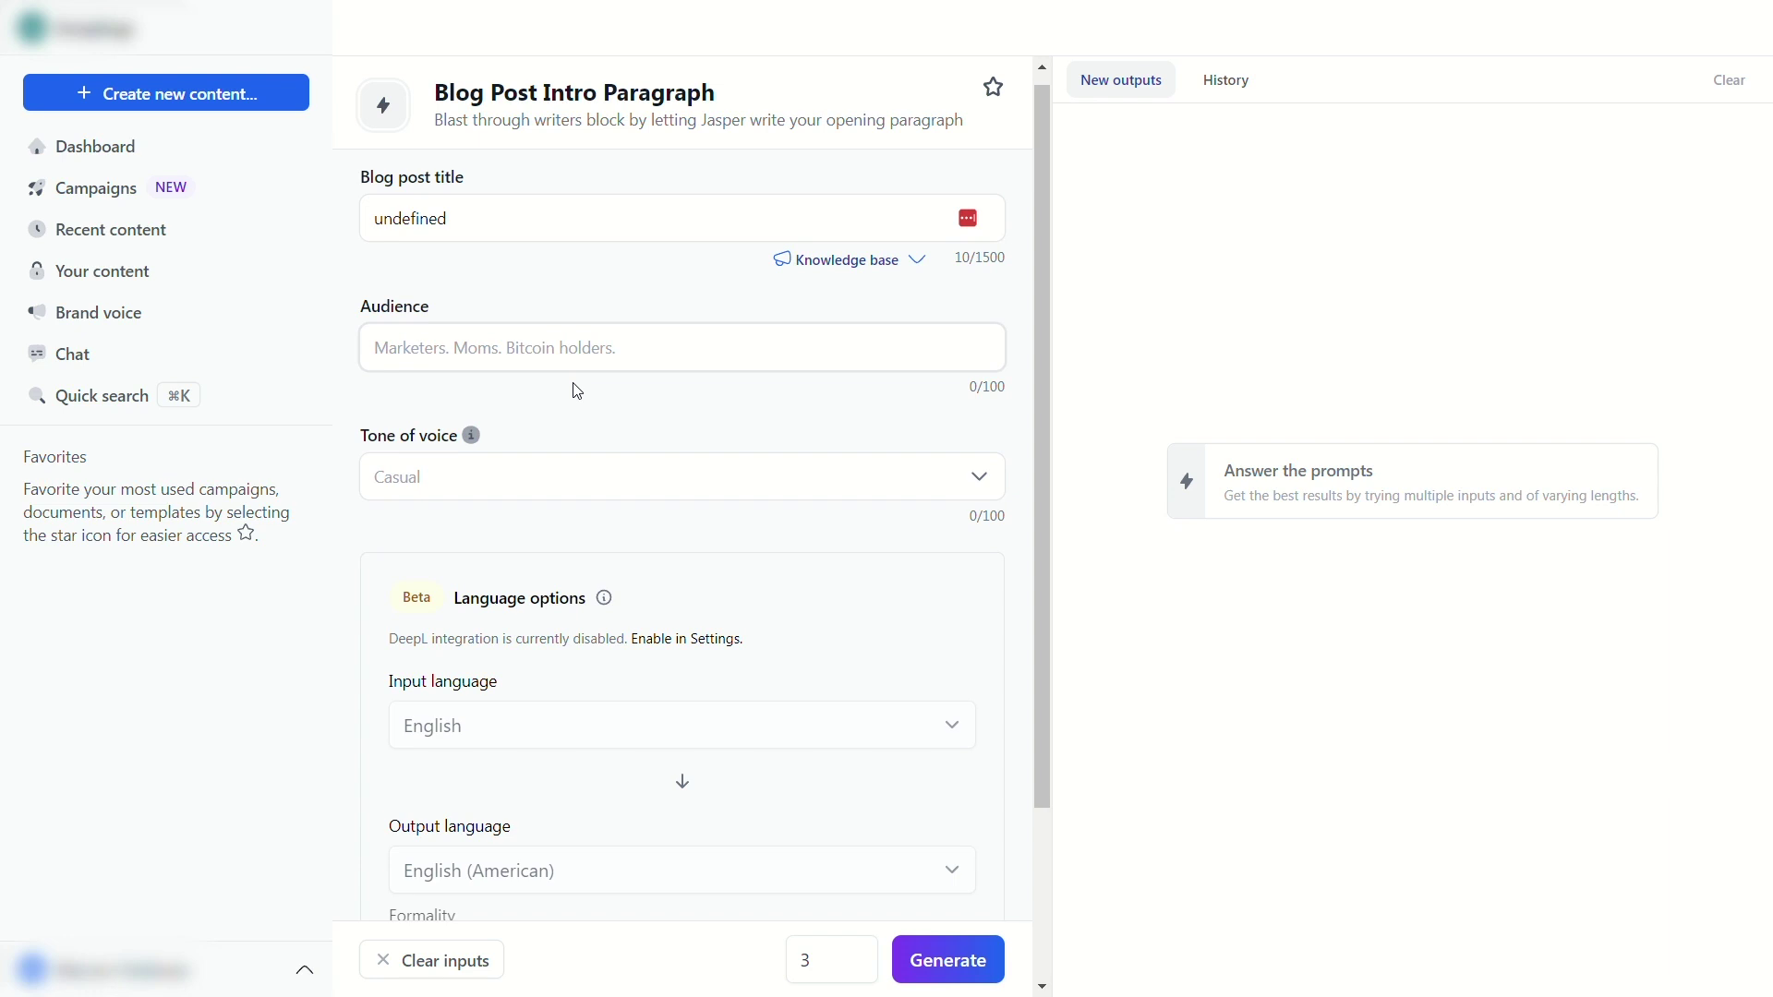
# - Open the tone of voice choices of the Blog Post Intro Paragraph template
pyautogui.click(977, 475)
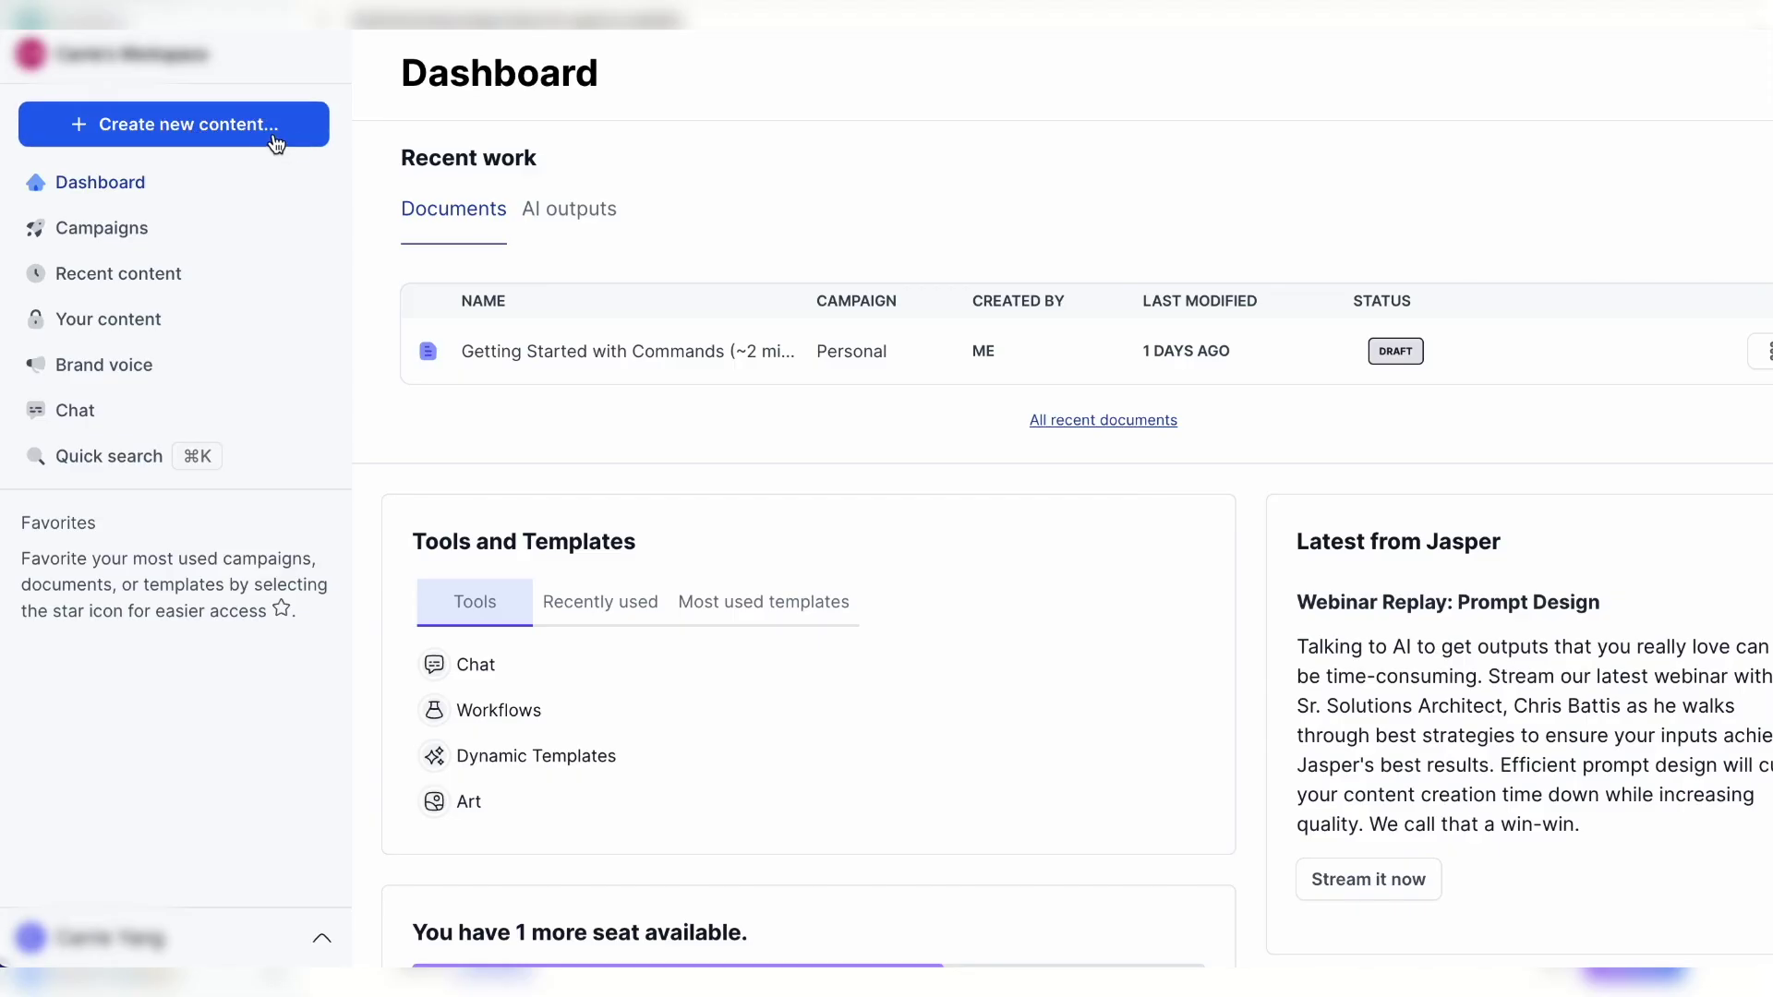
# - Start new art content, generate images from "create a photograph of a piece of apple pie" and review them
pyautogui.click(275, 139)
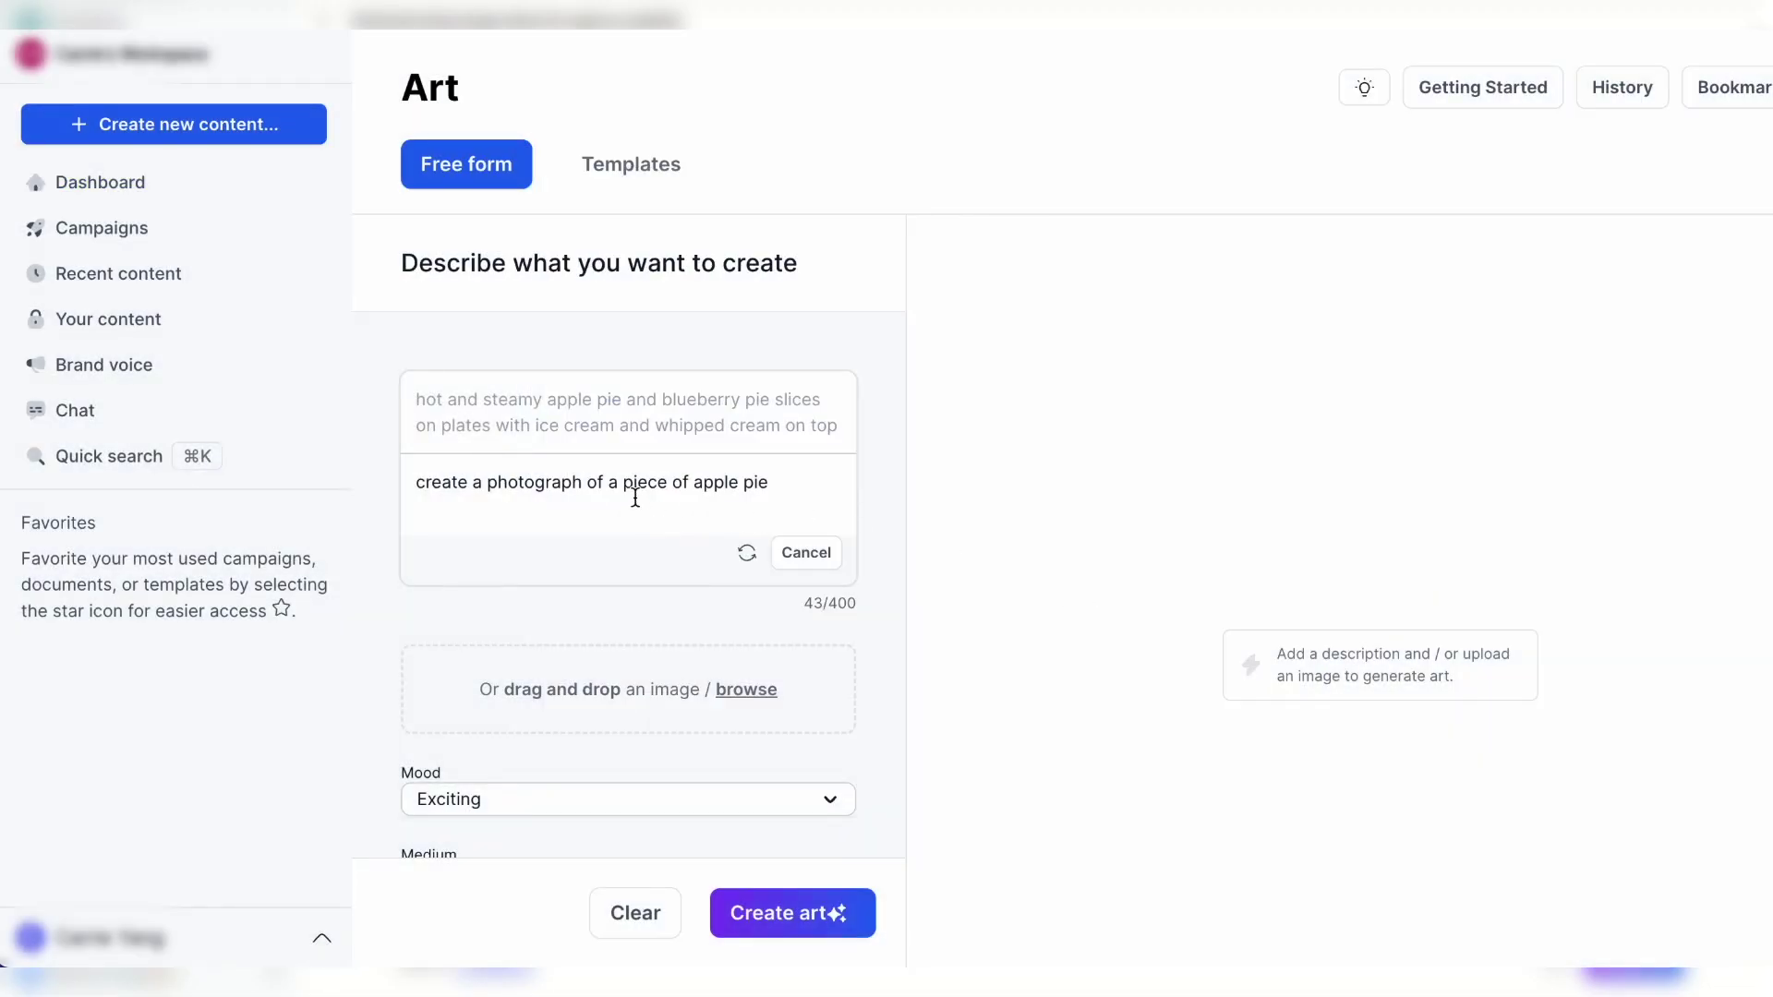
pyautogui.tripleClick(412, 482)
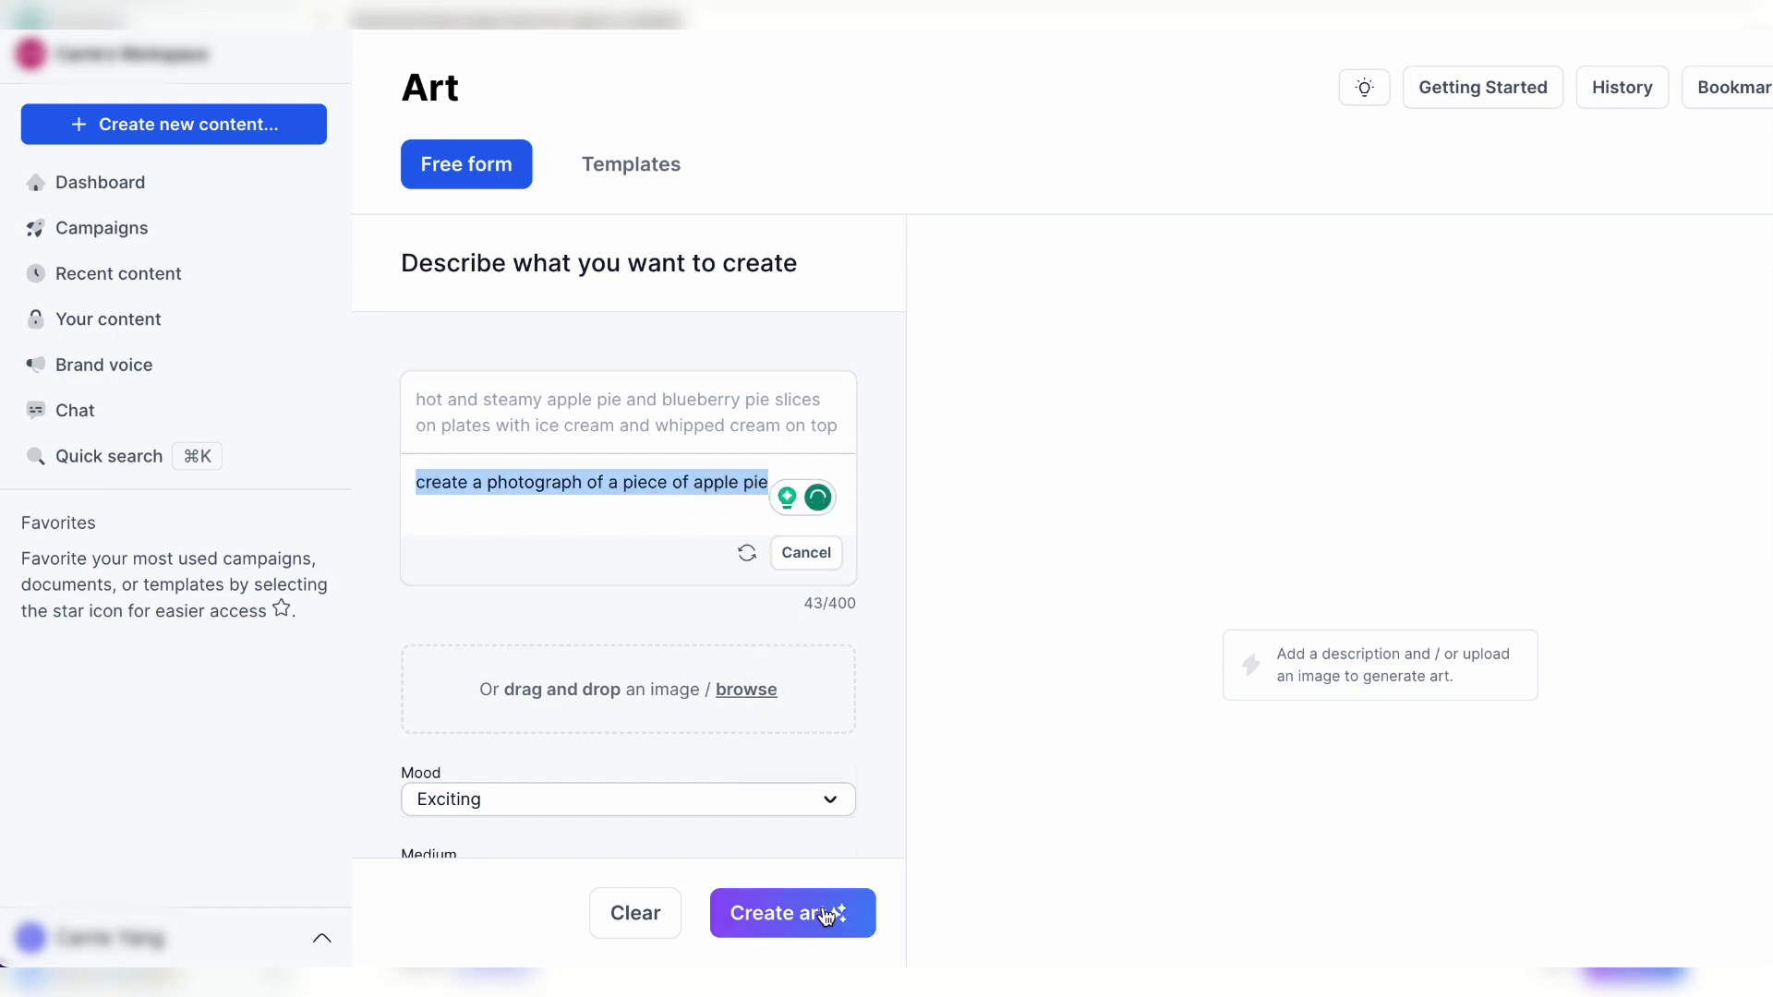
pyautogui.click(792, 913)
pyautogui.scroll(-4, 1382, 772)
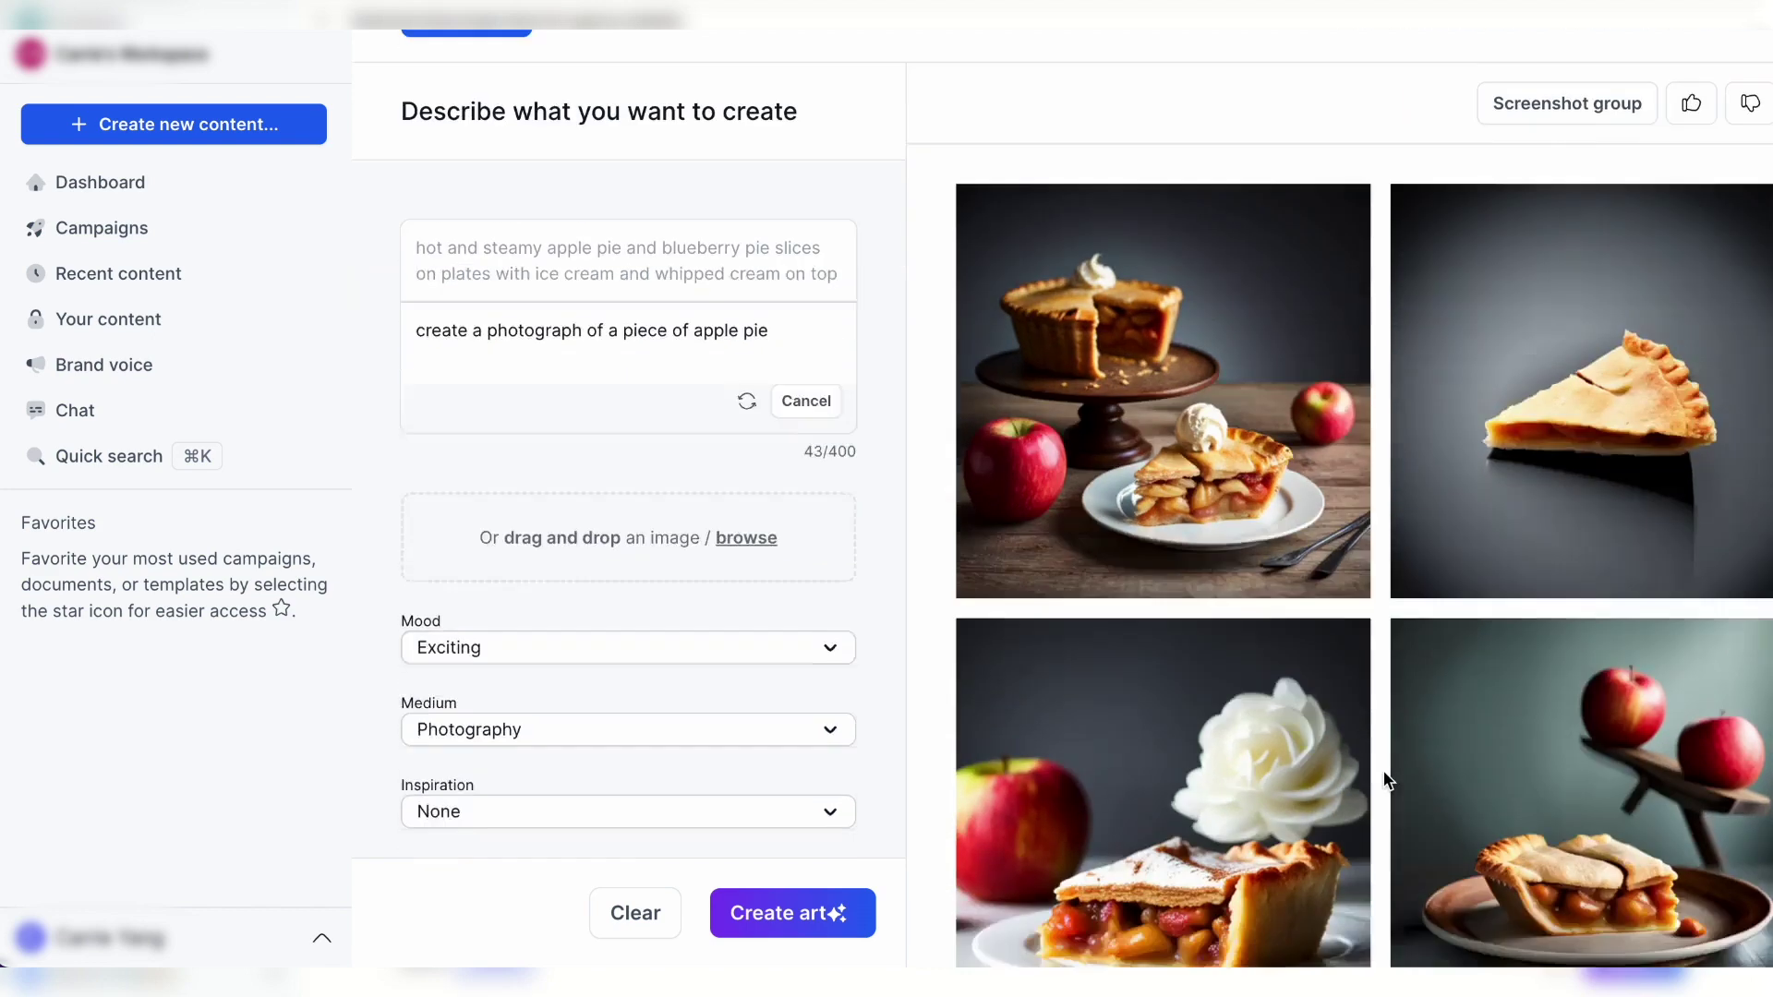
pyautogui.scroll(5, 691, 683)
pyautogui.scroll(-1, 691, 683)
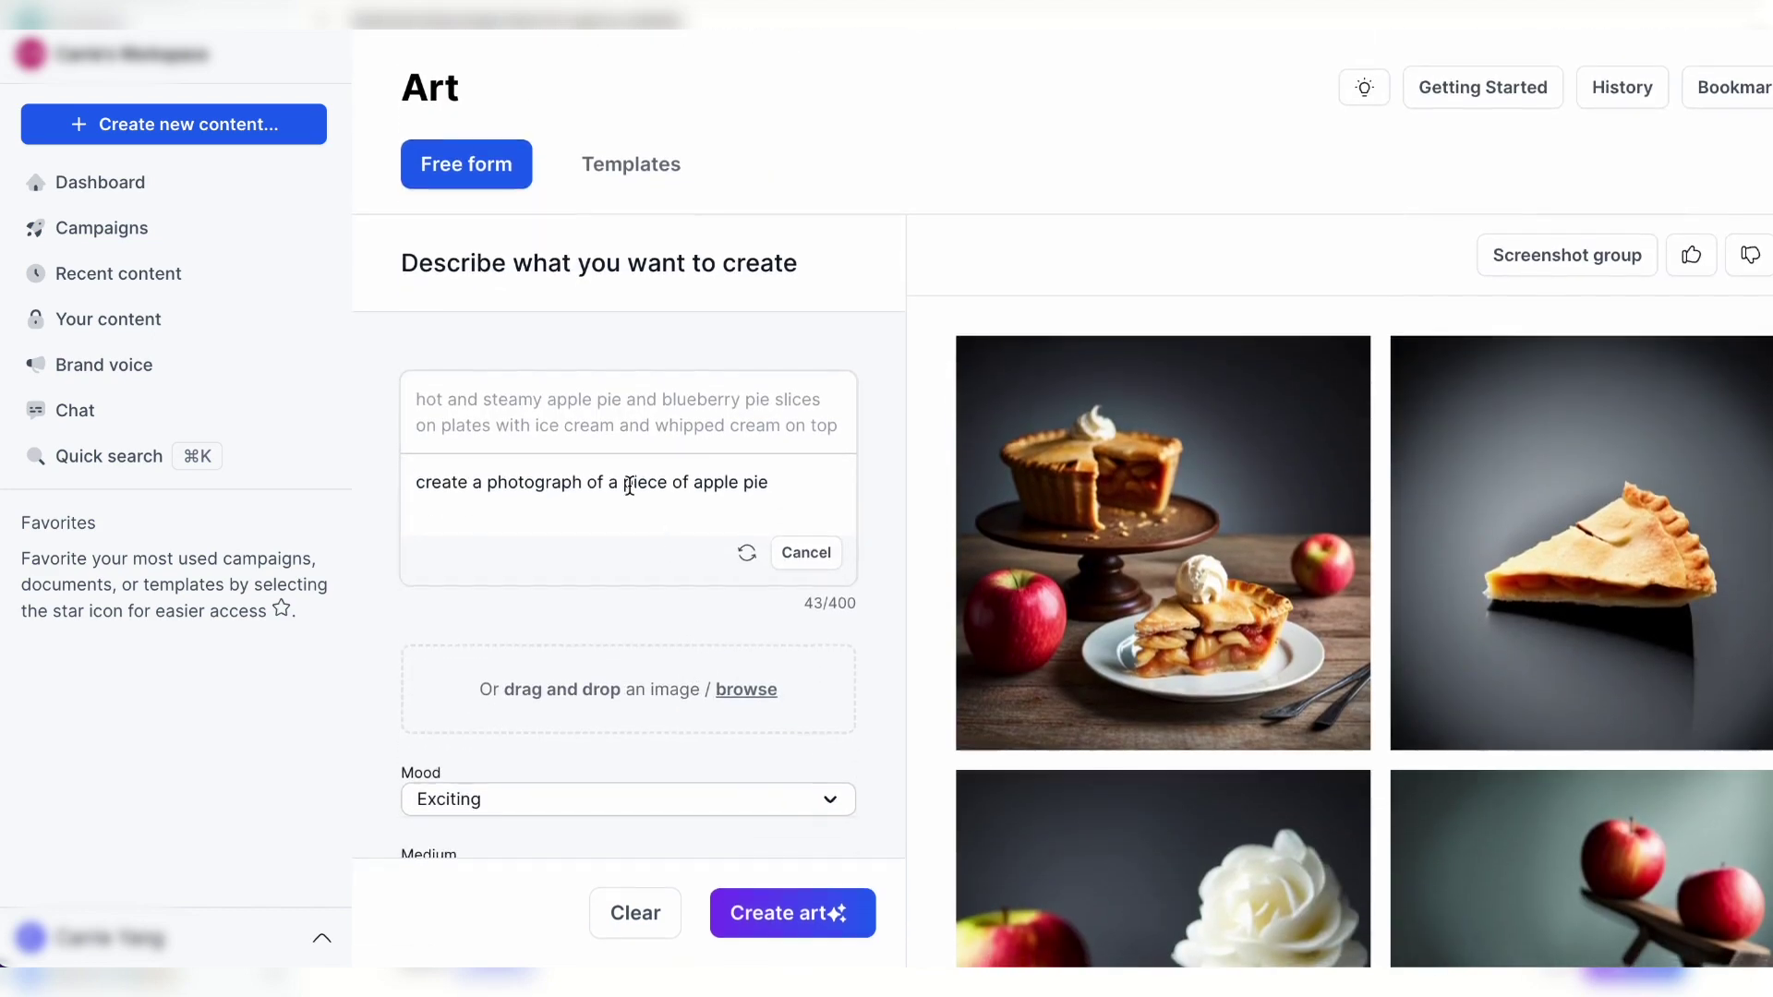
# - Change the prompt's subject so it reads "create a photograph of a water bottle" and generate images from it
pyautogui.click(620, 480)
pyautogui.moveTo(621, 480); pyautogui.dragTo(772, 481)
pyautogui.press('BackSpace')
pyautogui.write('water bottle')
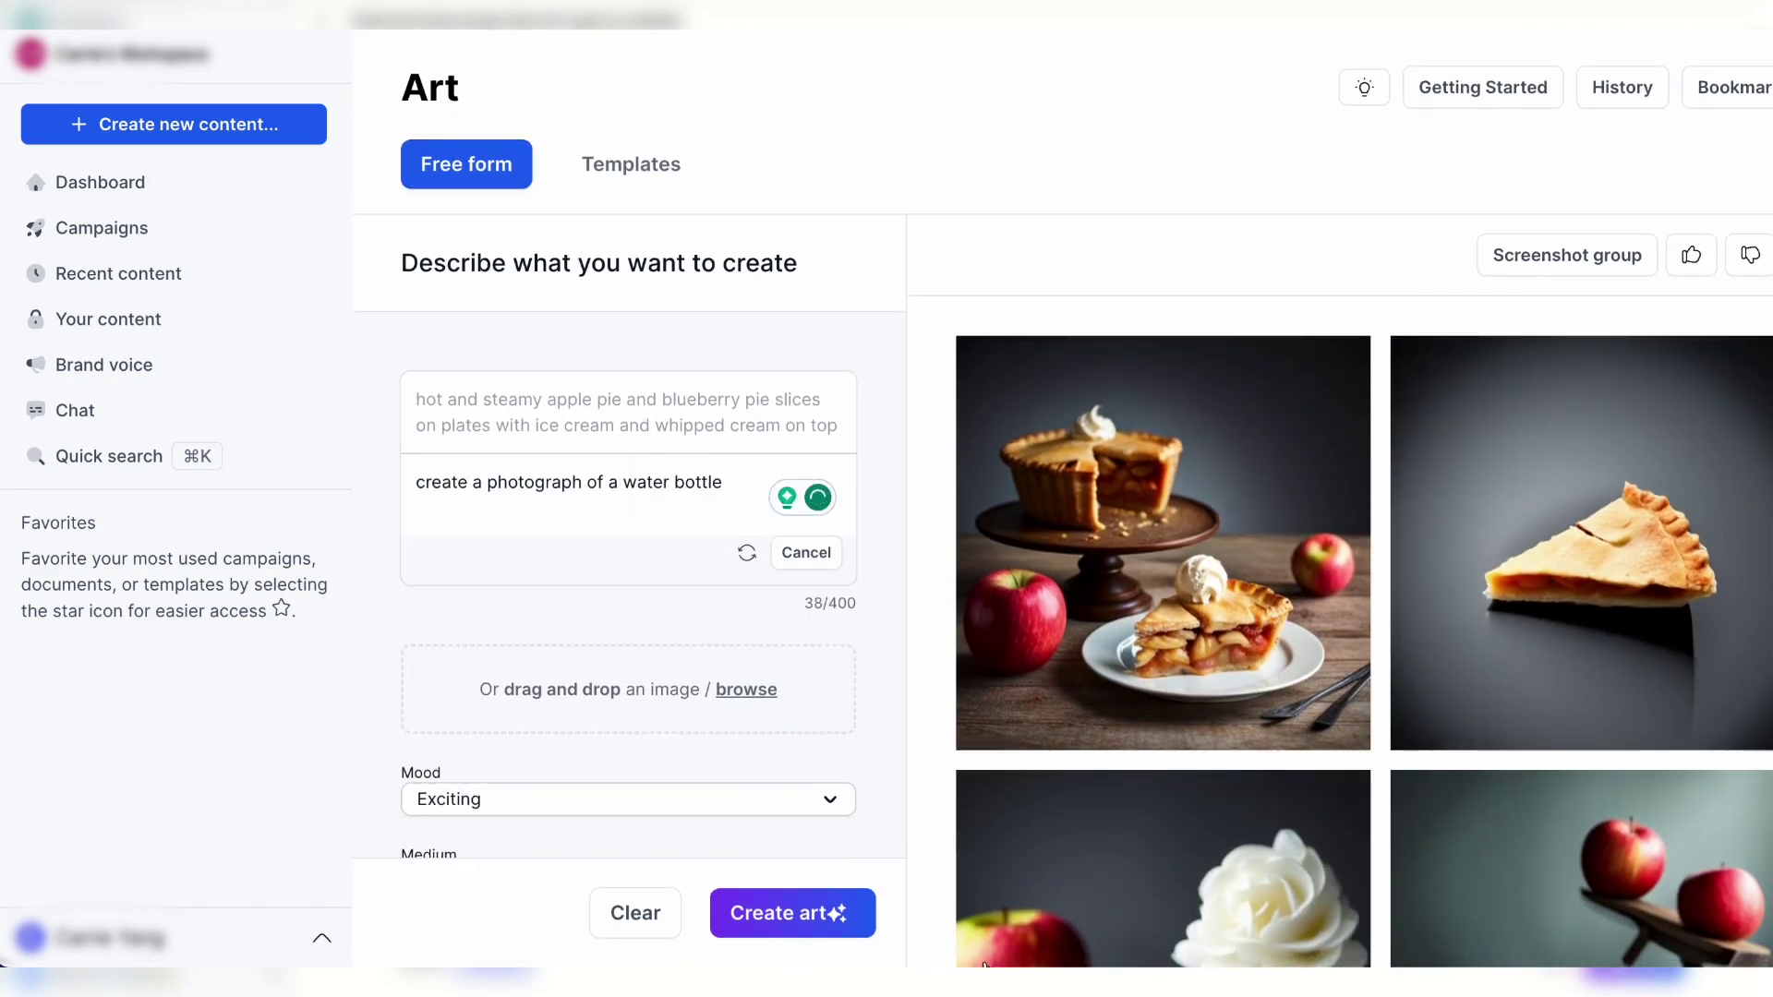
pyautogui.click(801, 891)
pyautogui.scroll(-3, 1397, 667)
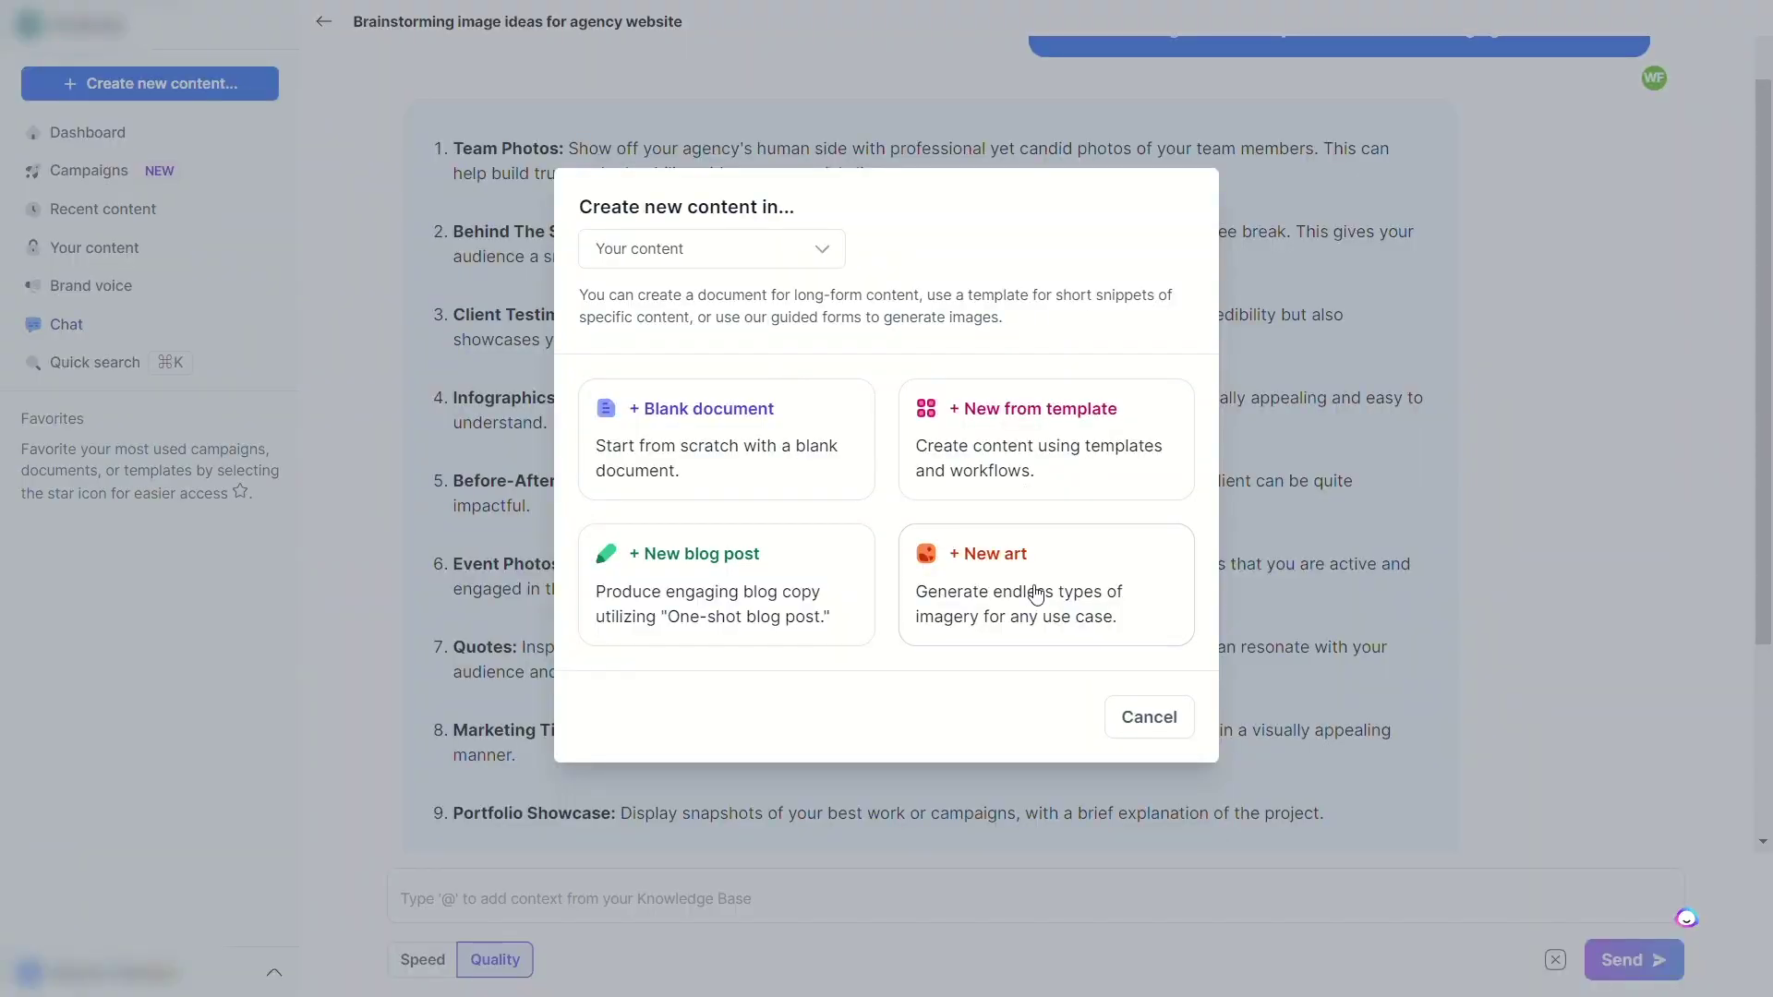
# - Start new art, delete the enhanced prompt and enhance "A group of people at a company outing having a fun time" again
pyautogui.click(1031, 589)
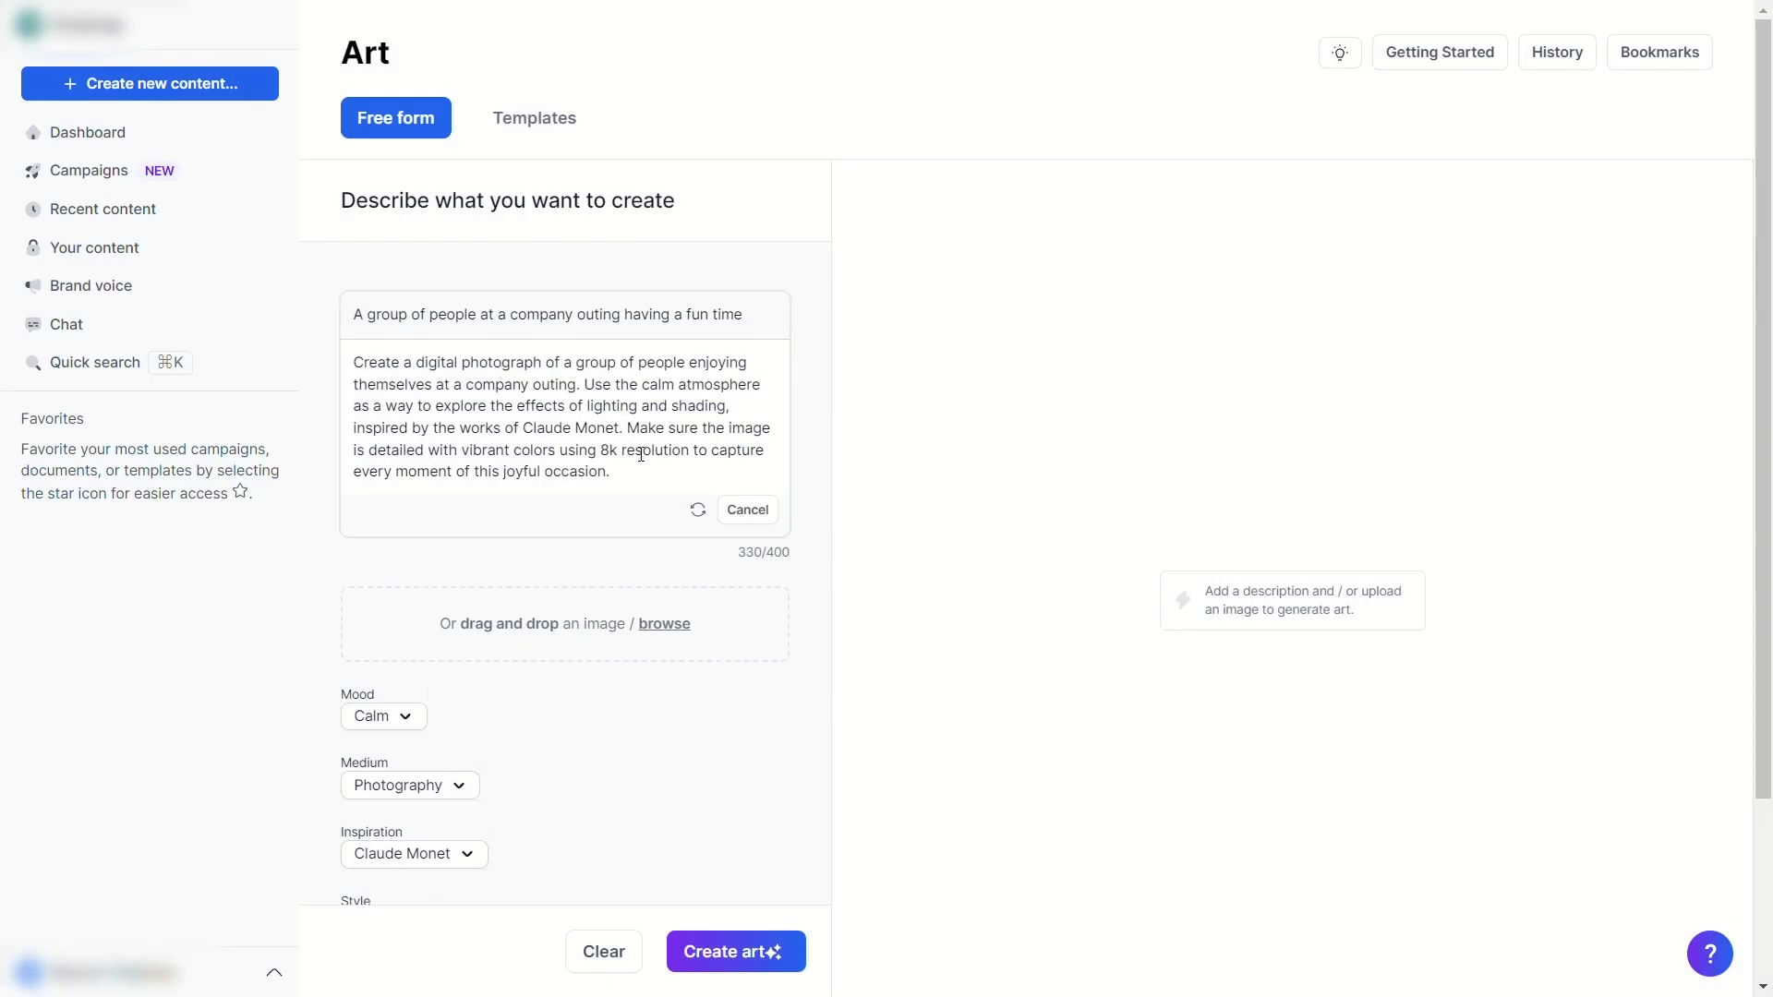
pyautogui.click(635, 453)
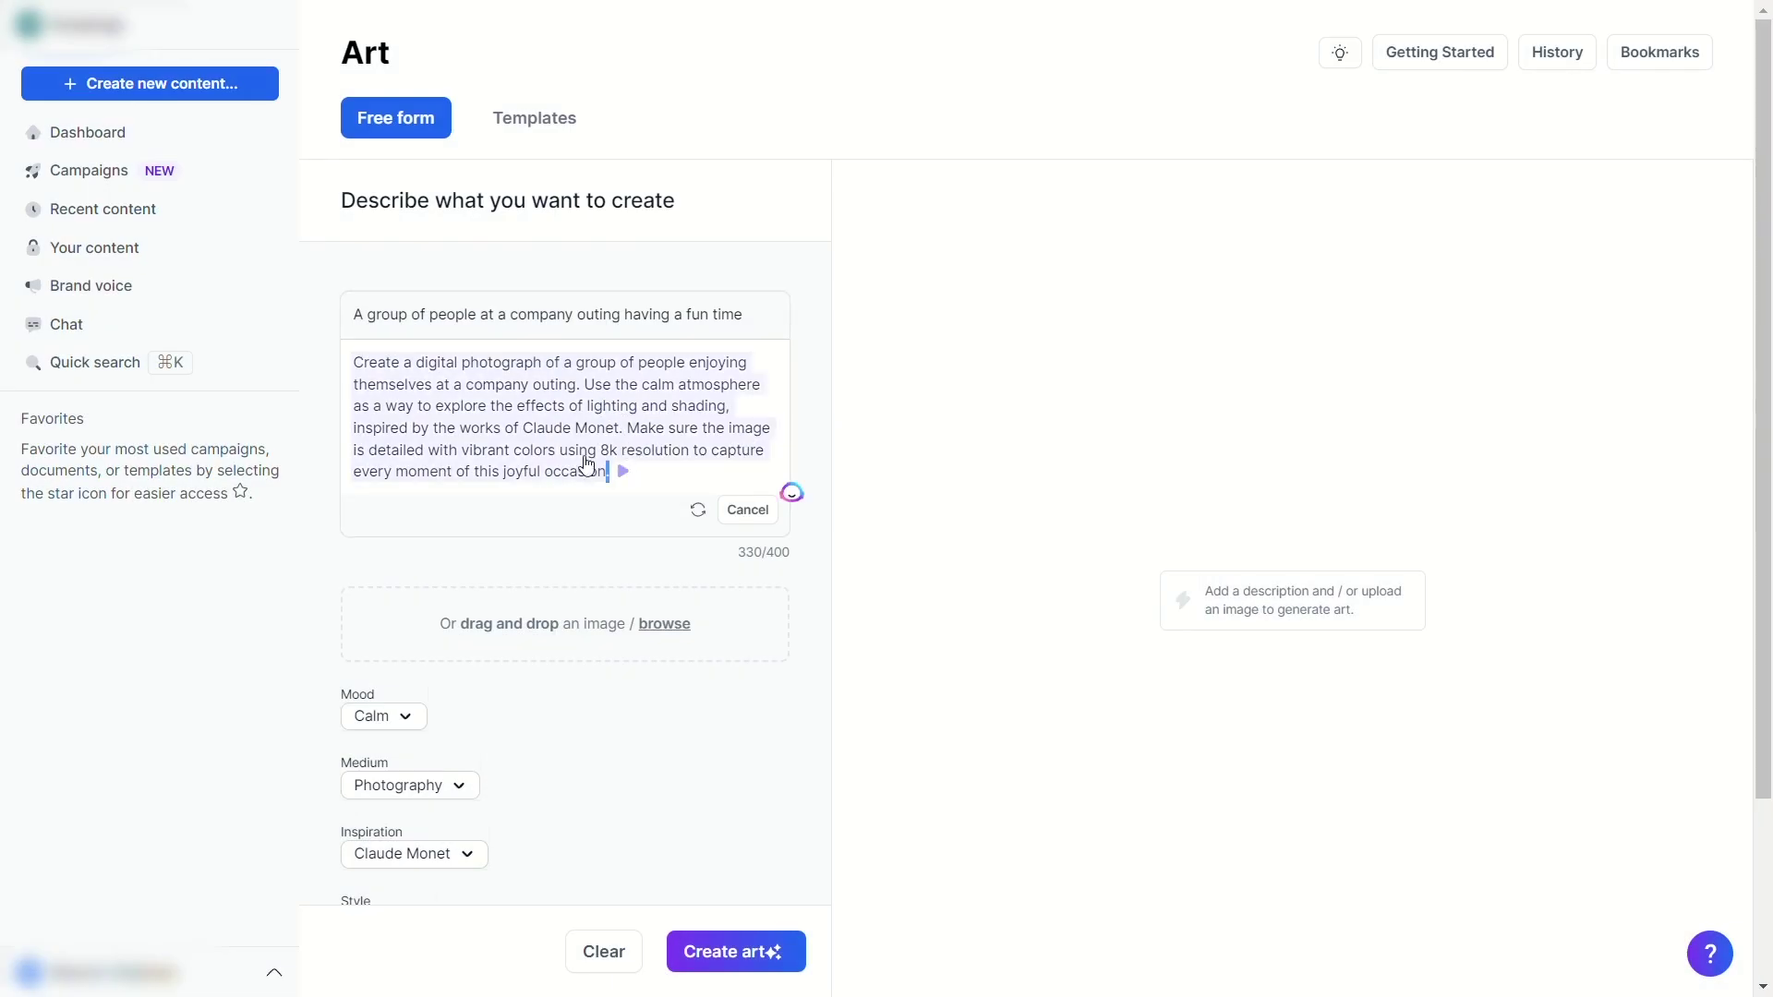
pyautogui.moveTo(596, 468); pyautogui.dragTo(388, 353)
pyautogui.press('BackSpace')
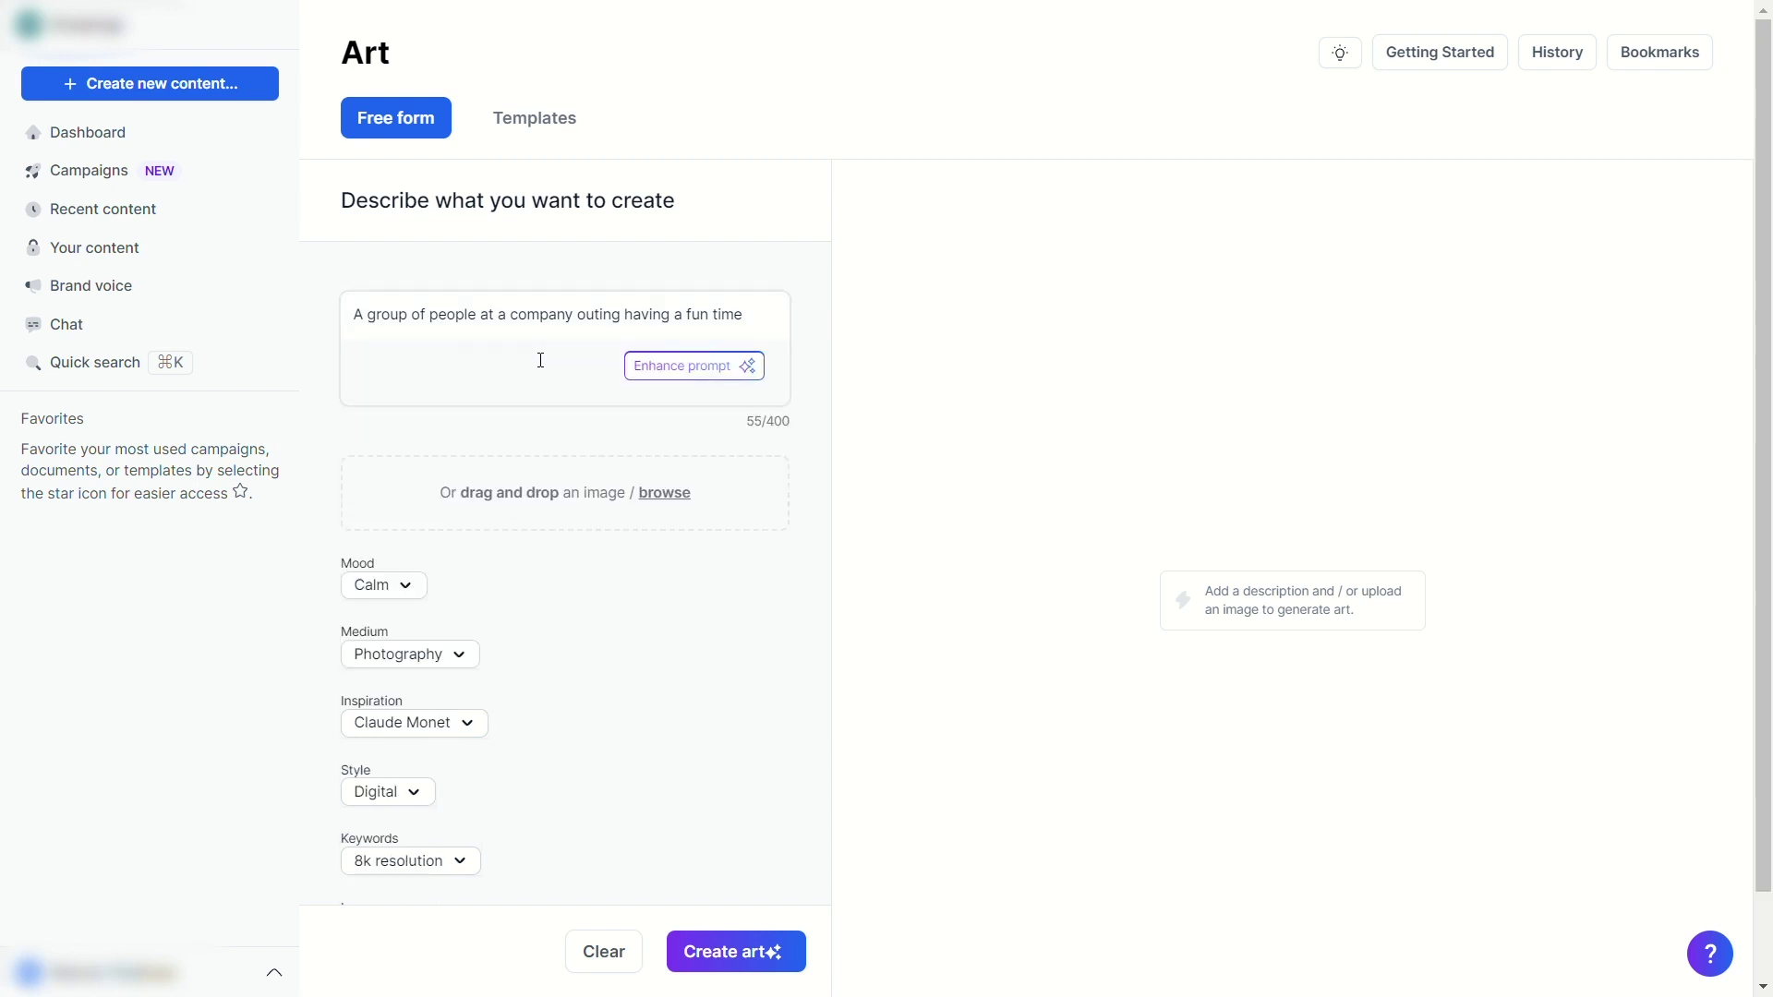
pyautogui.click(670, 377)
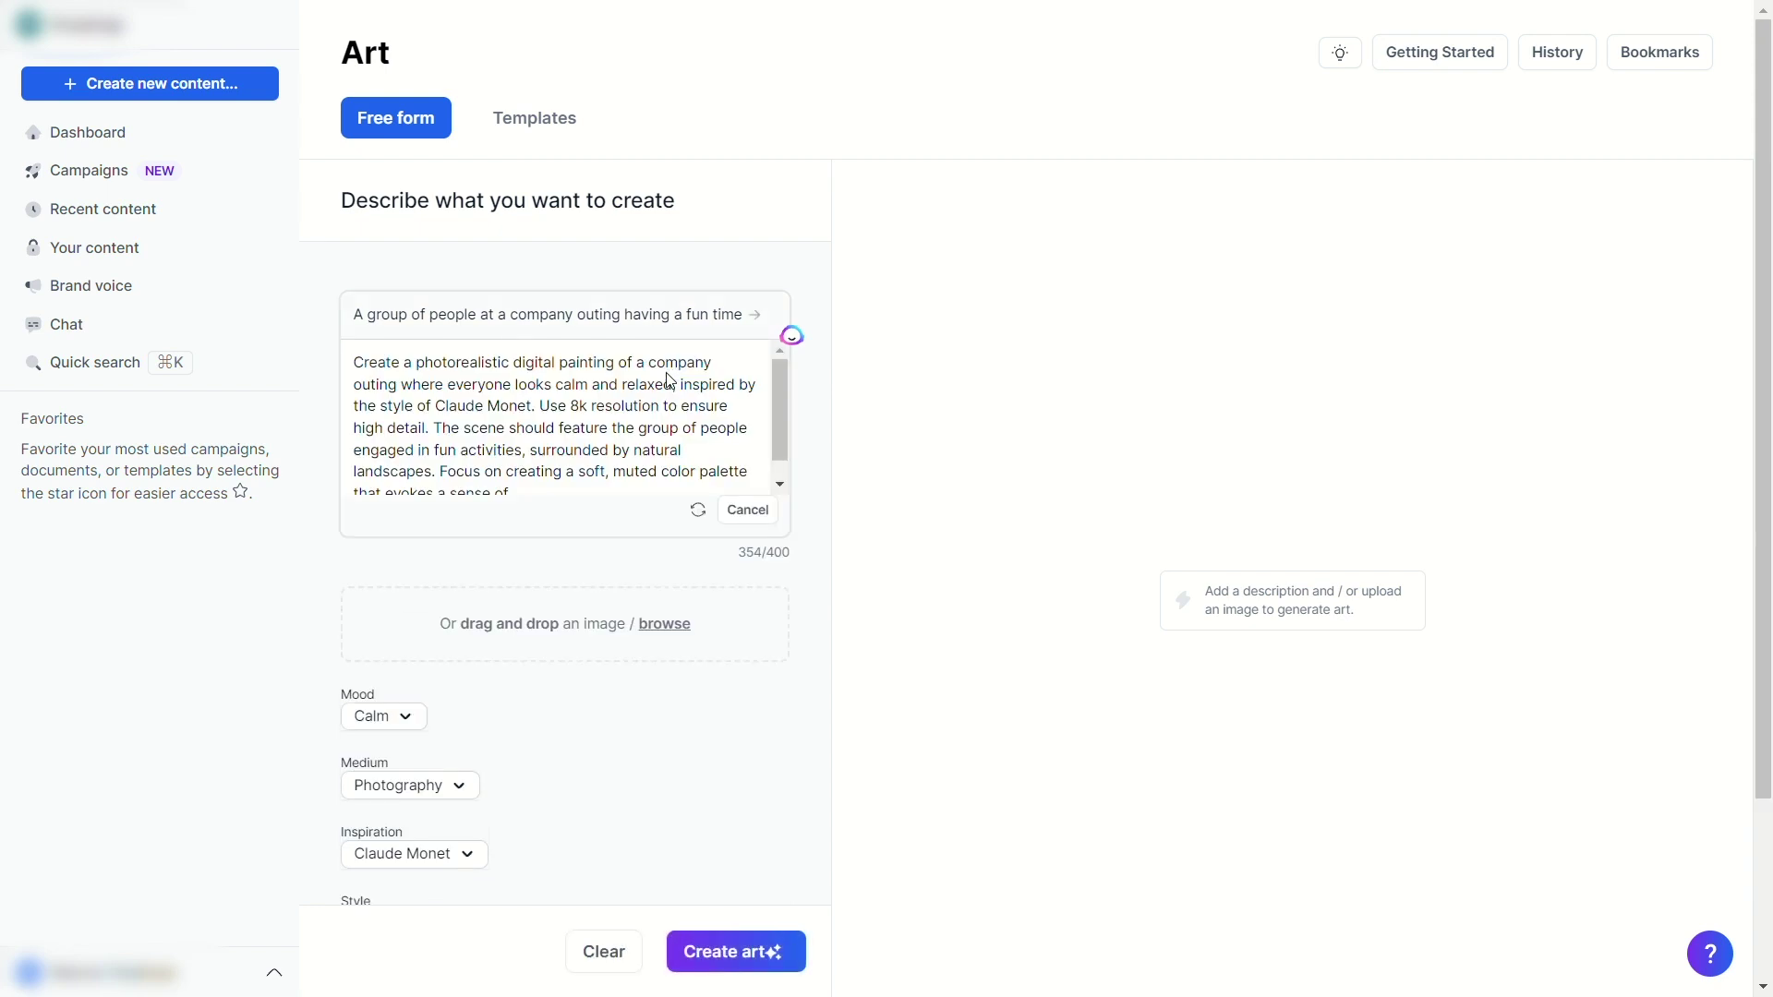
# - Look through the inspiration, style and keyword choices and generate art from the enhanced company outing prompt
pyautogui.scroll(-1, 664, 388)
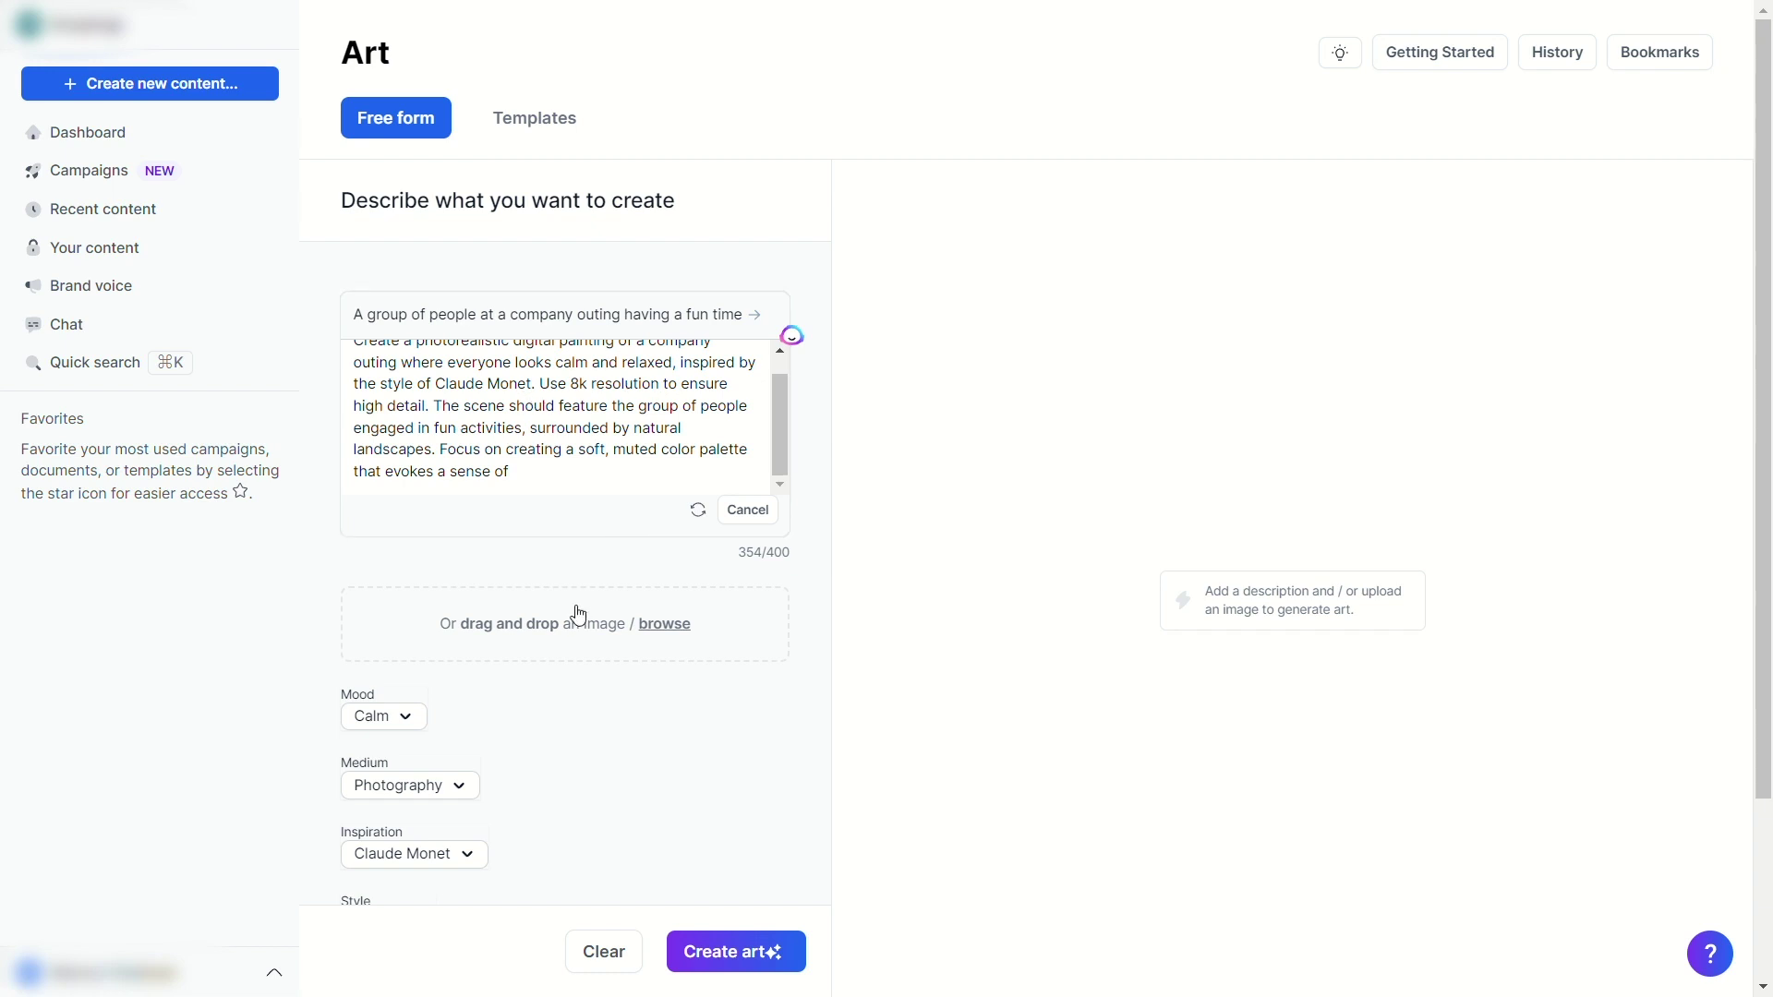
pyautogui.scroll(-1, 549, 653)
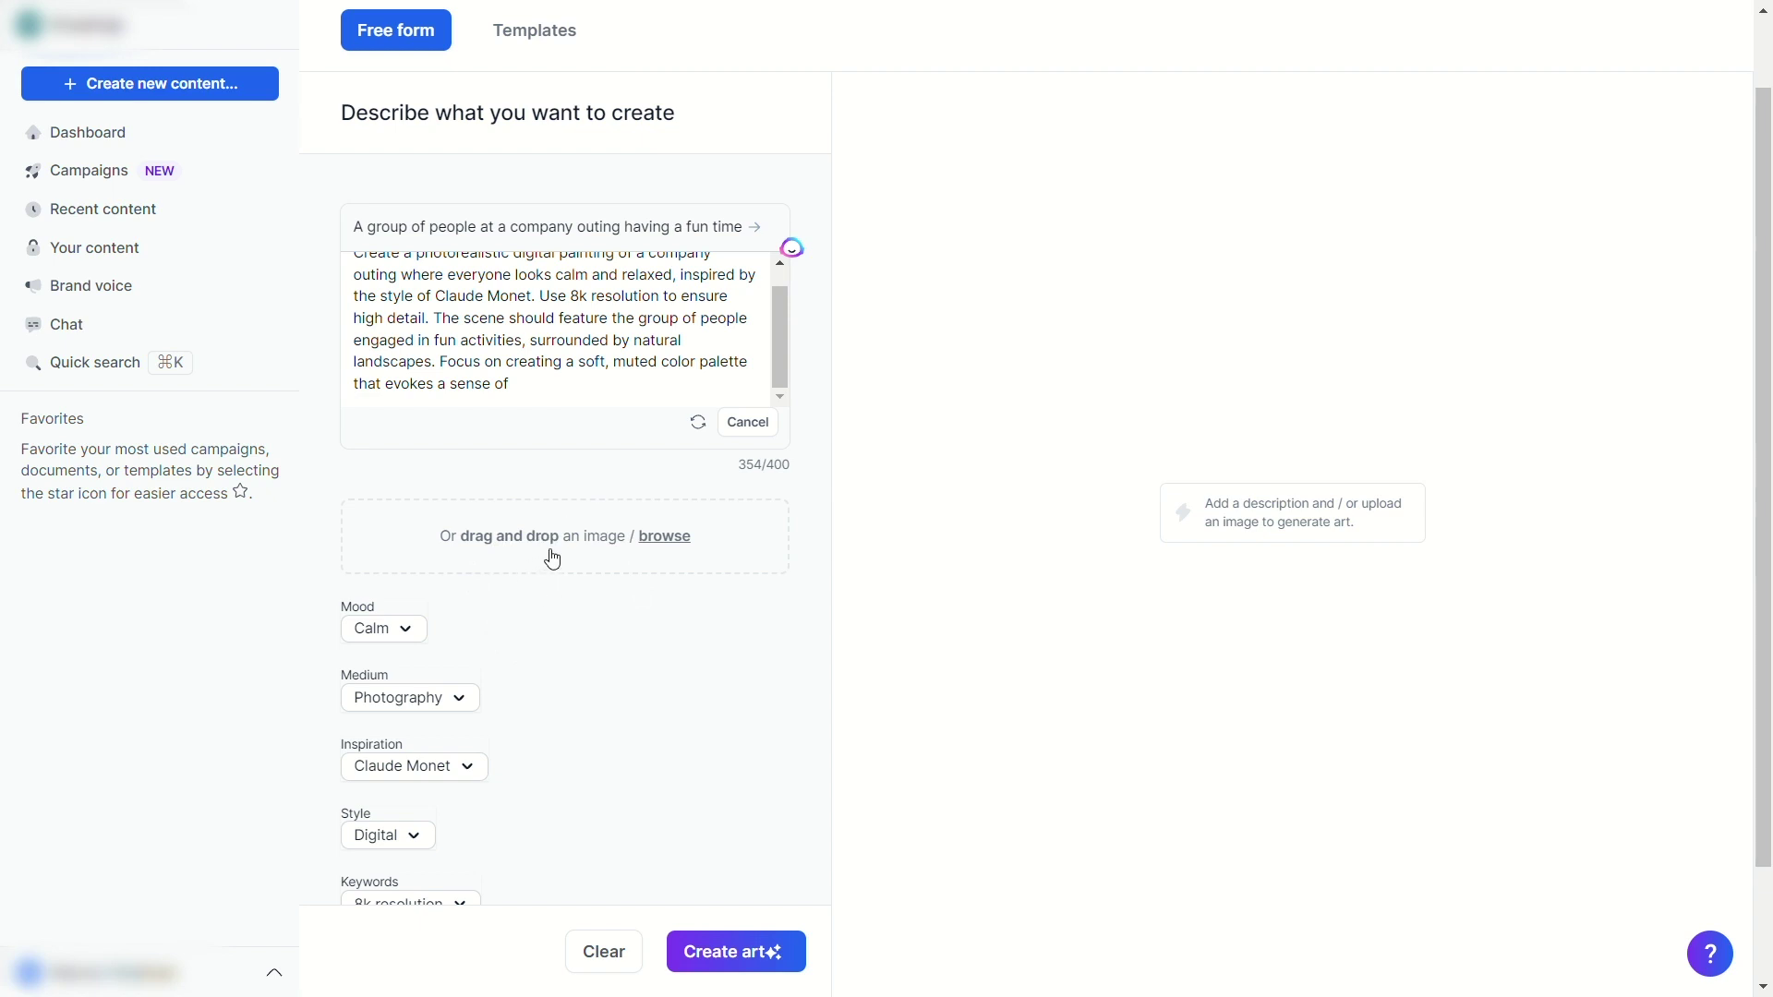
pyautogui.scroll(-1, 552, 558)
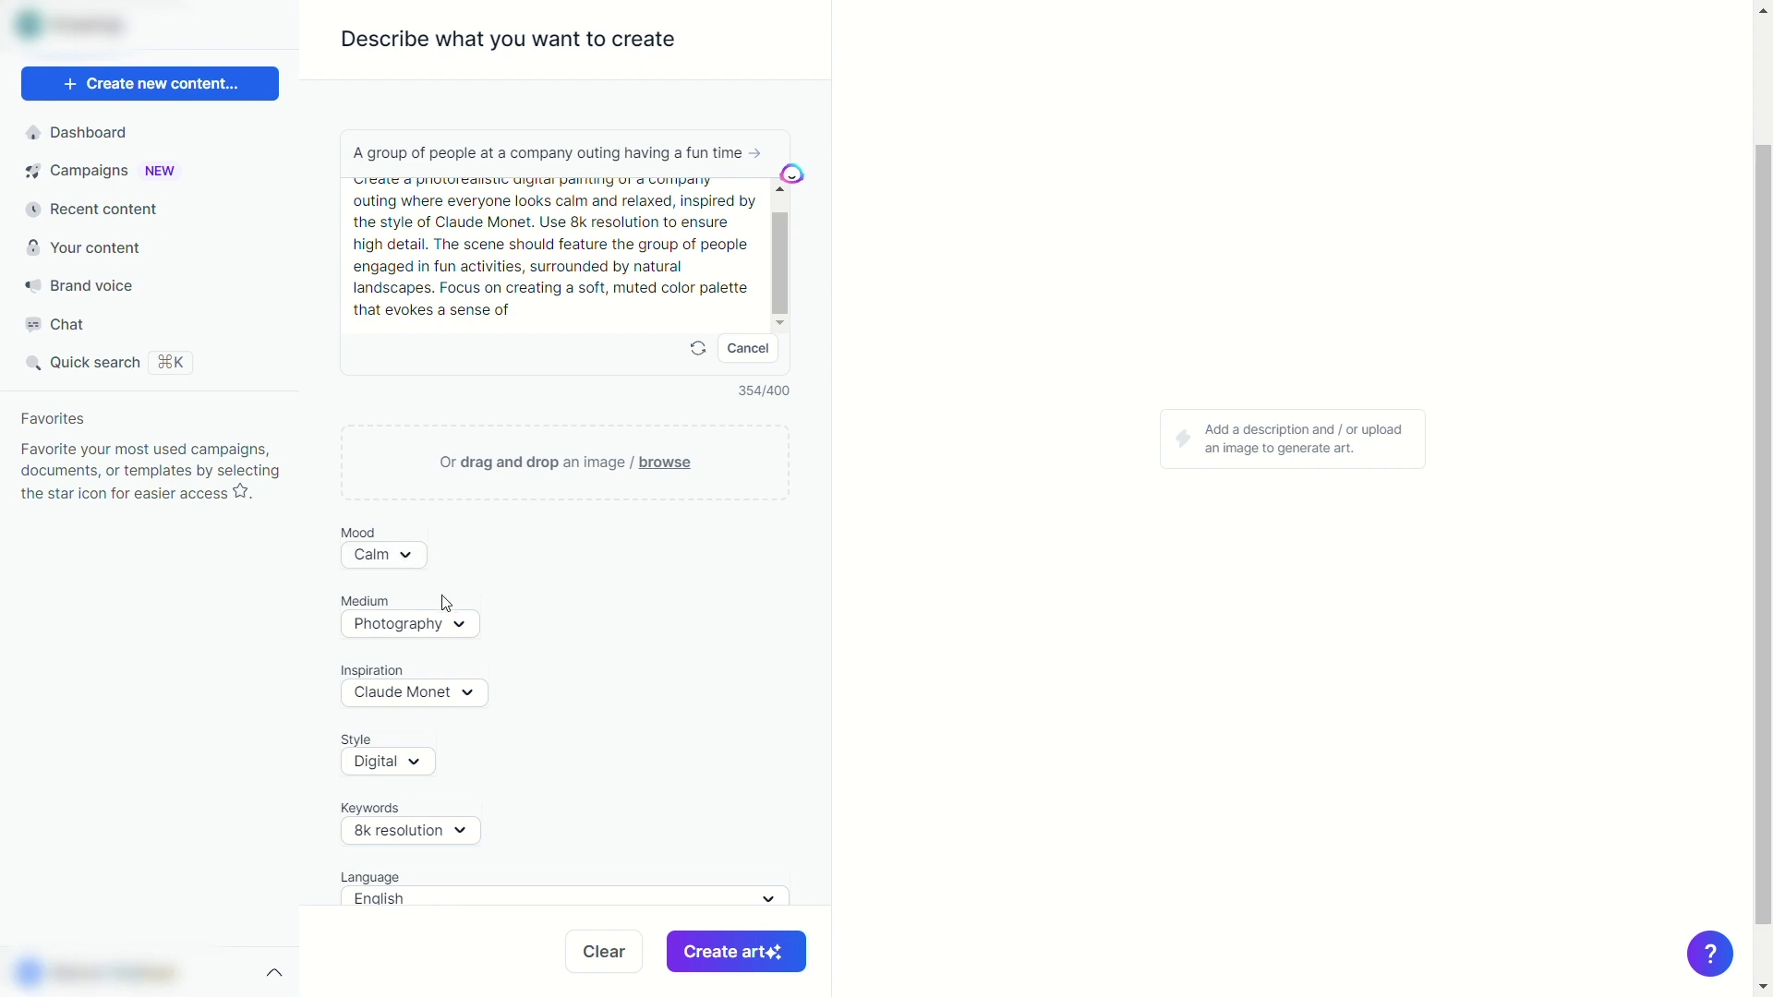
pyautogui.scroll(-1, 442, 601)
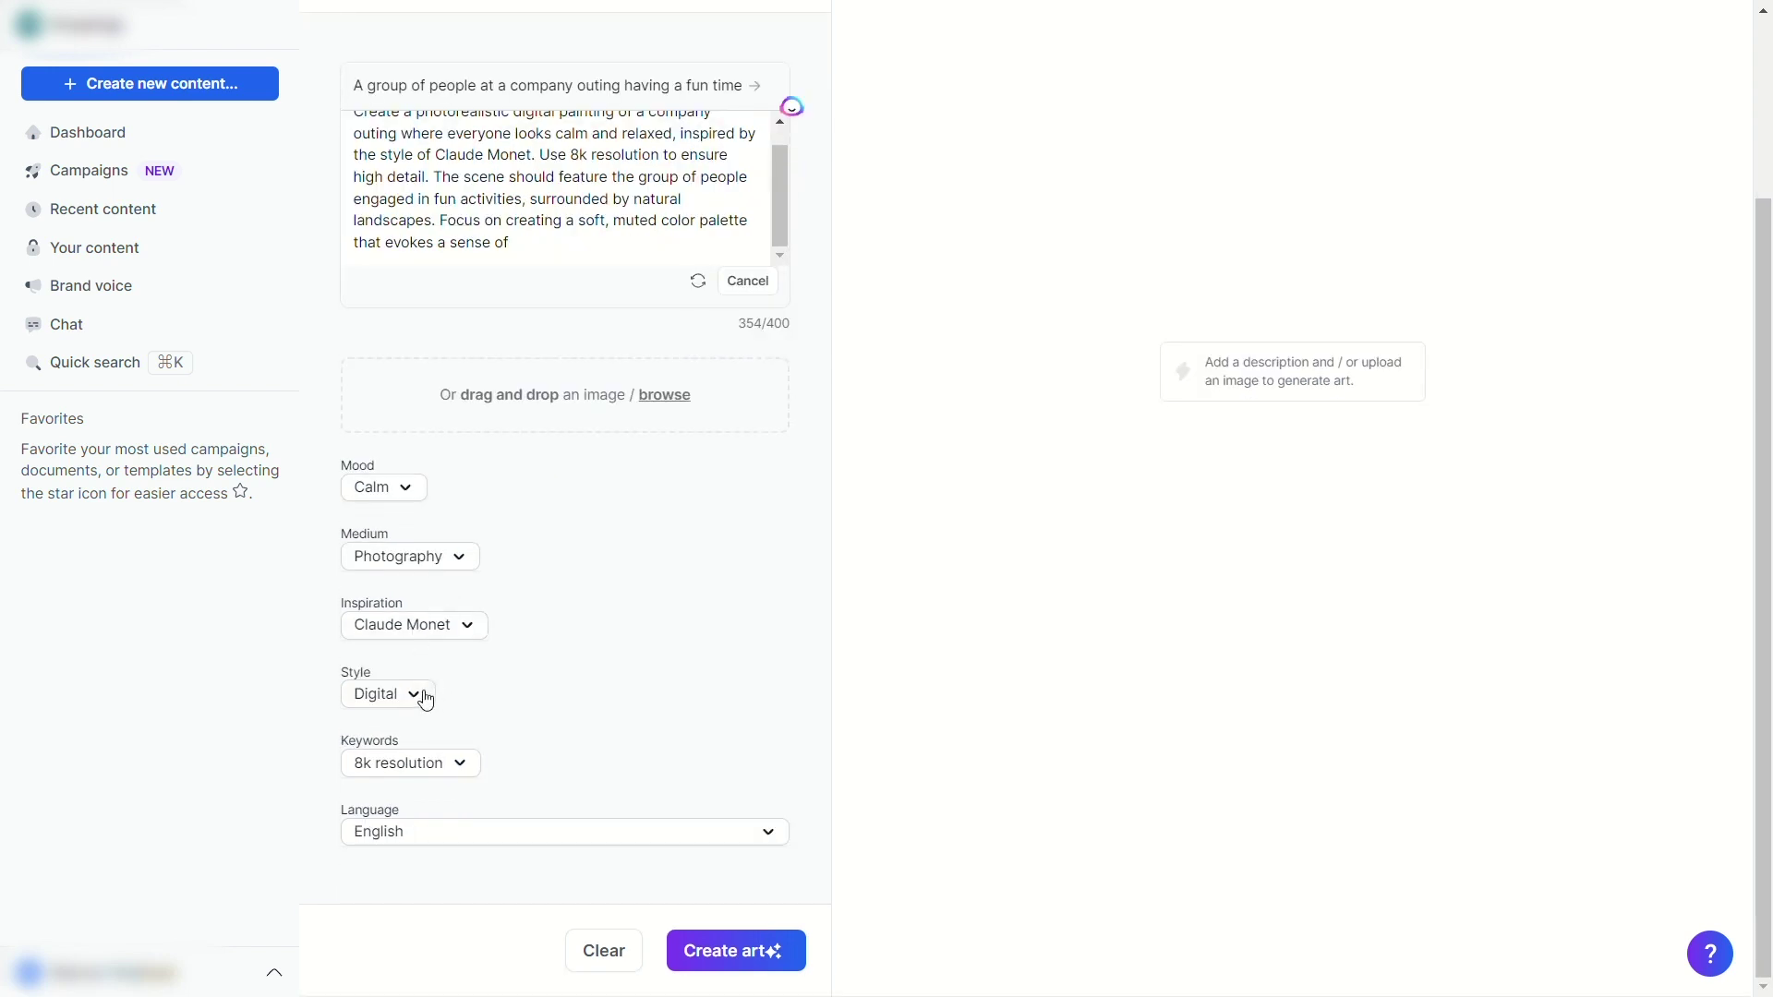
pyautogui.click(455, 624)
pyautogui.click(584, 680)
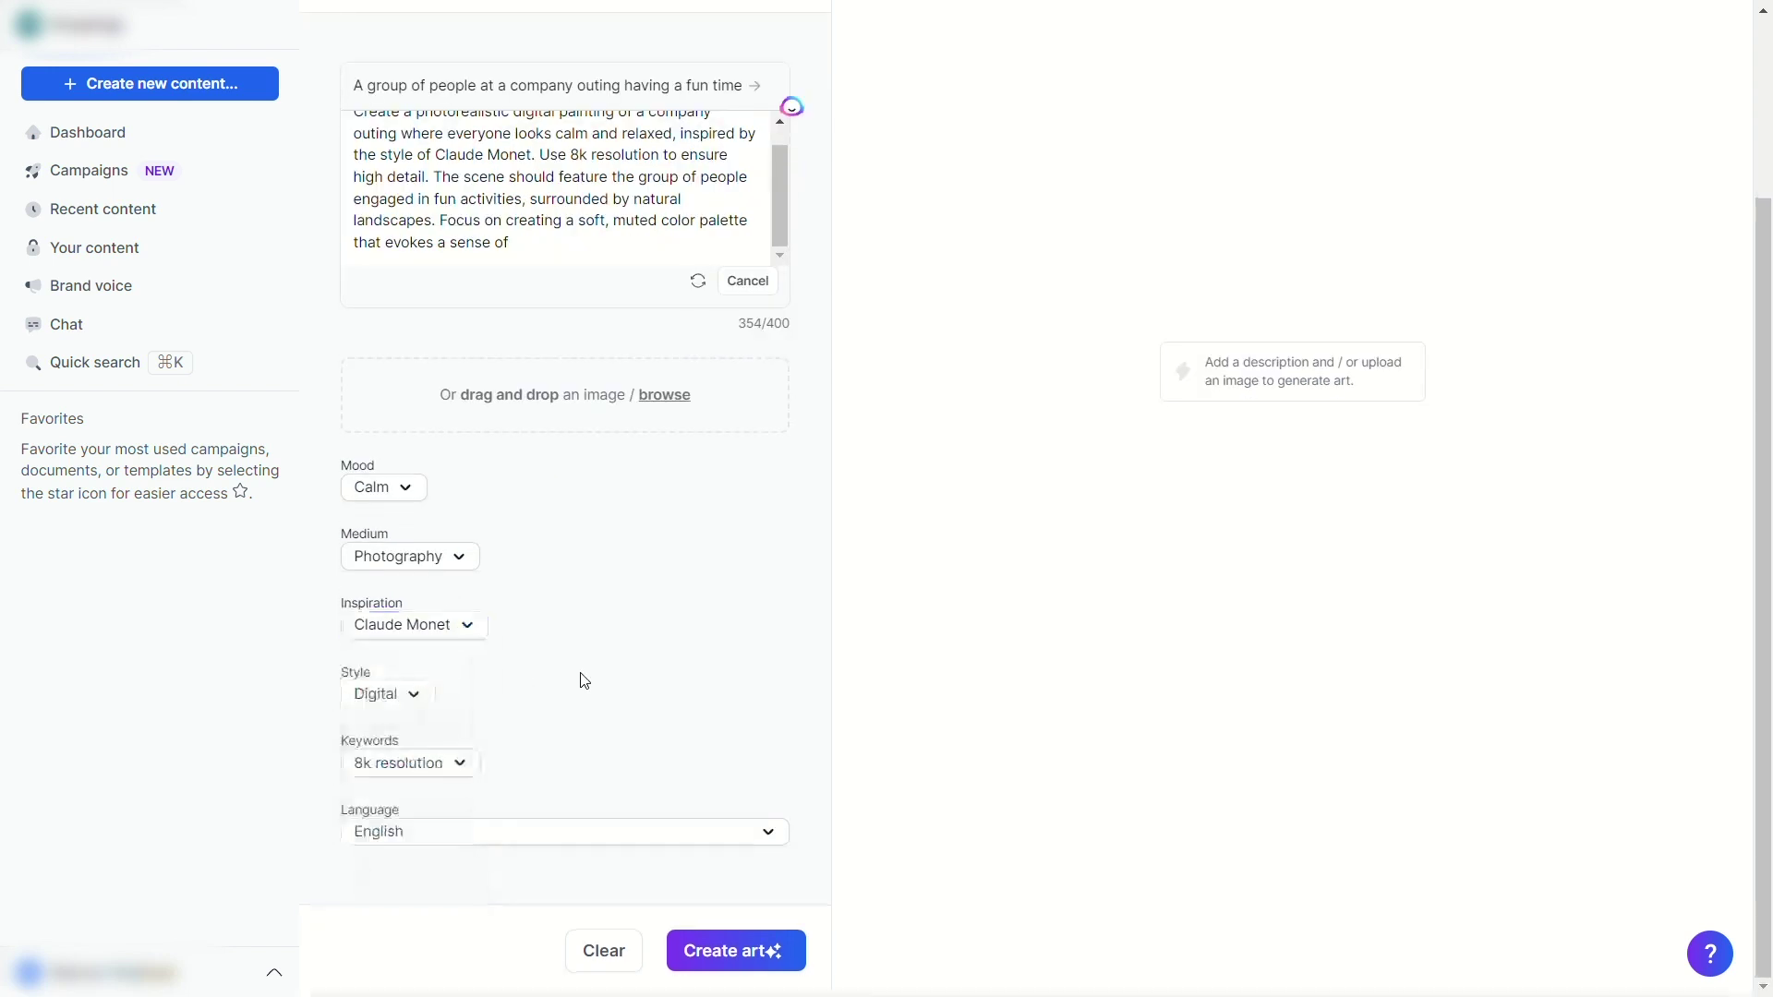
pyautogui.click(400, 693)
pyautogui.click(563, 768)
pyautogui.click(461, 765)
pyautogui.scroll(-2, 455, 863)
pyautogui.click(633, 697)
pyautogui.click(745, 949)
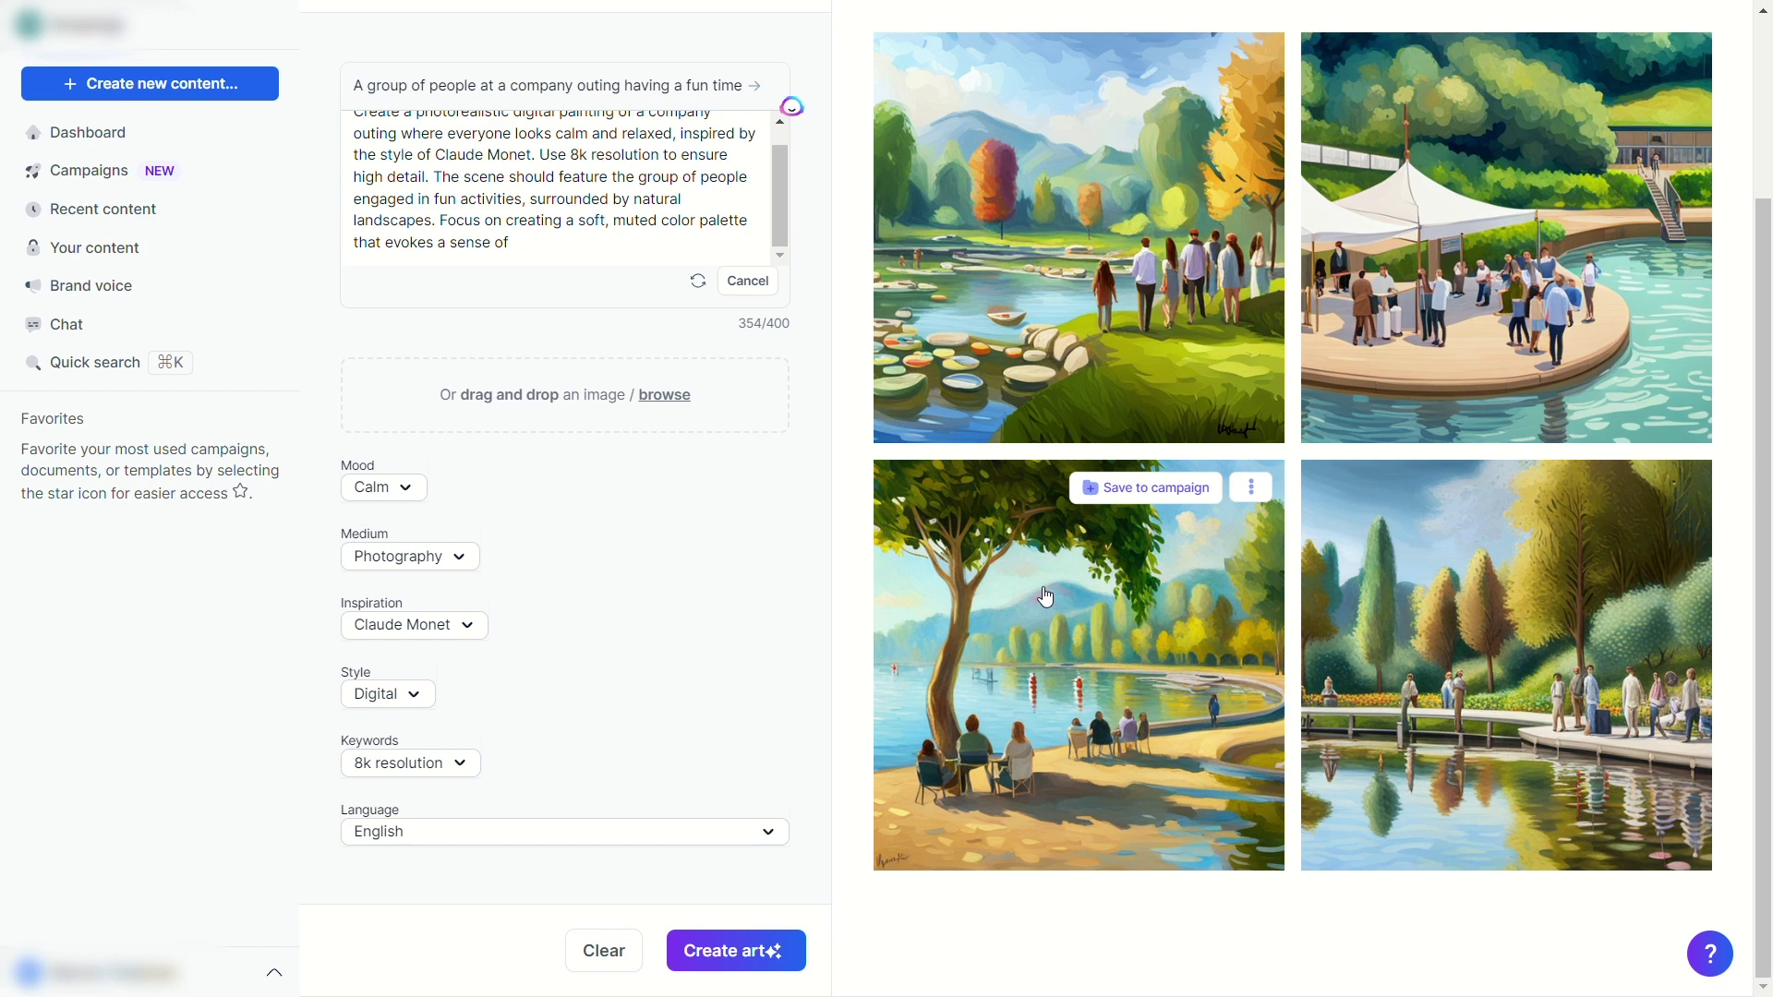
pyautogui.scroll(3, 819, 391)
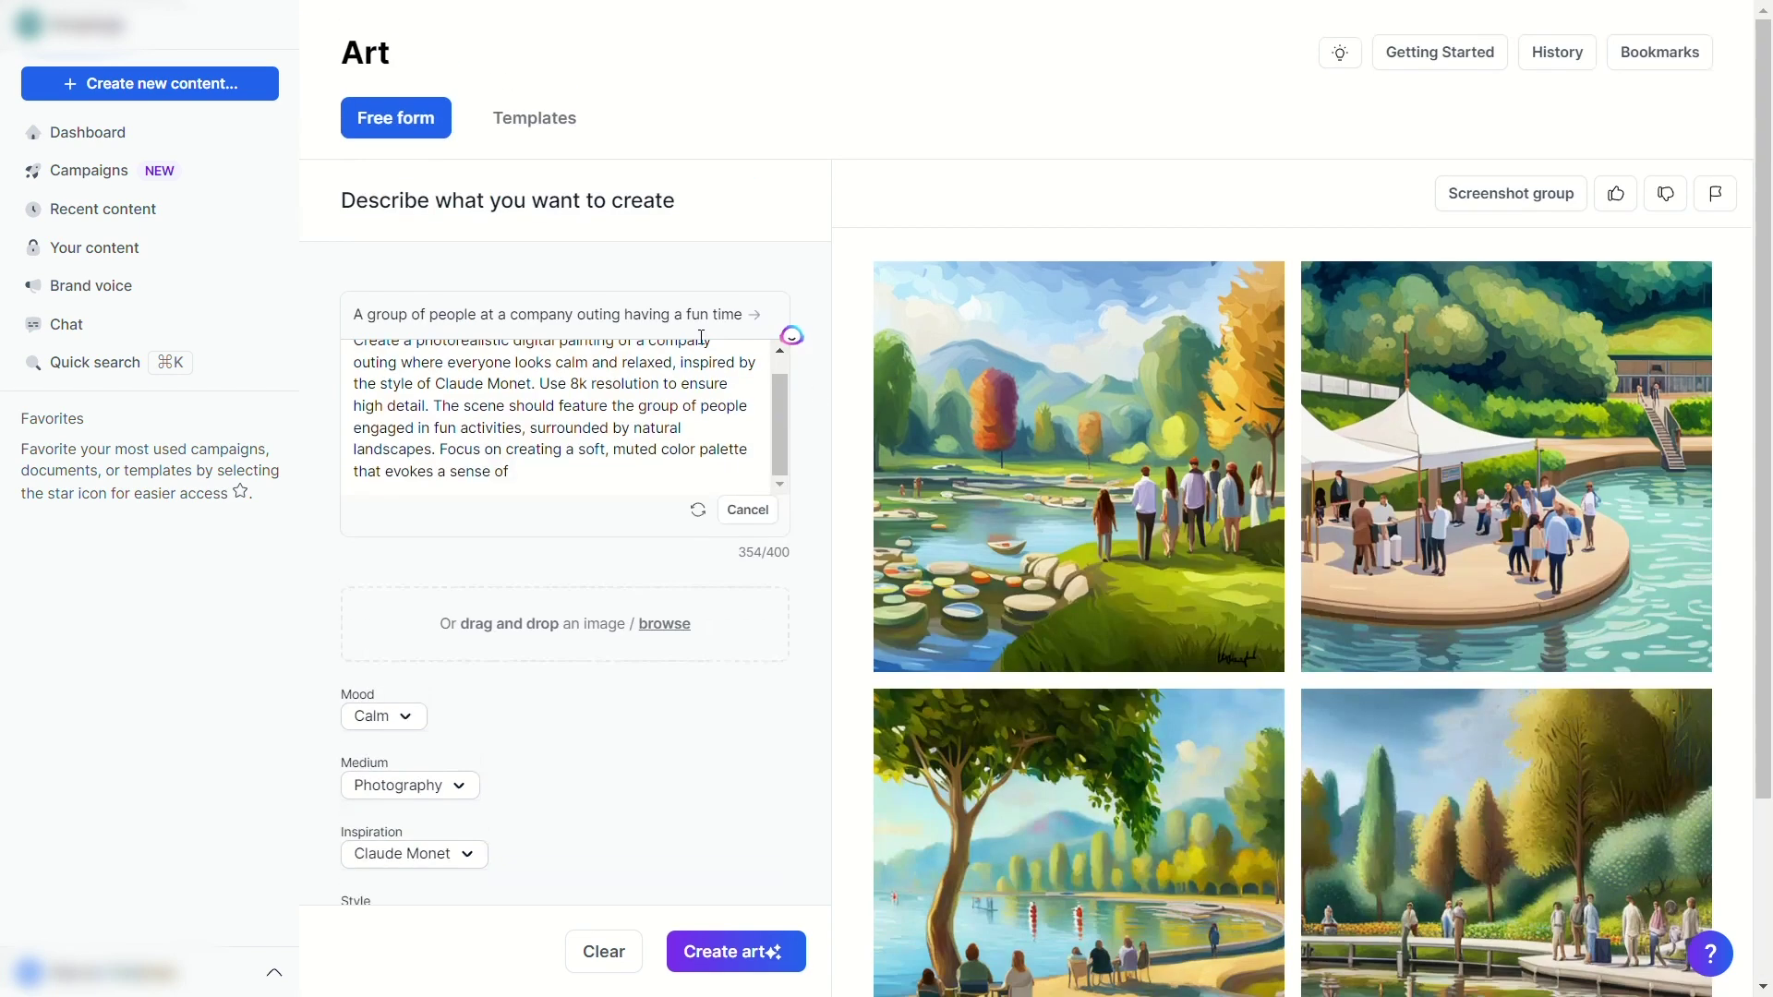
# - Open the Realistic person art template and create art of "a group of people laughing at a desk at work"
pyautogui.click(554, 138)
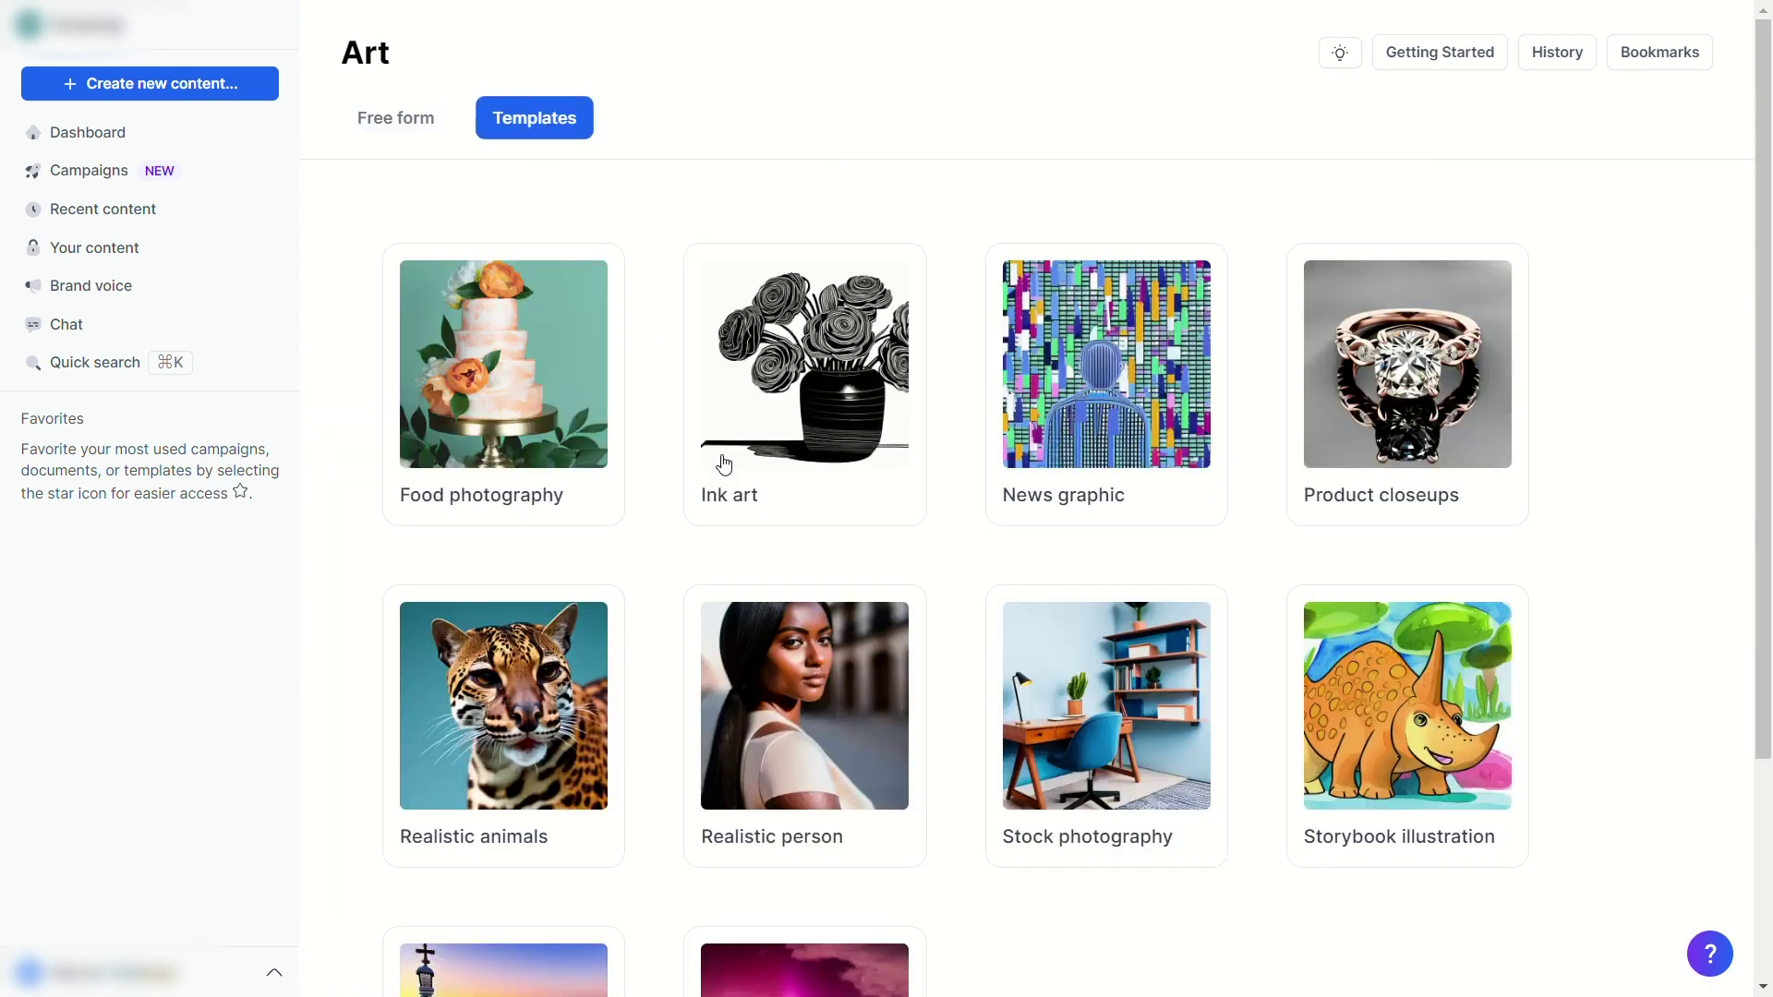
pyautogui.scroll(-3, 859, 625)
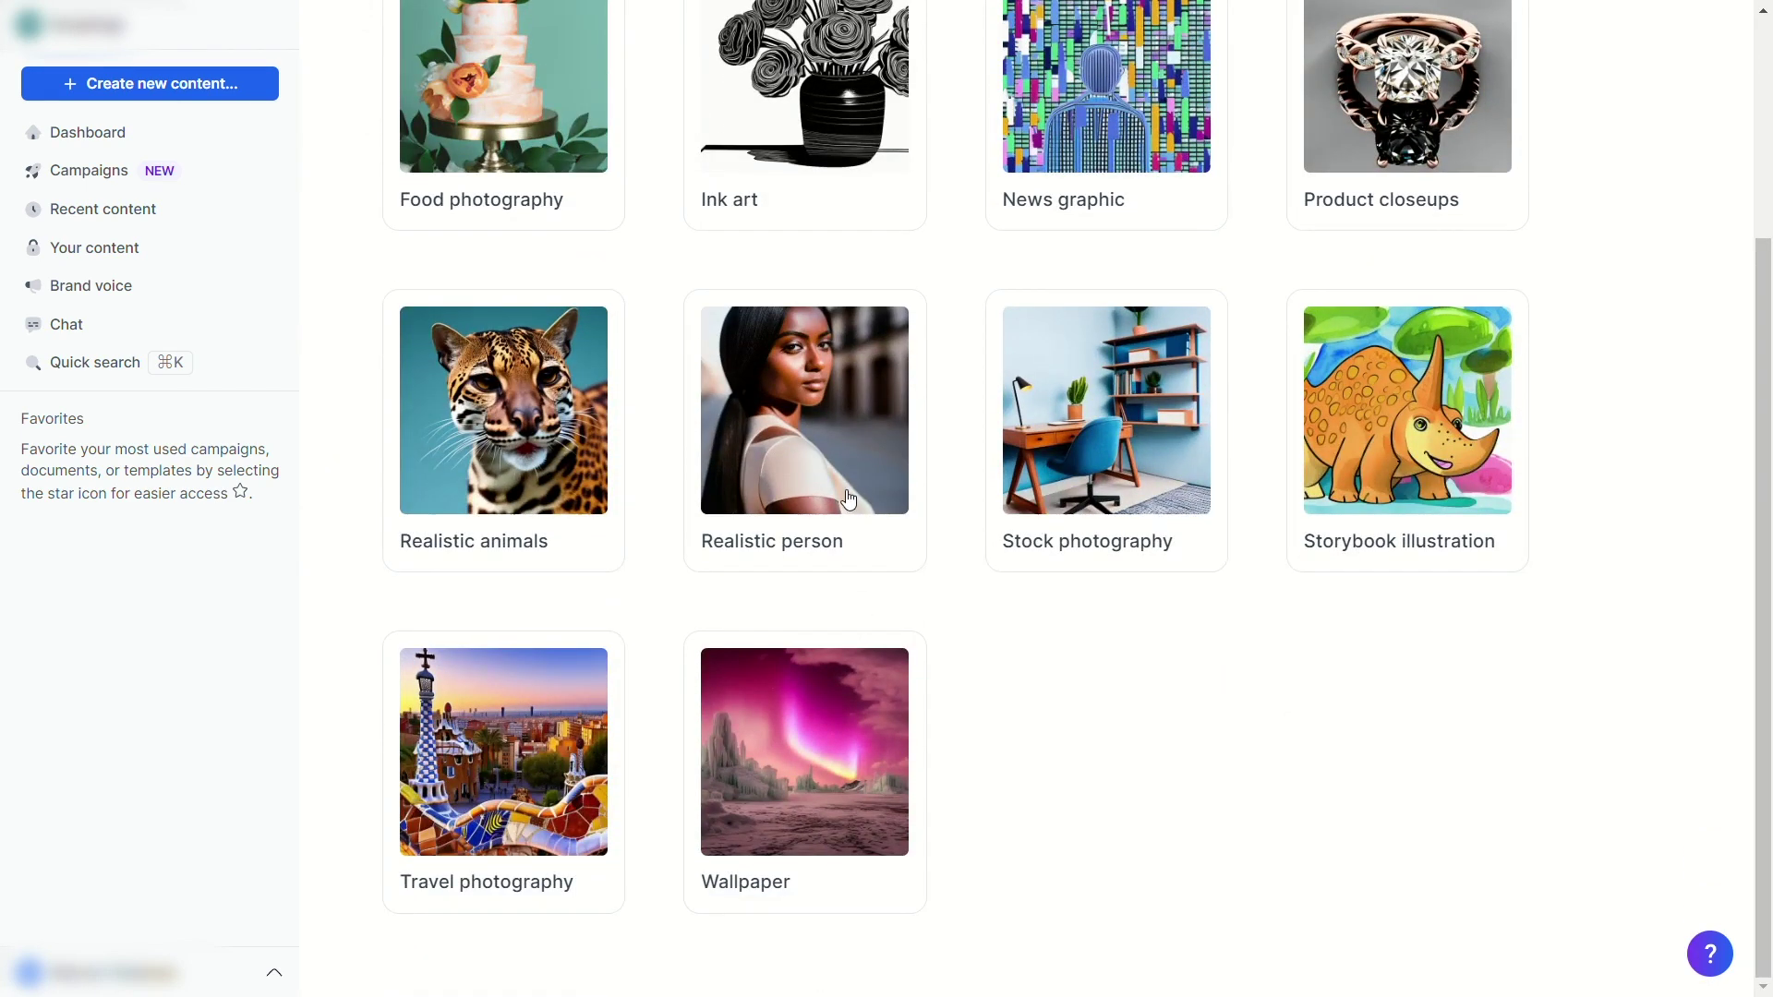
pyautogui.click(848, 500)
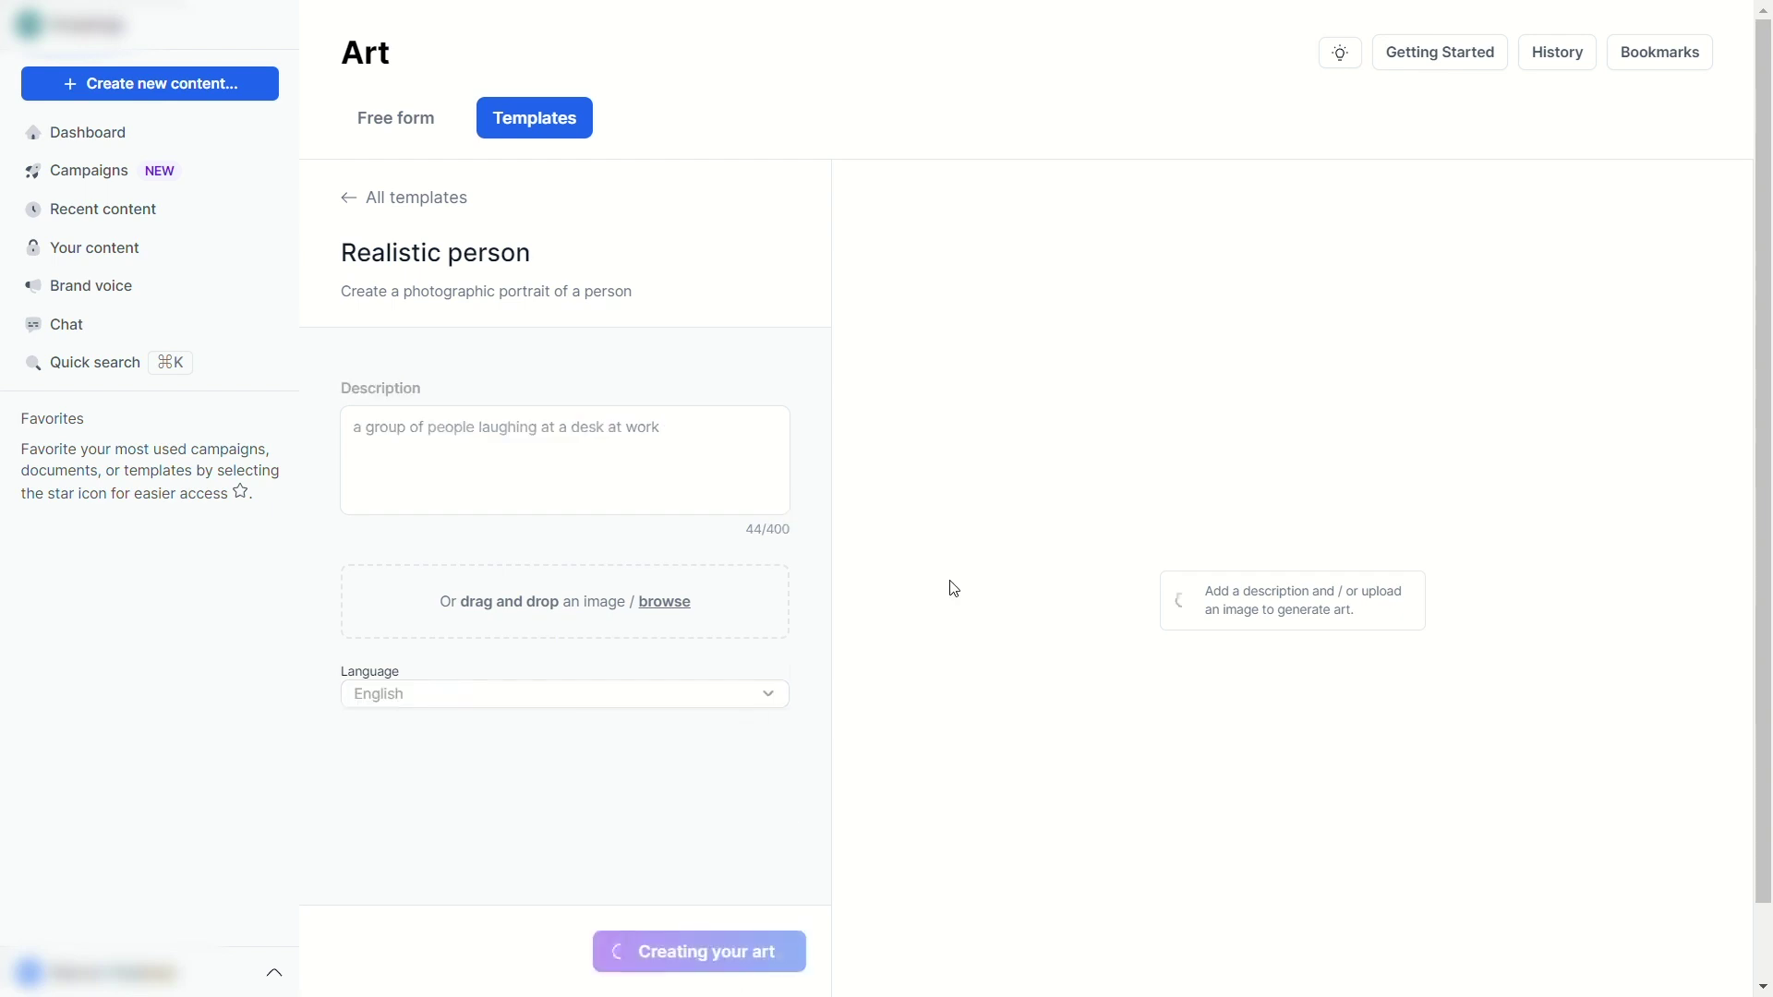
pyautogui.scroll(-2, 1016, 555)
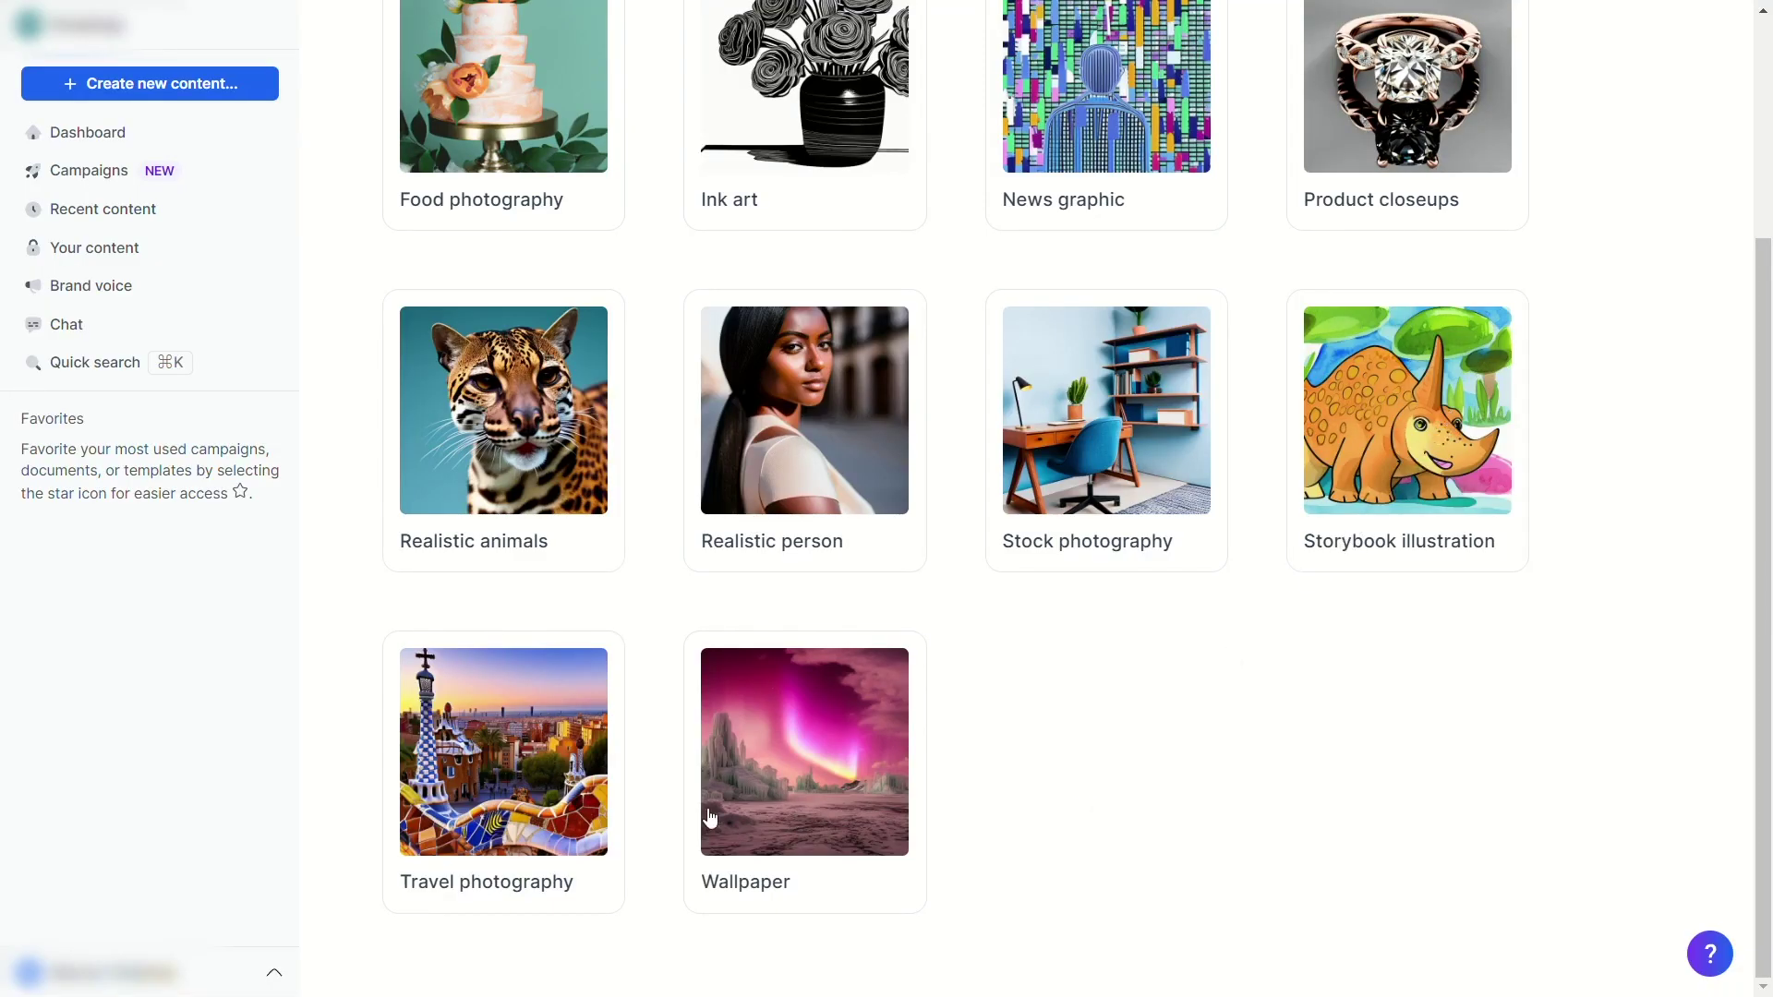
# - Open the Wallpaper art template, describe the scene as "a beautiful sunset" and request the art twice
pyautogui.click(817, 814)
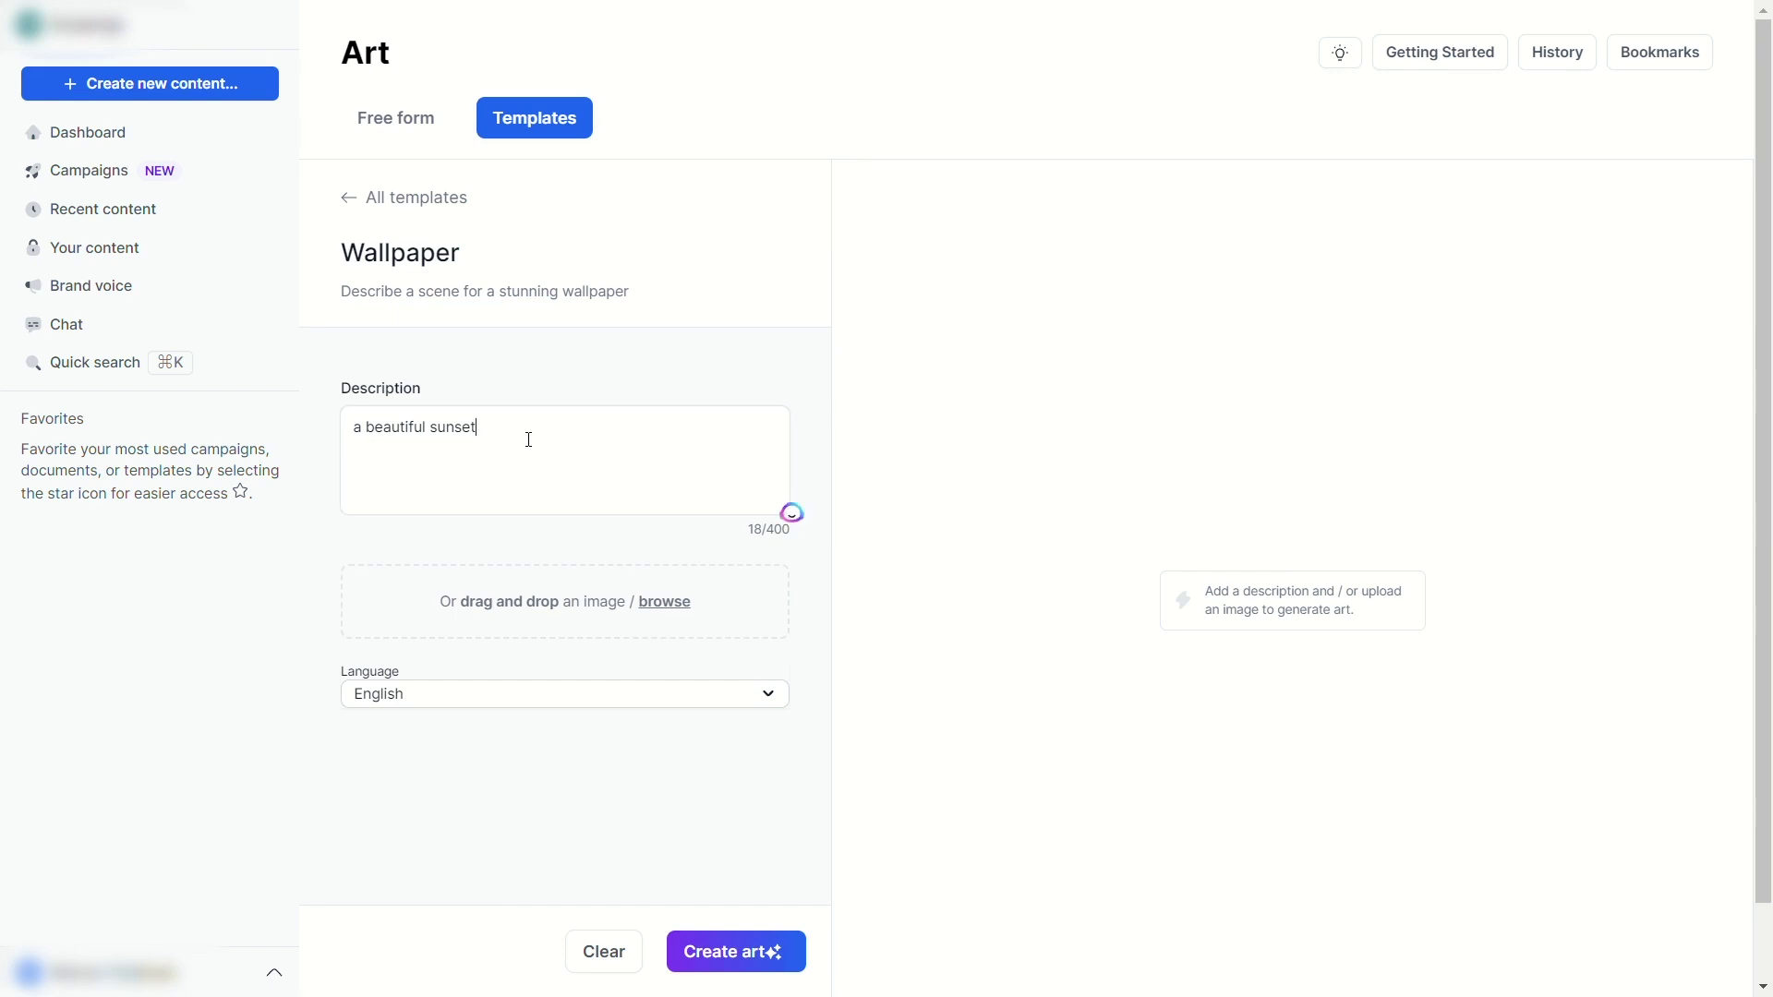
pyautogui.click(761, 932)
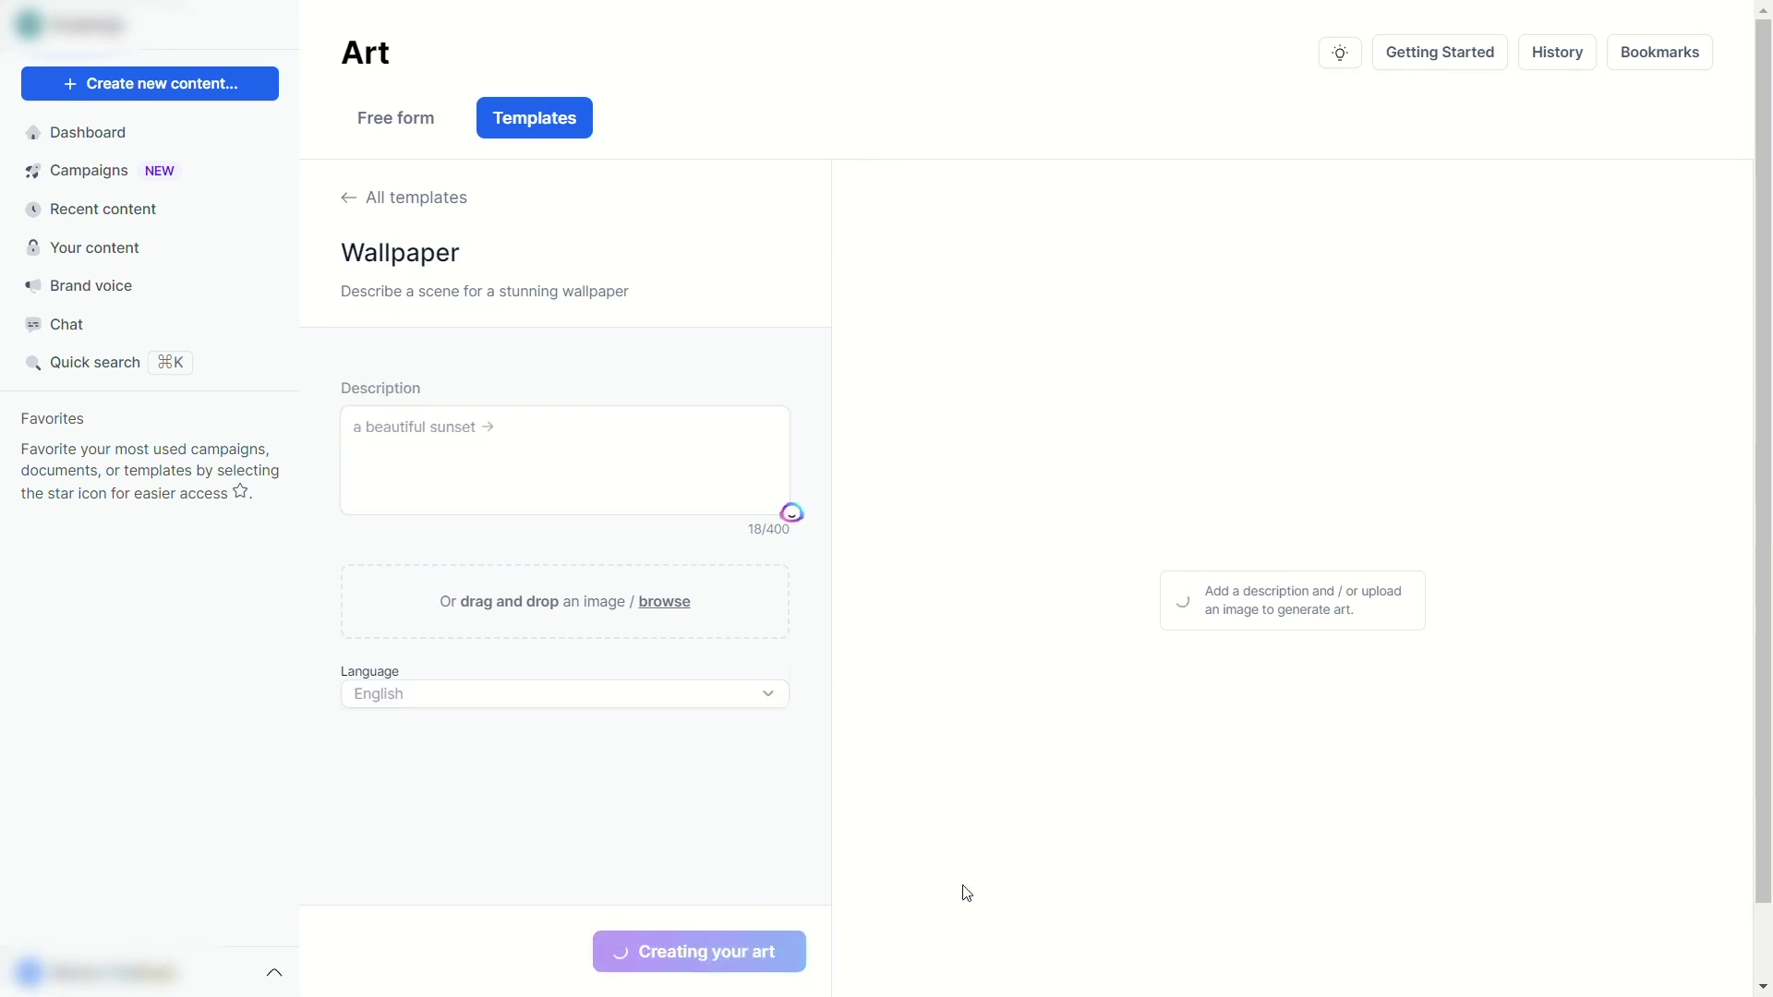
pyautogui.scroll(-1, 875, 825)
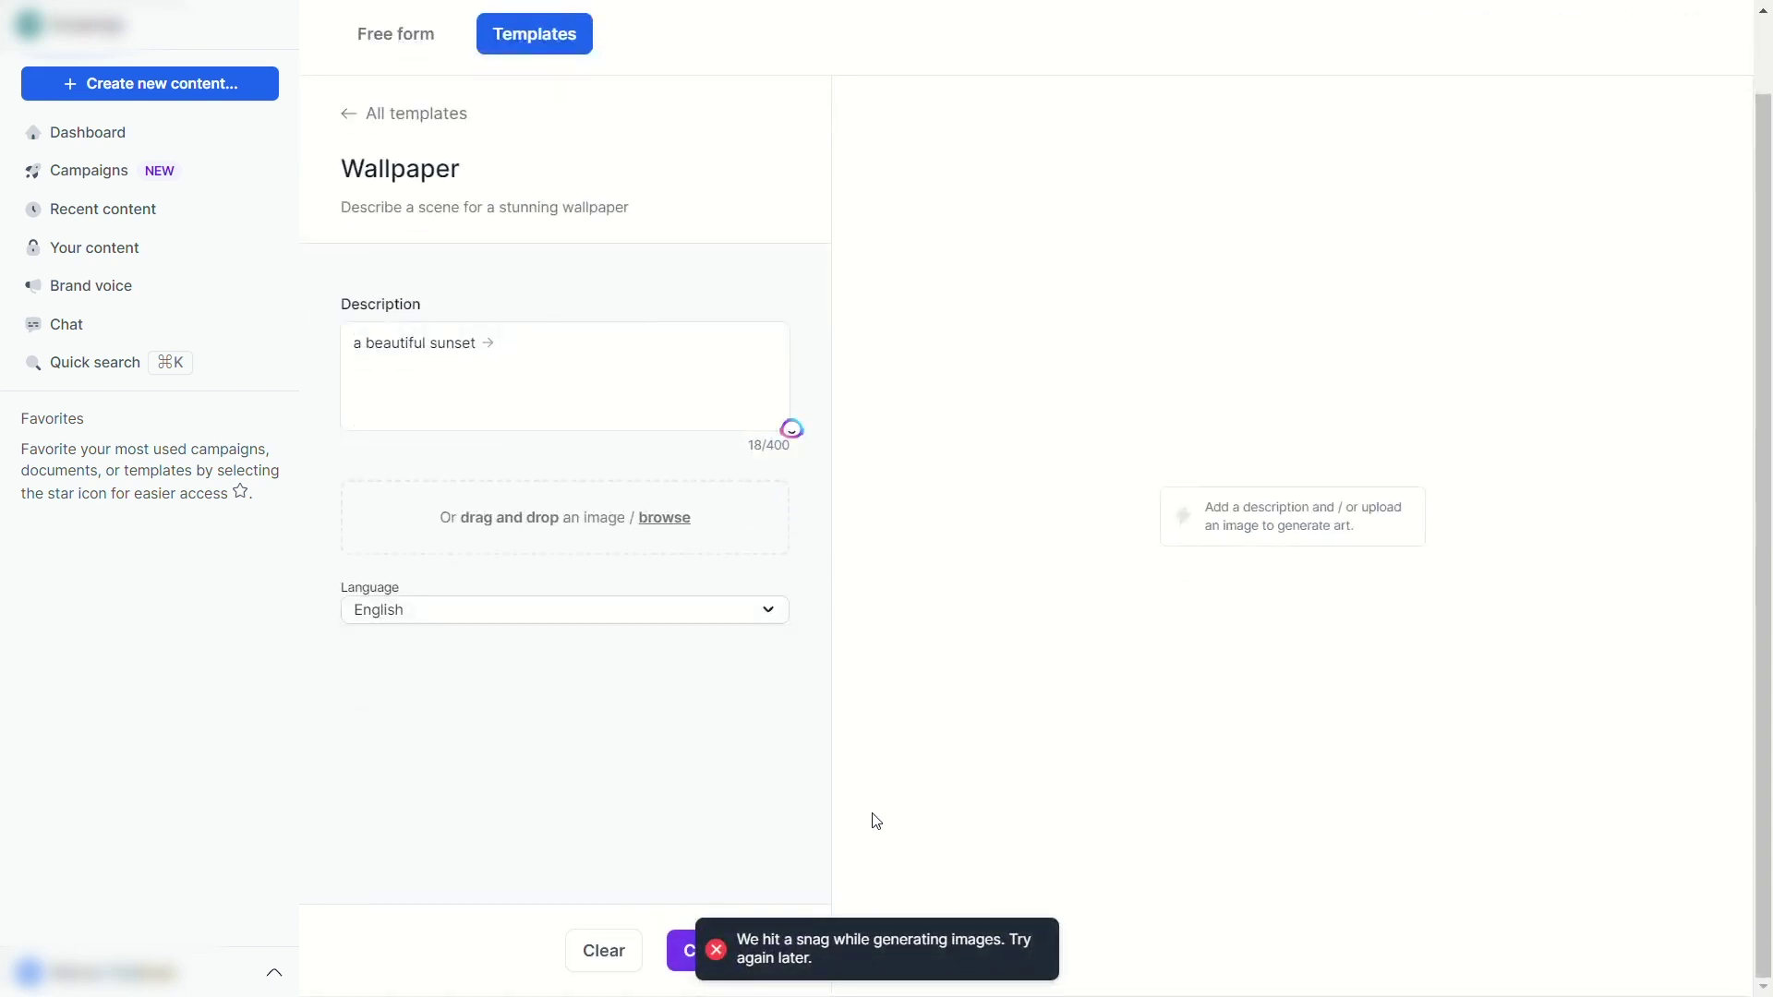
pyautogui.scroll(1, 875, 822)
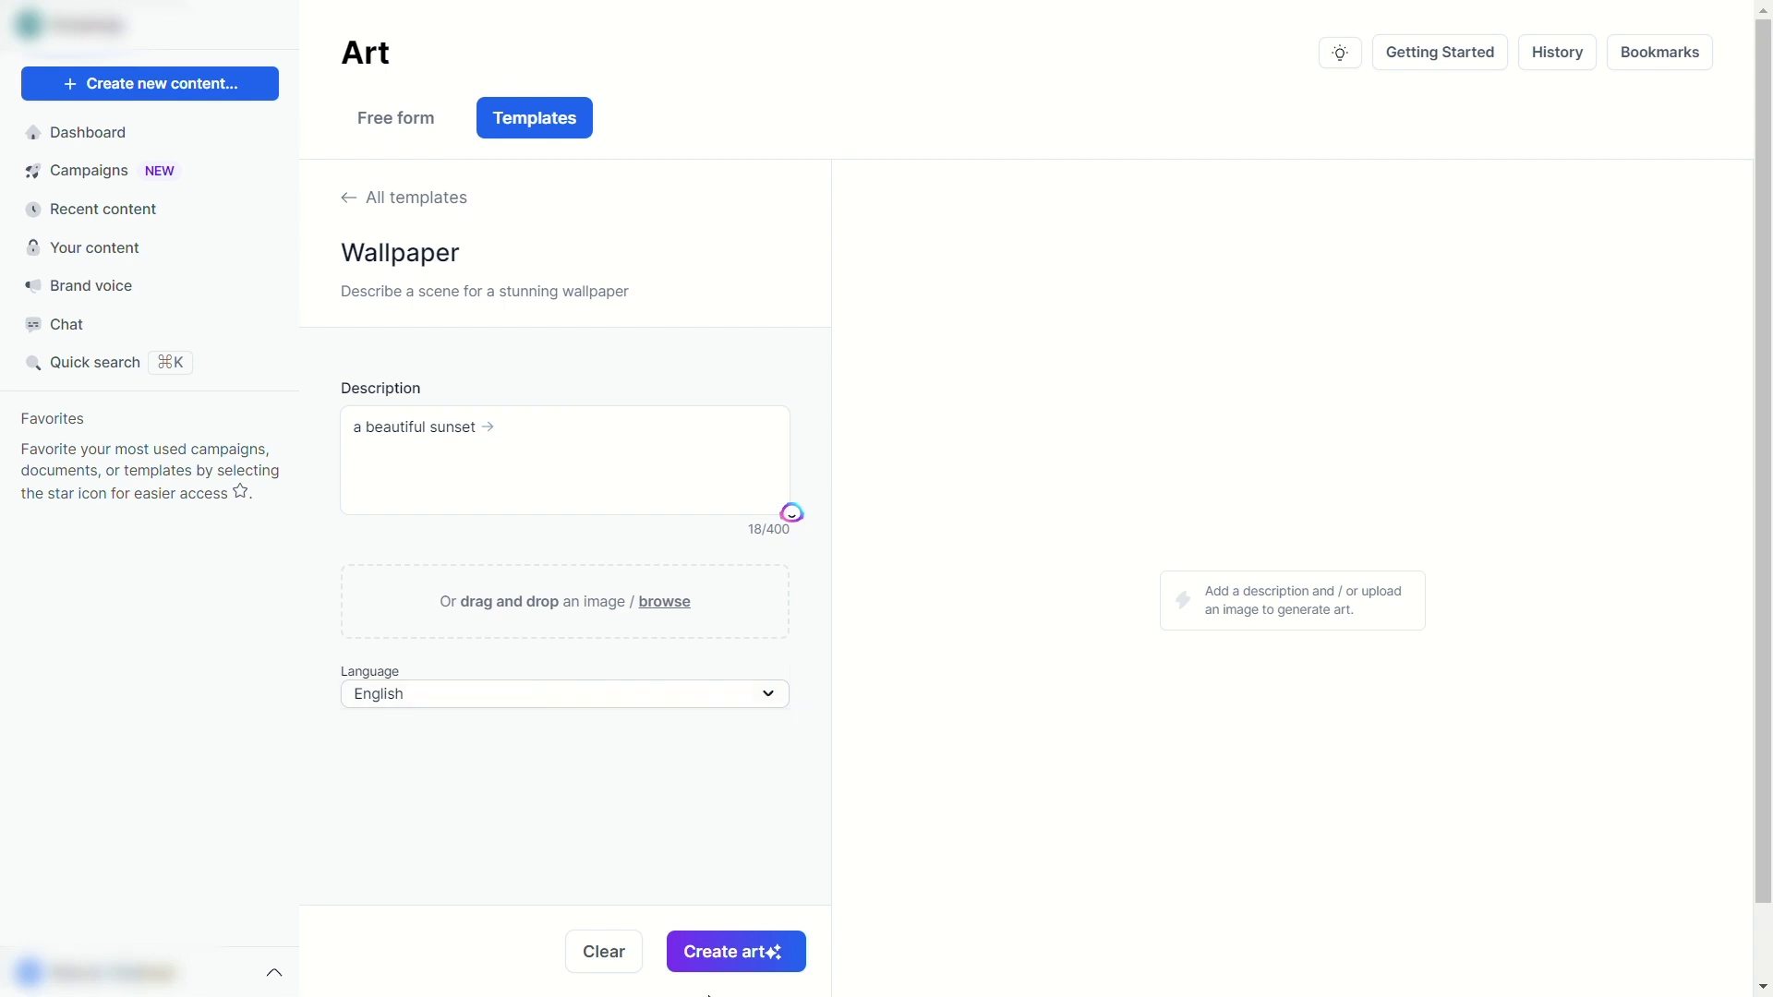
pyautogui.click(754, 957)
# - Return to the full list of art templates and browse it
pyautogui.click(369, 196)
pyautogui.scroll(-3, 591, 600)
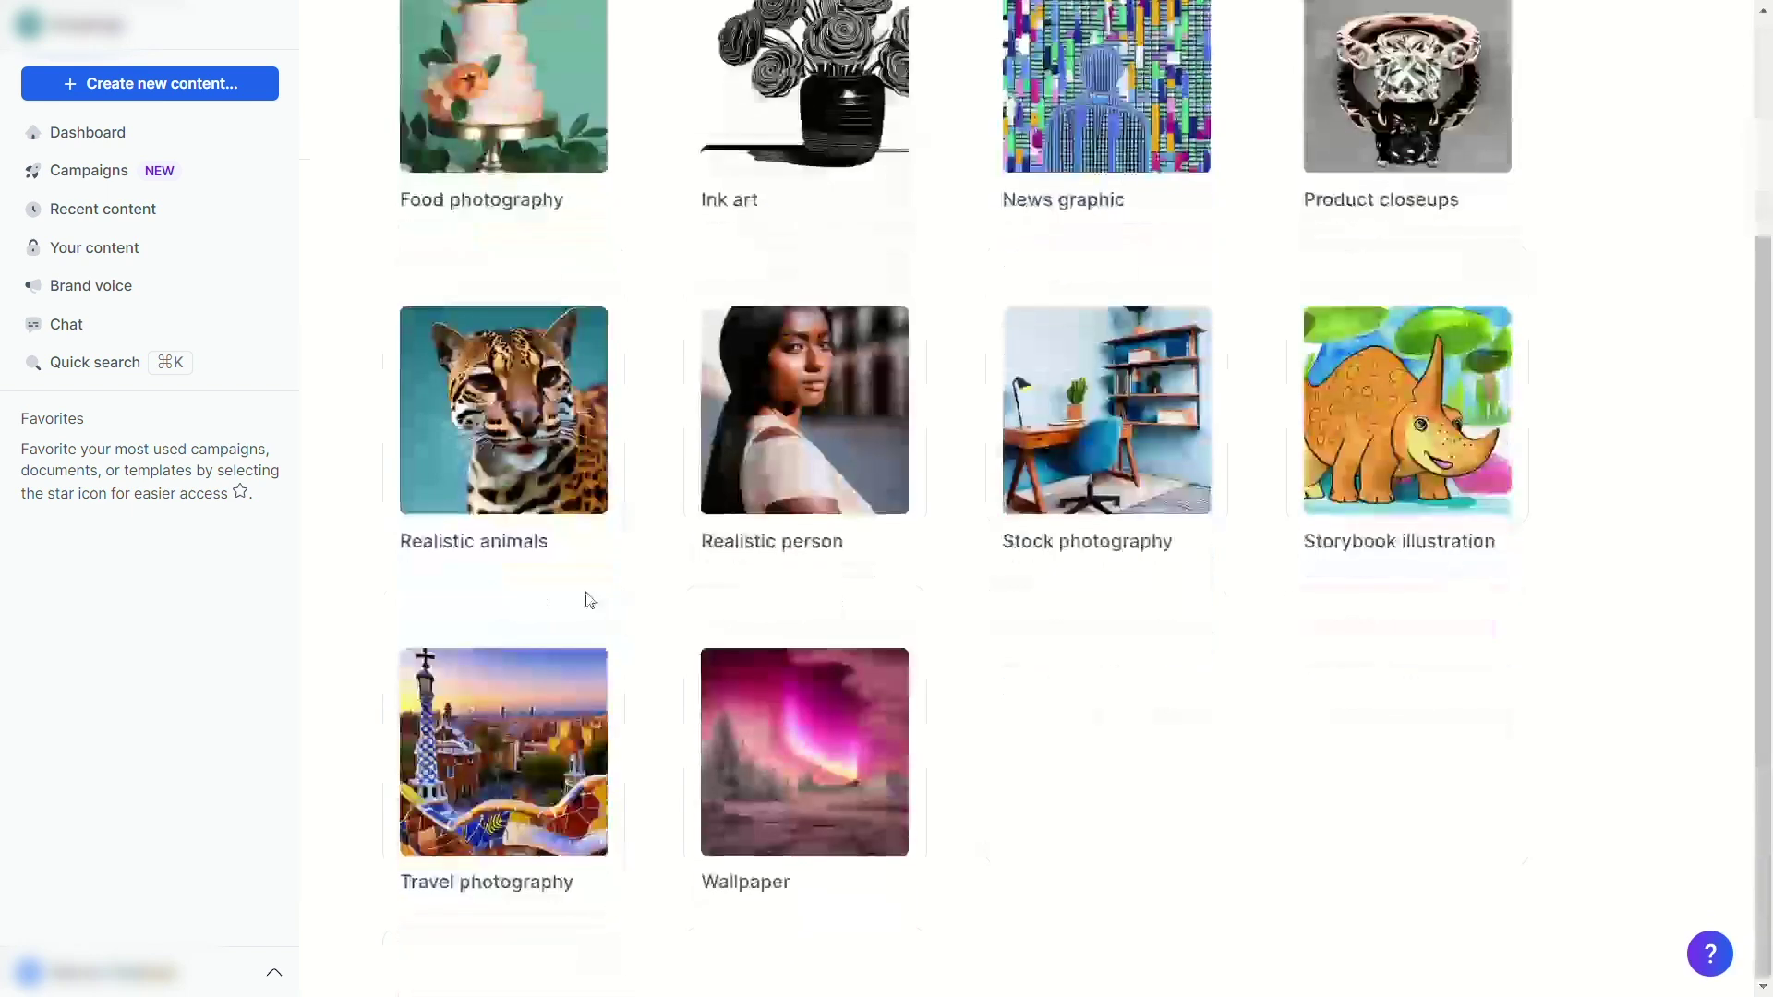